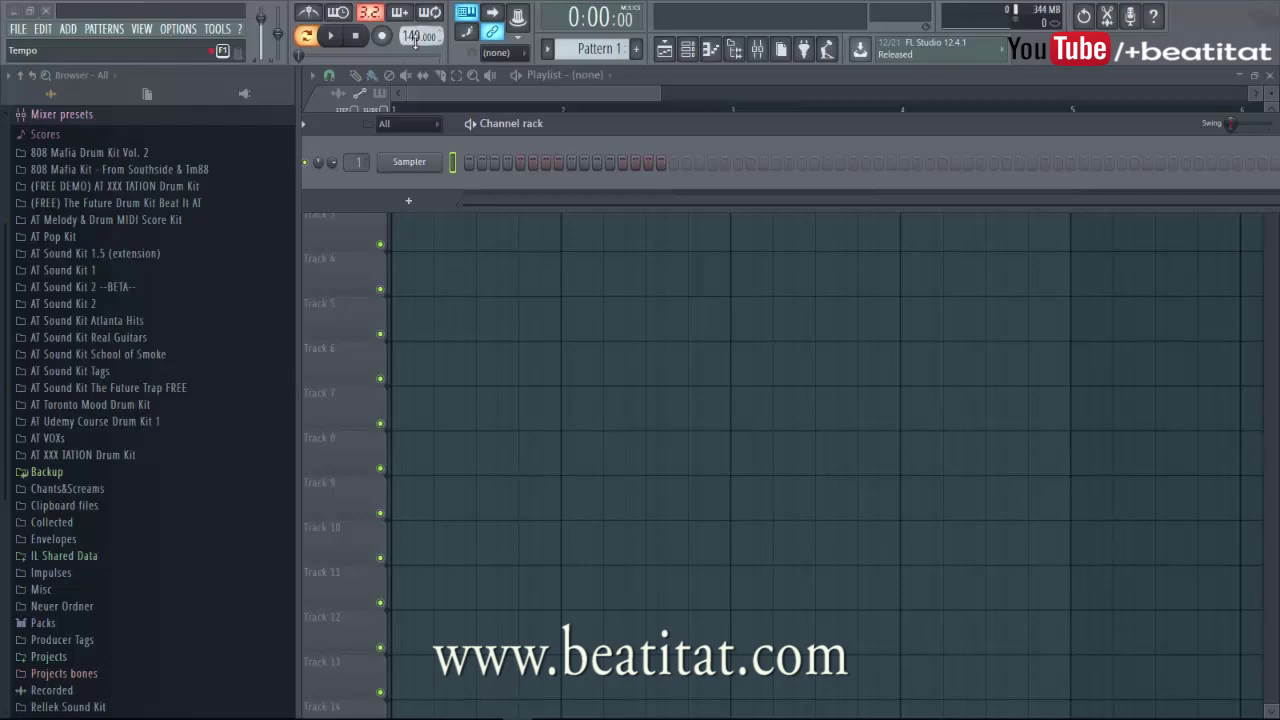
- Set the project tempo to 145 BPM
left_click_drag(416, 38, 427, 26)
left_click_drag(574, 123, 600, 124)
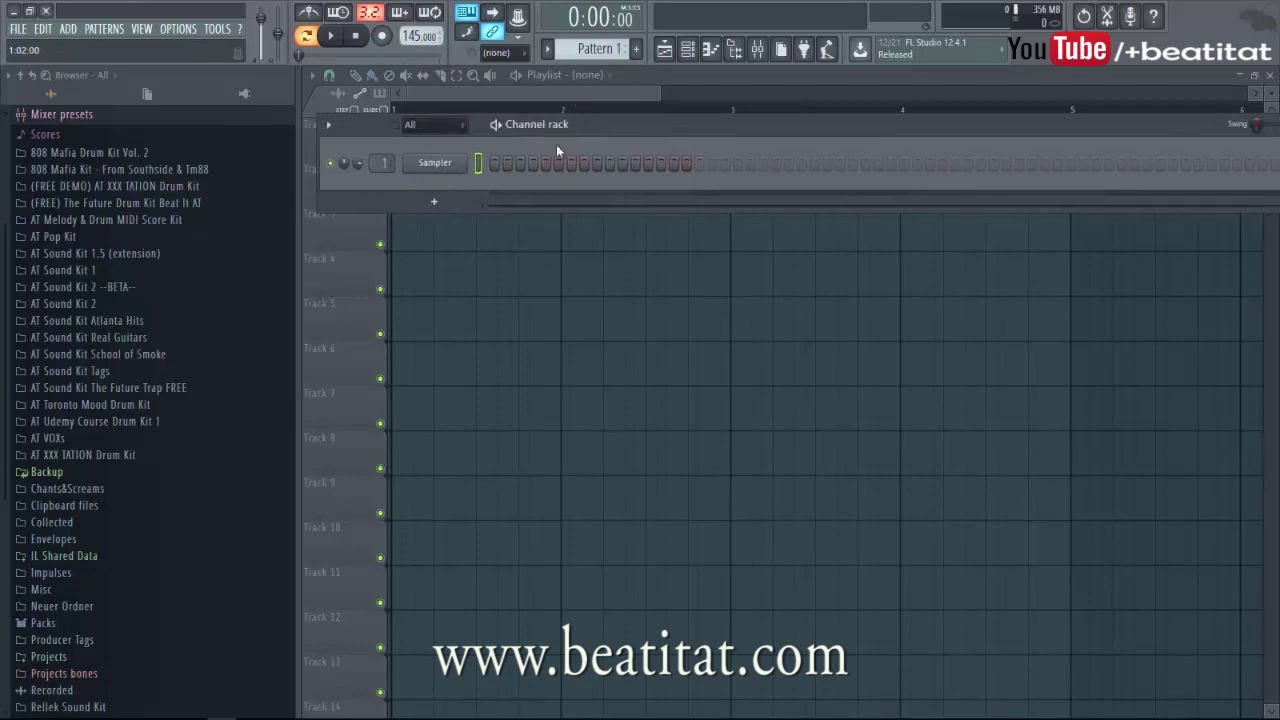
- Insert a Nexus instrument channel and bring the channel rack back to the front
right_click(450, 160)
mouse_move(560, 271)
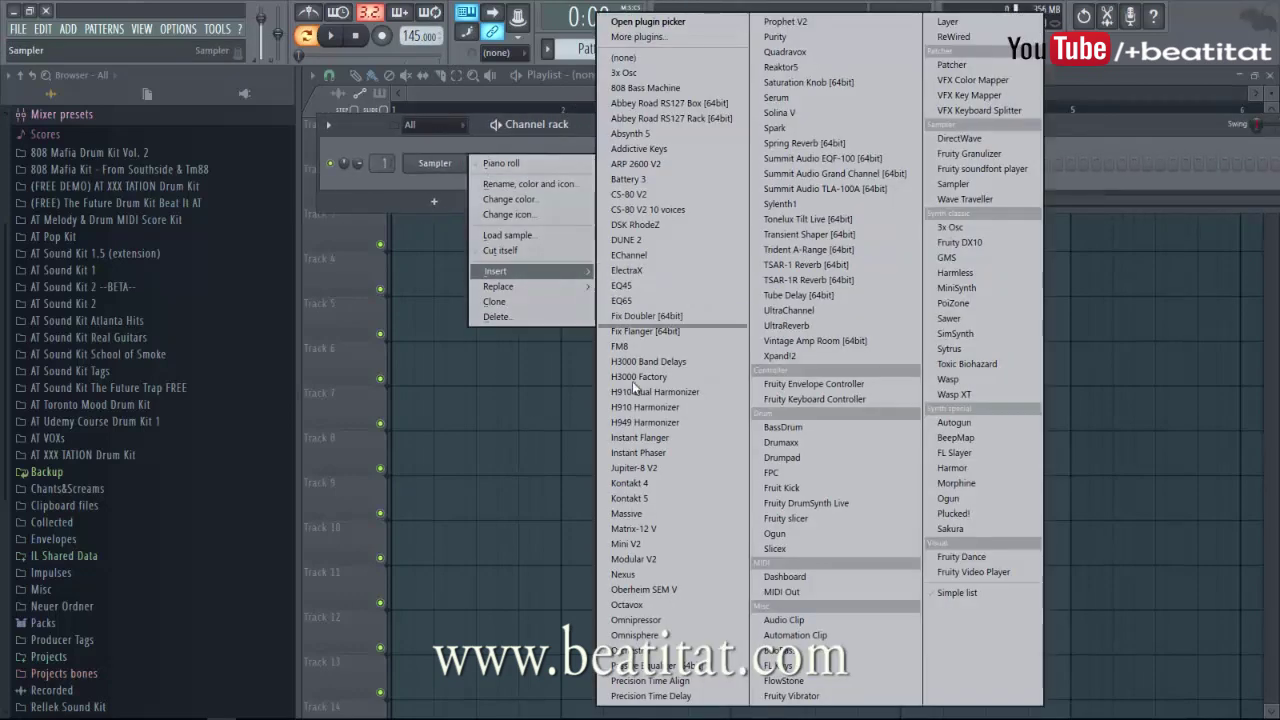
left_click(679, 571)
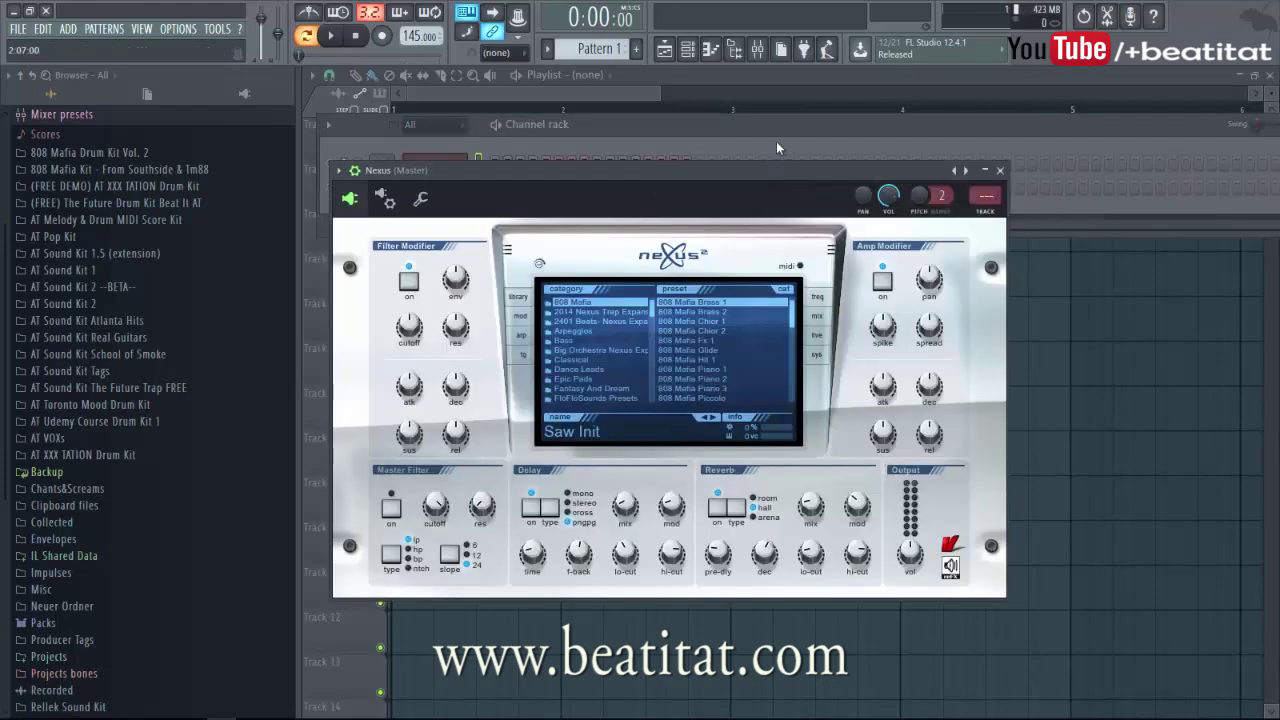
left_click(769, 140)
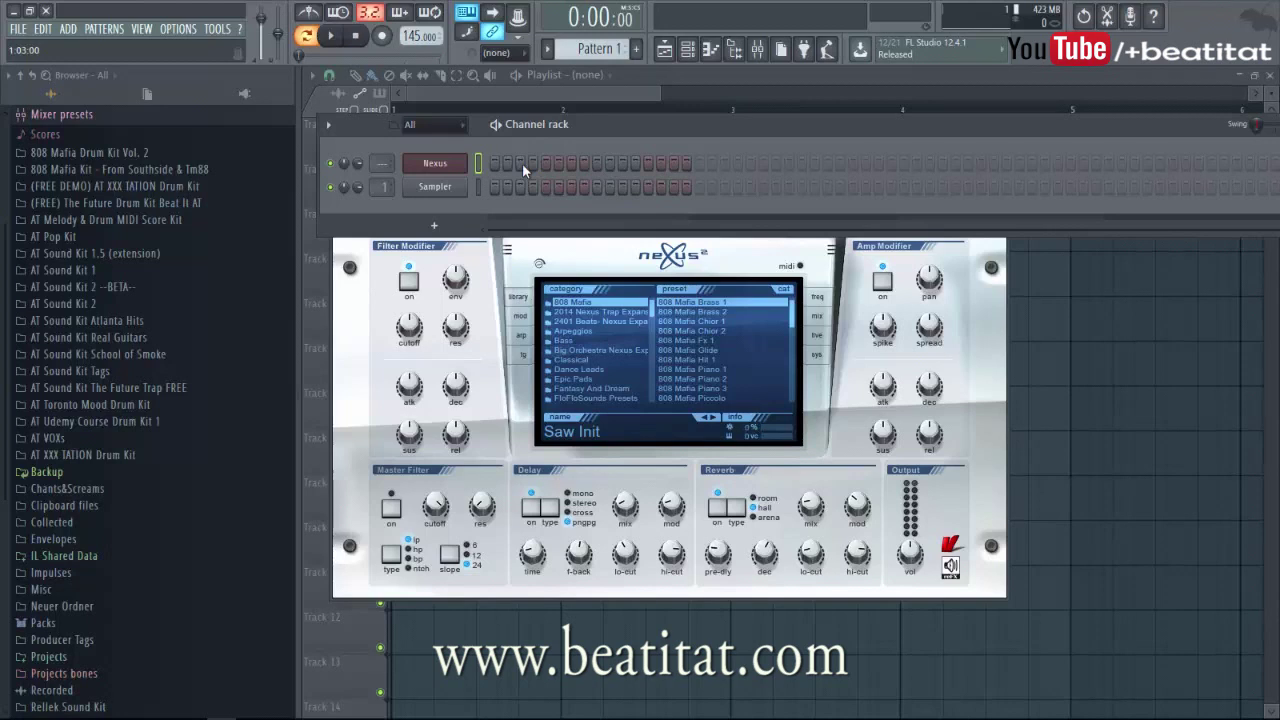
right_click(464, 163)
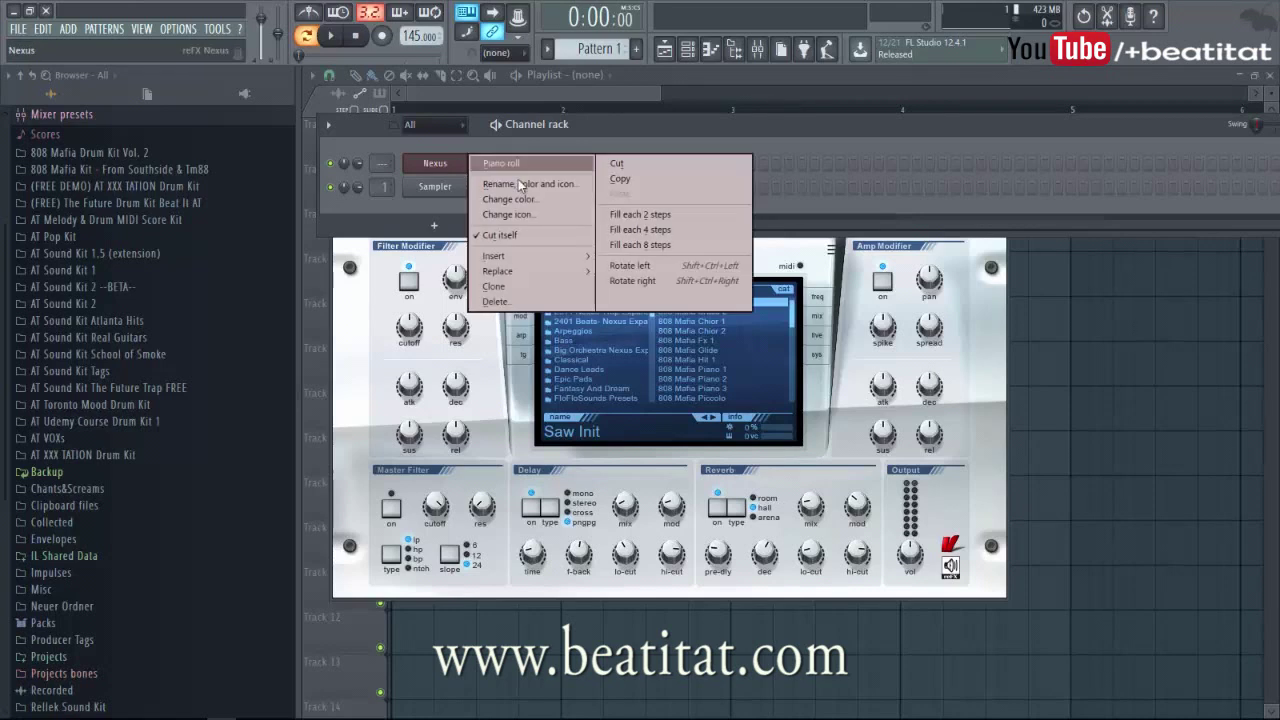
mouse_move(540, 256)
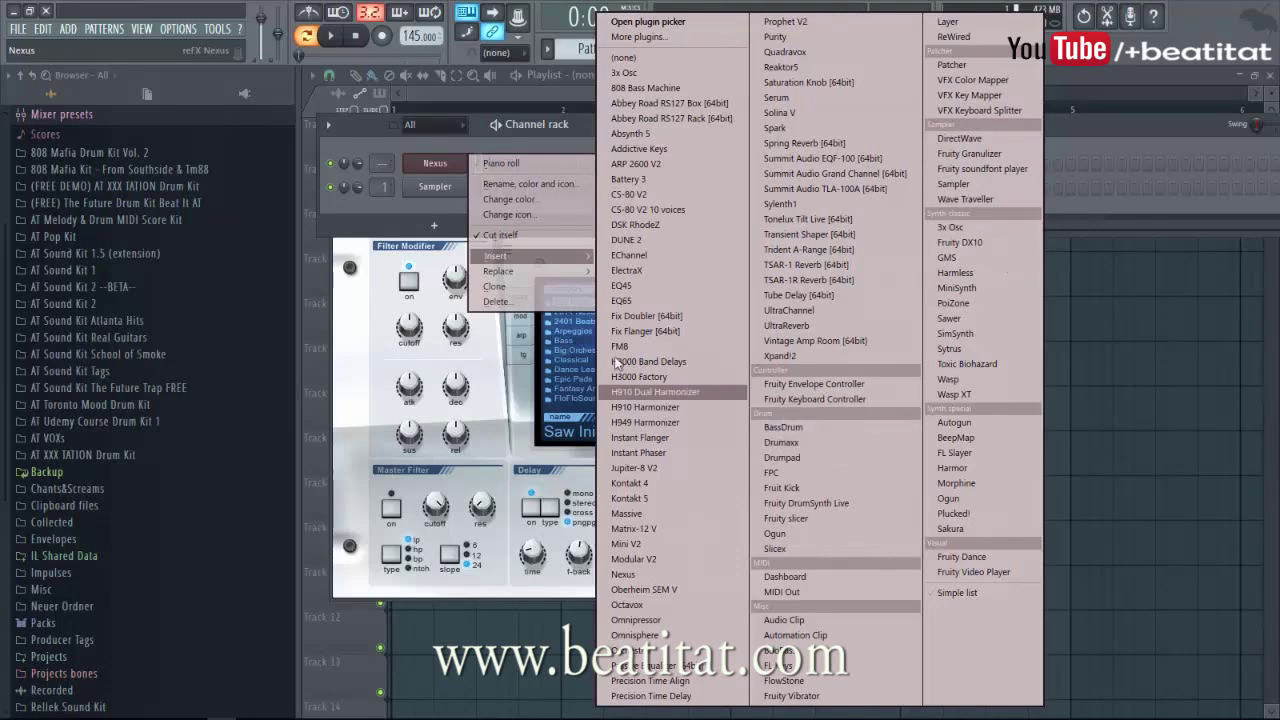
left_click(357, 212)
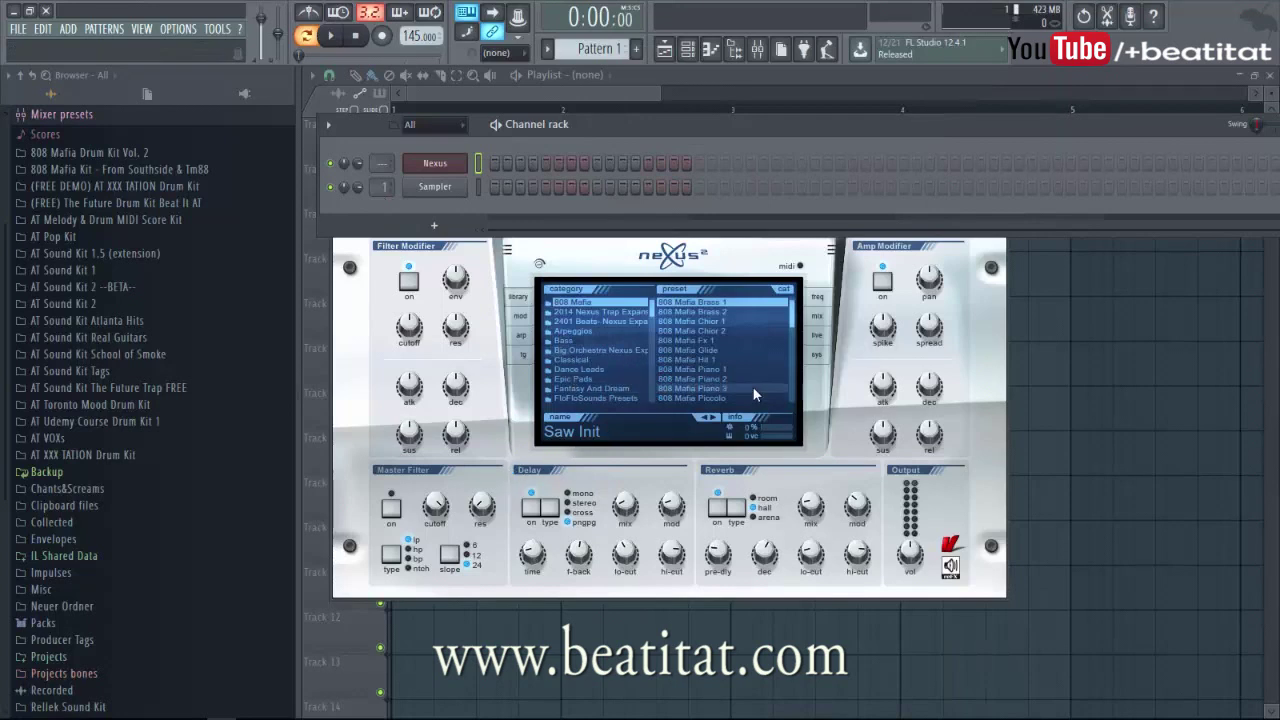
- Load the PN Nexus Grandpiano preset from the Piano category in Nexus
scroll(583, 377, "down", 3)
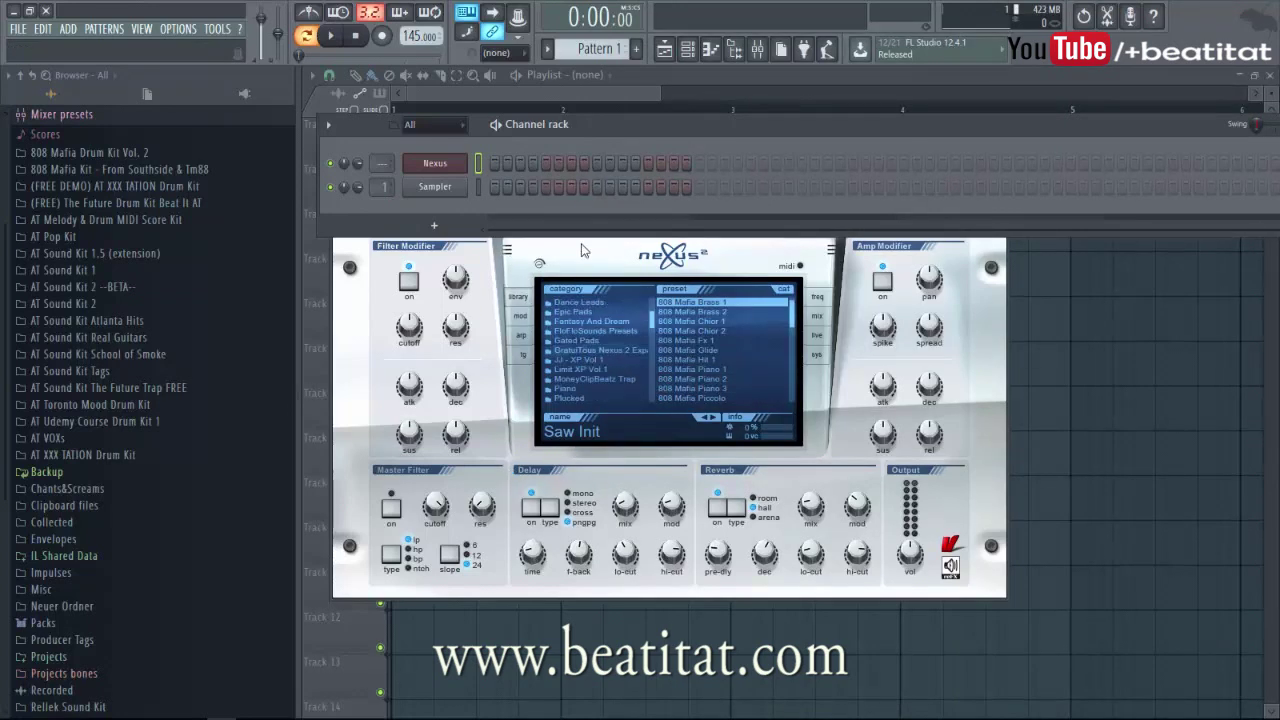
scroll(590, 350, "up", 1)
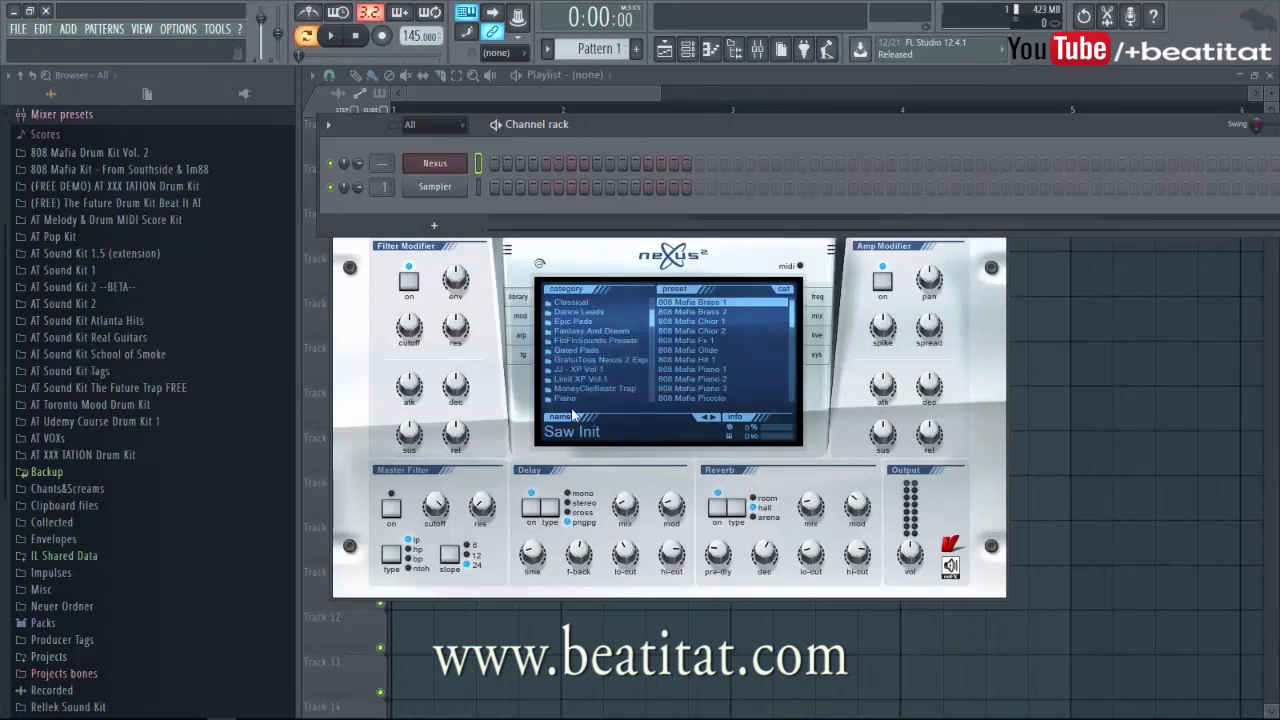
left_click(586, 401)
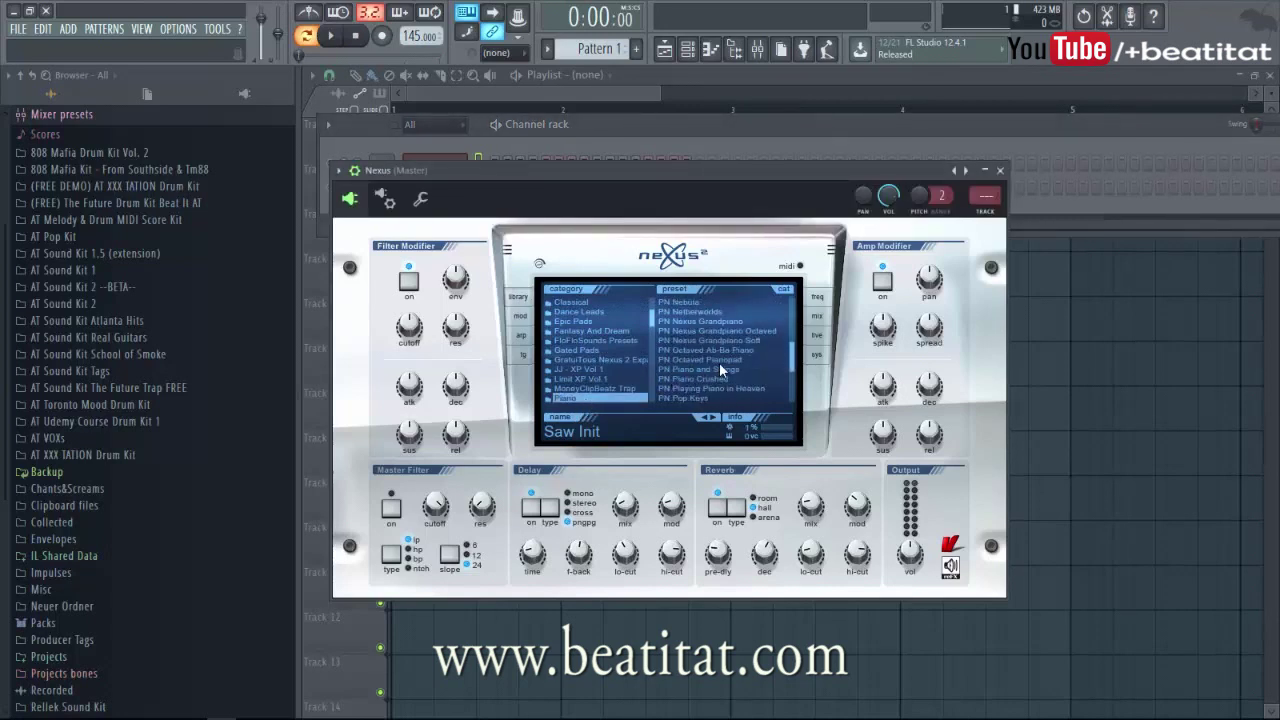
left_click(737, 322)
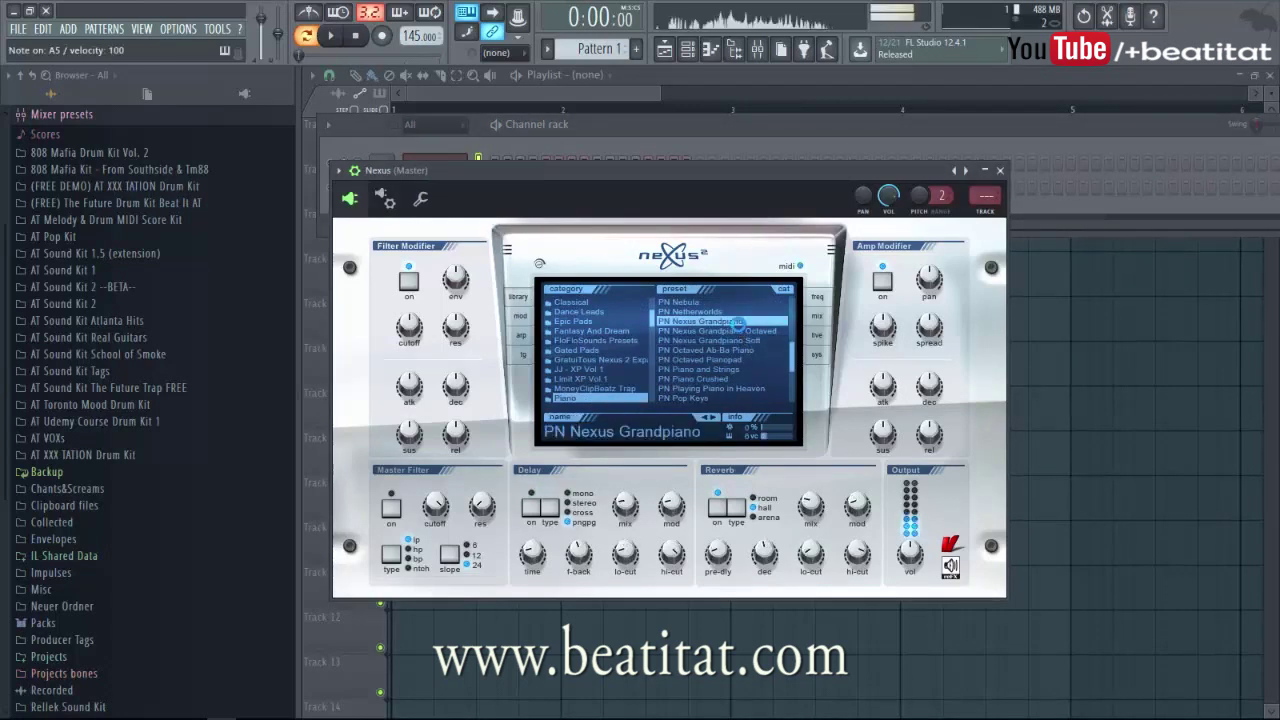
- Open the piano roll of the Nexus channel
left_click(634, 122)
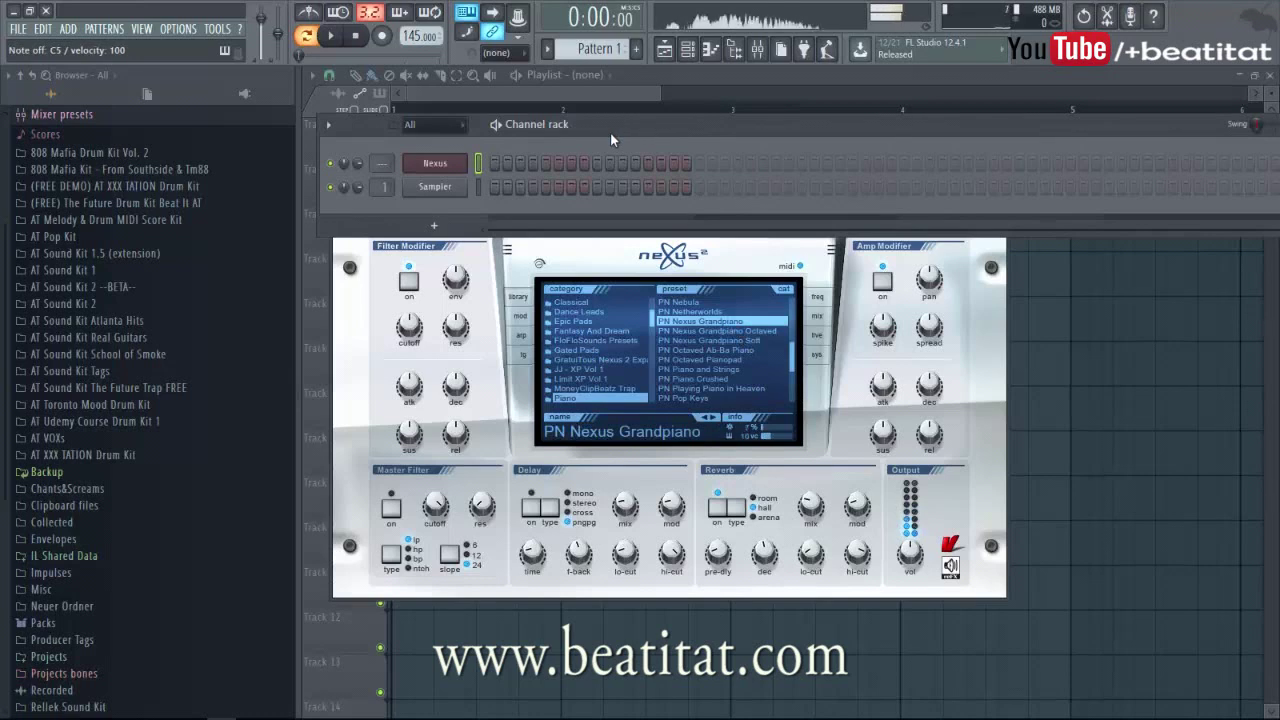
right_click(465, 163)
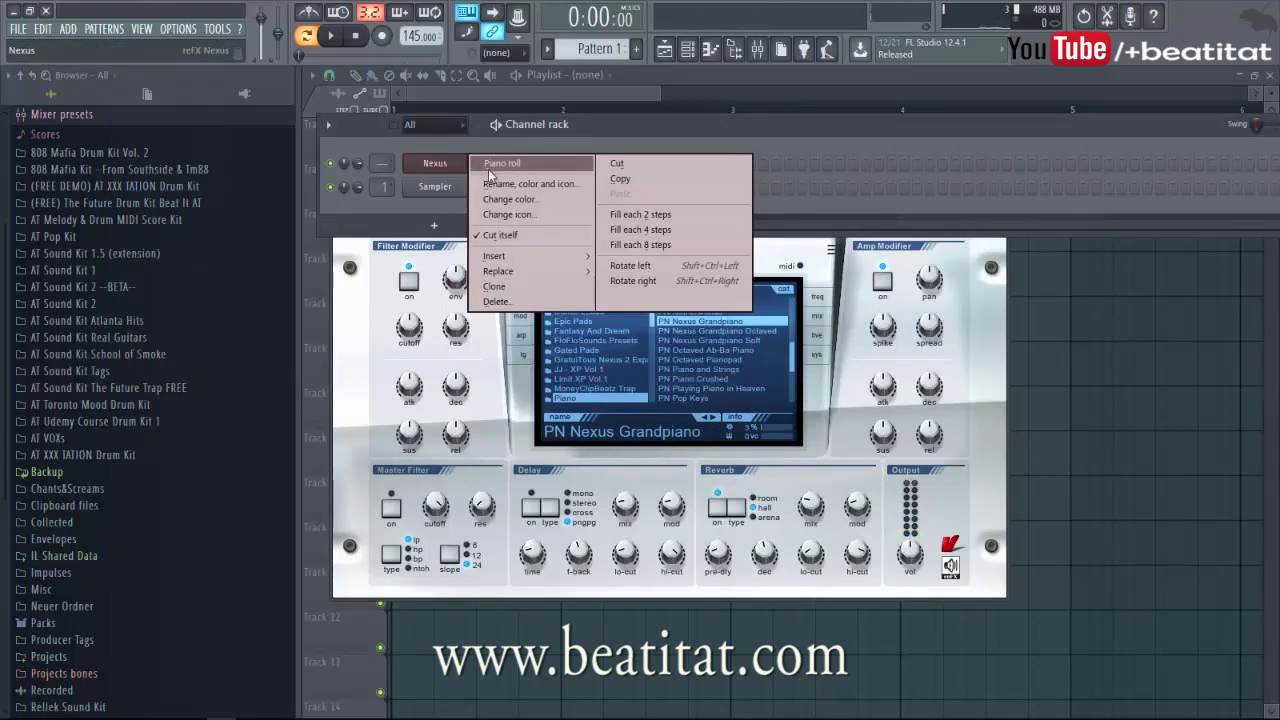
left_click(492, 165)
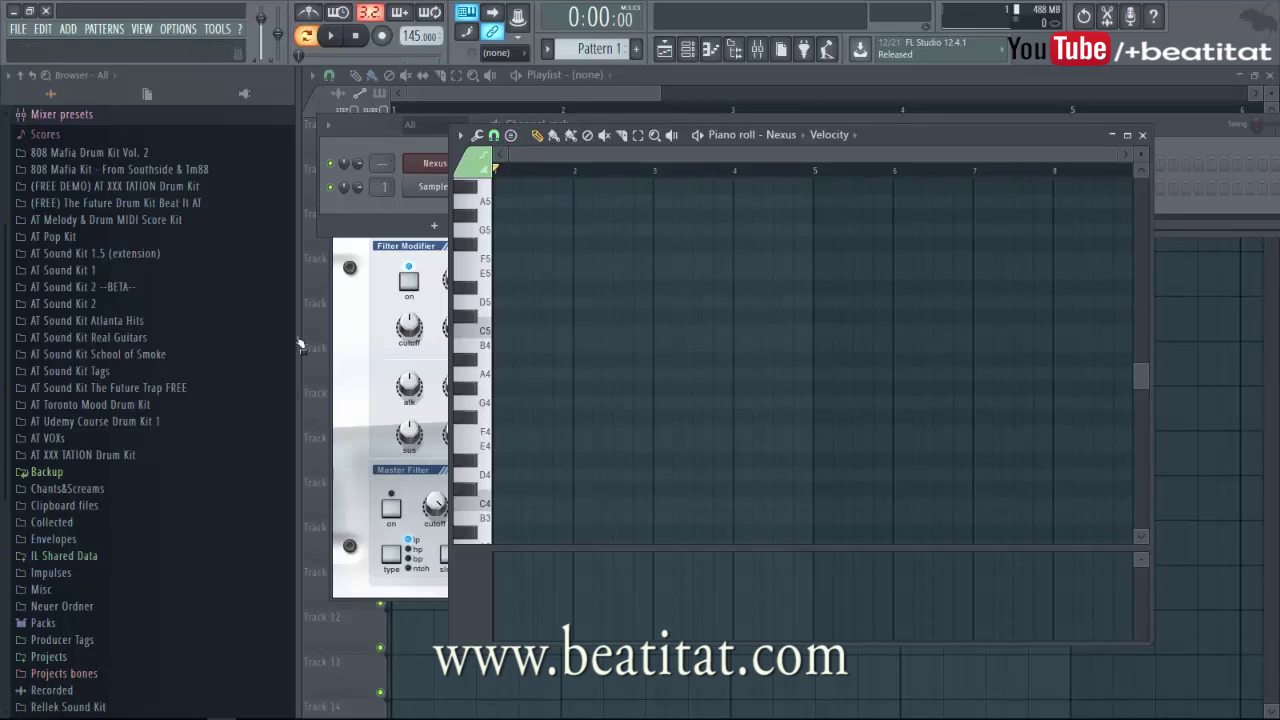
- Build a one-beat chord of A#4, C#5 and F5 at the start of bar 1 and audition it
scroll(640, 300, "up", 3)
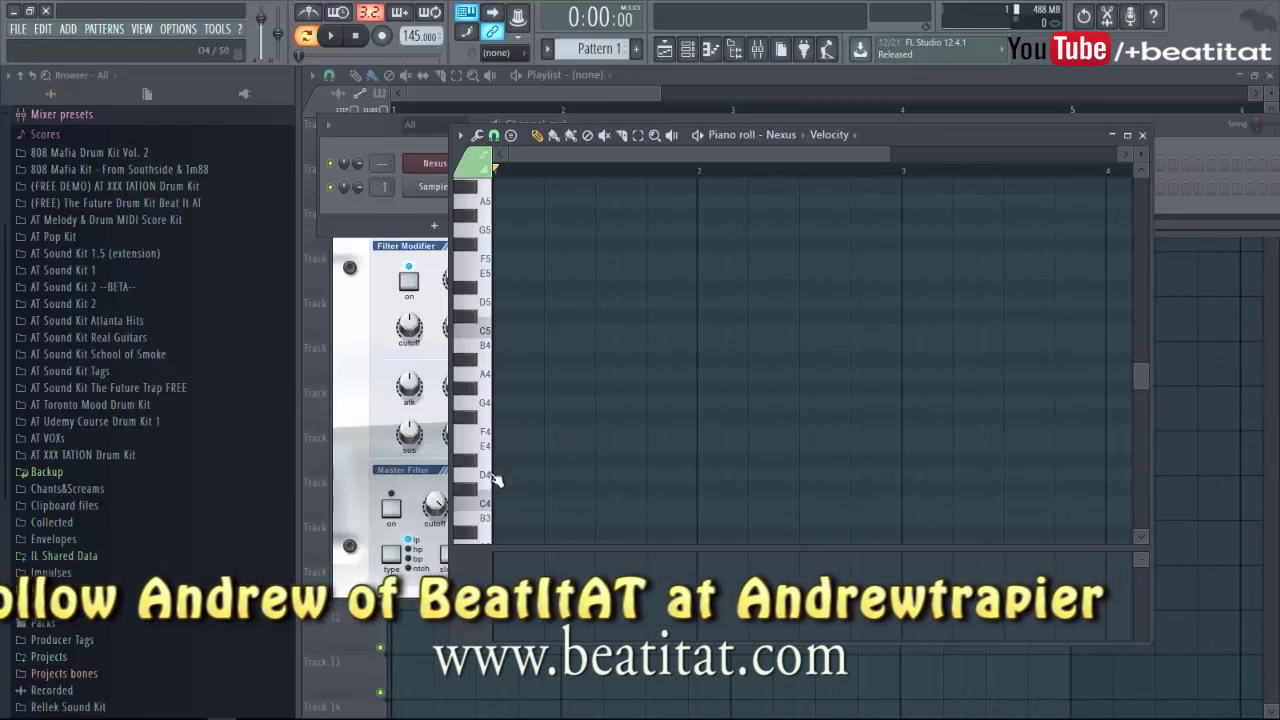
left_click(503, 375)
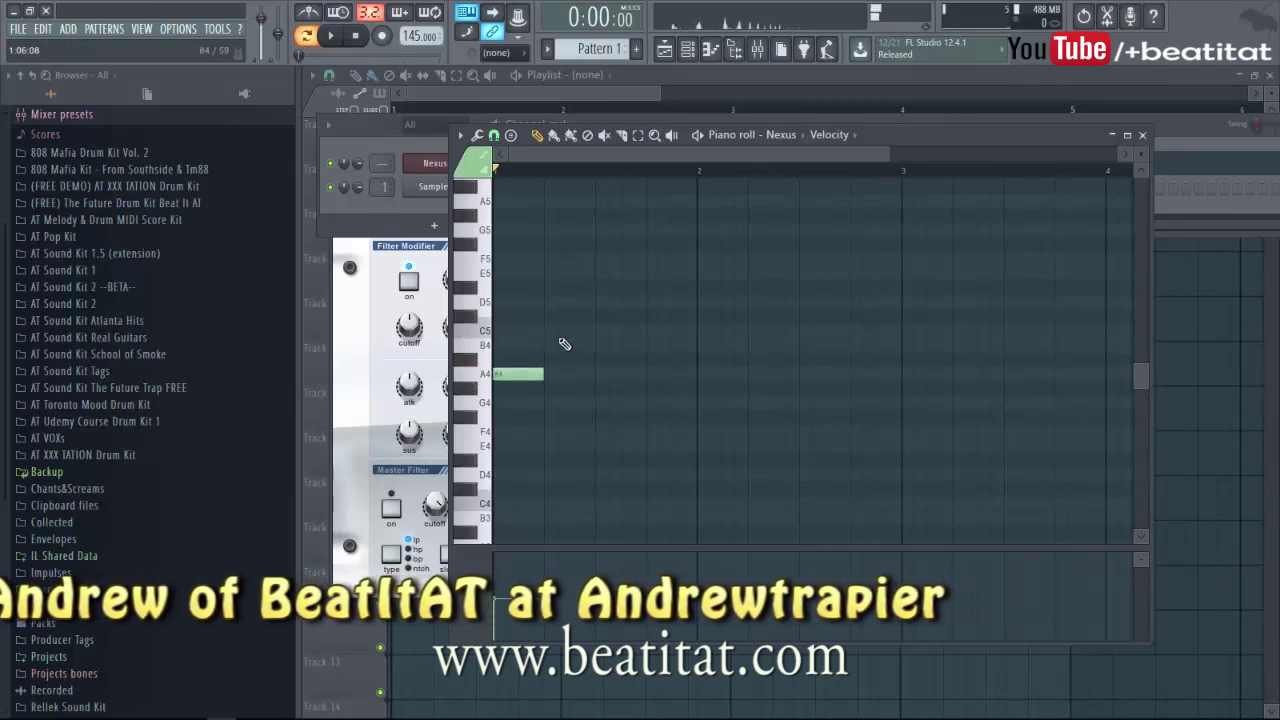
left_click(506, 316)
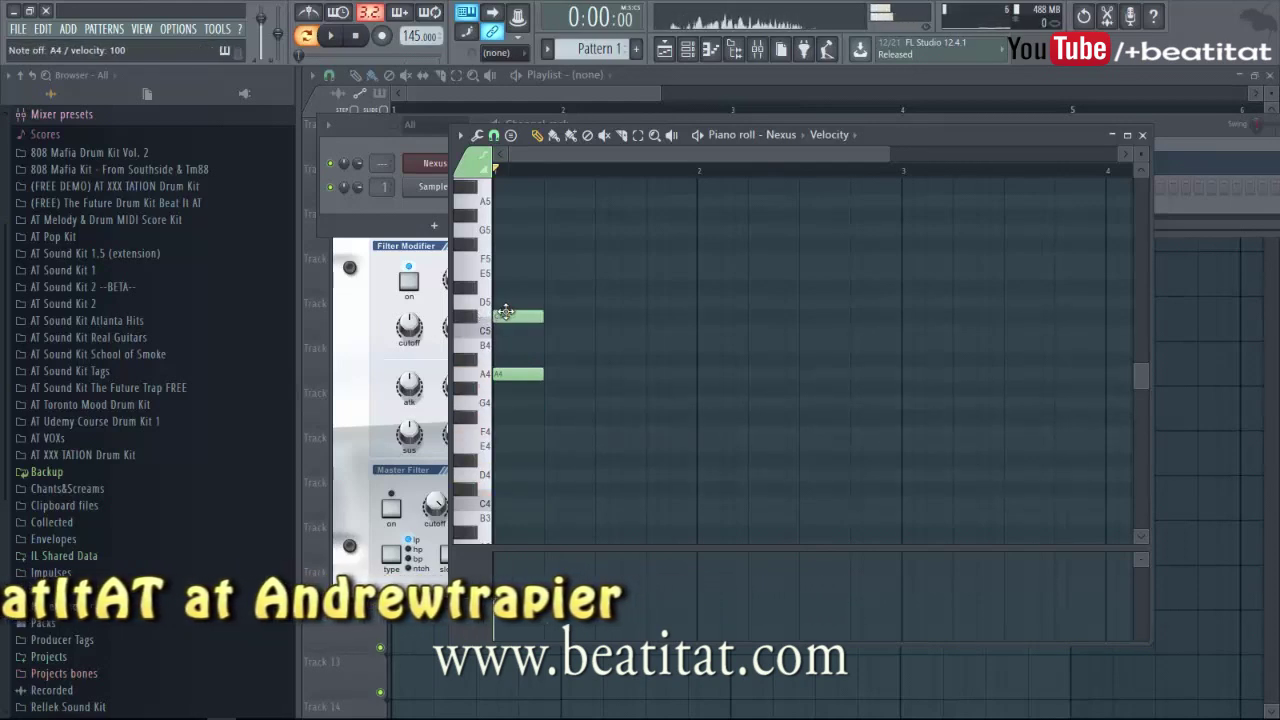
left_click(504, 314)
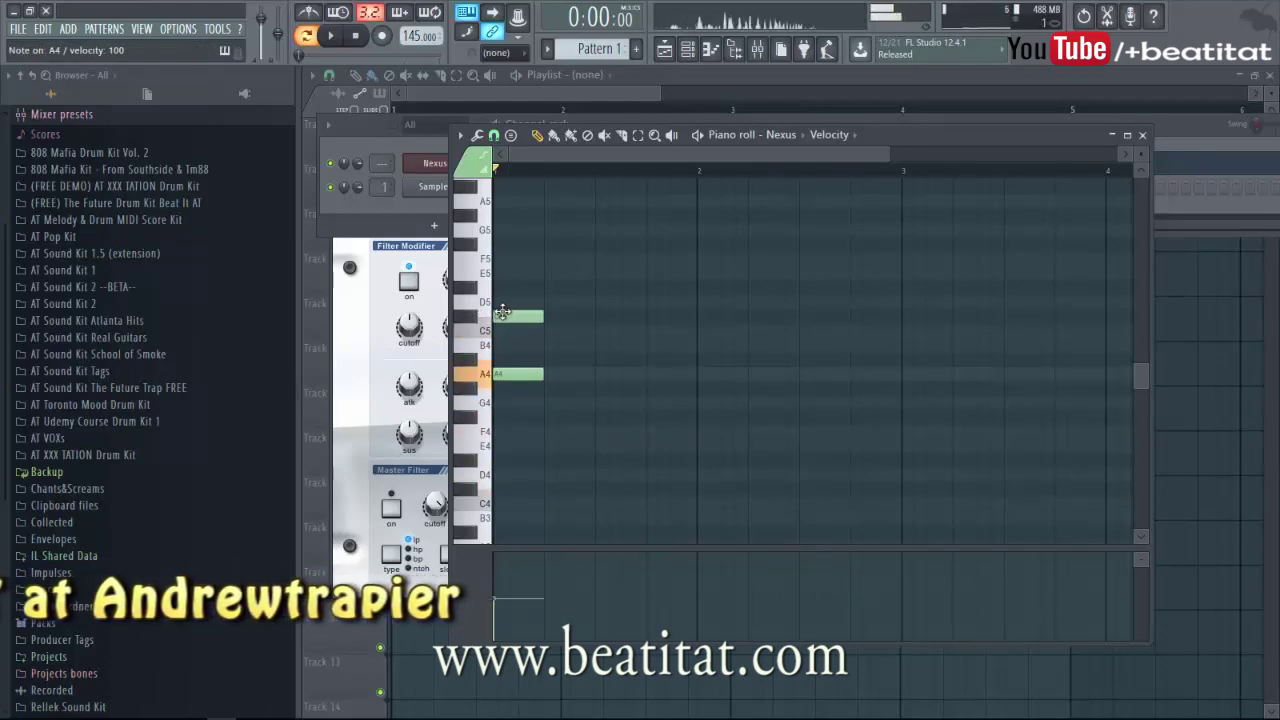
left_click_drag(500, 372, 503, 302)
left_click(505, 259)
left_click_drag(493, 247, 502, 228)
key("space")
key("space")
key("space")
left_click_drag(502, 228, 503, 316)
key("space")
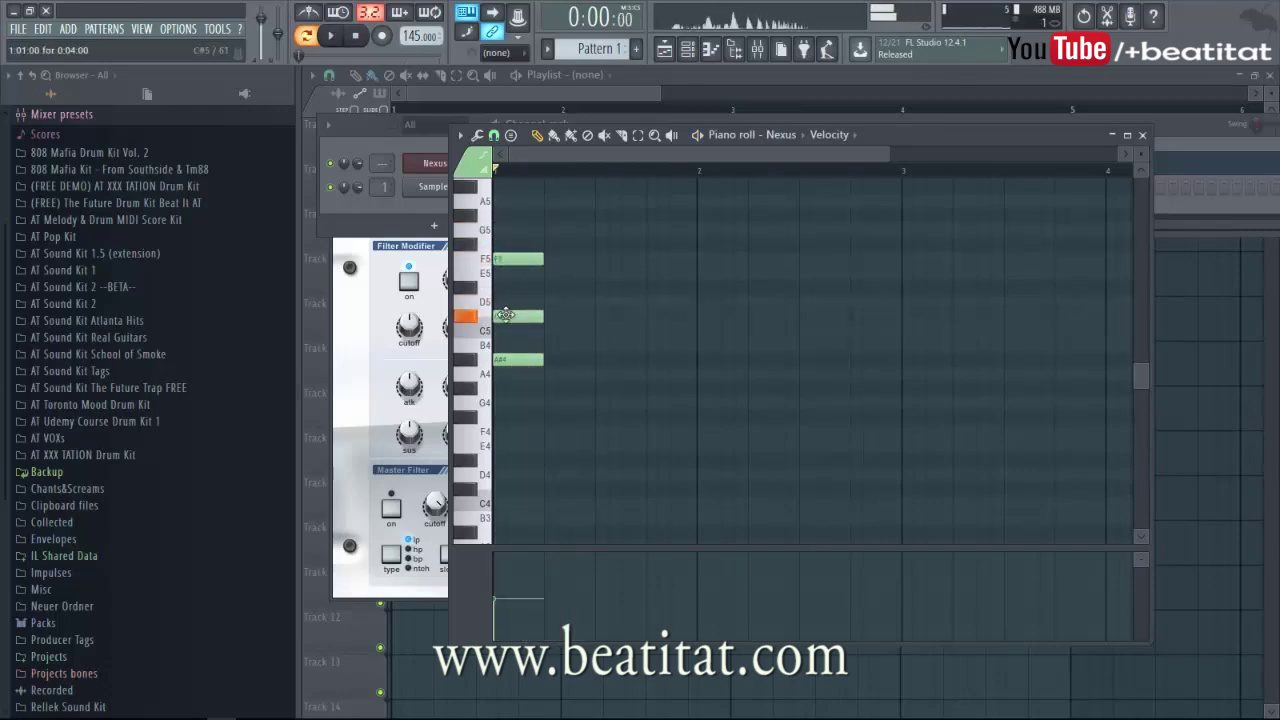
- Lower the chord's bottom note to A4 and raise its top note to F#5, playing the chord back
key("space")
key("space")
left_click(507, 362)
left_click_drag(507, 368, 507, 376)
key("space")
key("space")
mouse_move(507, 317)
left_mouse_down()
mouse_move(507, 332)
mouse_move(507, 316)
left_mouse_up()
key("space")
key("space")
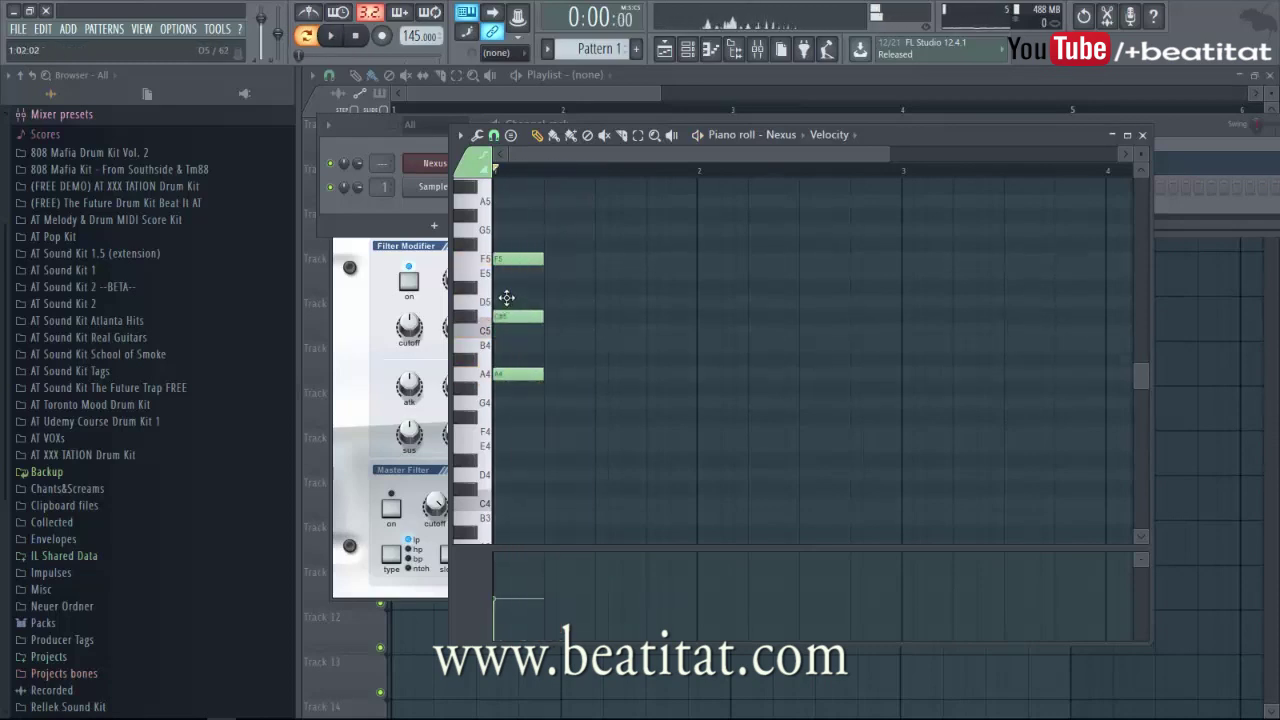
left_click_drag(507, 259, 508, 243)
key("space")
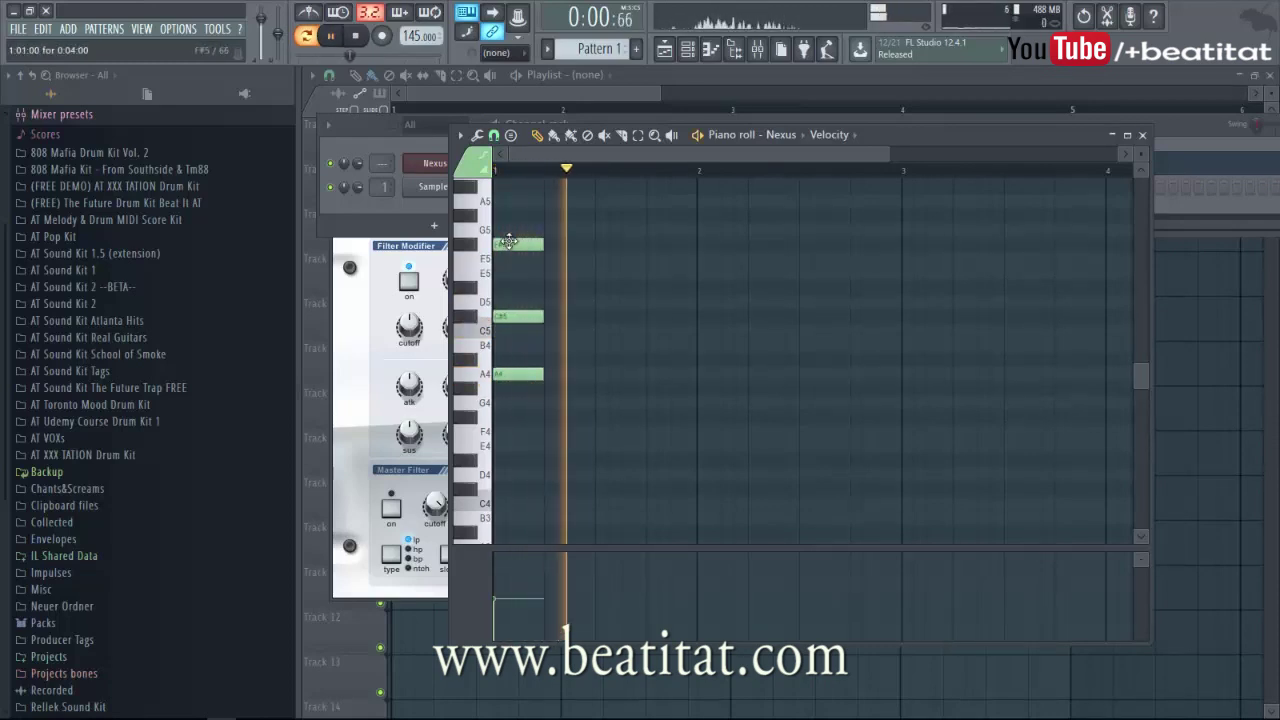
key("space")
- Maximize the piano roll, raise the velocities of the chord's C#5 and F#5 notes, and play the chord
left_click(532, 314, "ctrl")
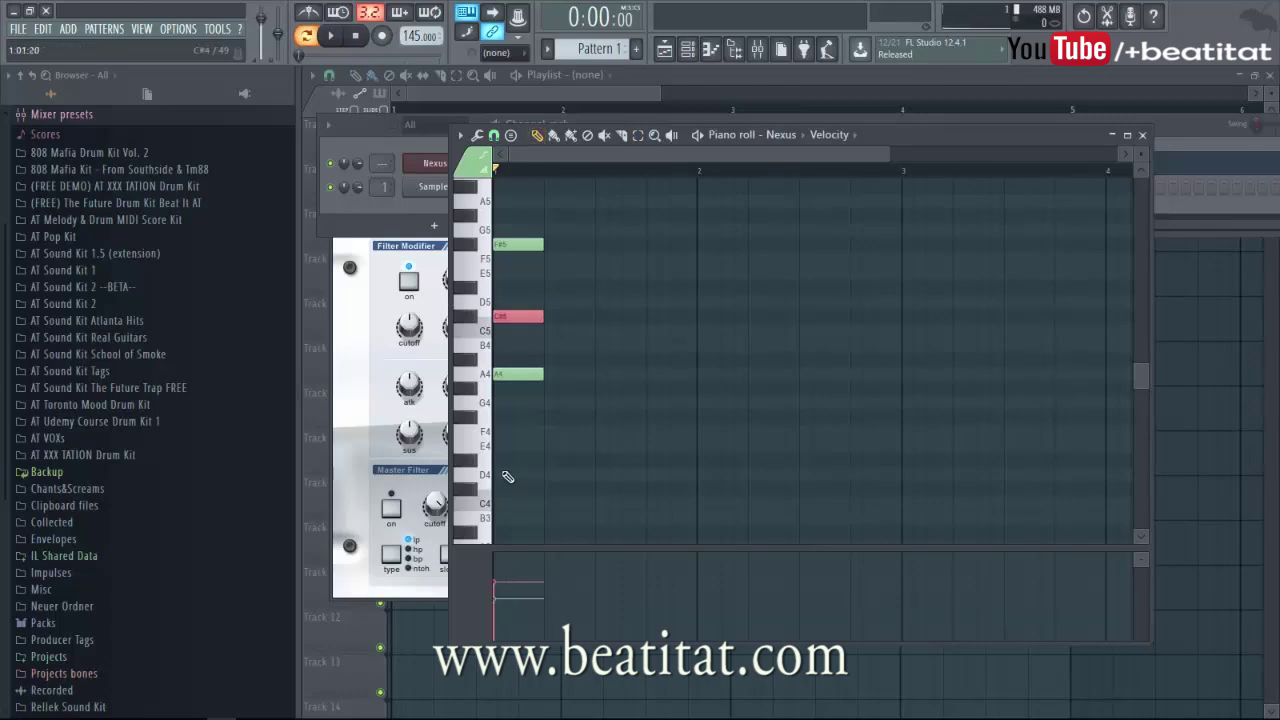
left_click(1127, 135)
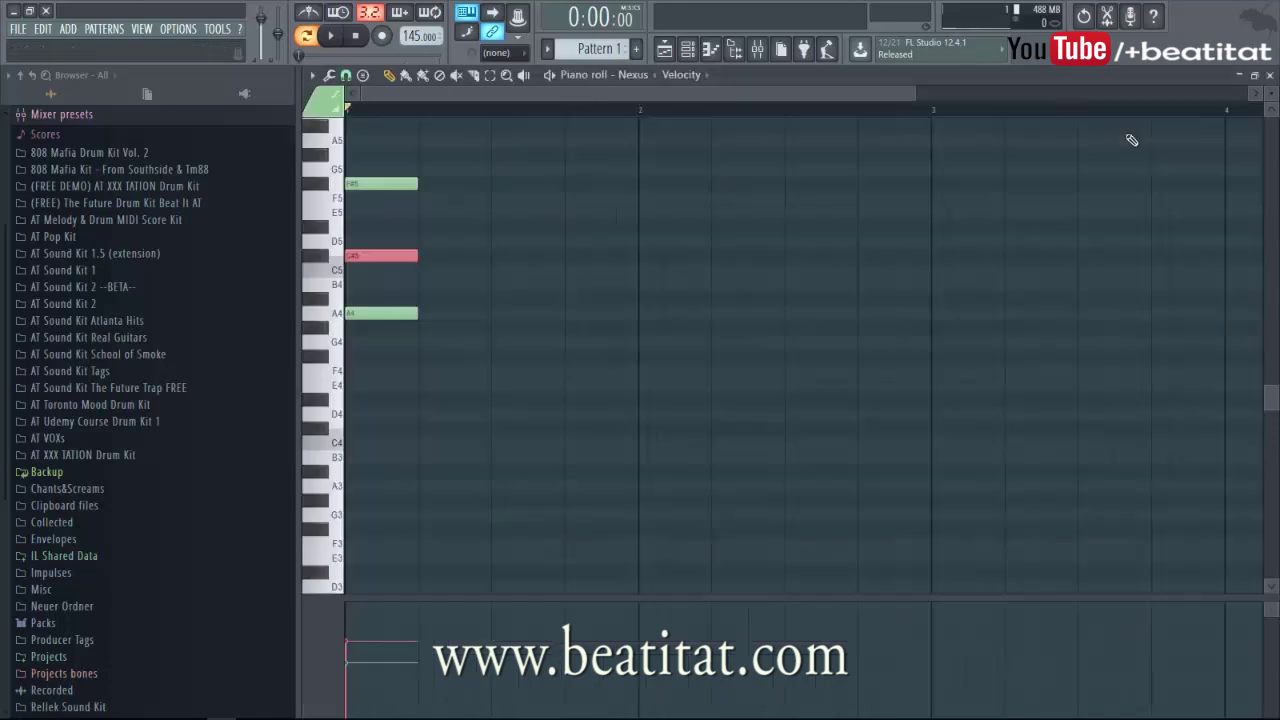
left_click(703, 81)
left_click(575, 399)
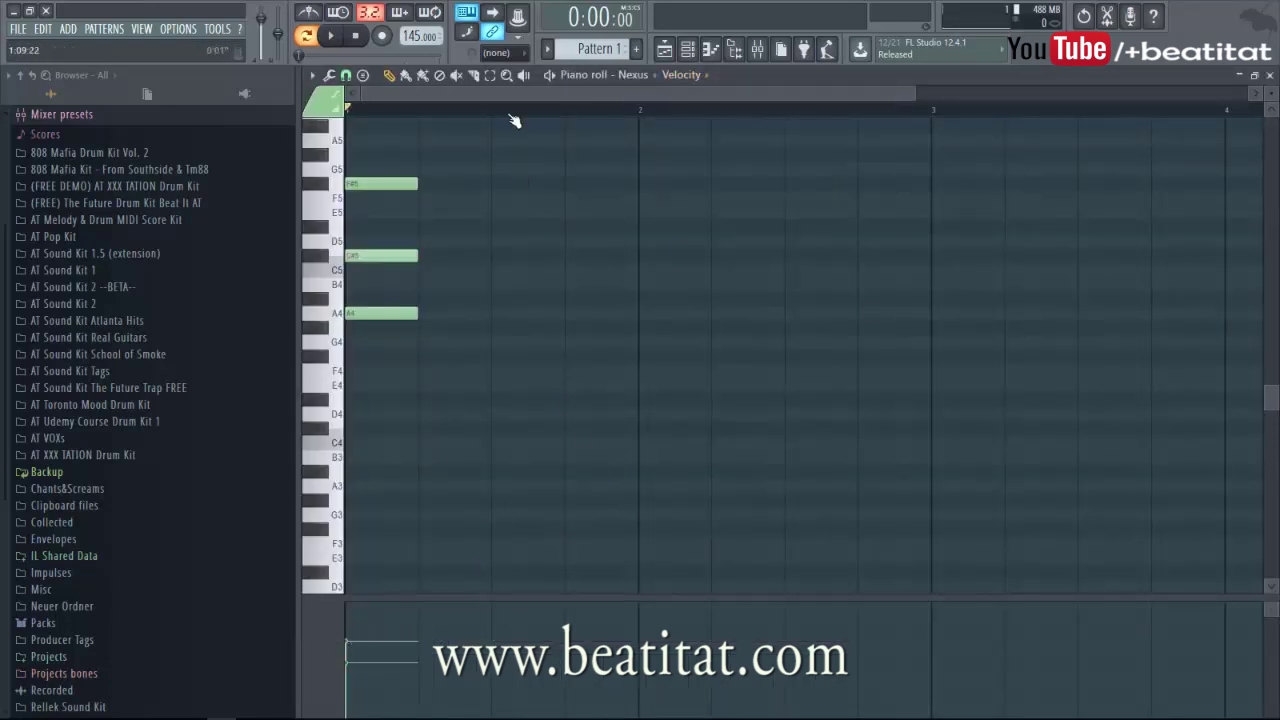
left_click(407, 186)
left_click_drag(400, 638, 403, 634)
left_click(619, 325)
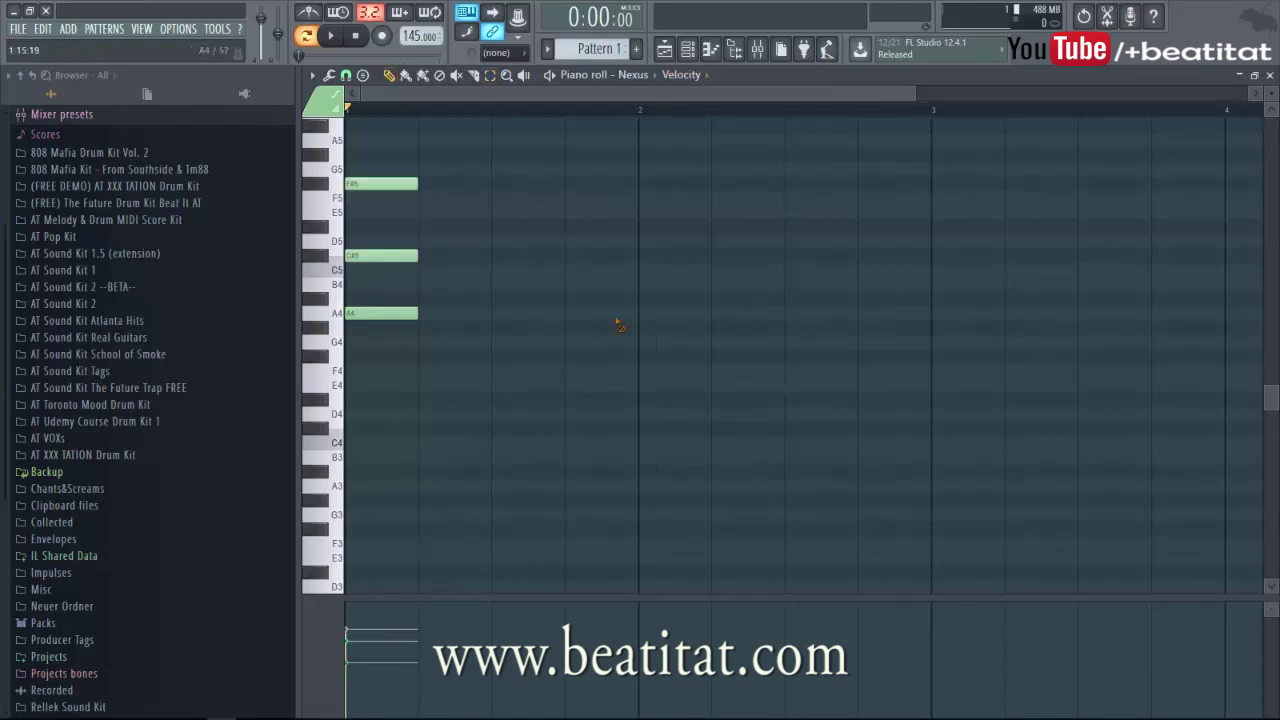
key("space")
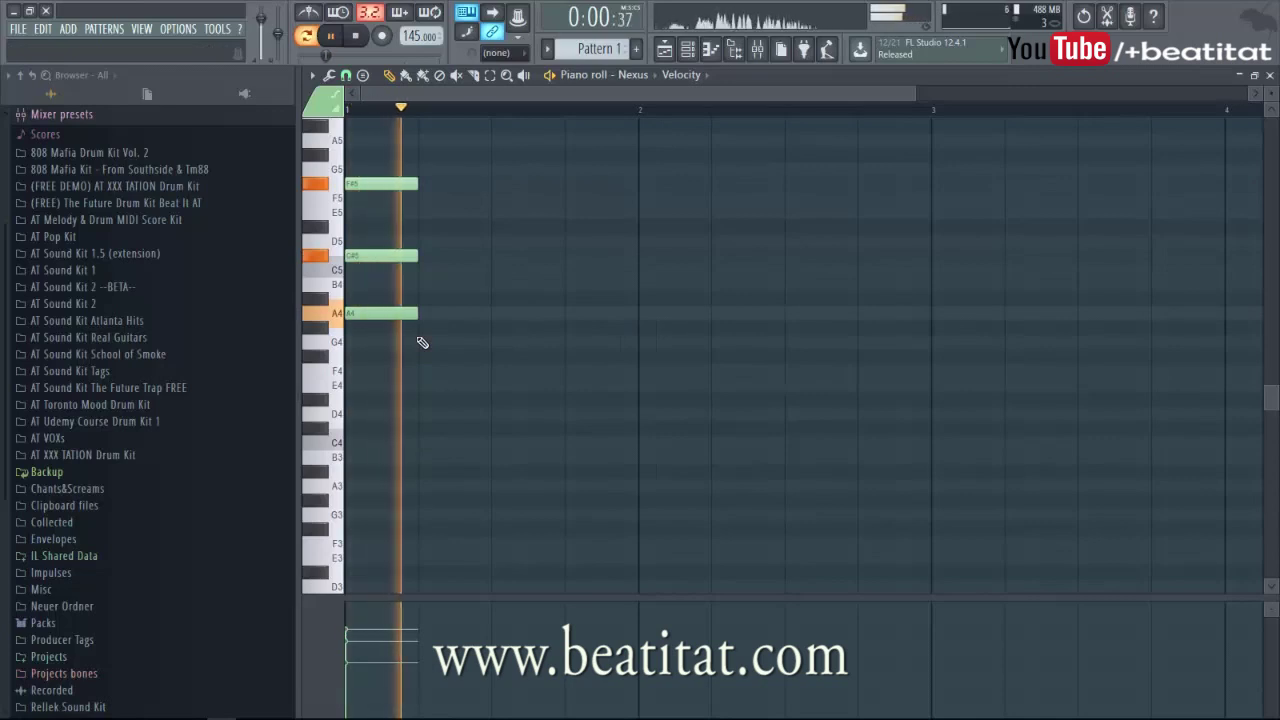
key("space")
- Fine-tune the velocities of the chord's F#5 and A4 notes and play the chord again
left_click(385, 184)
left_click(393, 500)
left_click(395, 309)
mouse_move(395, 648)
left_mouse_down()
mouse_move(372, 656)
mouse_move(375, 640)
mouse_move(371, 660)
mouse_move(392, 640)
left_mouse_up()
left_click(528, 309)
left_click(392, 184)
key("space")
left_click(564, 335)
- Add a one-beat C#6 melody note on the second beat of bar 1 and play the pattern
scroll(556, 340, "up", 5)
scroll(511, 351, "down", 2, "ctrl")
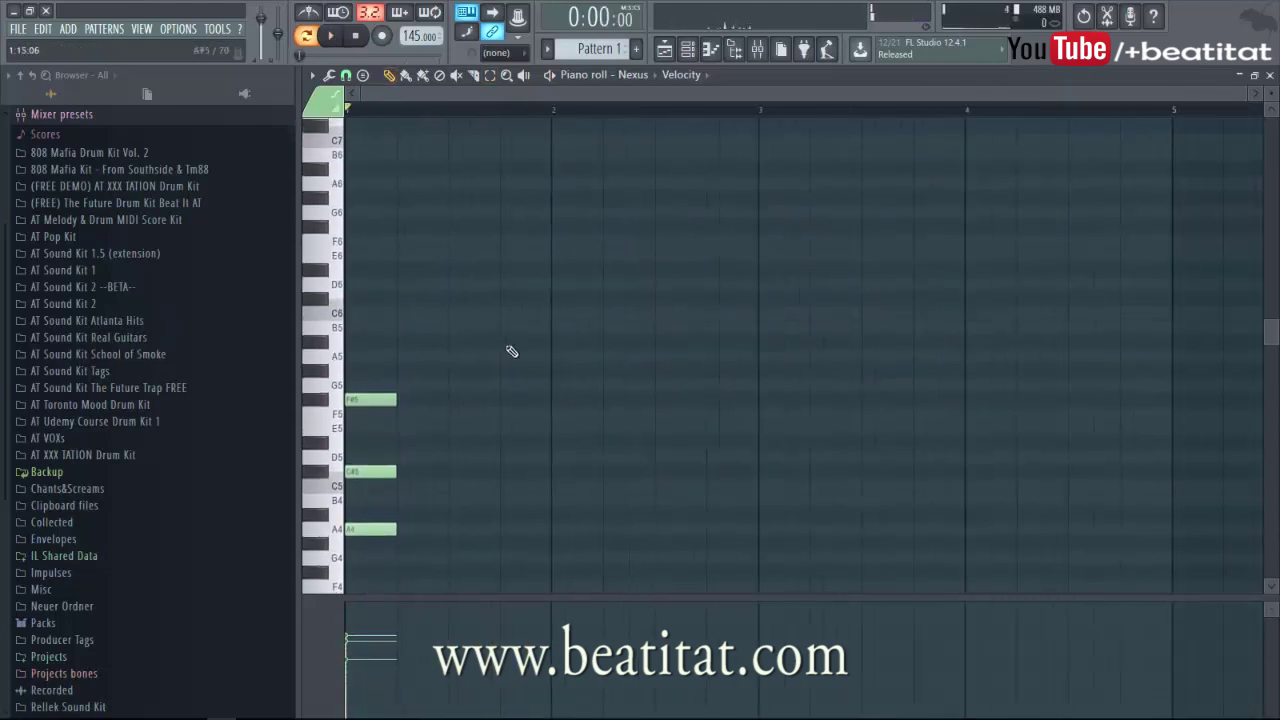
key("space")
left_click_drag(370, 300, 414, 299)
key("space")
key("space")
key("space")
key("space")
- Place a one-beat chord of G#5, B5 and D#6 on the third beat of bar 1, auditioning it
left_click(462, 371)
left_click_drag(462, 371, 458, 371)
right_click(440, 374)
left_click(442, 372)
left_click_drag(444, 429, 457, 323)
key("space")
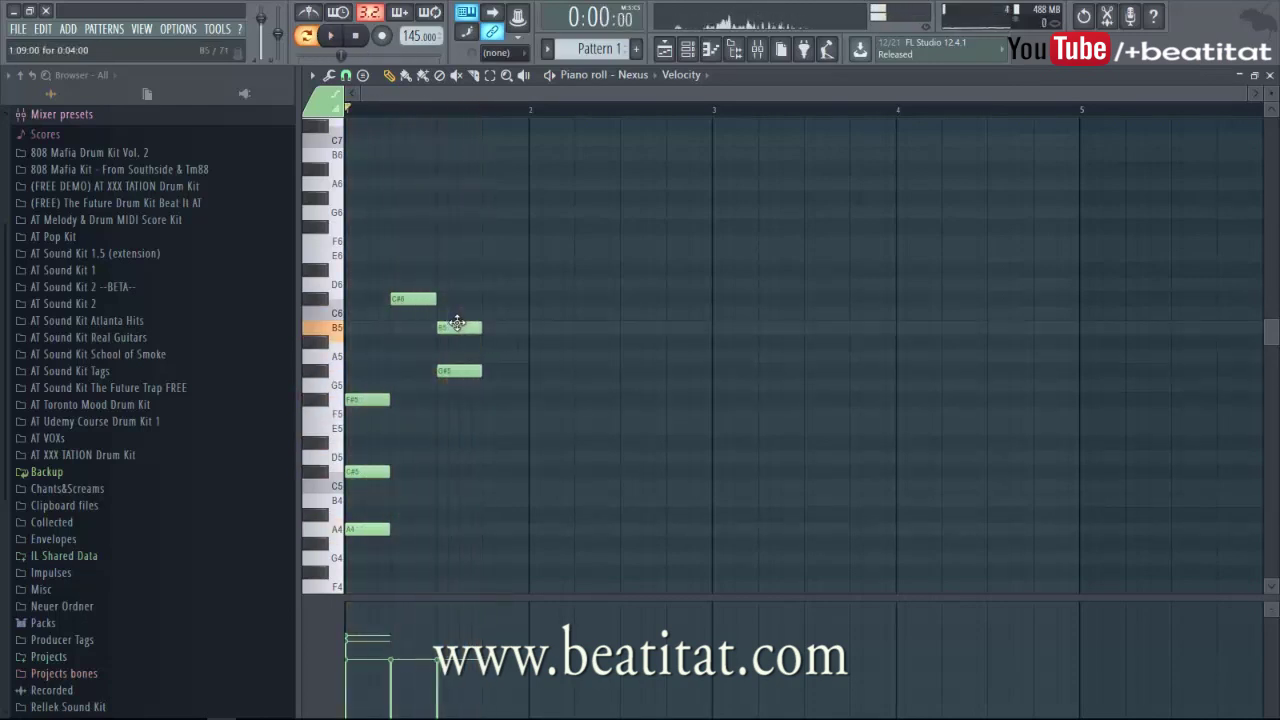
left_click(440, 256)
left_click_drag(436, 268, 430, 277)
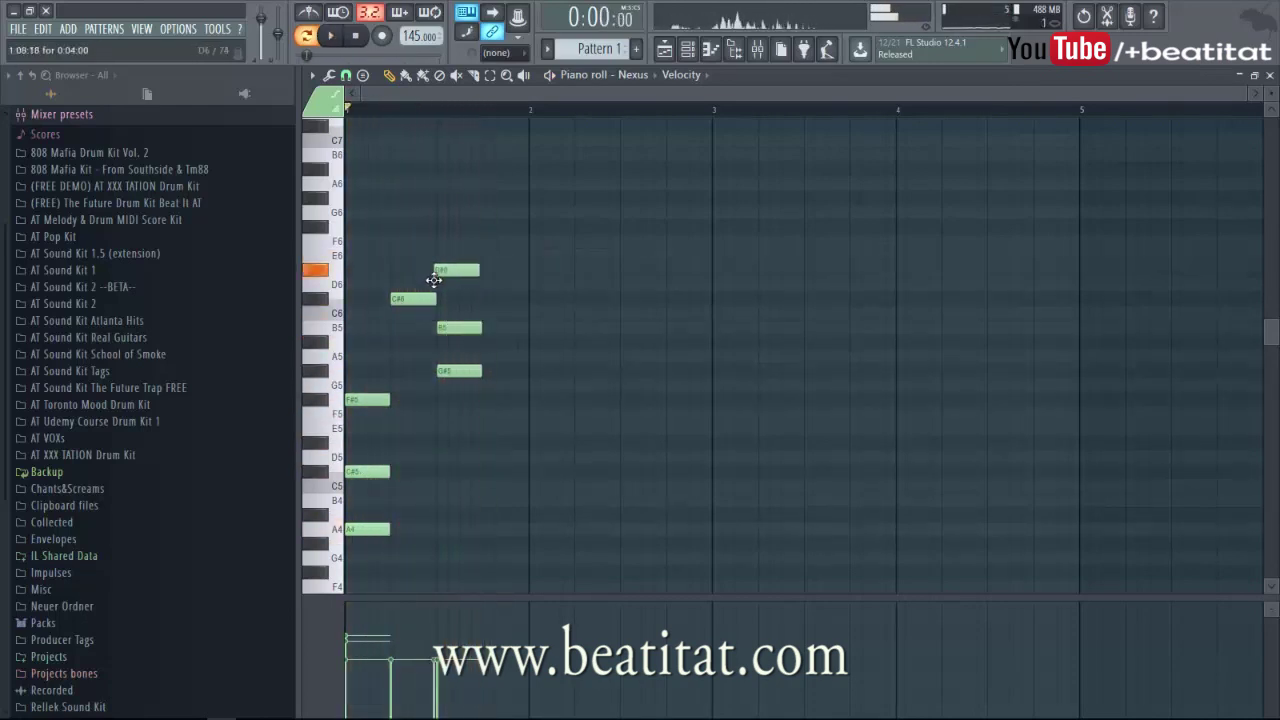
key("space")
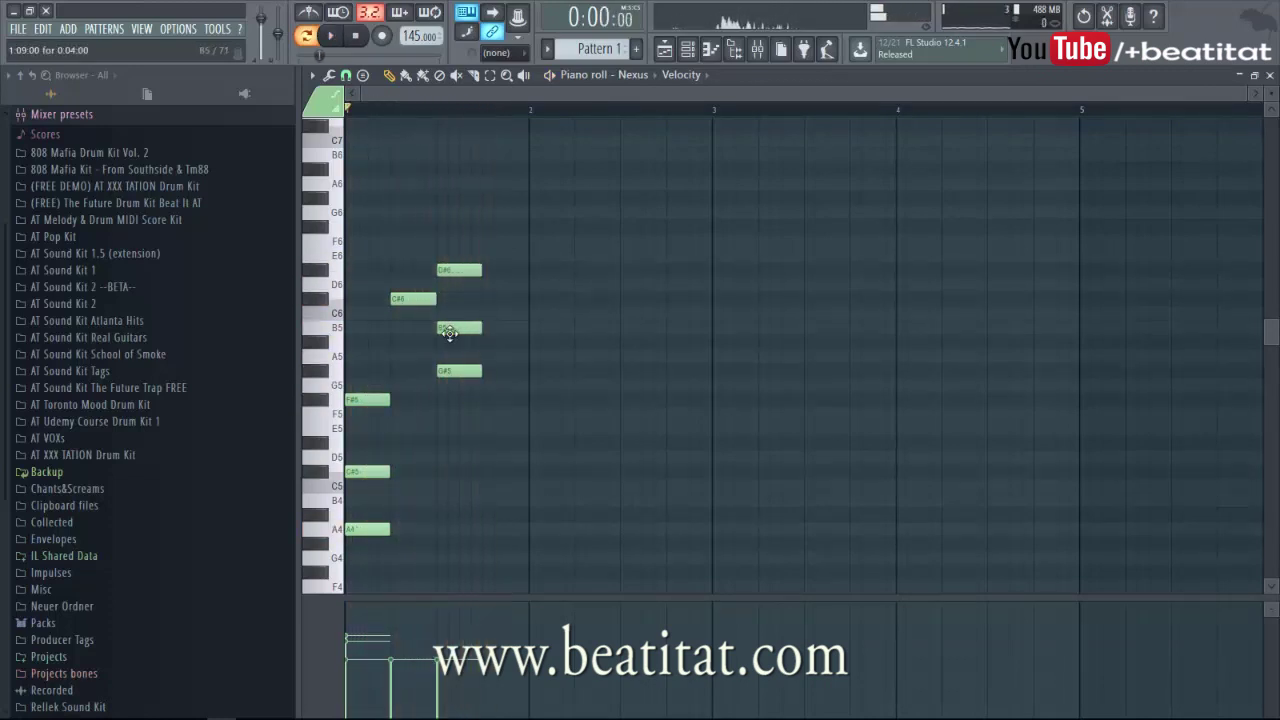
- Nudge the B5 and D#6 notes on the third beat slightly later than the G#5, checking by playback
left_click(453, 327)
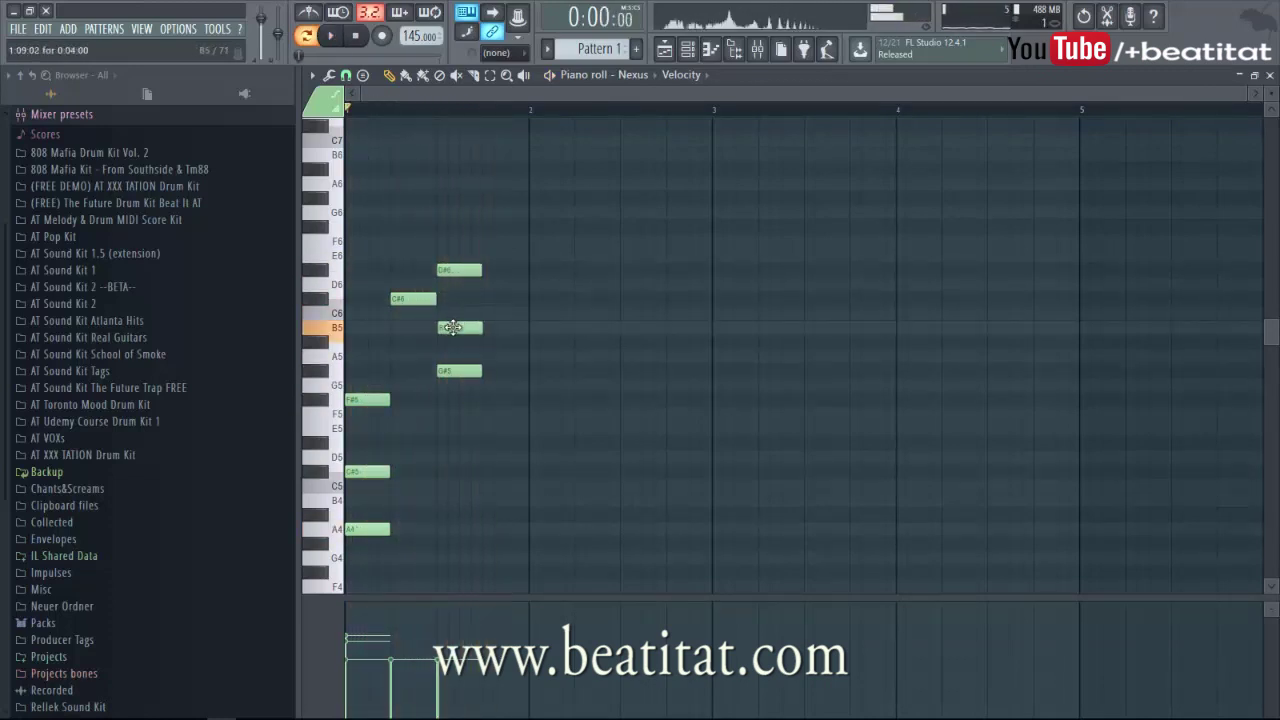
left_click(457, 267)
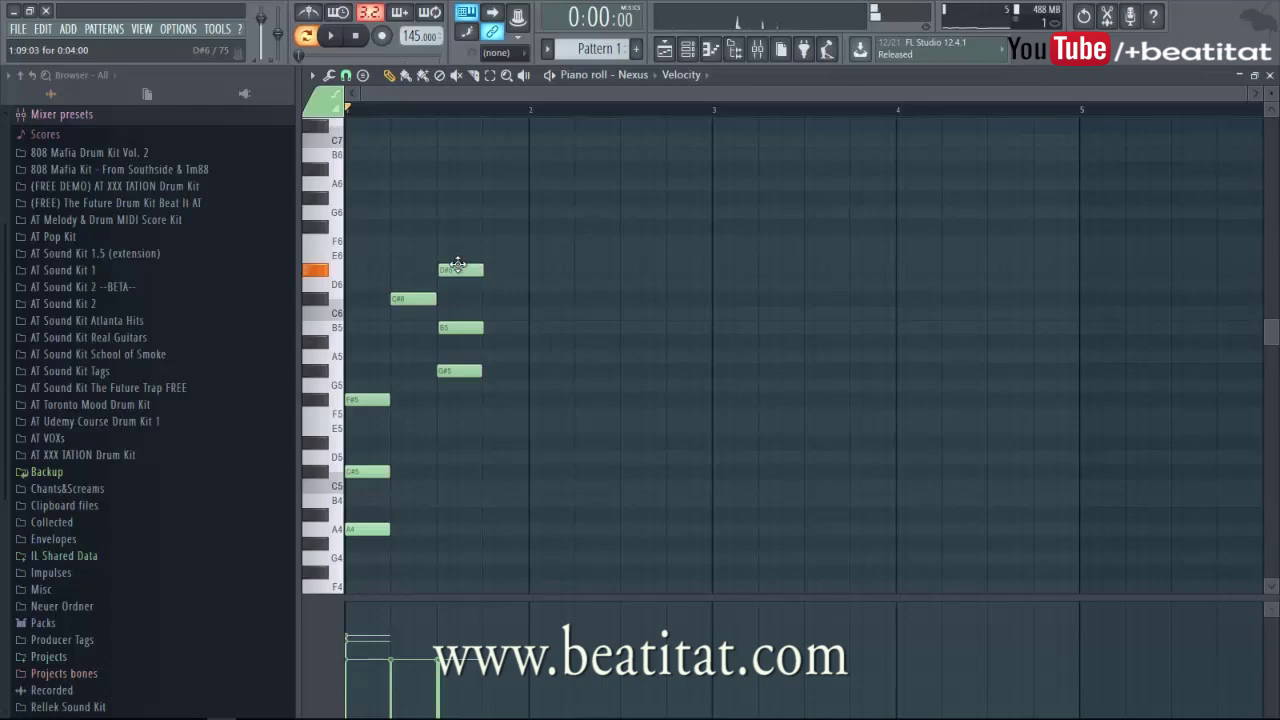
key("space")
scroll(449, 306, "up", 2, "ctrl")
key("space")
left_click(453, 331)
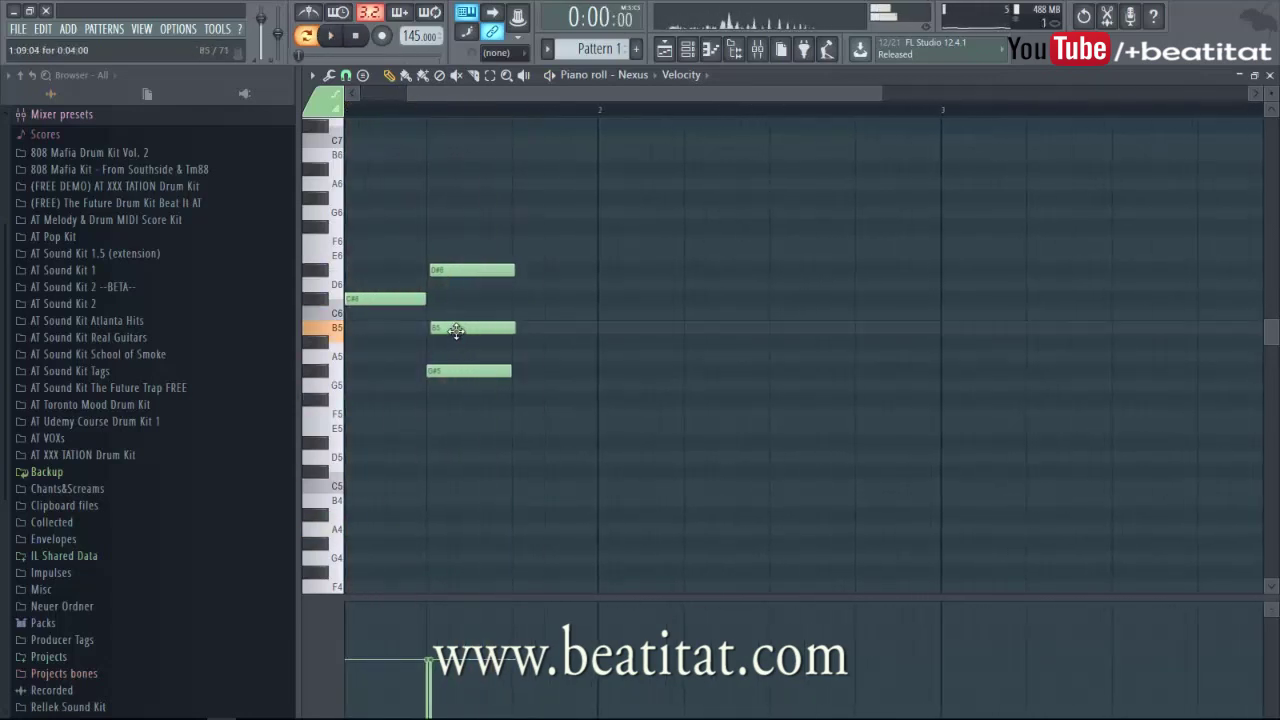
left_click(449, 270)
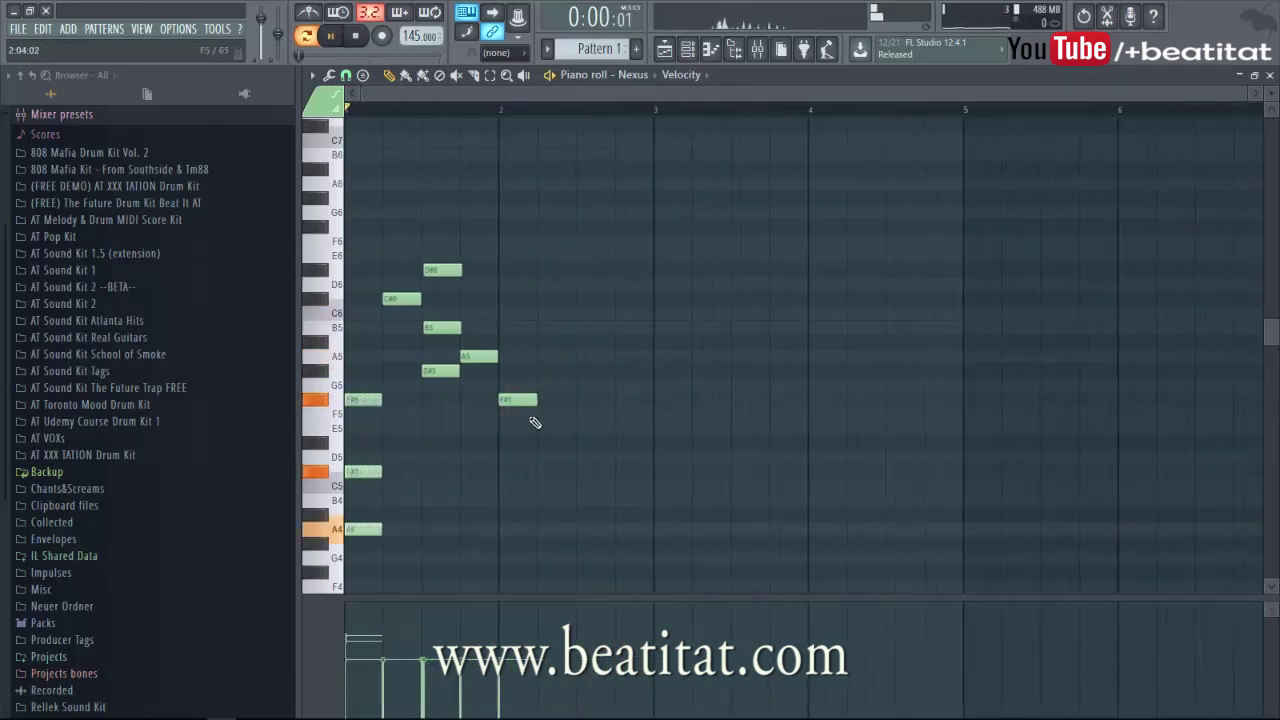
- Move the F#5 note at the start of bar 2 slightly earlier and play the pattern
mouse_move(518, 401)
left_mouse_down()
mouse_move(499, 402)
mouse_move(510, 401)
left_mouse_up()
key("space")
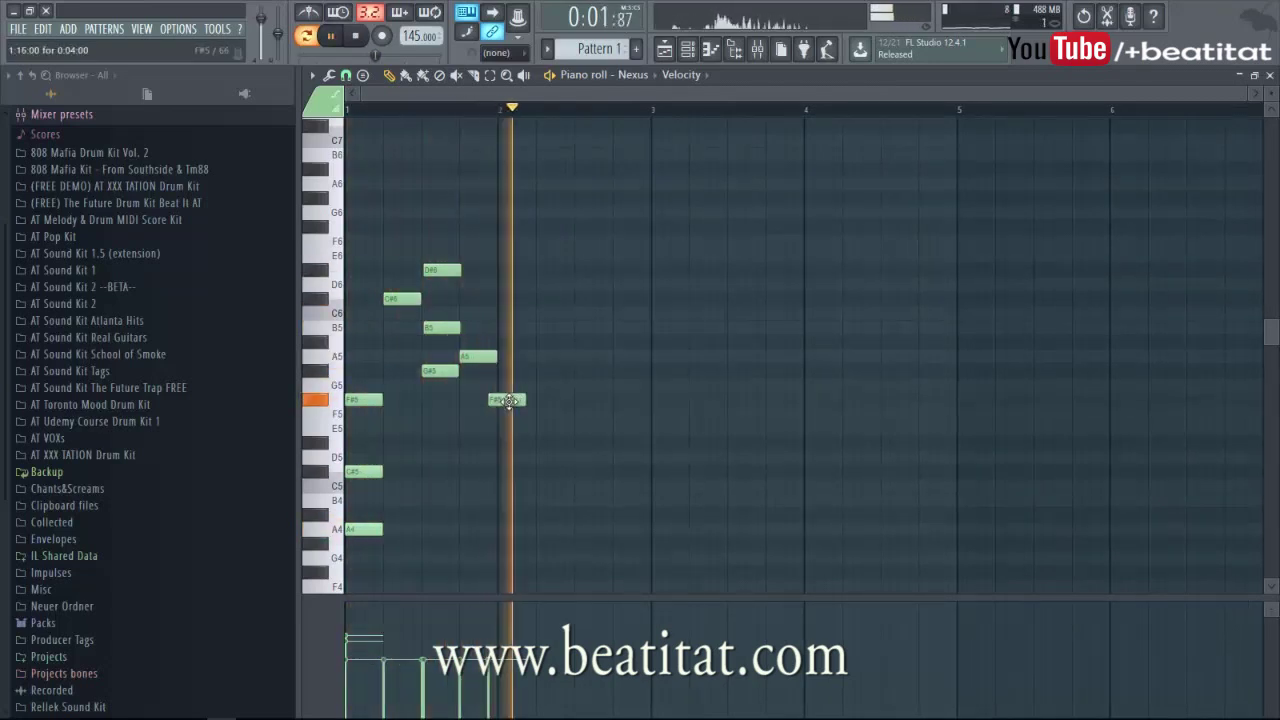
- Move the F#5 back to the start of bar 2 and add a one-beat E5 shortly after it
key("space")
scroll(503, 402, "up", 2)
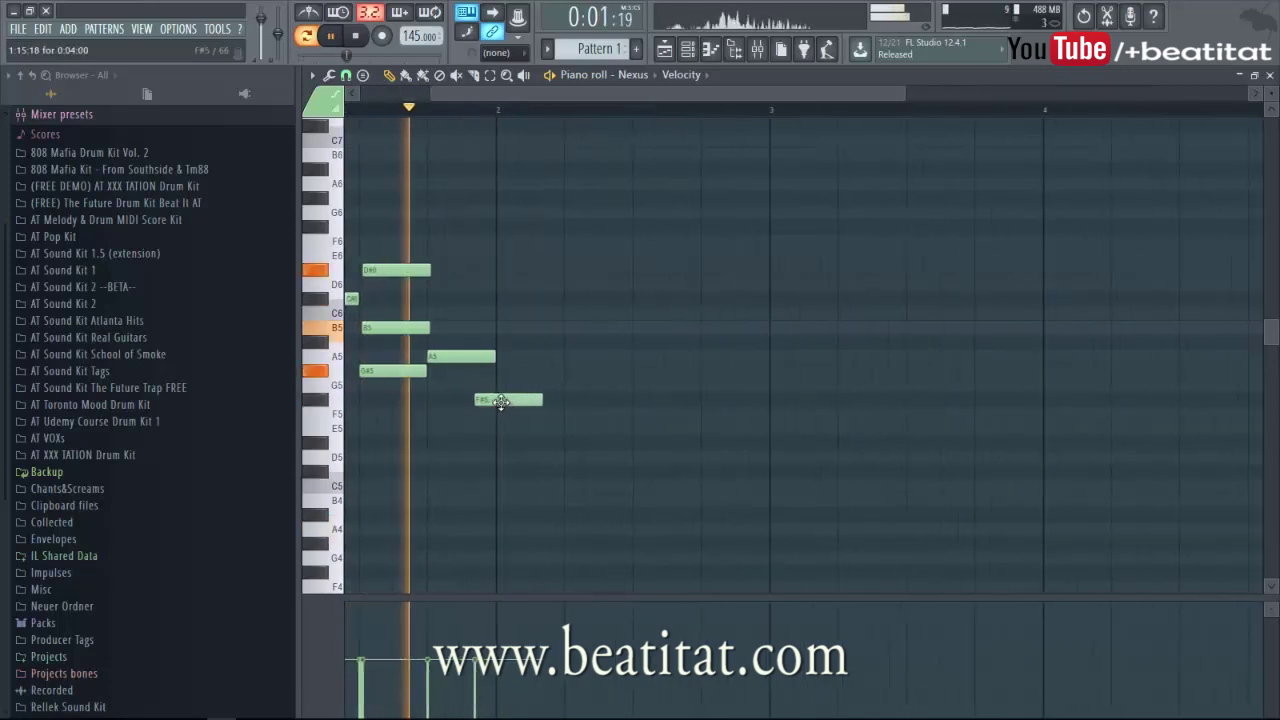
scroll(541, 431, "down", 2)
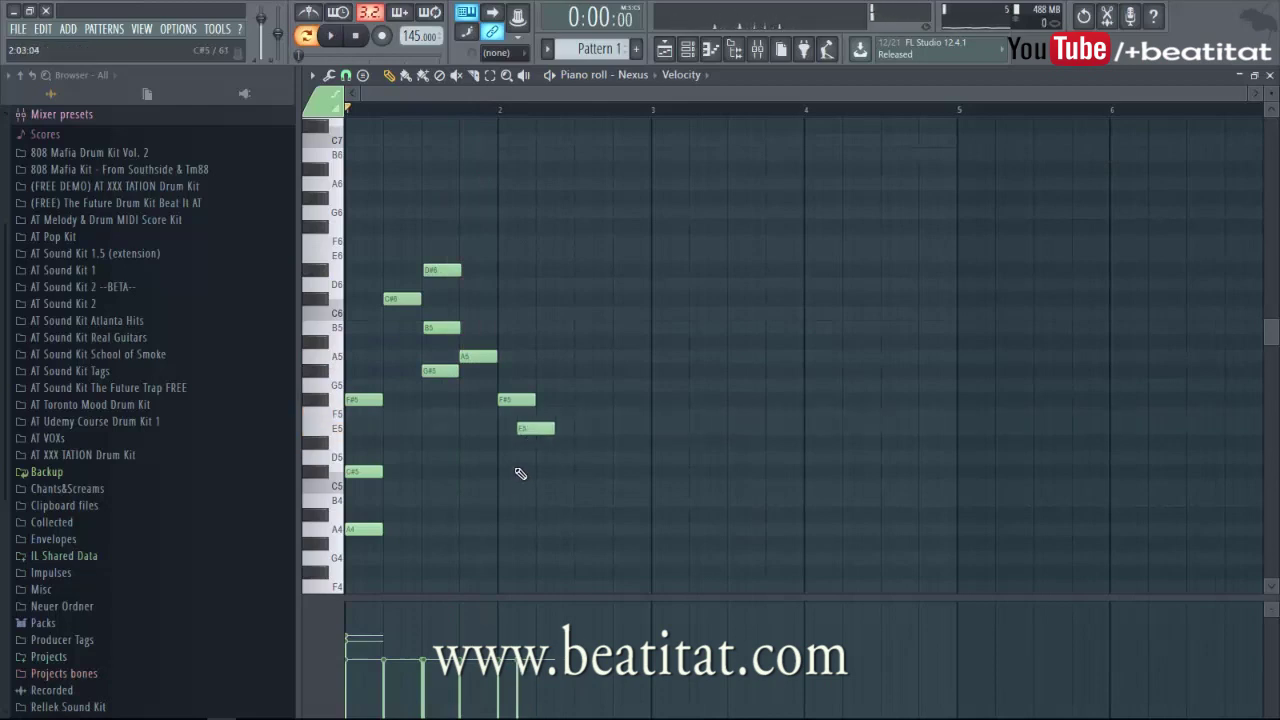
- Bring the E5 closer behind the F#5 in bar 2 and add a one-beat C#5 slightly after it, checking by playback
scroll(530, 460, "up", 3)
key("space")
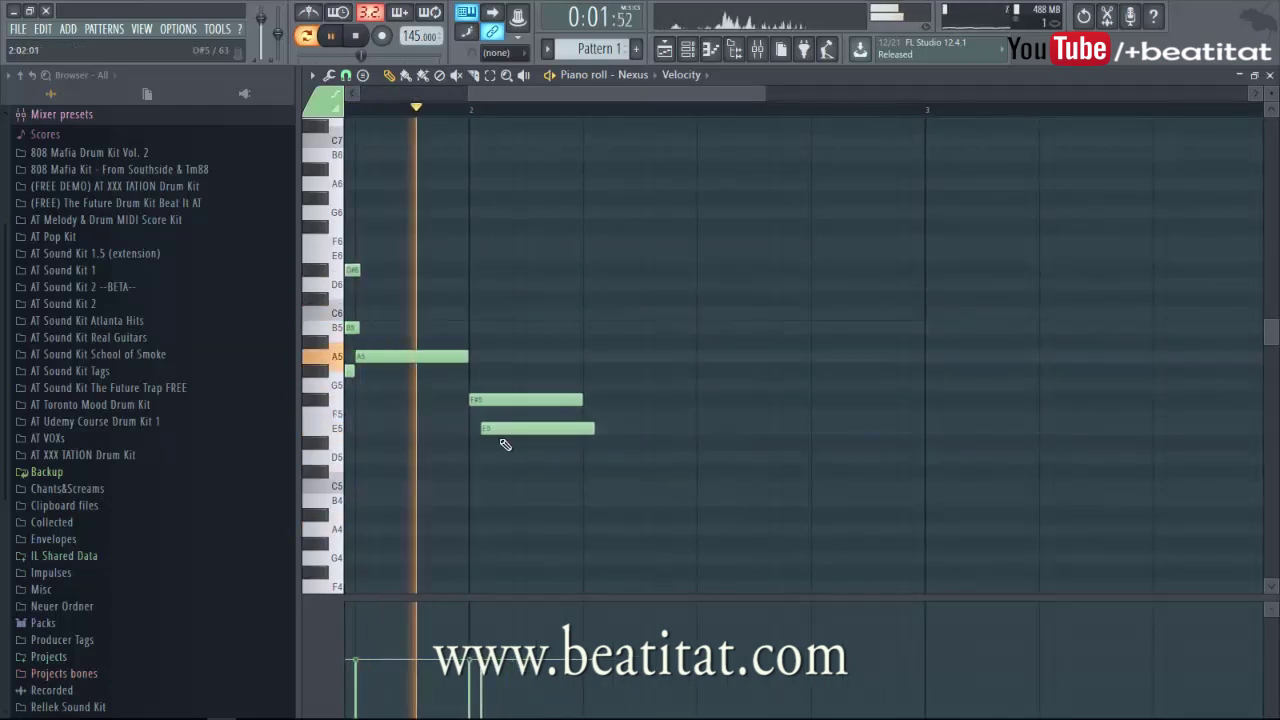
key("space")
left_click(499, 444)
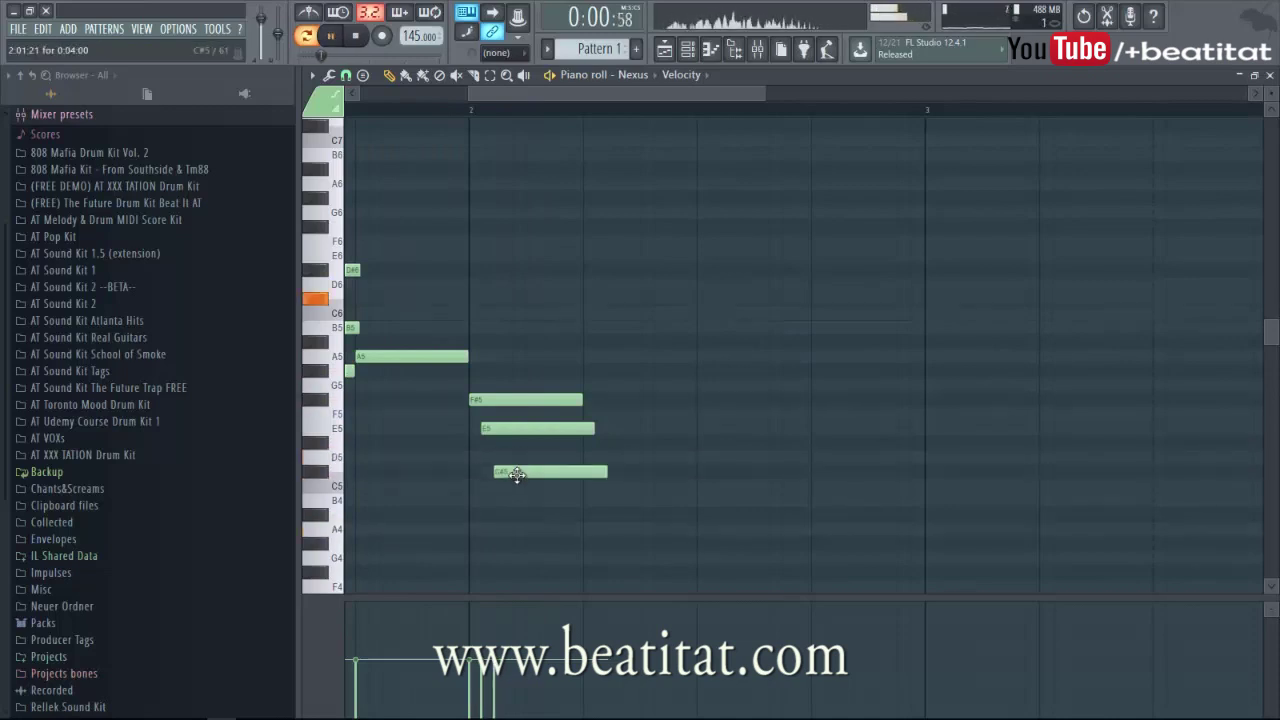
key("space")
- Try one-beat G4 and C5 notes together on the second beat of bar 2, auditioning them
left_click(561, 516)
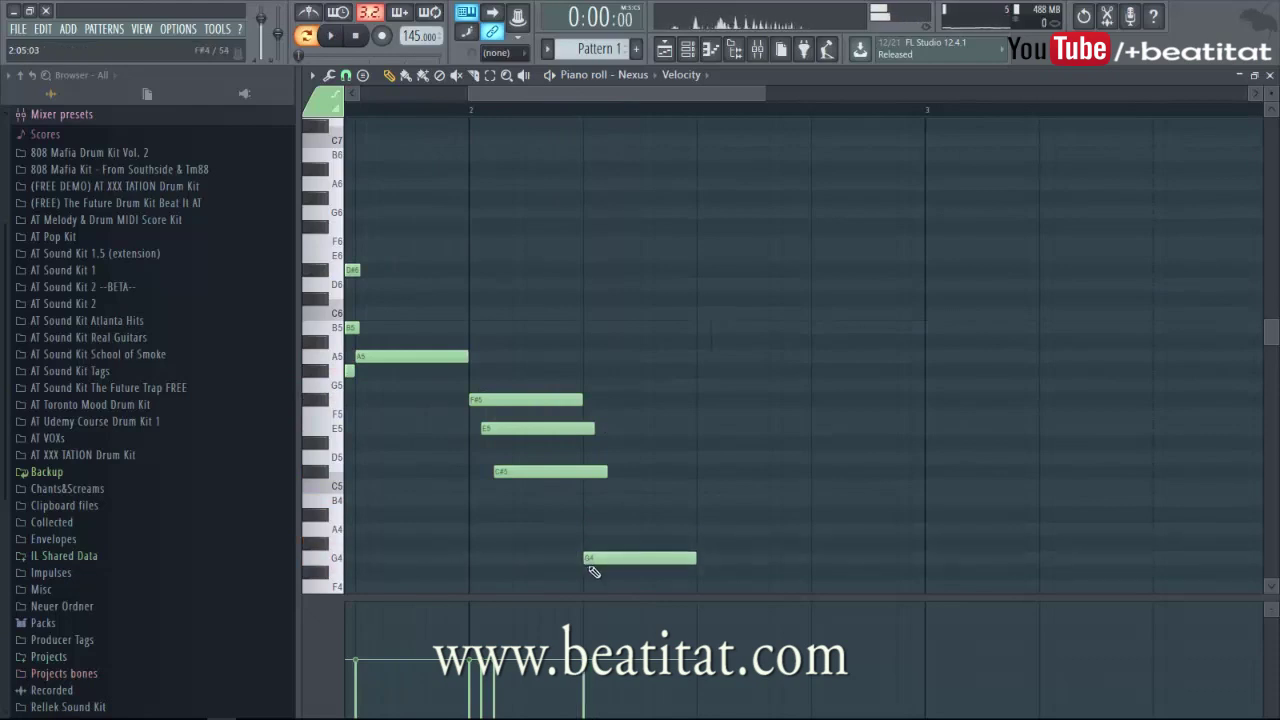
left_click_drag(593, 513, 599, 471)
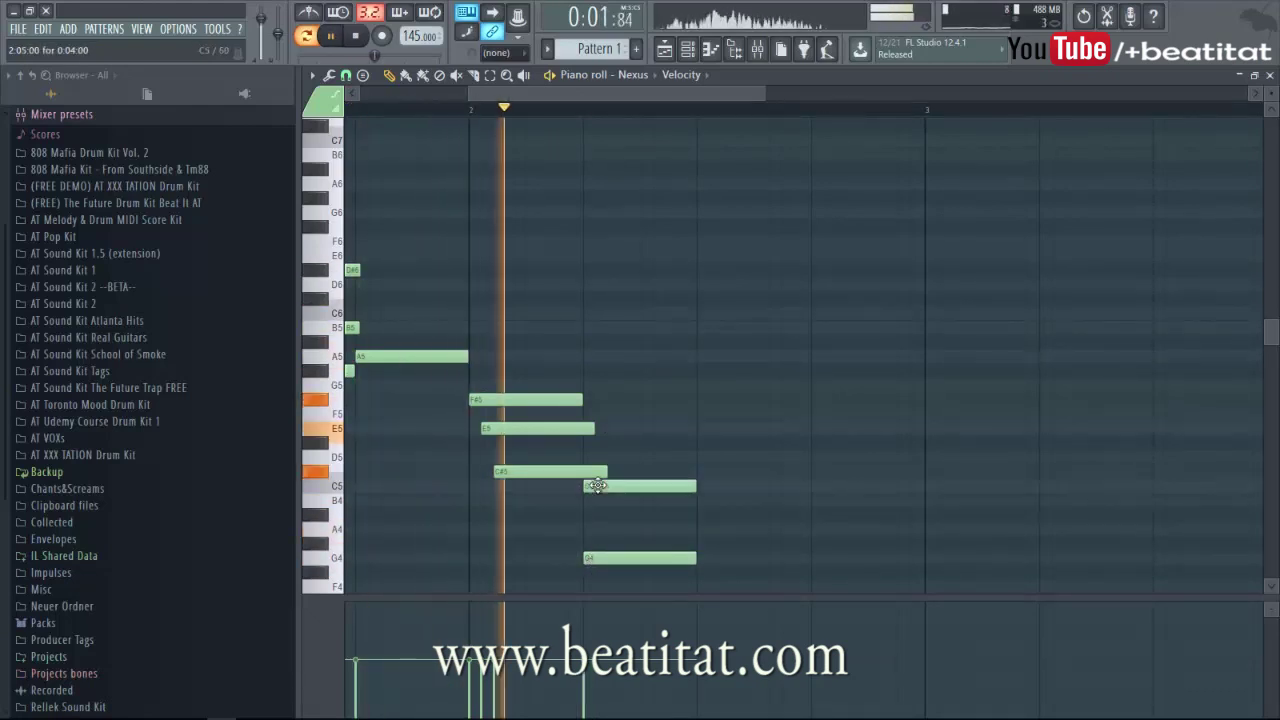
key("space")
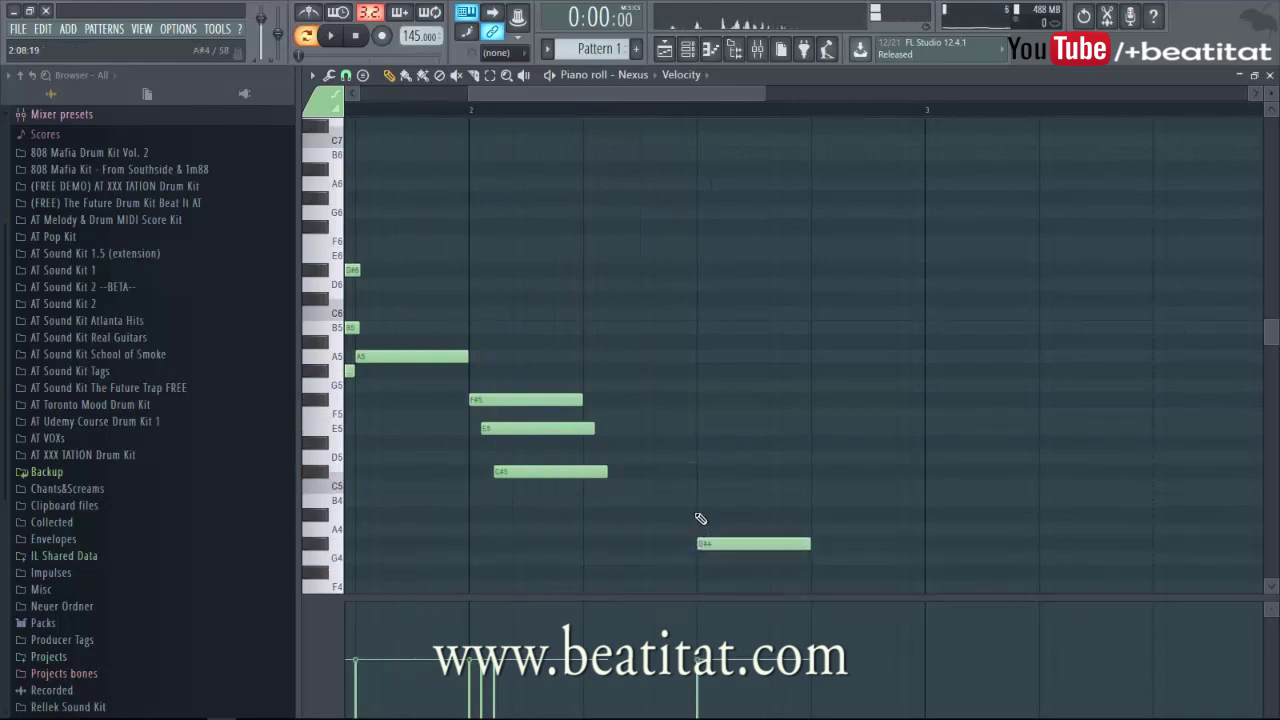
- Try a one-beat chord of G4, B4 and E5 on the third beat of bar 2, auditioning it
scroll(697, 514, "down", 3)
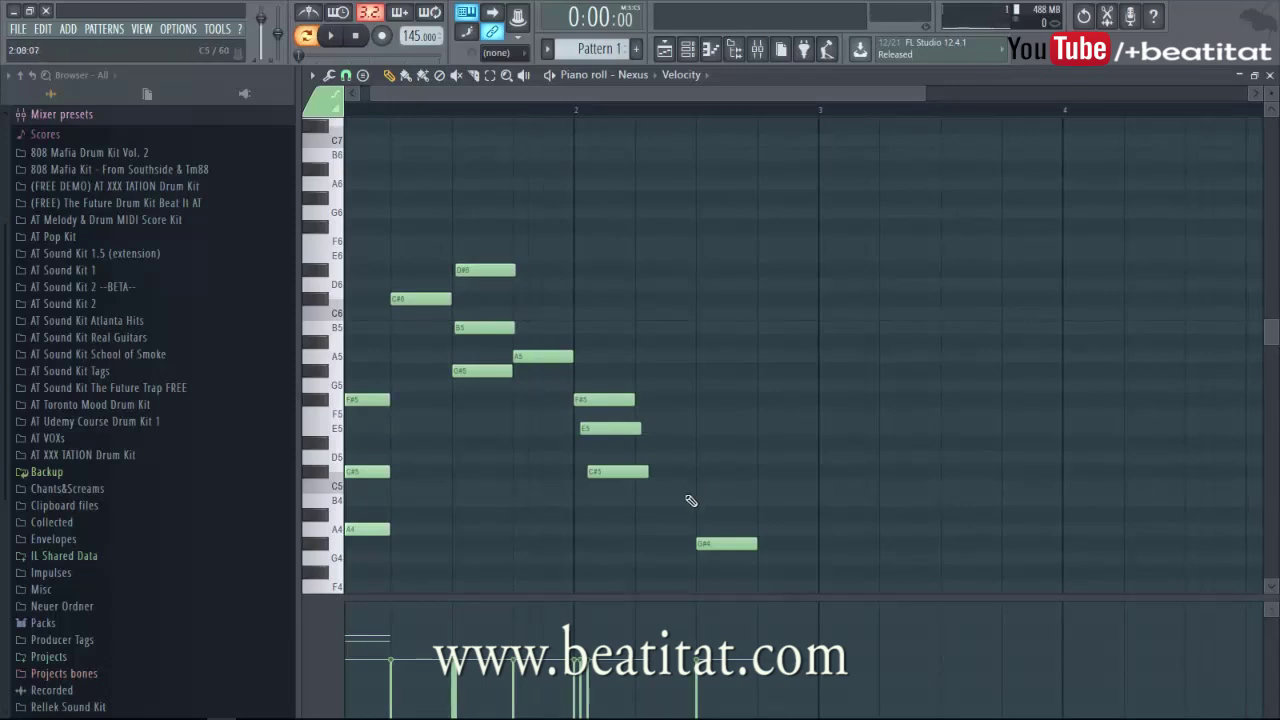
left_click_drag(438, 93, 430, 93)
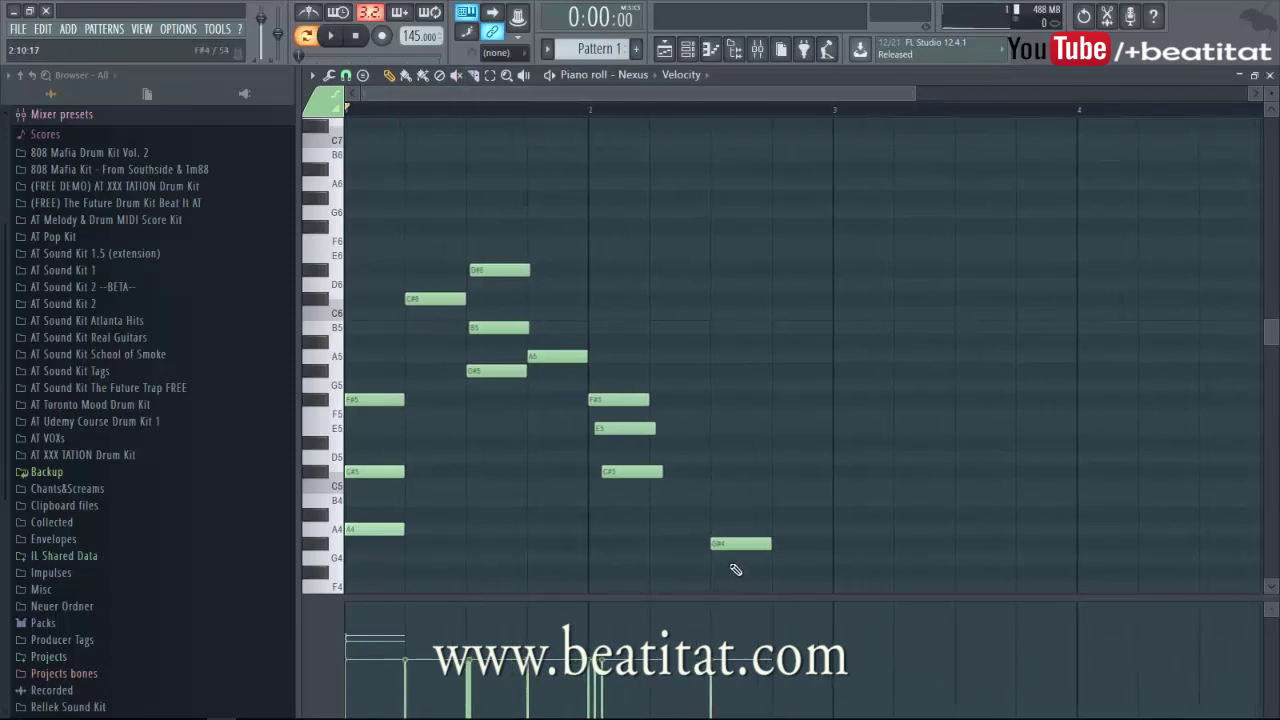
left_click(727, 501)
key("space")
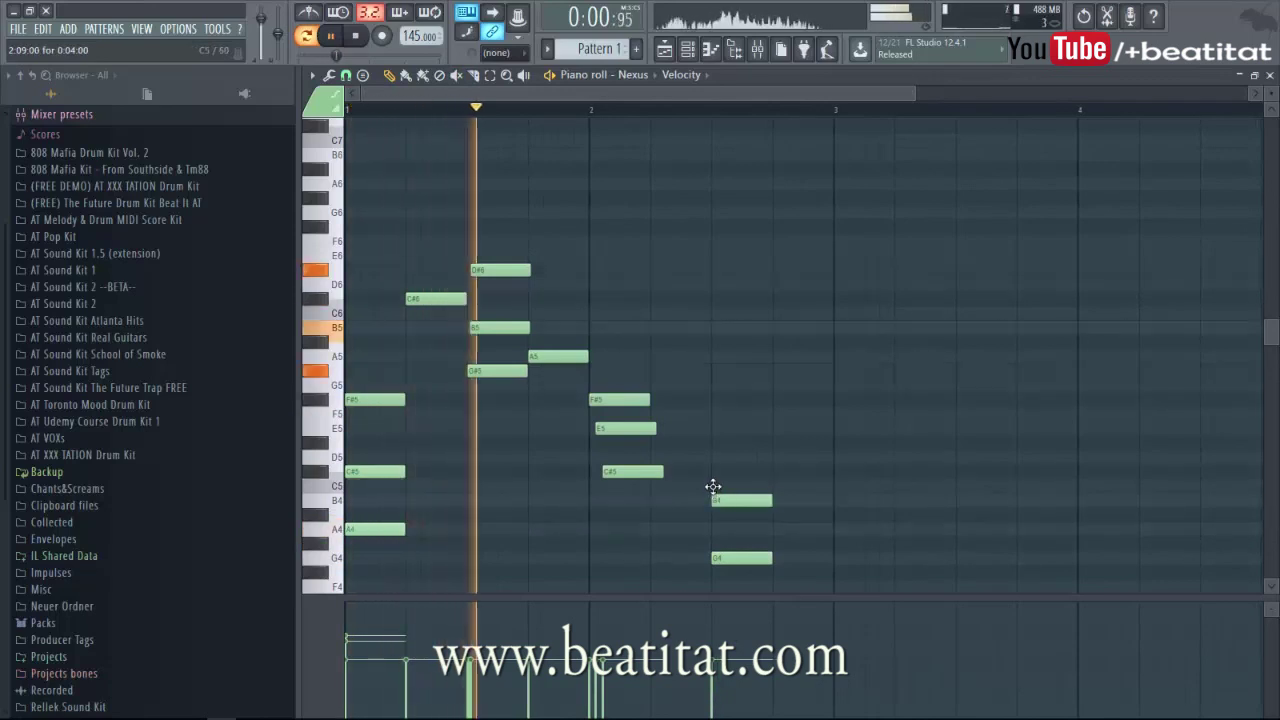
left_click(715, 458)
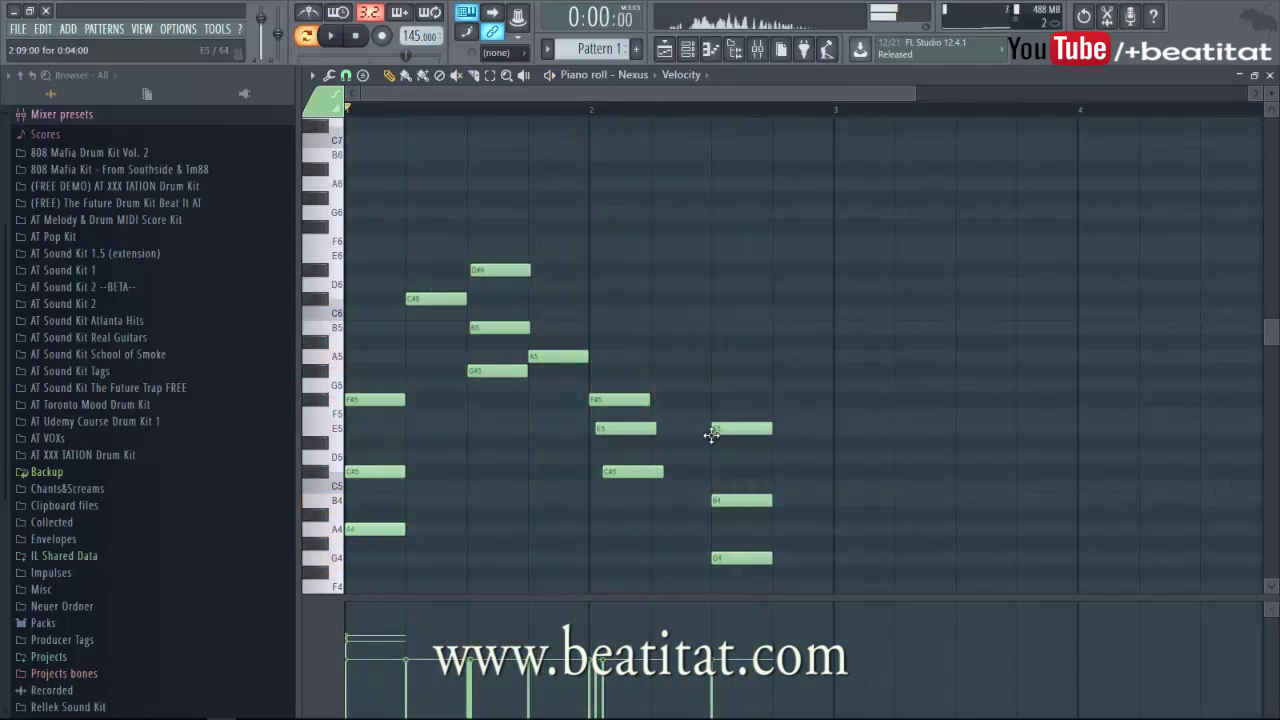
key("space")
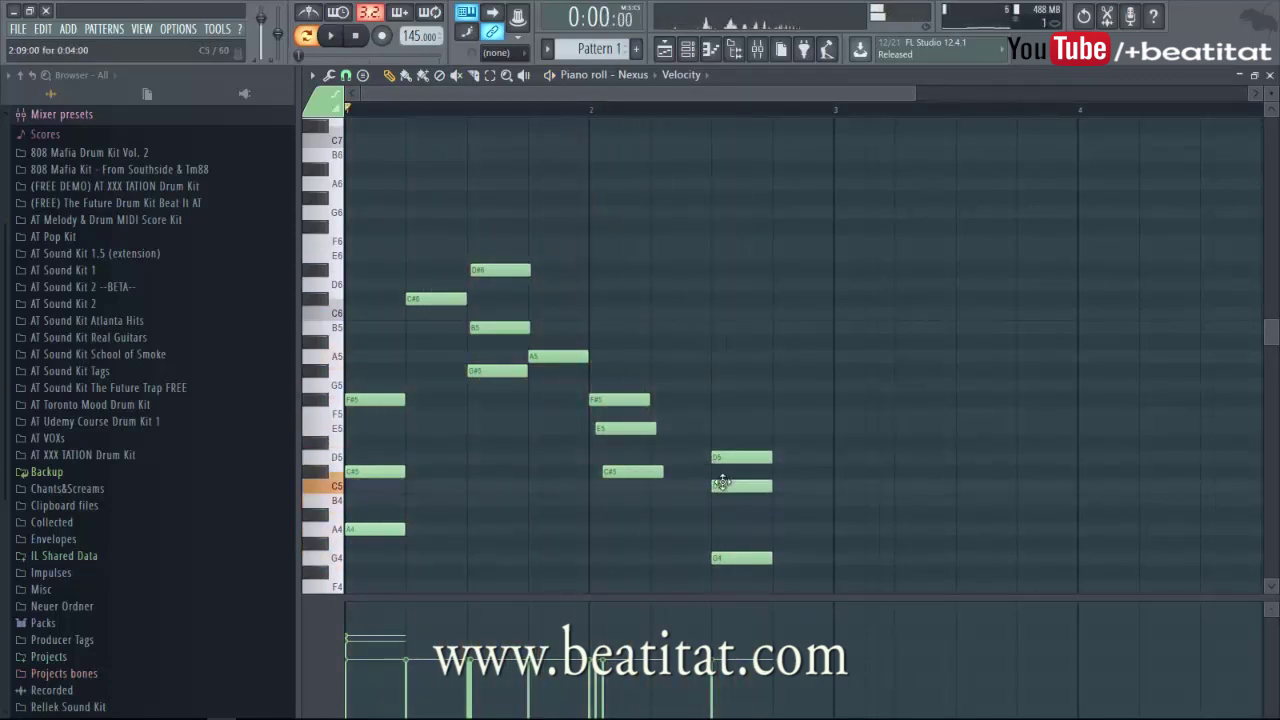
- Try G4, B4 and D5 as the chord on the third beat of bar 2, checking by playback
key("space")
left_click_drag(735, 458, 726, 444)
key("space")
key("space")
left_click(731, 498)
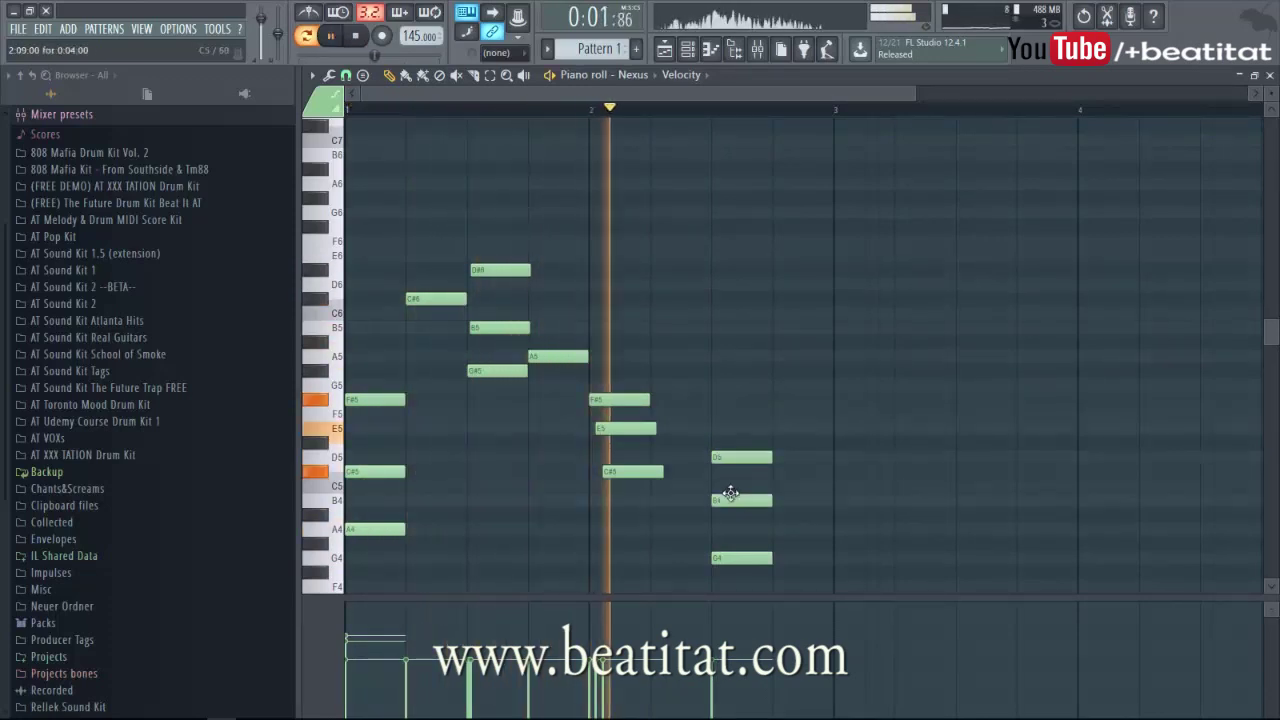
key("space")
- Try an A#4, D5 and F#5 chord on the third beat of bar 2, play it and delete it
left_click_drag(731, 493, 731, 512)
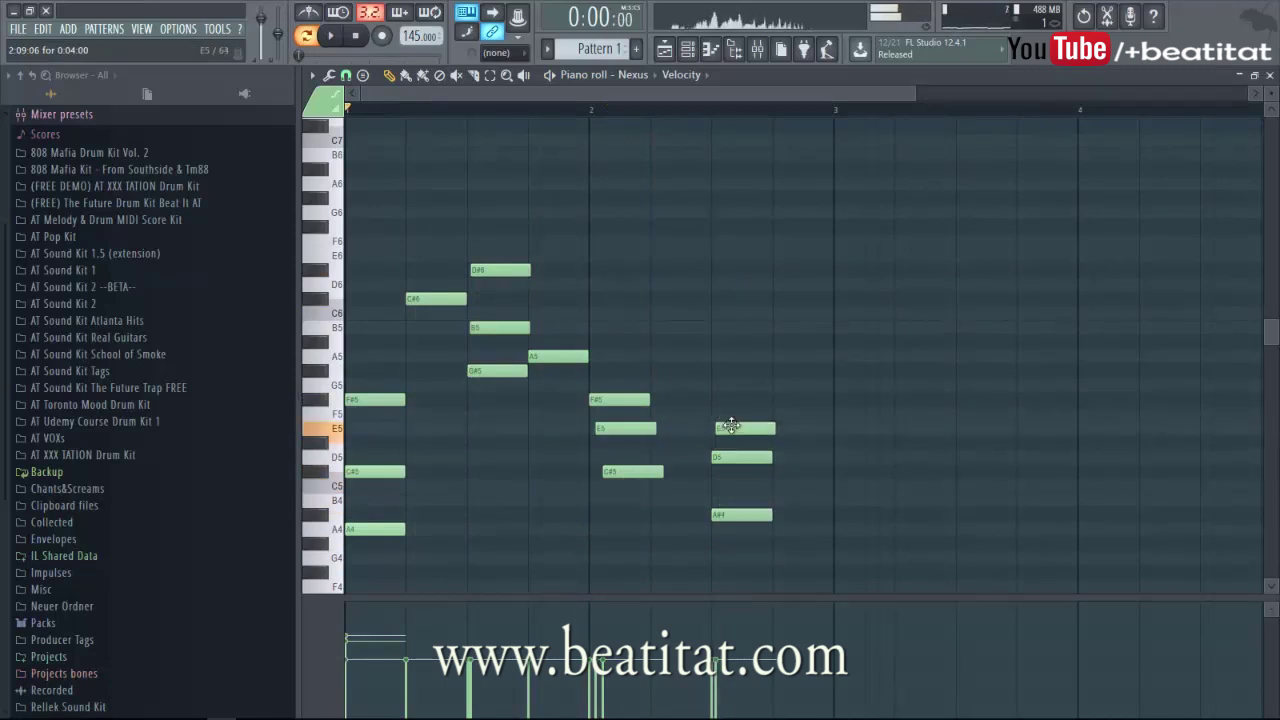
left_click_drag(730, 404, 724, 397)
key("space")
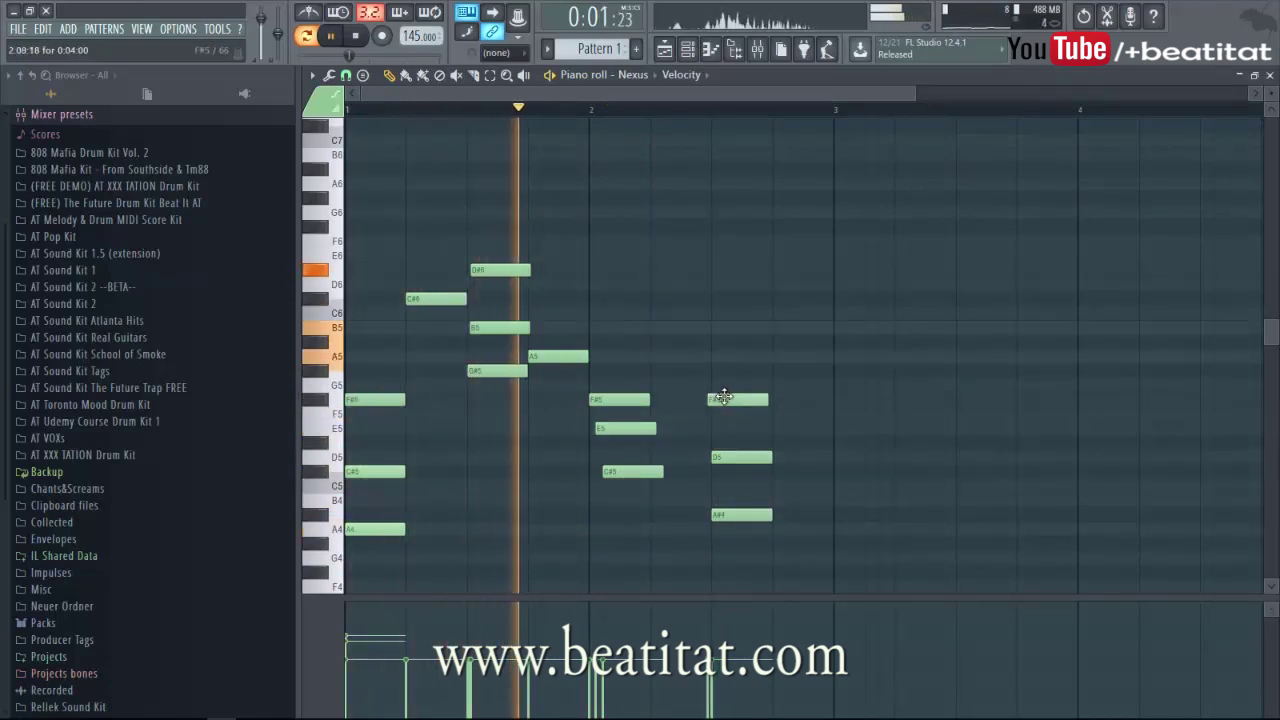
right_click(724, 397)
key("space")
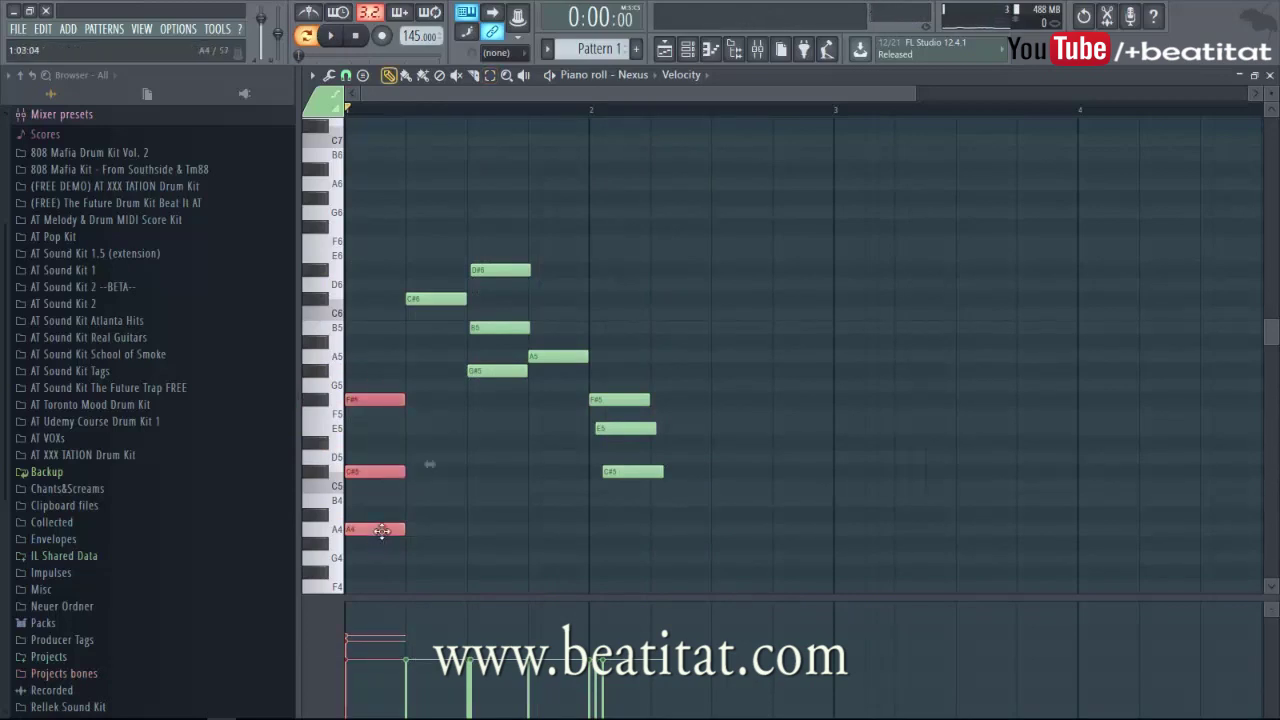
- Copy the opening A4, C#5 and F#5 chord to the third beat of bar 2 and raise its middle note to D#5
left_click_drag(385, 528, 763, 528)
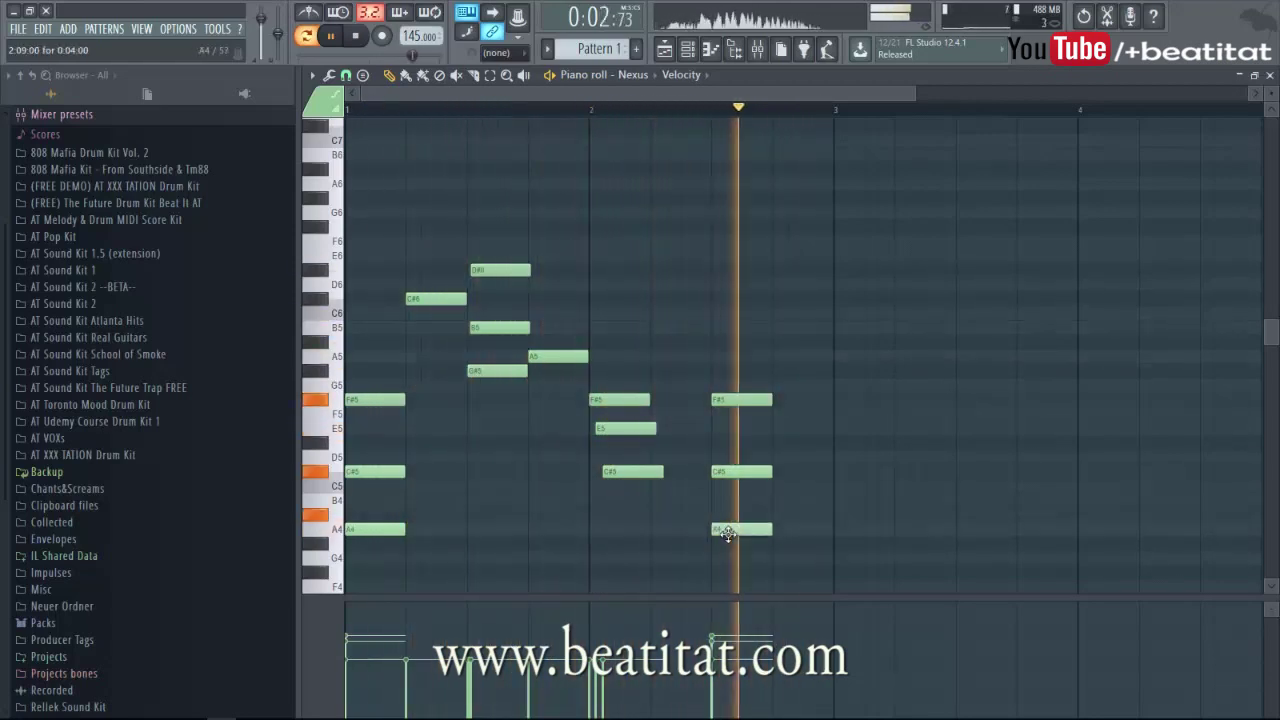
key("space")
left_click_drag(736, 471, 736, 442)
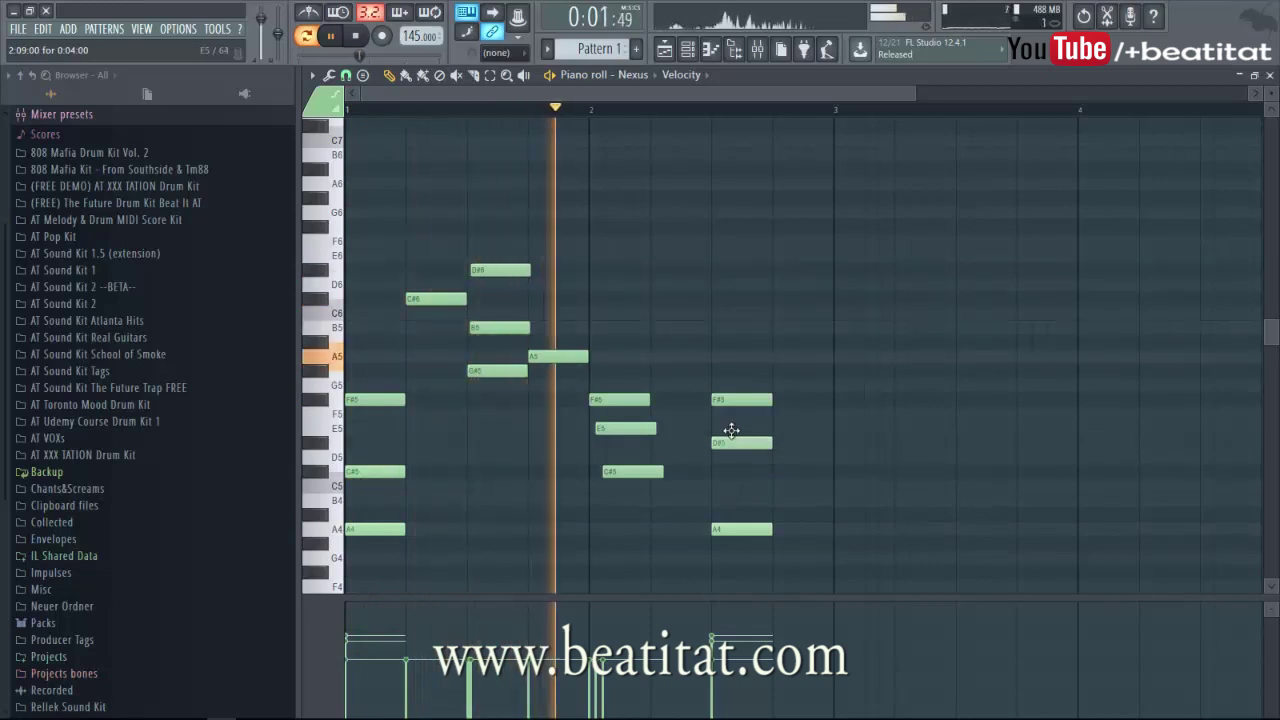
key("space")
key("space")
- Raise the copied chord's outer notes to B4 and G#5, and lengthen all three notes to two beats
left_click_drag(734, 398, 742, 372)
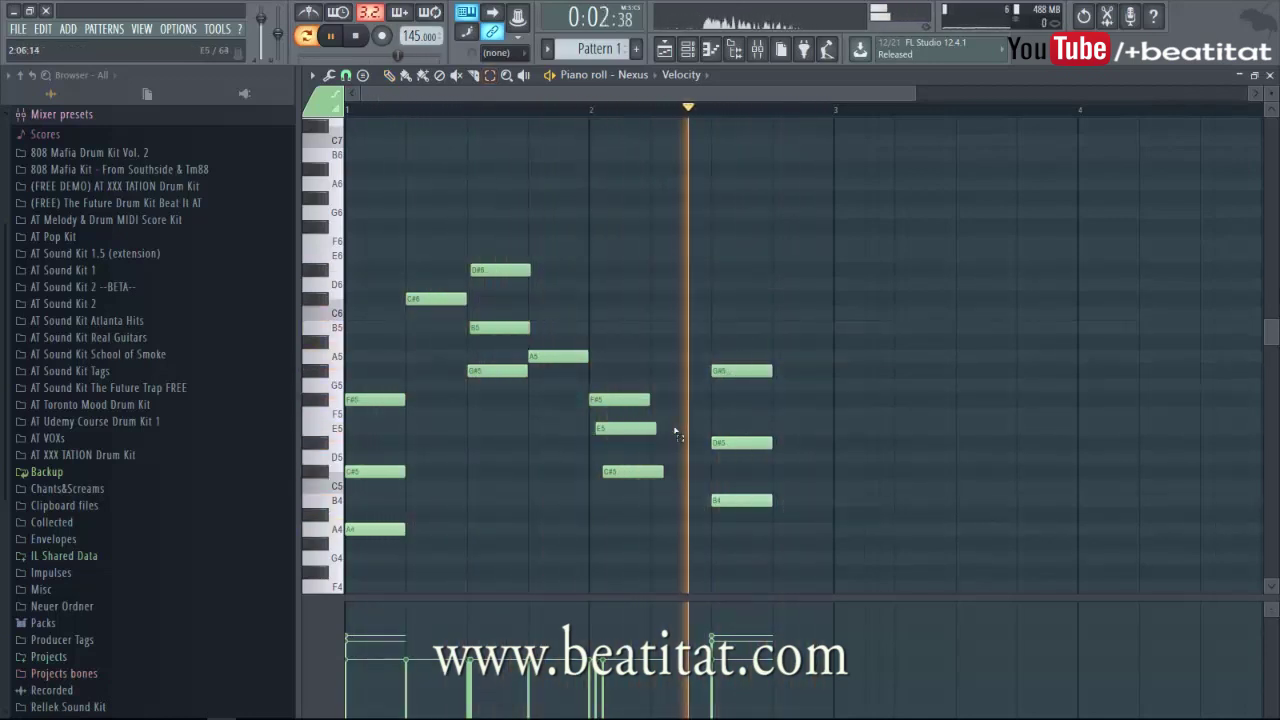
left_click_drag(737, 366, 746, 497)
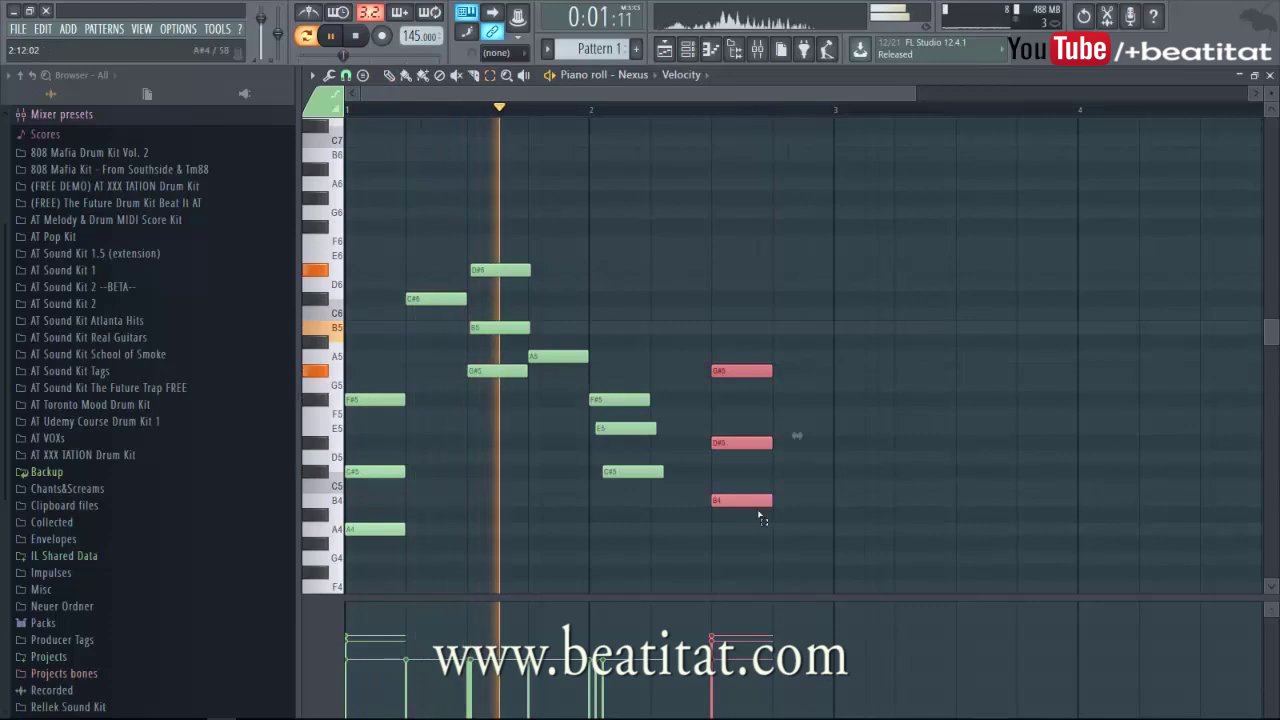
key("space")
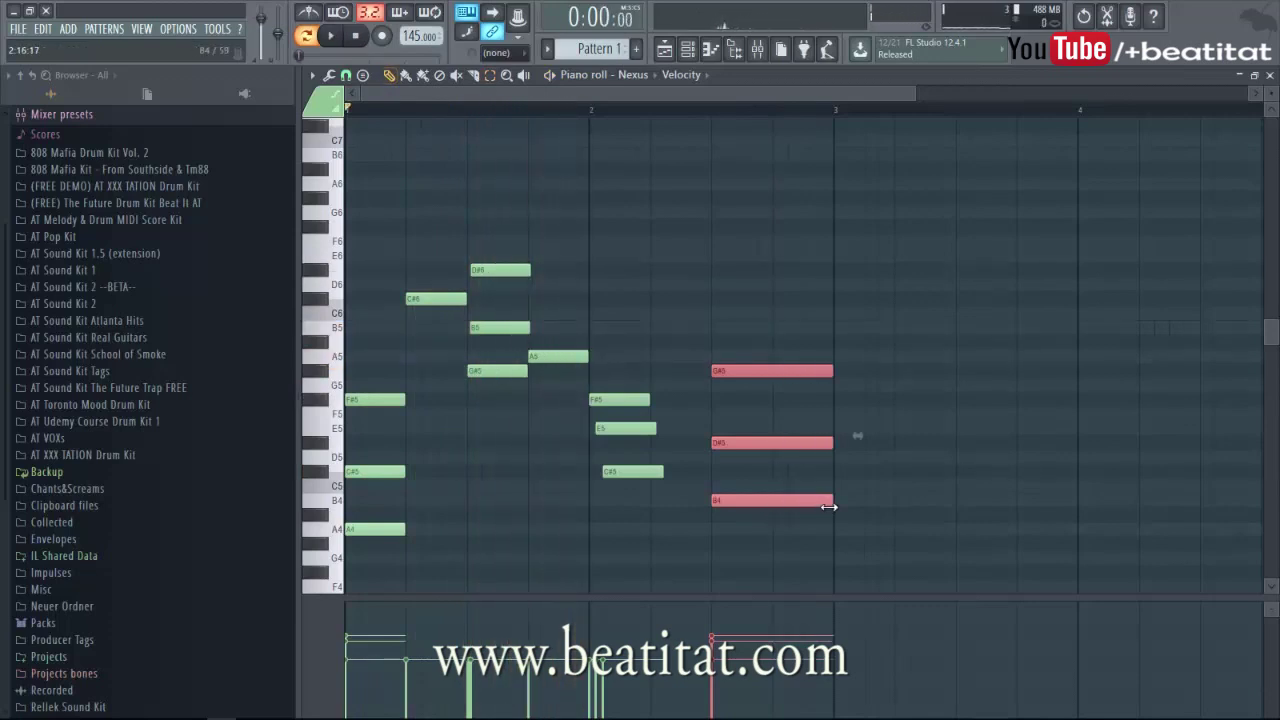
- Transpose all notes of the pattern up one octave
key("ctrl+Up")
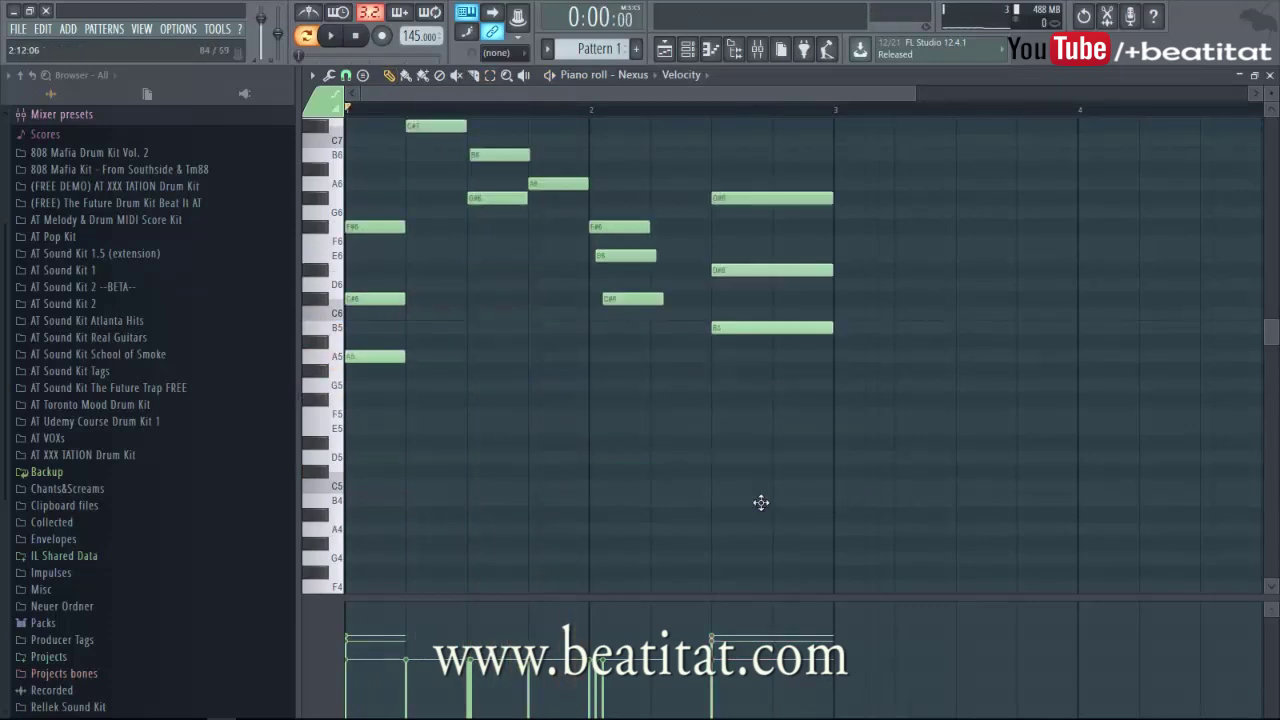
scroll(557, 537, "up", 6)
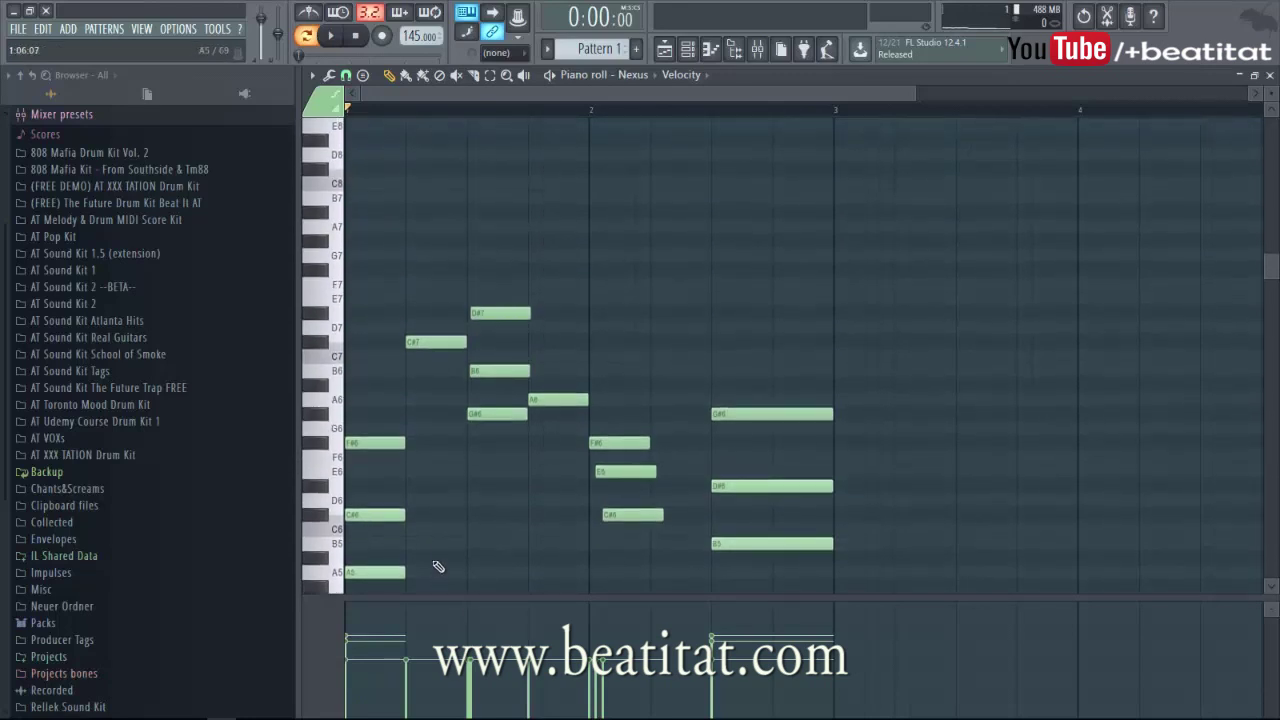
scroll(437, 566, "down", 2)
- Vary the velocities of the third-beat chord notes in bar 1, nudge its D#7 slightly later than the B6, and play the pattern
left_click(433, 259)
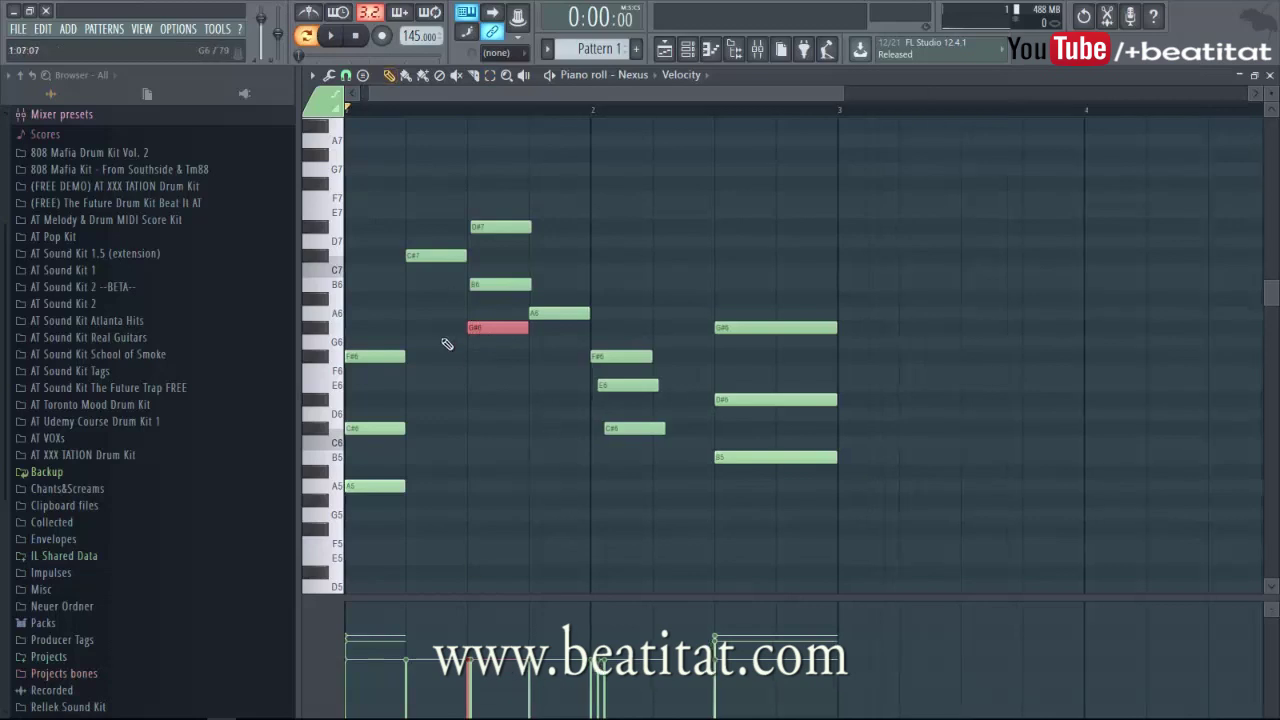
scroll(447, 344, "up", 4)
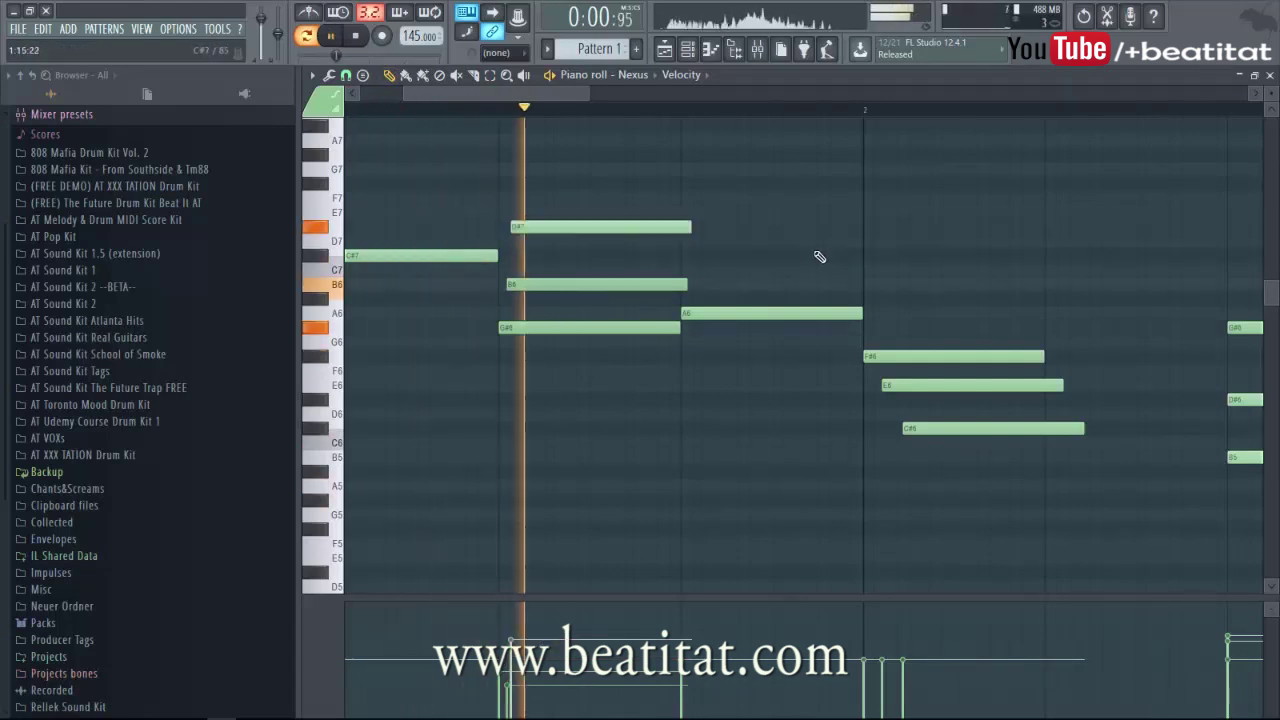
scroll(800, 277, "down", 3)
scroll(800, 277, "down", 2, "ctrl")
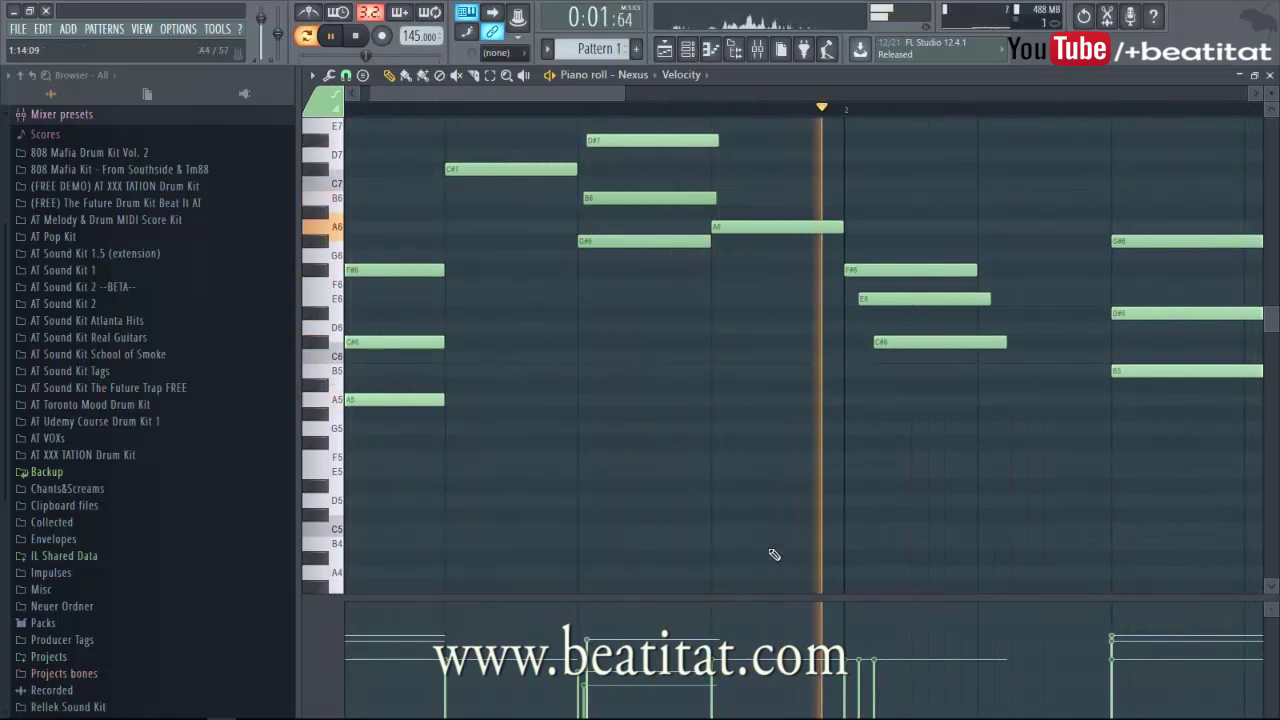
left_click_drag(577, 92, 770, 180)
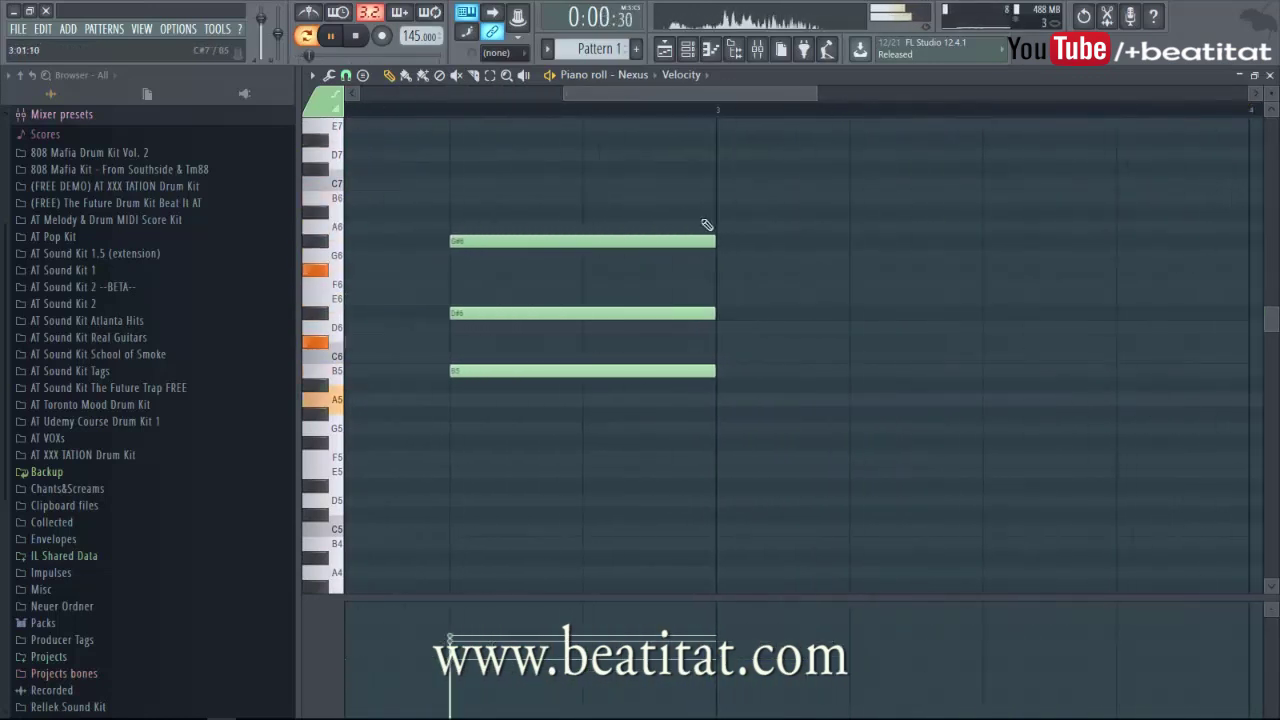
scroll(522, 360, "down", 3)
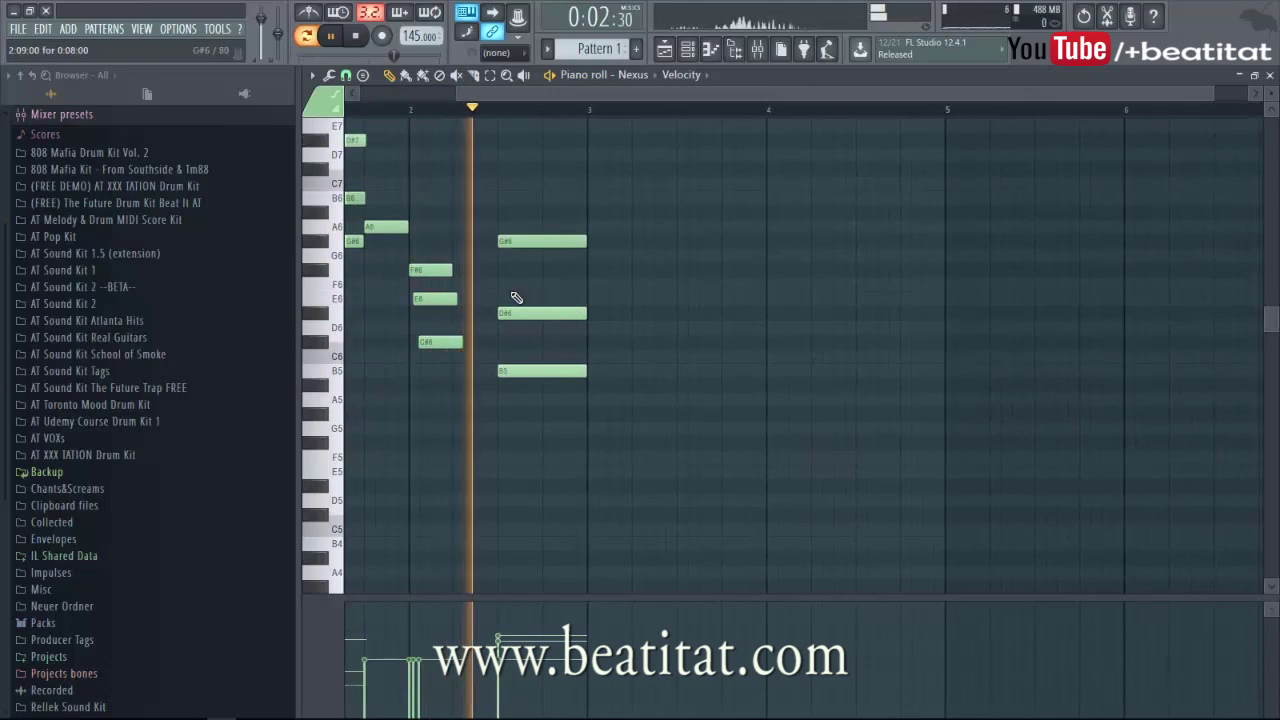
scroll(607, 291, "down", 1)
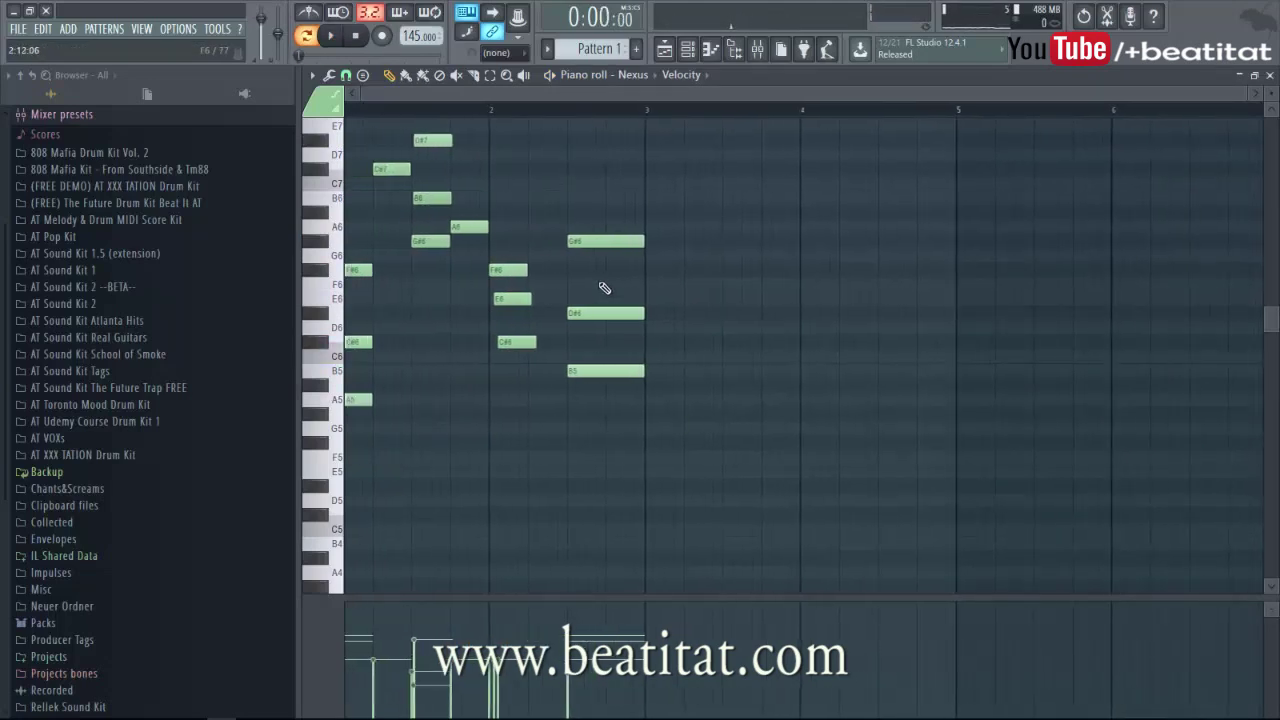
- Copy the opening A5, C#6 and F#6 chord to the start of bar 3 and add a one-beat C#7 on the second beat
key("space")
left_click_drag(383, 250, 355, 450)
key("space")
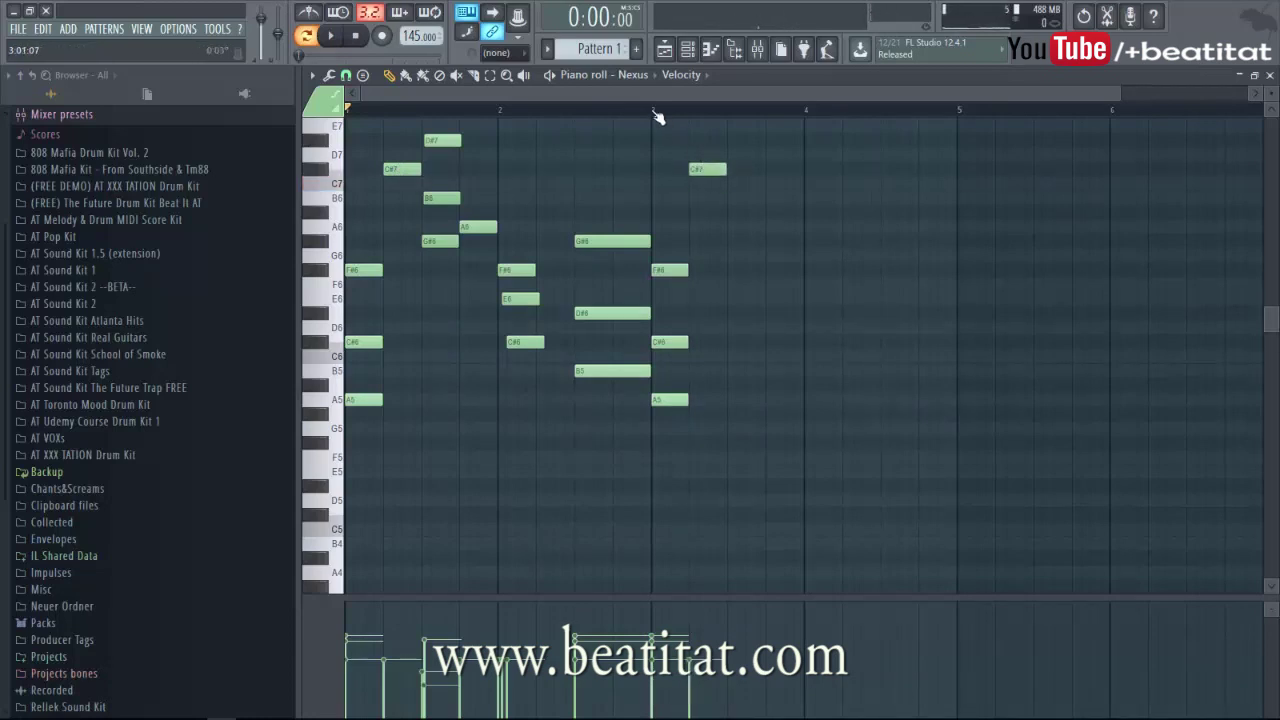
- Add one-beat G#6, D#6 and A5 notes descending after the C#7 in bar 3, with A5 on beat four, playing from bar 3
scroll(729, 229, "up", 4)
left_click(690, 243)
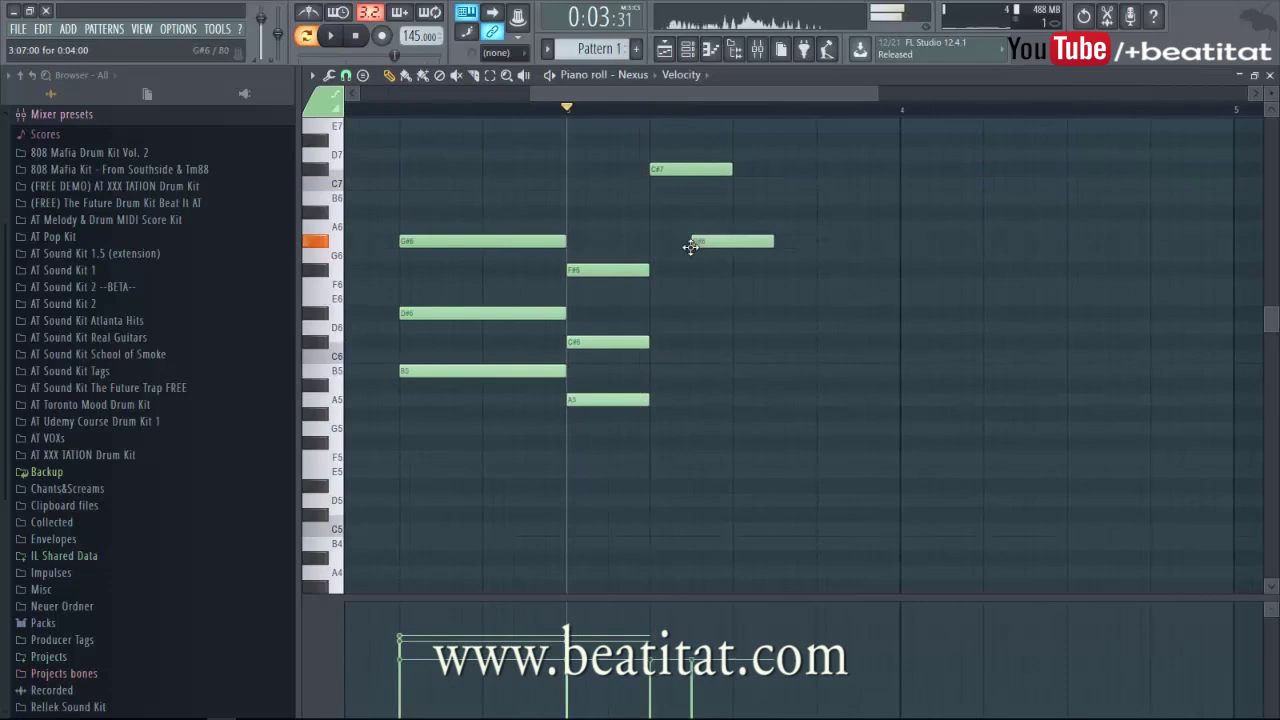
left_click_drag(731, 297, 733, 311)
left_click_drag(815, 355, 818, 413)
key("space")
key("space")
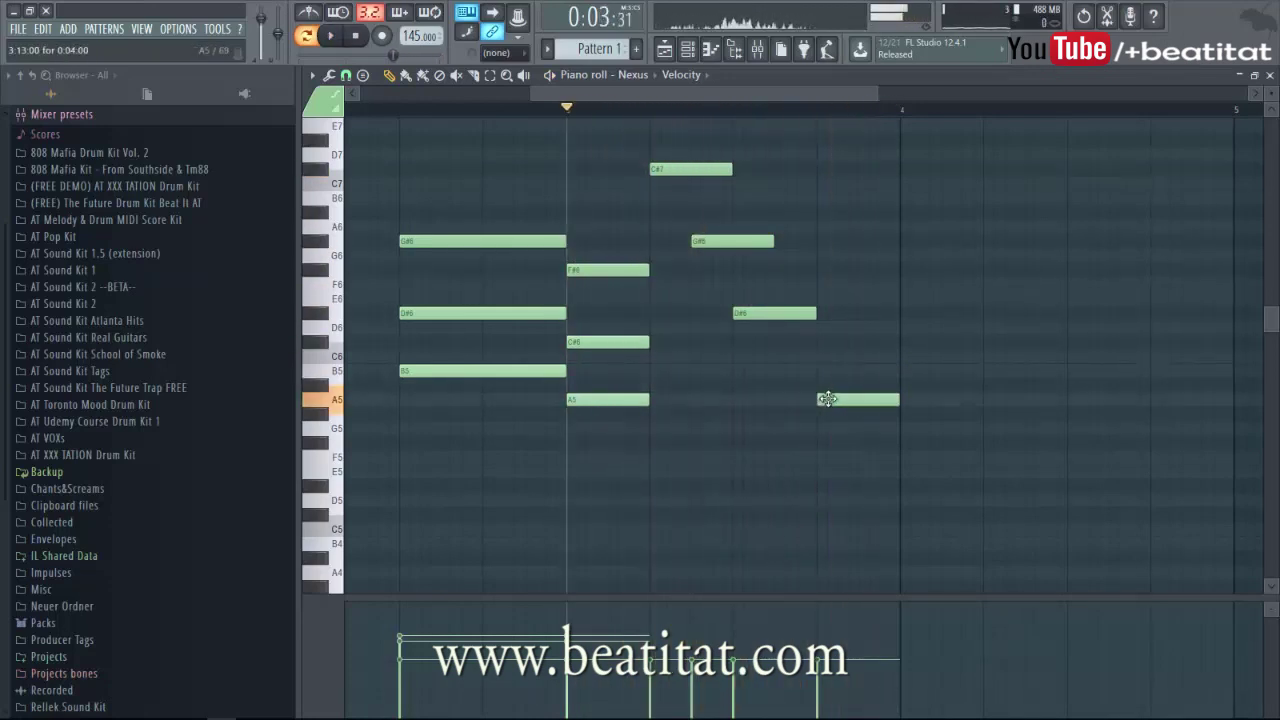
- Add a one-beat C#6 half a beat after the D#6 in bar 3 and settle the closing note on A5, checking by playback
key("space")
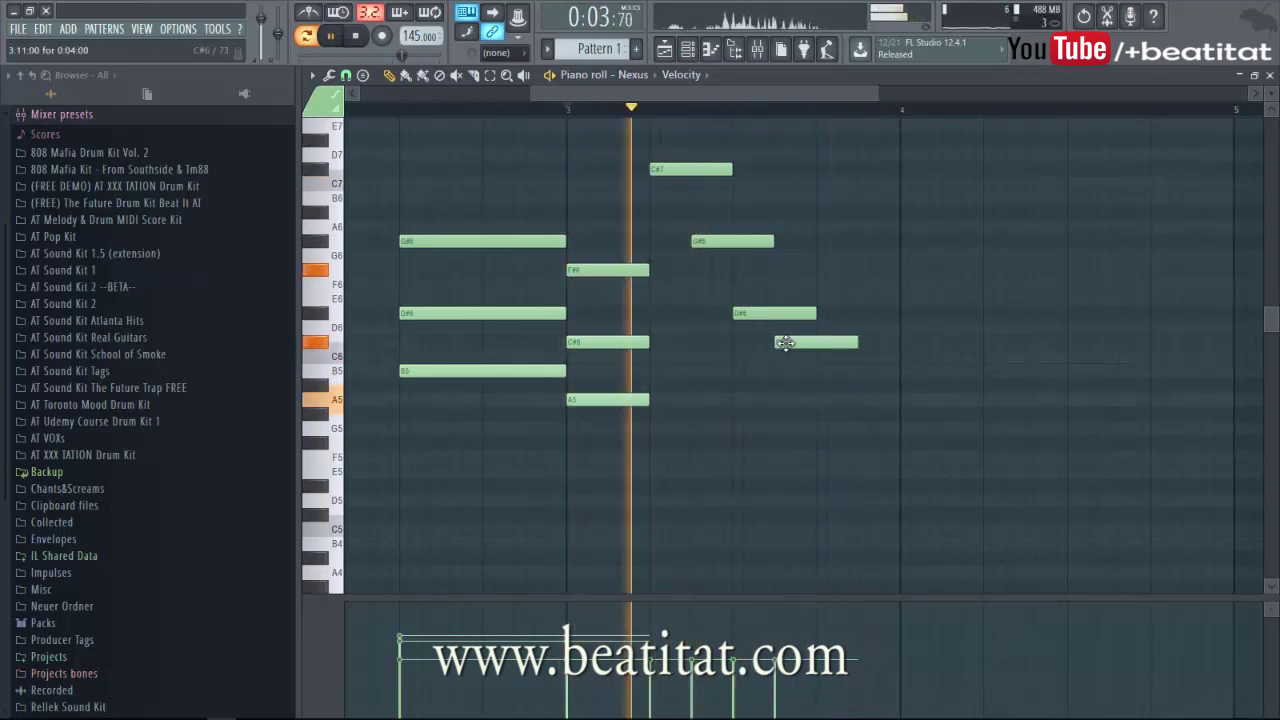
left_click_drag(818, 399, 816, 421)
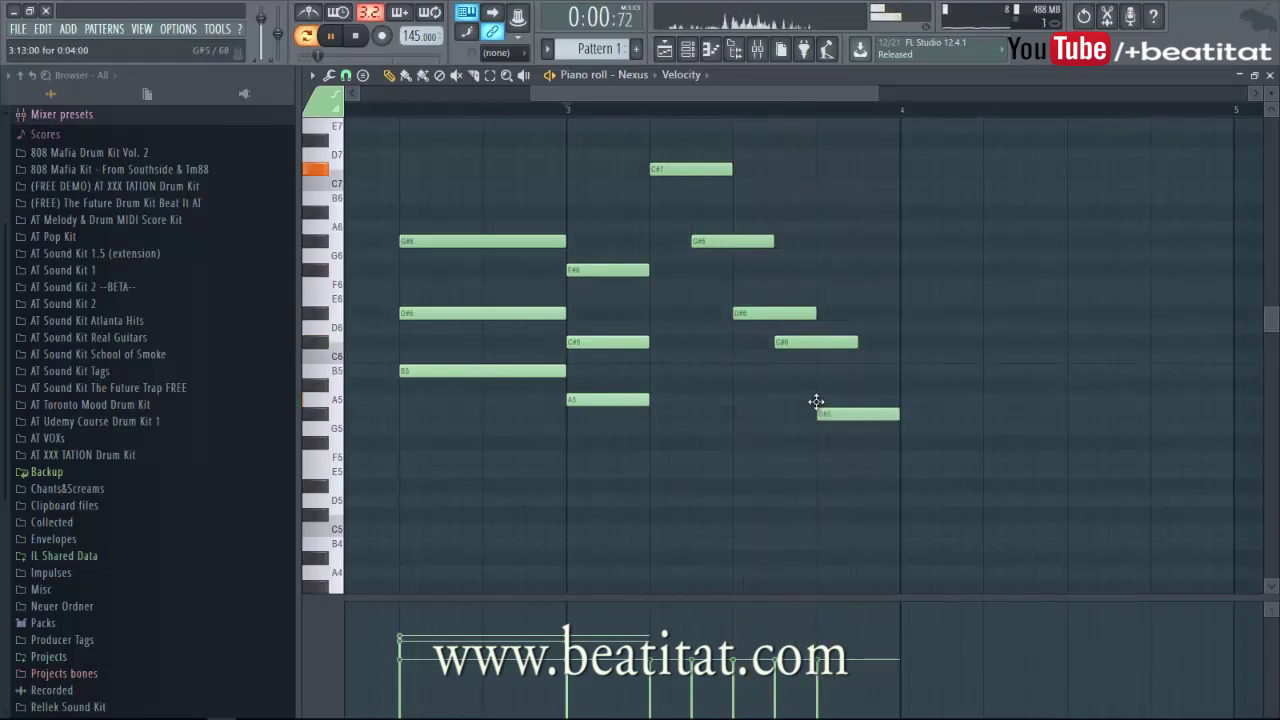
scroll(729, 391, "down", 3)
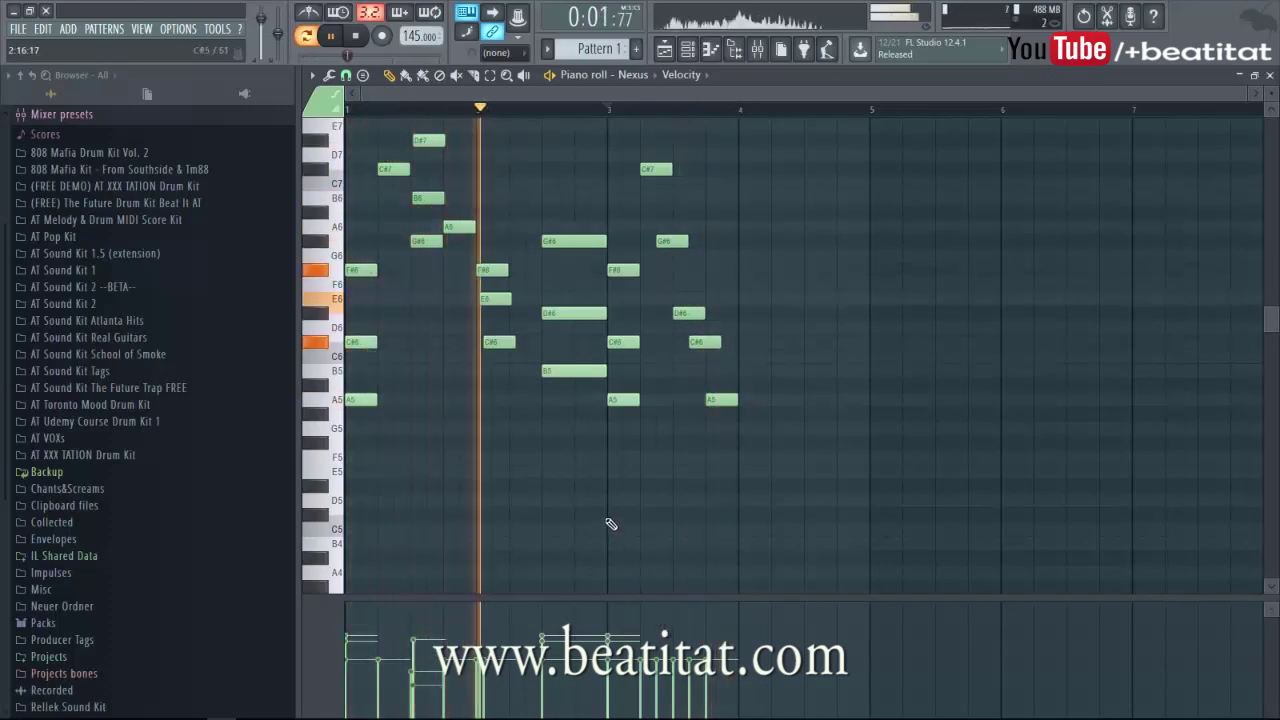
- Try the melody without the A6 on the fourth beat of bar 1, then restore it
right_click(464, 225)
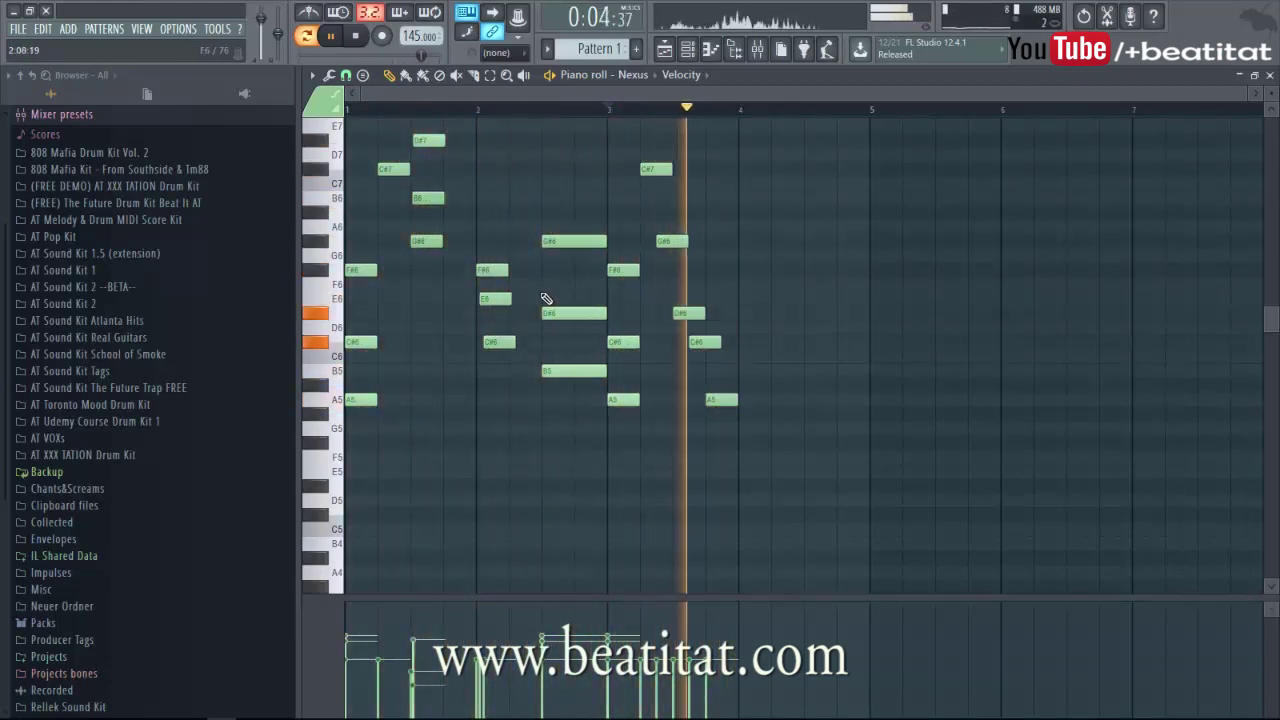
key("space")
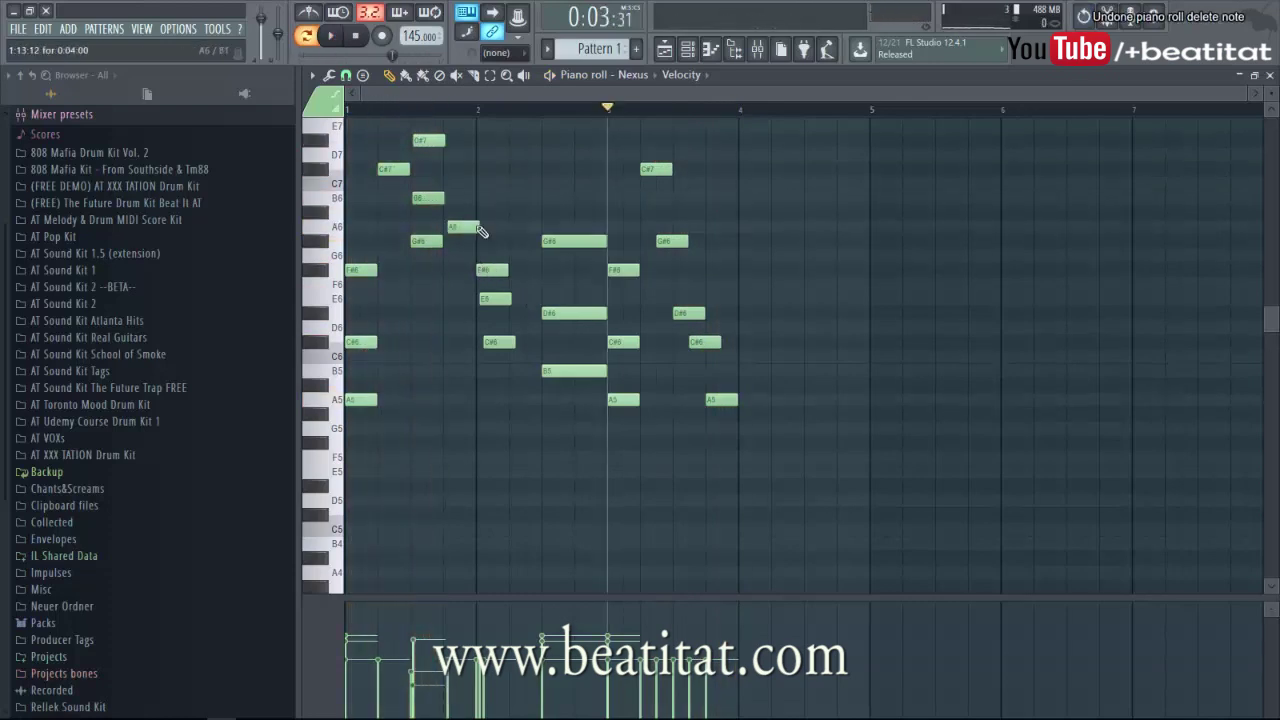
key("ctrl+z")
- Remove the F#6, E6 and C#6 notes at the start of bar 2 and play the pattern from bar 1
key("space")
key("space")
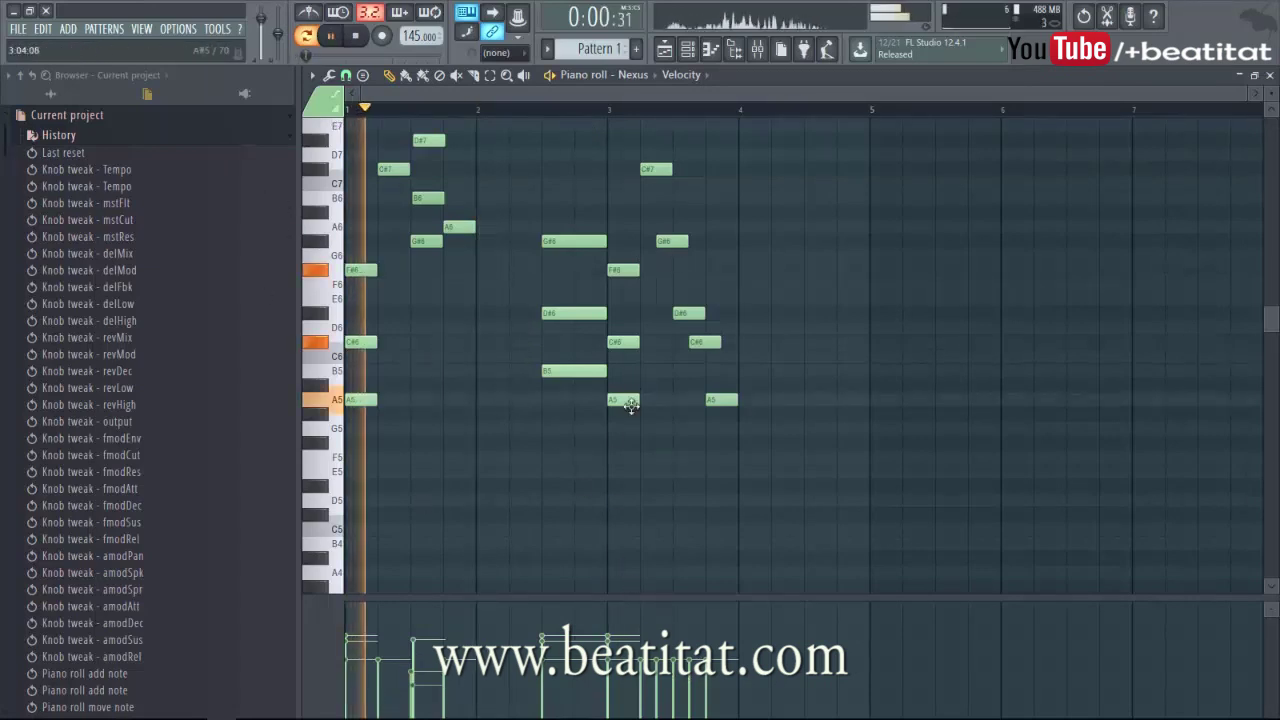
key("space")
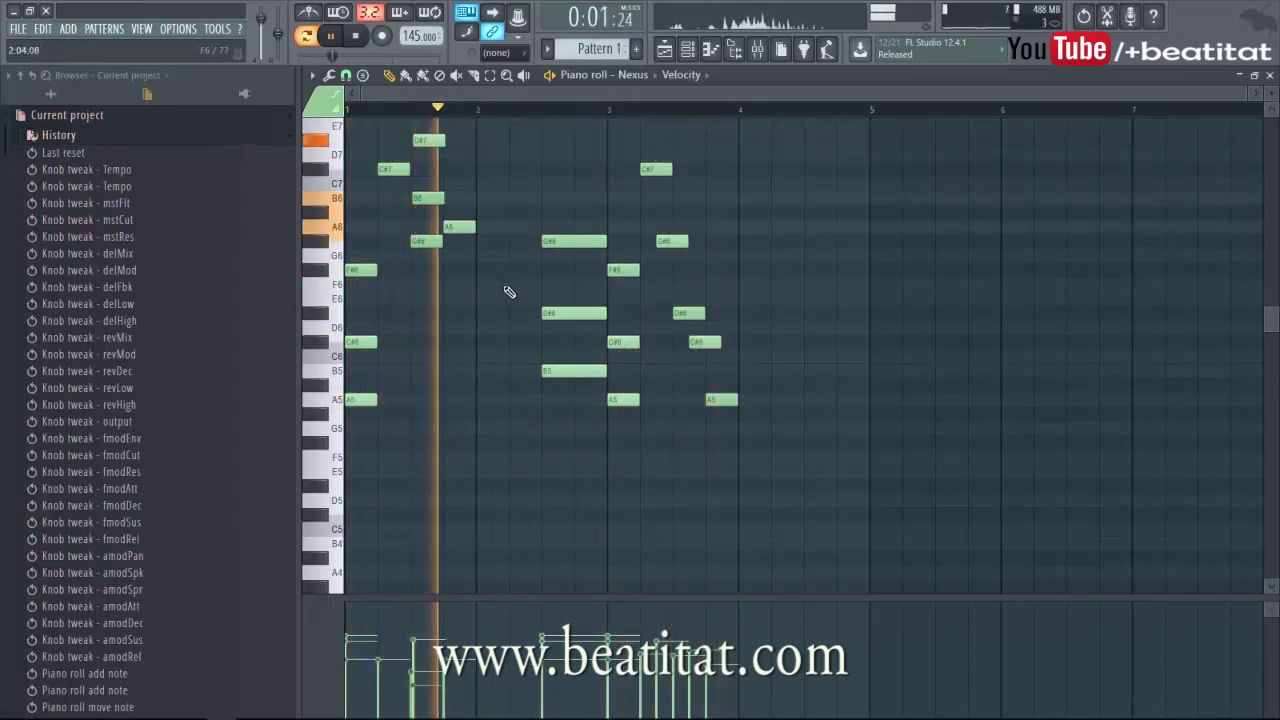
- Add a one-beat A6 in bar 2 that starts half a beat before the held chord
left_click(494, 228)
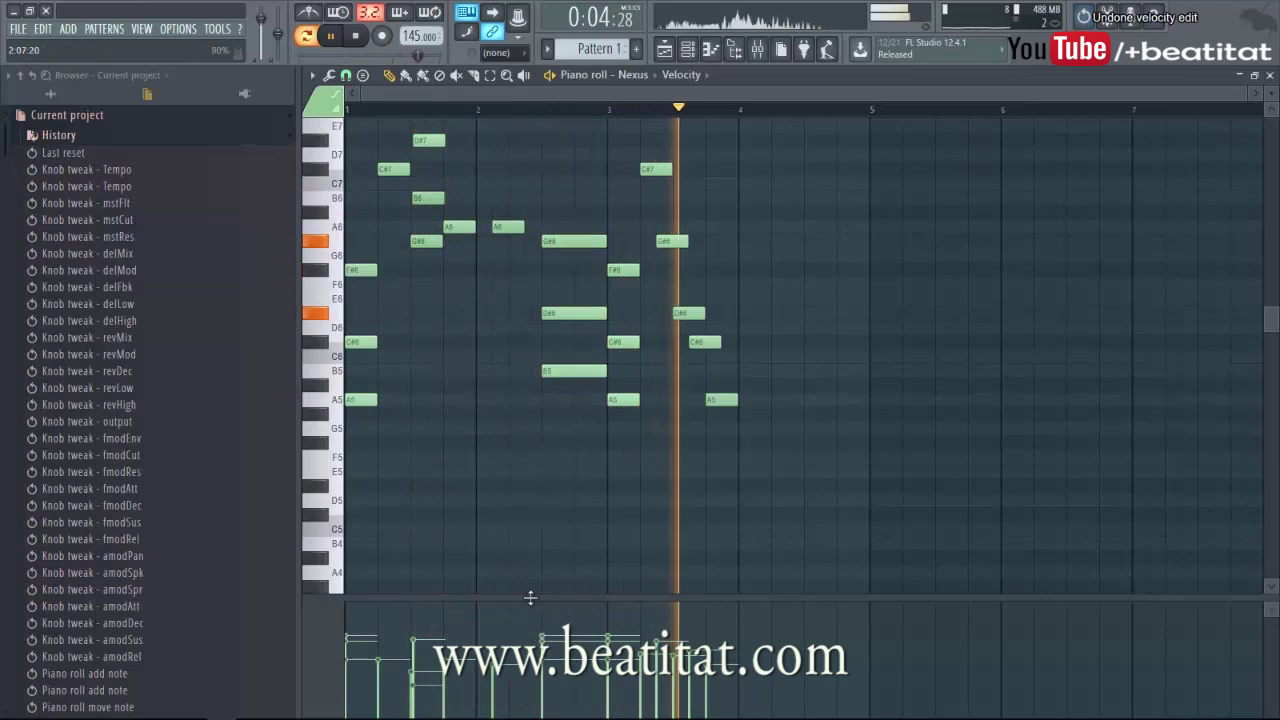
left_click_drag(512, 220, 545, 228)
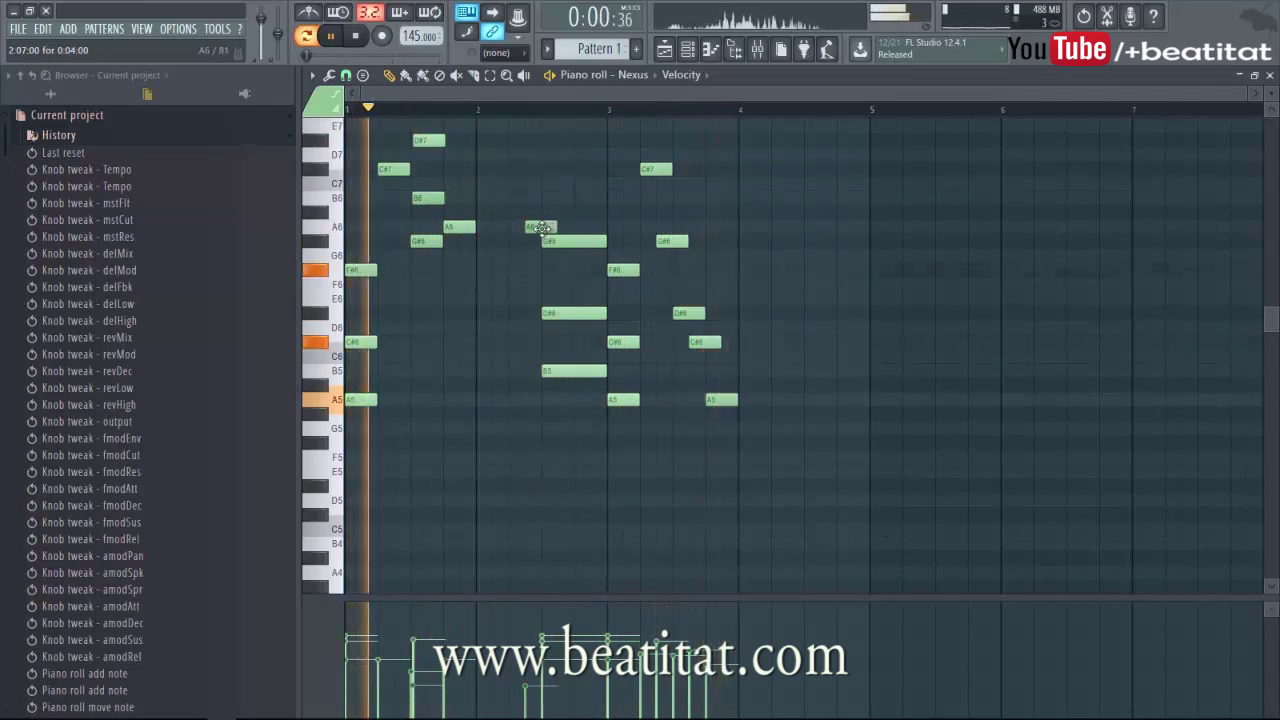
left_click(638, 180)
right_click(638, 180)
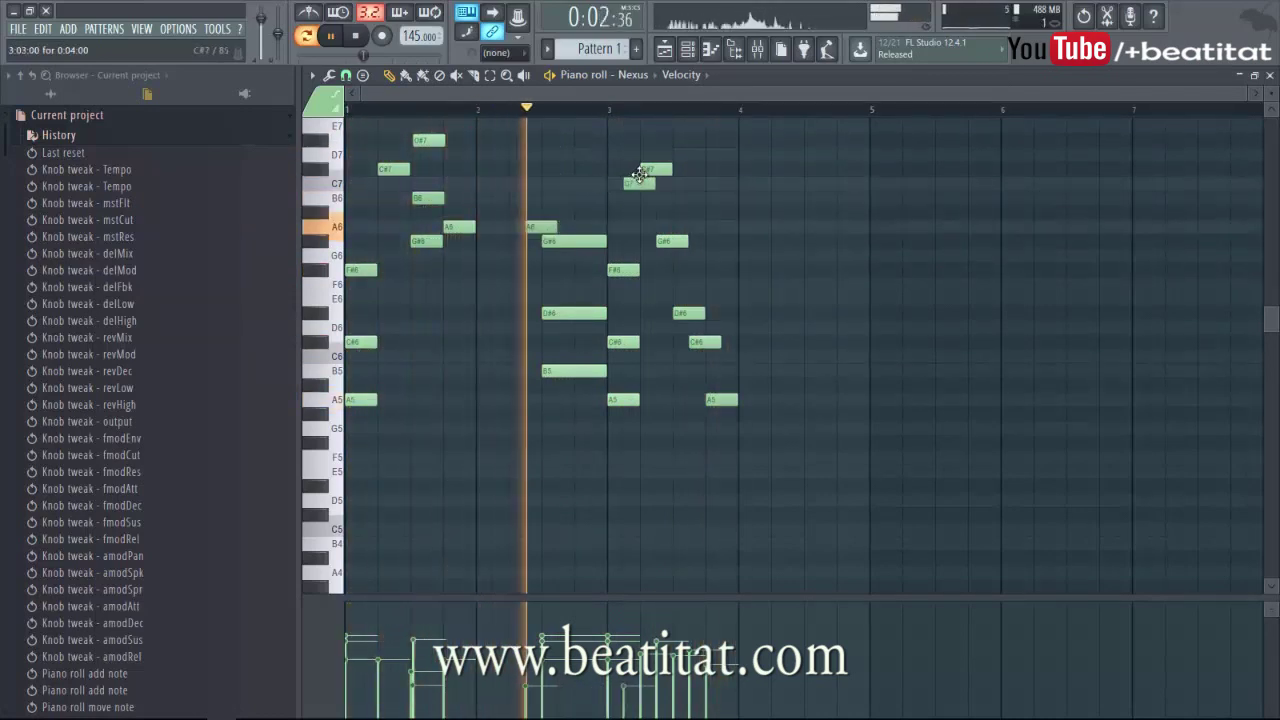
- Stop playback and step through bars 1 to 3 on the timeline to review how the melody is laid out
key("space")
left_click(620, 111)
left_click(723, 108)
left_click(610, 108)
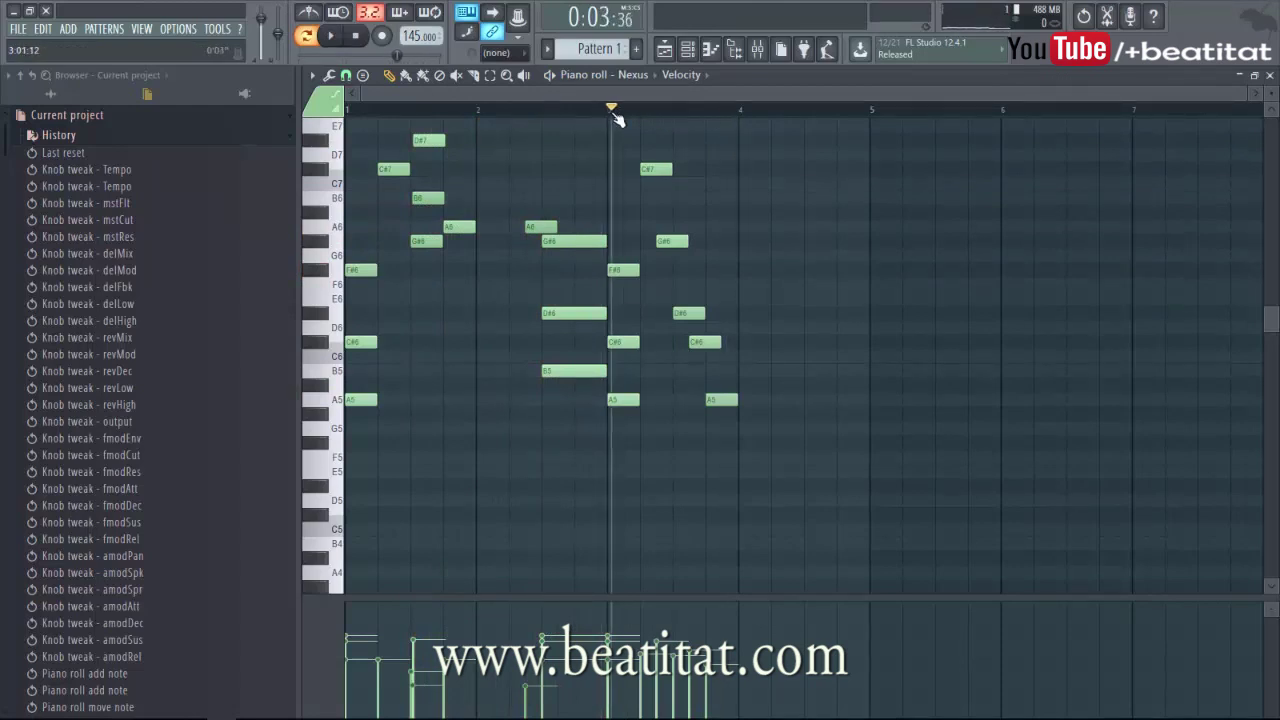
scroll(848, 272, "up", 2)
scroll(848, 272, "up", 1)
scroll(817, 286, "down", 3)
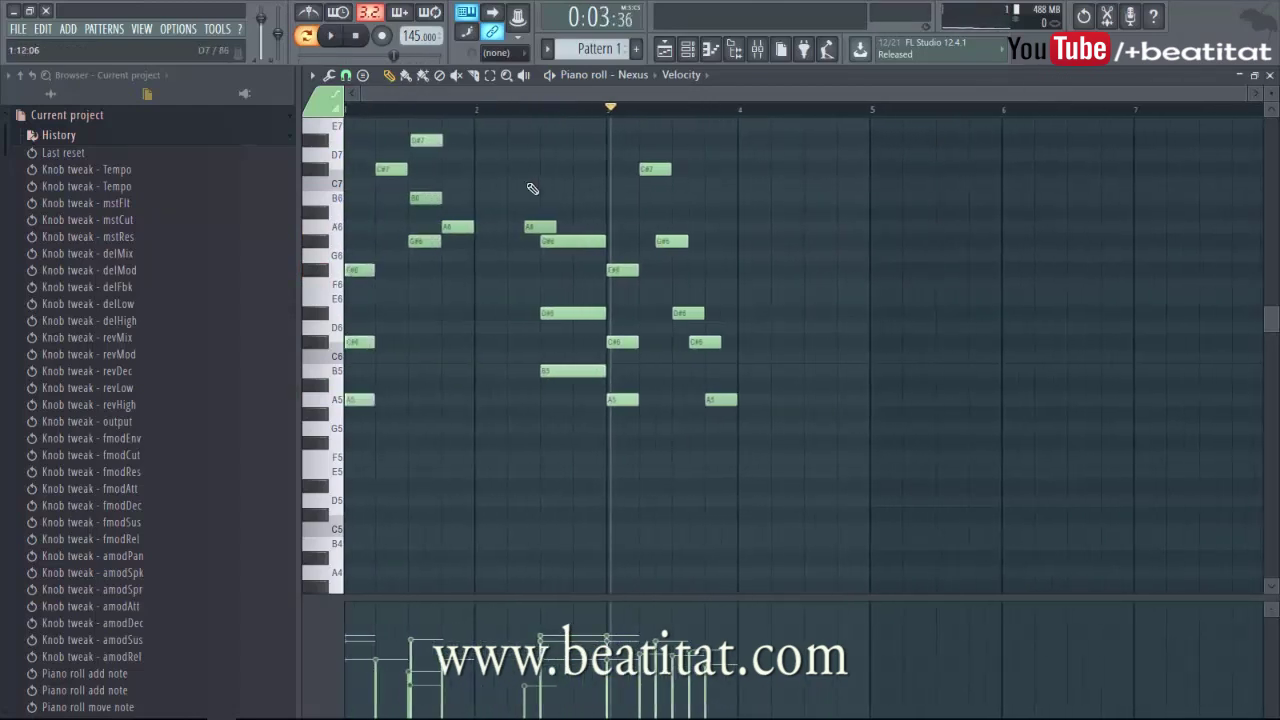
left_click(365, 108)
left_click(469, 110)
left_click(590, 110)
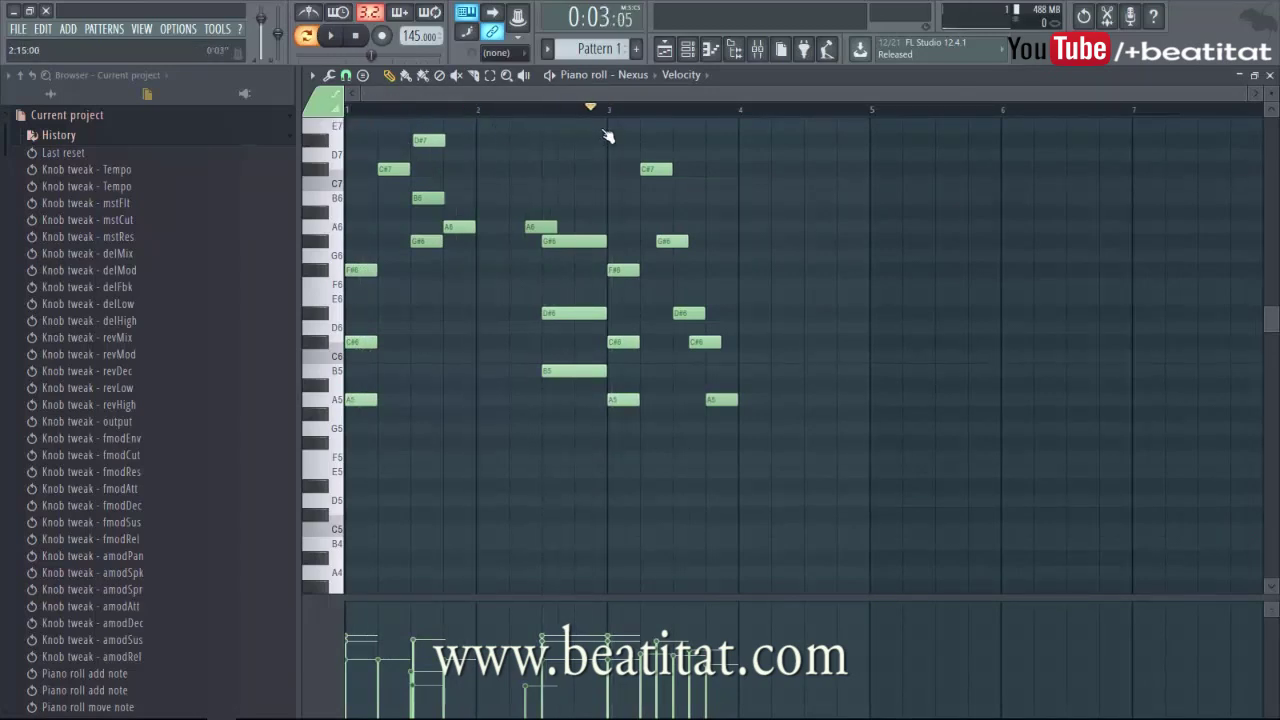
left_click(694, 120)
left_click(606, 122)
left_click_drag(612, 124, 348, 125)
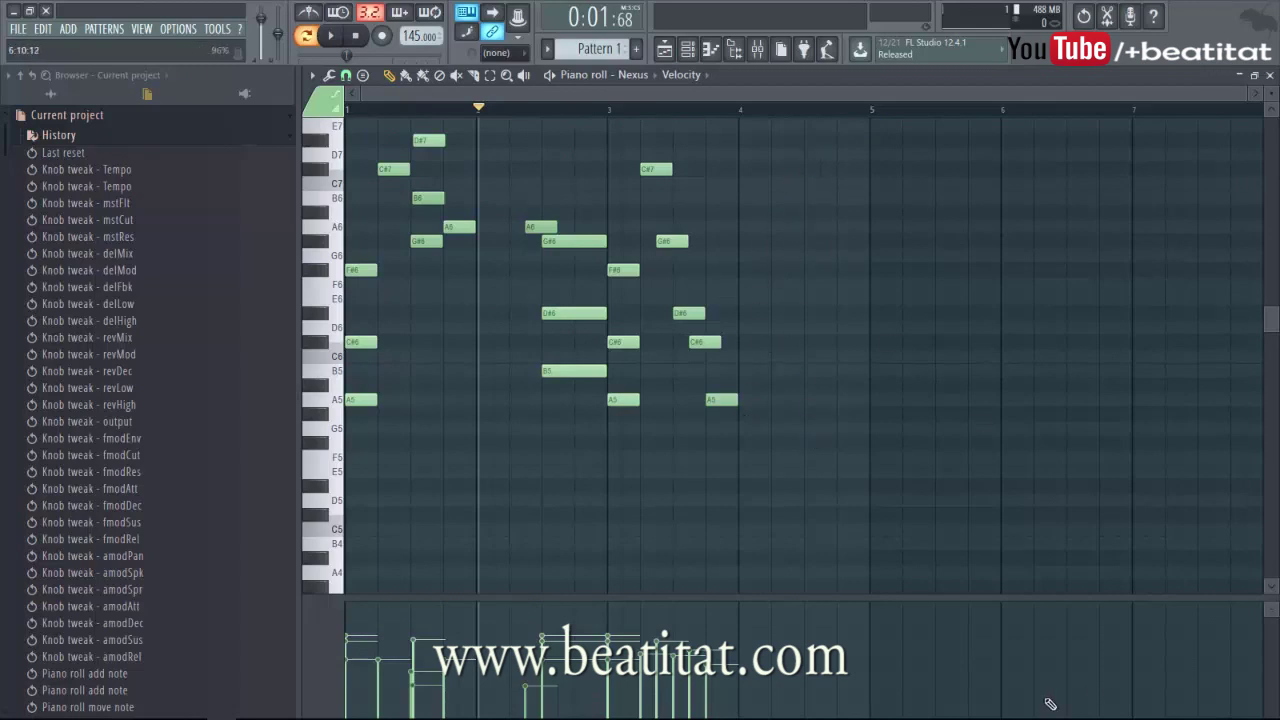
- Build a one-beat B5, D#6 and G#6 chord at the start of bar 4, playing from bar 3 to check it
scroll(869, 380, "up", 5)
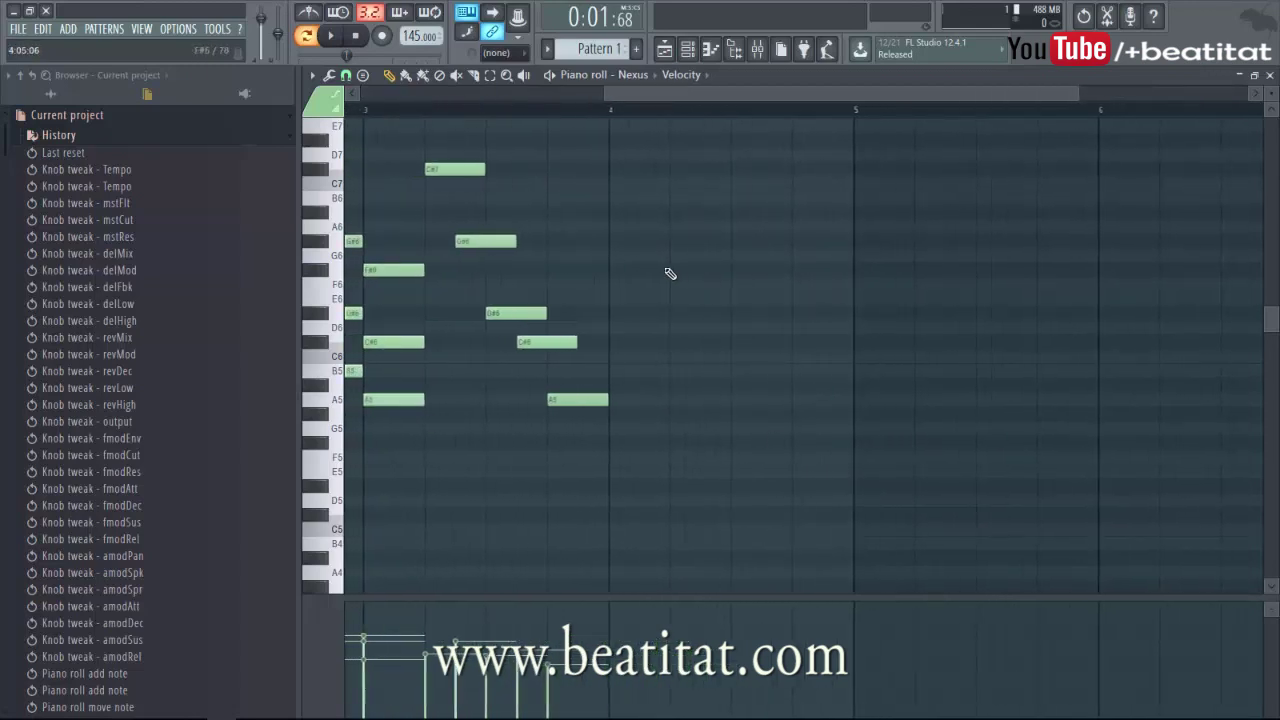
left_click(628, 241)
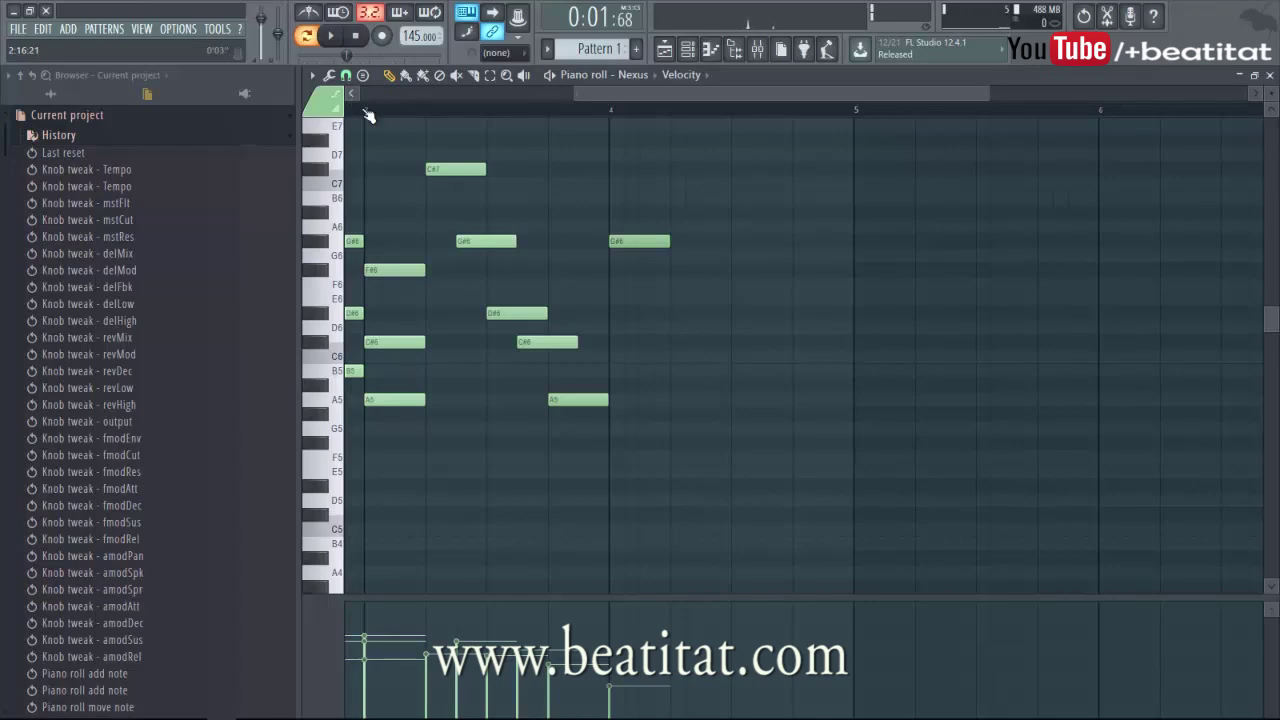
left_click(367, 110)
key("space")
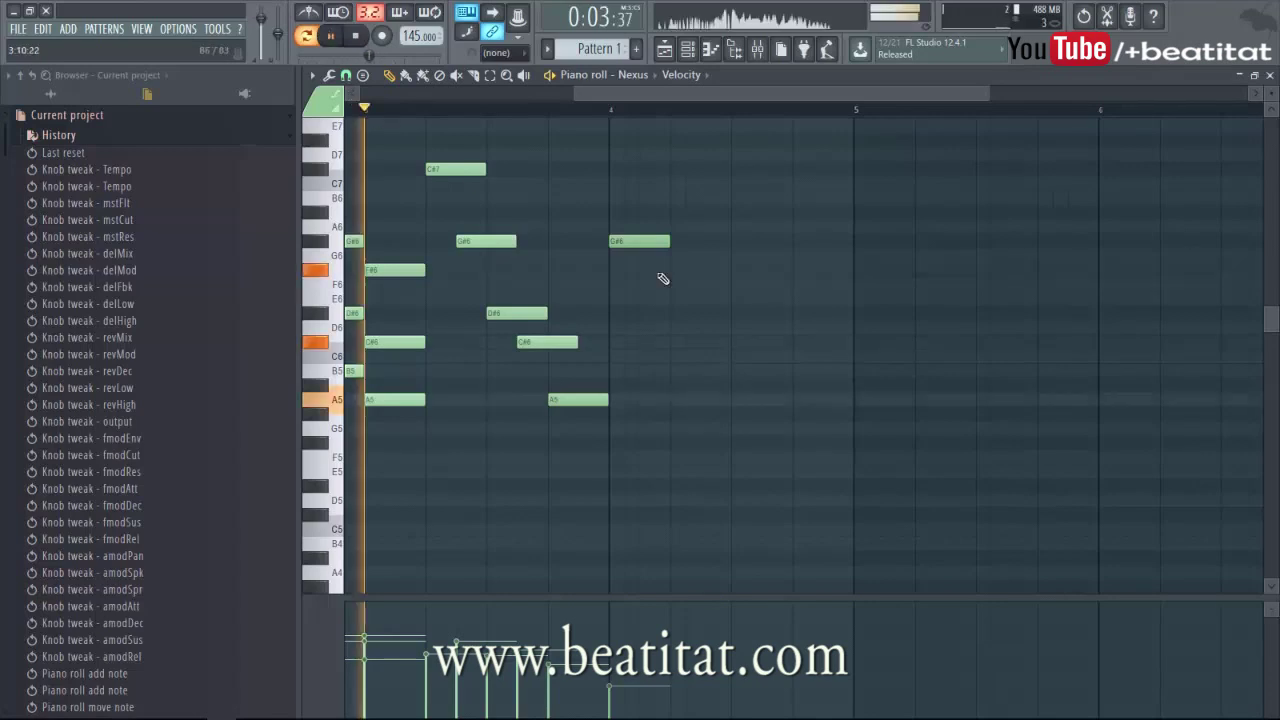
key("space")
left_click(623, 371)
key("space")
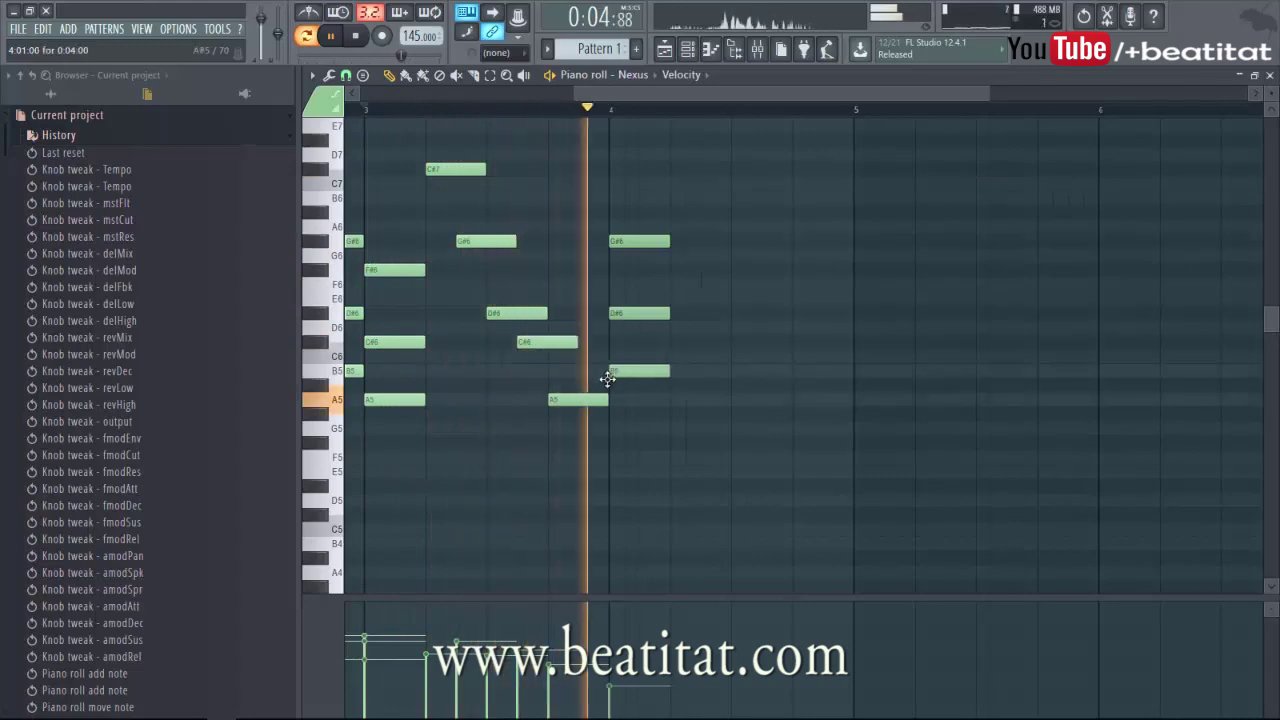
- Raise the velocities of the D#6 and B5 in the bar 4 chord and play from bar 3
key("space")
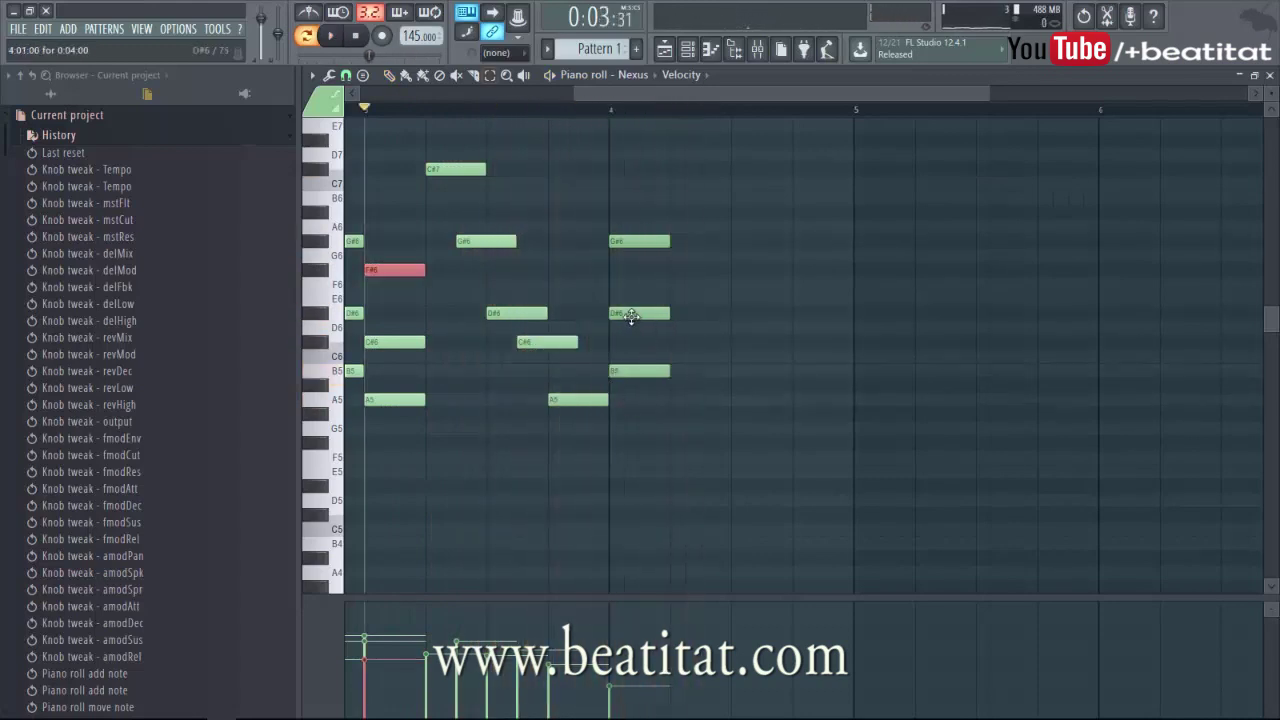
left_click(631, 315)
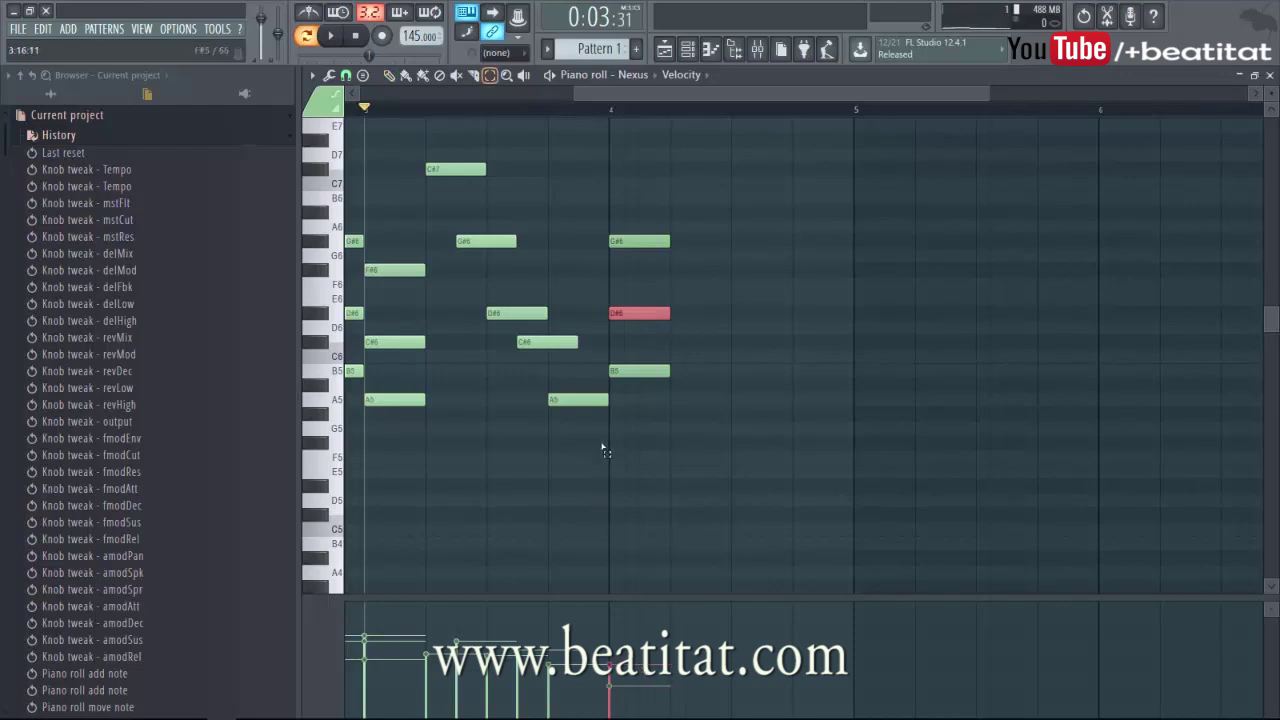
left_click(652, 370)
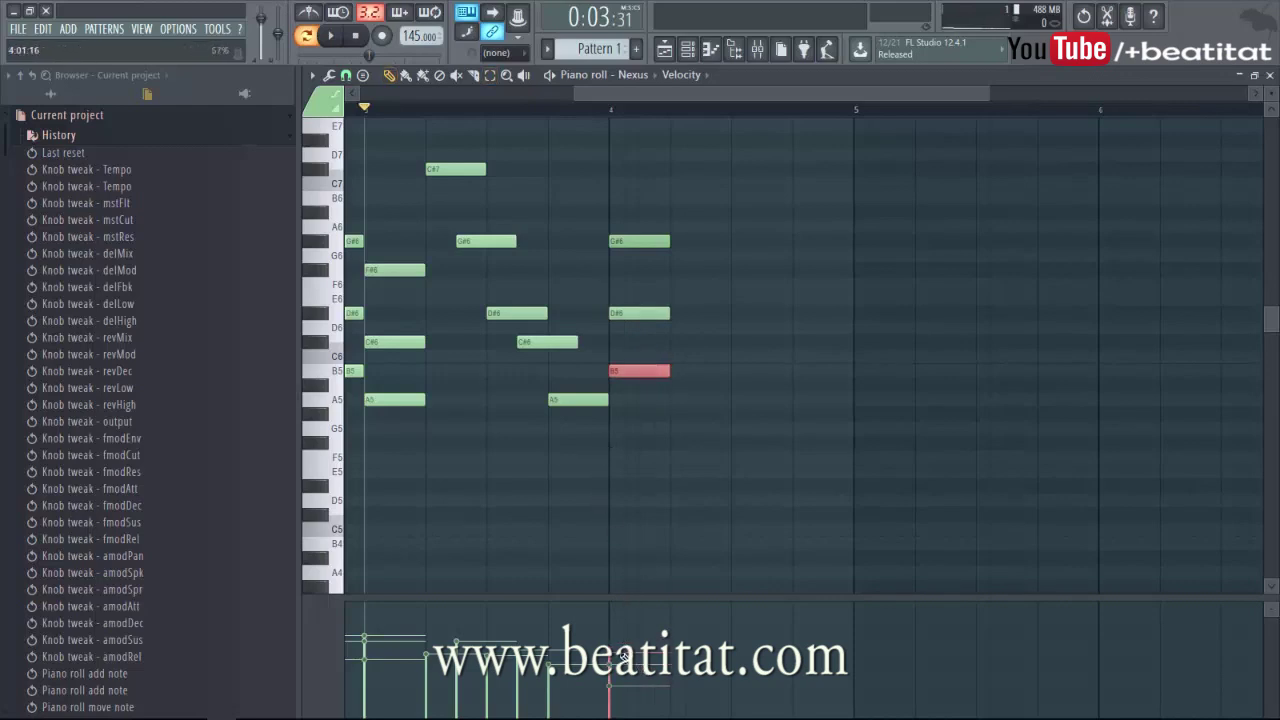
key("space")
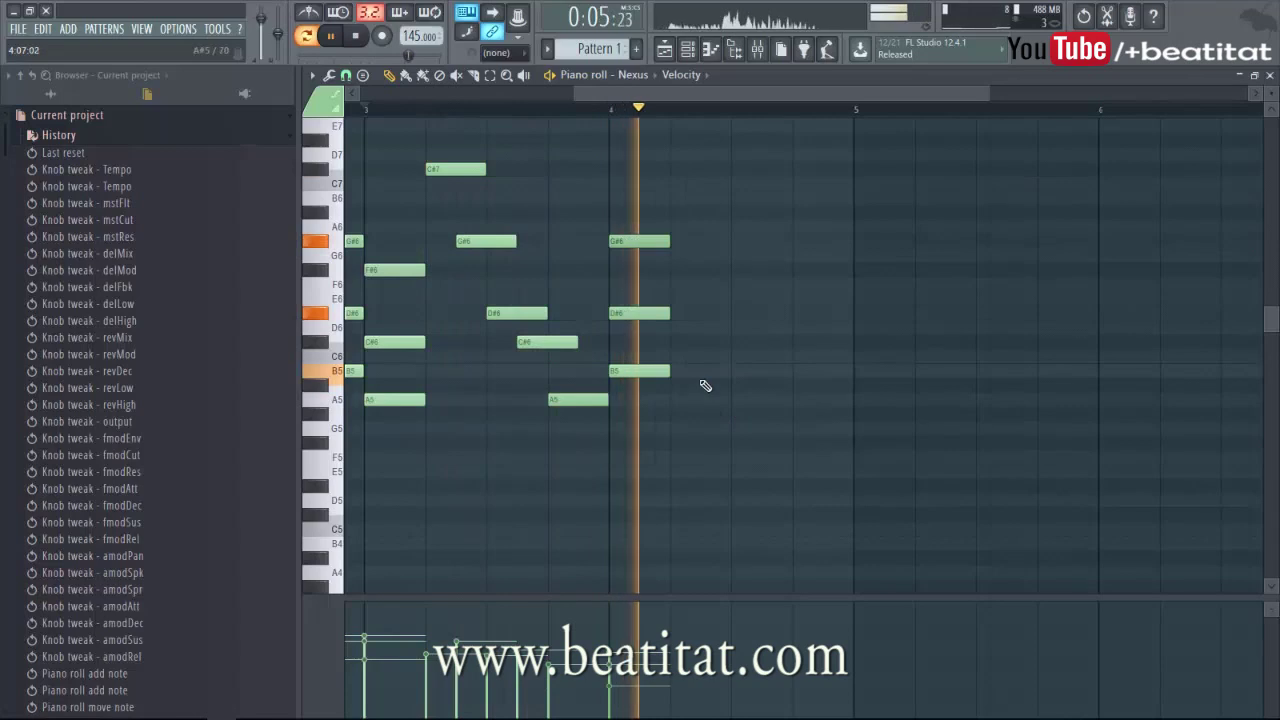
- Add a one-beat D#7 on the third beat of bar 4, auditioning it during playback
left_click(686, 342)
left_click_drag(686, 342, 773, 296)
key("space")
key("space")
key("ctrl+Up")
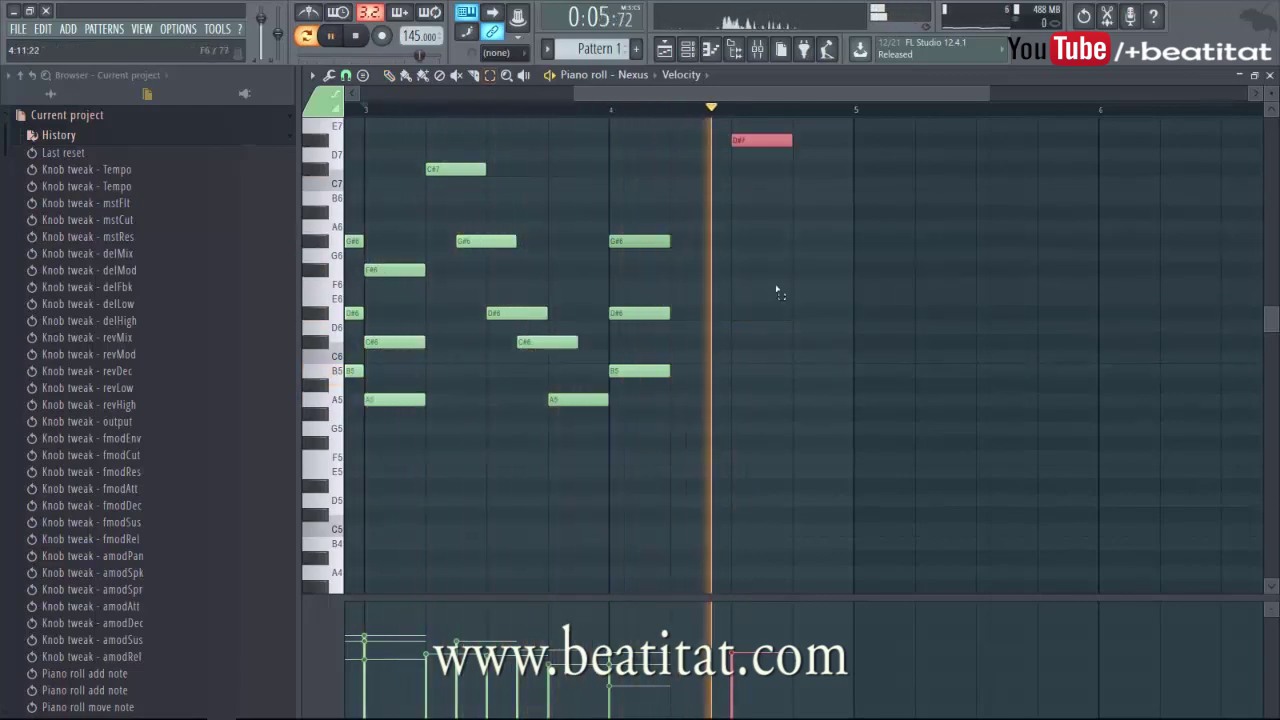
- Continue bar 4 after the D#7 with a one-beat C#7 and half-beat G#6 and D#6 notes, spaced half a beat apart
key("space")
left_click(764, 183)
mouse_move(764, 183)
left_mouse_down()
mouse_move(755, 143)
mouse_move(777, 172)
left_mouse_up()
key("space")
left_click(805, 232)
left_click_drag(805, 232, 822, 322)
scroll(757, 620, "down", 2)
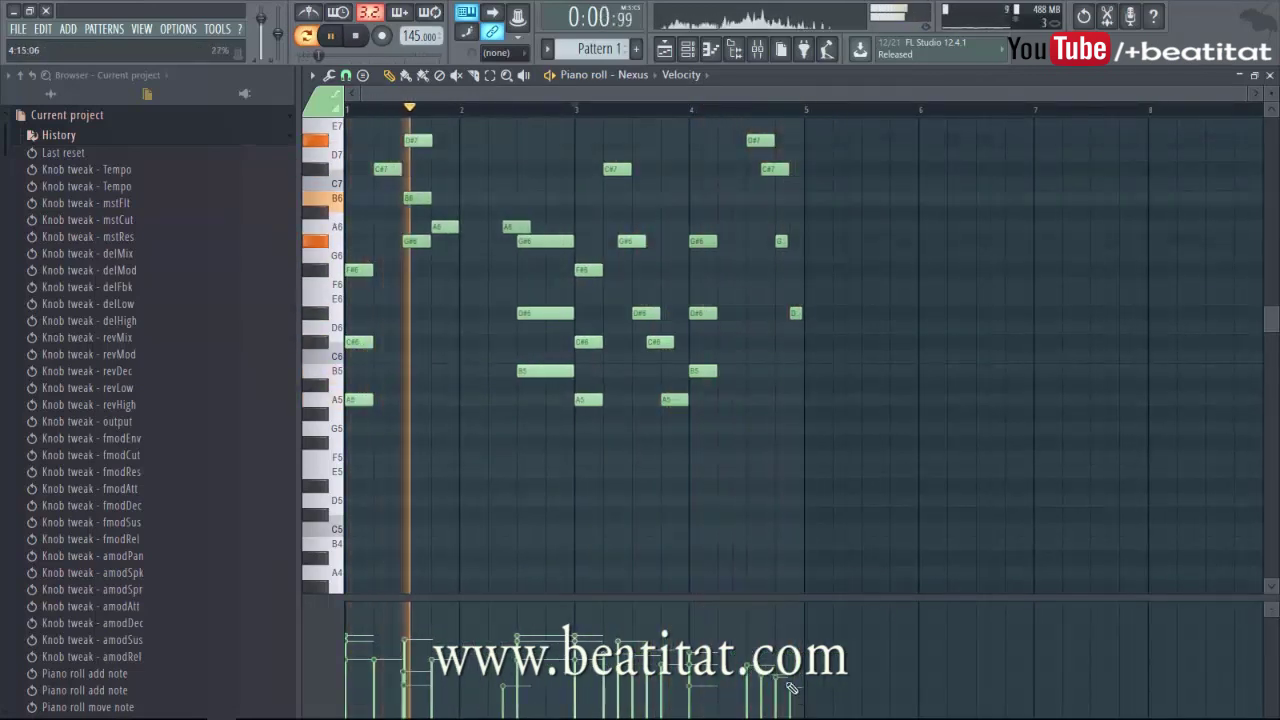
- Close the piano roll and load the PN Piano Crushed preset in Nexus
key("Escape")
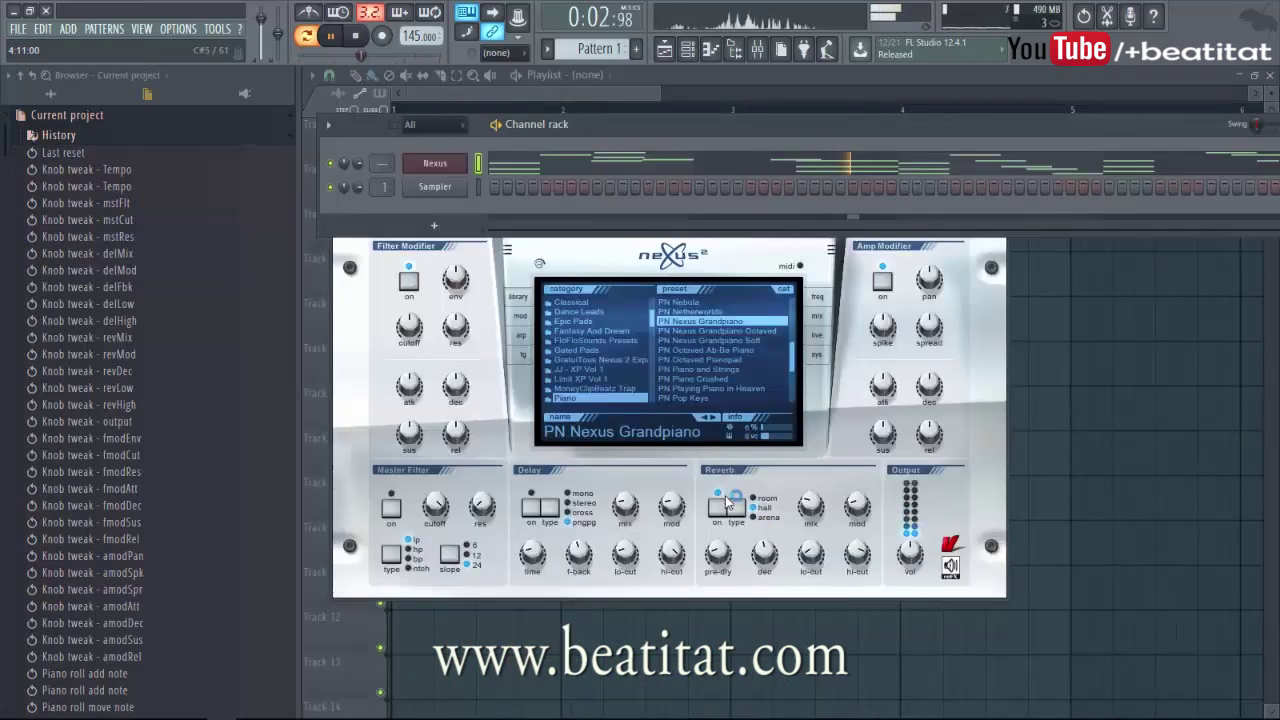
left_click(731, 379)
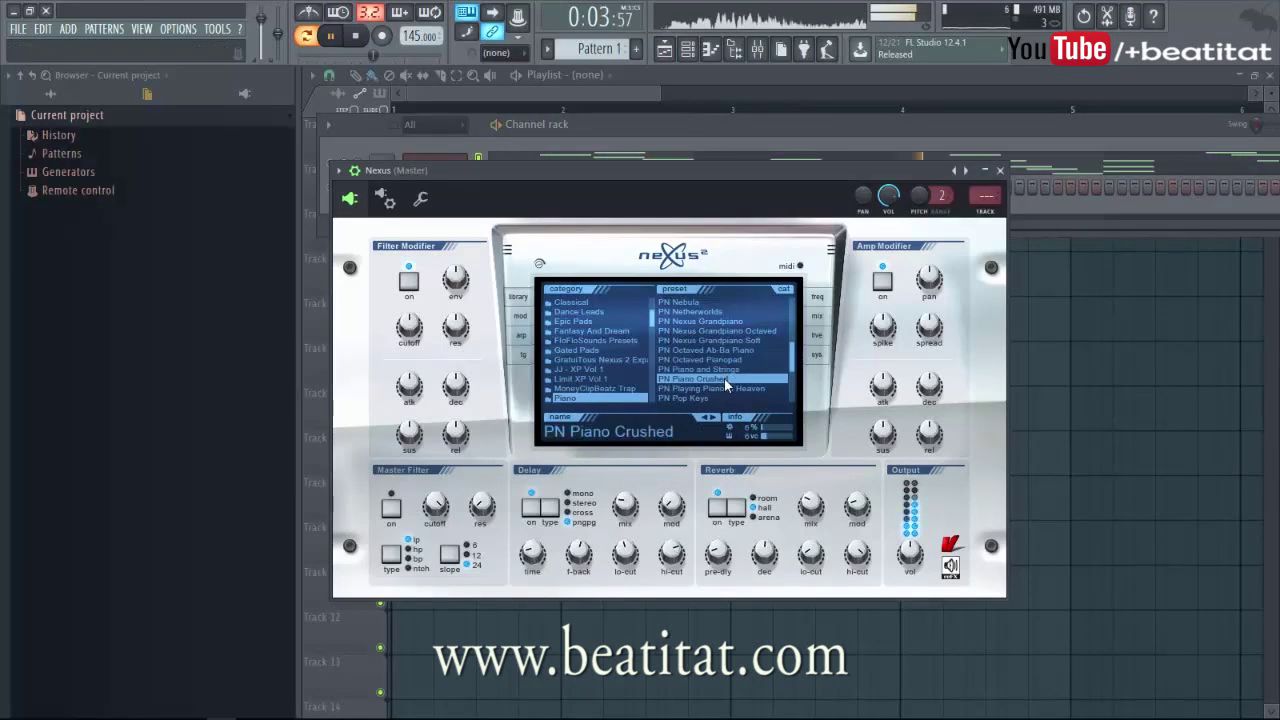
- Try the PN Playing Piano in Heaven preset with the reverb mix at 20, then return to PN Piano Crushed
left_click(721, 388)
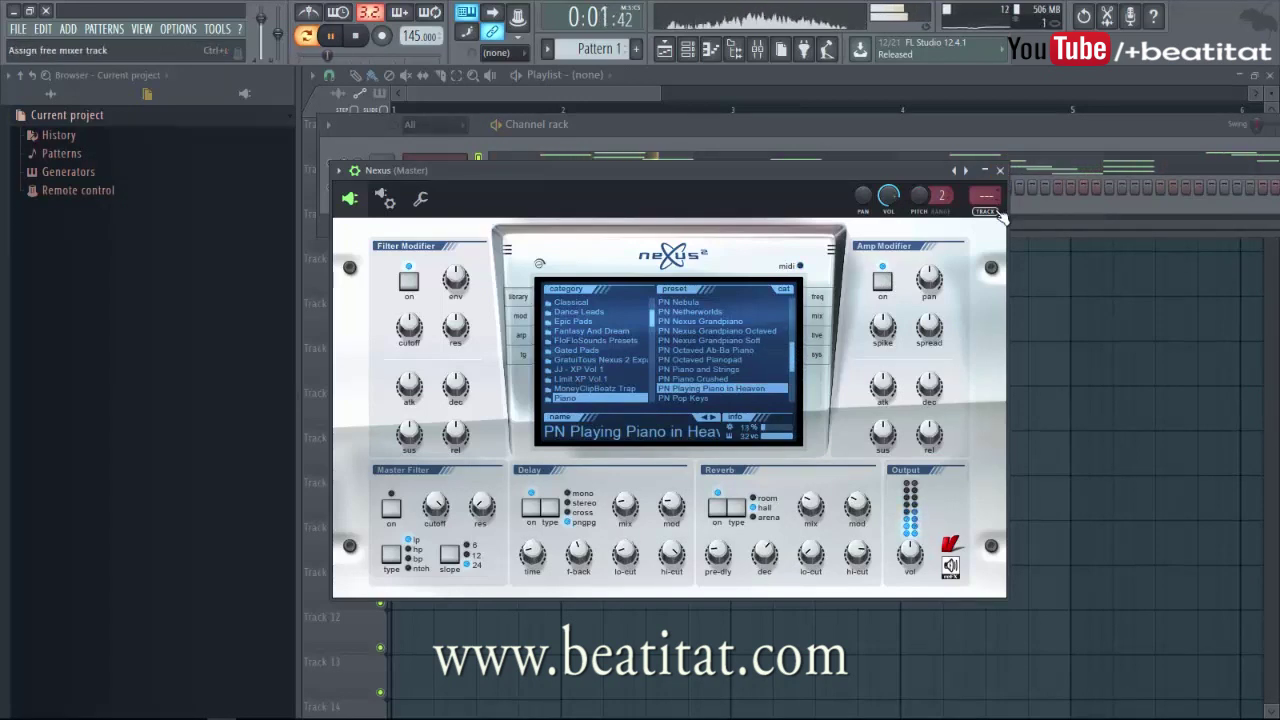
mouse_move(808, 510)
left_click_drag(806, 510, 801, 519)
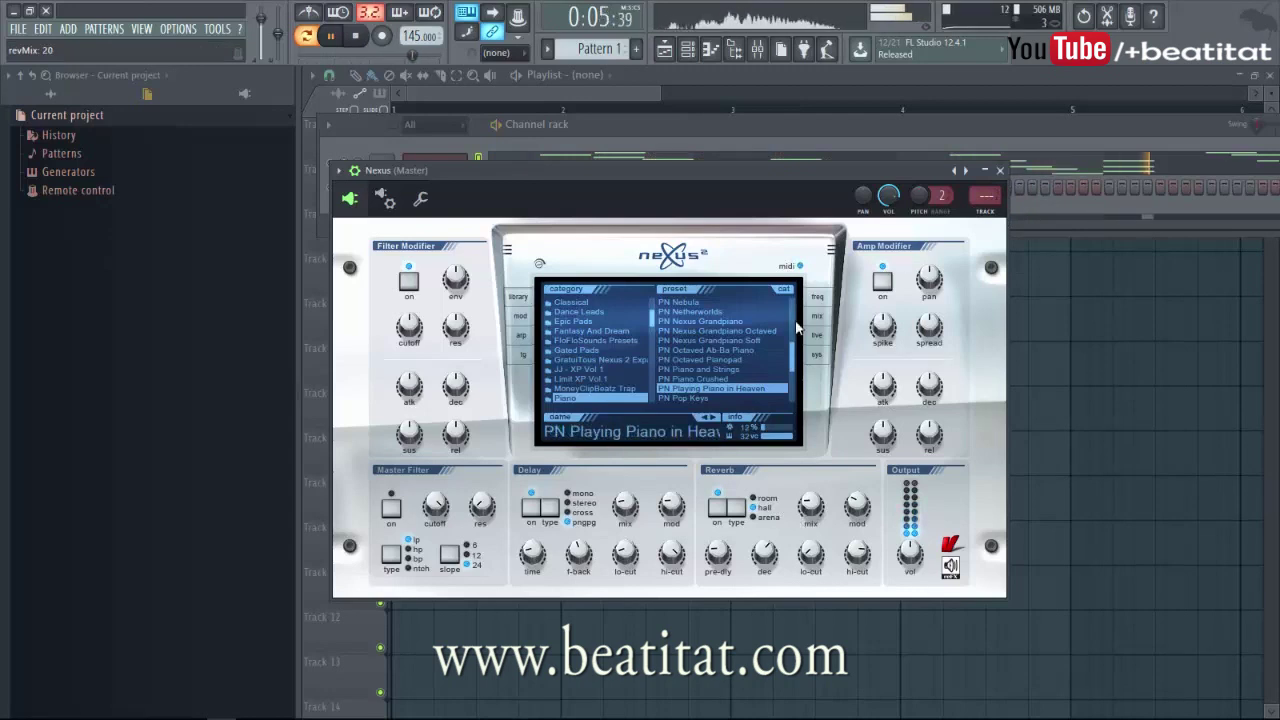
left_click(742, 378)
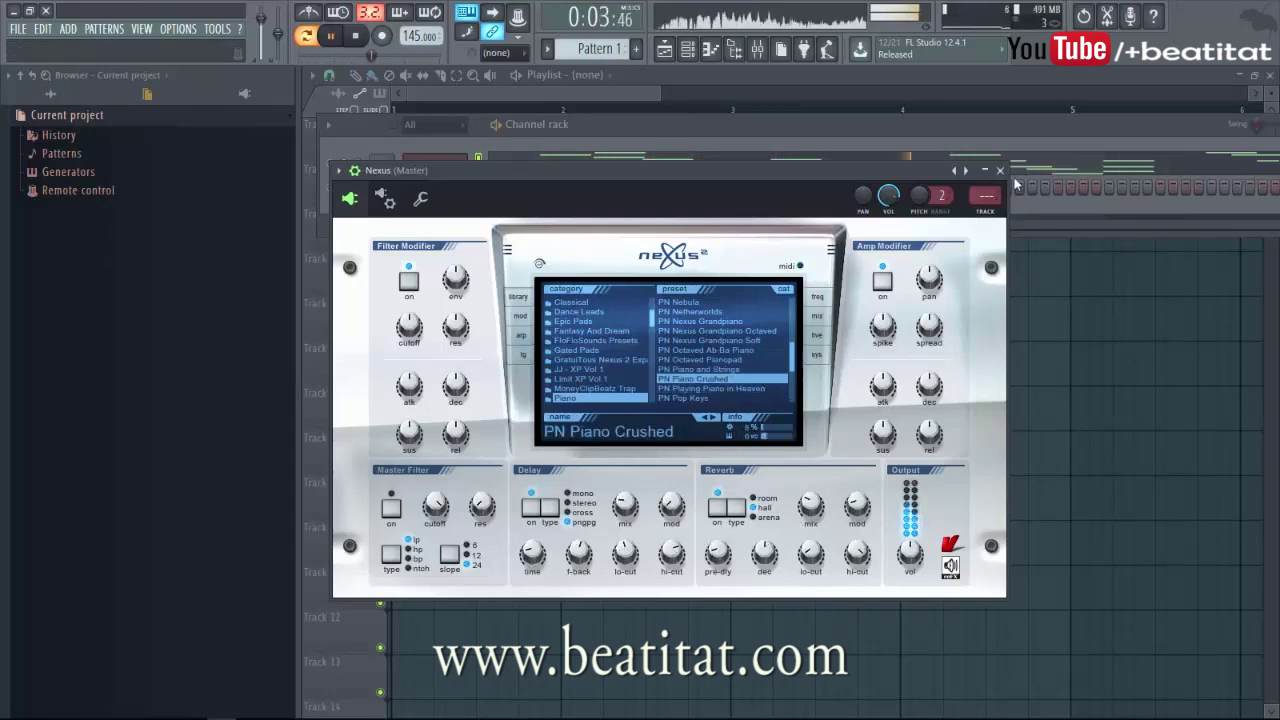
- Assign Nexus to a free mixer track and lower that track's volume fader
left_click(1003, 212)
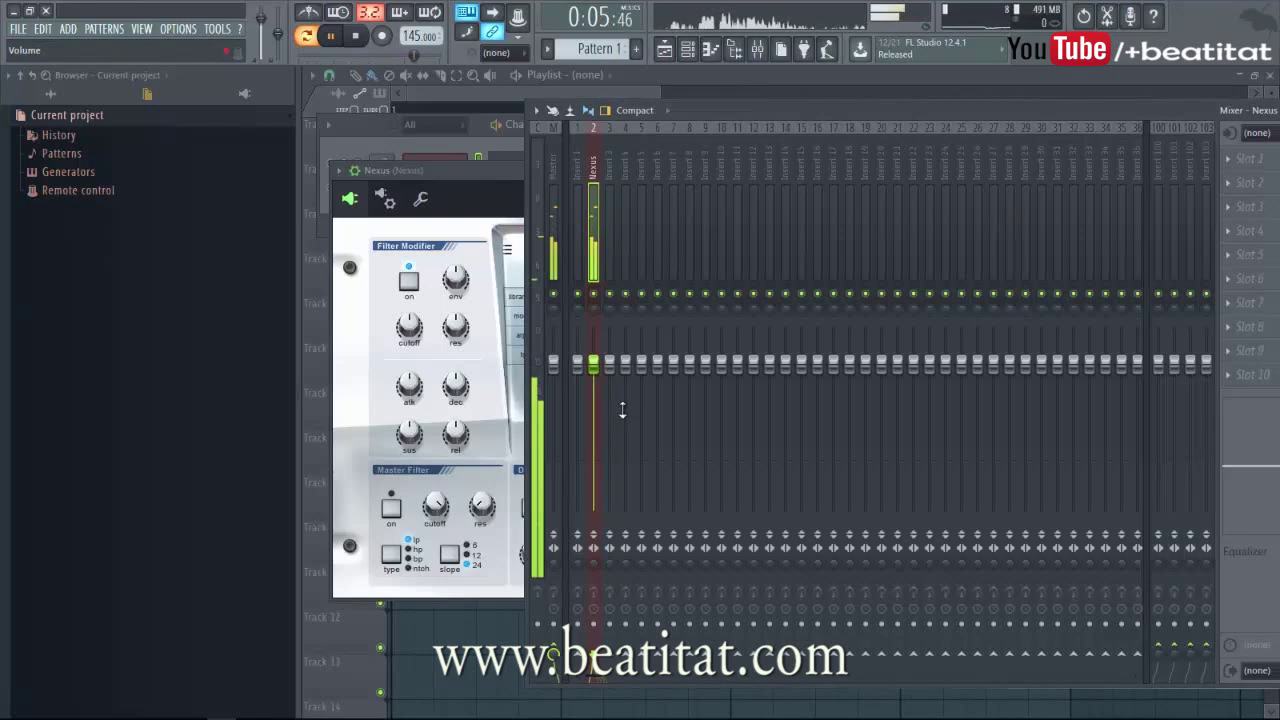
left_click_drag(599, 366, 597, 392)
left_click_drag(717, 111, 532, 121)
- Rename the Nexus mixer track as Piano
key("F2")
type("Pian")
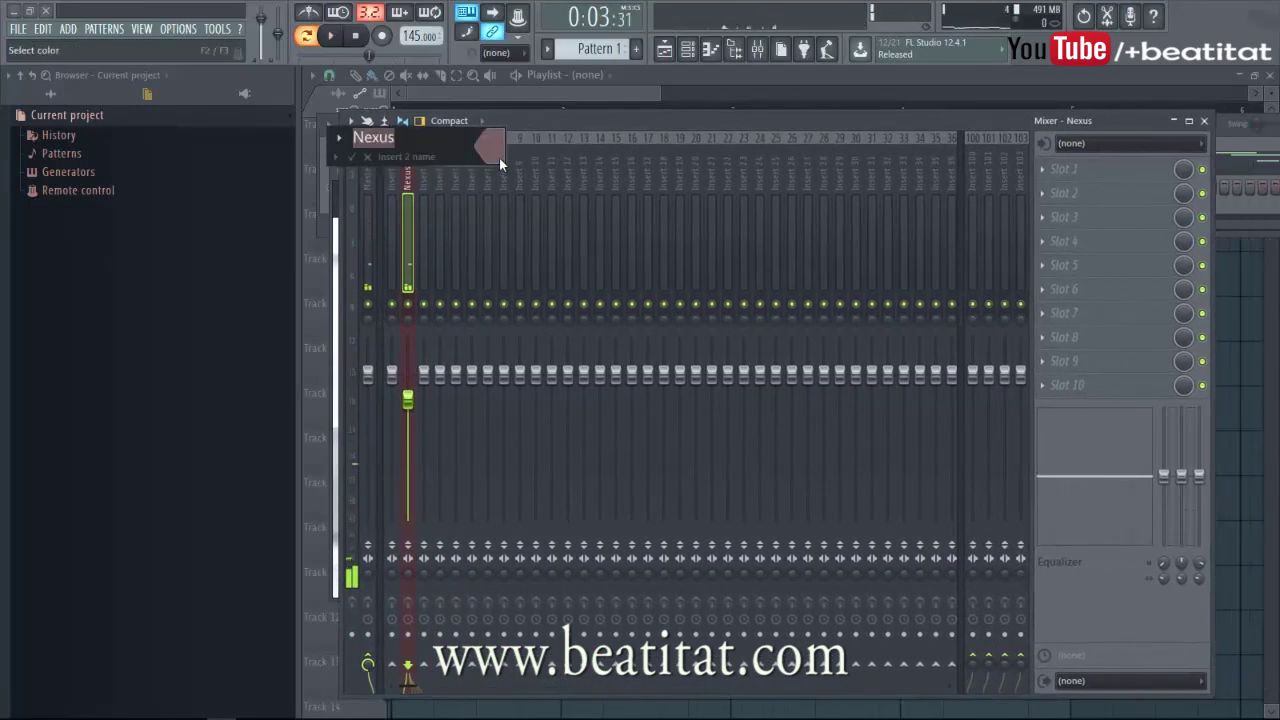
type("o")
key("Return")
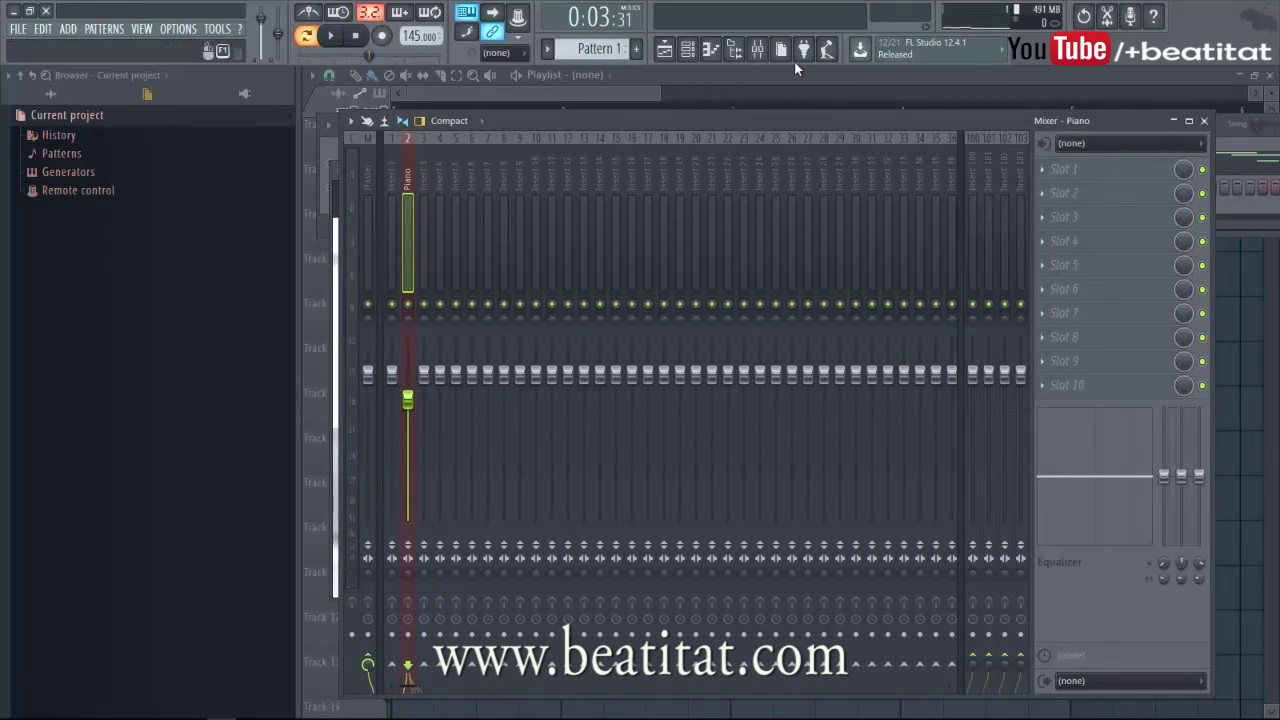
- Reopen Nexus from the channel rack to check its mixer track assignment, then go back to the mixer
left_click(706, 52)
left_click(450, 164)
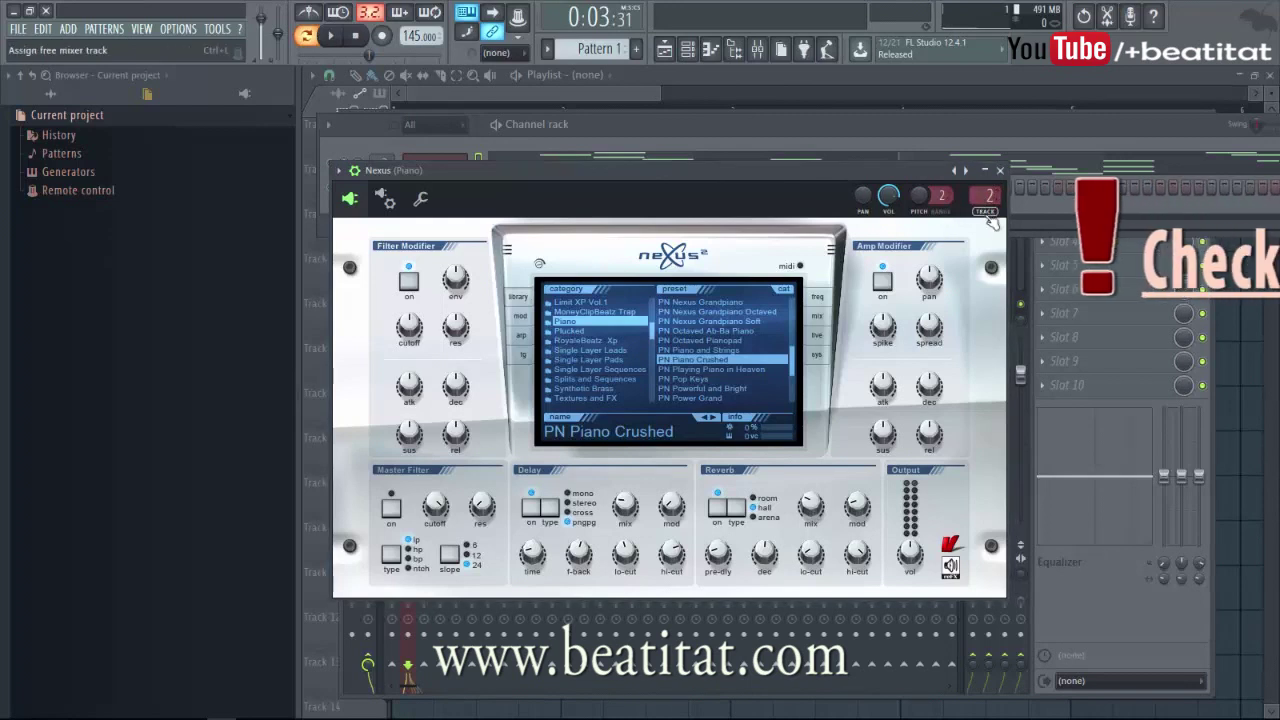
left_click(999, 170)
left_click(1090, 562)
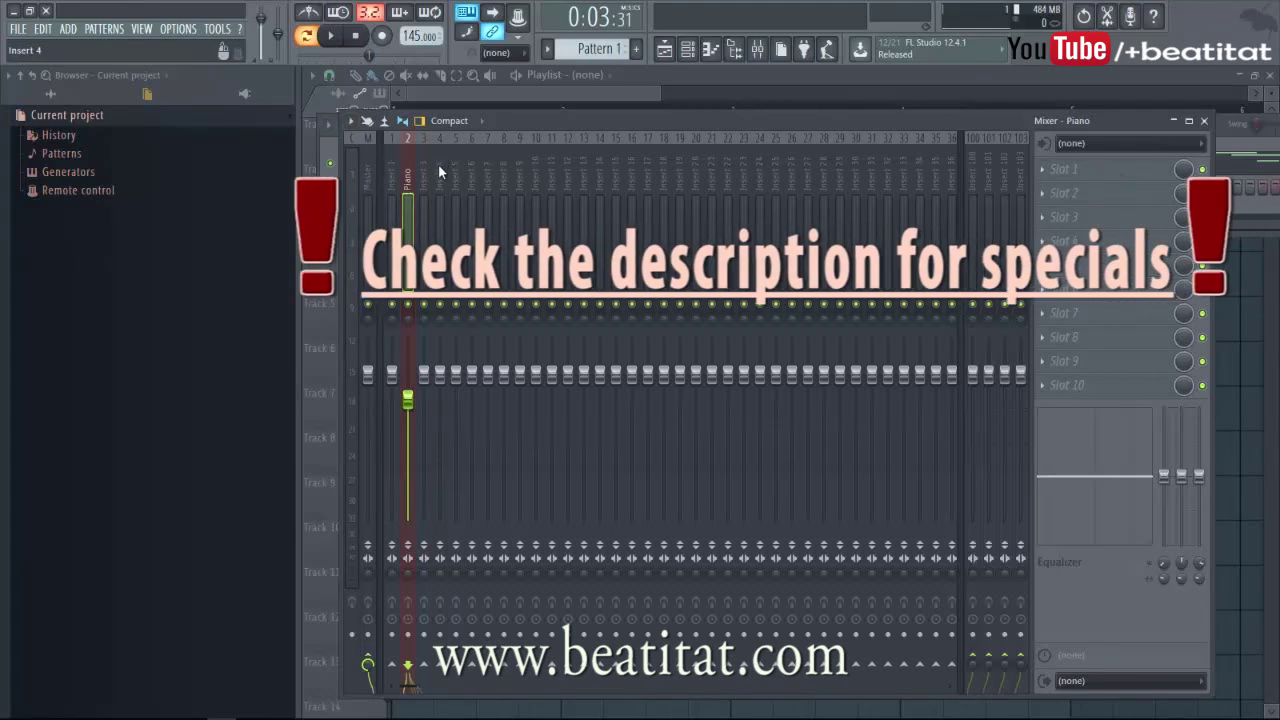
- Reset the Piano track's fader to 0.0 dB and then lower it to about -6.3 dB
left_click_drag(408, 398, 421, 347)
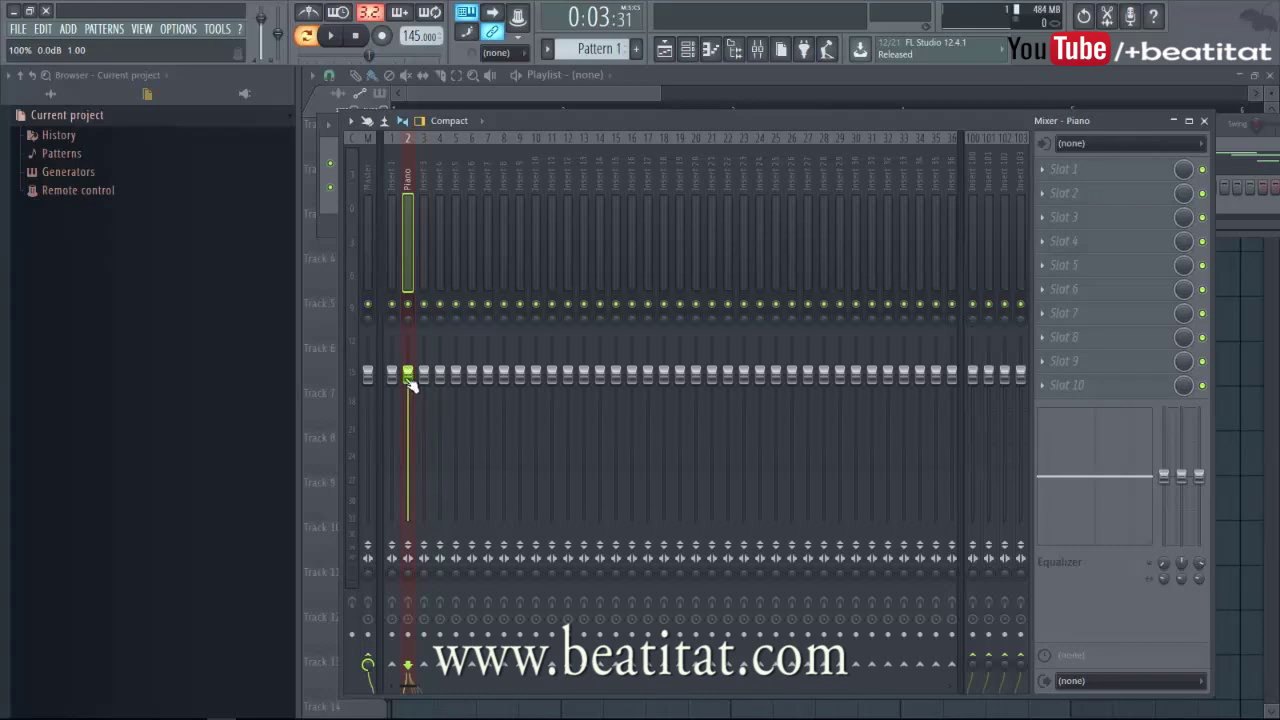
left_click(321, 212)
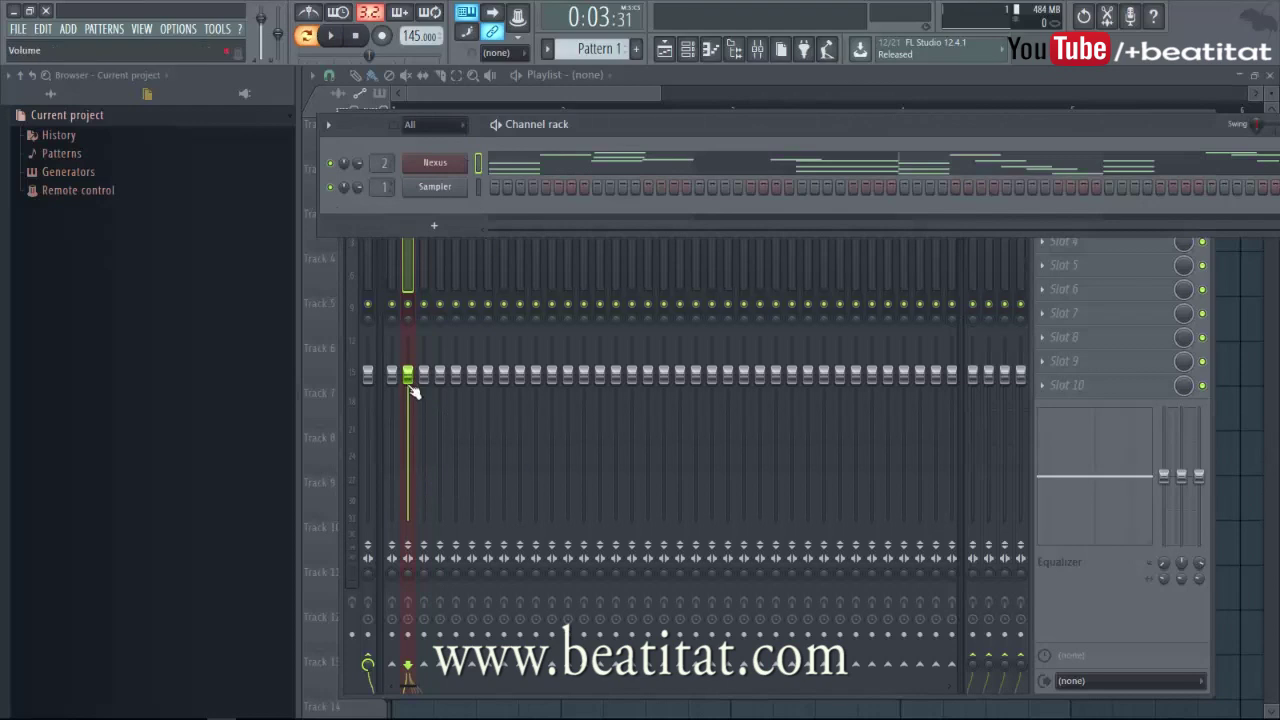
left_click_drag(414, 392, 414, 427)
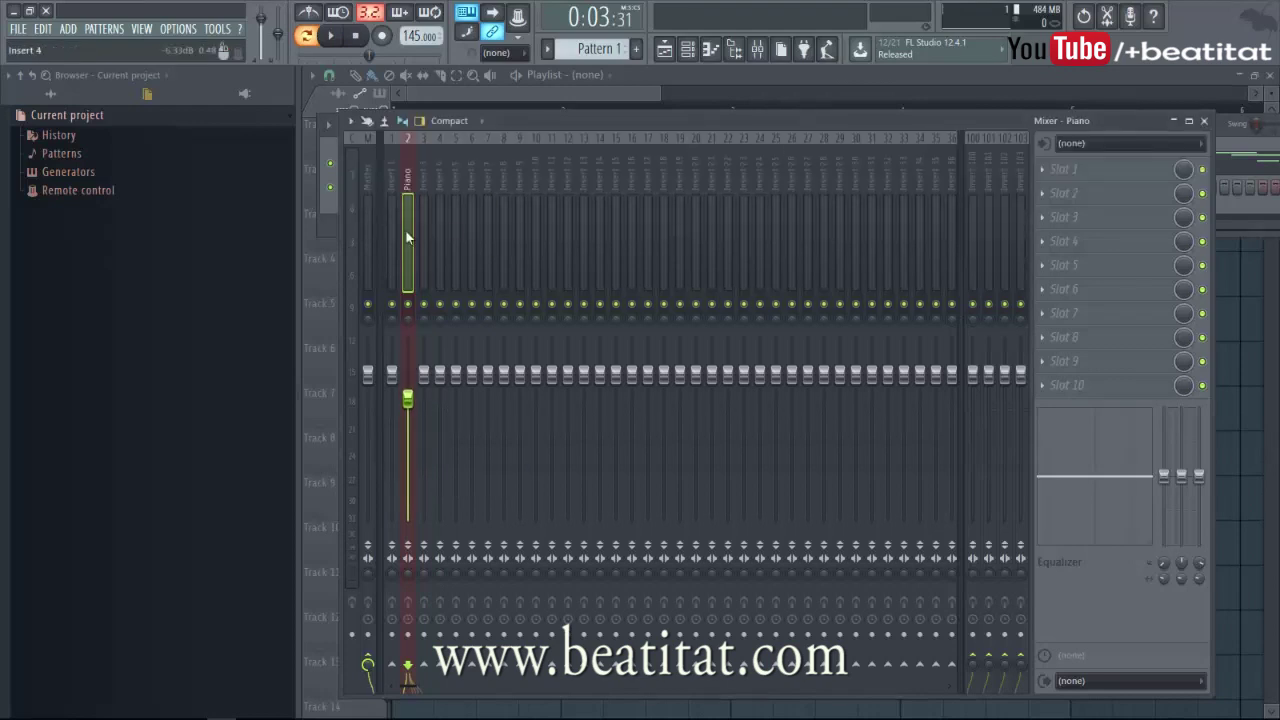
- Load Fruity Parametric EQ 2 in the Piano track's first effect slot and make band 1 a high-pass at about 98 Hz
left_click(1085, 170)
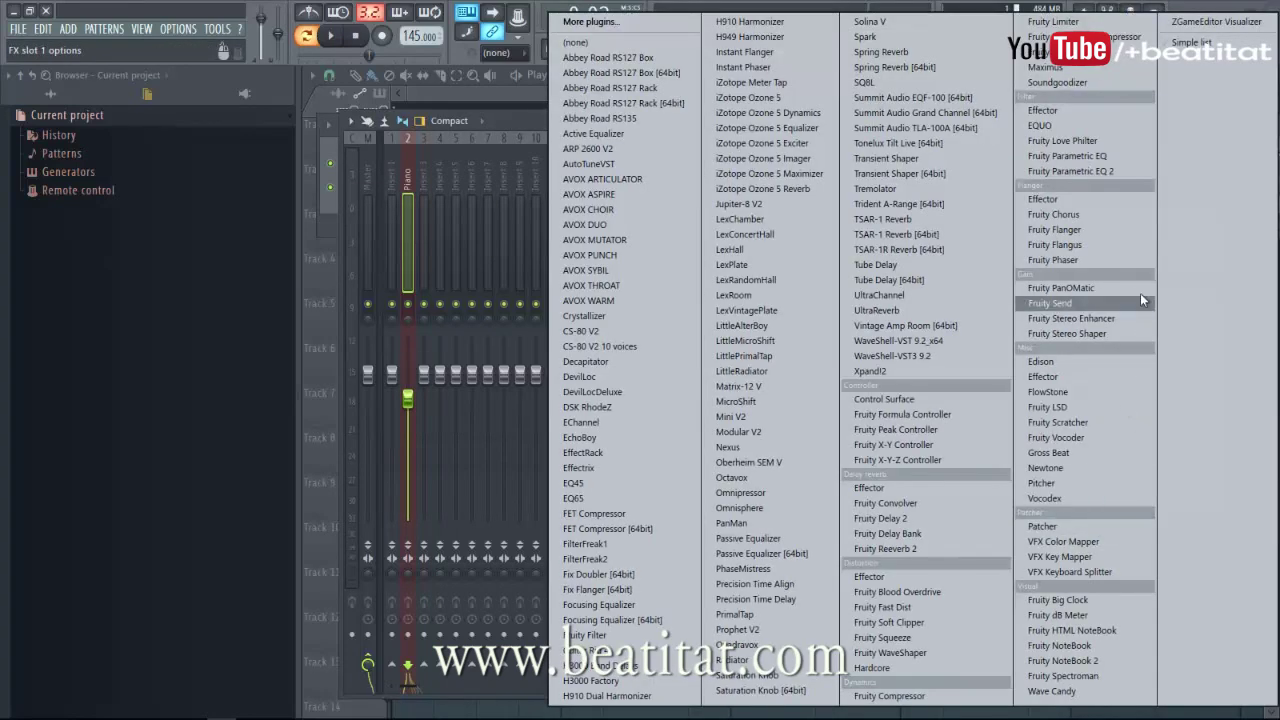
left_click(1128, 171)
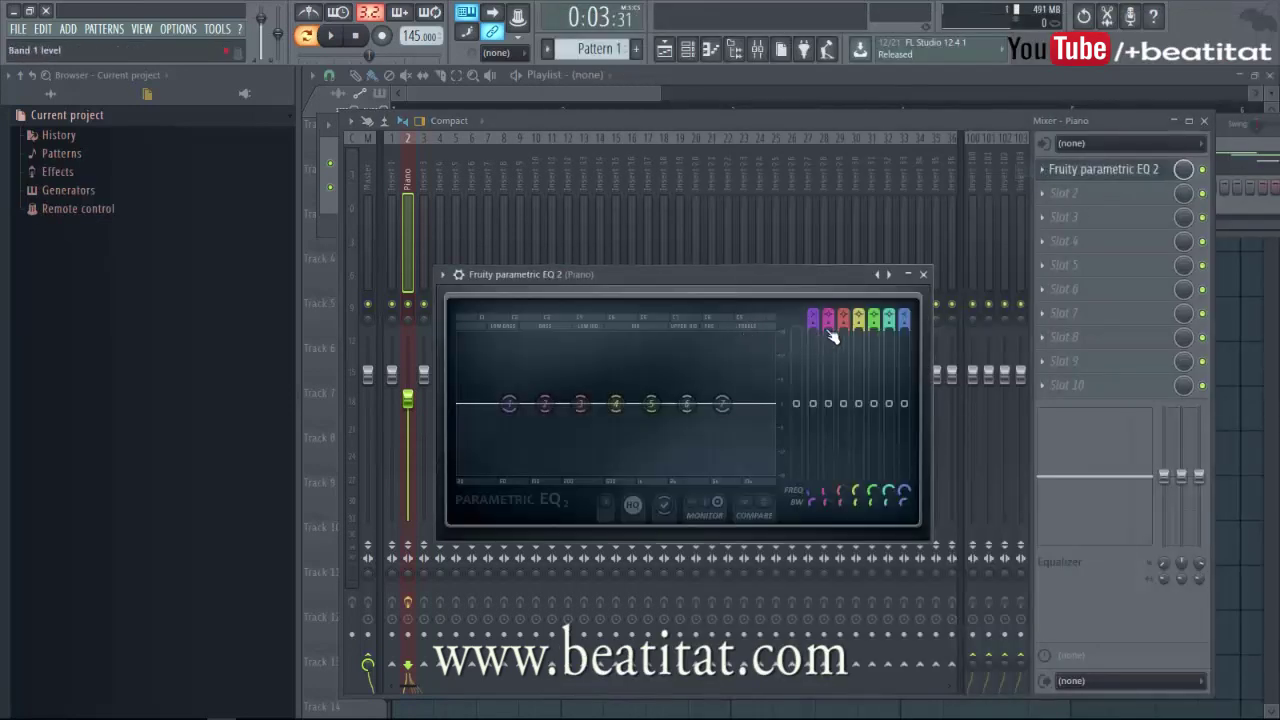
mouse_move(815, 312)
left_mouse_down()
mouse_move(811, 324)
mouse_move(818, 306)
left_mouse_up()
left_click_drag(510, 404, 520, 408)
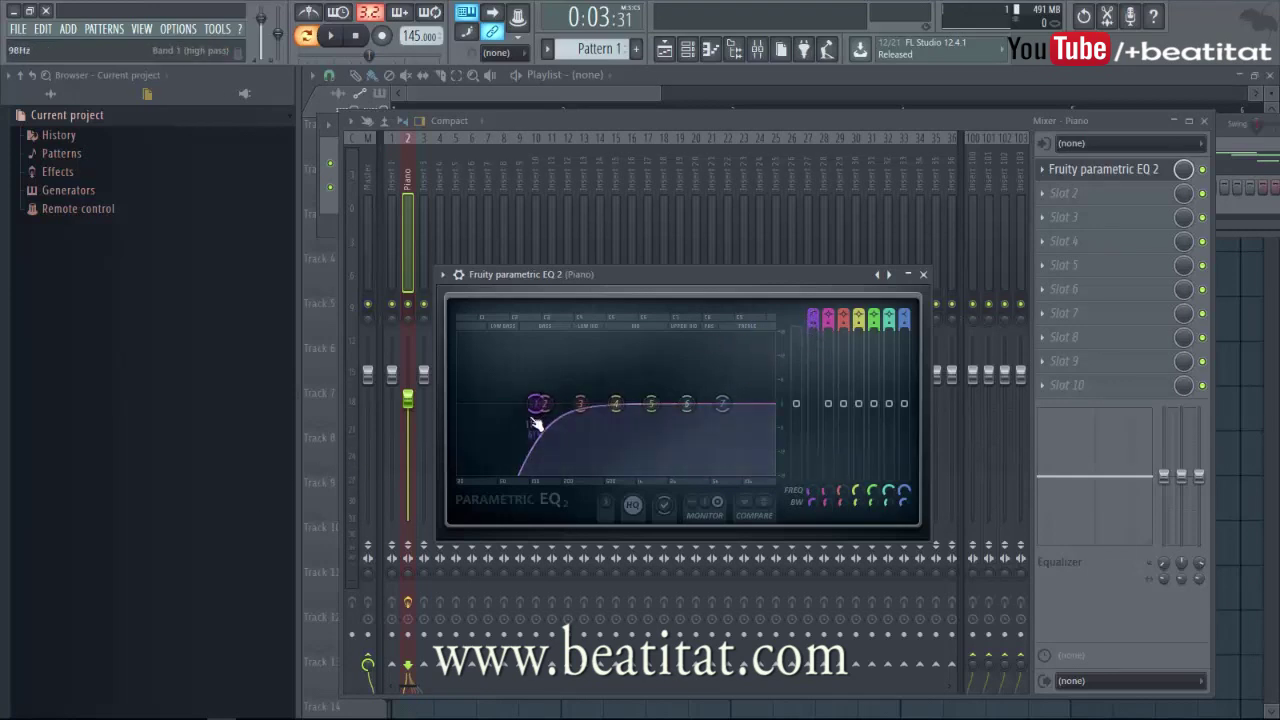
- Fine-tune the EQ's high-pass cutoff and upper bands during playback, lowering the band 7 high shelf to about -3.2 dB near 16 kHz
key("space")
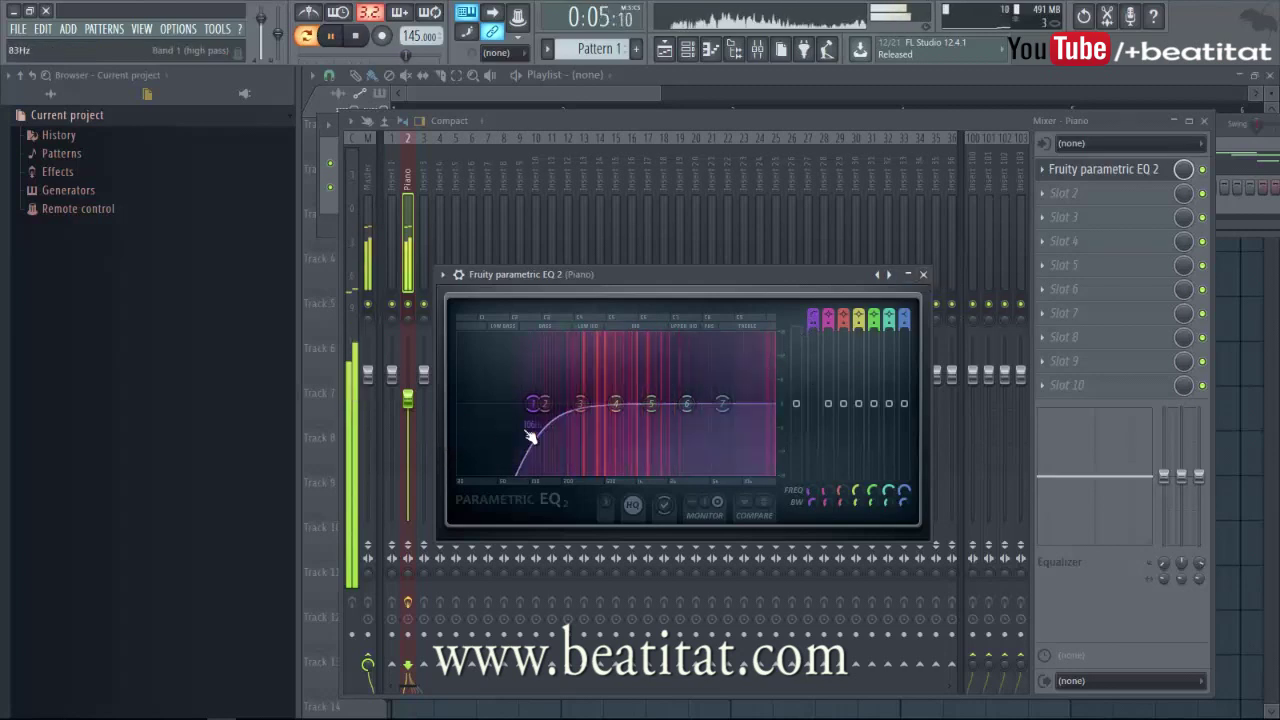
key("space")
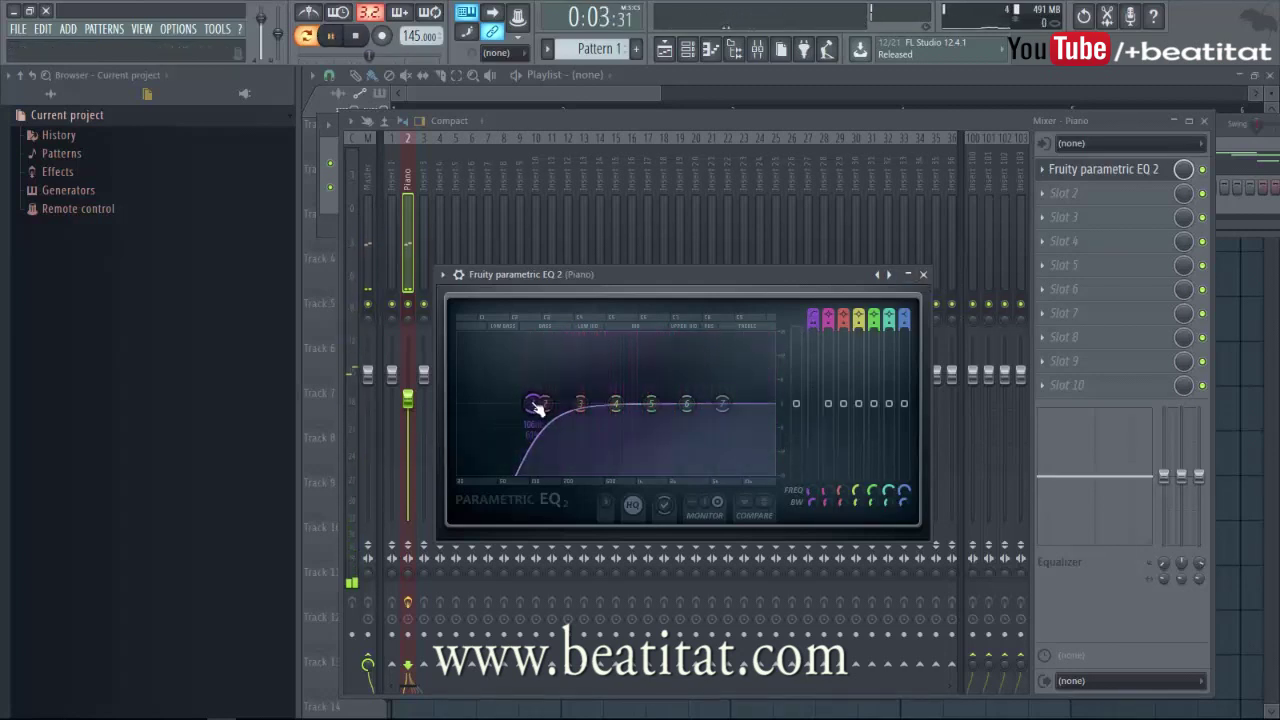
key("space")
left_click_drag(537, 407, 546, 405)
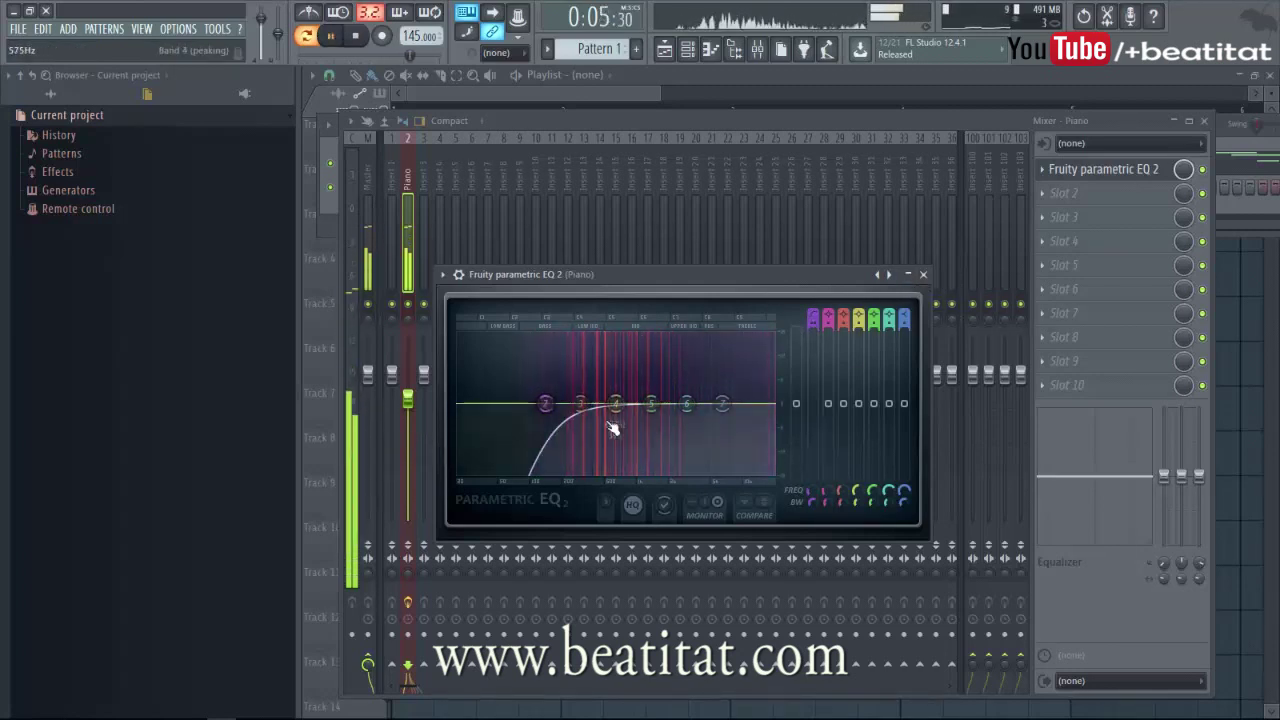
left_click_drag(651, 404, 756, 413)
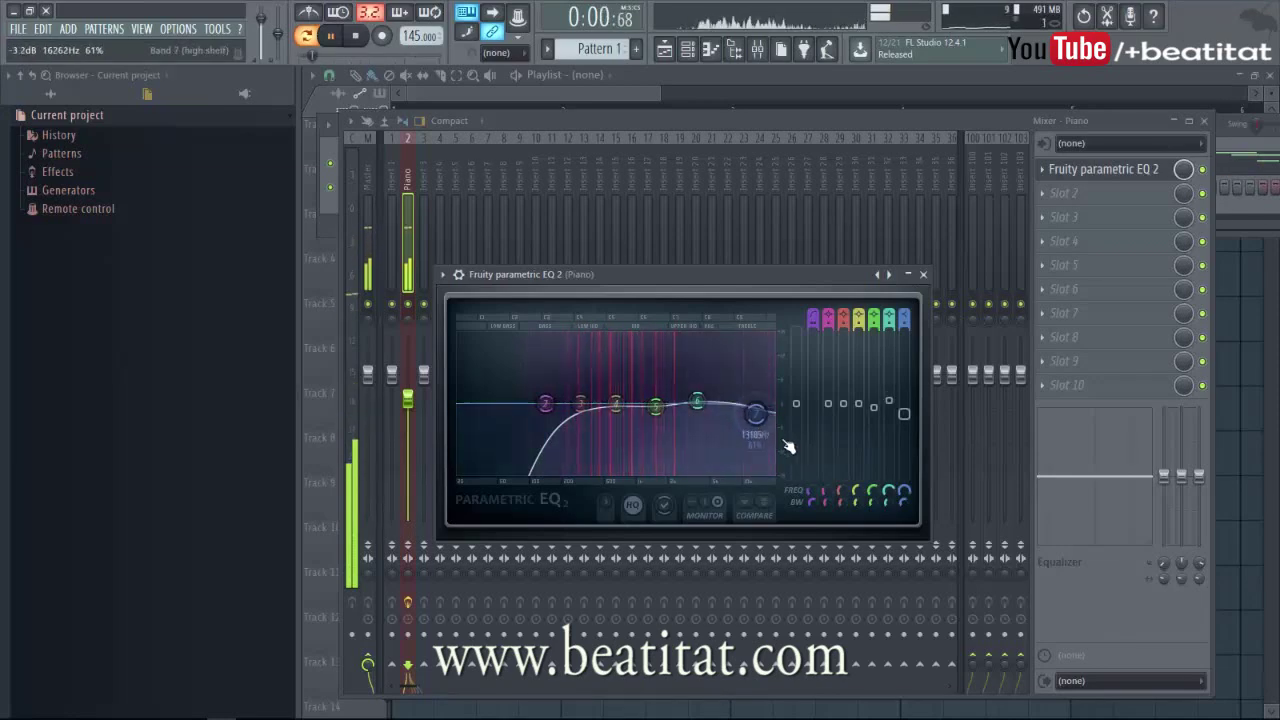
left_click(923, 274)
key("space")
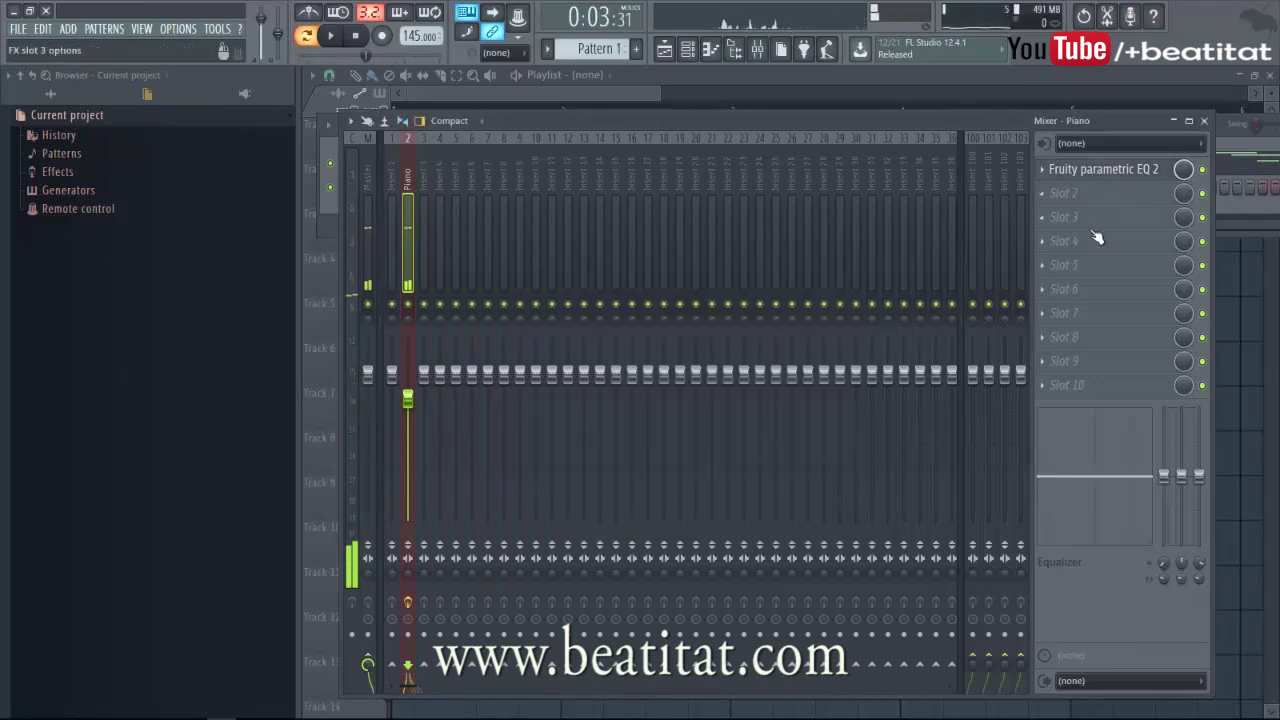
- Load Gross Beat in the Piano track's fourth effect slot and choose its Momentary preset
left_click(1096, 240)
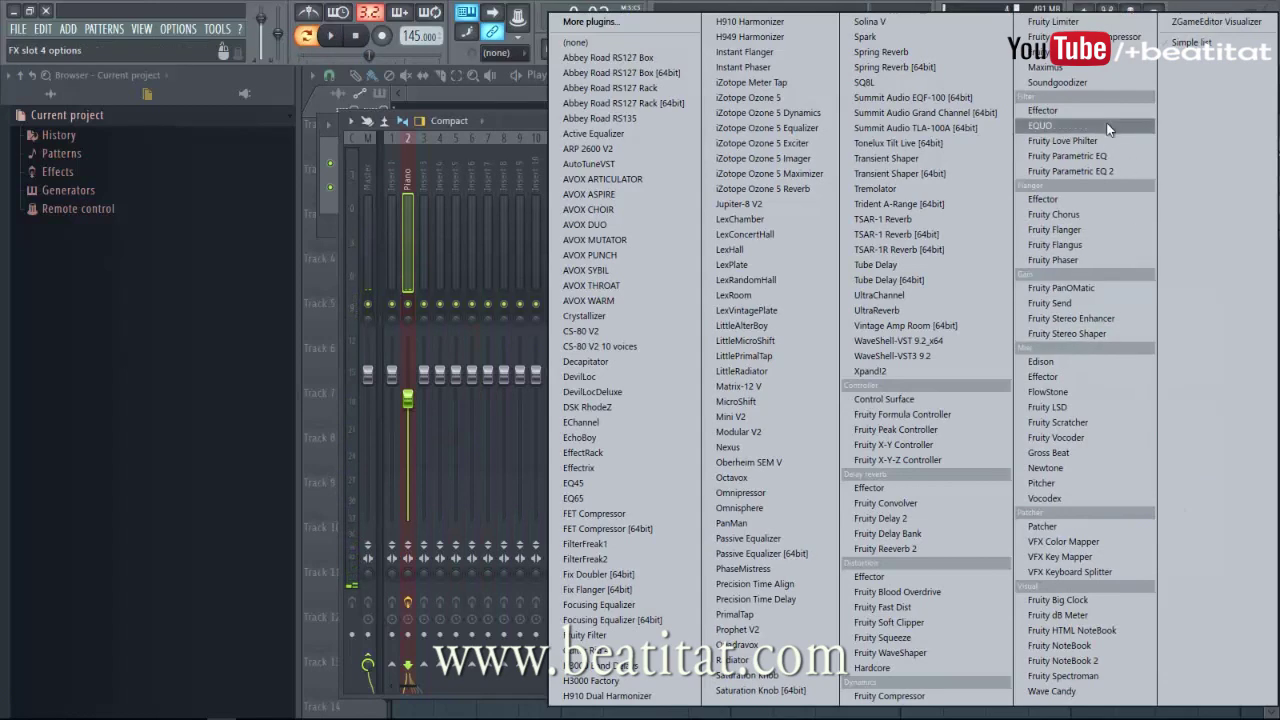
left_click(1112, 454)
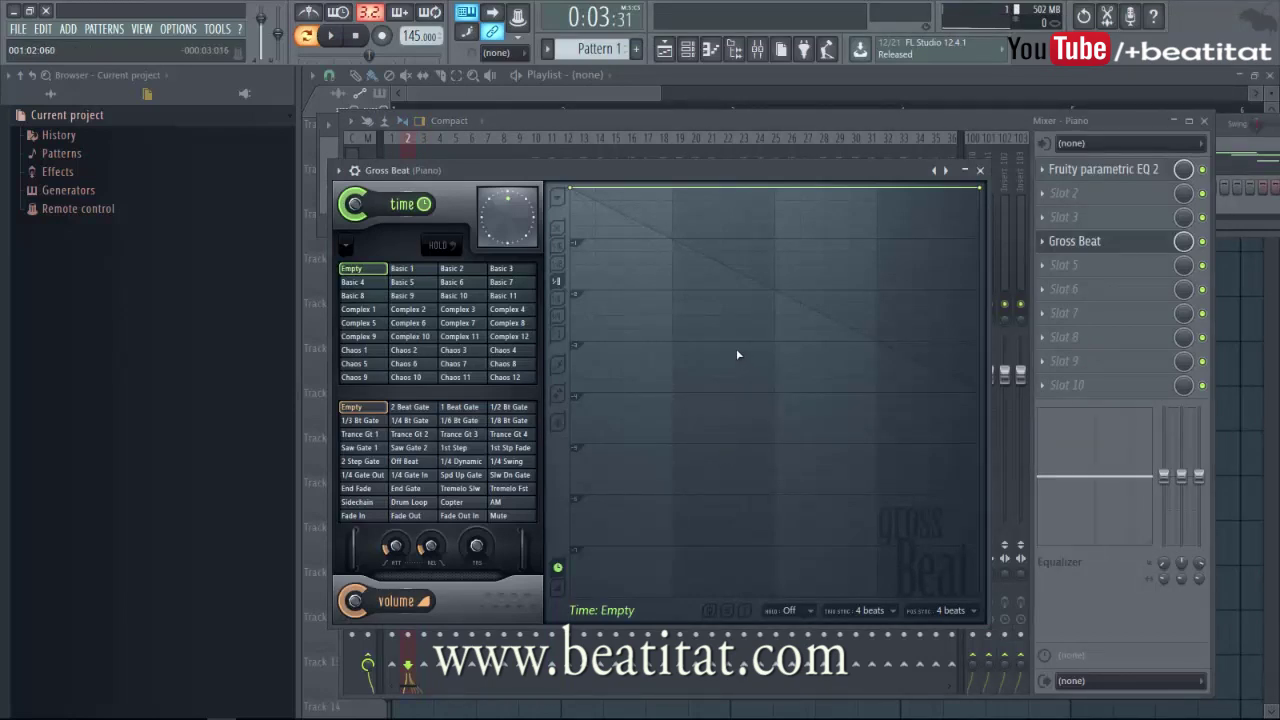
left_click(339, 172)
mouse_move(352, 222)
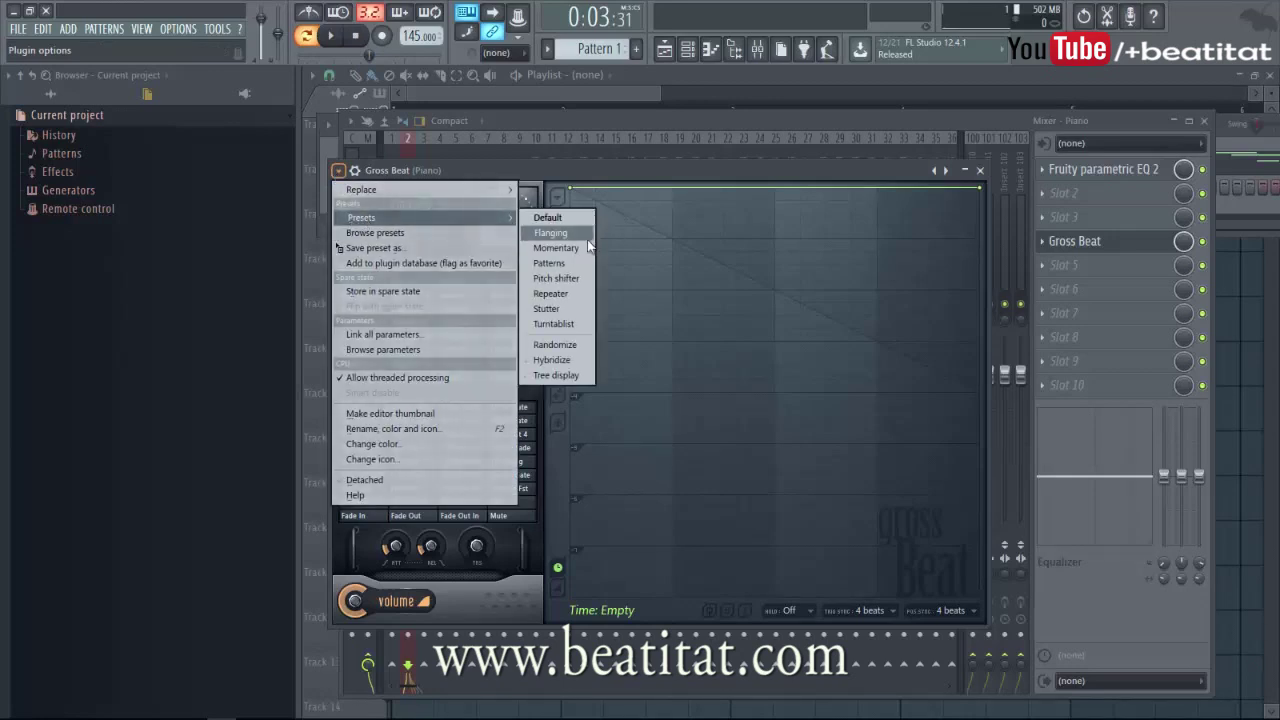
left_click(557, 248)
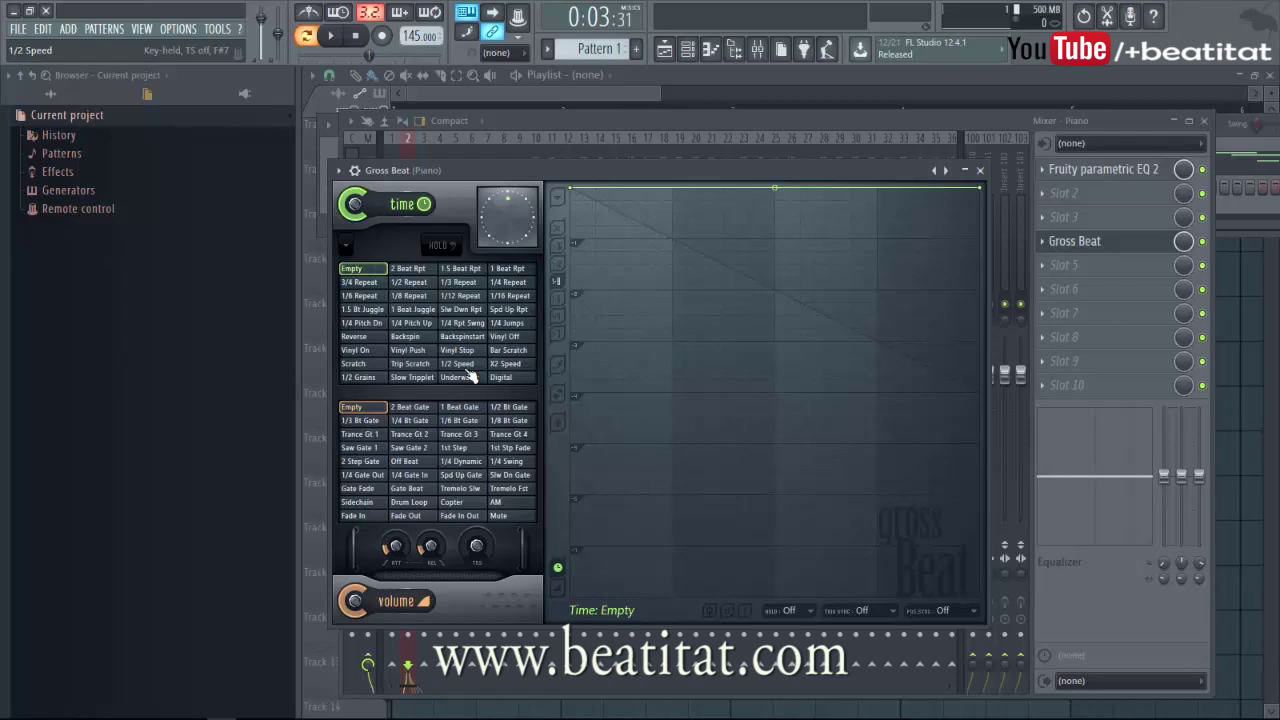
- Set Gross Beat's time effect to 1/2 Speed, audition it during playback and close the plugin
left_click(460, 364)
key("space")
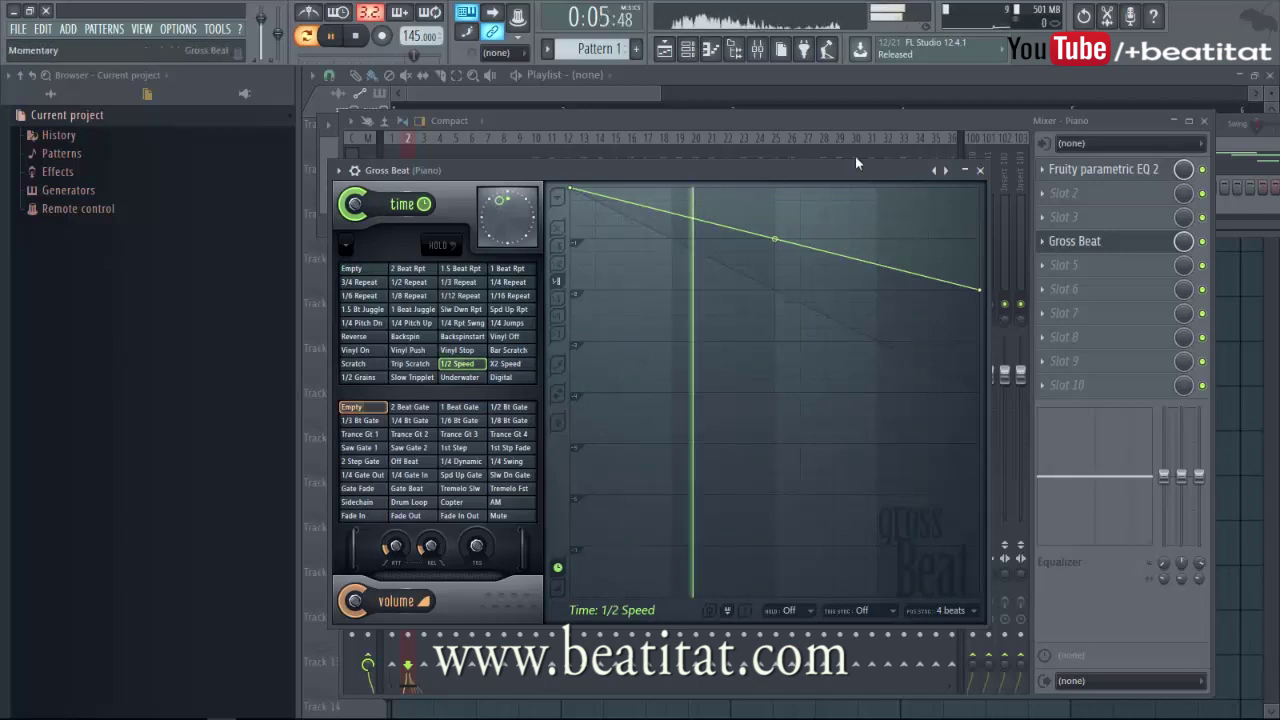
left_click(982, 171)
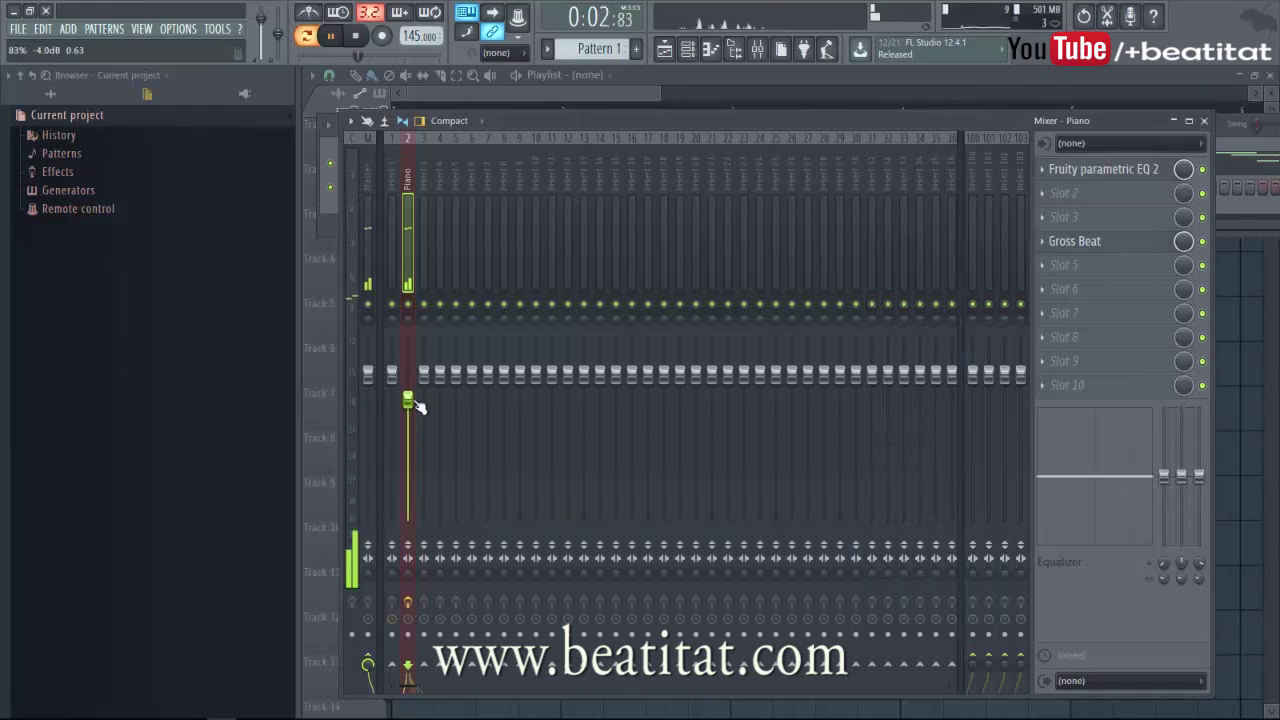
- Move Gross Beat up two places to the second effect slot, directly below the EQ
left_click(1044, 243)
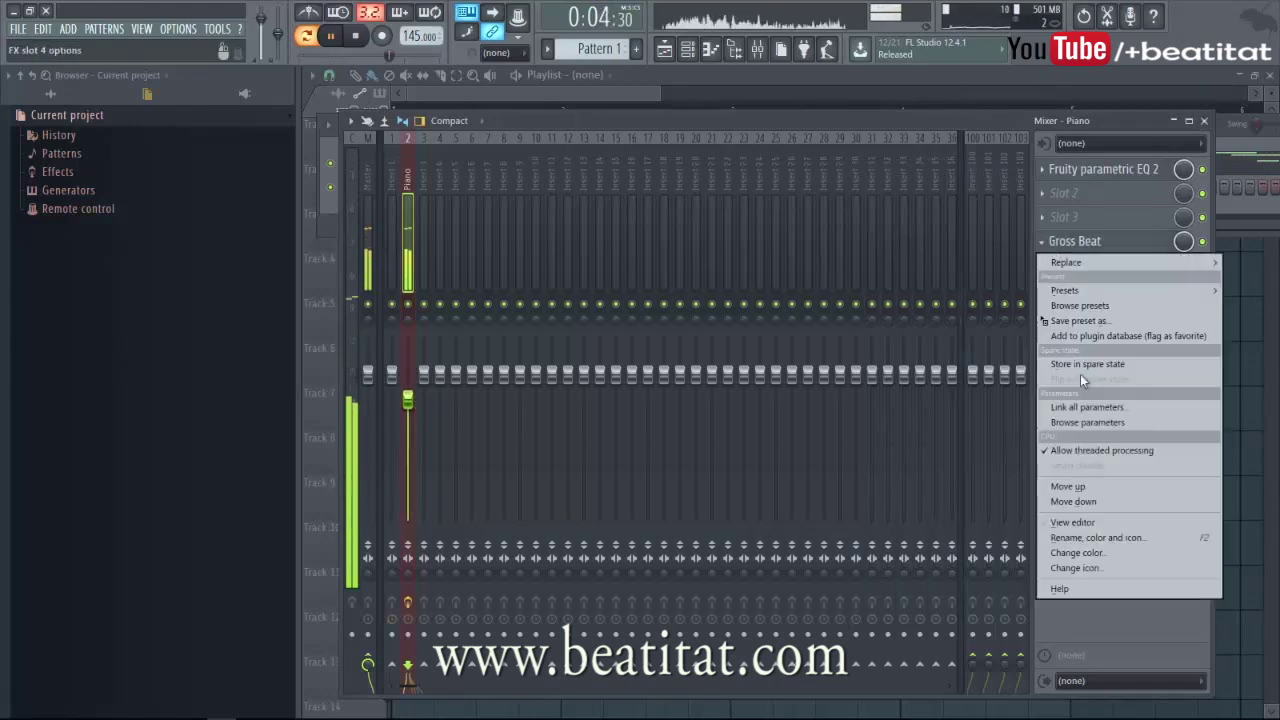
left_click(1087, 484)
left_click(1043, 217)
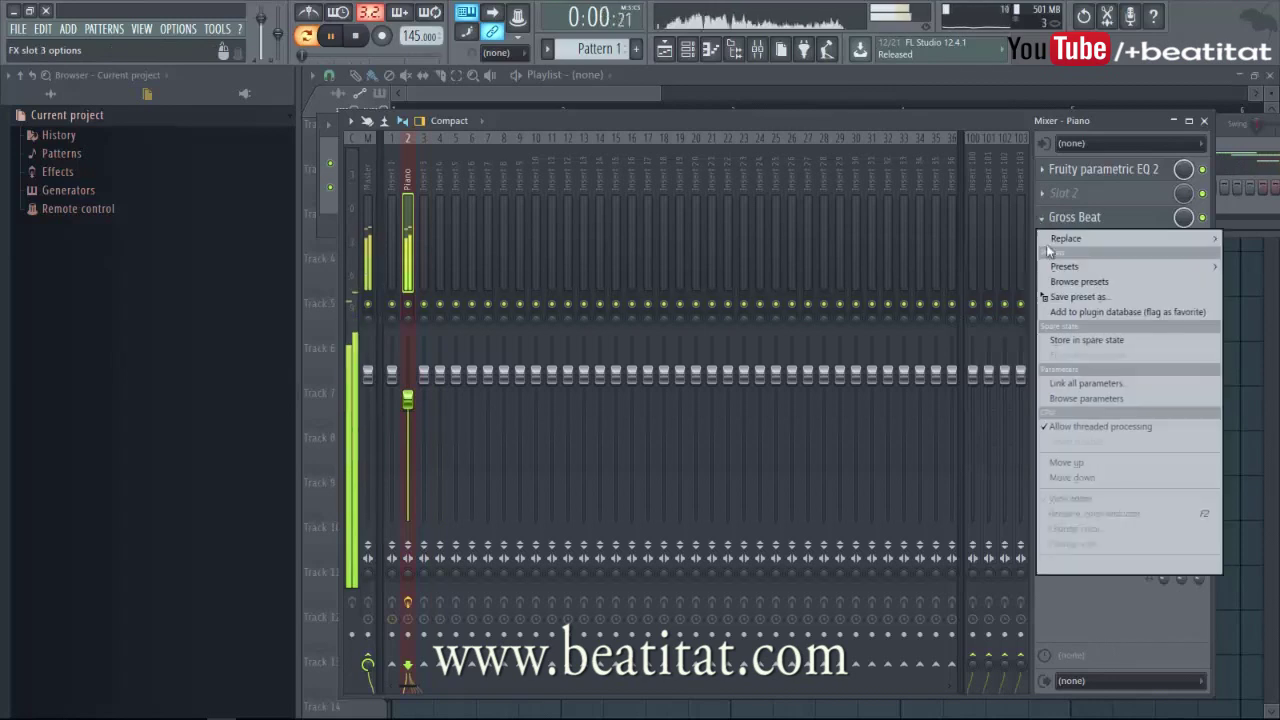
left_click(1100, 461)
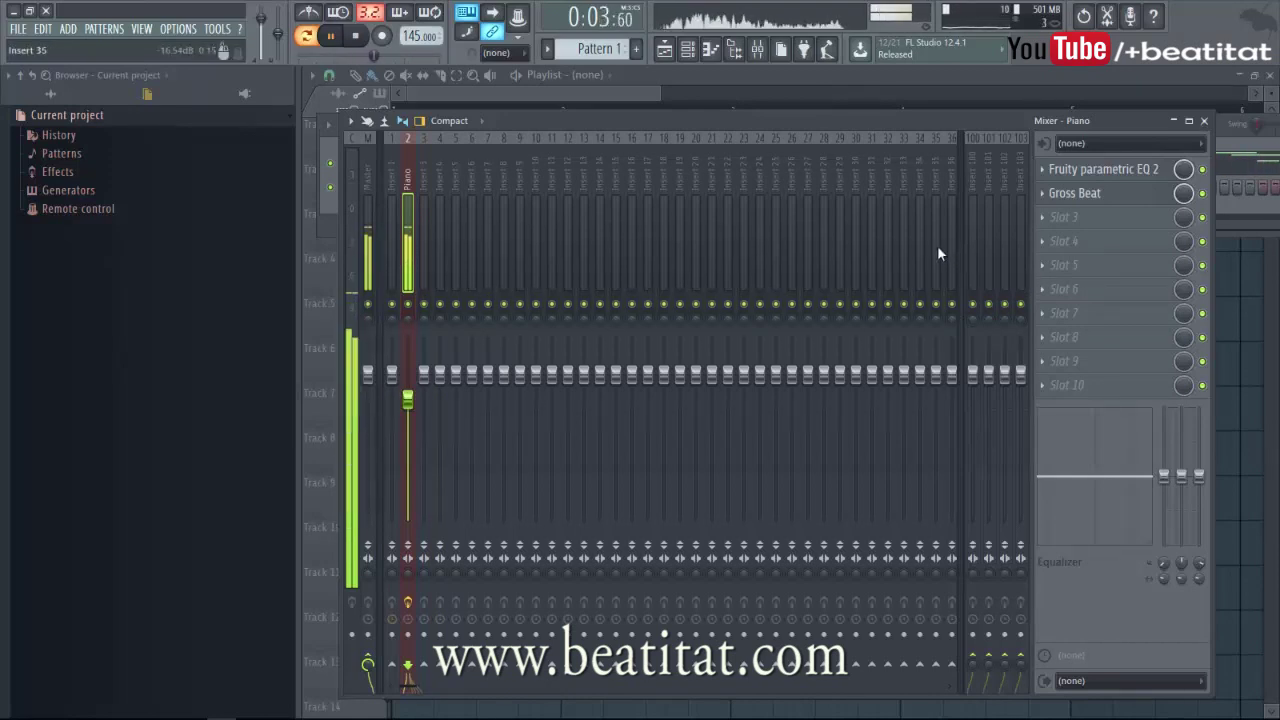
- Load Fruity Delay 2 in the fourth effect slot, set its feedback mode to ping-pong and reduce its mix level
left_click(1076, 246)
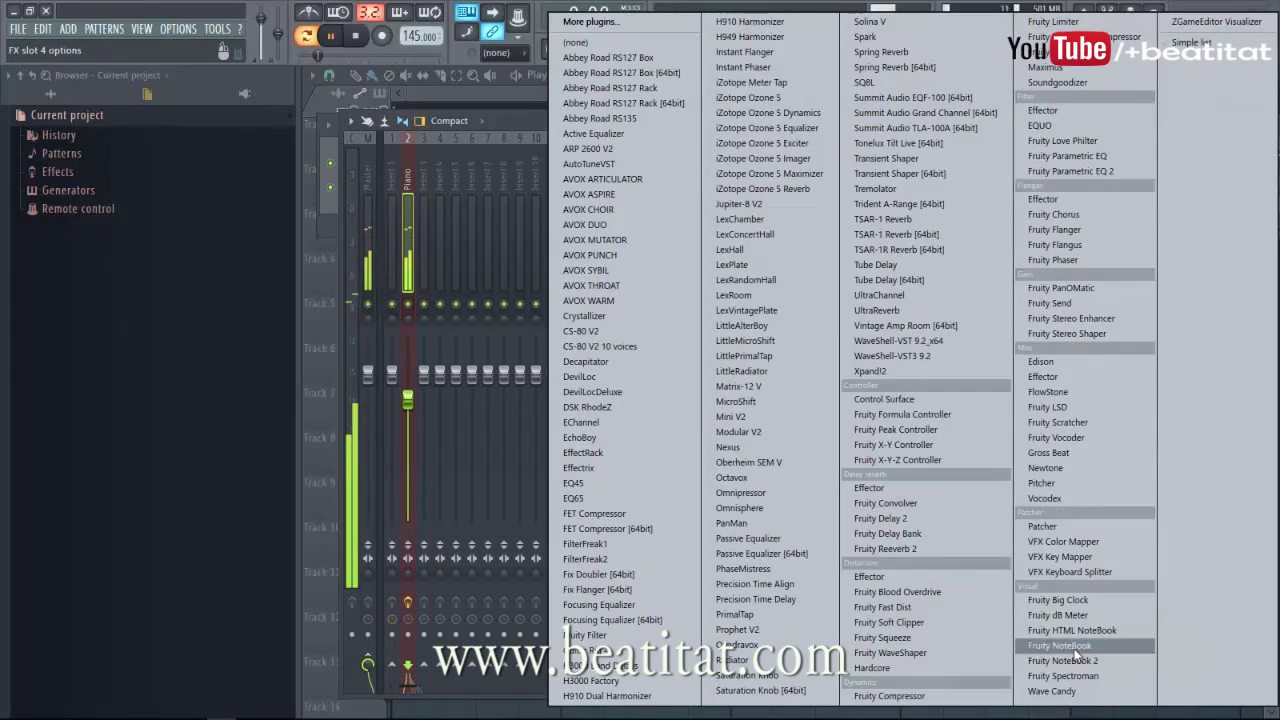
left_click(930, 518)
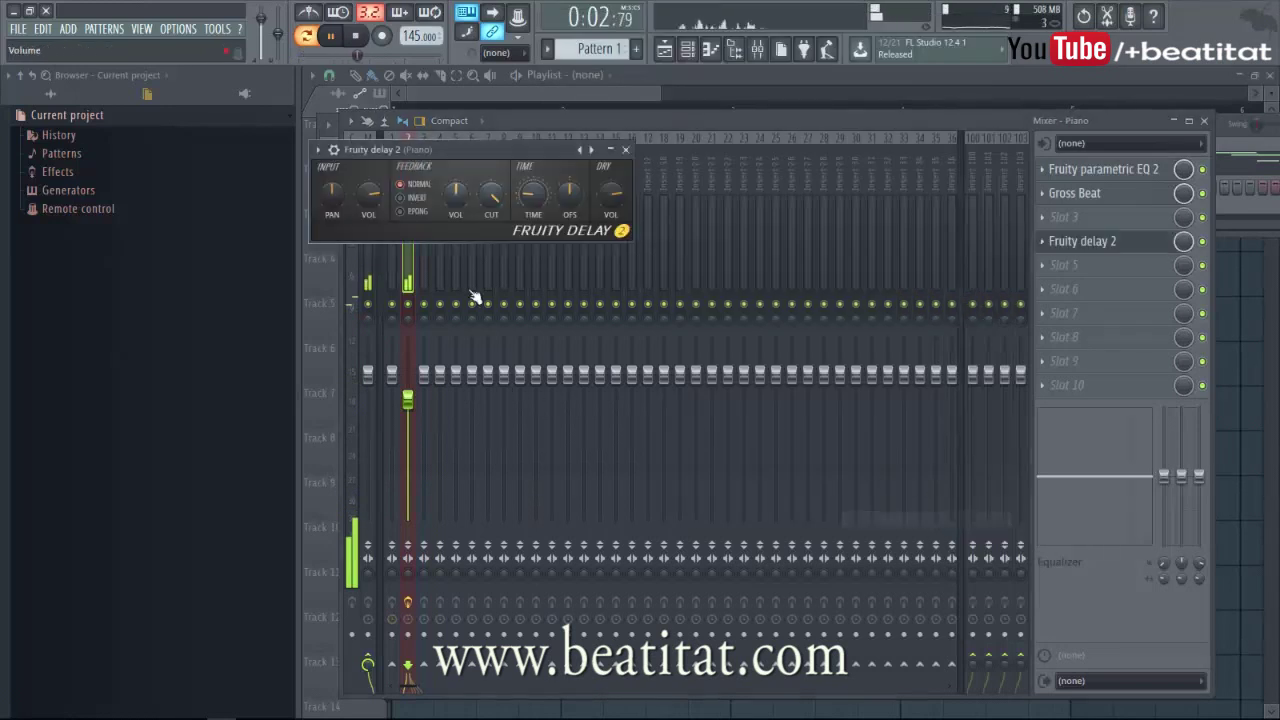
left_click(400, 212)
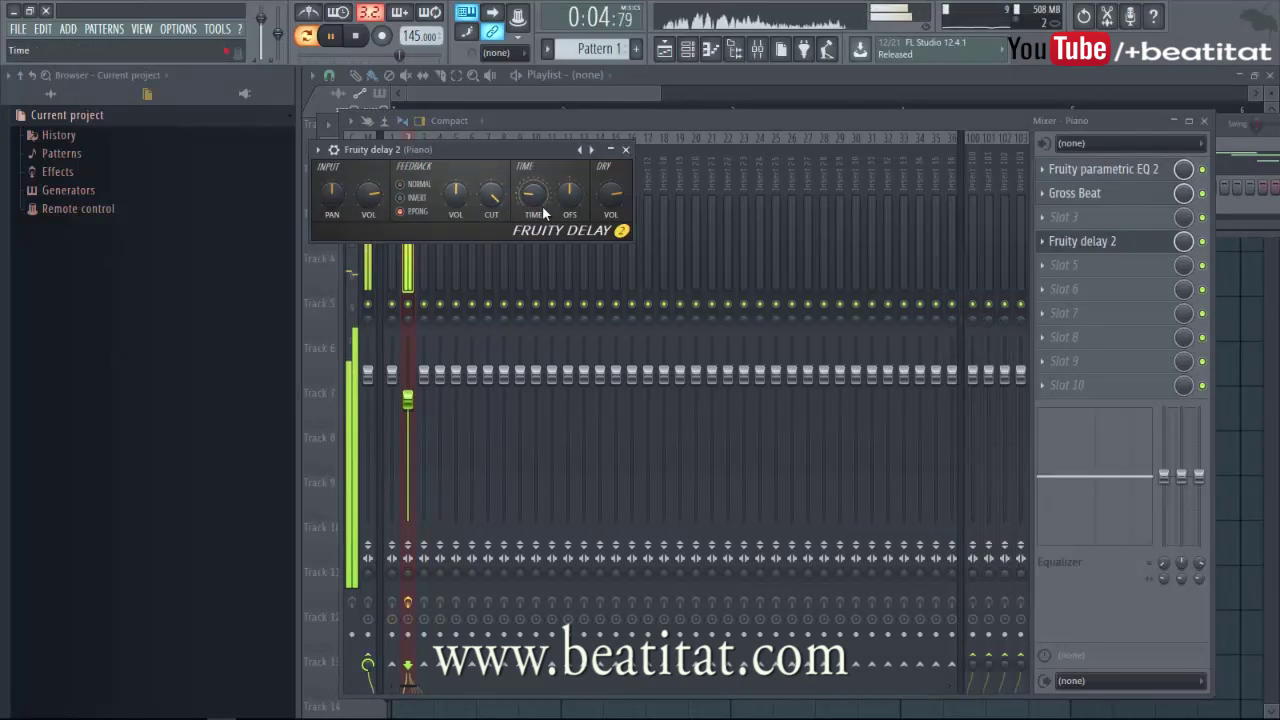
left_click(626, 149)
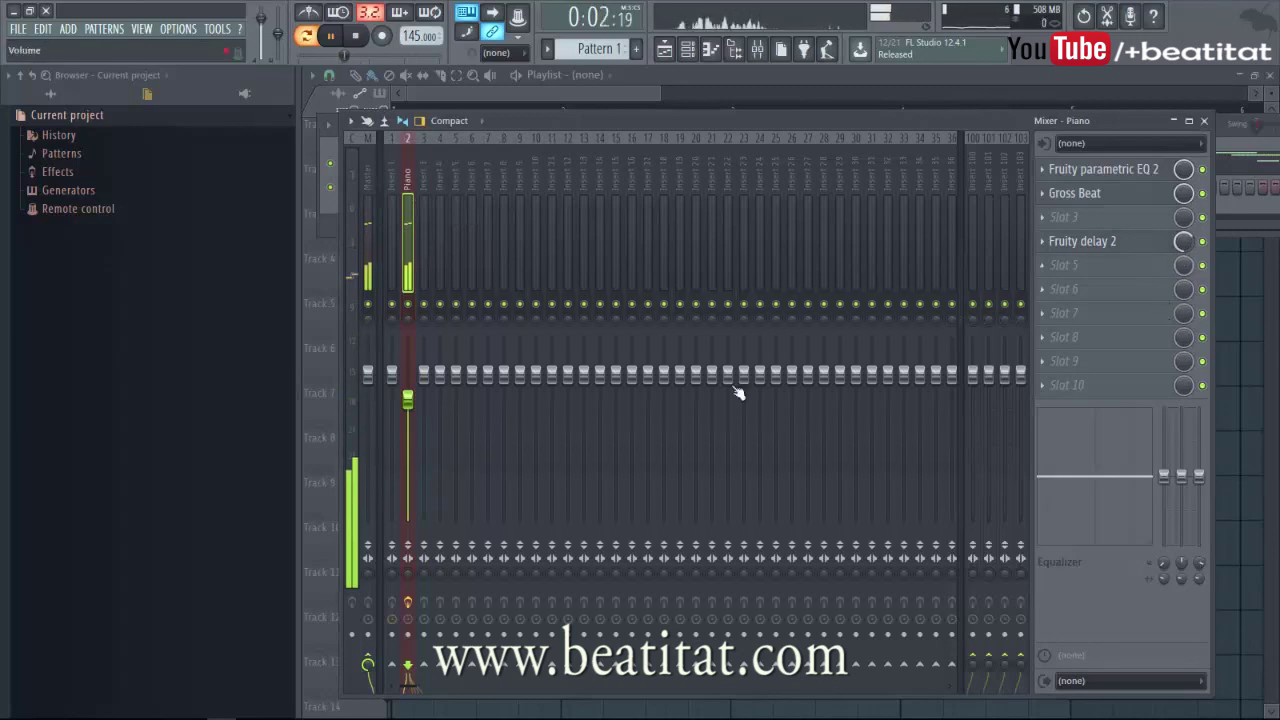
- Reopen Fruity Delay 2, adjust its dry level and audition the ping-pong delay during playback
left_click(1126, 245)
left_click(1068, 268)
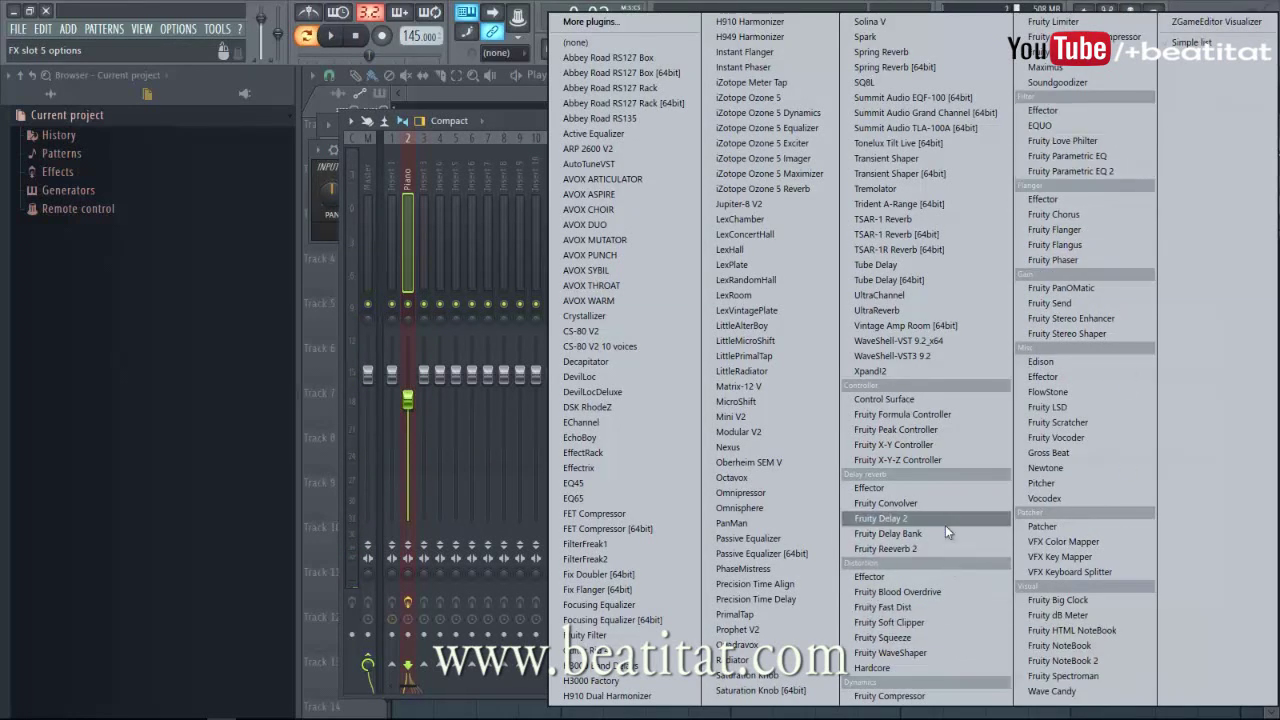
left_click(489, 120)
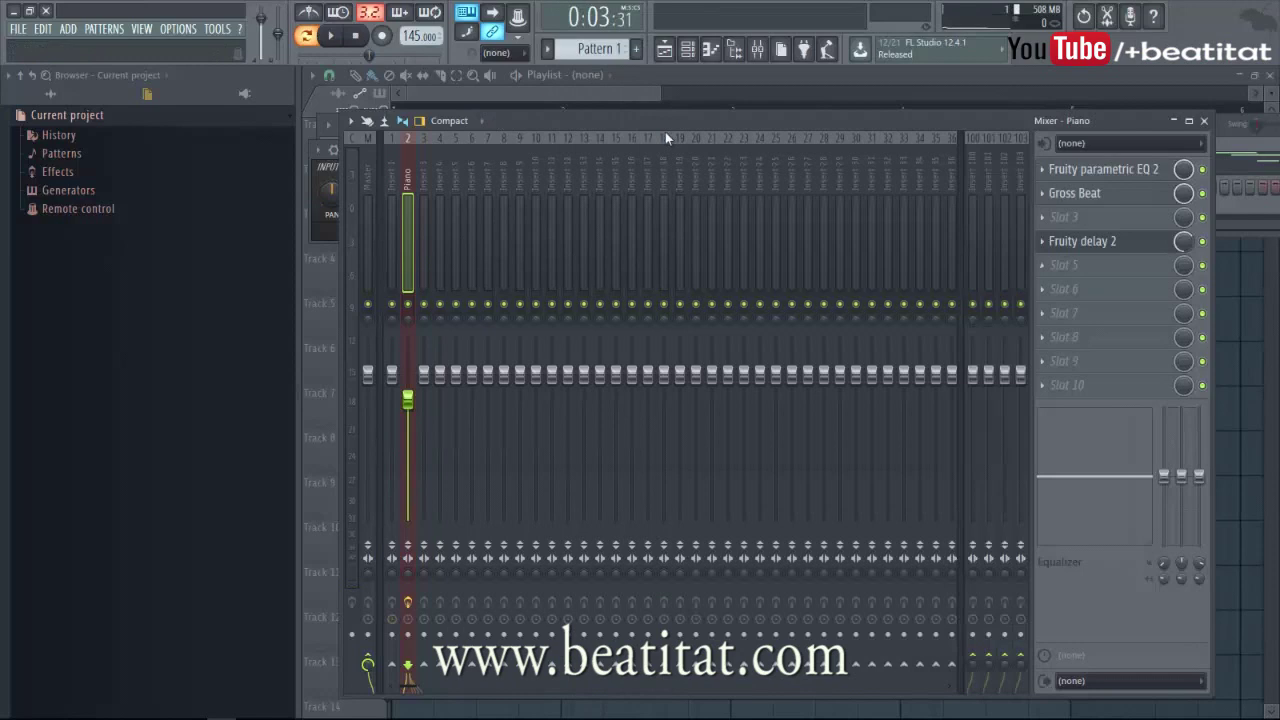
left_click(1140, 243)
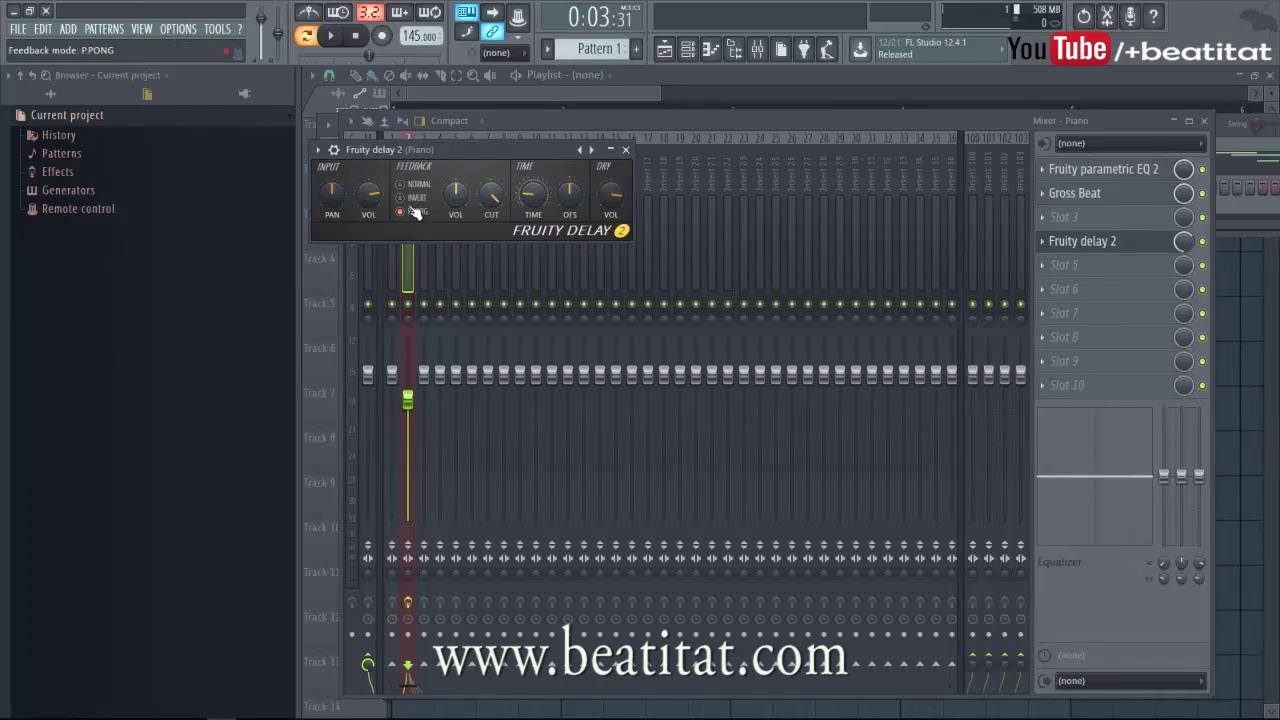
key("space")
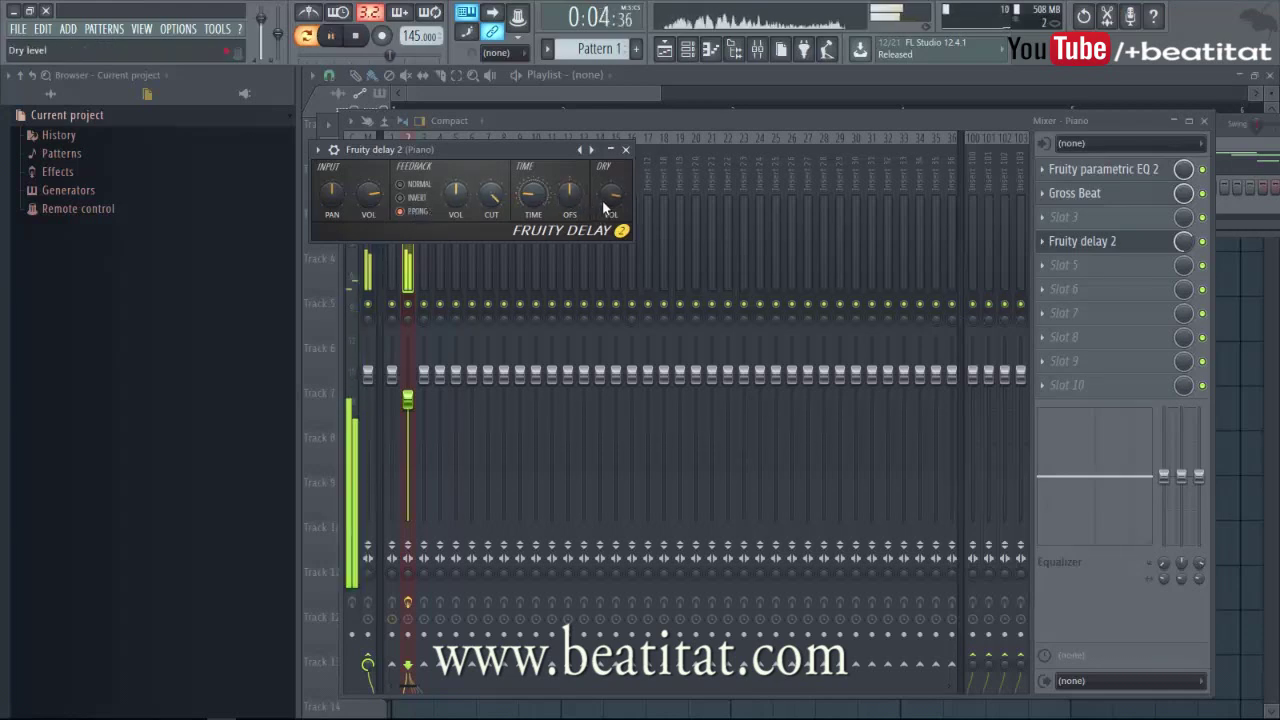
left_click(625, 150)
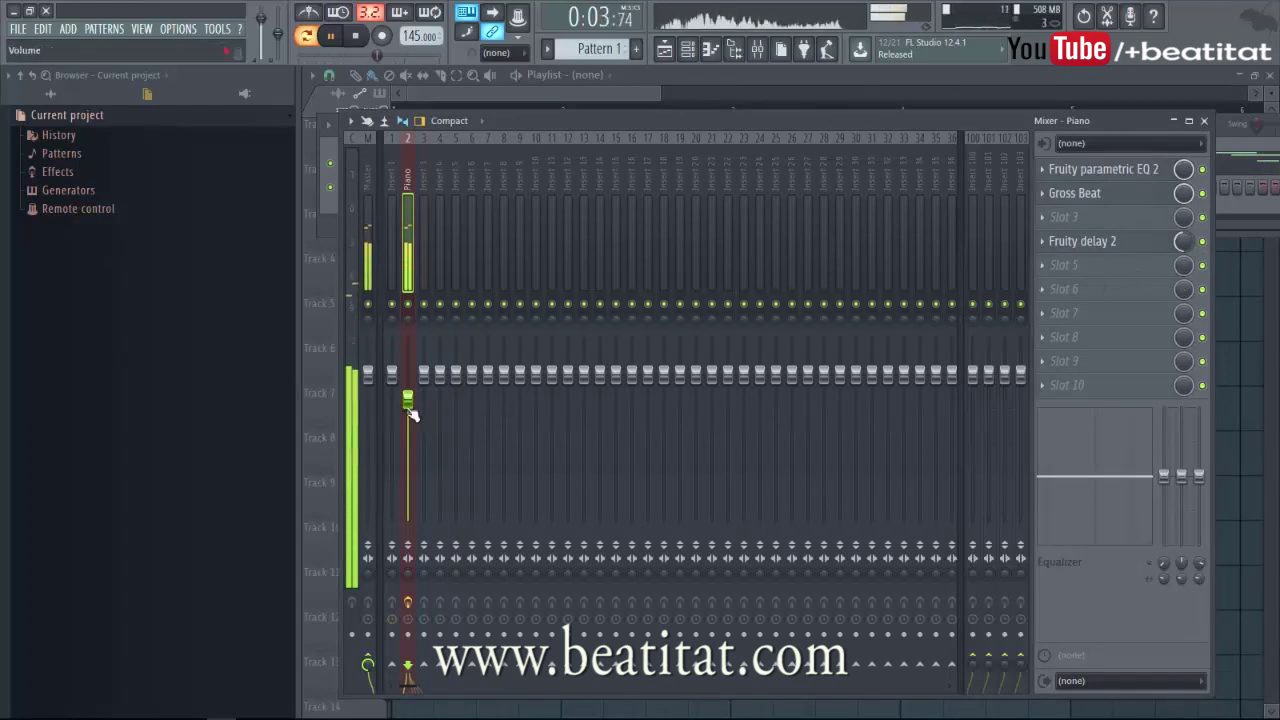
- Review the Nexus melody's notes in the piano roll during playback, then return to the channel rack
left_click(1112, 286)
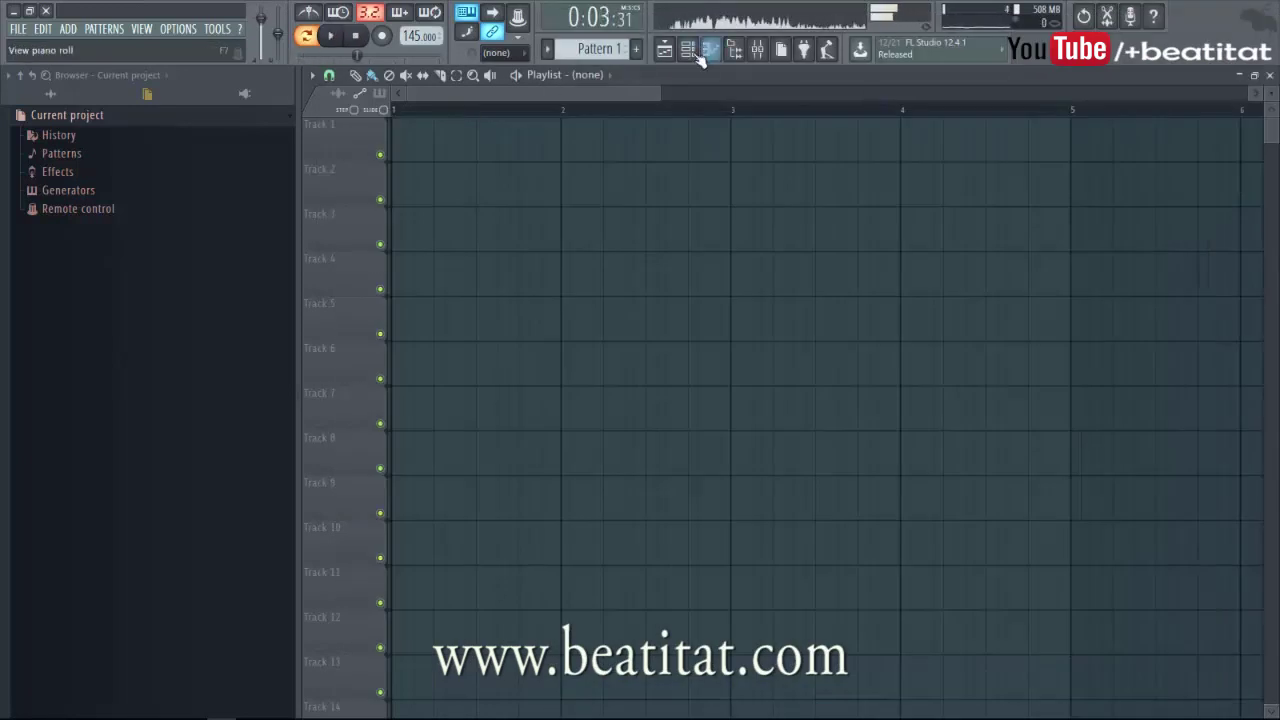
key("F6")
left_click(675, 156)
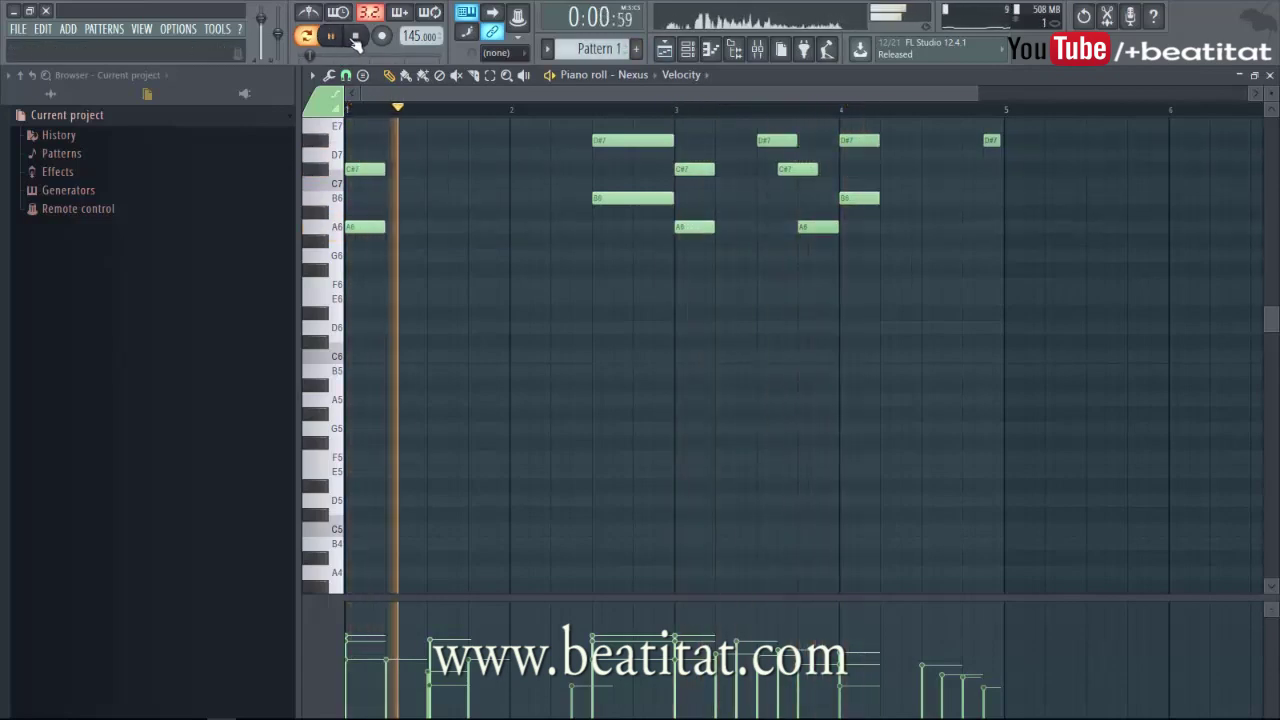
key("F7")
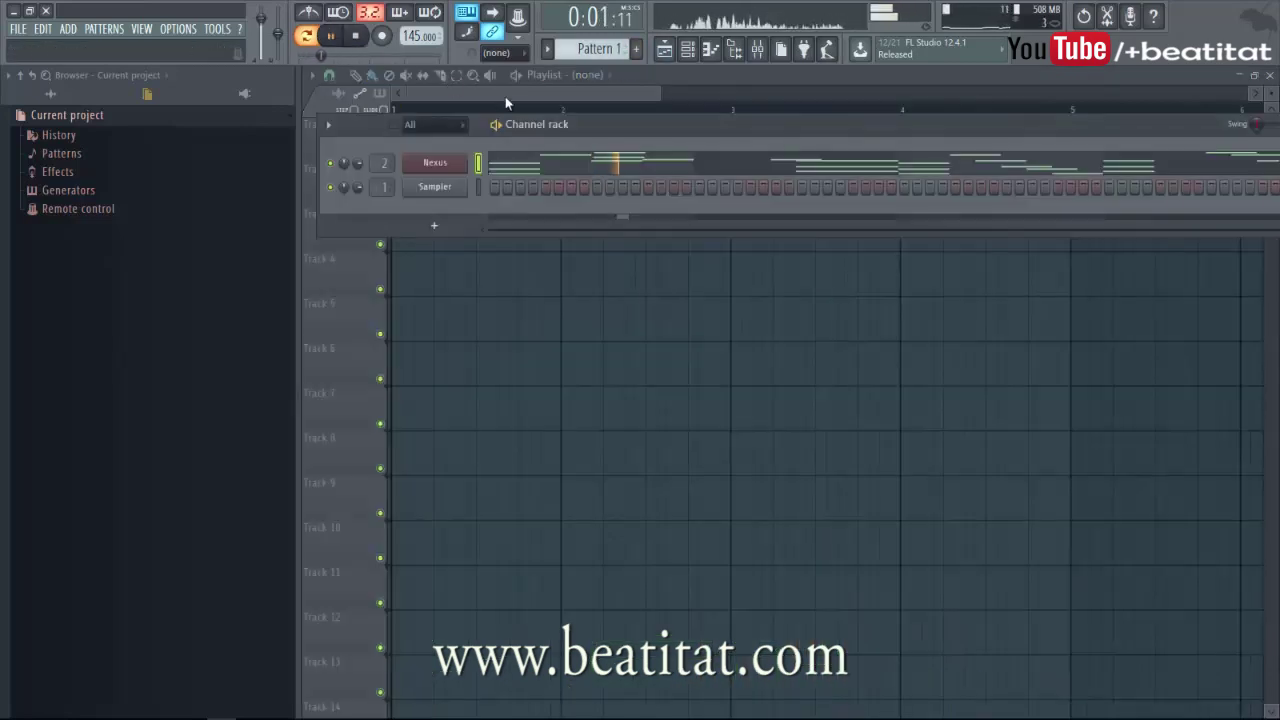
- Show all folders in the browser, select the AT Sound Kit Atlanta Hits folder, stop playback and shift the channel rack slightly
left_click(50, 93)
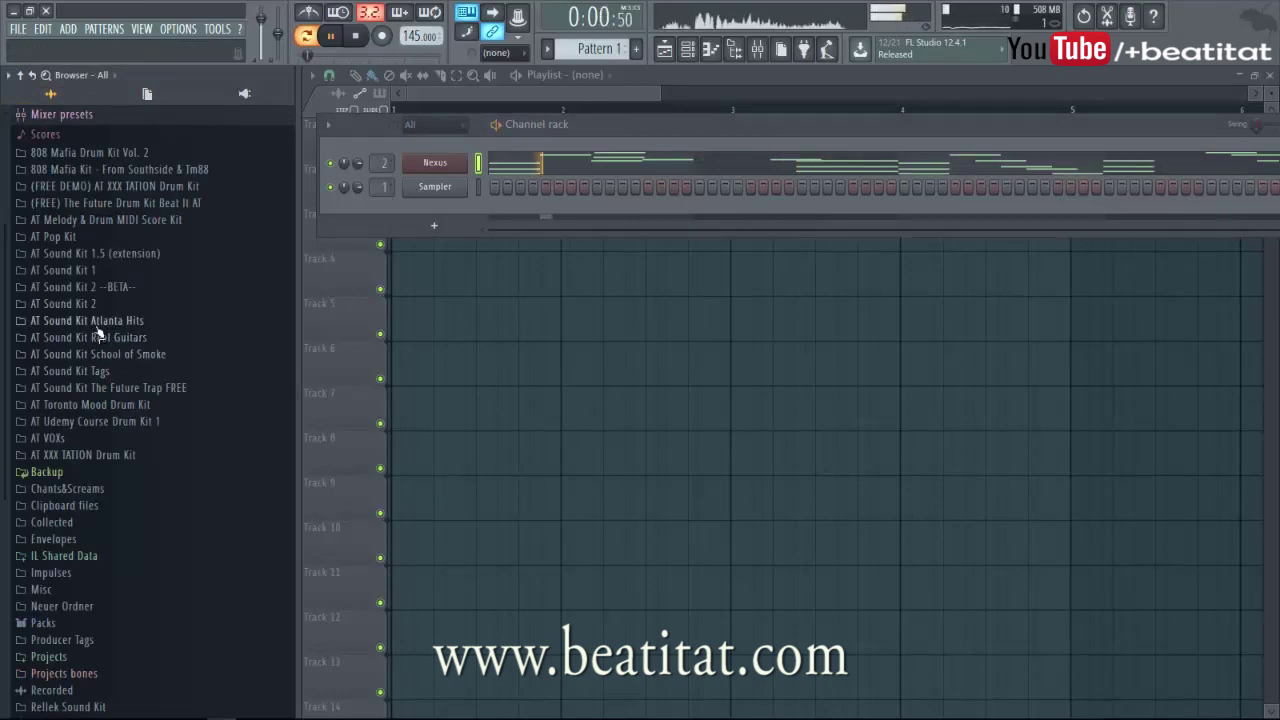
left_click(98, 321)
left_click(97, 322)
left_click(356, 36)
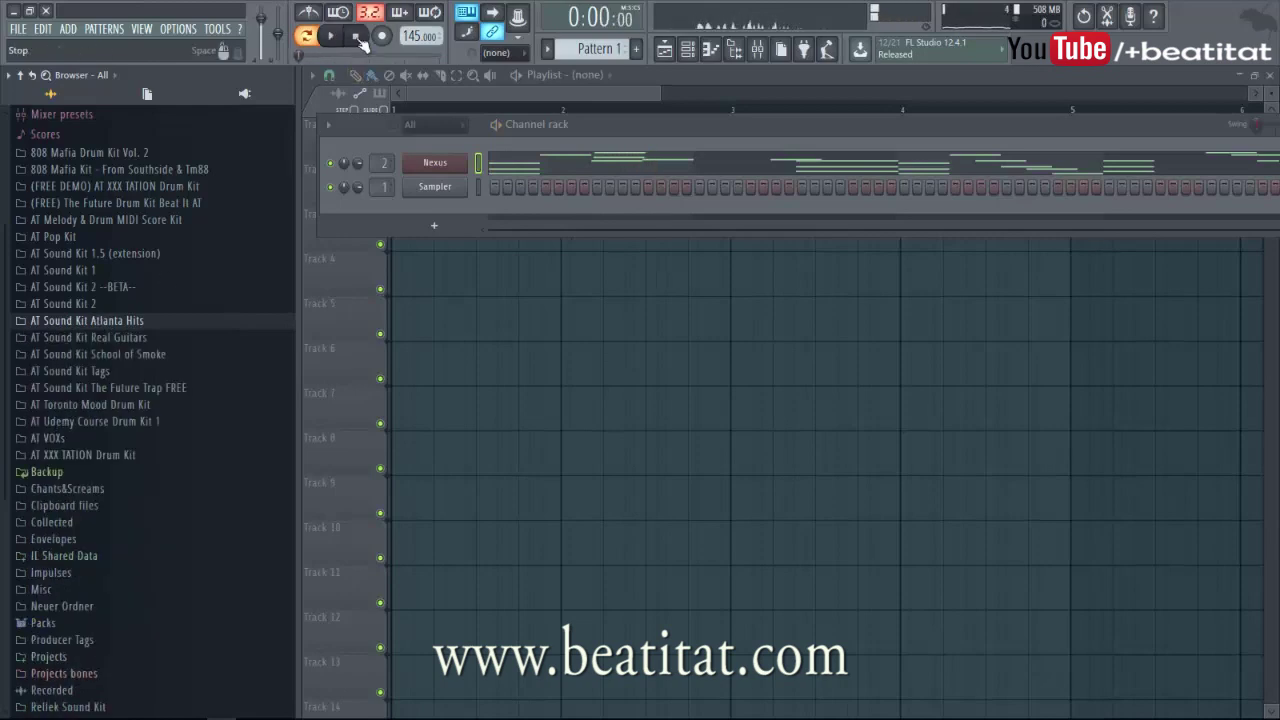
left_click_drag(632, 135, 626, 131)
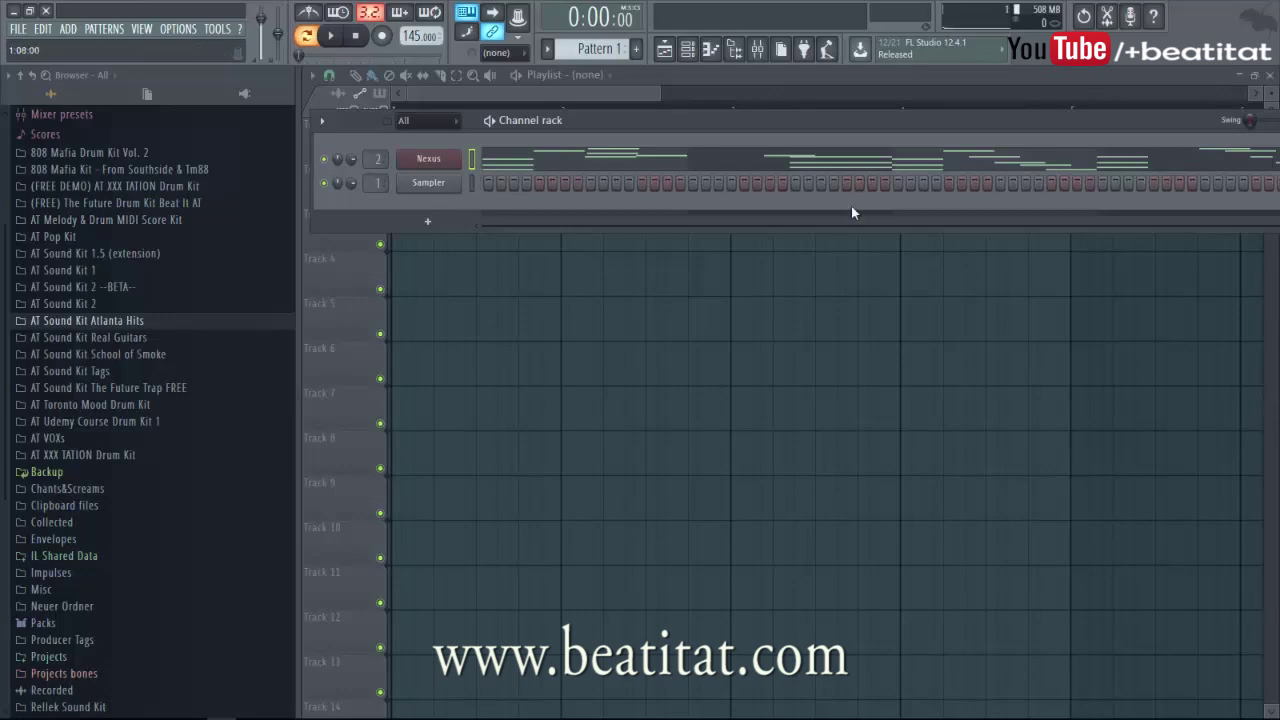
- Bring the mixer back up to review the Piano track's effect slots
left_click(757, 48)
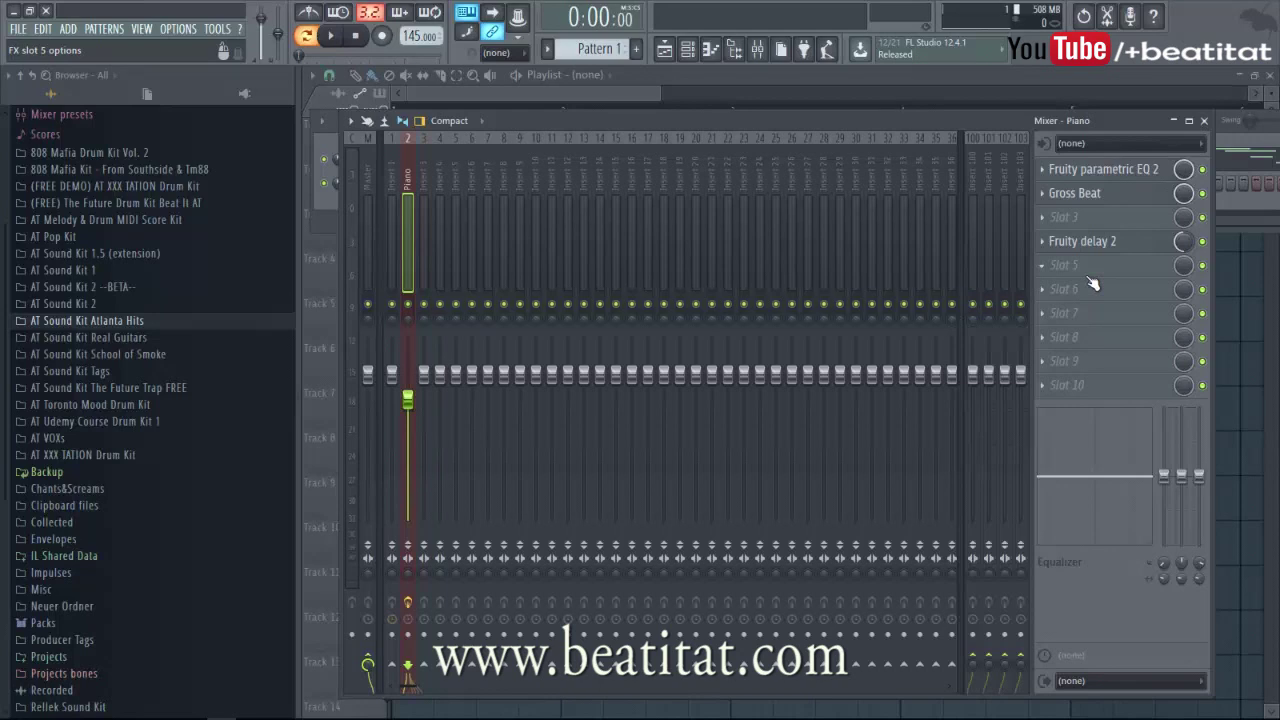
left_click(1205, 121)
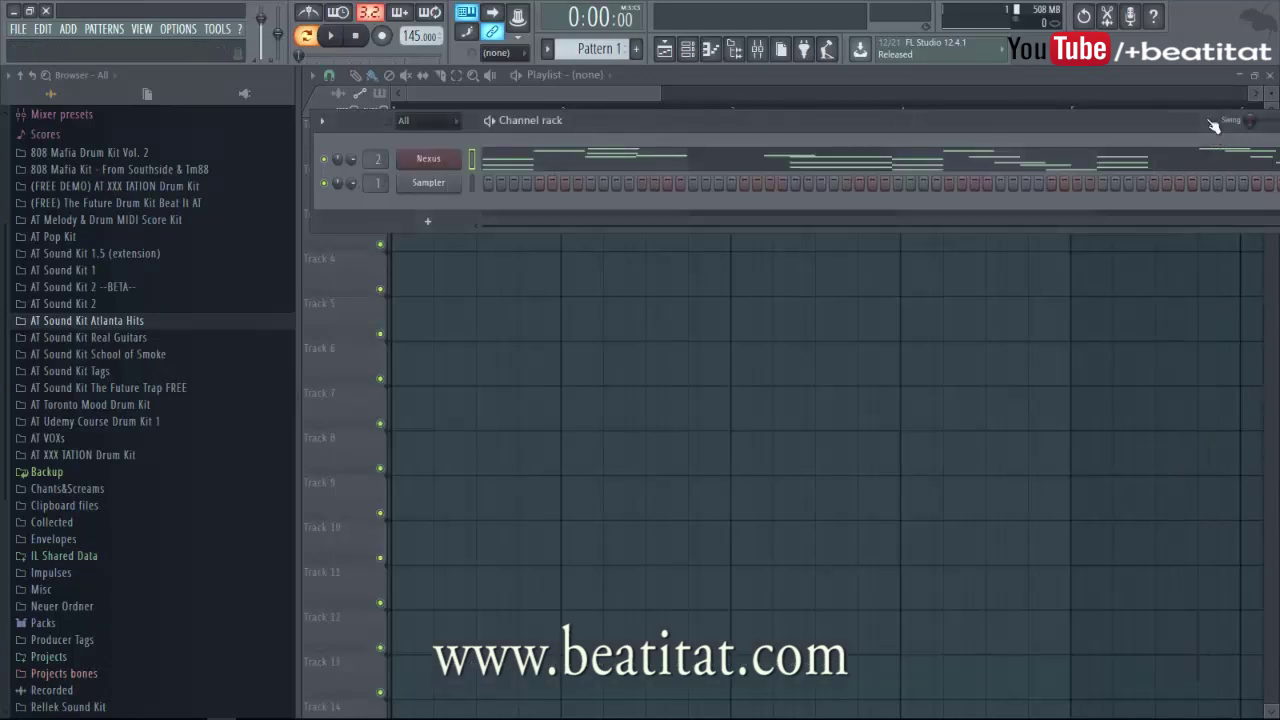
left_click(758, 50)
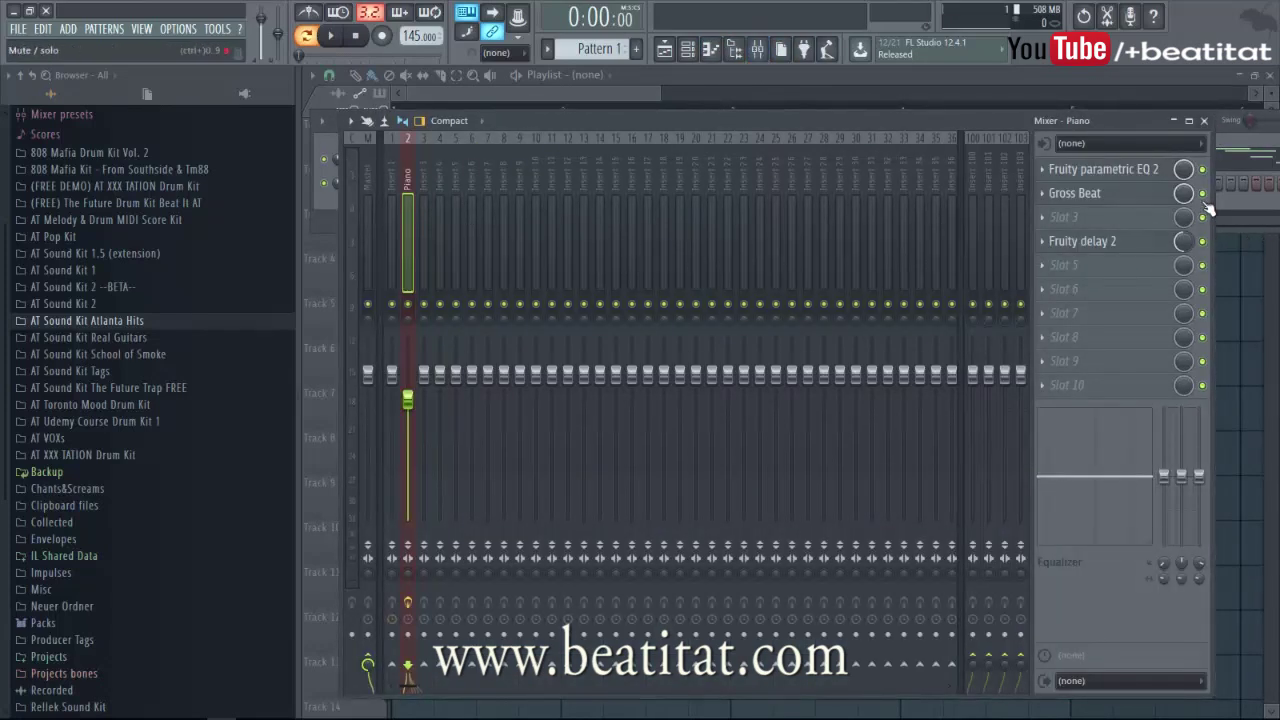
- Compare the Piano track's sound with Gross Beat and Fruity Delay 2 bypassed and re-enabled during playback
left_click(1203, 242)
key("space")
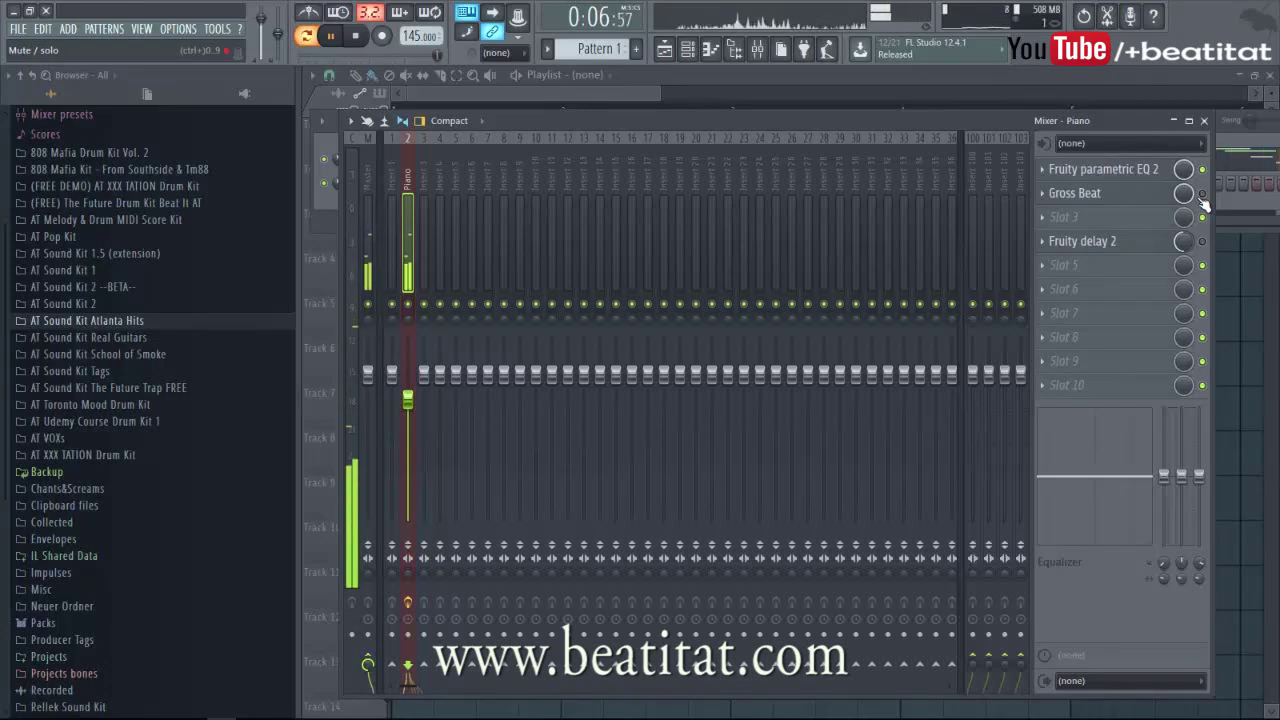
left_click(1202, 241)
left_click(1084, 286)
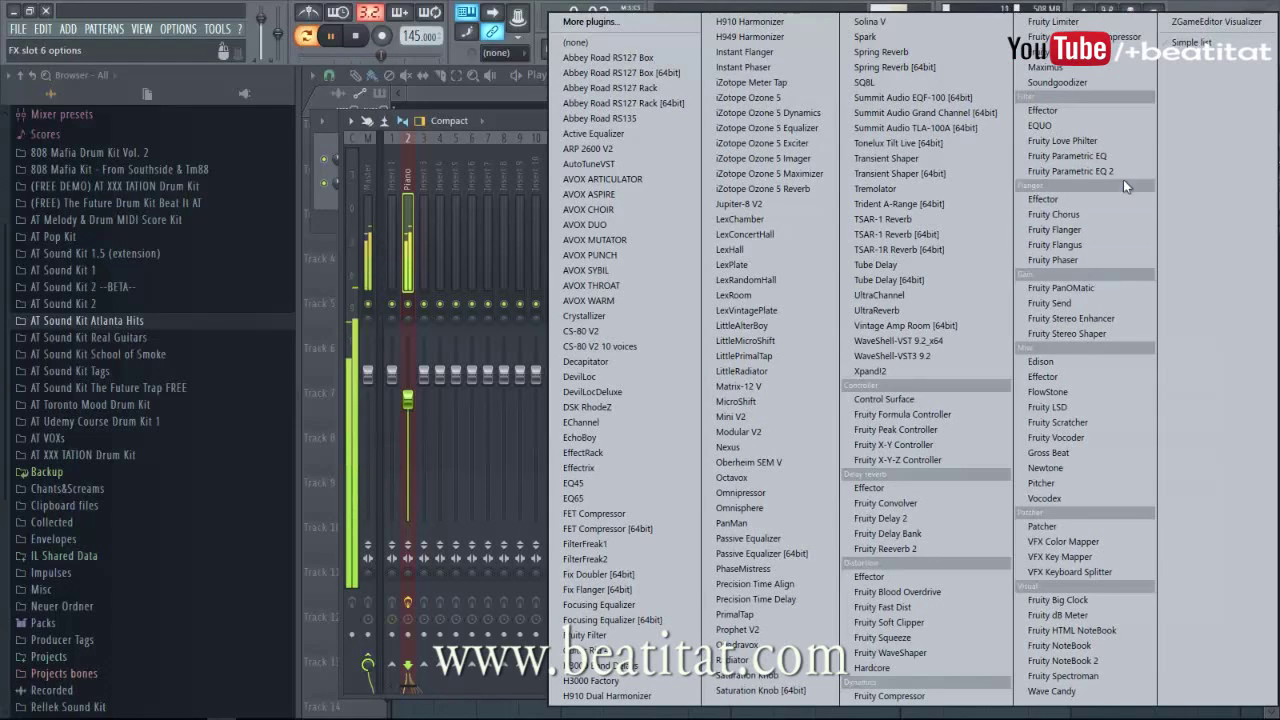
key("space")
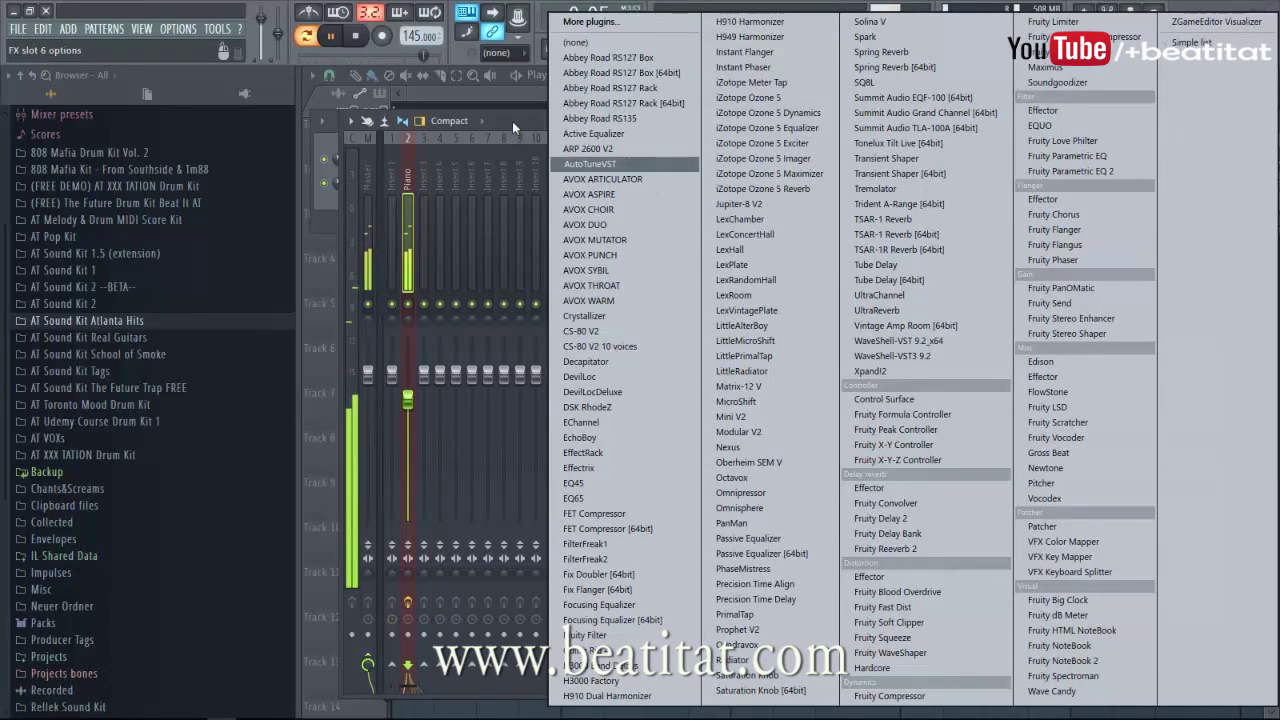
key("Escape")
- Load Fruity Chorus into effect slot 5 of the Piano track, audition it during playback and close the mixer
left_click(1062, 273)
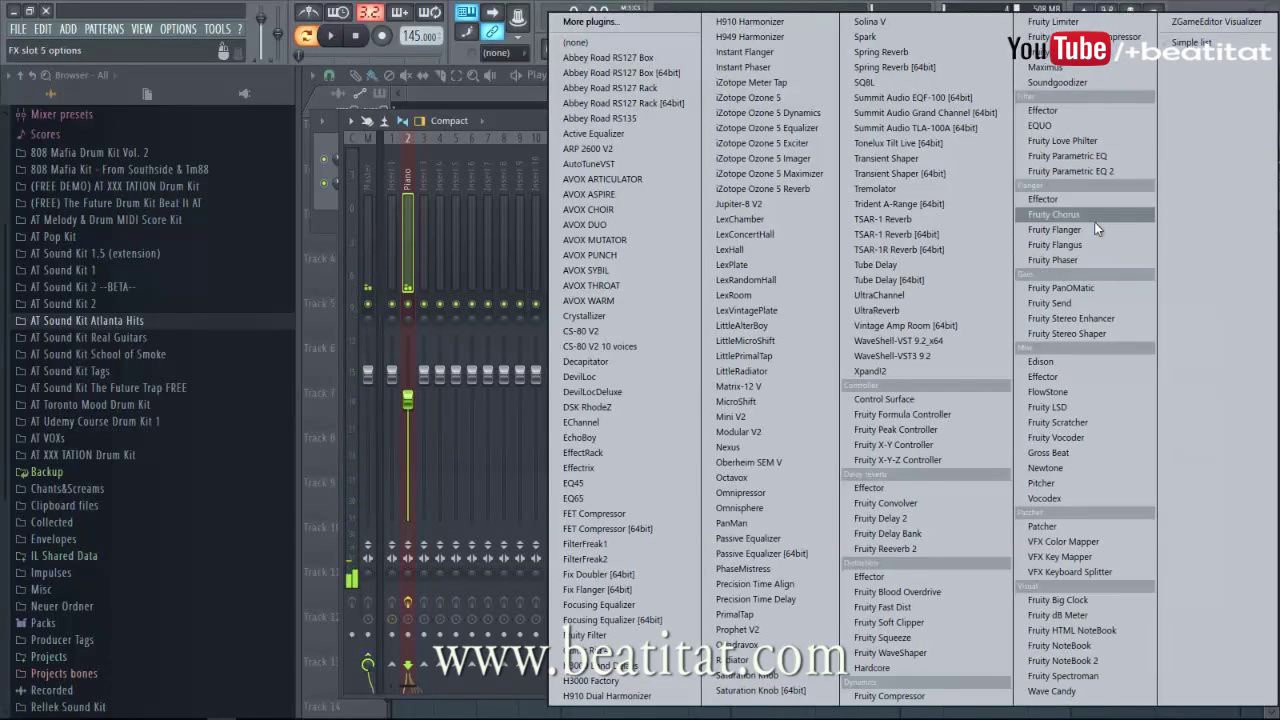
left_click(1103, 210)
key("space")
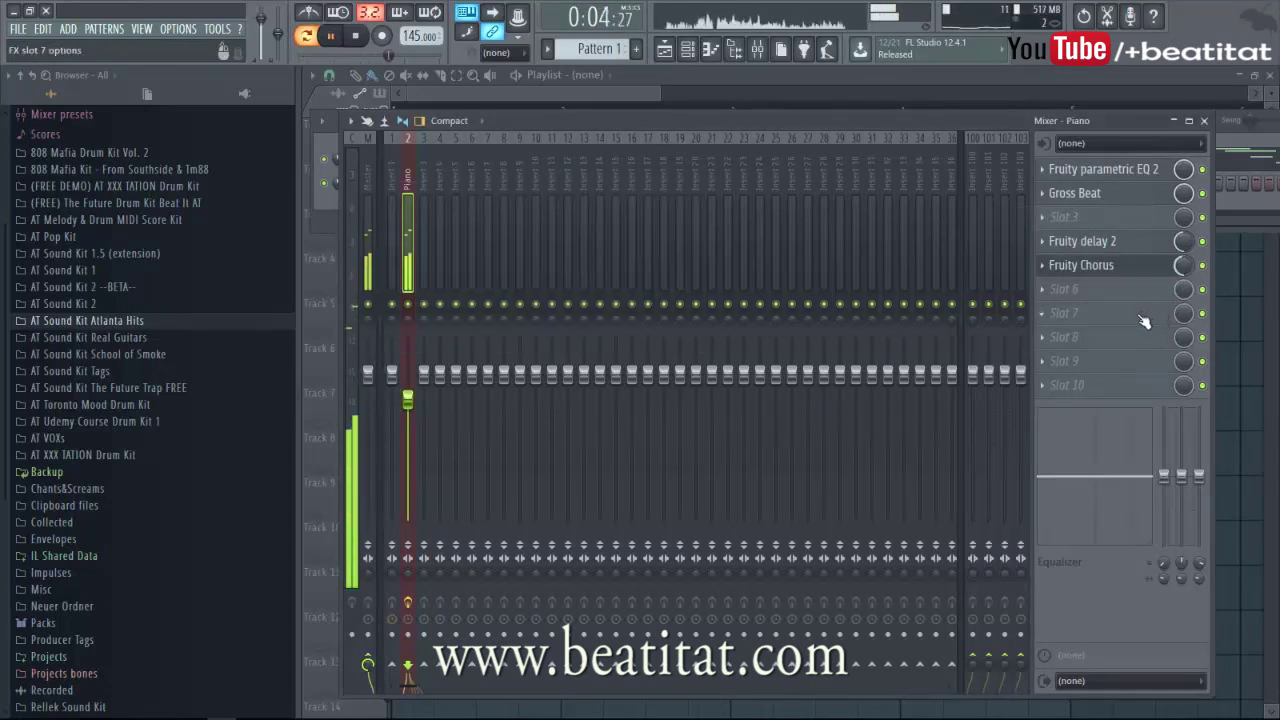
left_click(1204, 121)
key("space")
left_click(764, 191)
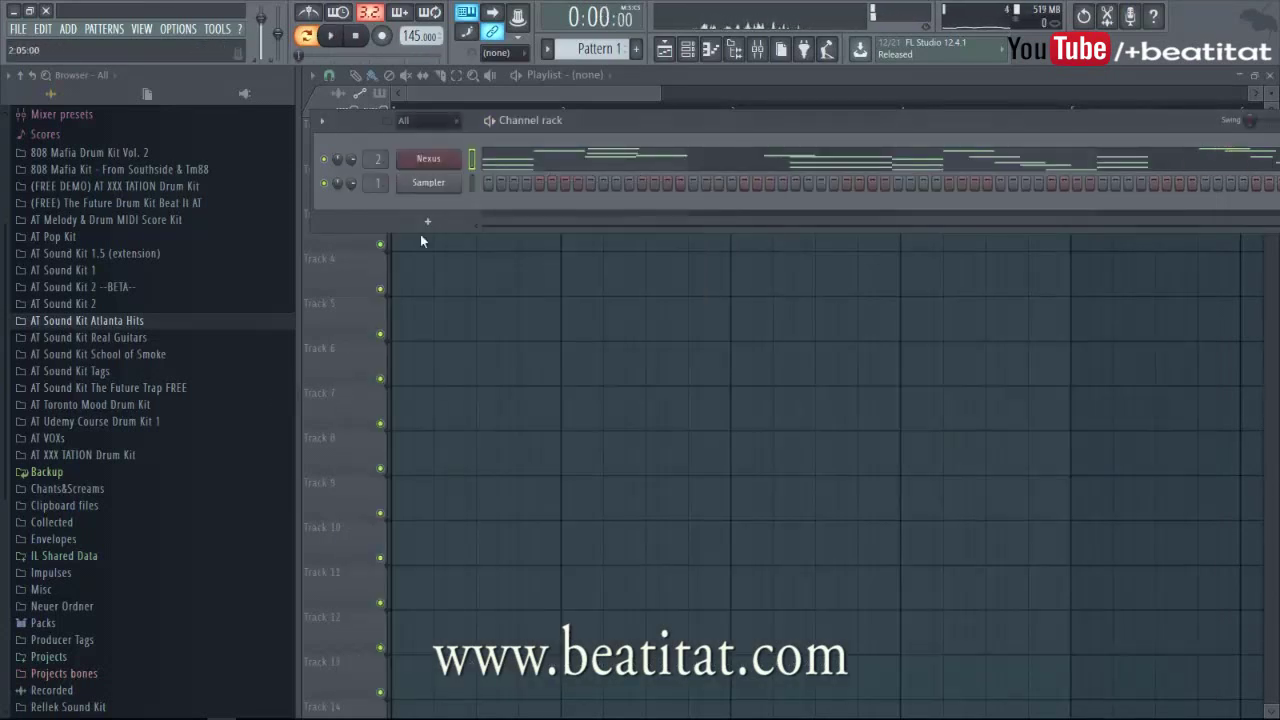
- Expand the AT Sound Kit 2 folder in the browser and preview the samples in its Snaps folder
left_click(112, 305)
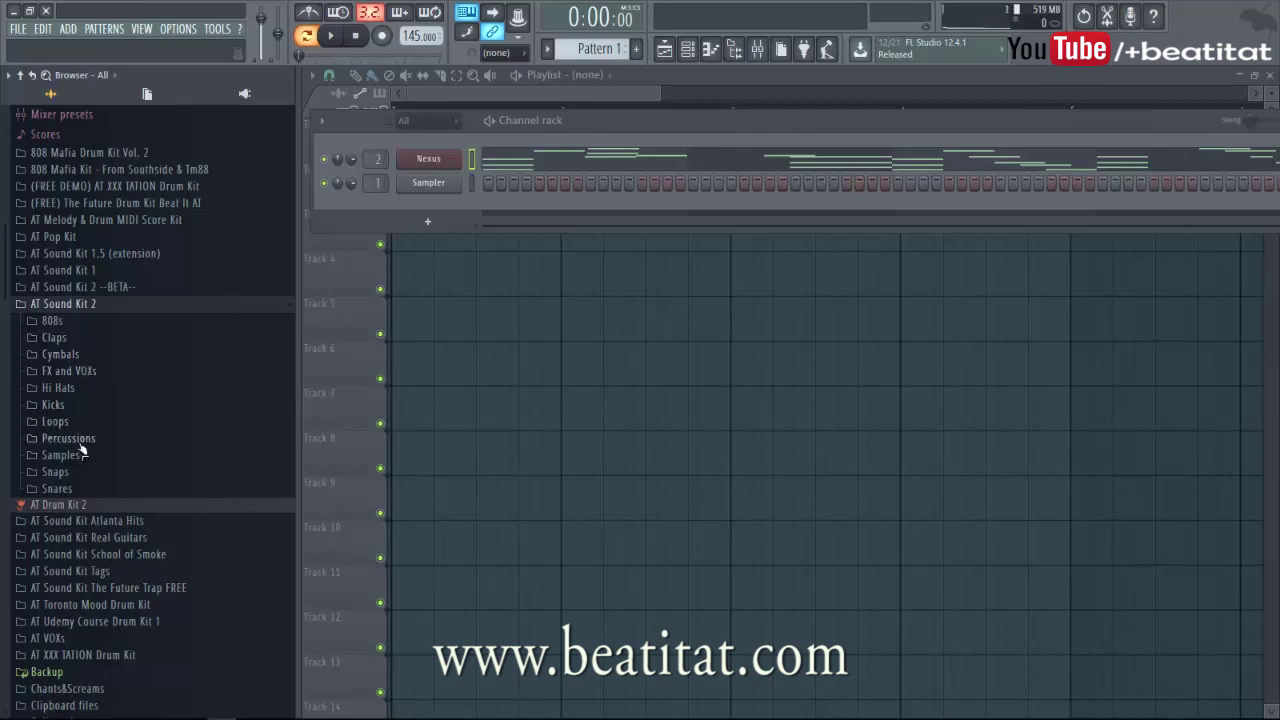
left_click(55, 472)
left_click(70, 488)
left_click(85, 518)
key("Up")
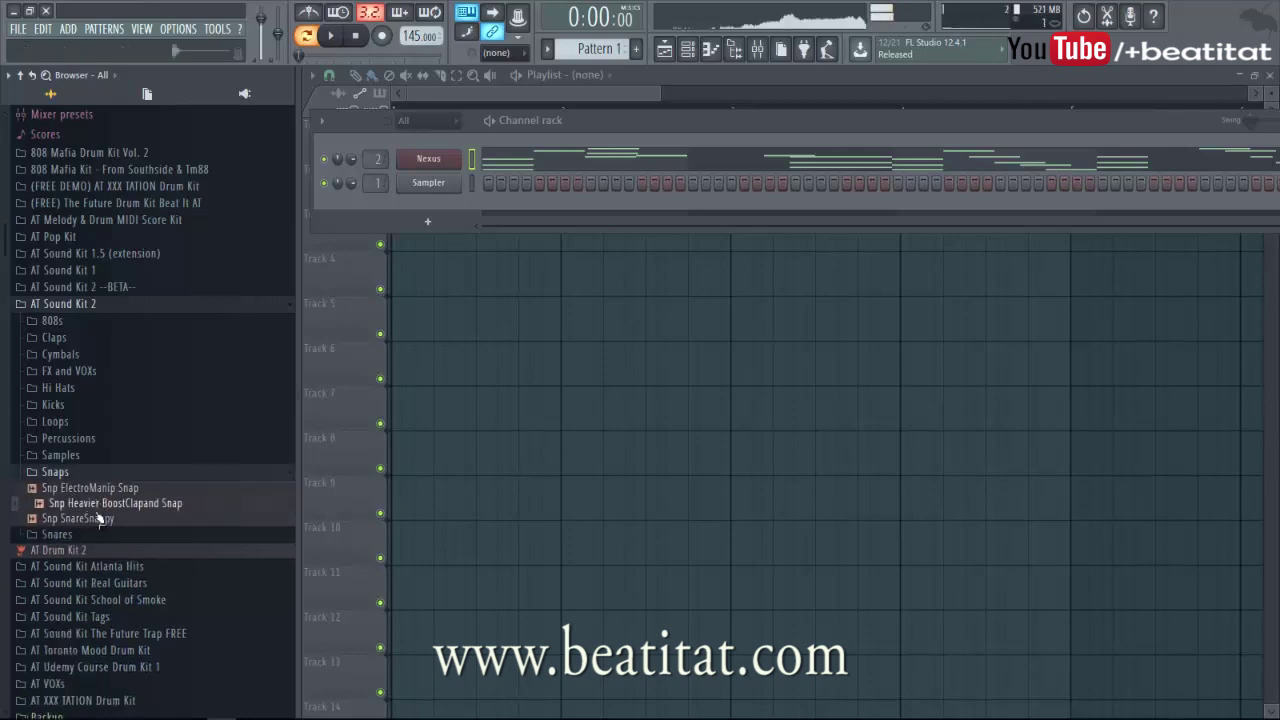
- Preview samples in the Snares folder and add Snr PoppyTrap as a new channel in the channel rack
left_click(57, 534)
key("Down")
key("Down")
key("Down")
key("Down")
key("Down")
left_click_drag(145, 652, 432, 206)
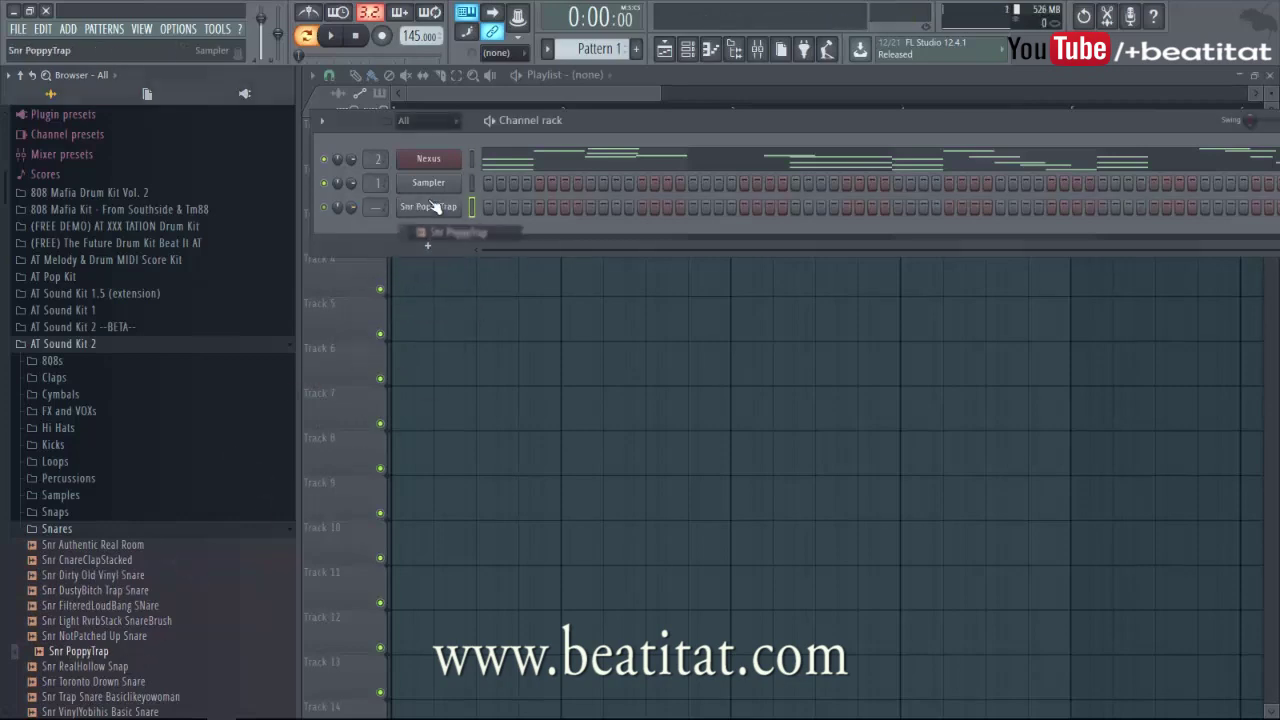
- Program Snr PoppyTrap hits on steps 9, 15, 25, 41, 57, 61 and 63, auditioning the pattern and collapsing the Snares folder
left_click(668, 209)
left_click(793, 207)
left_click(999, 208)
left_click(1207, 209)
left_click_drag(1016, 120, 893, 133)
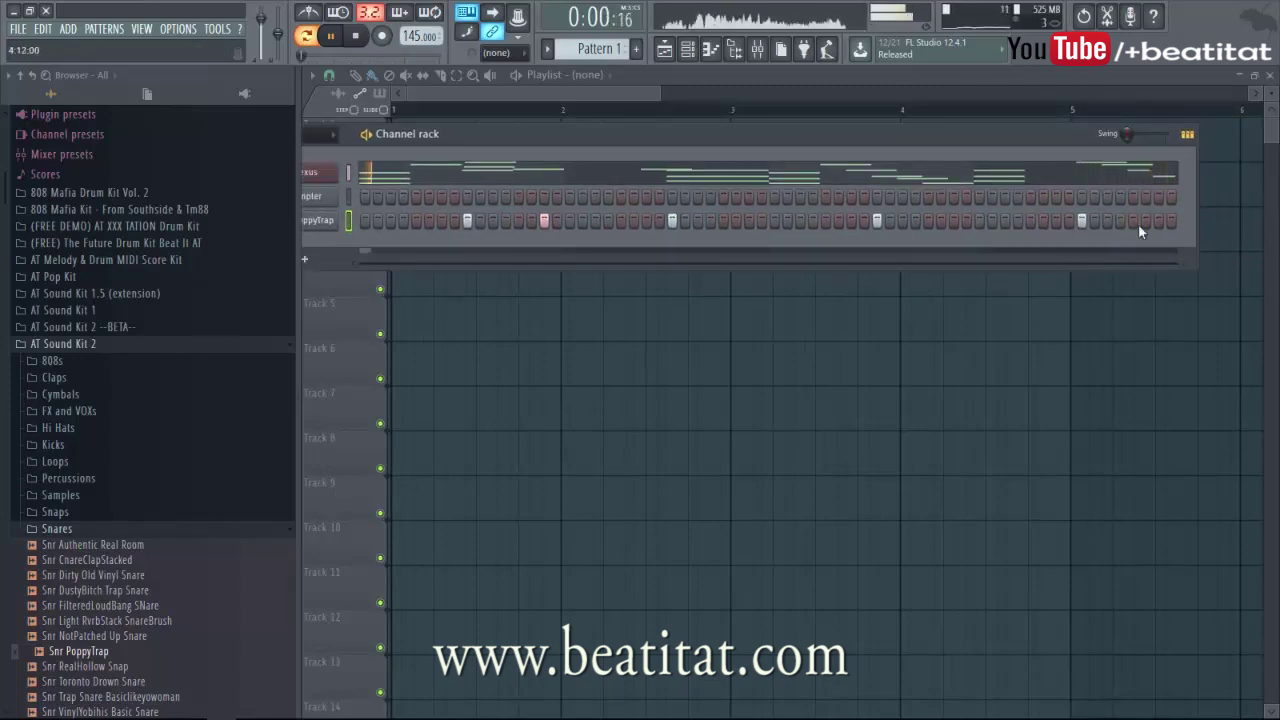
left_click(1135, 221)
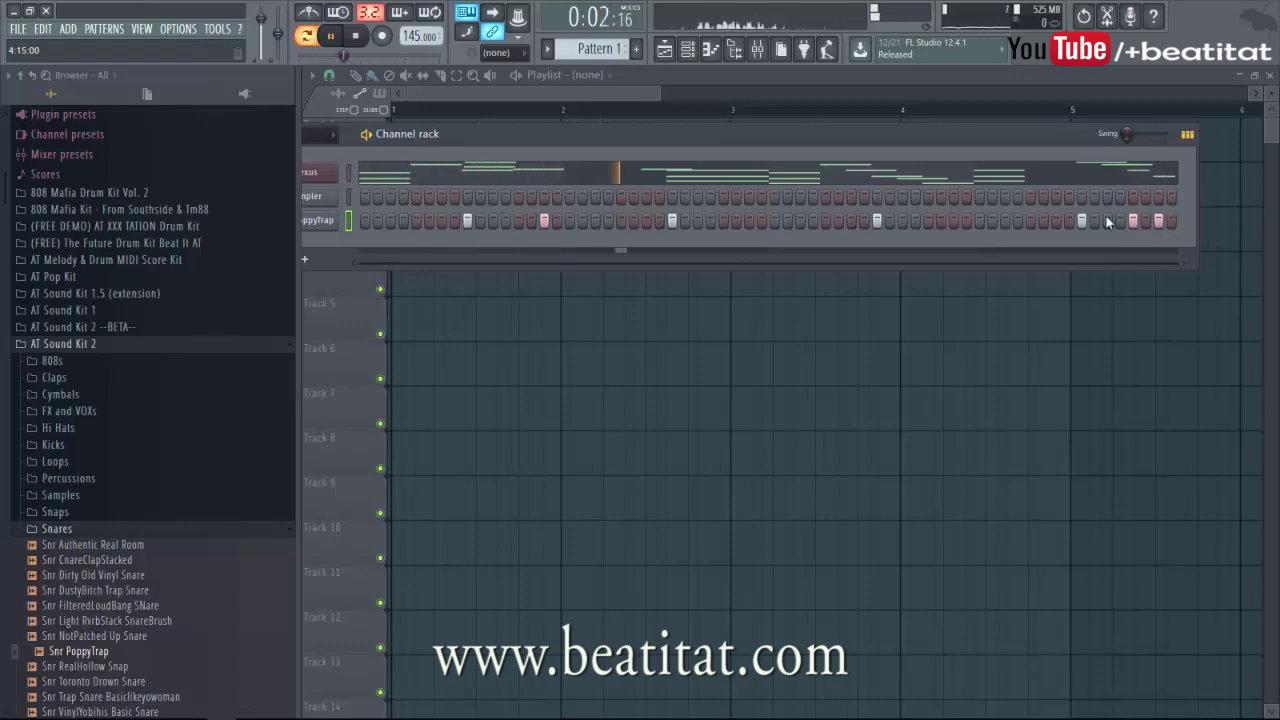
left_click_drag(683, 140, 822, 128)
left_click(57, 528)
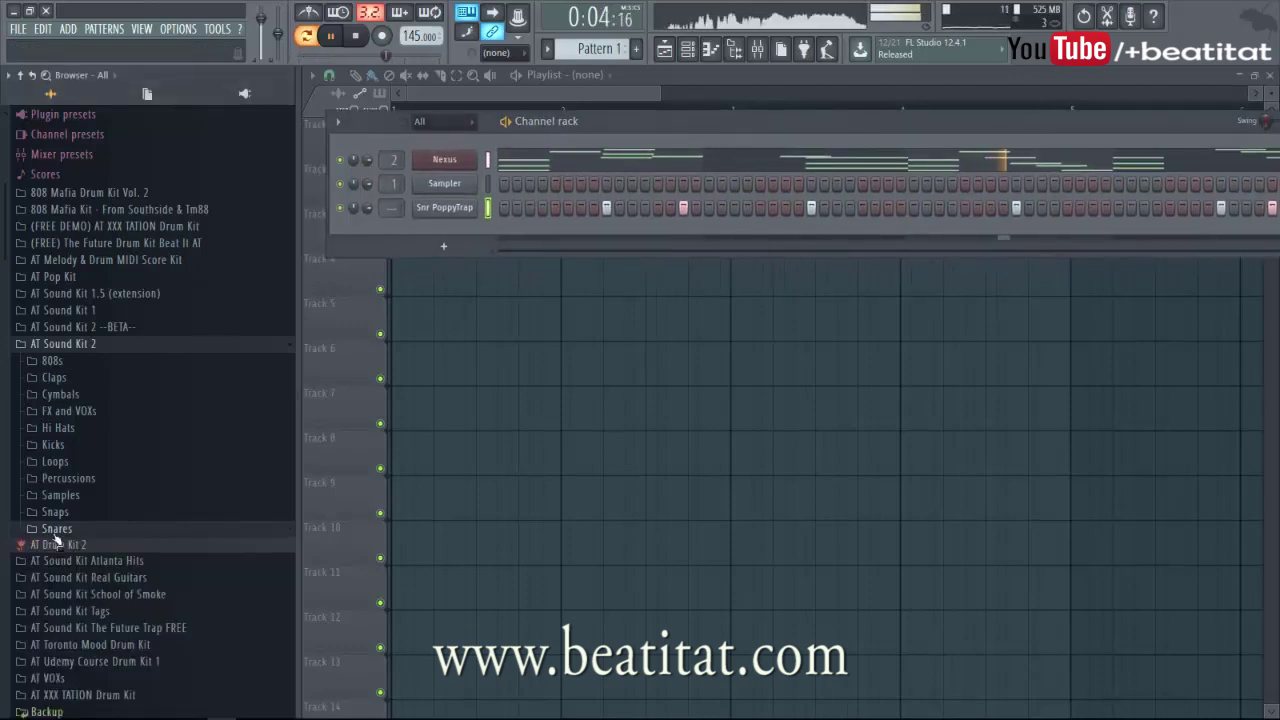
left_click_drag(881, 125, 808, 125)
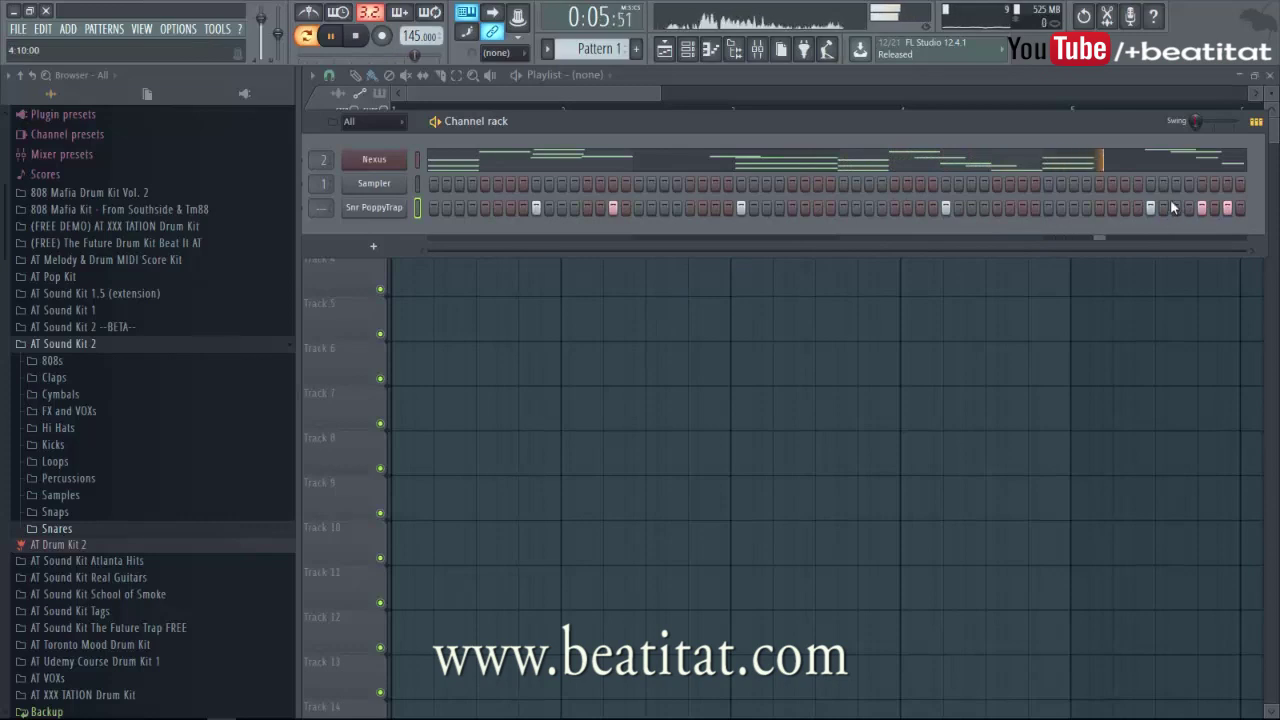
key("space")
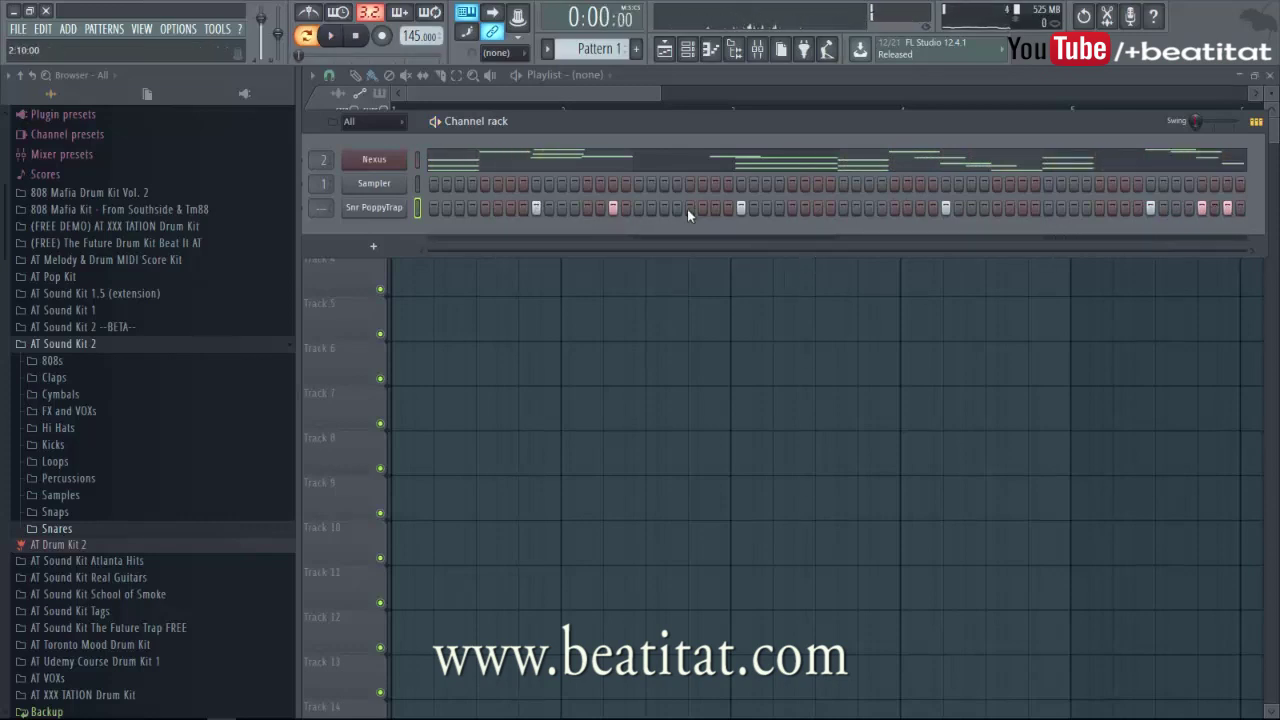
- Preview the samples in the Kicks folder, add Kck ThumpMainKick as a new channel and place a hit on step 1
left_click(92, 446)
left_click(96, 476)
left_click(108, 460)
left_click(107, 507)
left_click(110, 522)
left_click(112, 537)
left_click(108, 552)
left_click(106, 582)
left_click(108, 568)
left_click(110, 584)
left_click_drag(110, 584, 434, 237)
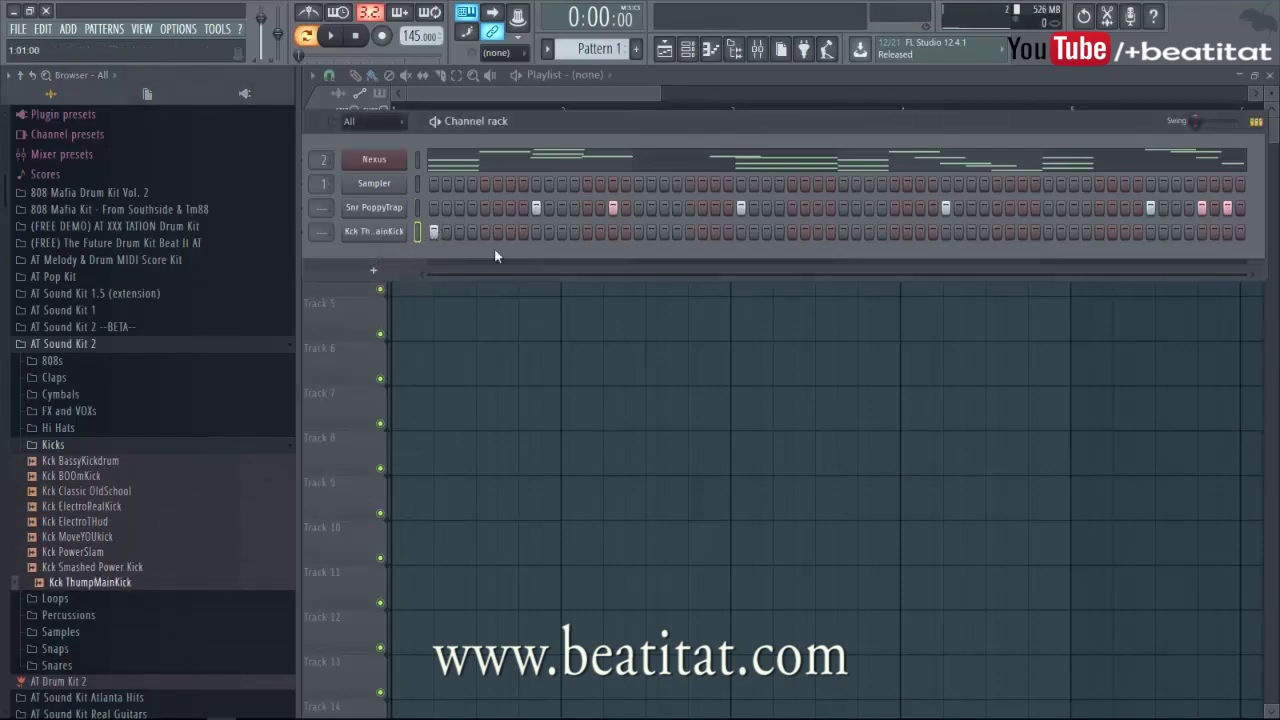
- Turn on Normalize in the Kck ThumpMainKick channel settings, audition the kick with the pattern and close the settings
key("space")
left_click(374, 231)
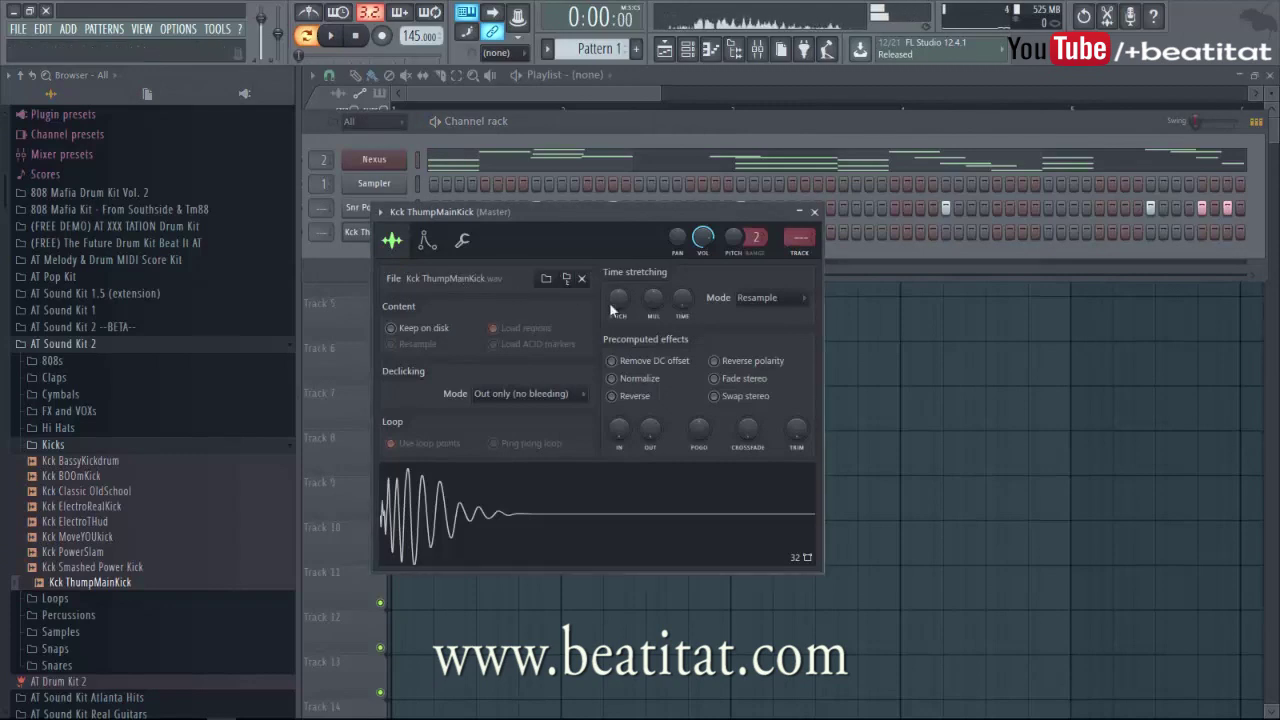
left_click(625, 383)
key("space")
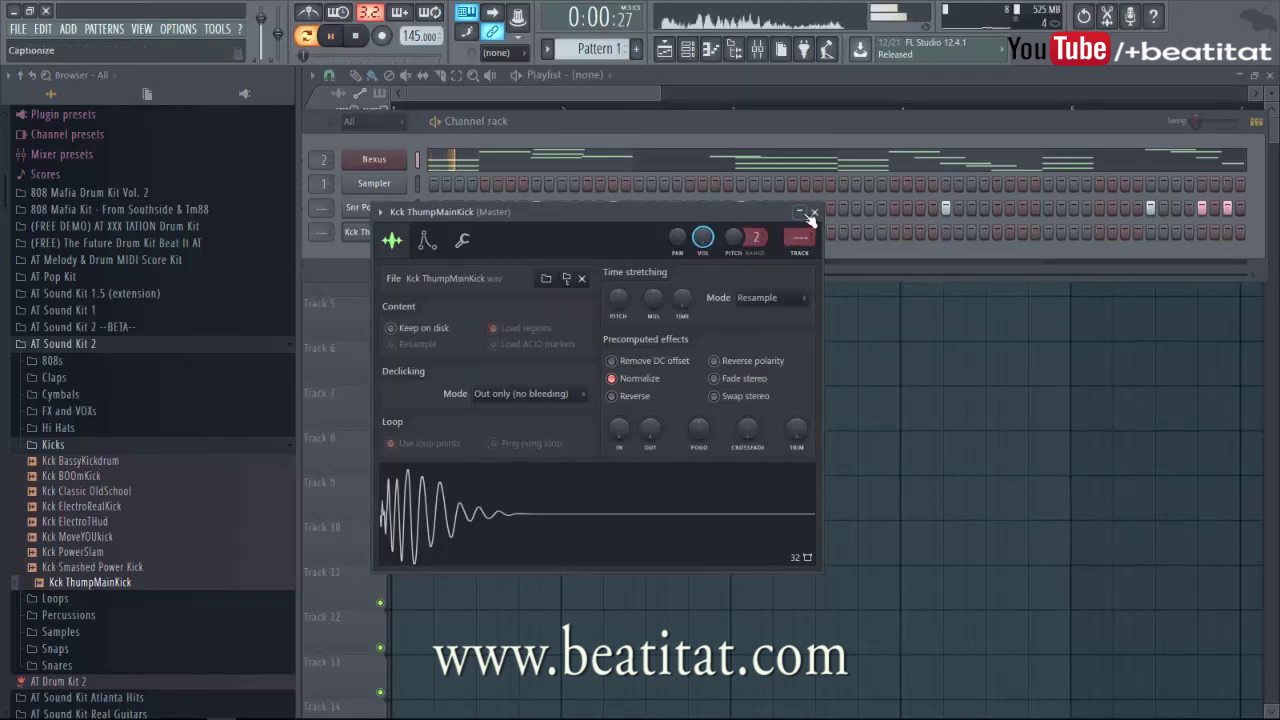
left_click(814, 212)
key("space")
- Try out kick placements during playback and program hits on steps 31, 33, 39, 53 and 56
key("space")
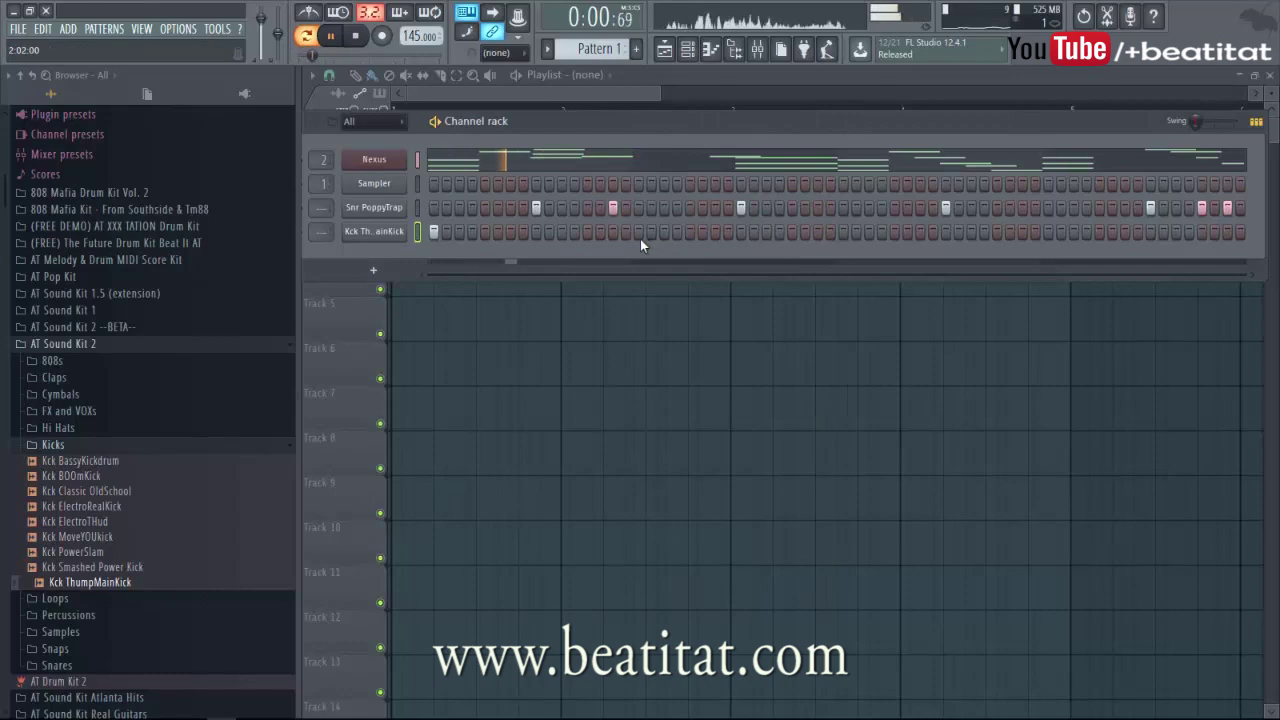
left_click(639, 233)
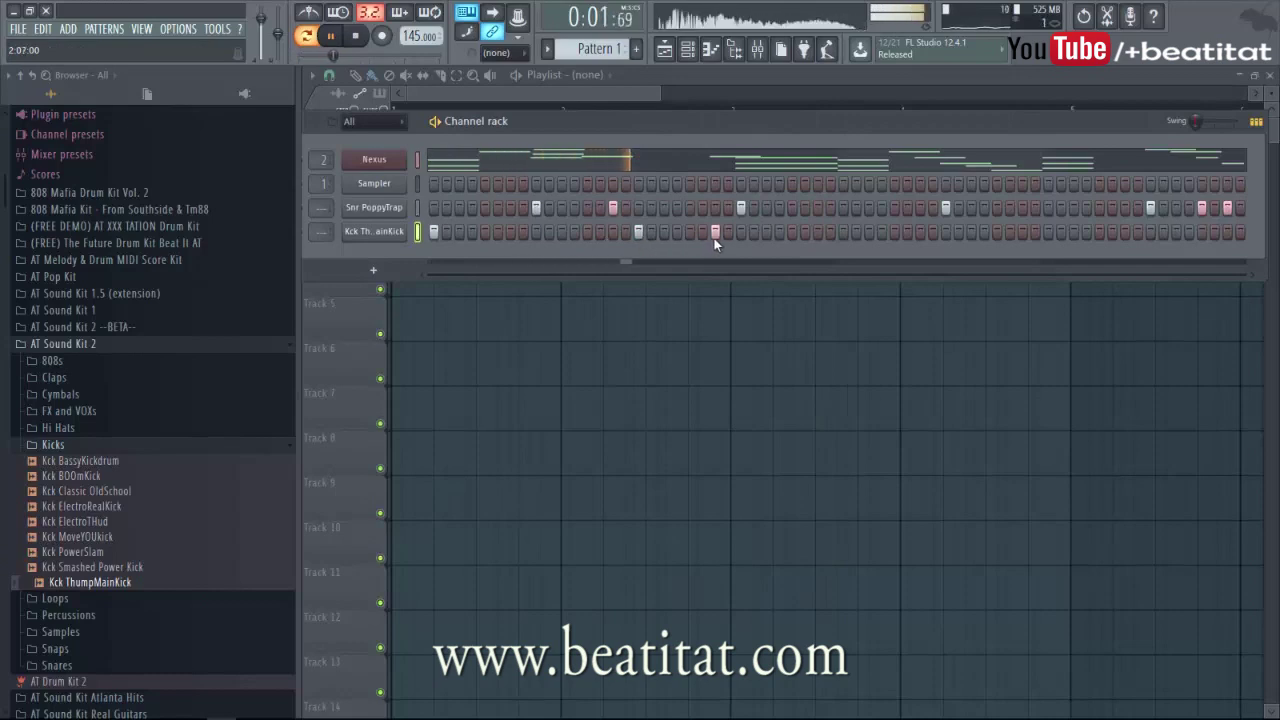
left_click(638, 232)
left_click(689, 232)
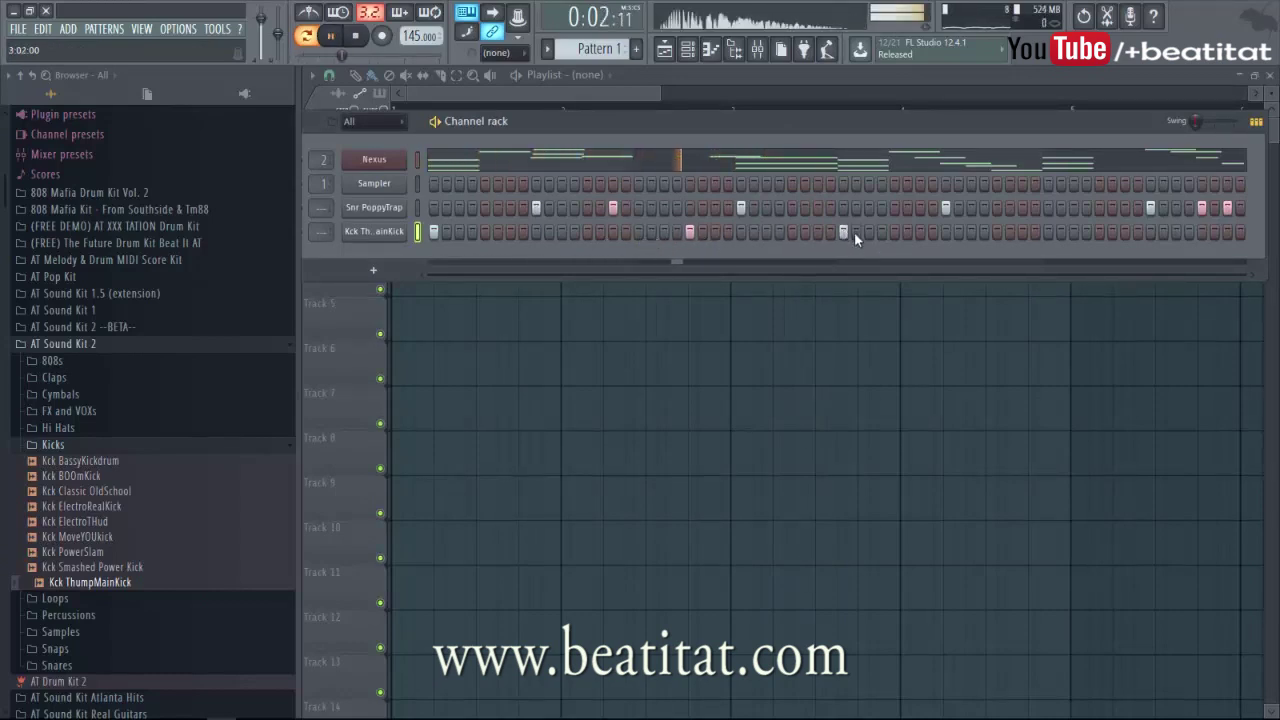
left_click(843, 231)
key("space")
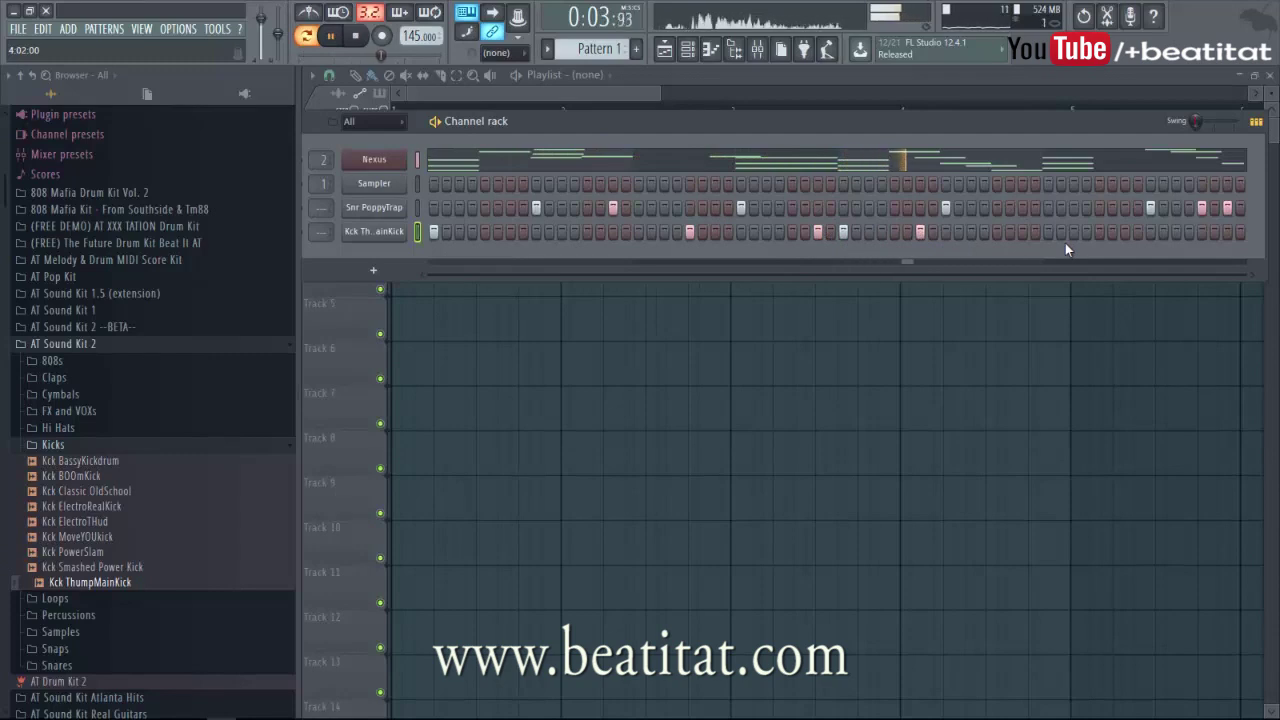
left_click(1188, 231)
left_click(1176, 231)
left_click(1137, 231)
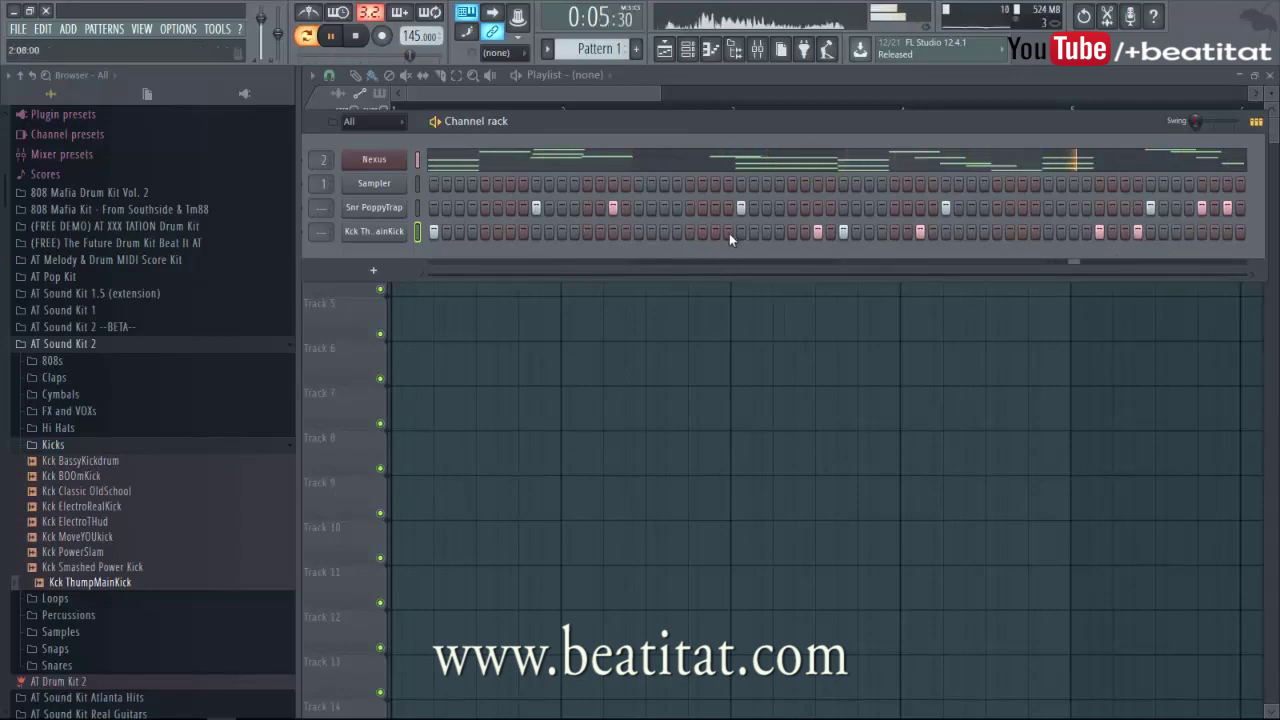
- Open the Kck ThumpMainKick notes in the piano roll, hide the browser and bring the pattern's start and C5 row into view
right_click(400, 229)
left_click(430, 234)
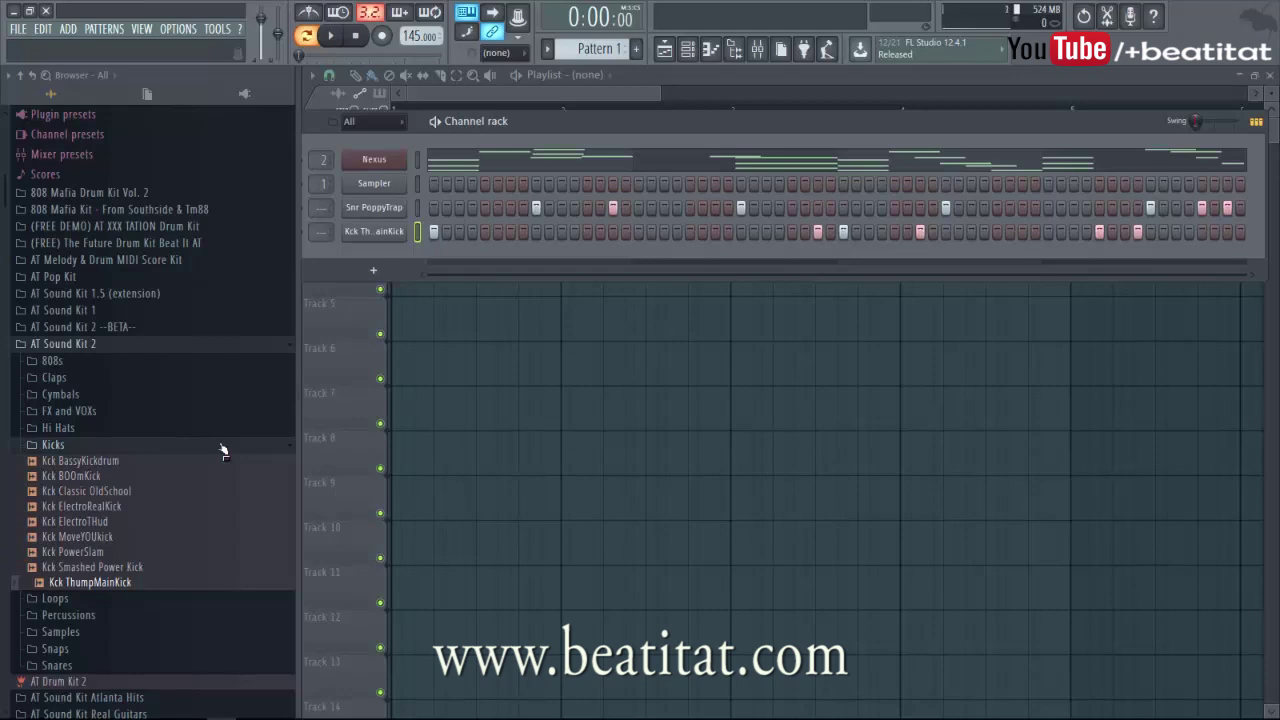
right_click(398, 230)
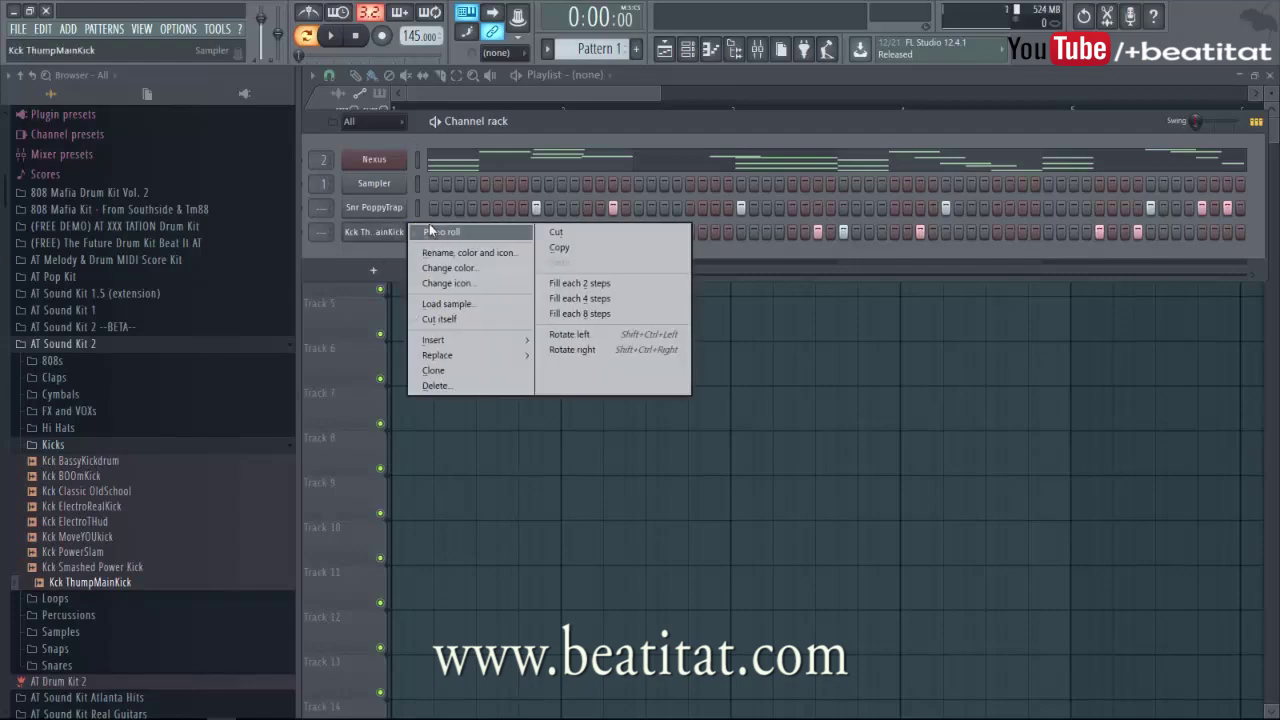
left_click(429, 224)
left_click_drag(492, 86, 785, 80)
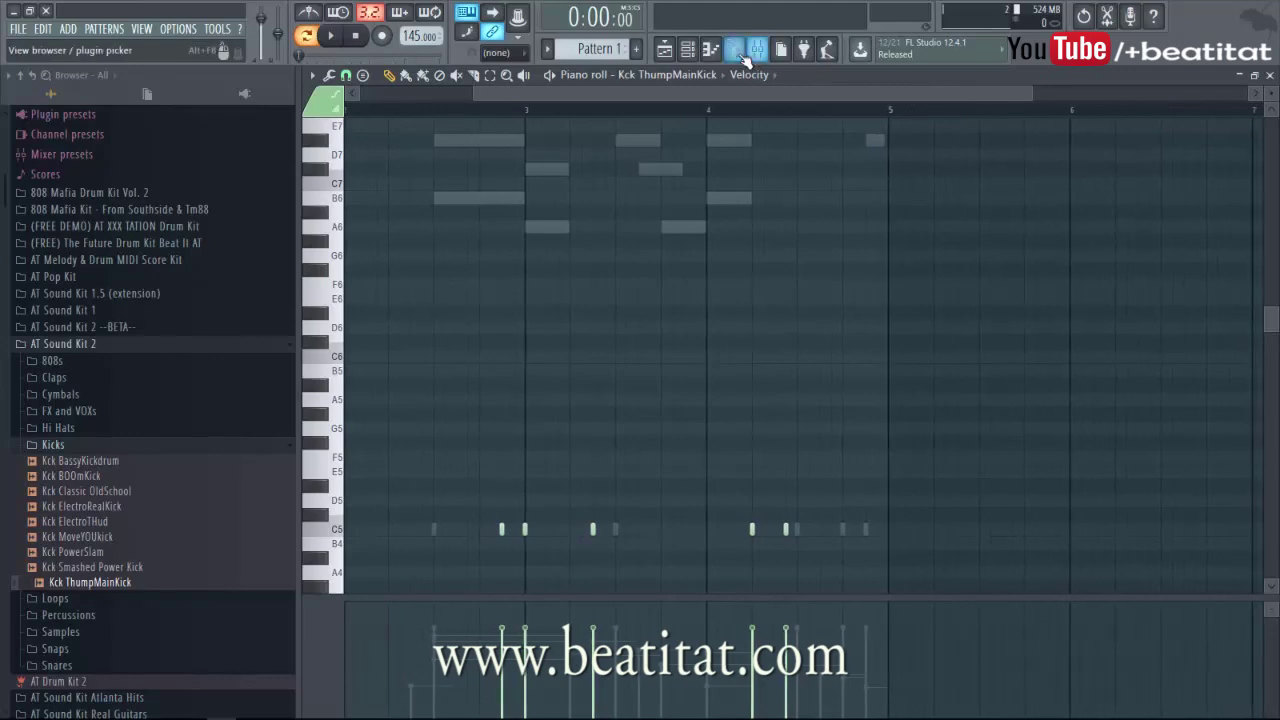
left_click(741, 56)
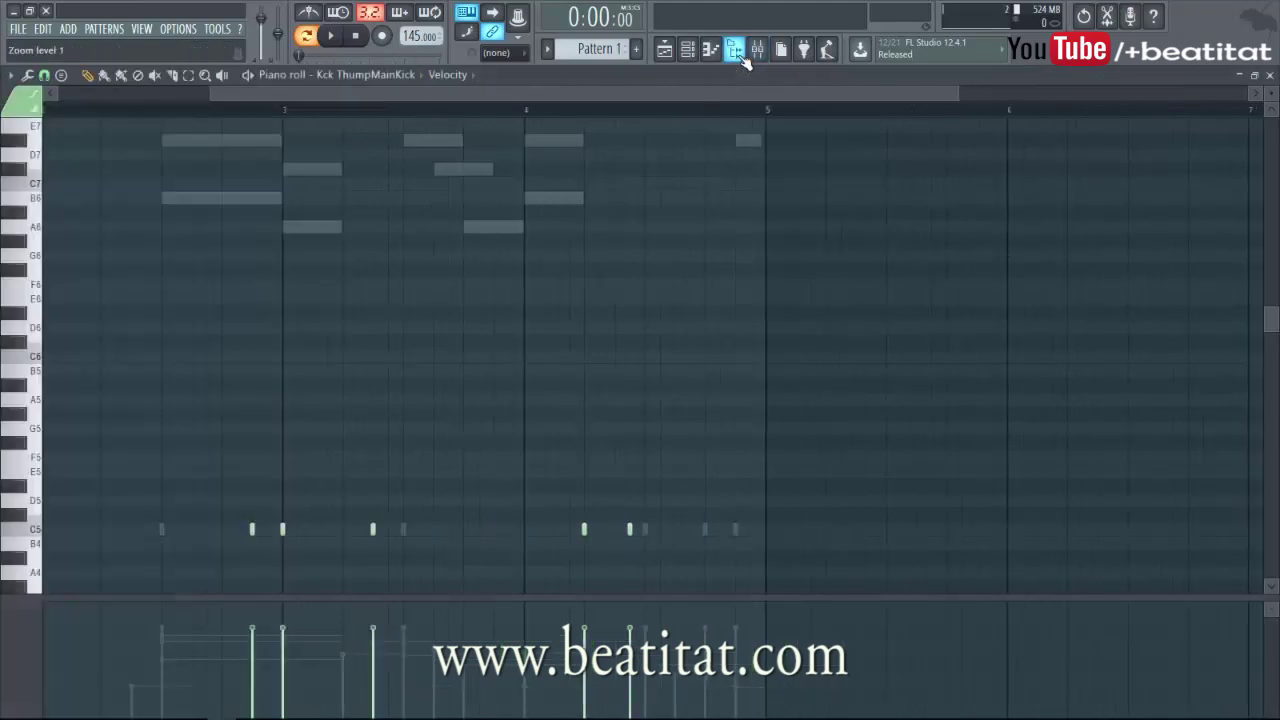
left_click_drag(602, 97, 380, 98)
scroll(483, 230, "down", 3)
- During playback, rework the bar 4 kicks into a three-note C5 roll just before mid-bar and one hit near the bar's end
key("space")
left_click(451, 106)
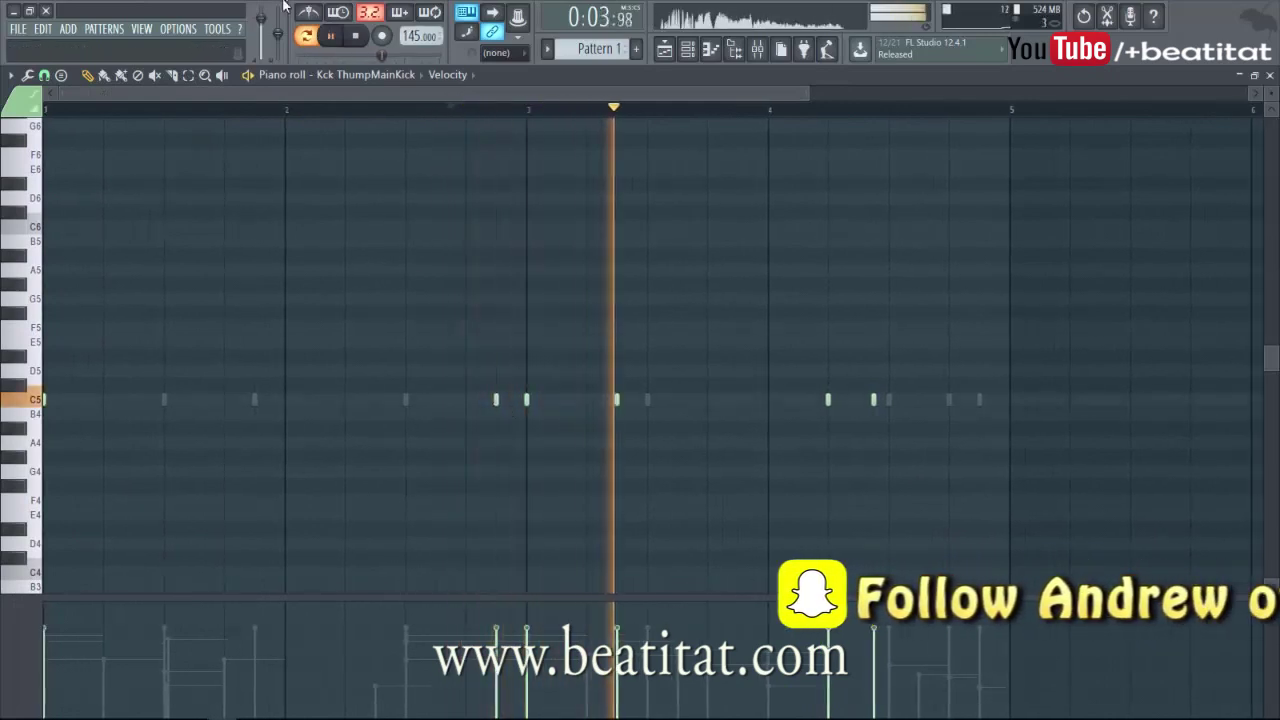
left_click(358, 38)
key("space")
left_click(372, 400)
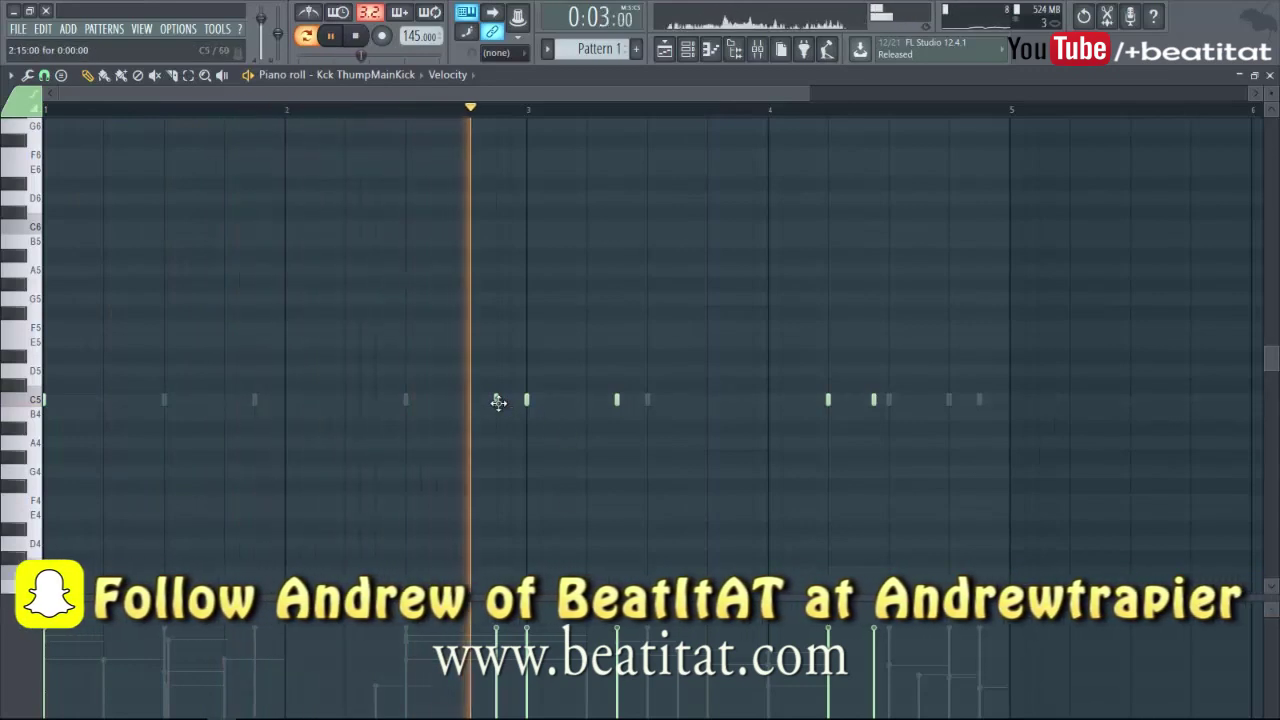
left_click(401, 400)
left_click_drag(401, 400, 864, 401)
left_click(868, 401)
left_click(880, 402)
left_click(957, 401)
left_click_drag(957, 407, 980, 406)
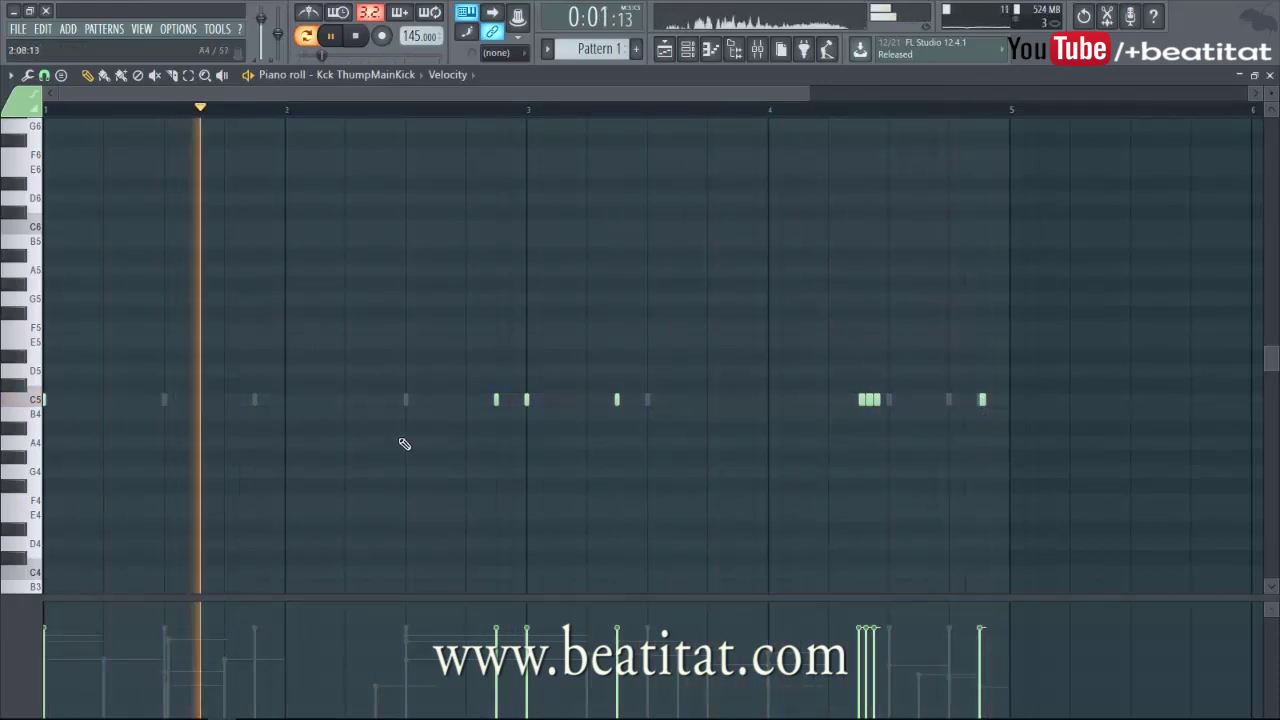
- Add a two-note kick roll and a single kick hit on C5 in the first half of bar 2
left_click(340, 402)
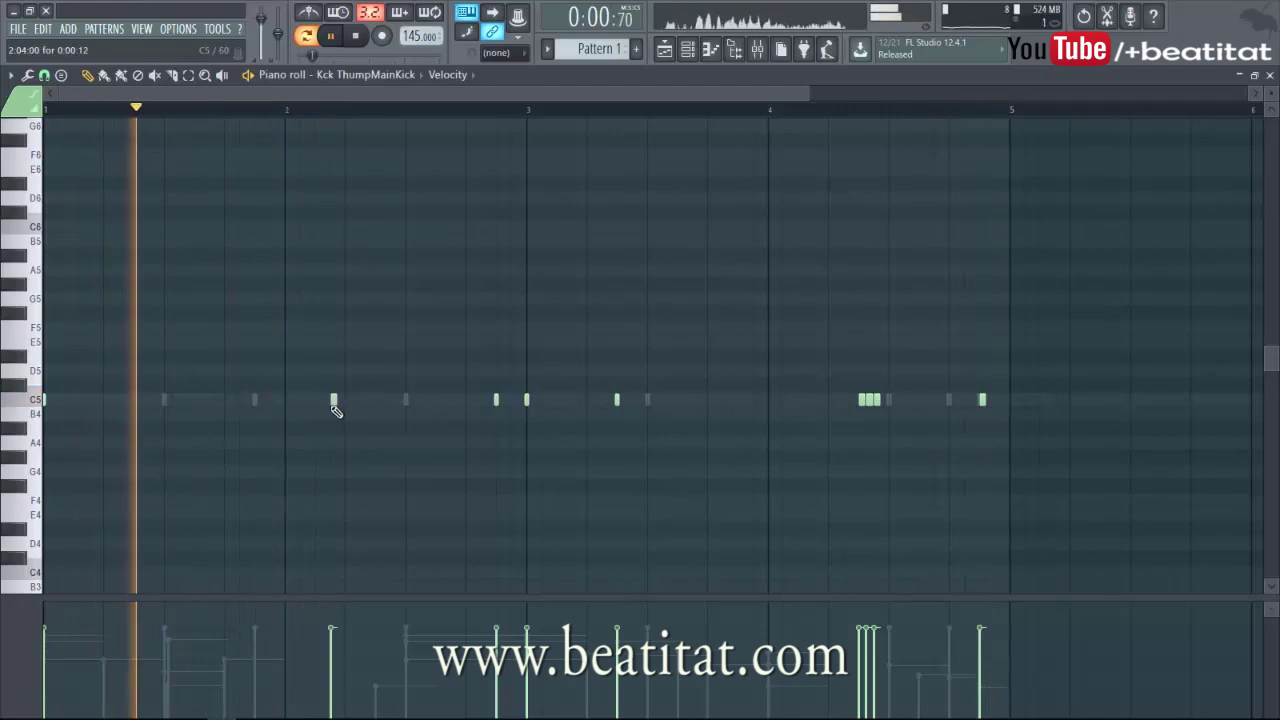
left_click(356, 402)
left_click(378, 401)
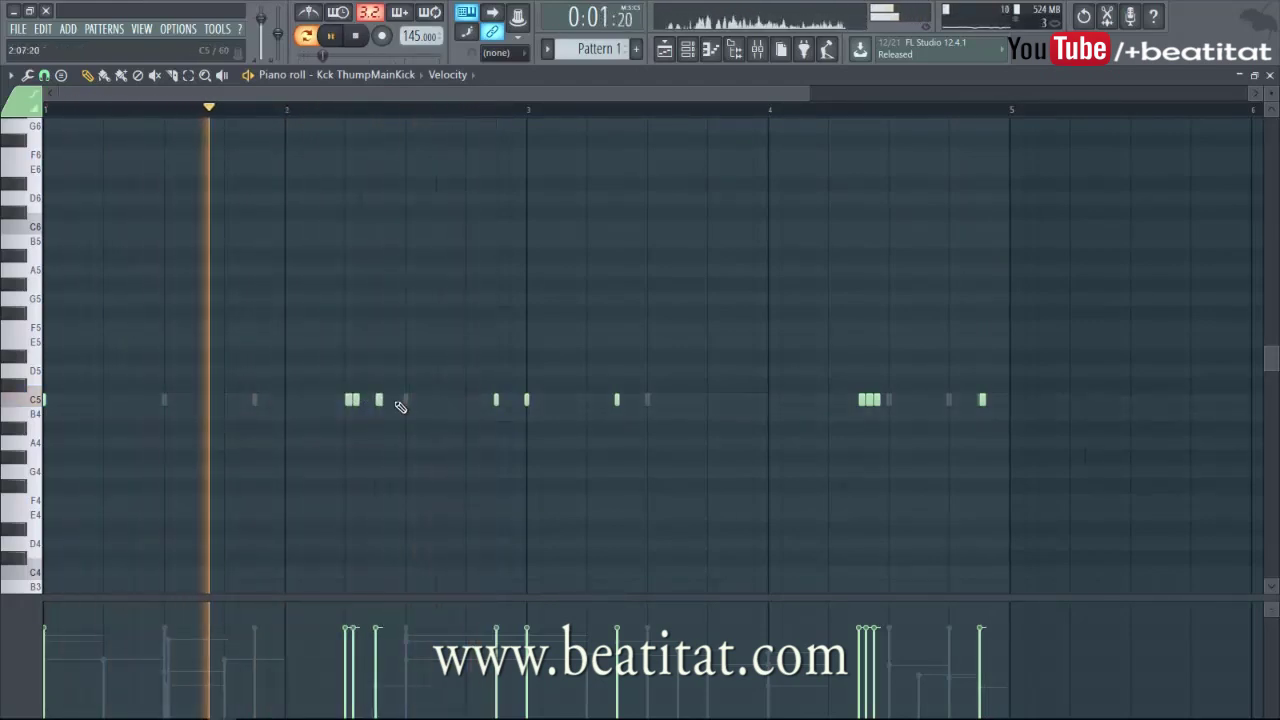
left_click(411, 403)
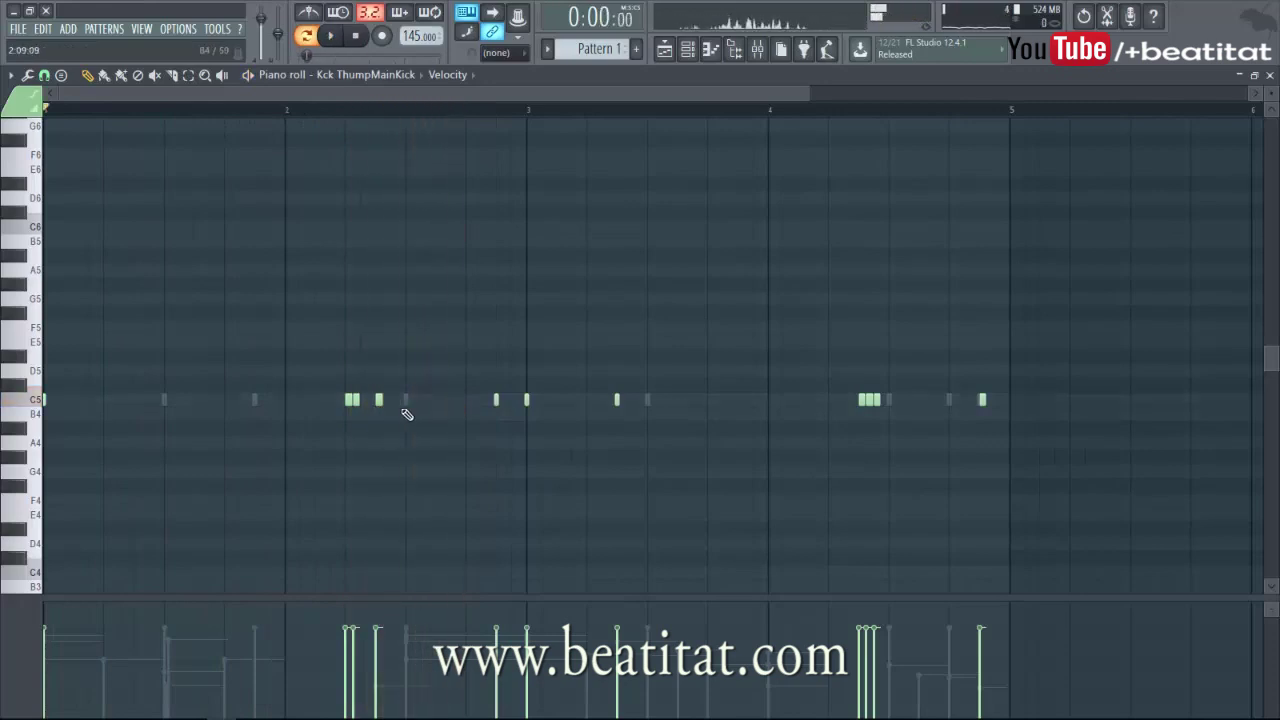
left_click_drag(421, 404, 447, 415)
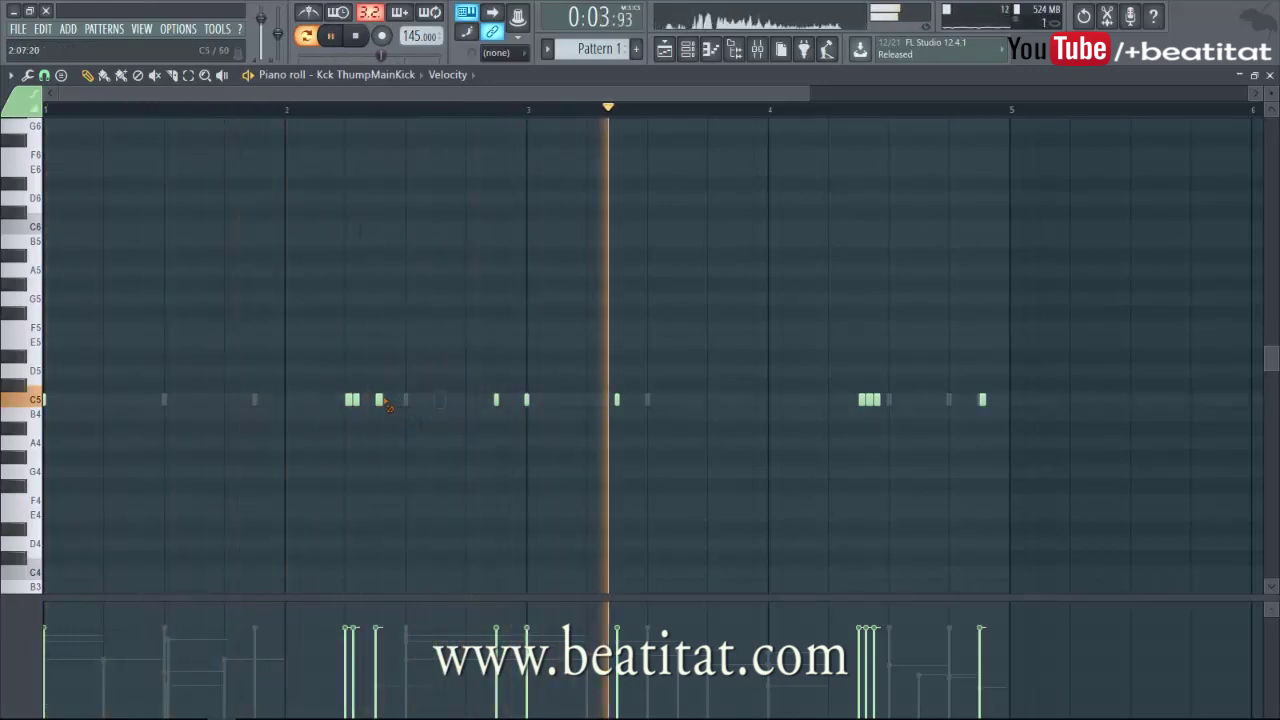
- Add kicks just before the middle of bar 2, then thin that group to three separate C5 hits while auditioning
key("space")
left_click(390, 399)
key("space")
left_click(381, 401)
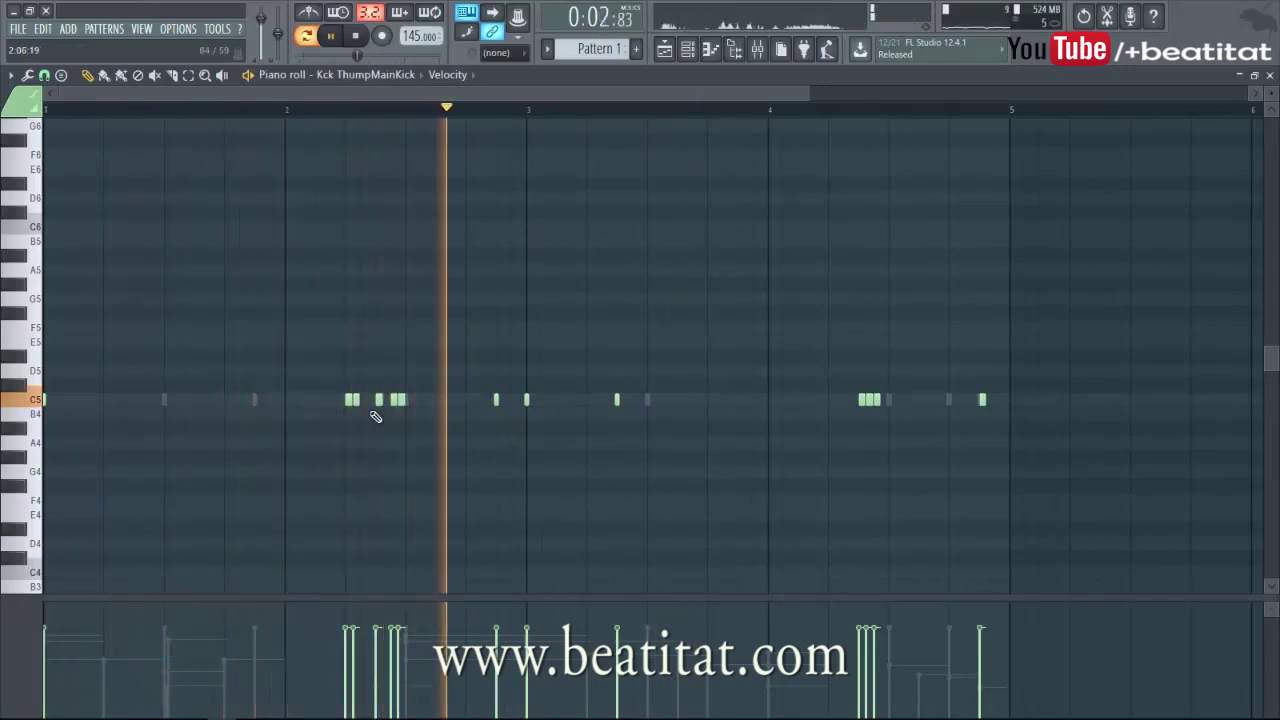
key("space")
right_click(349, 400)
right_click(356, 400)
key("space")
left_click_drag(400, 401, 348, 402)
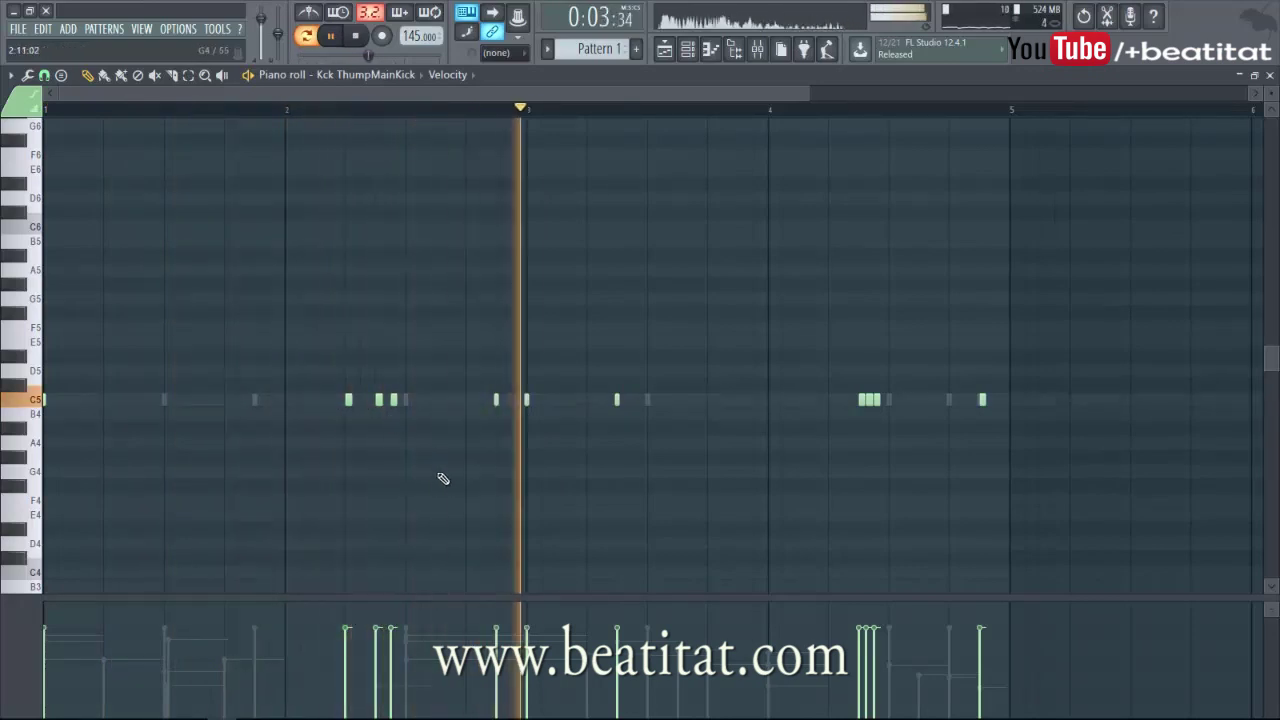
- Close the piano roll, reopen the browser and add Hat TrapHiHat from AT Sound Kit 2's Hi Hats folder as a new channel
key("F7")
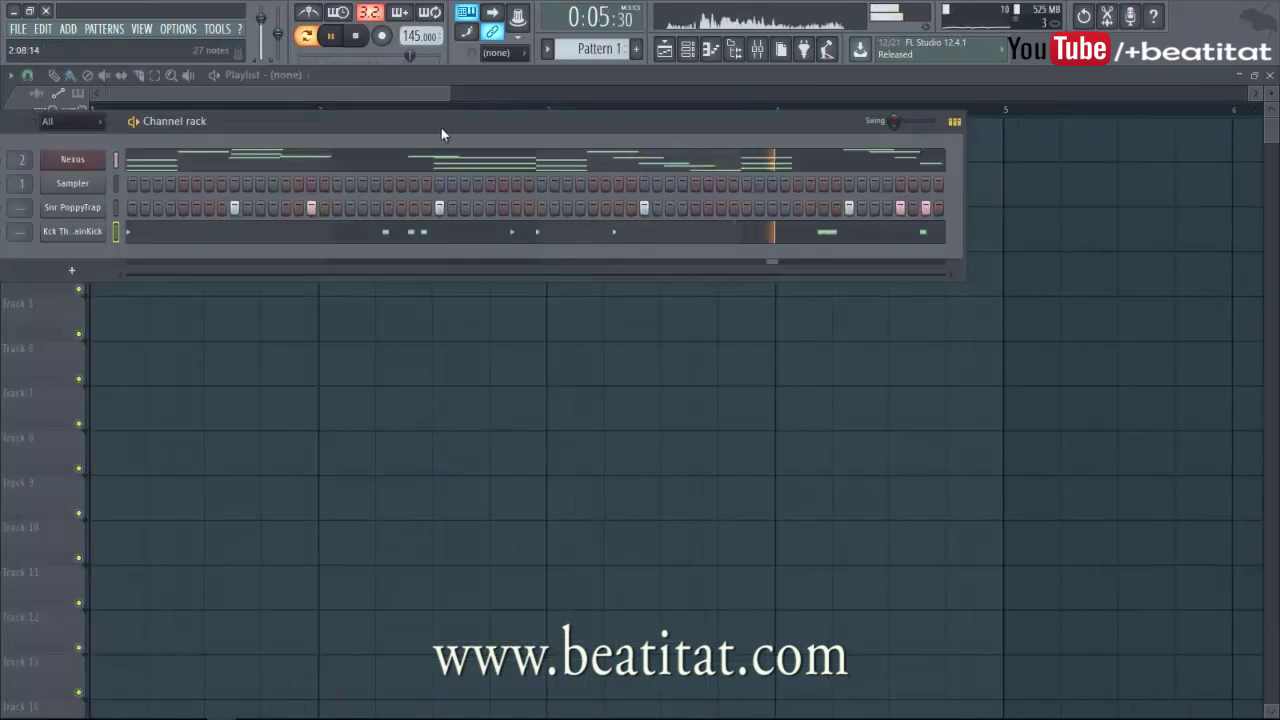
left_click_drag(441, 128, 617, 140)
left_click(736, 49)
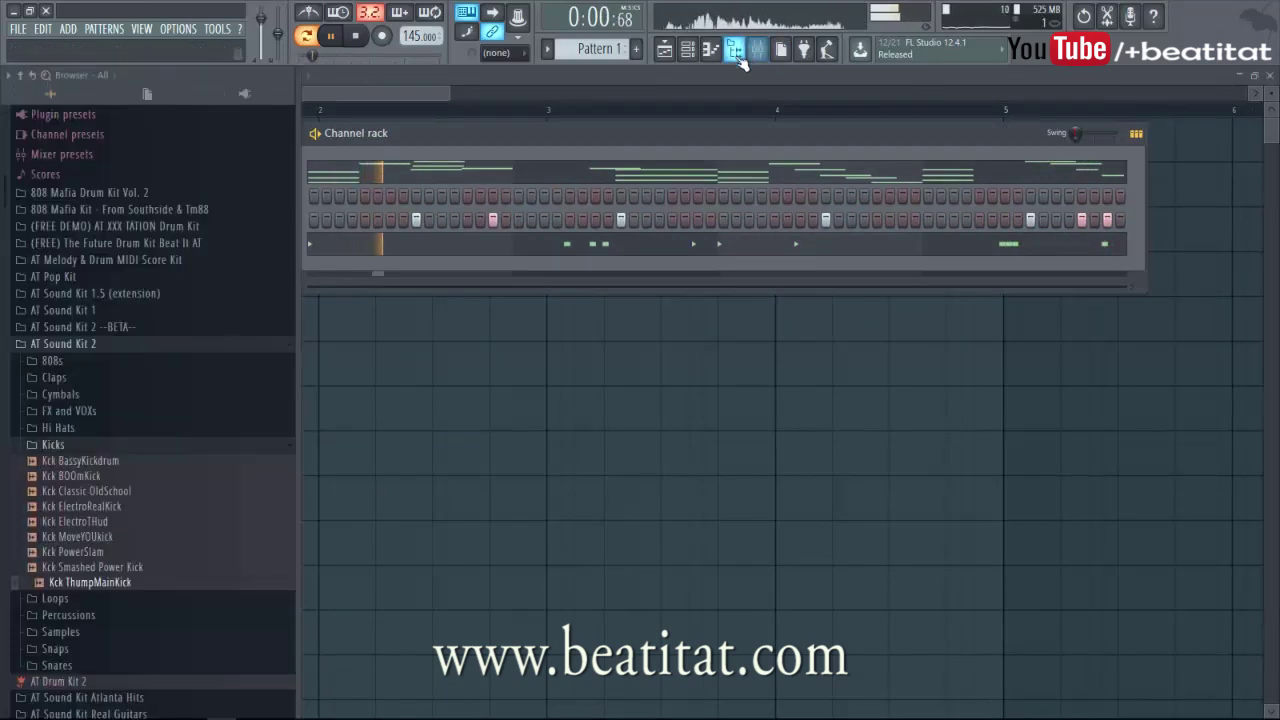
left_click(55, 445)
left_click(60, 428)
left_click(88, 519)
left_click(97, 535)
left_click(88, 566)
left_click_drag(90, 572, 555, 298)
- Program Hat TrapHiHat hits on steps 1, 5 and 6 and audition them with the beat
left_click(615, 267)
key("space")
left_click(667, 267)
left_click(679, 267)
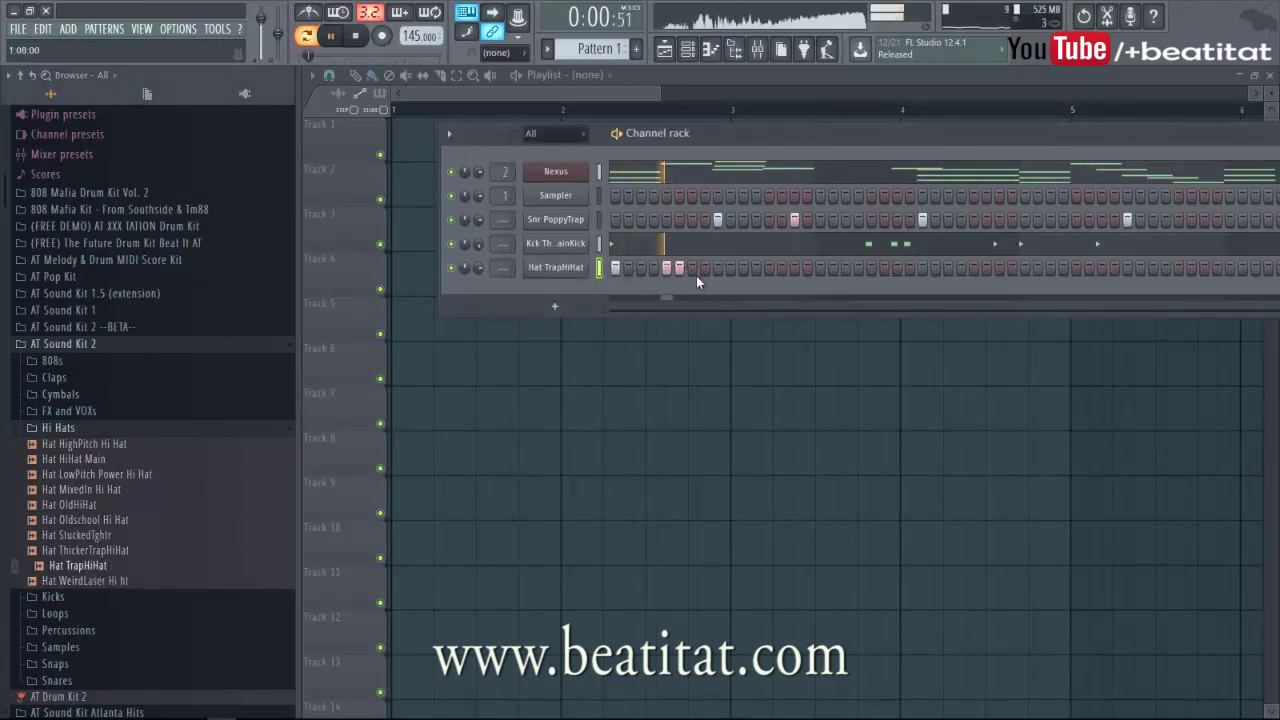
key("space")
- Replace the Hat TrapHiHat sample with Hat WeirdLaser Hi ht and build its opening pattern on steps 1, 5, 6 and 13 during playback
left_click_drag(171, 579, 555, 268)
left_click(615, 267)
key("space")
left_click(667, 267)
left_click(679, 267)
left_click(755, 267)
left_click(768, 267)
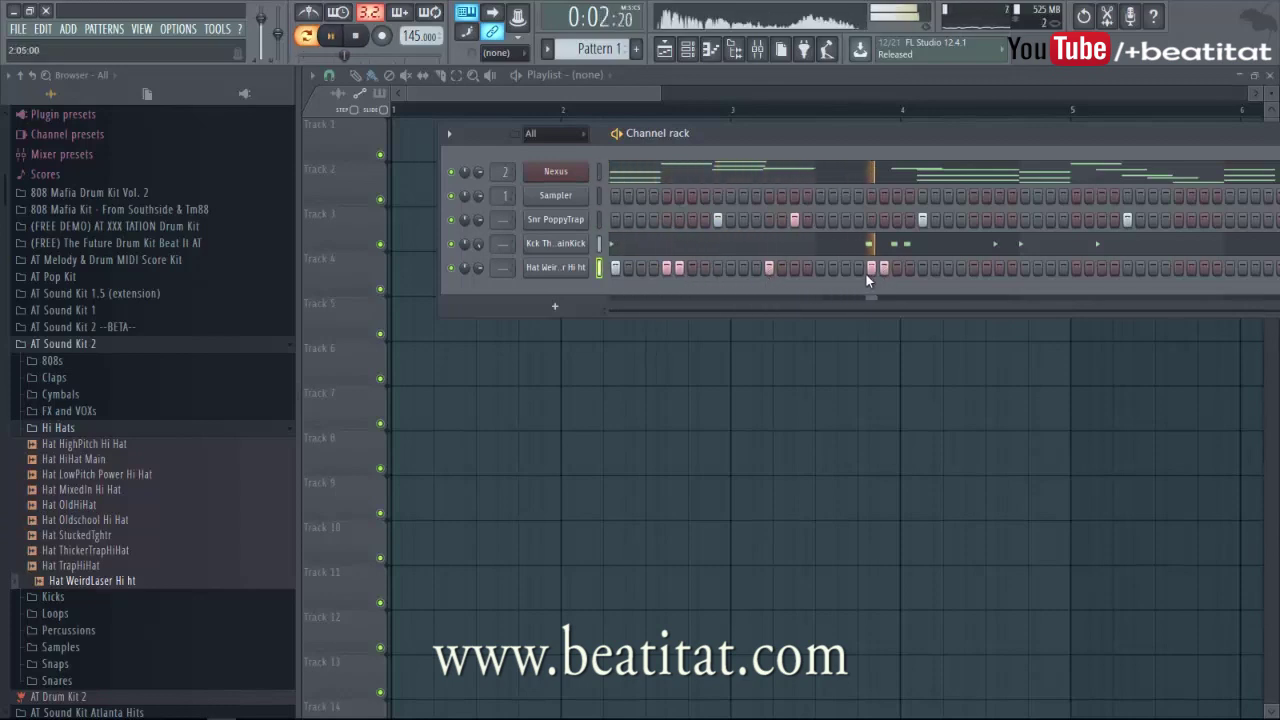
- Extend the Hat WeirdLaser Hi ht pattern with hits on steps 19, 20, 37, 39, 47, 53, 54 and 59 during playback
left_click_drag(789, 123, 689, 127)
key("space")
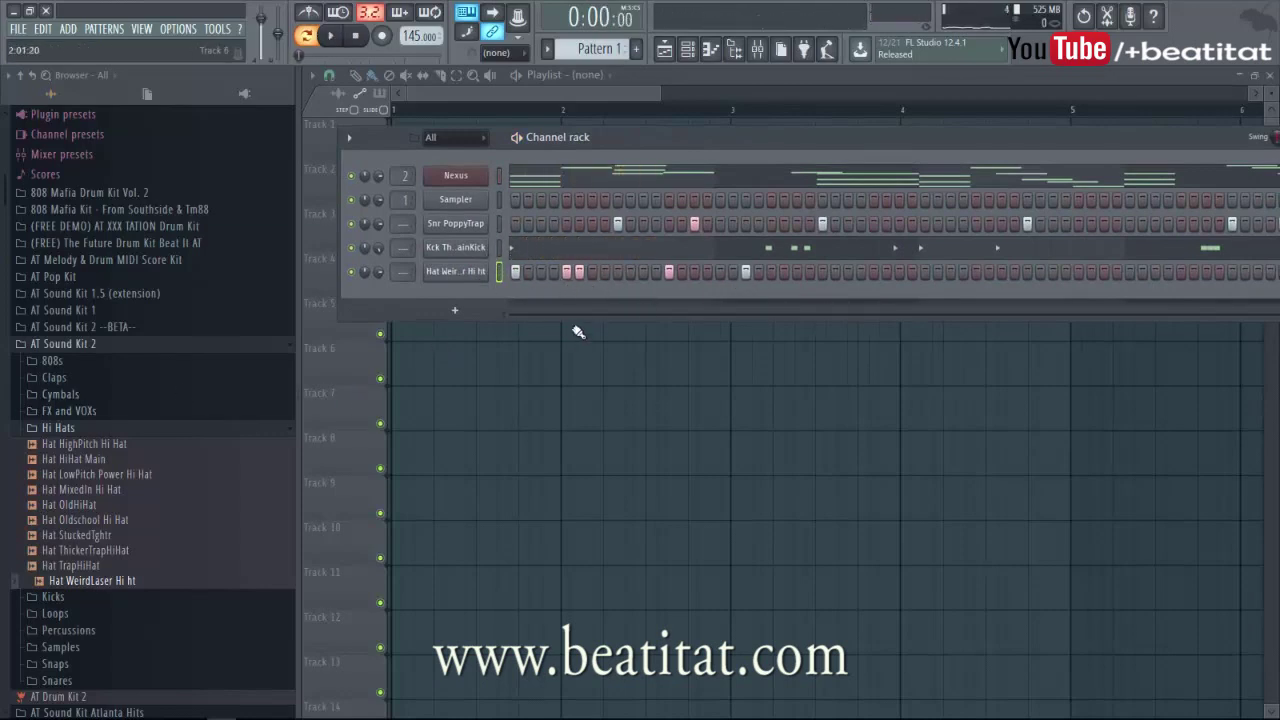
left_click(760, 272)
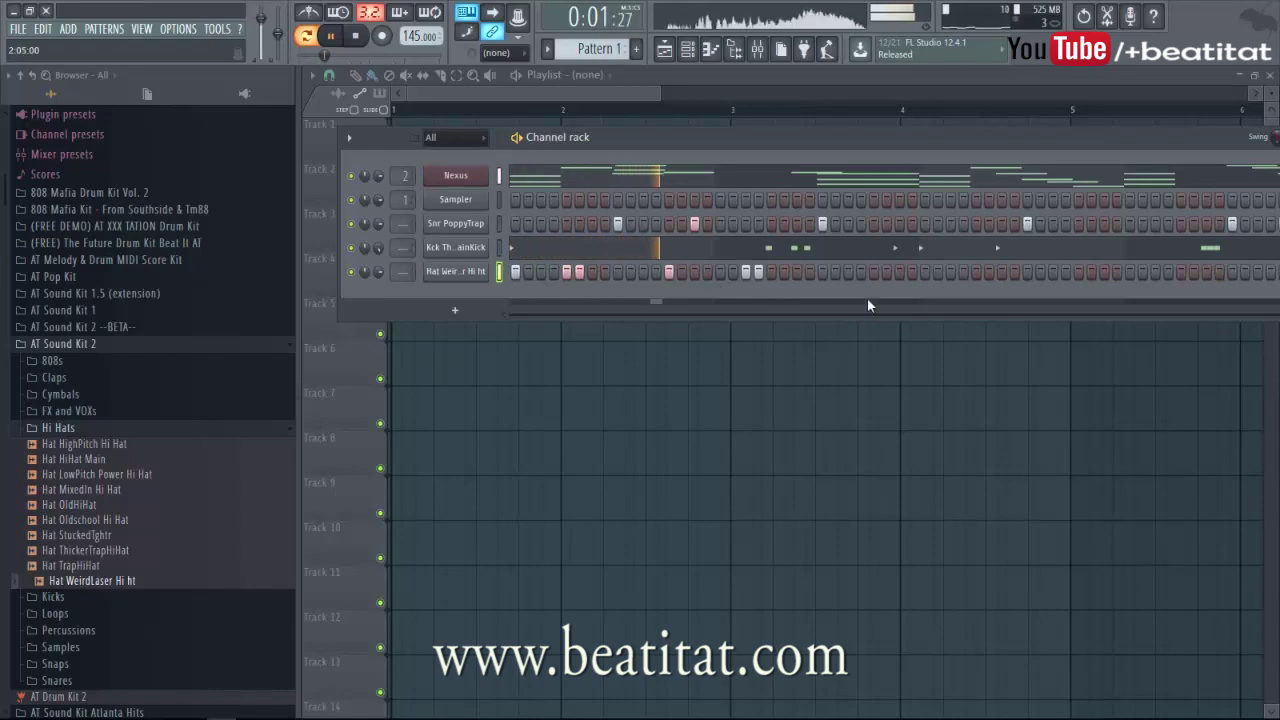
left_click(976, 272)
left_click(1002, 272)
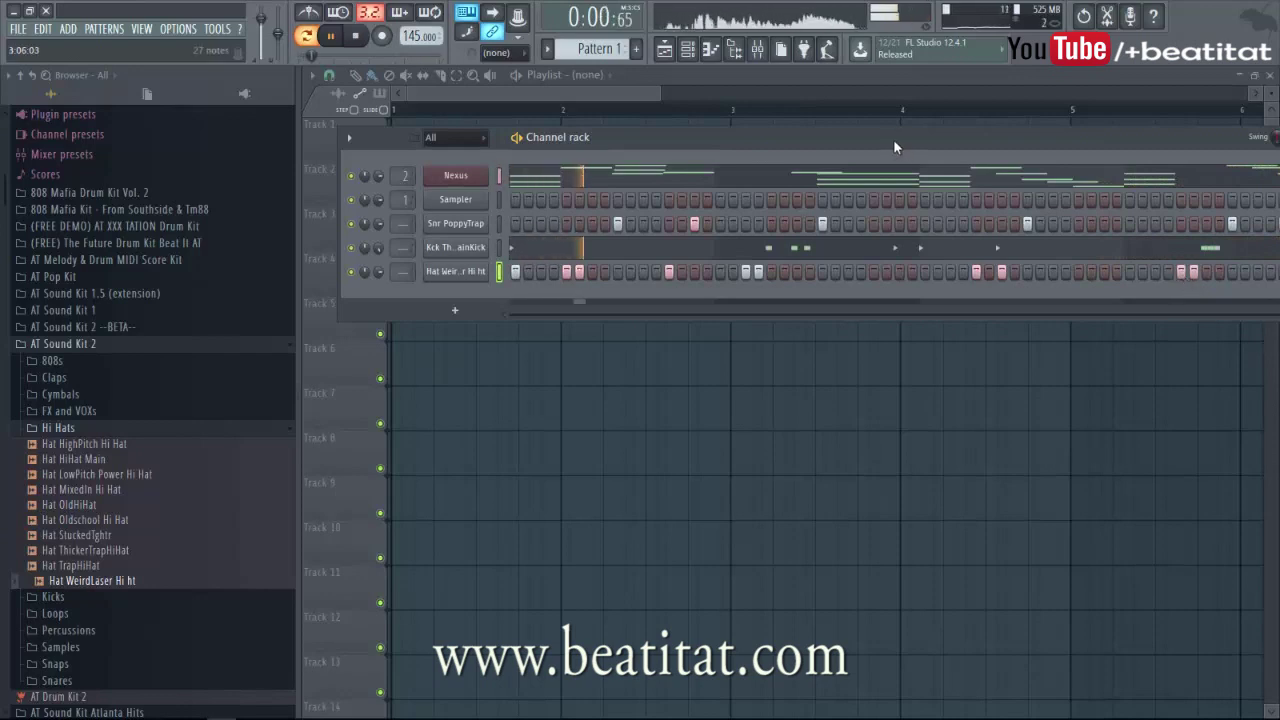
left_click_drag(893, 139, 832, 143)
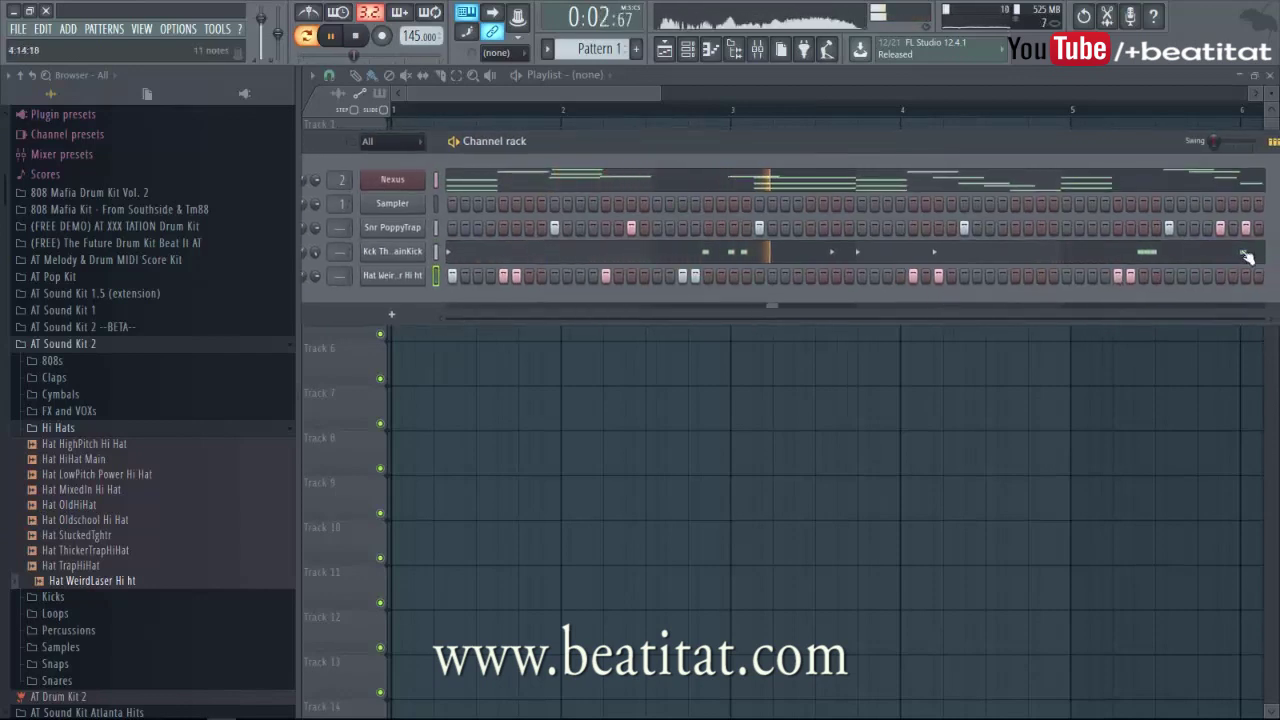
left_click(1040, 276)
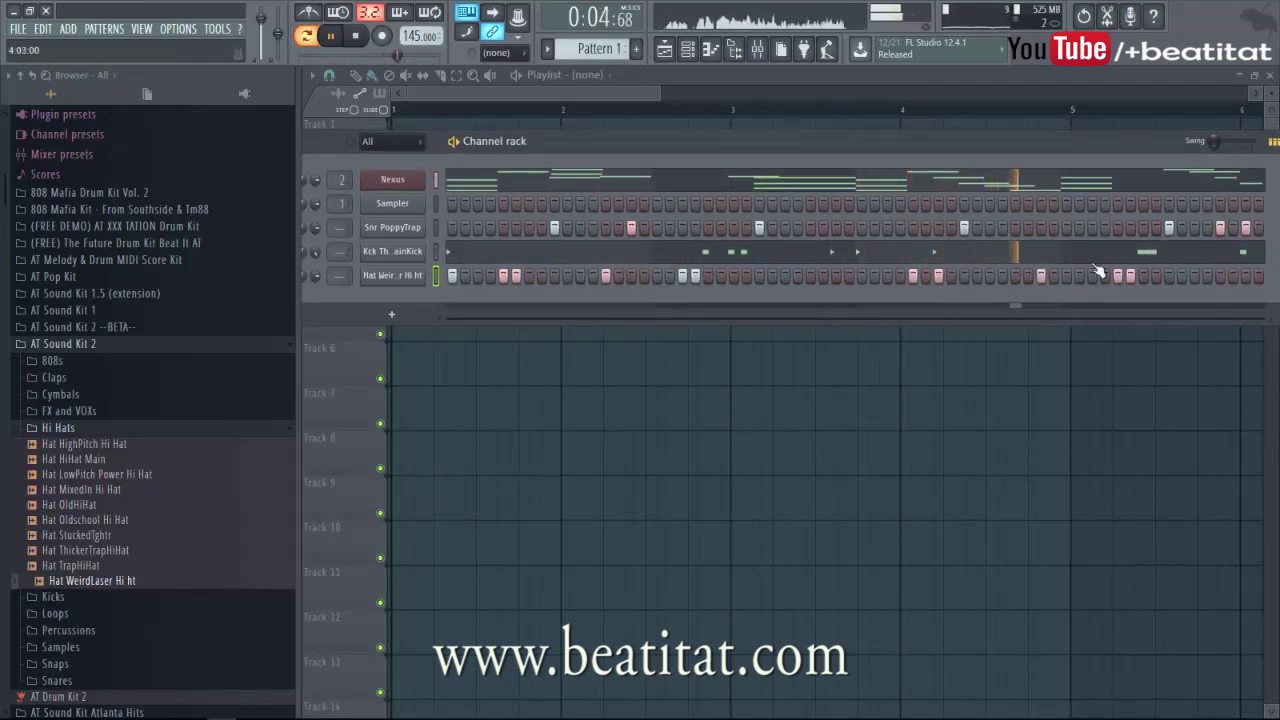
left_click(1194, 276)
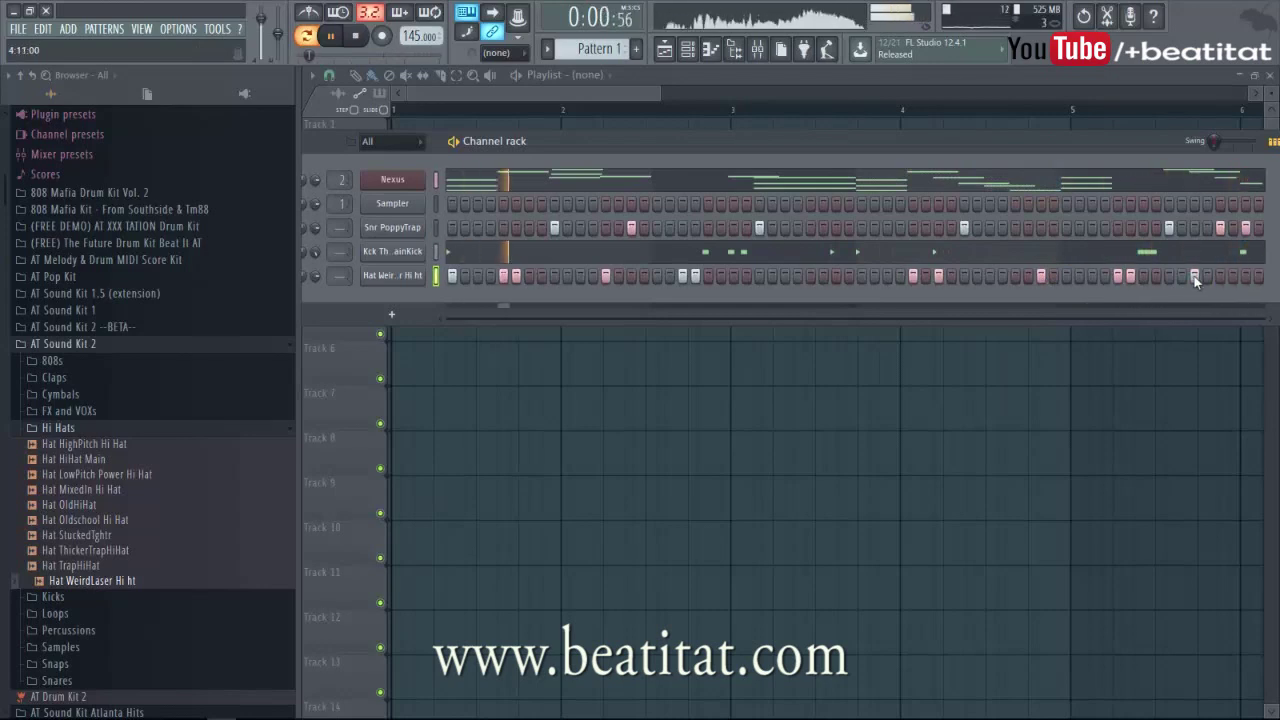
- Add Cym SmoothTrap Cym from AT Sound Kit 2's Cymbals folder as a new channel with a hit on step 1
left_click(58, 427)
key("space")
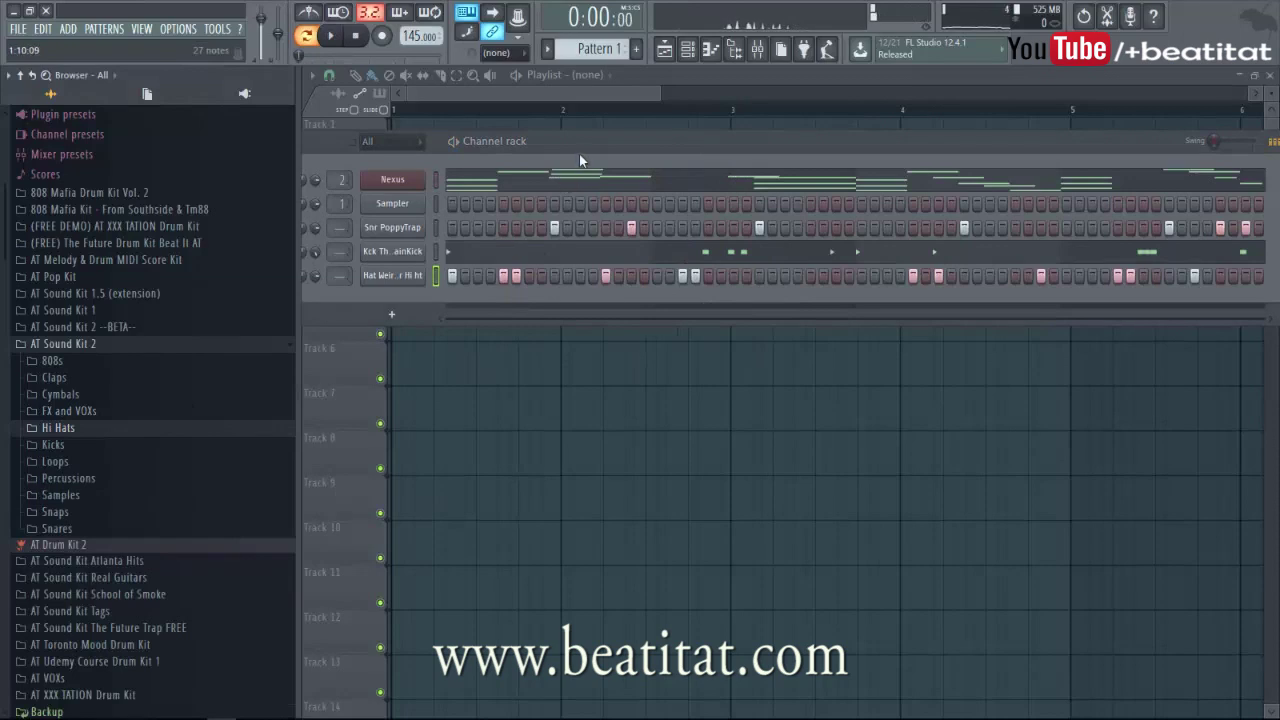
left_click_drag(611, 143, 639, 137)
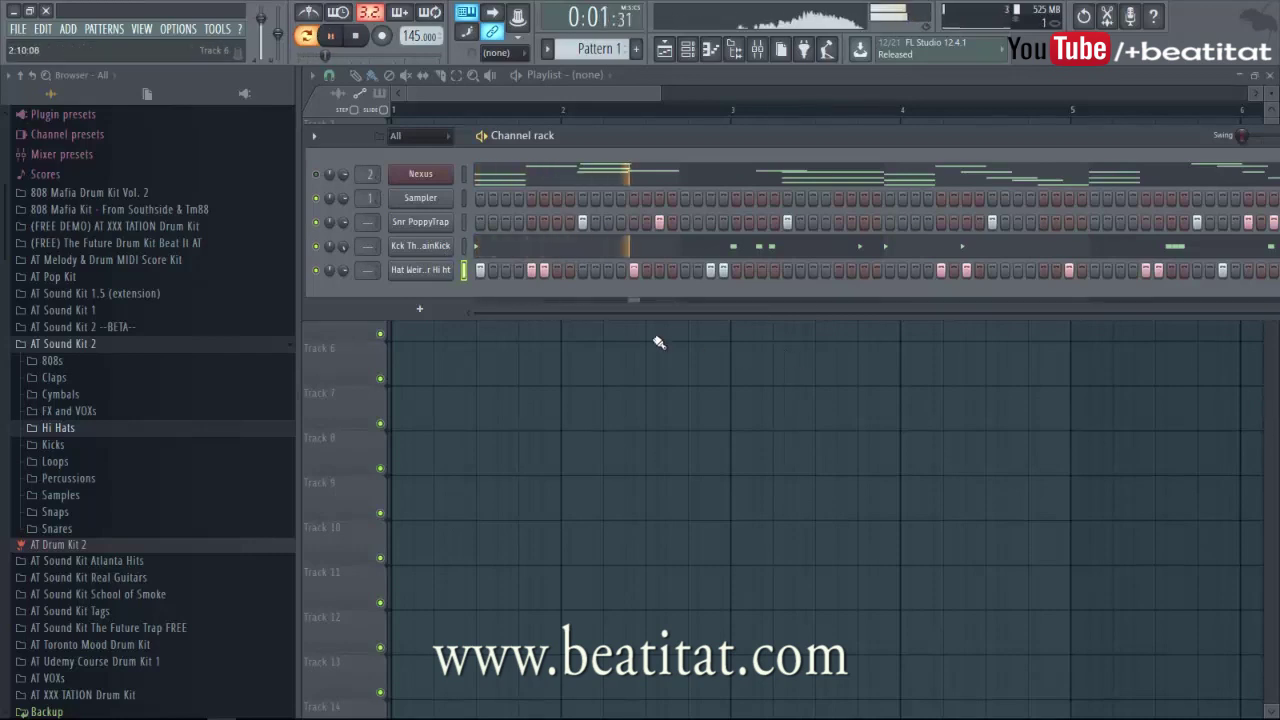
left_click(81, 396)
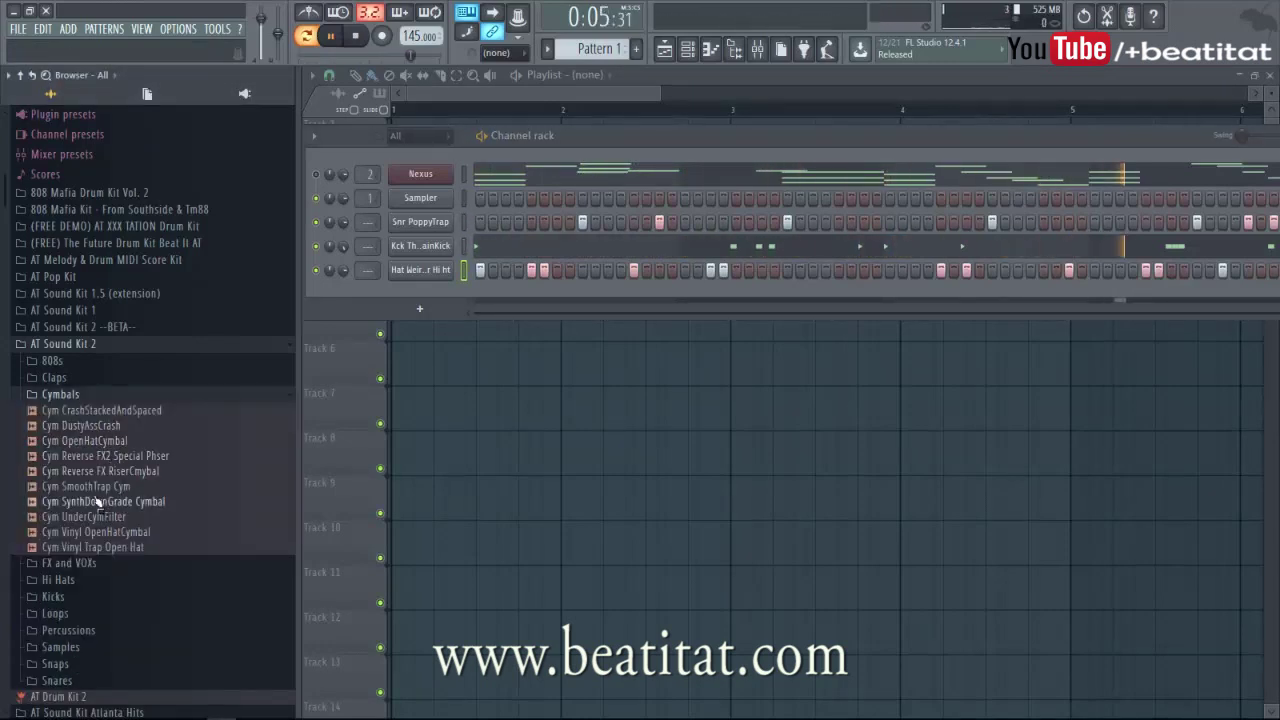
left_click_drag(86, 486, 452, 300)
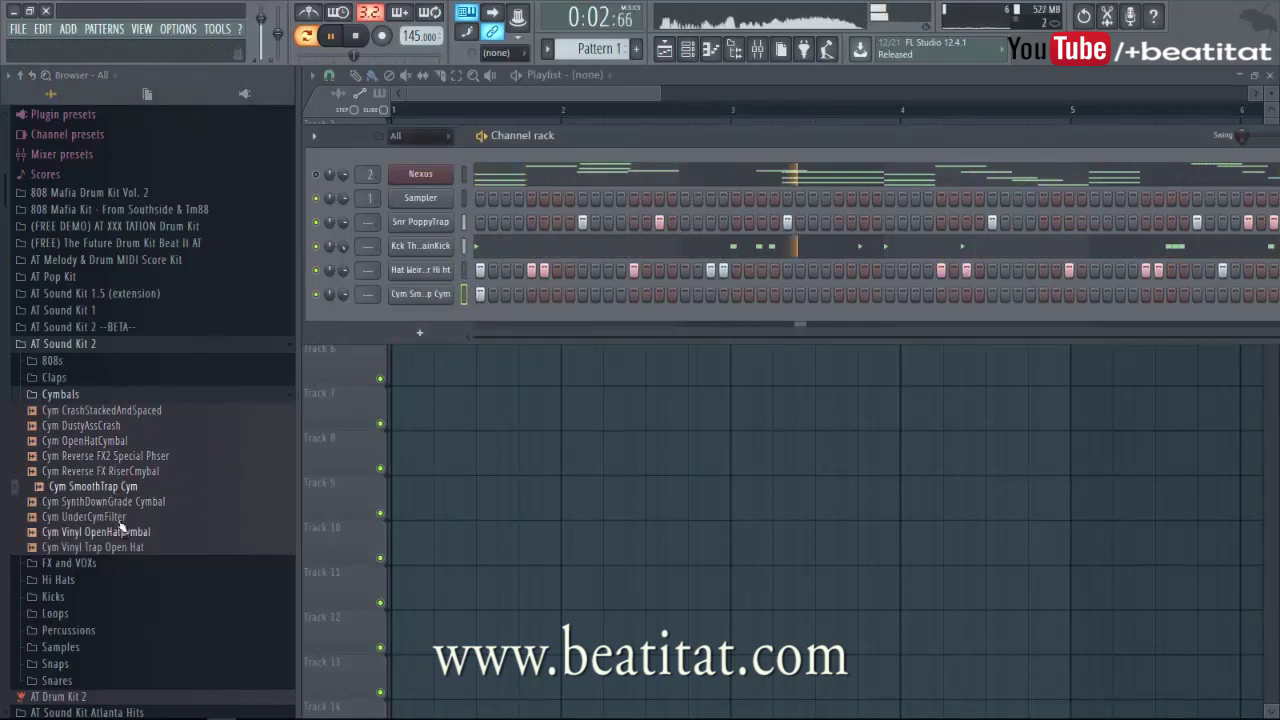
- Audition other cymbal samples, collapse the AT Sound Kit 2 folder and add a Cym SmoothTrap Cym hit on step 33
left_click(100, 440)
left_click(140, 425)
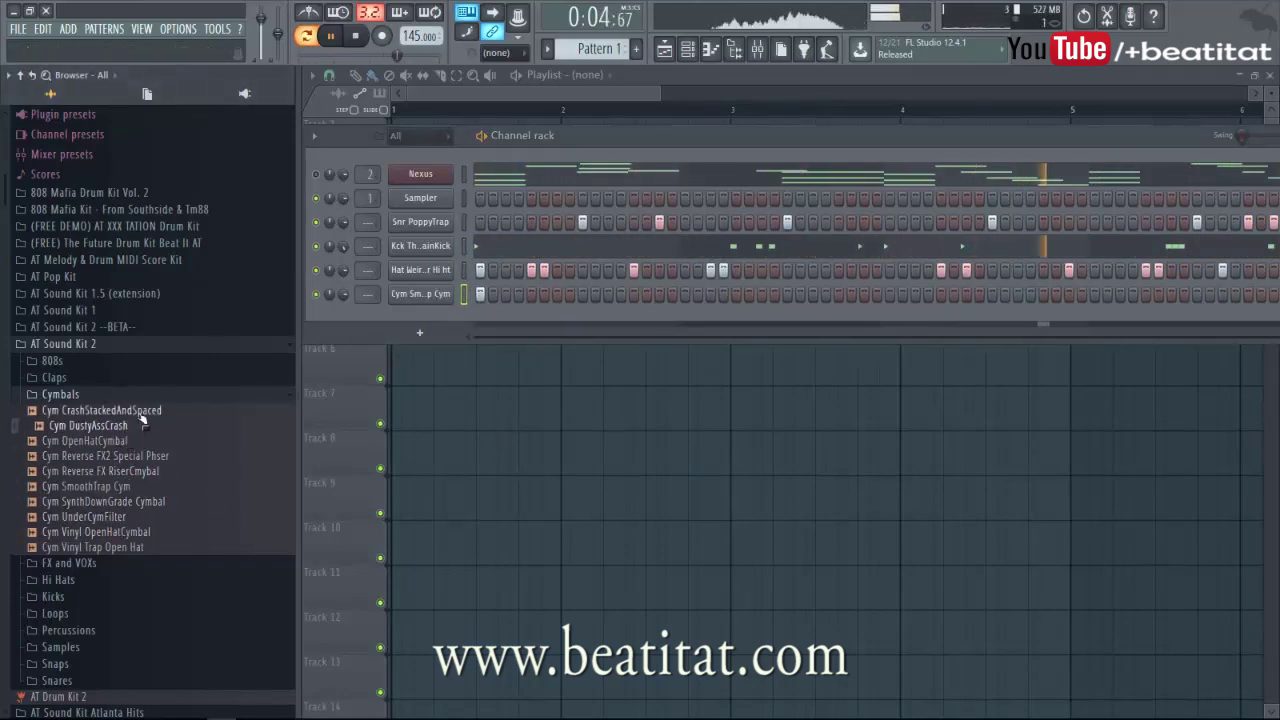
left_click(100, 394)
left_click(98, 344)
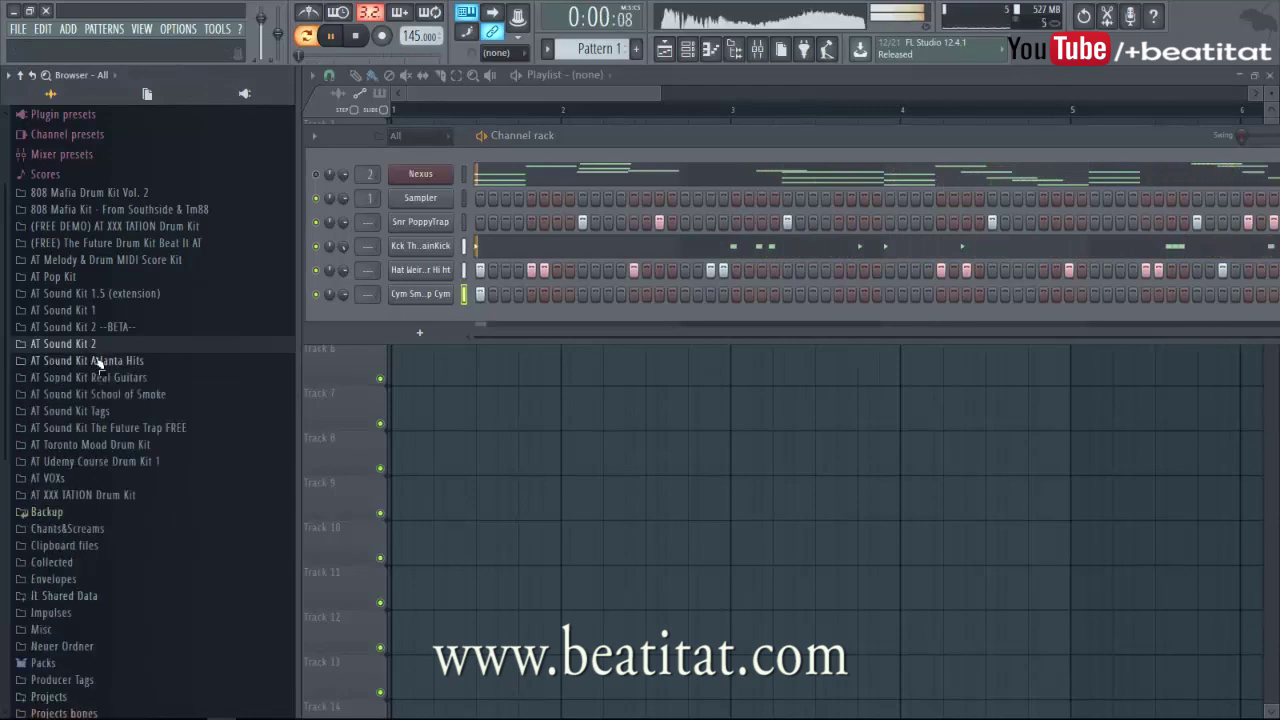
left_click(891, 293)
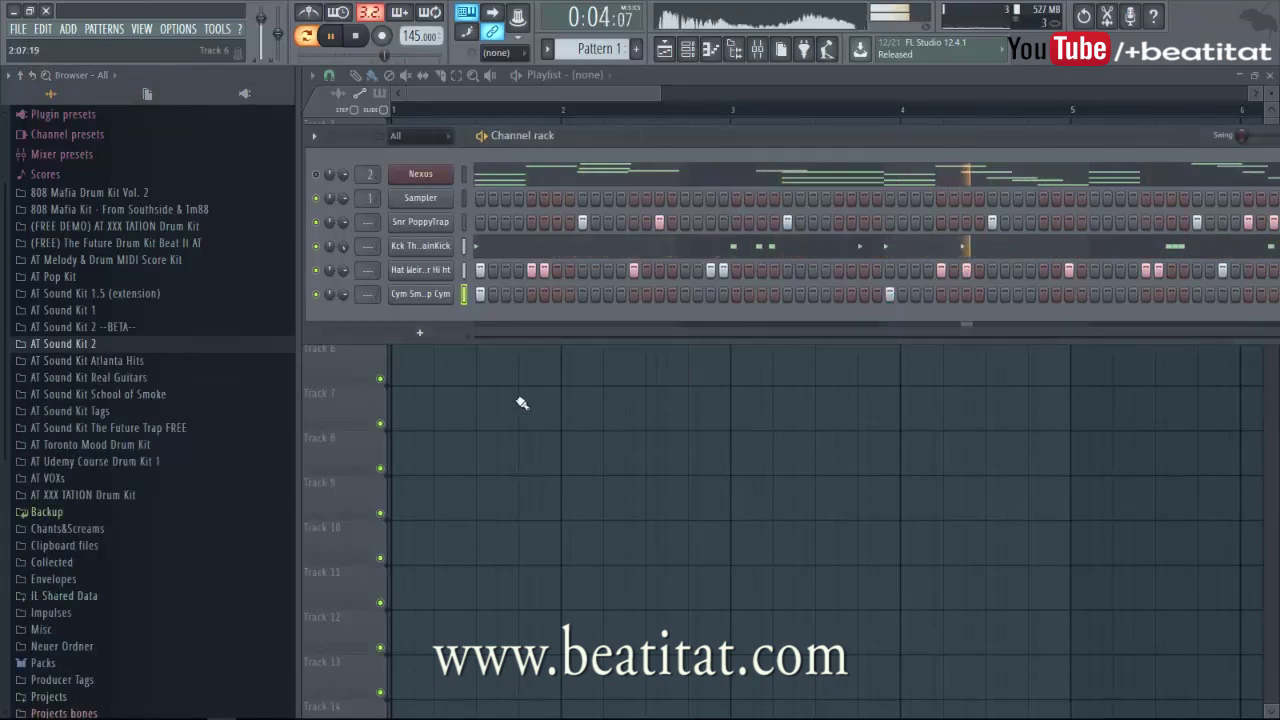
- Browse the AT Sound Kit 2 --BETA-- and AT Sound Kit 1 folders and add Hat - Open Hat 1 as a new channel
left_click(95, 327)
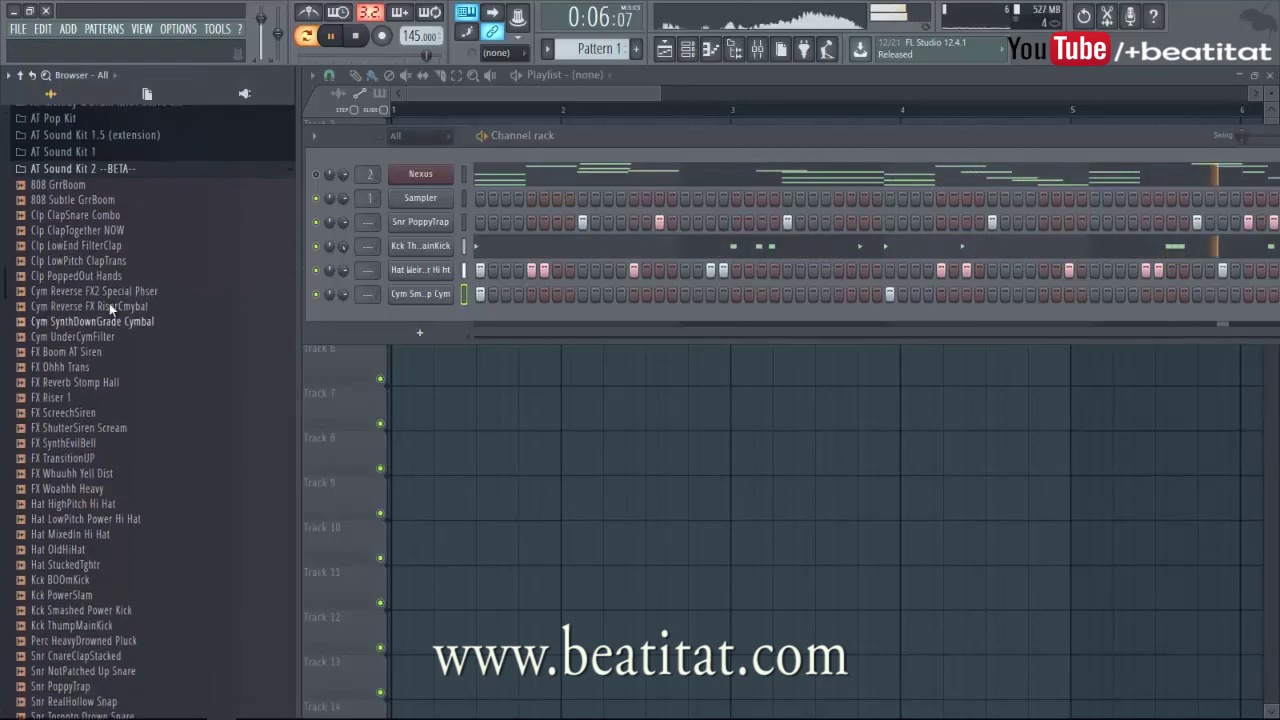
key("space")
left_click(104, 165)
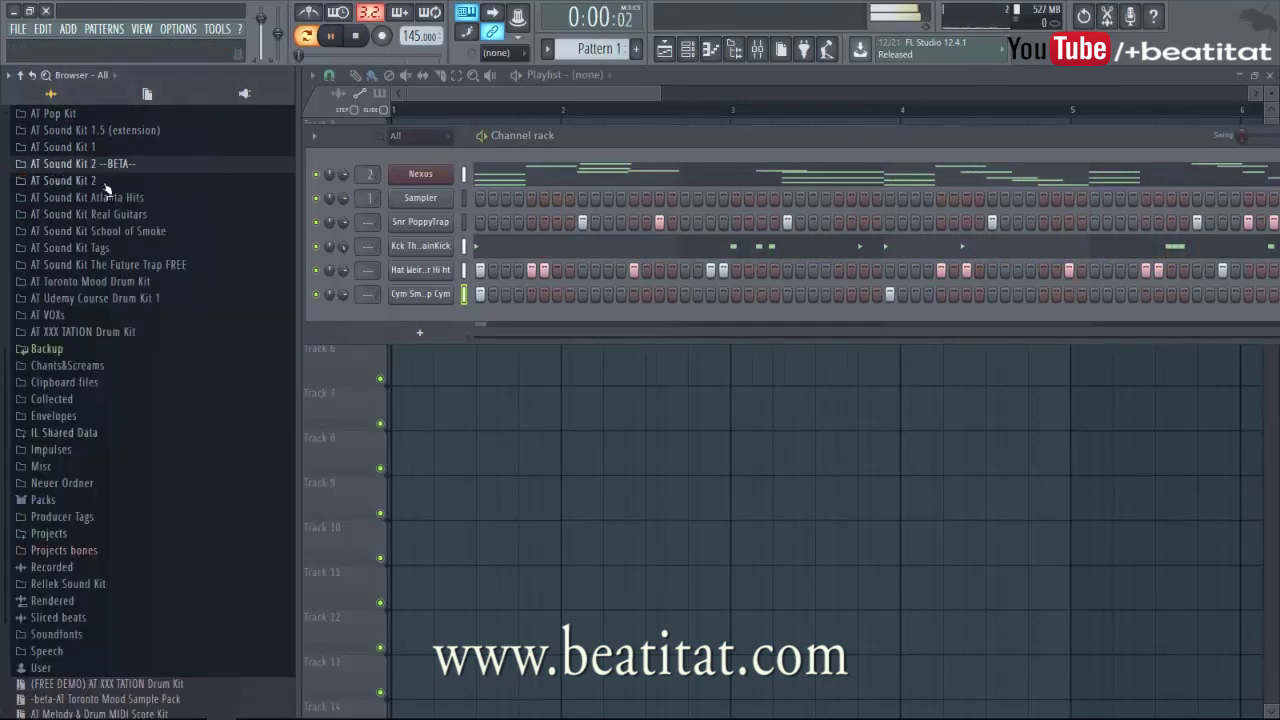
key("space")
left_click(108, 149)
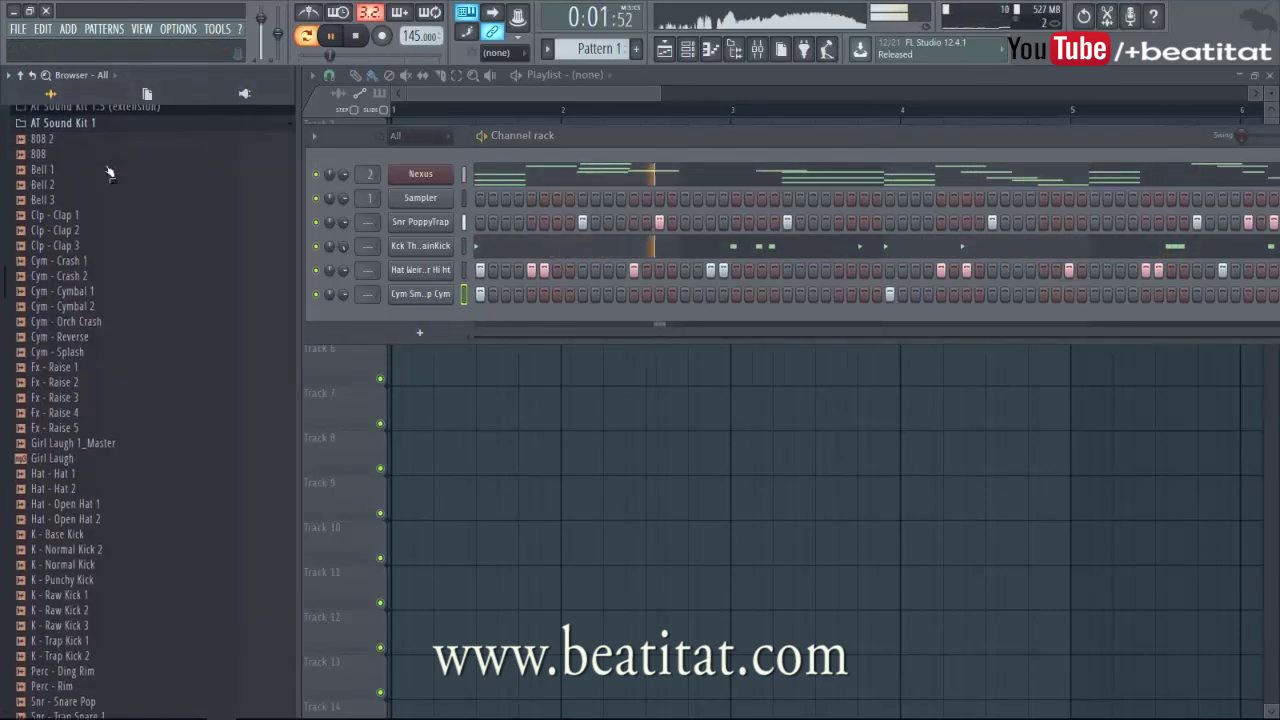
left_click(103, 496)
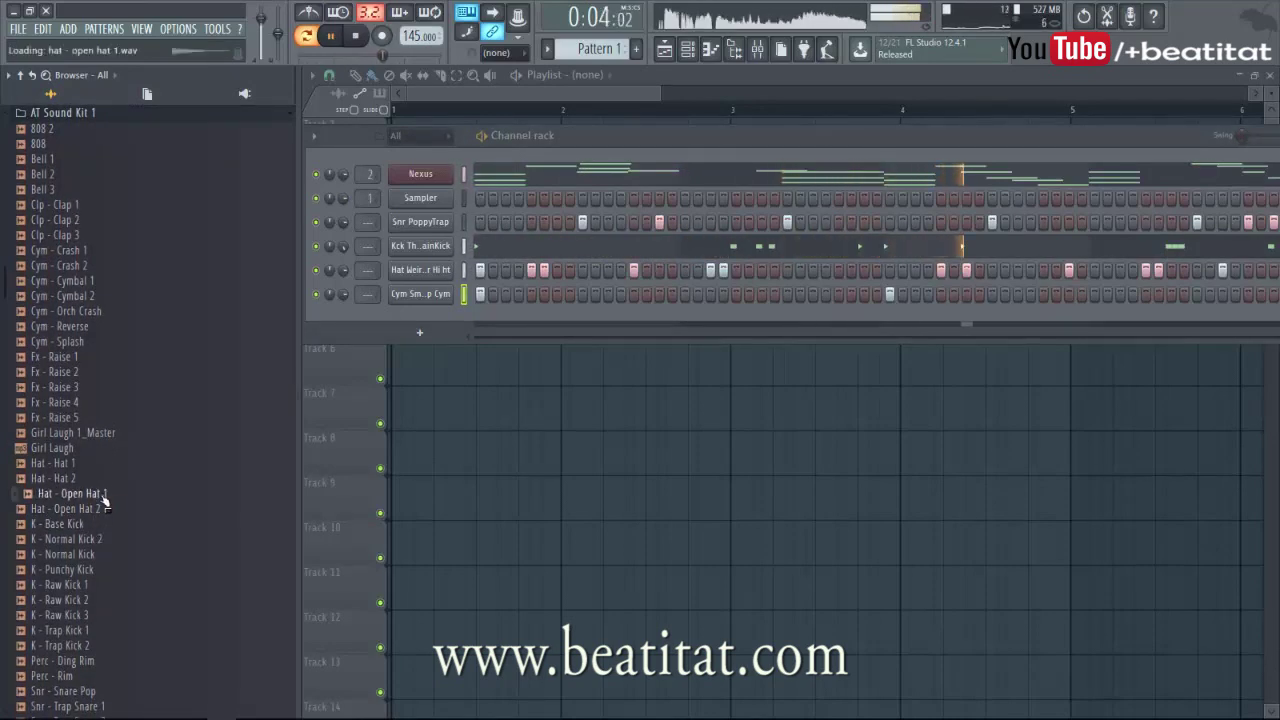
left_click_drag(104, 497, 696, 322)
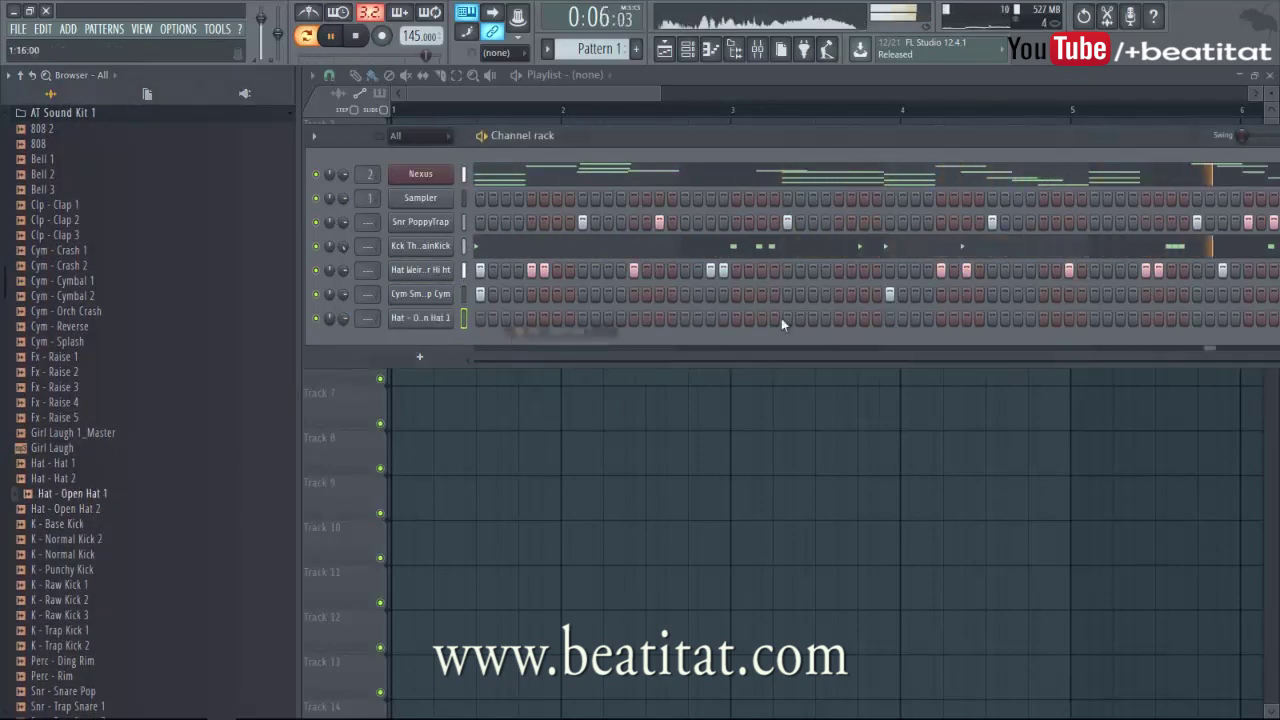
- Program open hat hits on steps 5, 21, 37 and 53 during playback
left_click(533, 318)
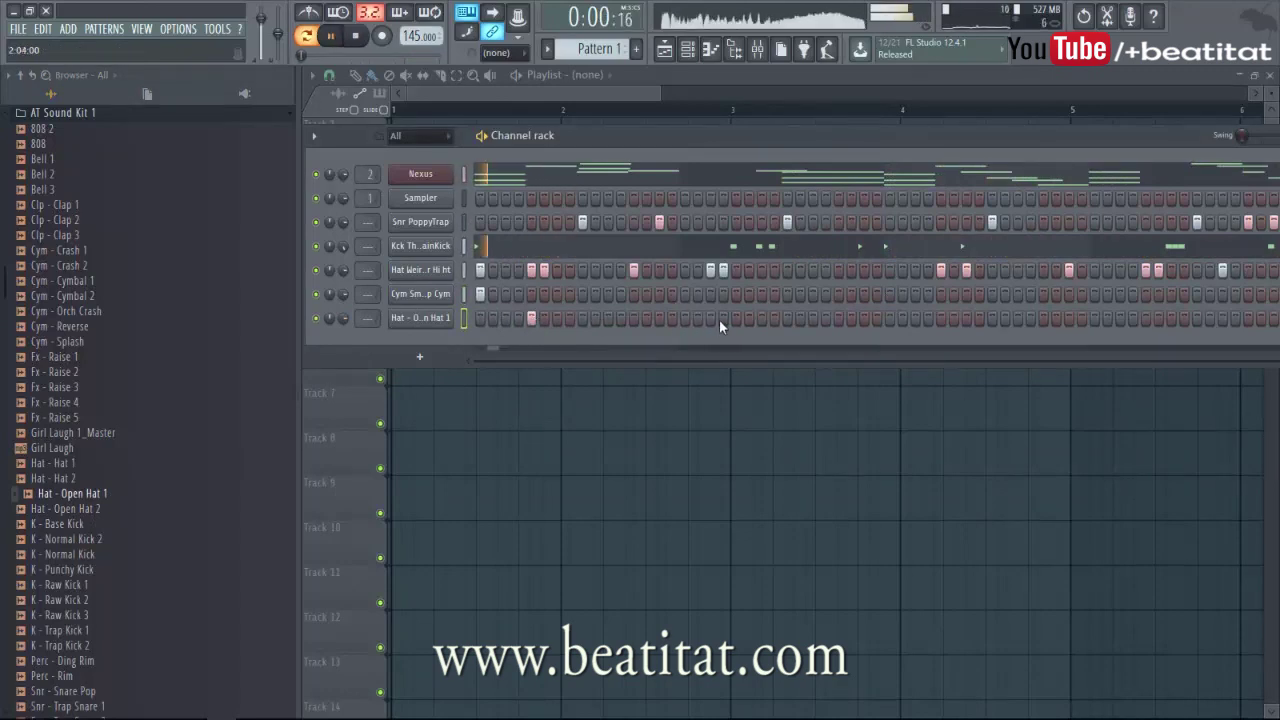
left_click(723, 318)
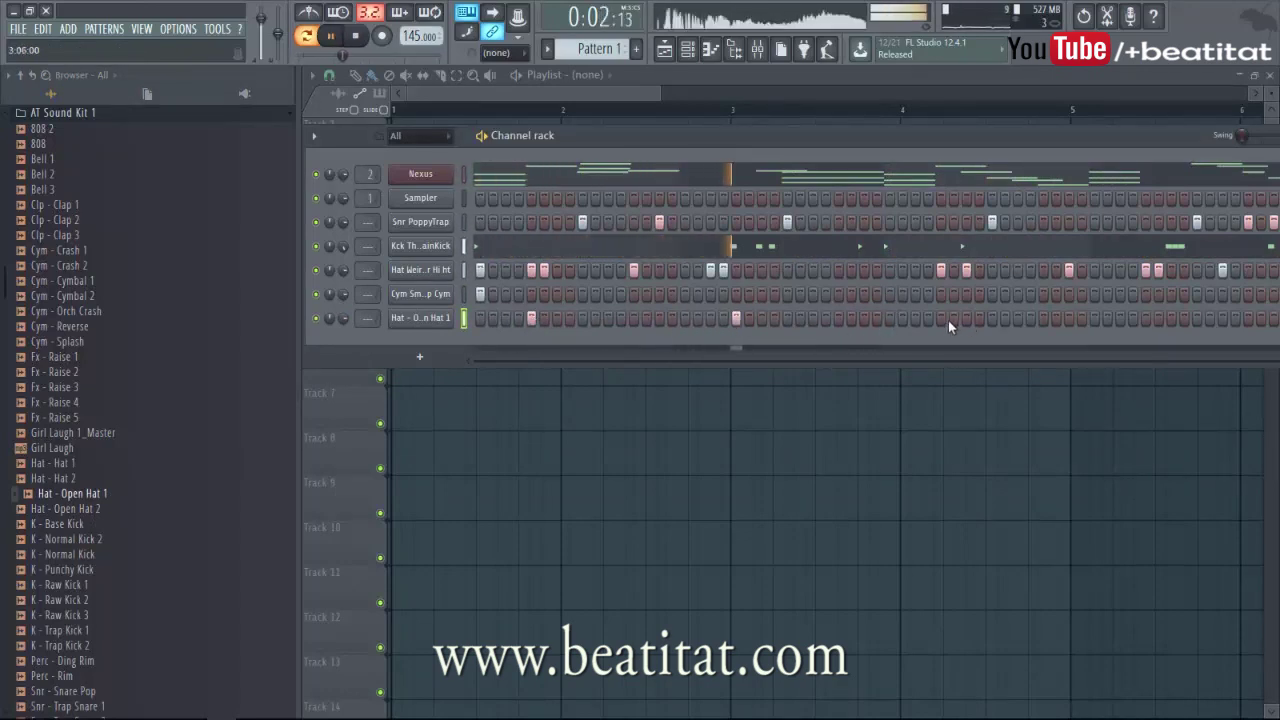
left_click(1145, 318)
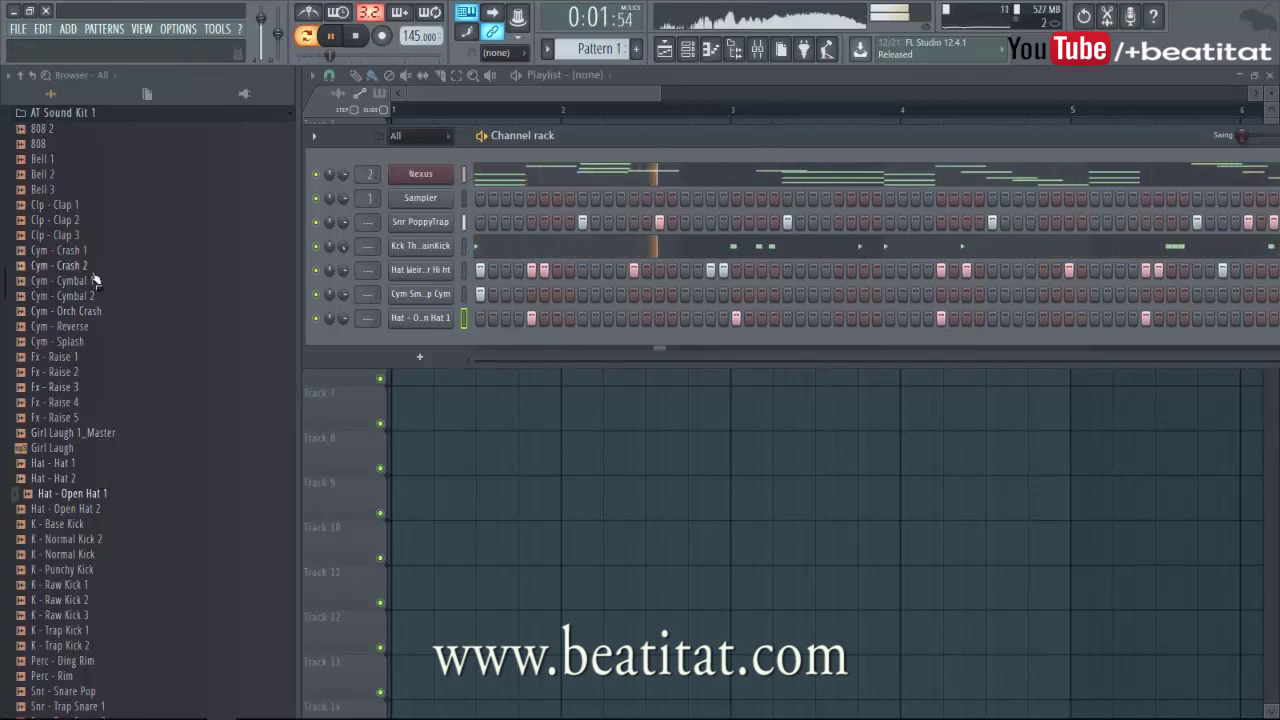
- Replace the Hat - Open Hat 1 sample with Perc - Ding Rim from AT Sound Kit 1
scroll(87, 594, "down", 6)
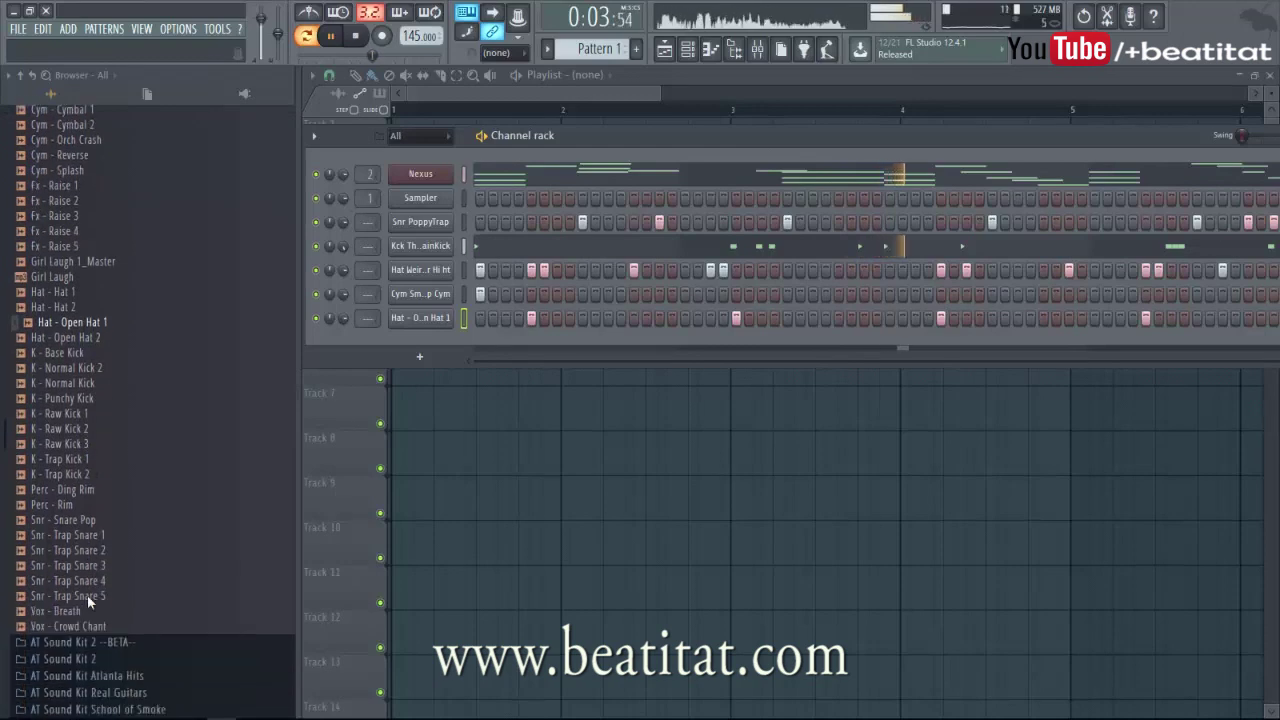
left_click(87, 401)
left_click(88, 387)
left_click_drag(88, 387, 420, 318)
- Add Perc - Rim from AT Sound Kit 1 as a new channel with hits on steps 31 and 32
left_click(55, 401)
left_click_drag(55, 401, 435, 372)
left_click(864, 342)
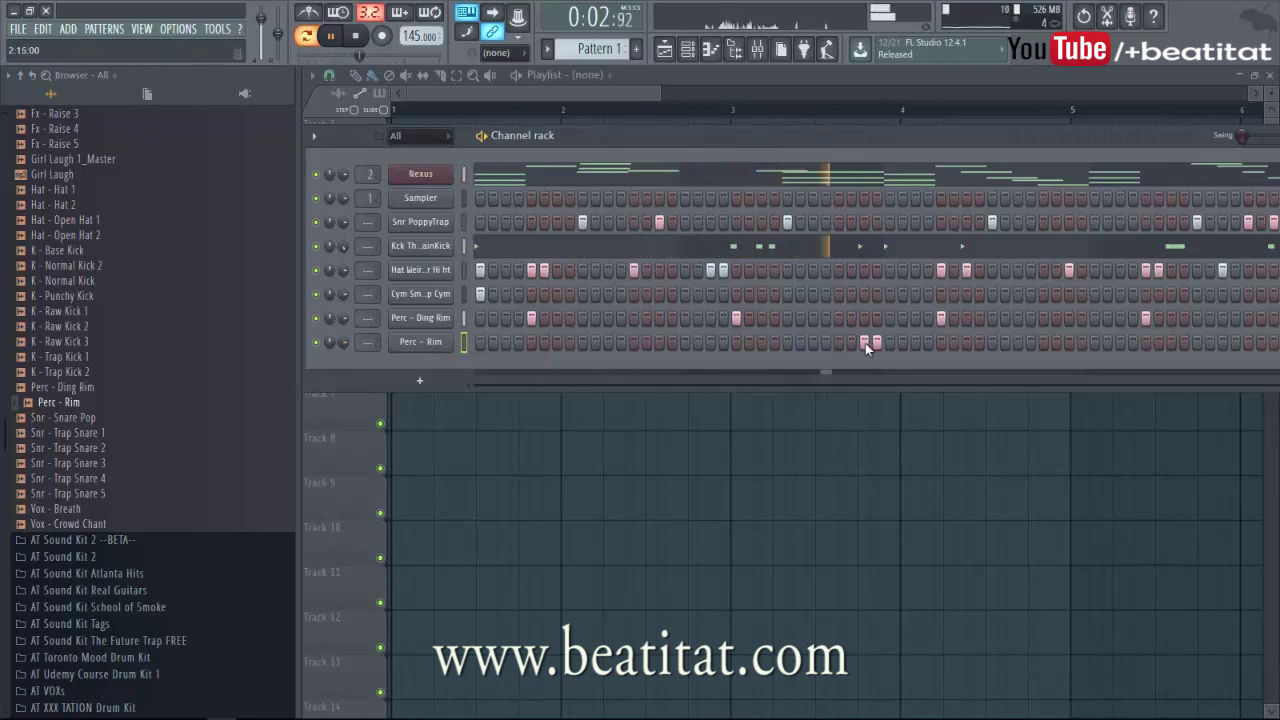
left_click(877, 342)
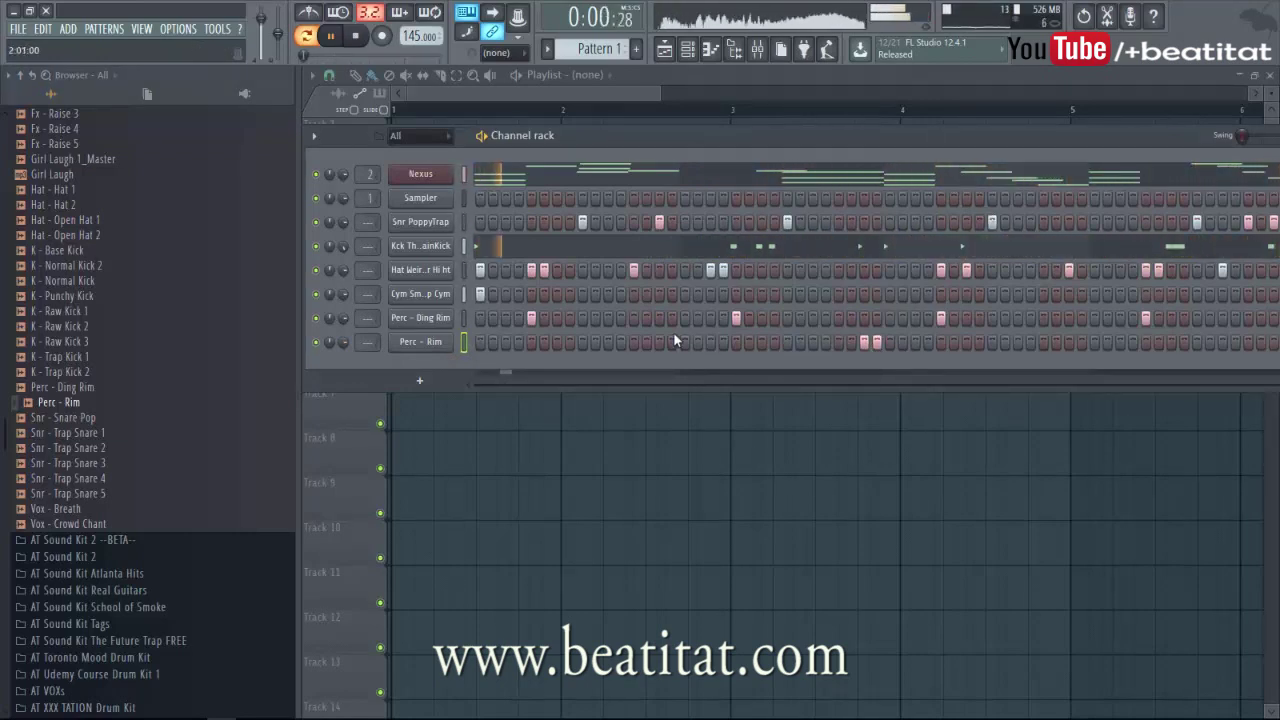
- Clear the Perc - Ding Rim hits on steps 21 and 53 and add a Perc - Rim hit on step 17
left_click(743, 318)
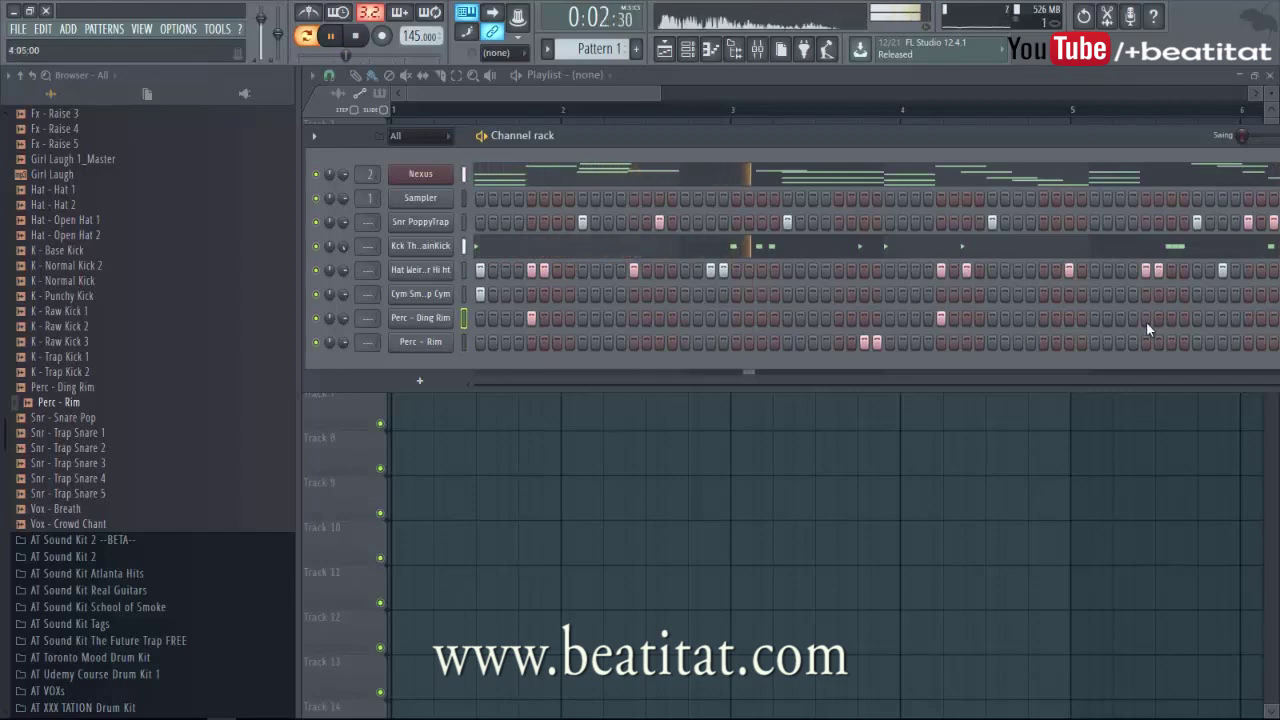
left_click_drag(785, 137, 588, 139)
left_click(1048, 345)
left_click(485, 344)
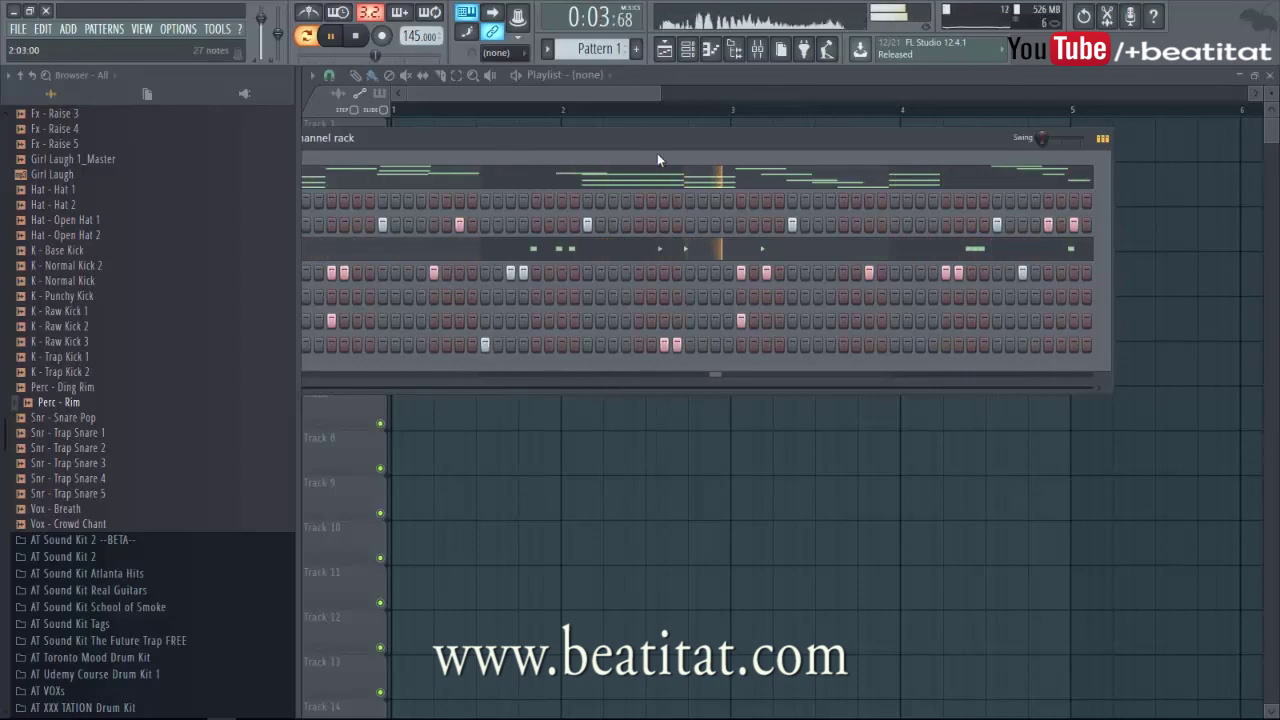
- Insert a Sytrus channel after Nexus and load its Asian string preset
left_click_drag(649, 141, 815, 147)
right_click(446, 181)
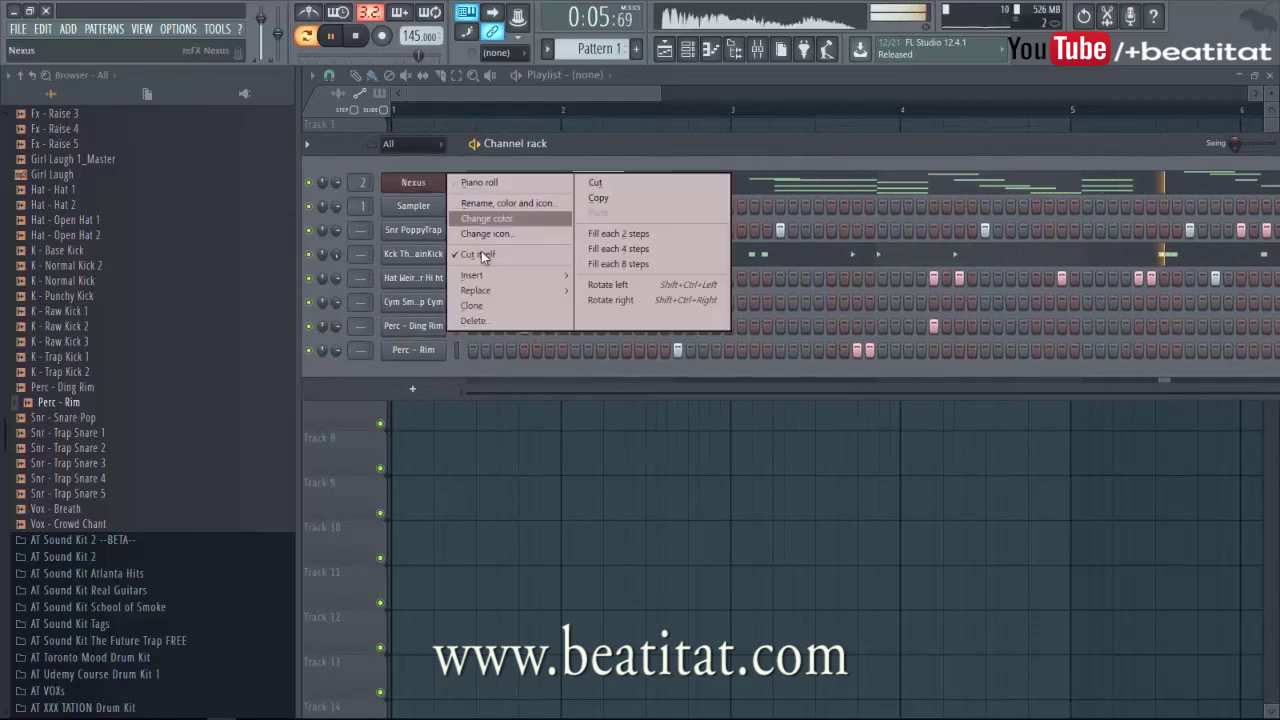
mouse_move(500, 275)
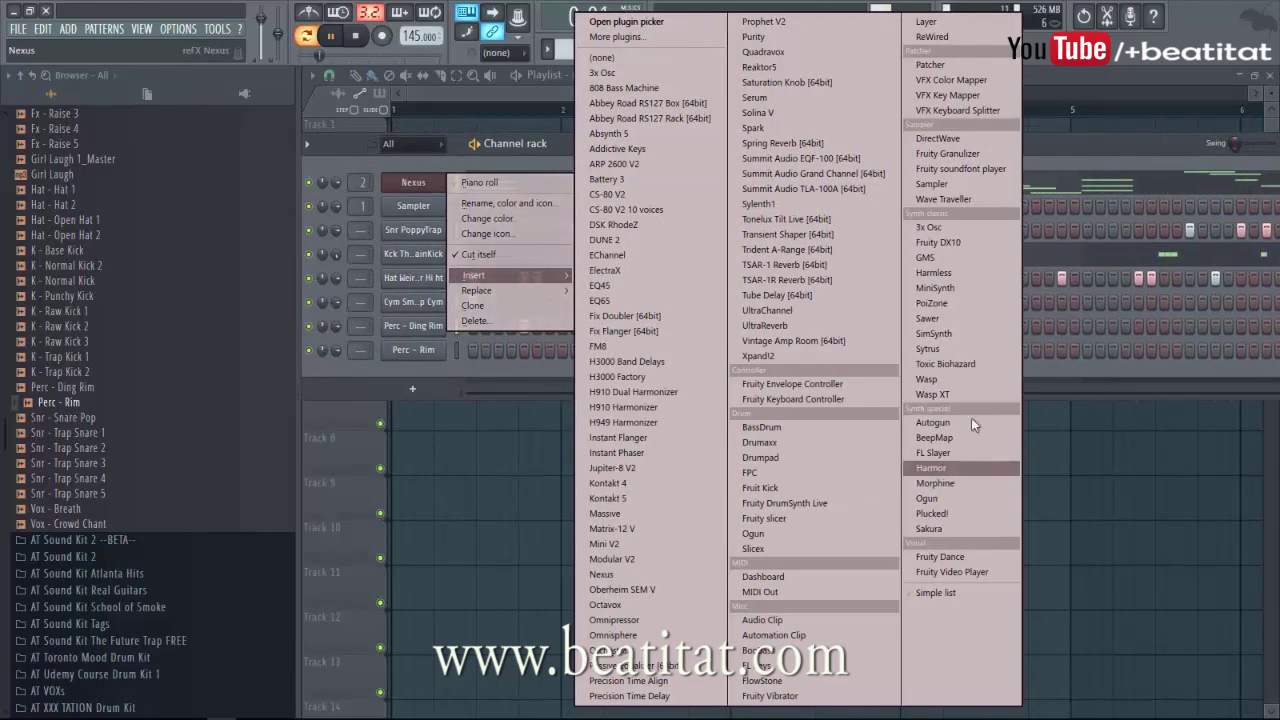
left_click(961, 345)
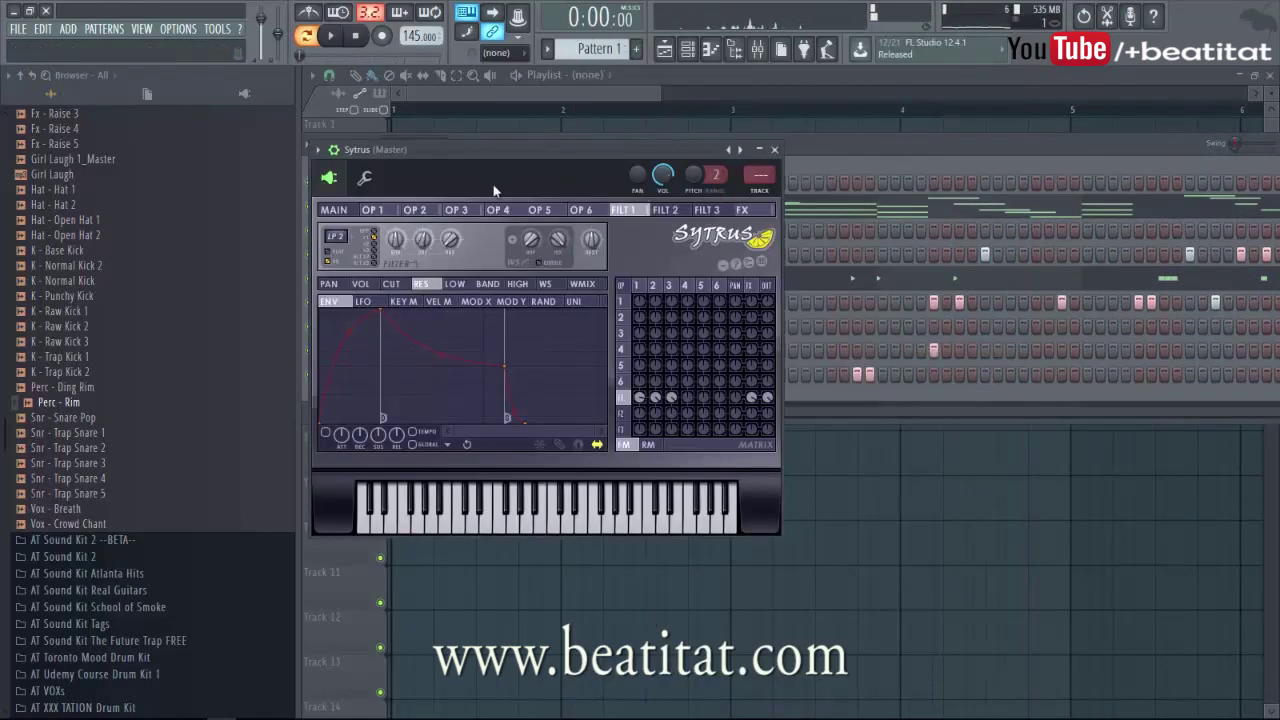
left_click(318, 151)
mouse_move(393, 196)
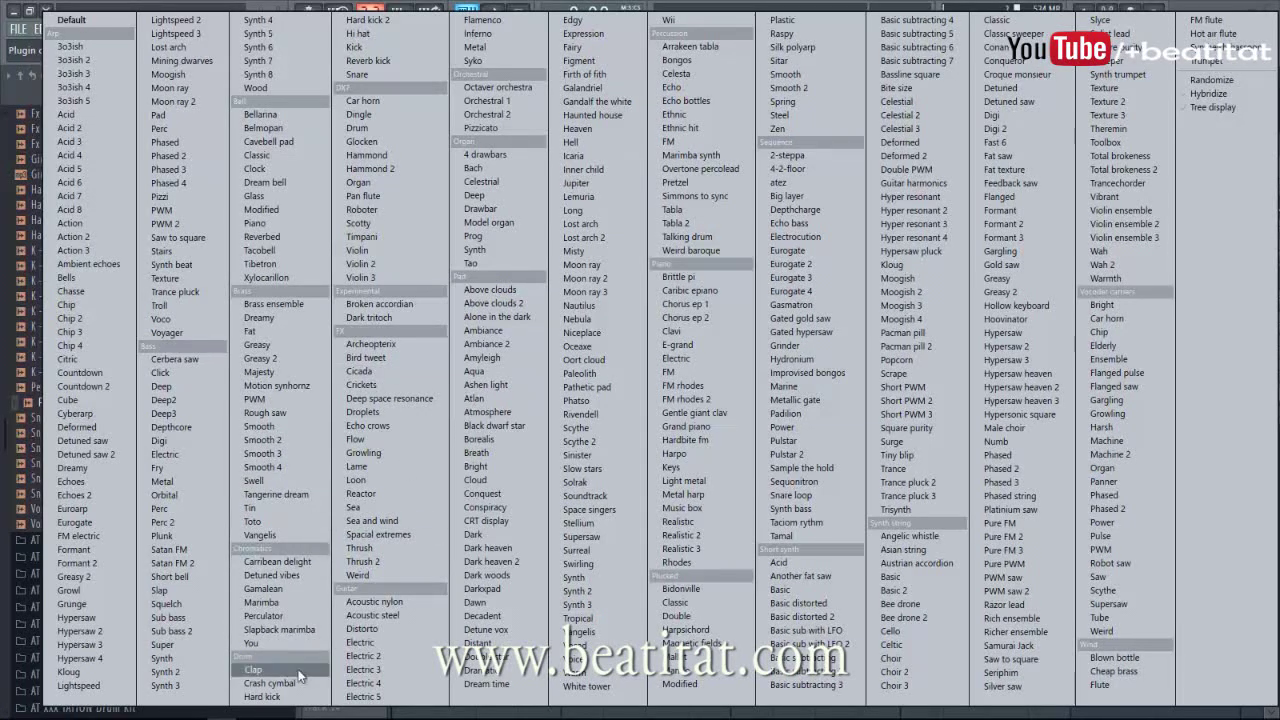
left_click(926, 555)
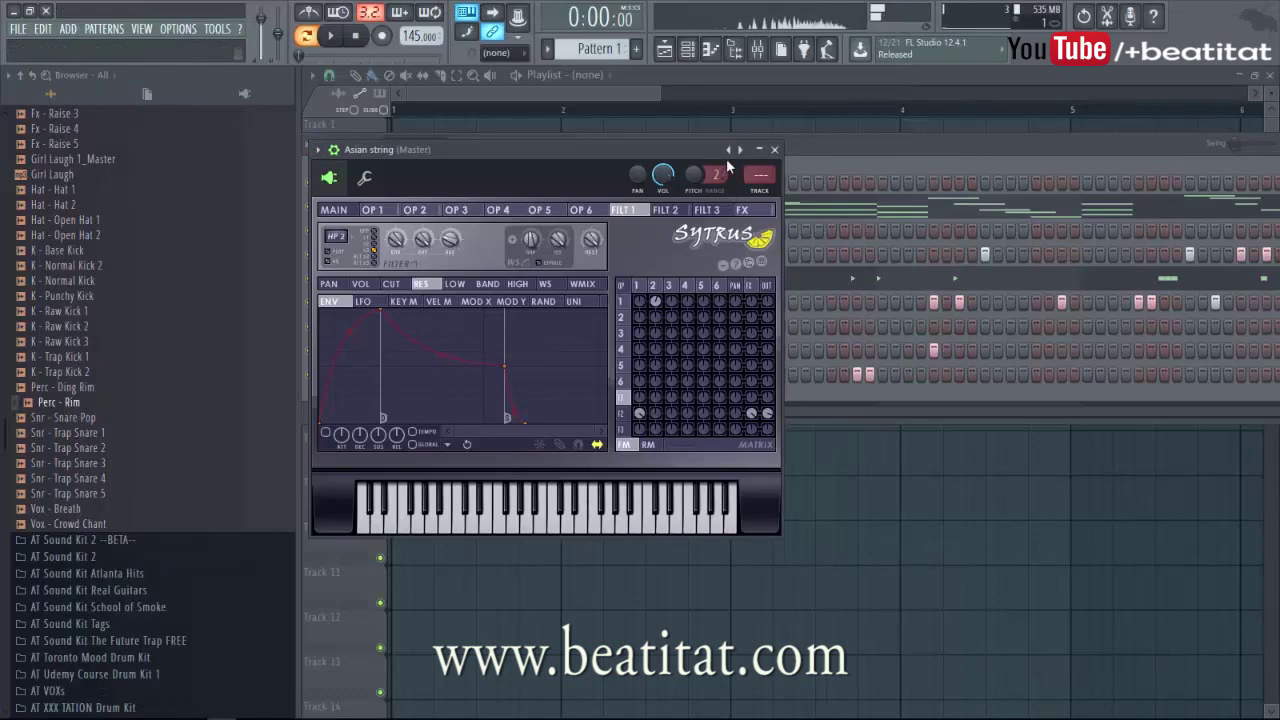
- Switch the Sytrus channel to the Basic preset and audition the pattern
left_click(743, 153)
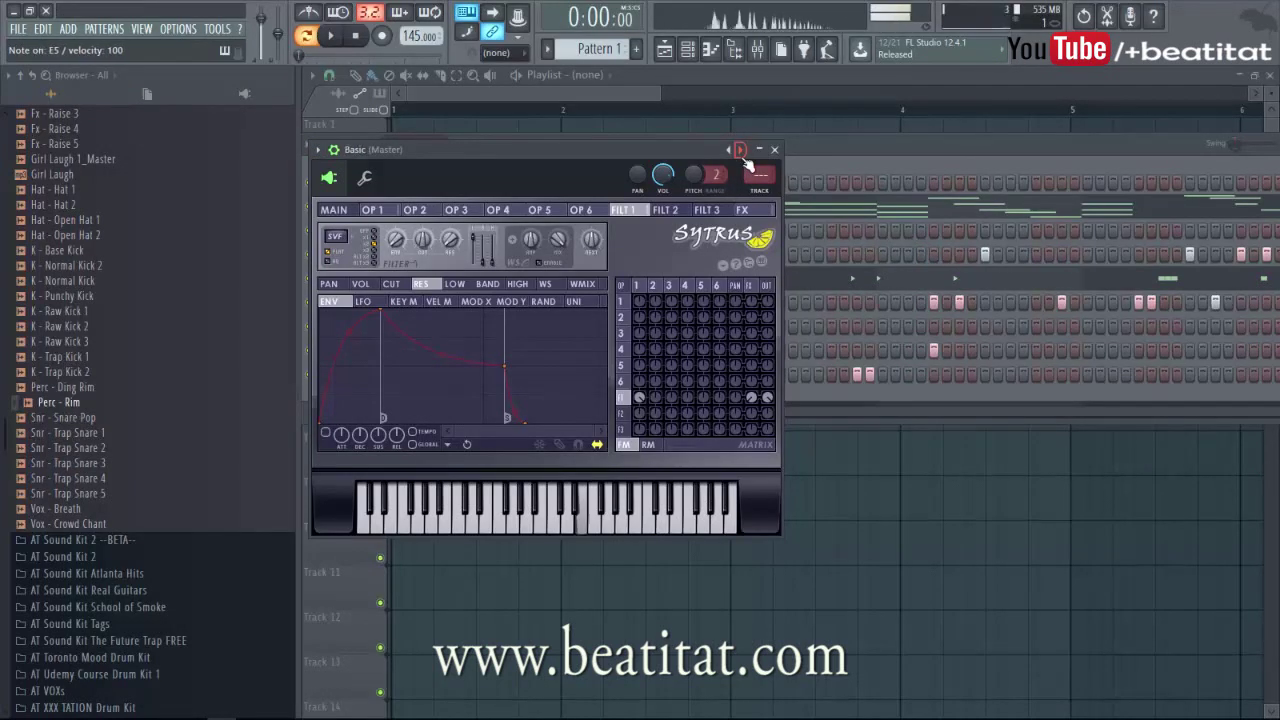
left_click(807, 151)
key("space")
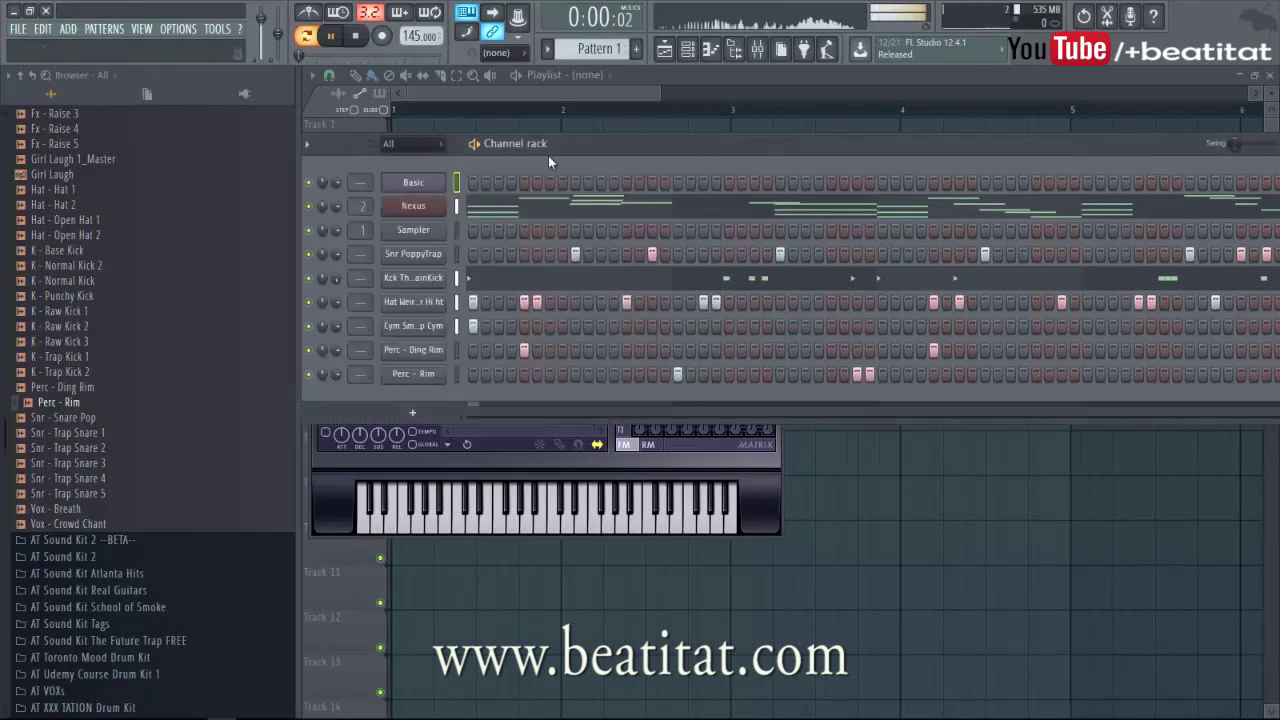
- Draw a half-bar A5 note at the start of bar 1 in the Sytrus channel's piano roll
right_click(436, 176)
left_click(470, 184)
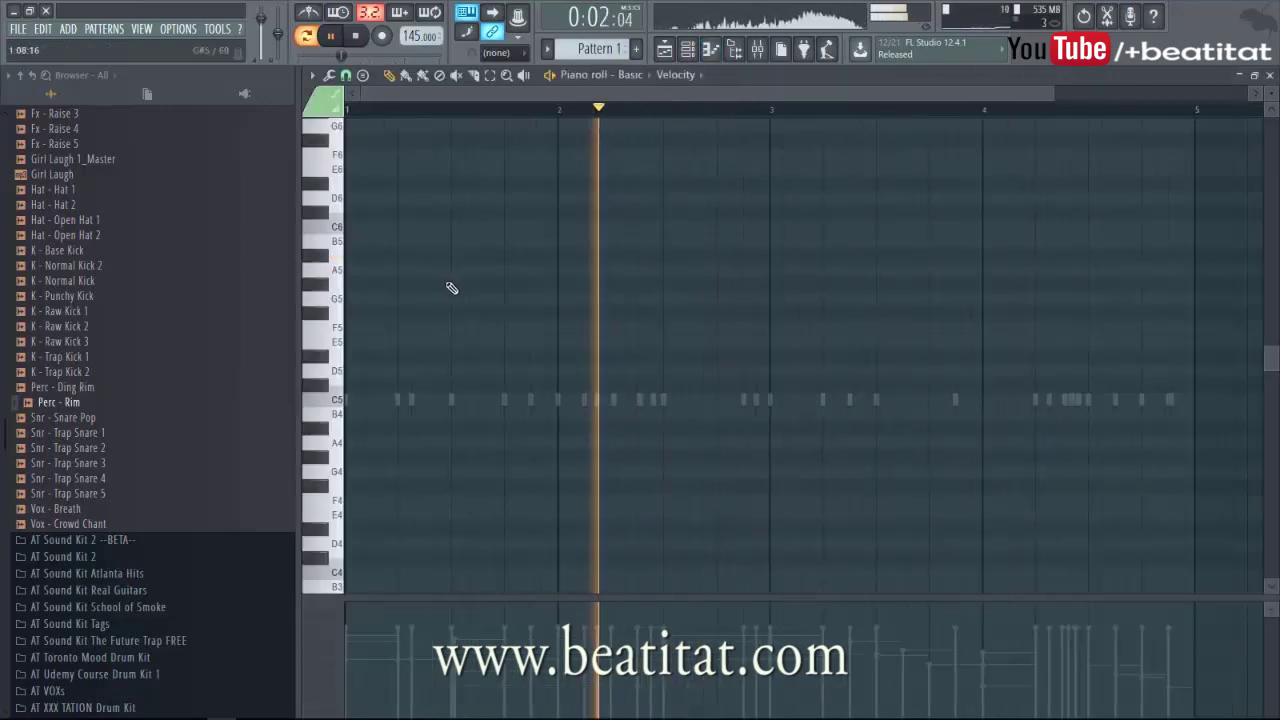
key("ctrl+v")
key("space")
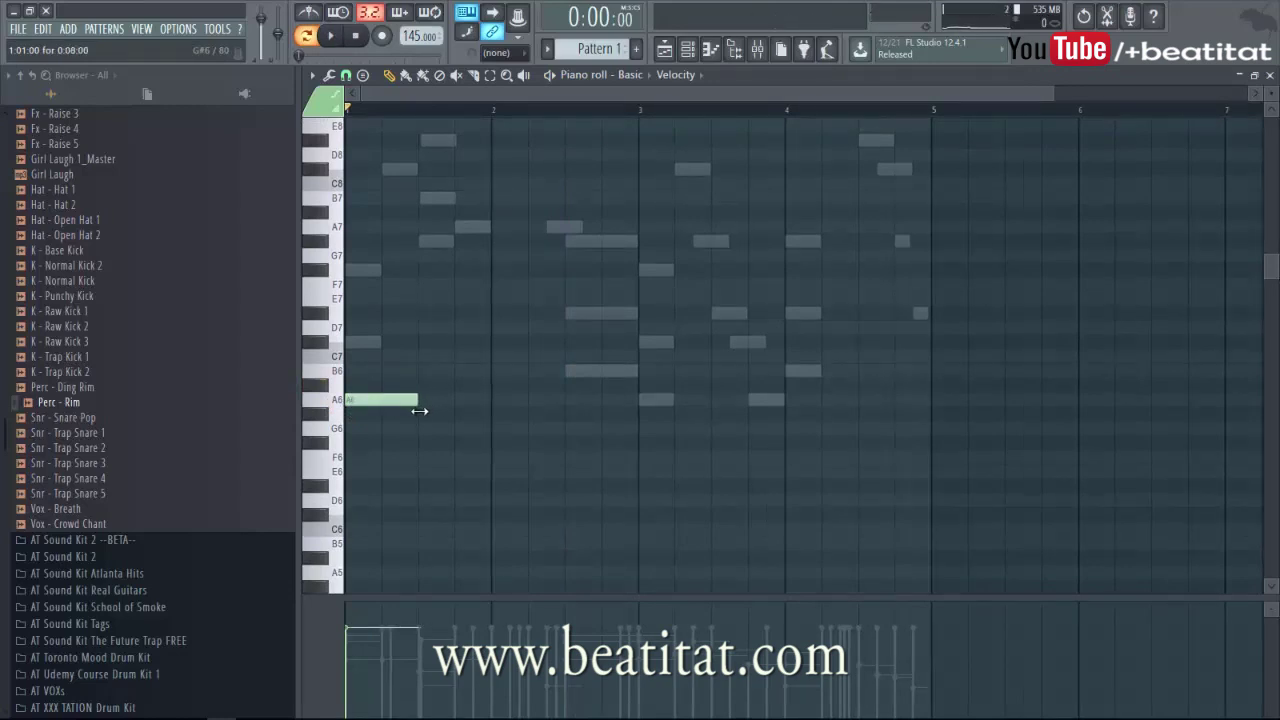
key("ctrl+Down")
key("space")
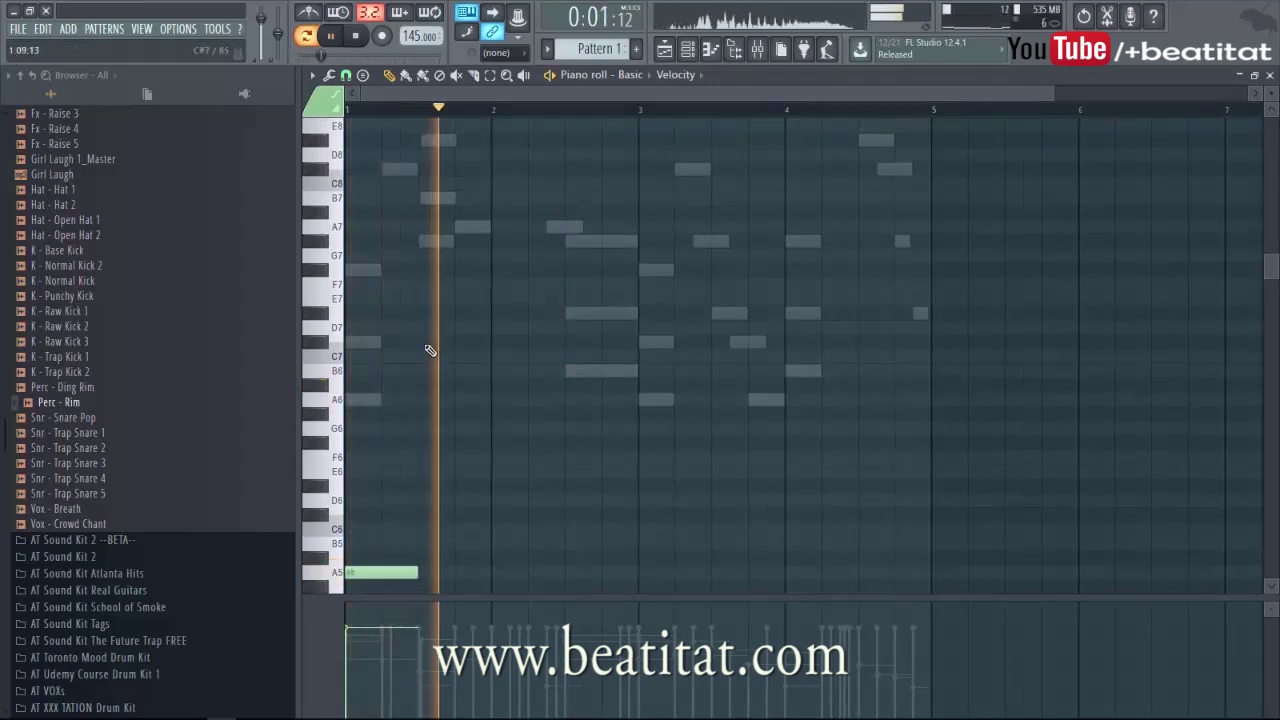
- Try a half-bar C#6 note on step 13 of bar 1 and audition it with the beat
left_click(457, 345)
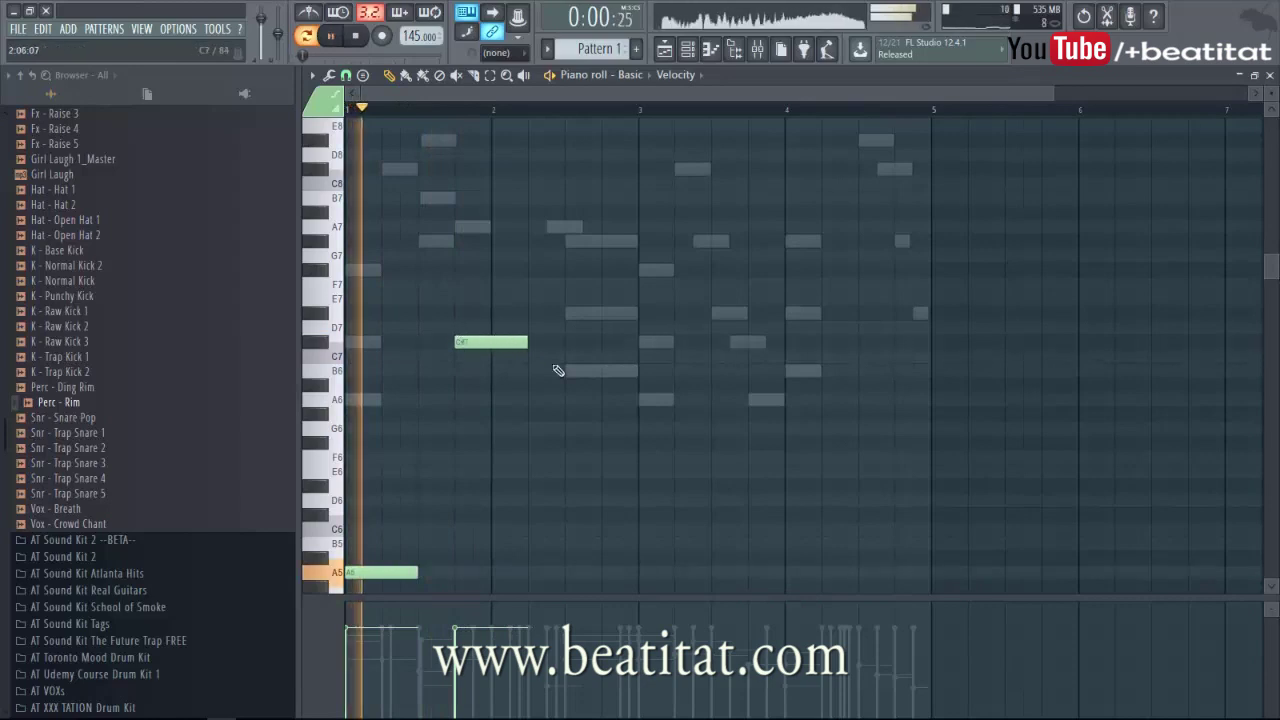
key("space")
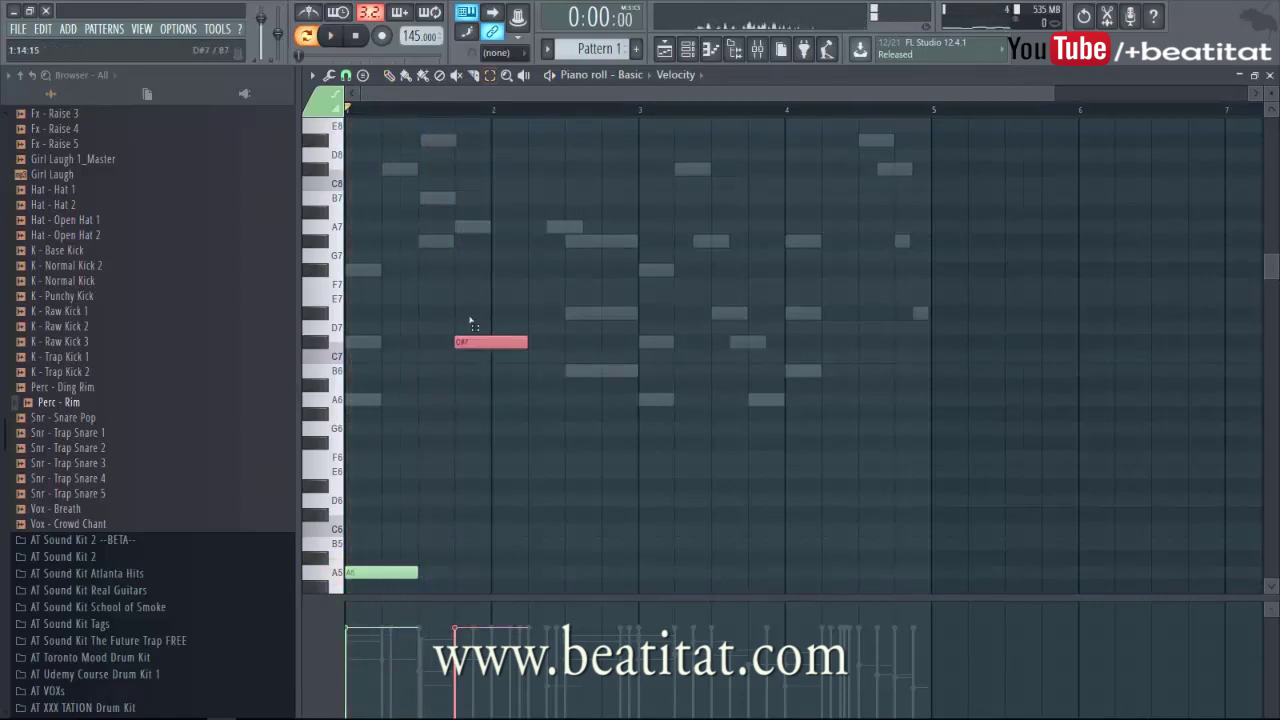
key("space")
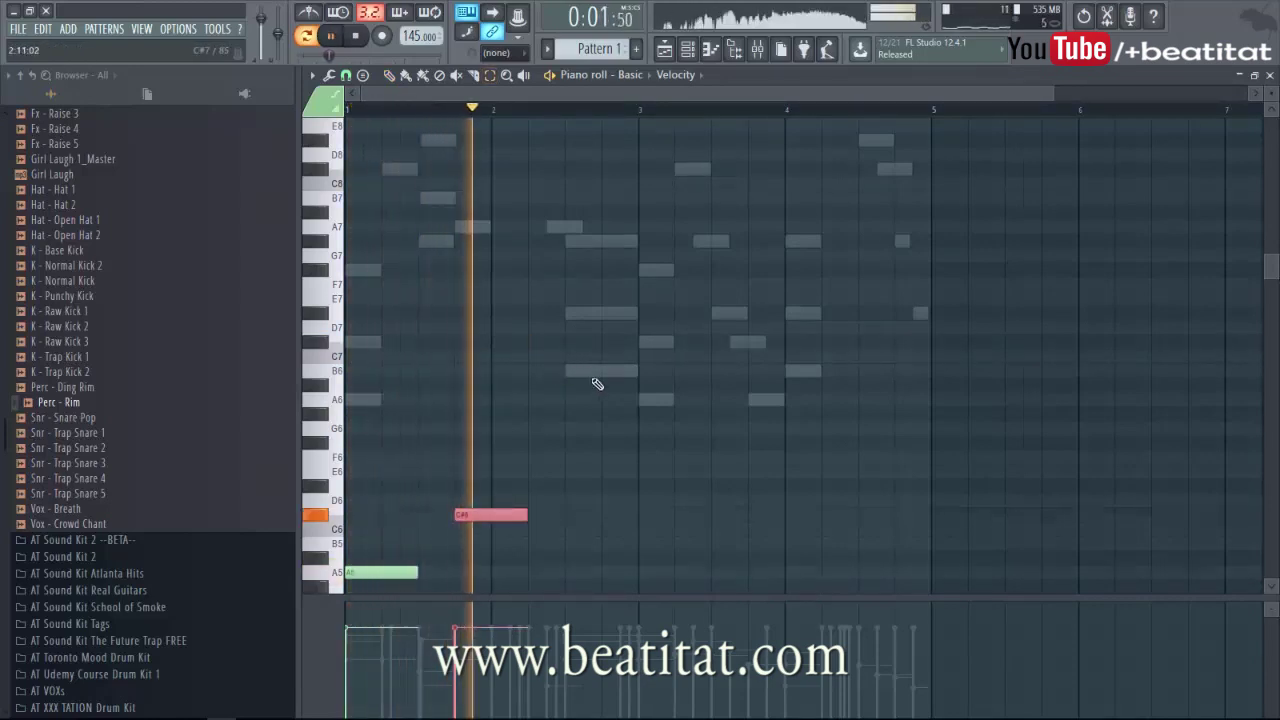
key("space")
scroll(540, 516, "down", 1)
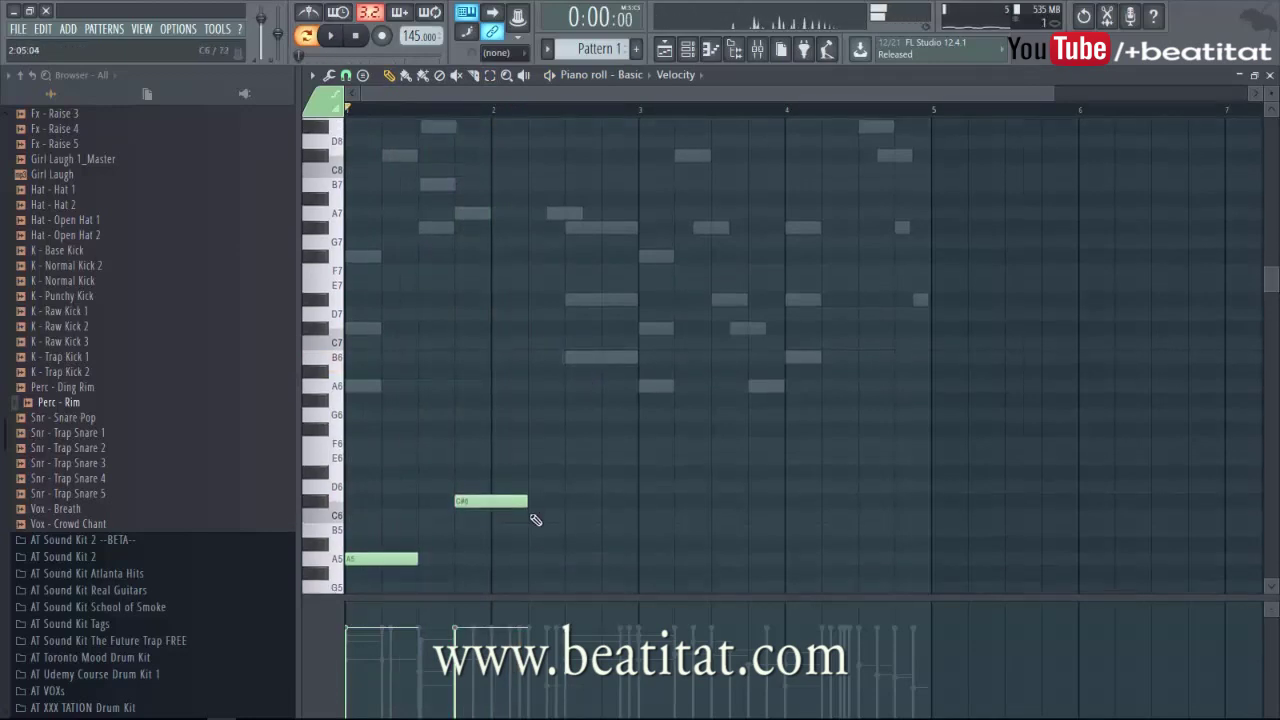
- Audition a half-bar B5 note on step 9 of bar 2 and delete the B5 and C#6 notes
key("space")
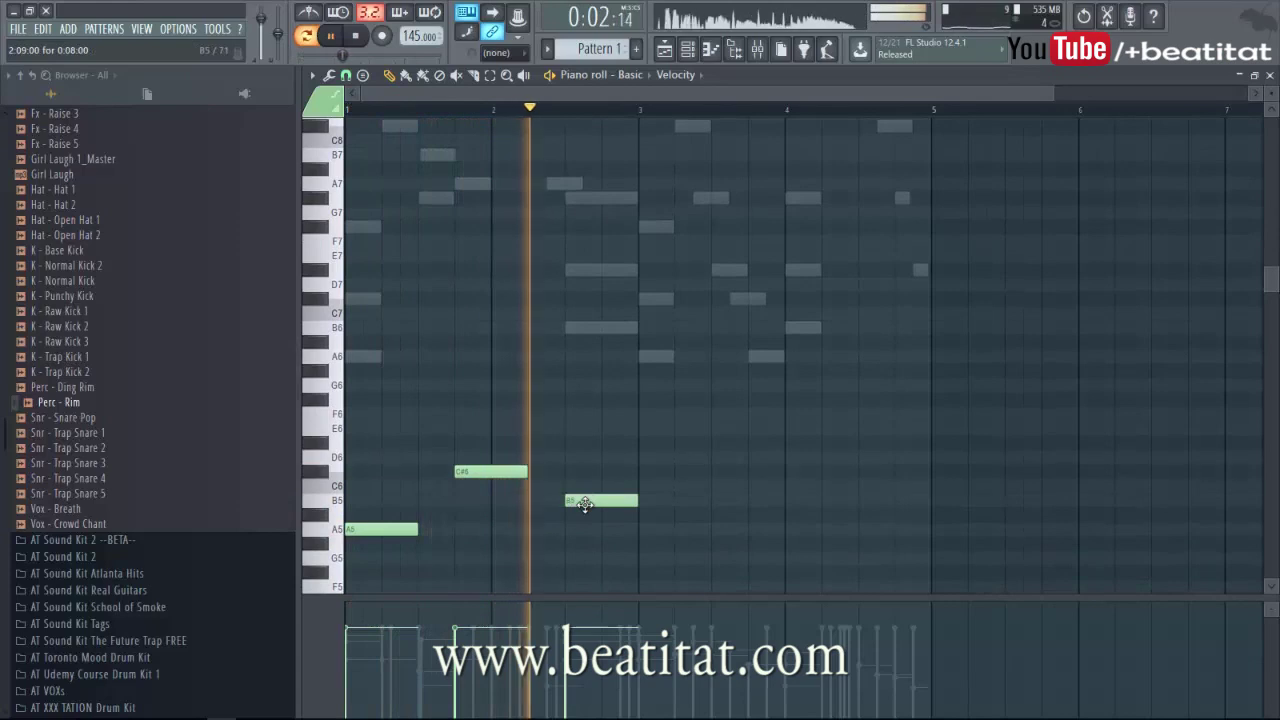
right_click(586, 502)
key("space")
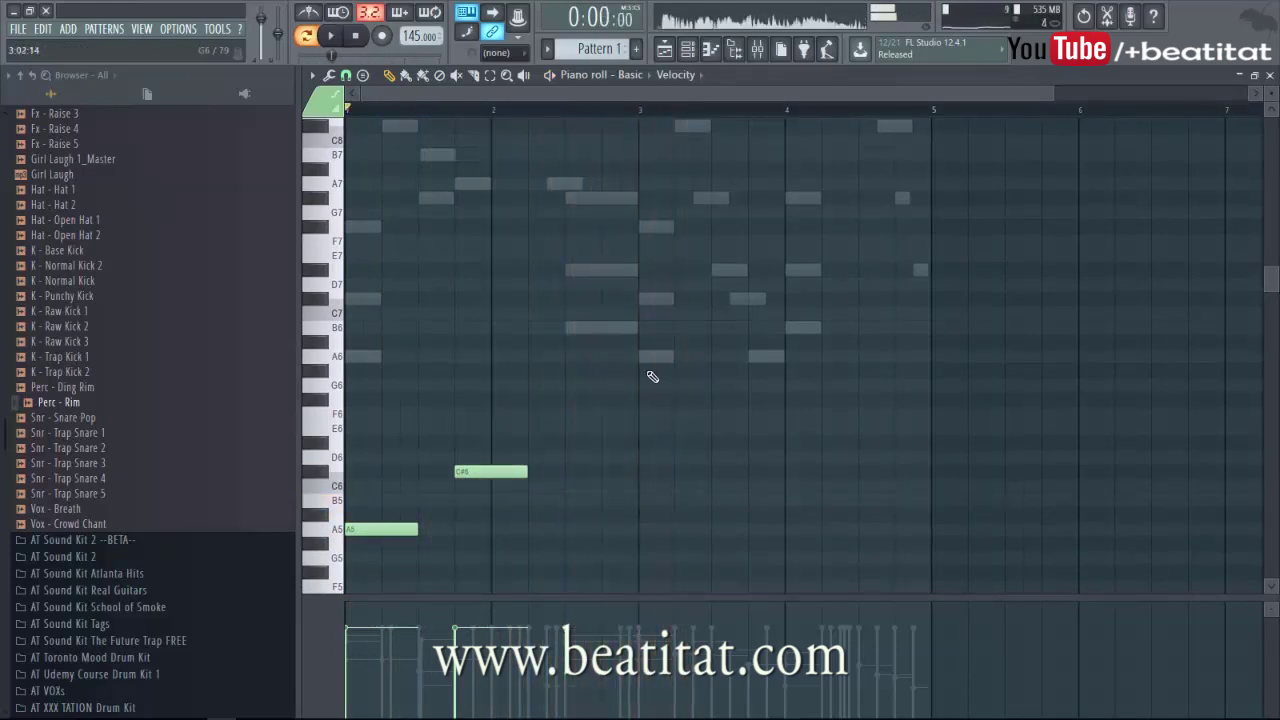
right_click(666, 359)
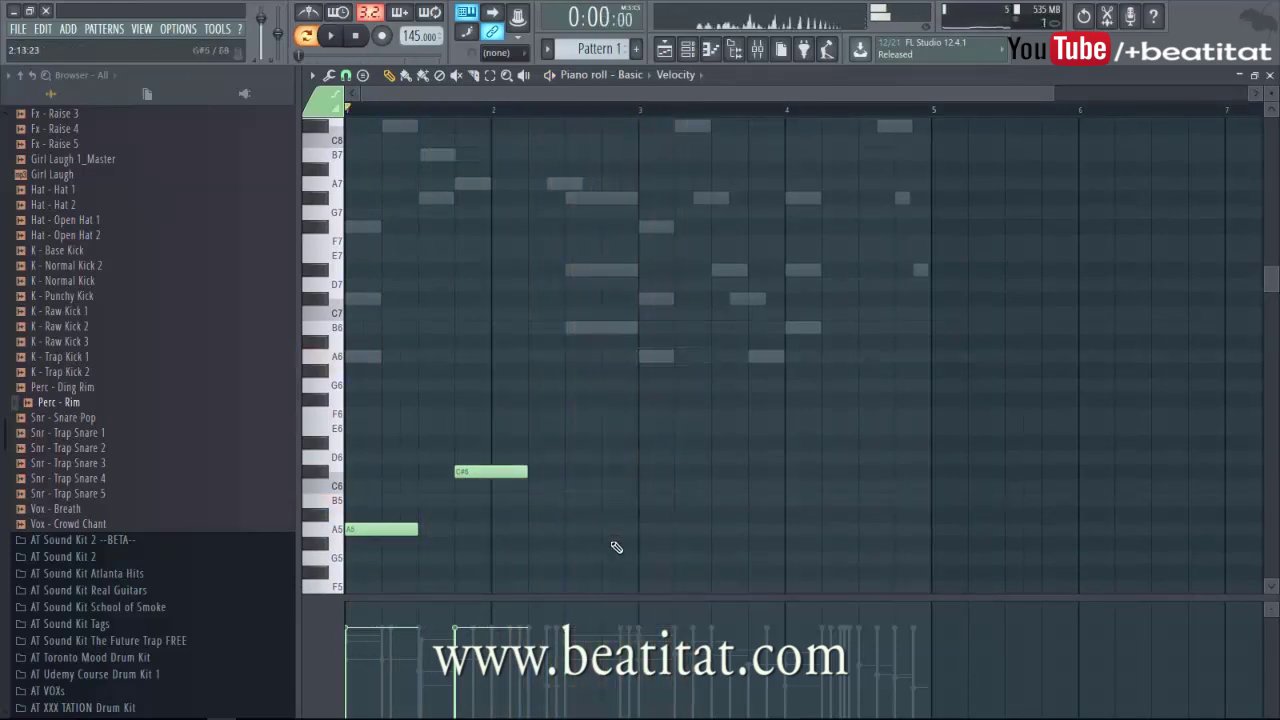
key("space")
right_click(666, 526)
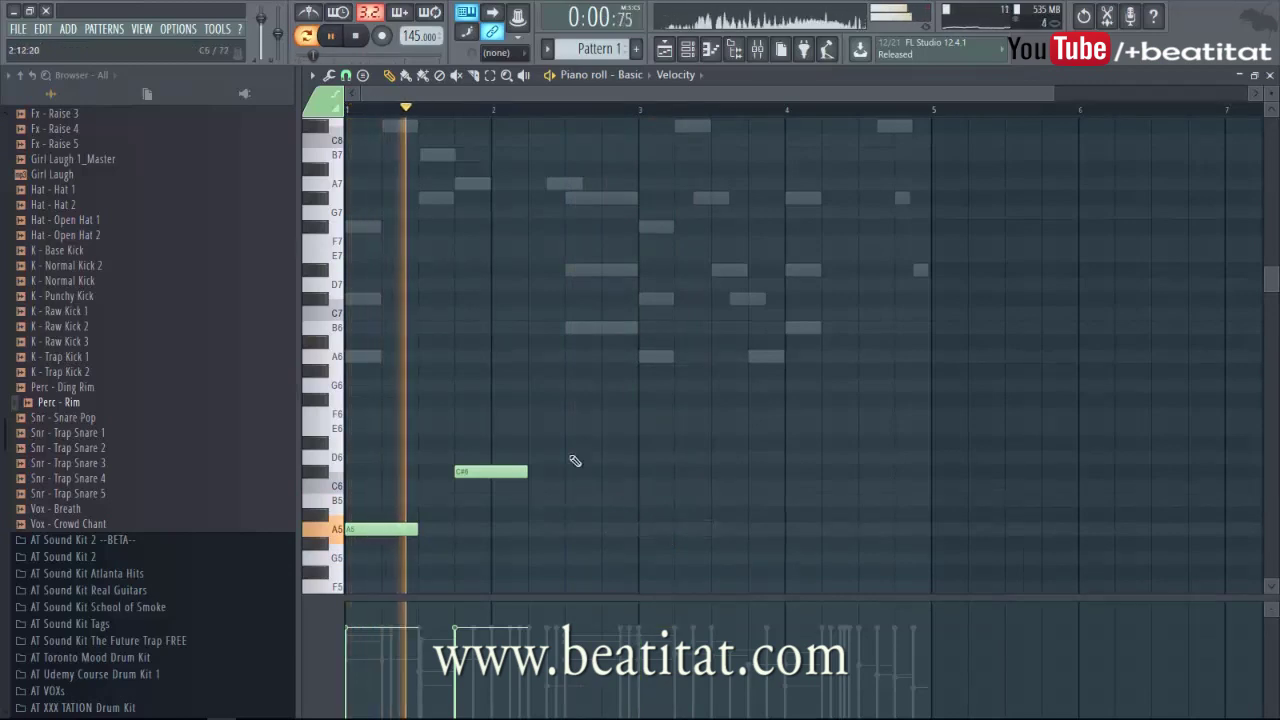
right_click(505, 470)
key("space")
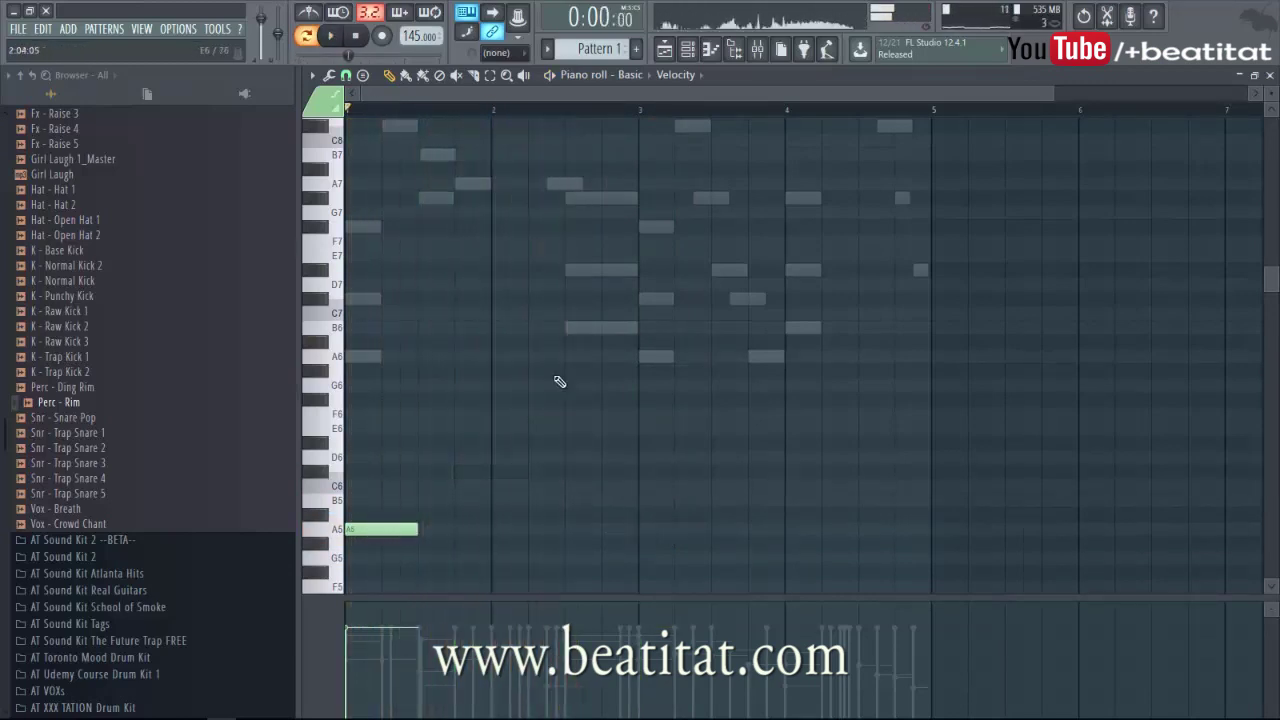
- Add a half-bar G#5 note at the start of bar 2 and play it back
left_click(566, 200)
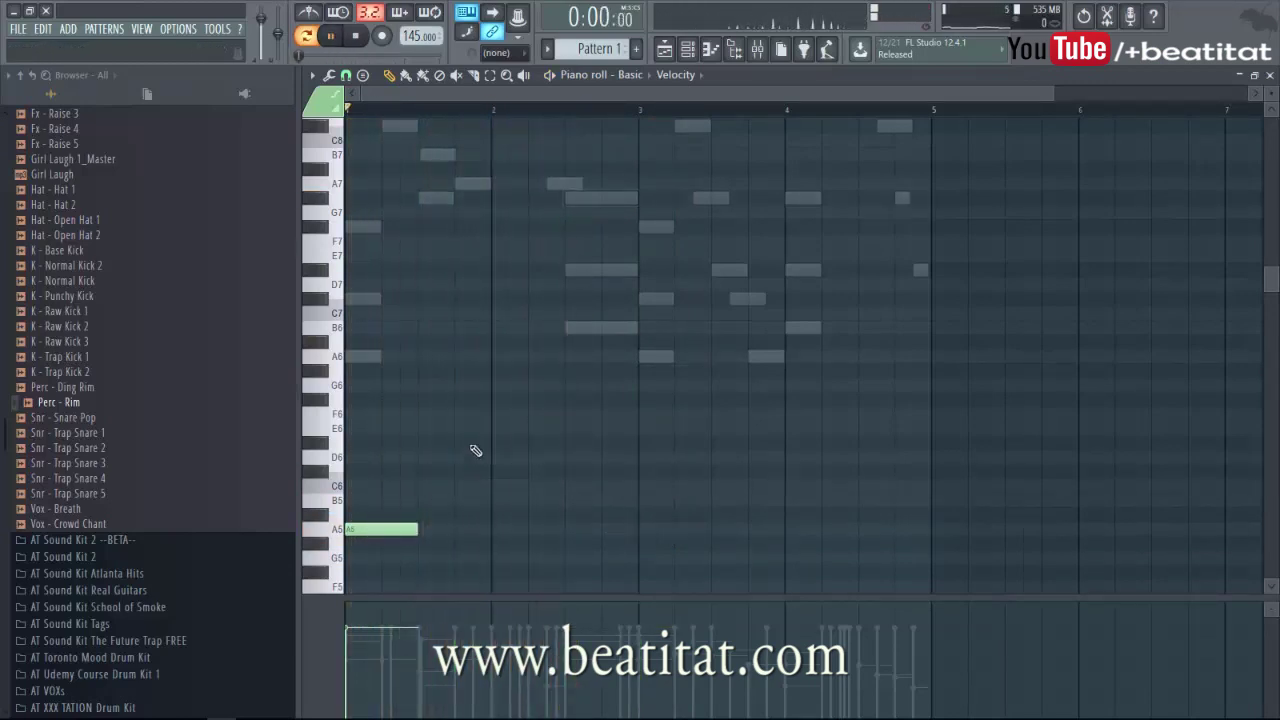
key("space")
left_click(493, 385)
key("space")
left_click_drag(549, 385, 549, 540)
key("space")
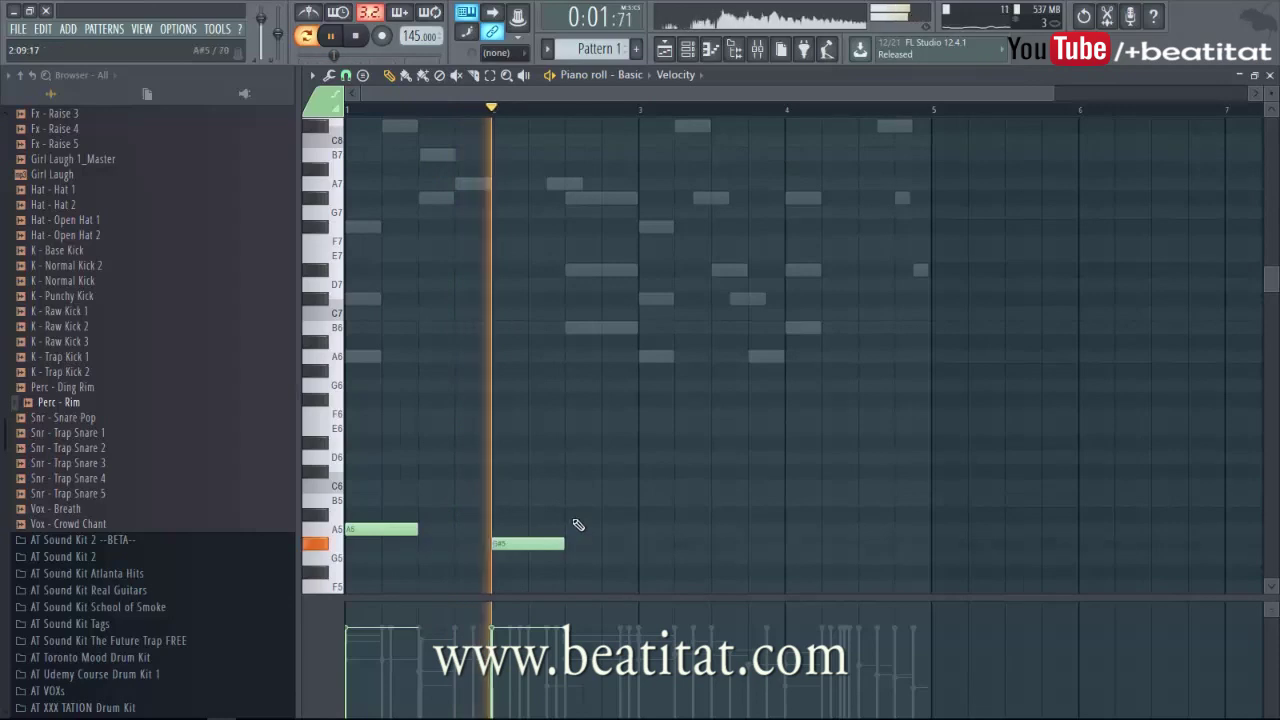
- Try a C6 note on step 13 of bar 2, shortened to a quarter bar and moved to D6
key("space")
left_click(600, 486)
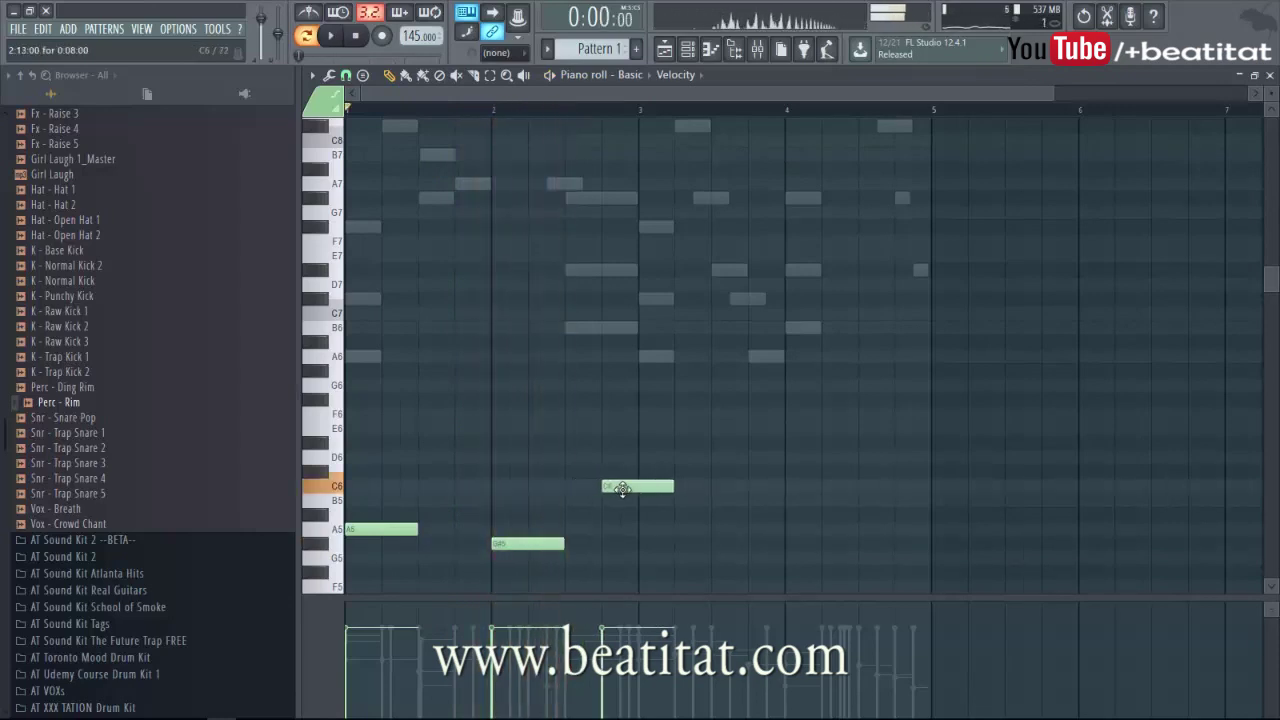
key("space")
left_click_drag(670, 488, 638, 488)
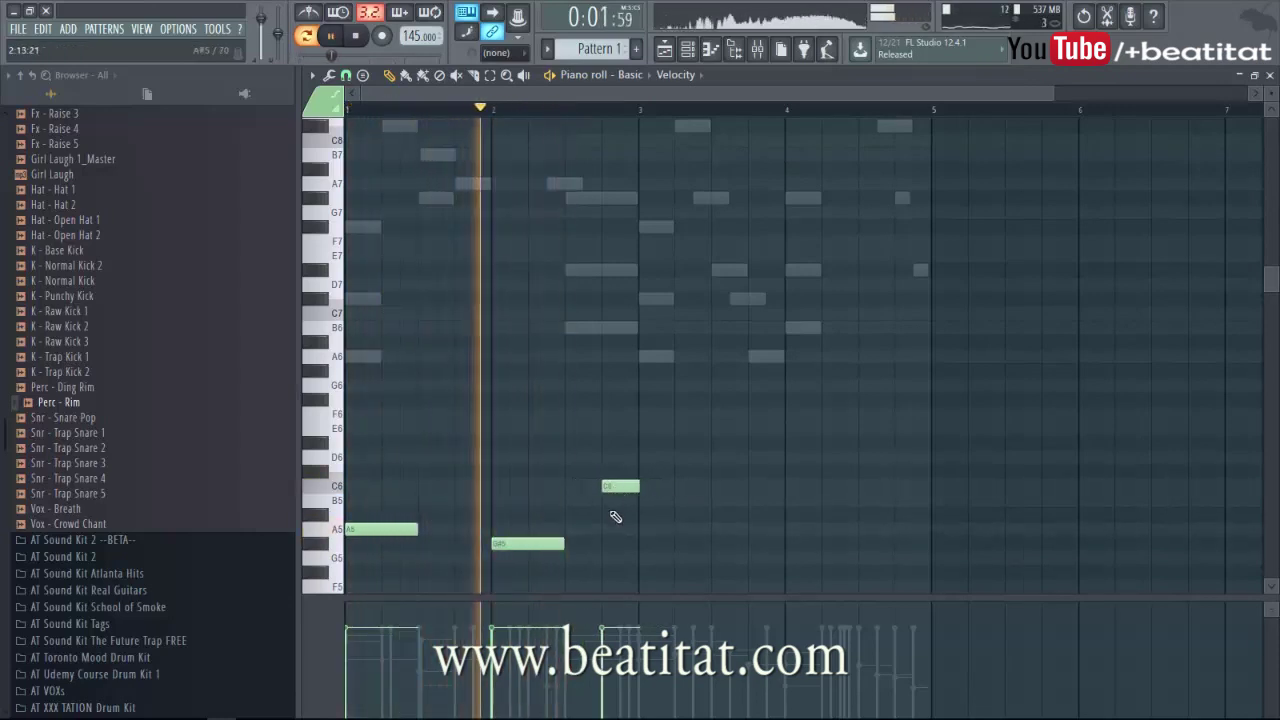
key("space")
left_click(620, 486)
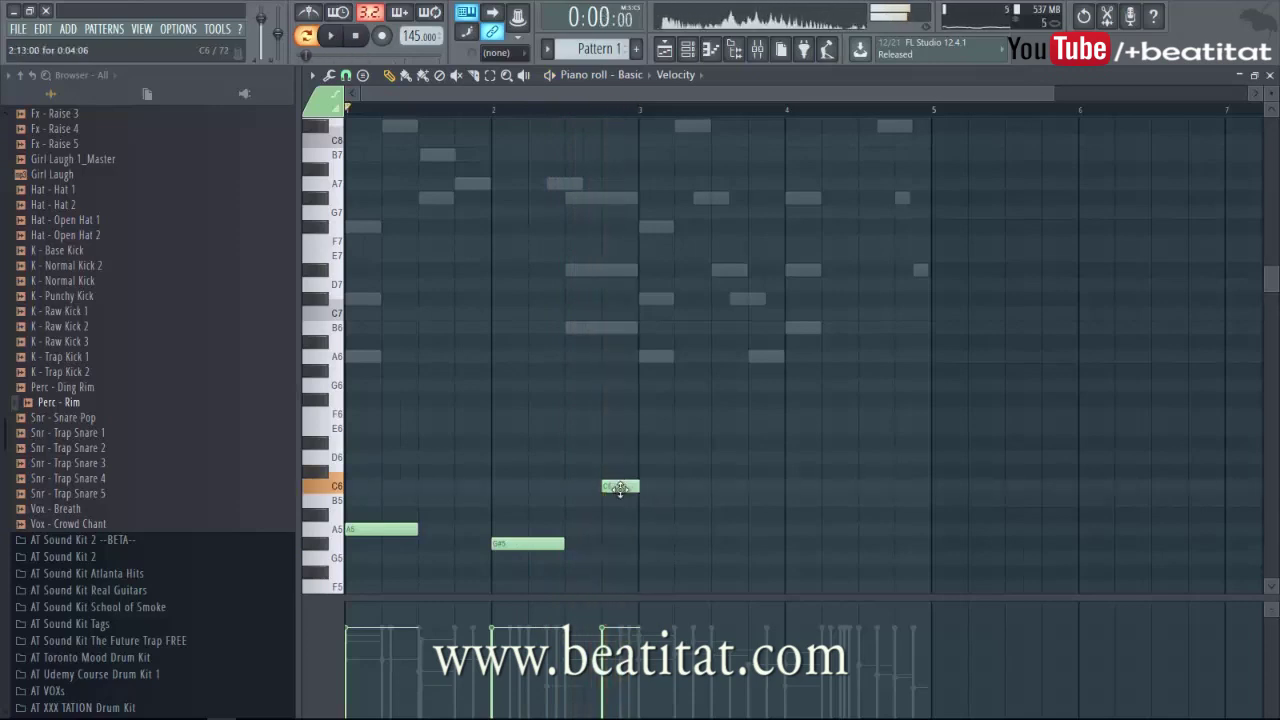
left_click_drag(620, 486, 618, 502)
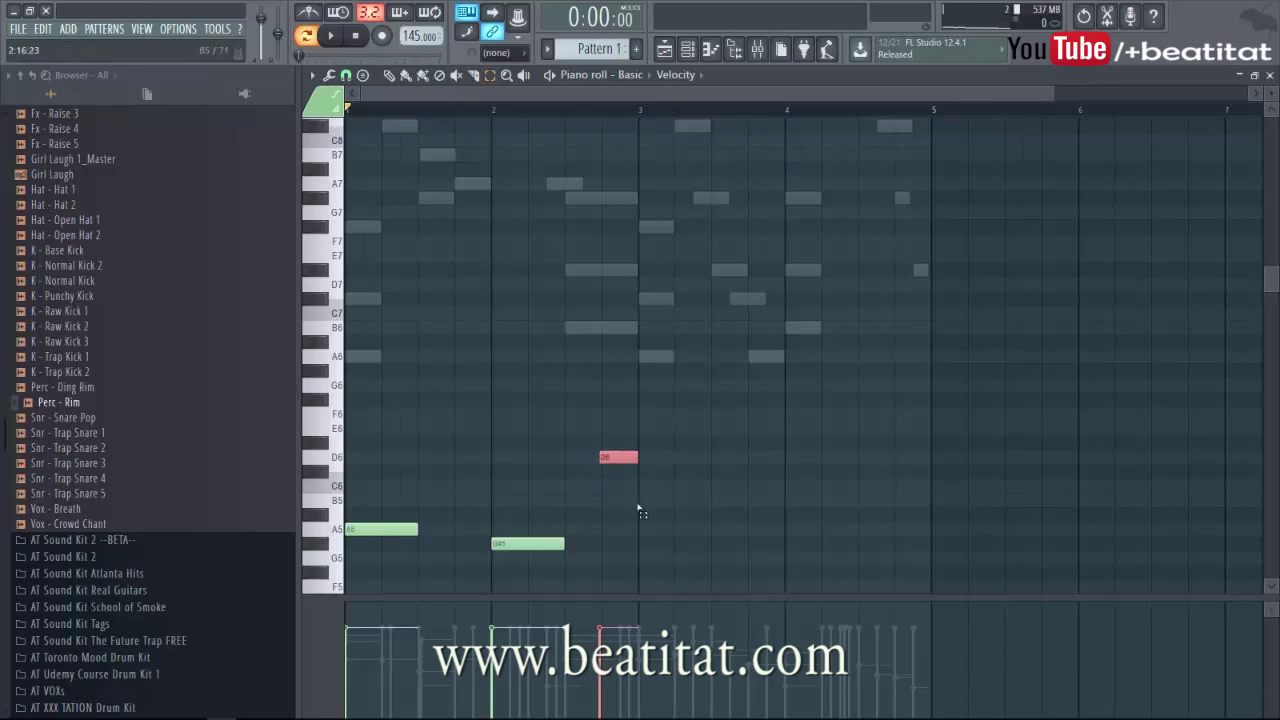
- Audition further Sytrus presets during playback, settle on Cello and close the plugin window
key("F7")
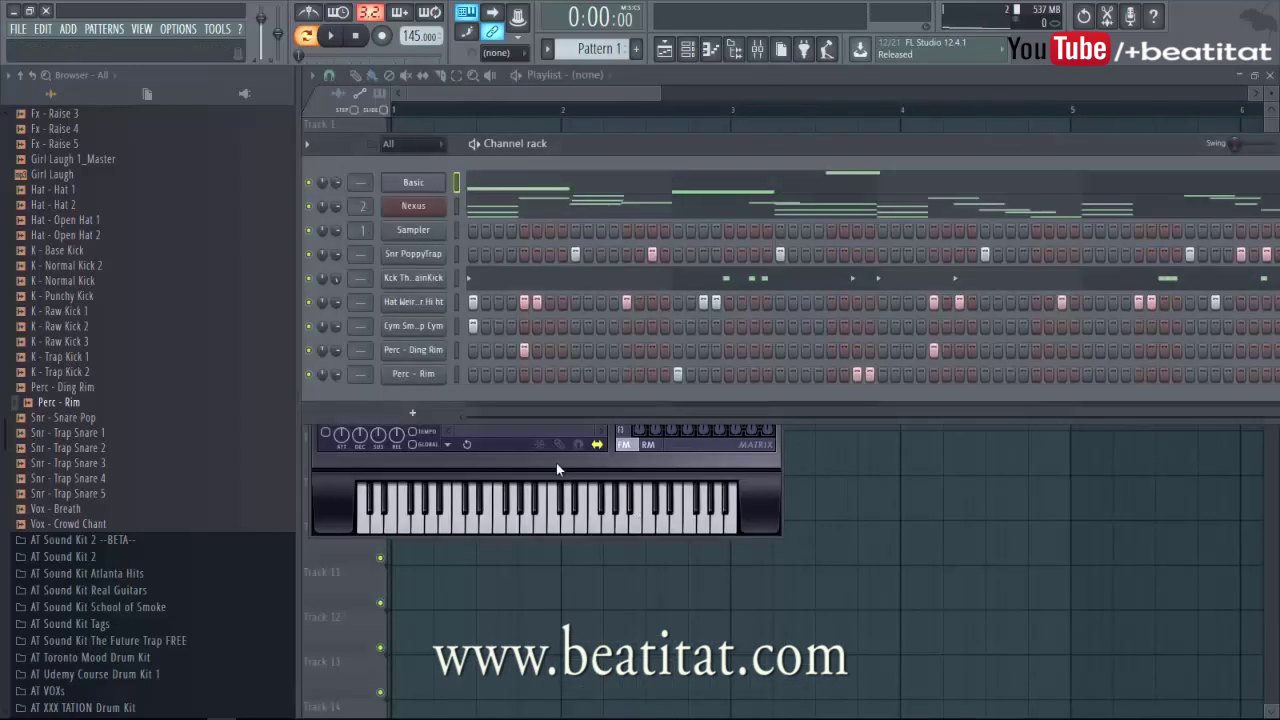
left_click(767, 521)
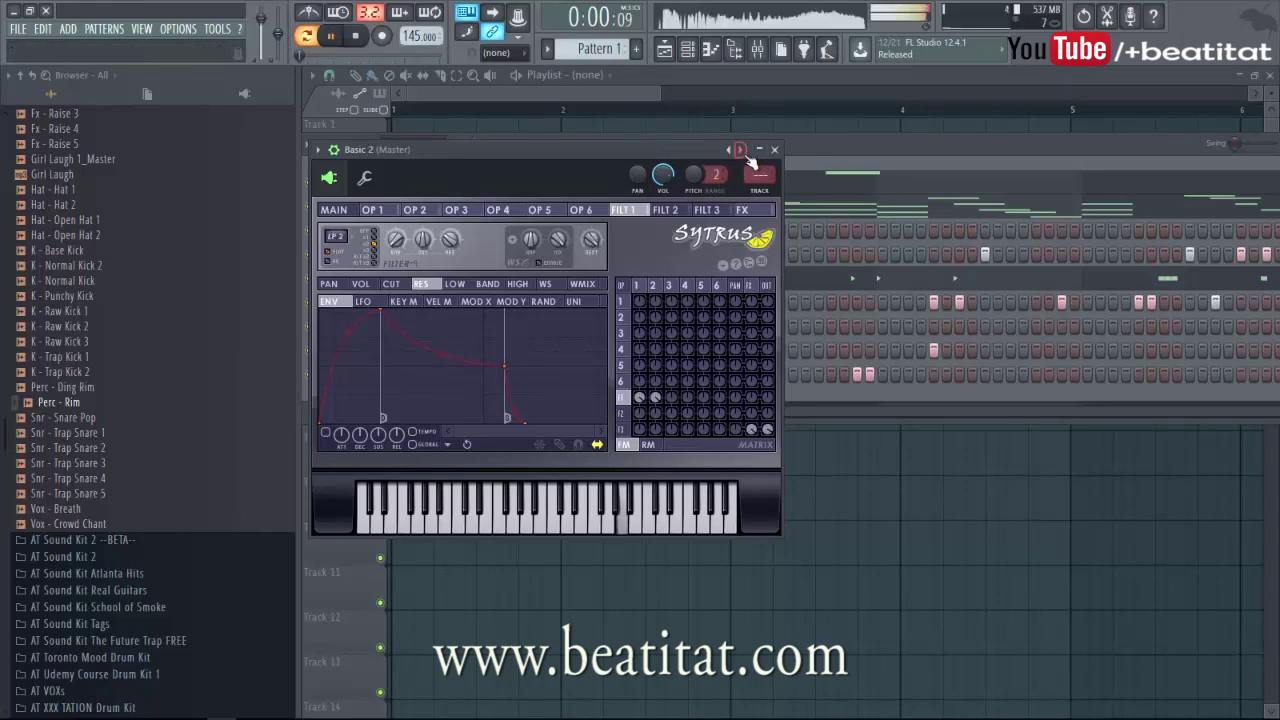
left_click(748, 156)
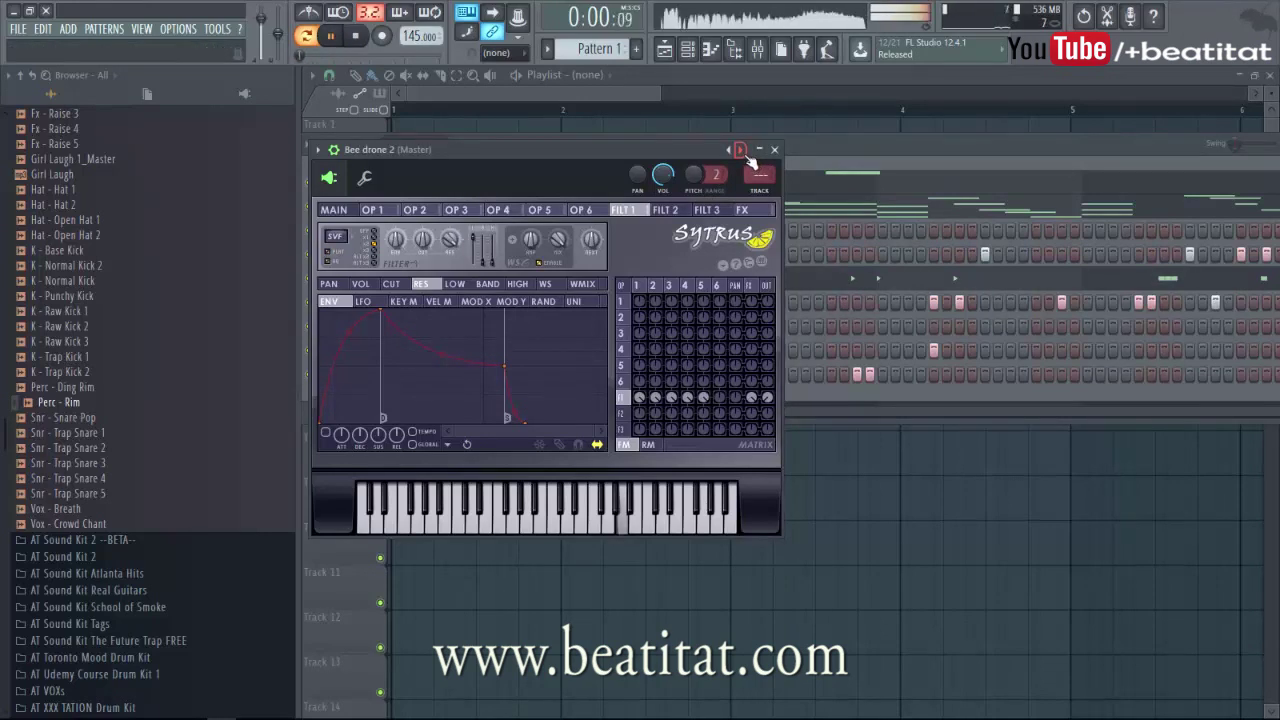
left_click(748, 157)
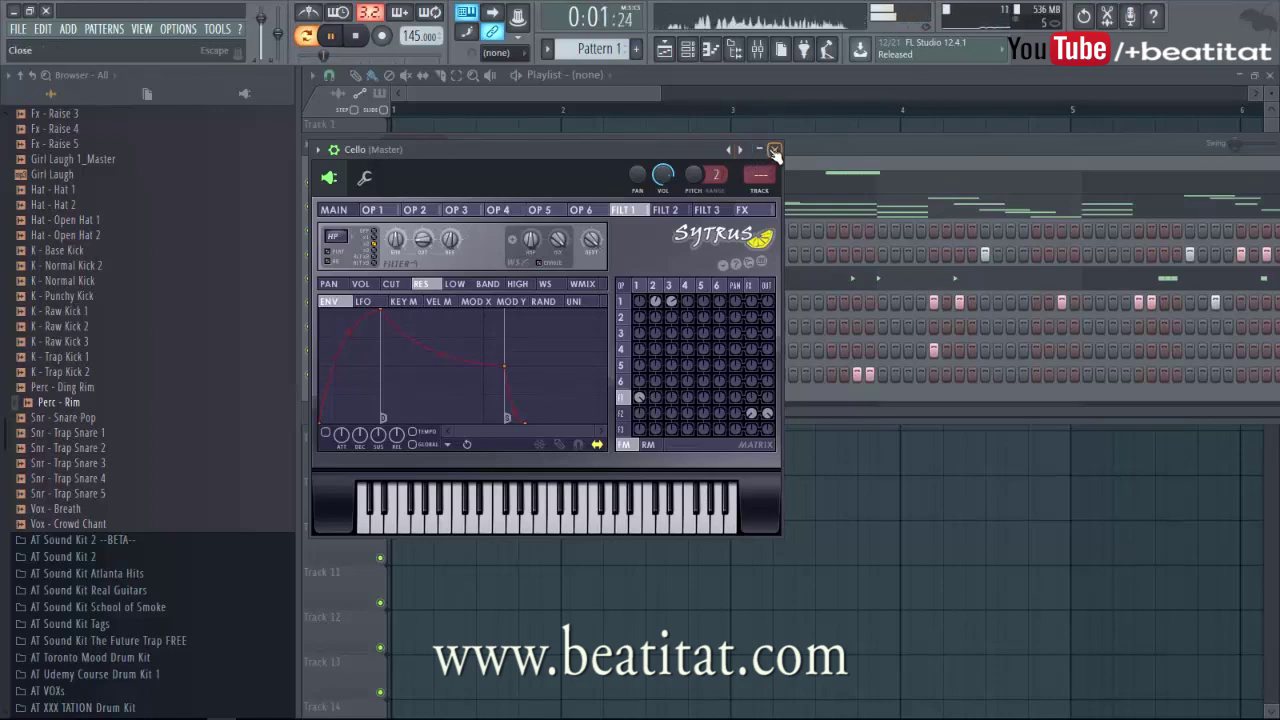
left_click(774, 150)
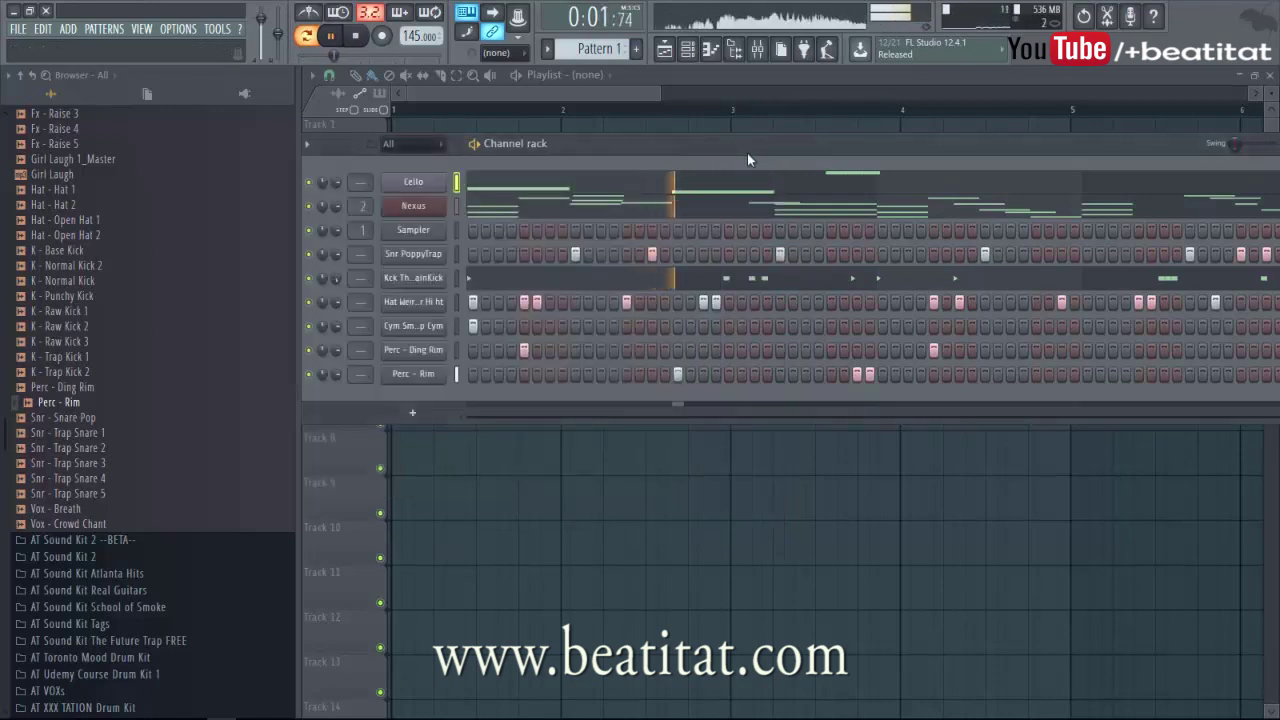
- Remove the D6 note from the Cello melody and copy the A5 and G#5 notes into bars 3 and 4
left_click(686, 193)
key("space")
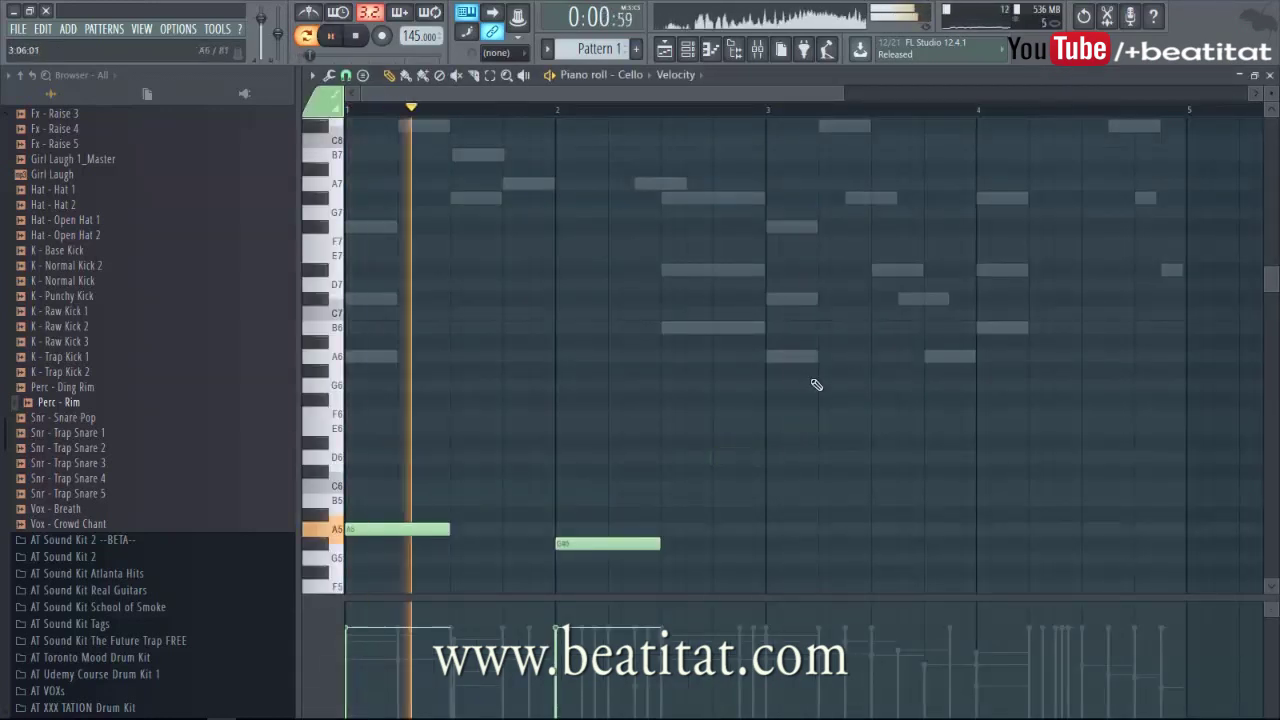
key("ctrl+a")
left_click_drag(423, 526, 836, 543)
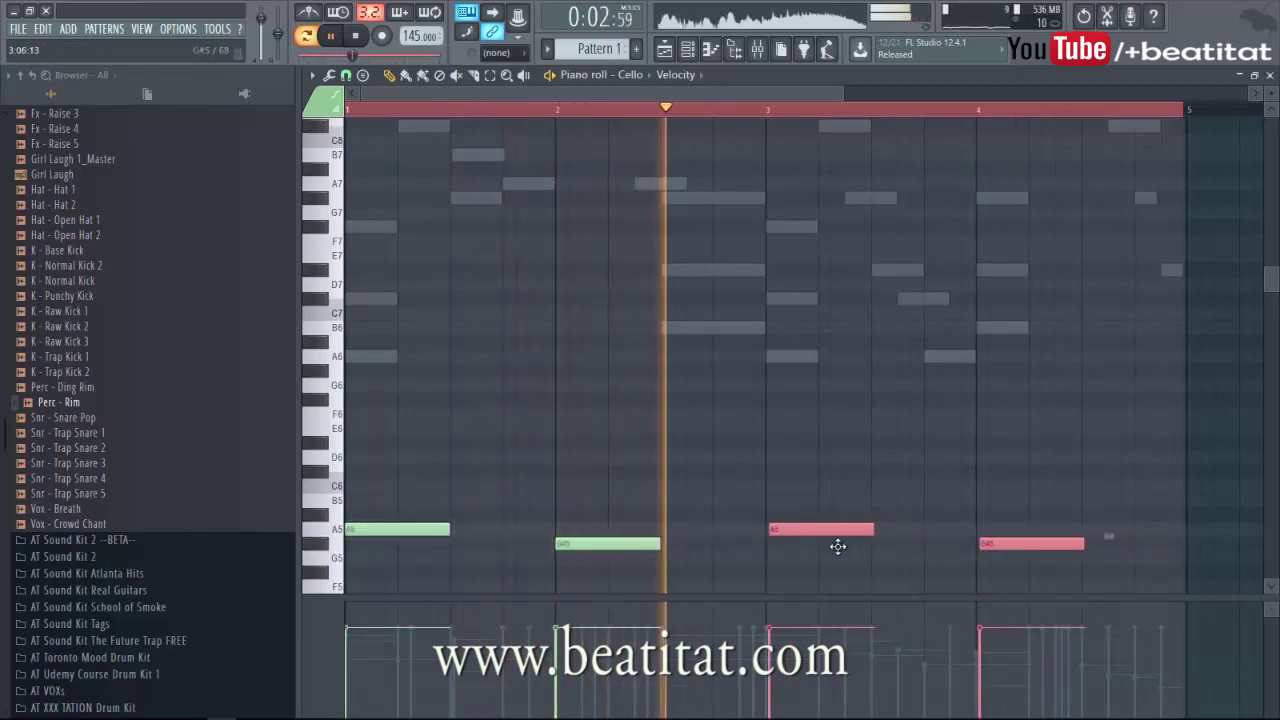
- Add a half-bar A6 note on step 13 of bar 3 in the Cello melody and play it back
left_click(906, 384)
key("space")
left_click(924, 358)
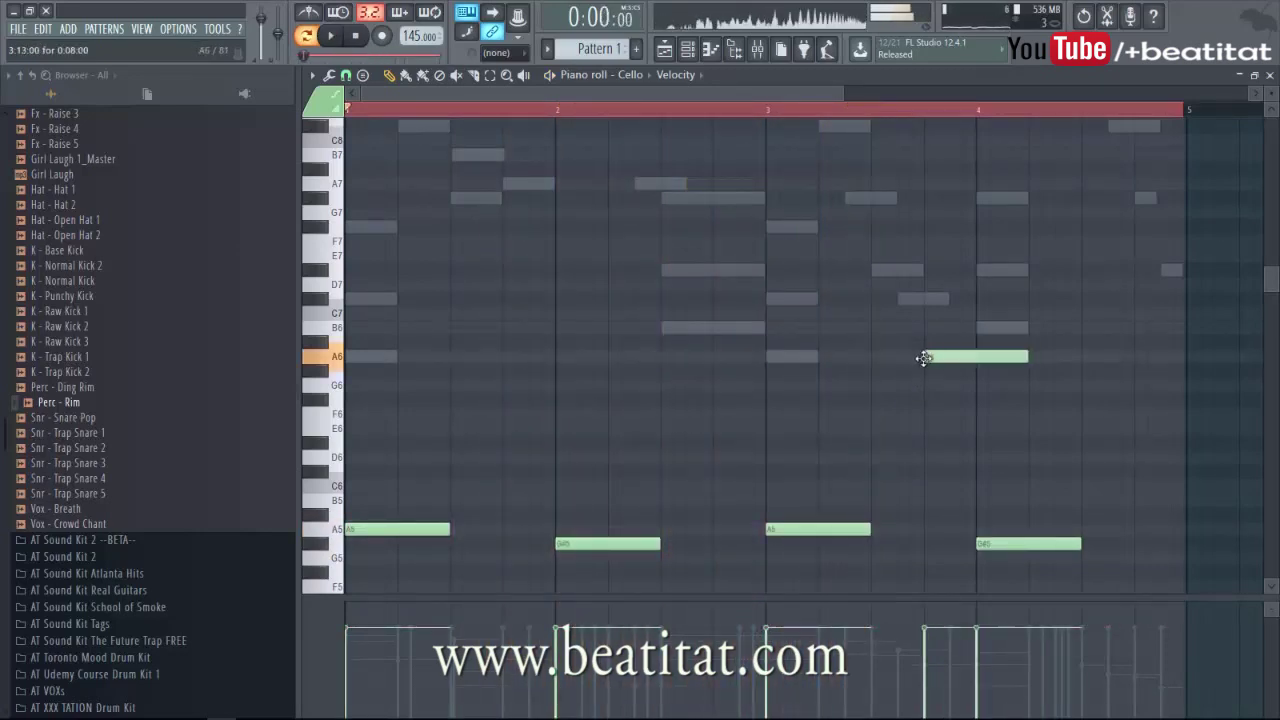
key("space")
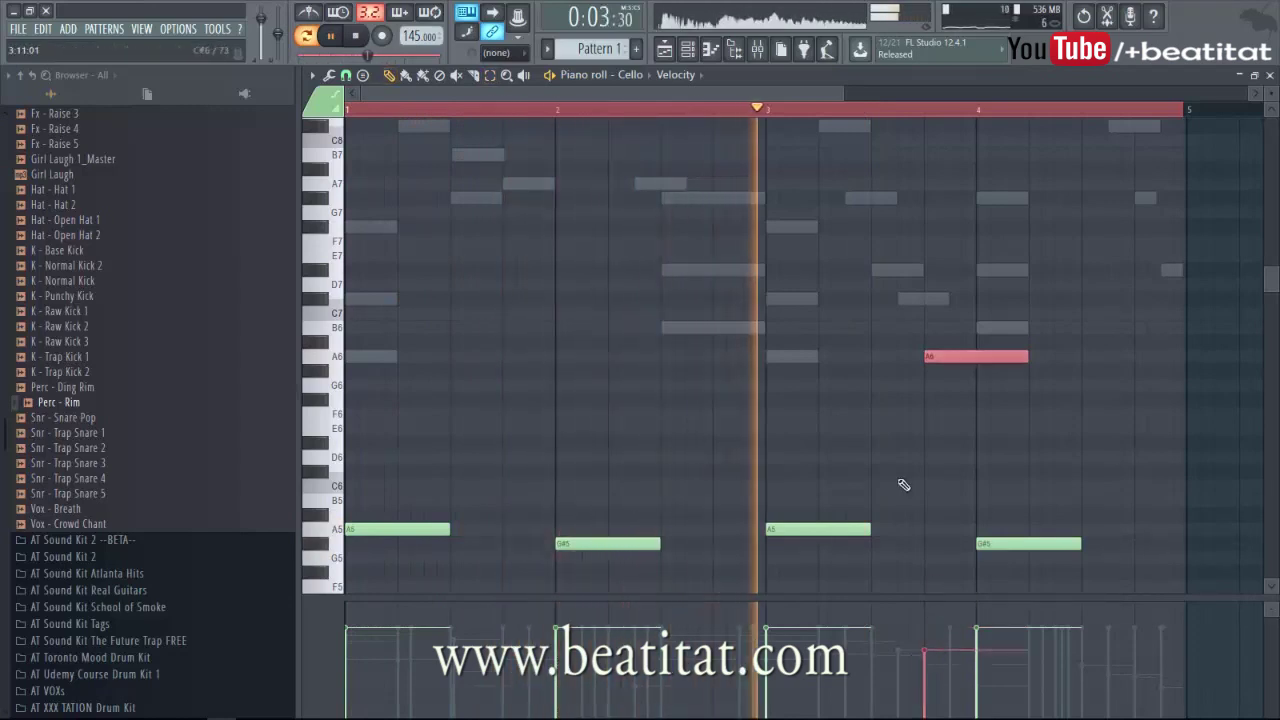
- Add a C#6 note on step 9 of bar 4, shorten the A6 note and close the piano roll
left_click_drag(1100, 510, 1116, 473)
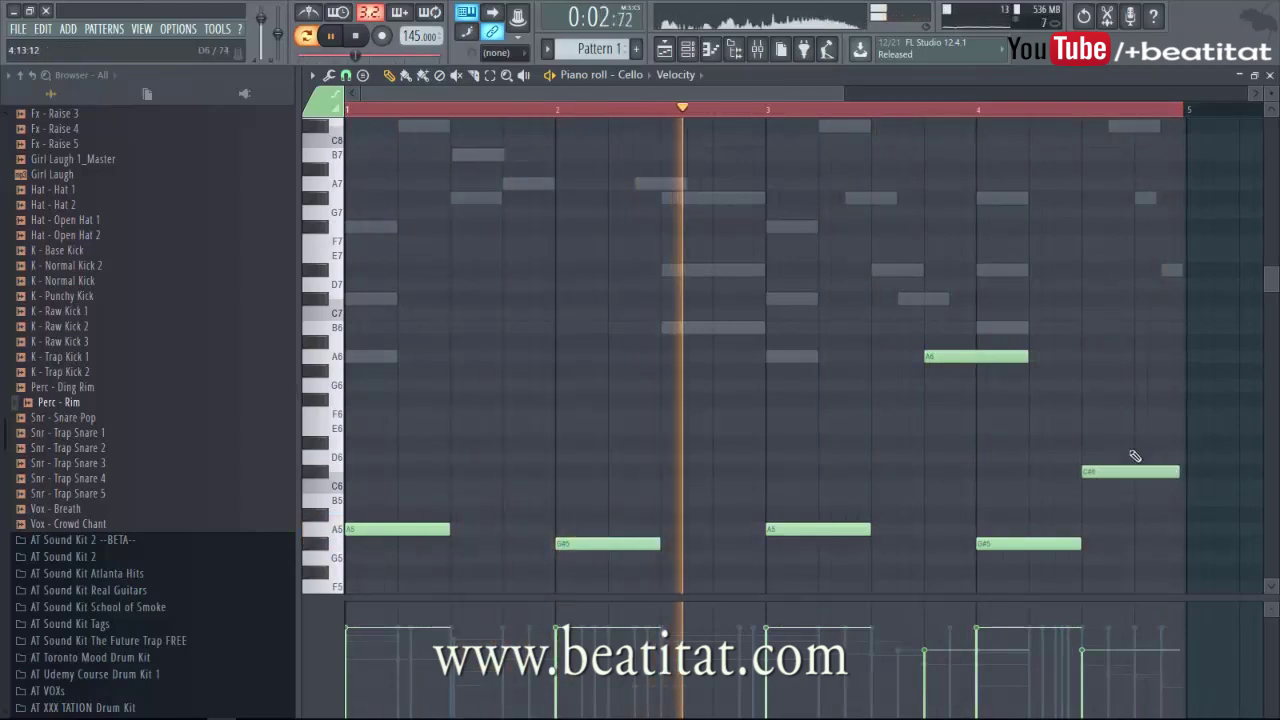
left_click_drag(1026, 357, 968, 359)
key("Escape")
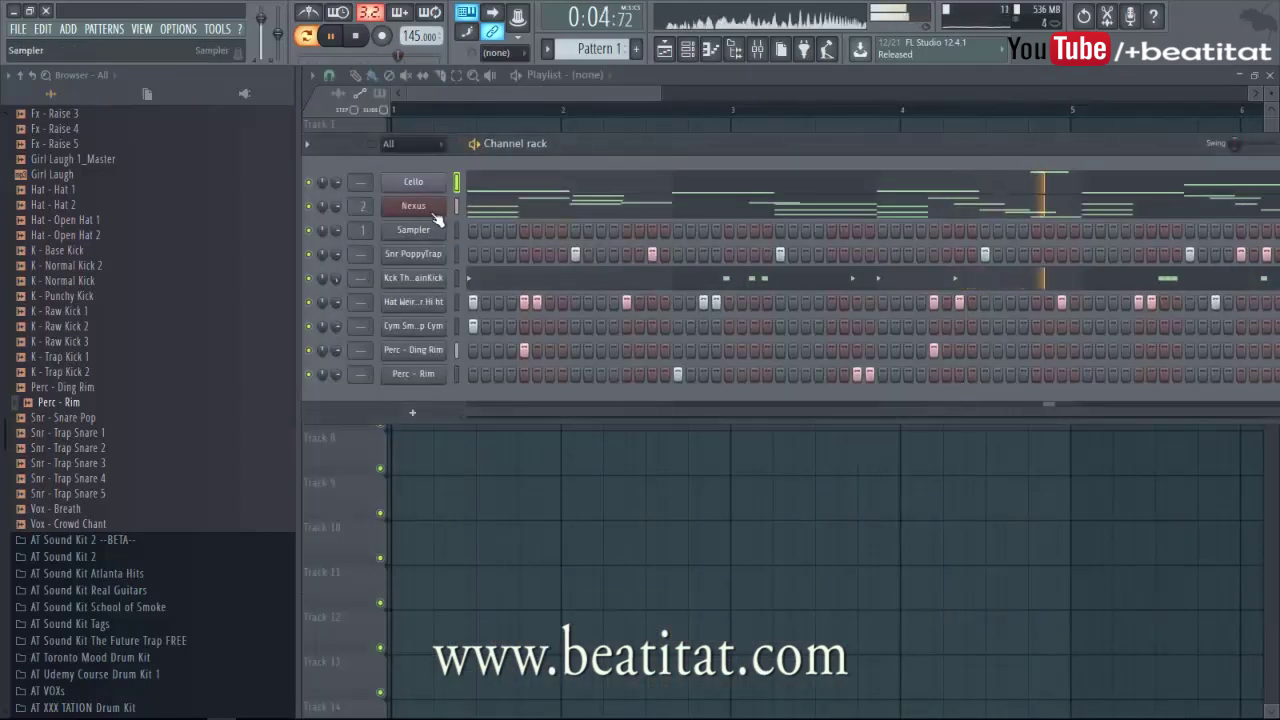
- Route the Cello channel to its own mixer track 3 and lower that track's volume fader
left_click(422, 182)
key("F9")
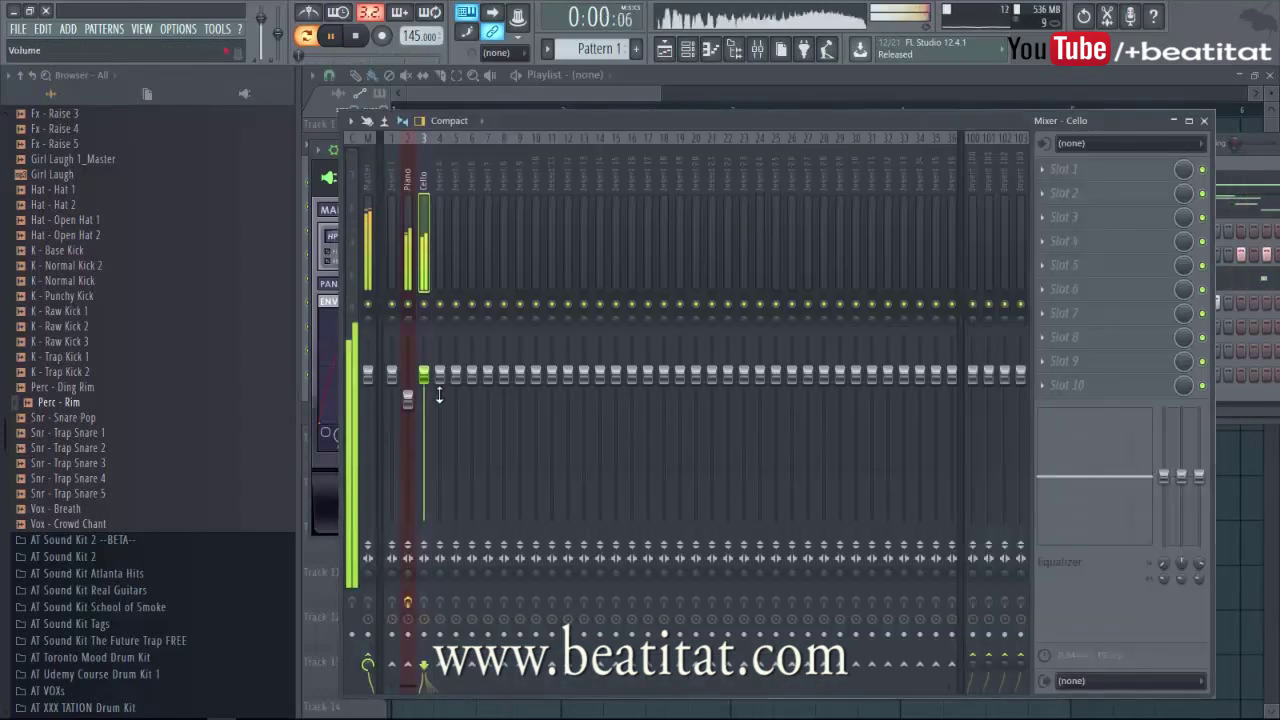
left_click_drag(424, 416, 430, 386)
mouse_move(426, 455)
left_mouse_down()
mouse_move(432, 474)
mouse_move(440, 458)
left_mouse_up()
- Insert Fruity Parametric EQ 2 on the Cello track, cut the lows and set band 7 to -5.8 dB at 20000 Hz
left_click(1098, 175)
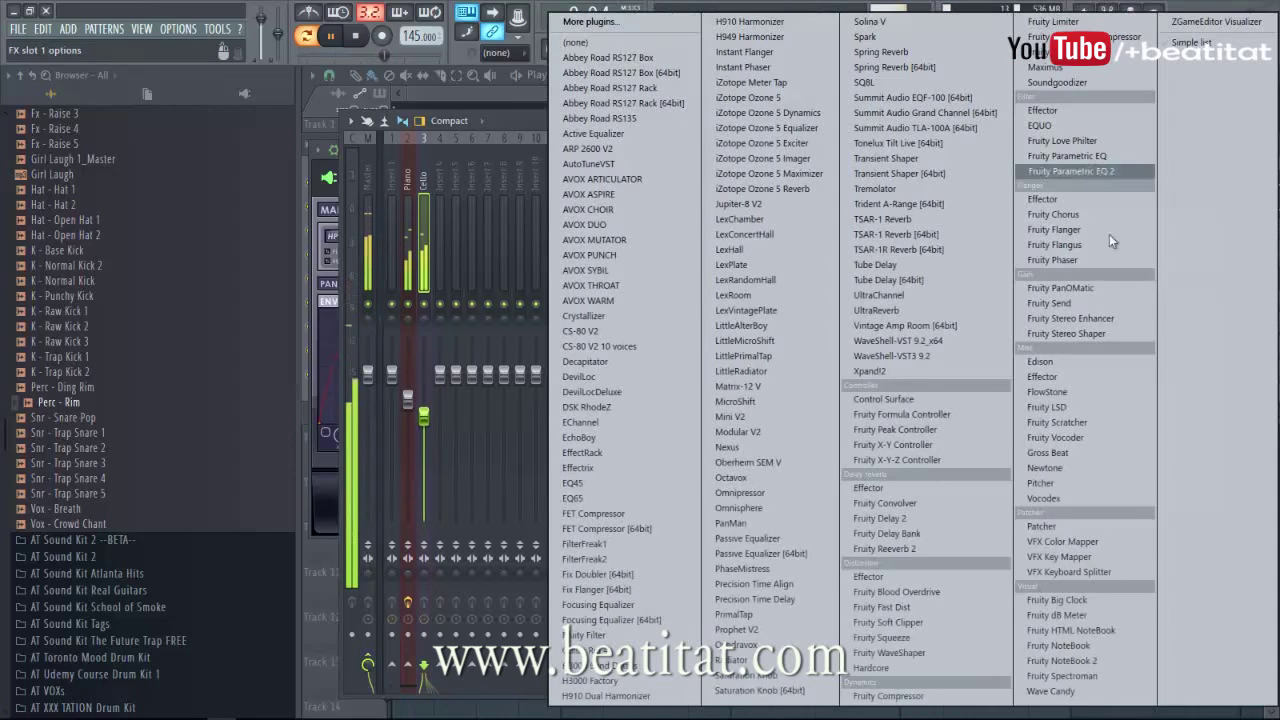
left_click(1090, 171)
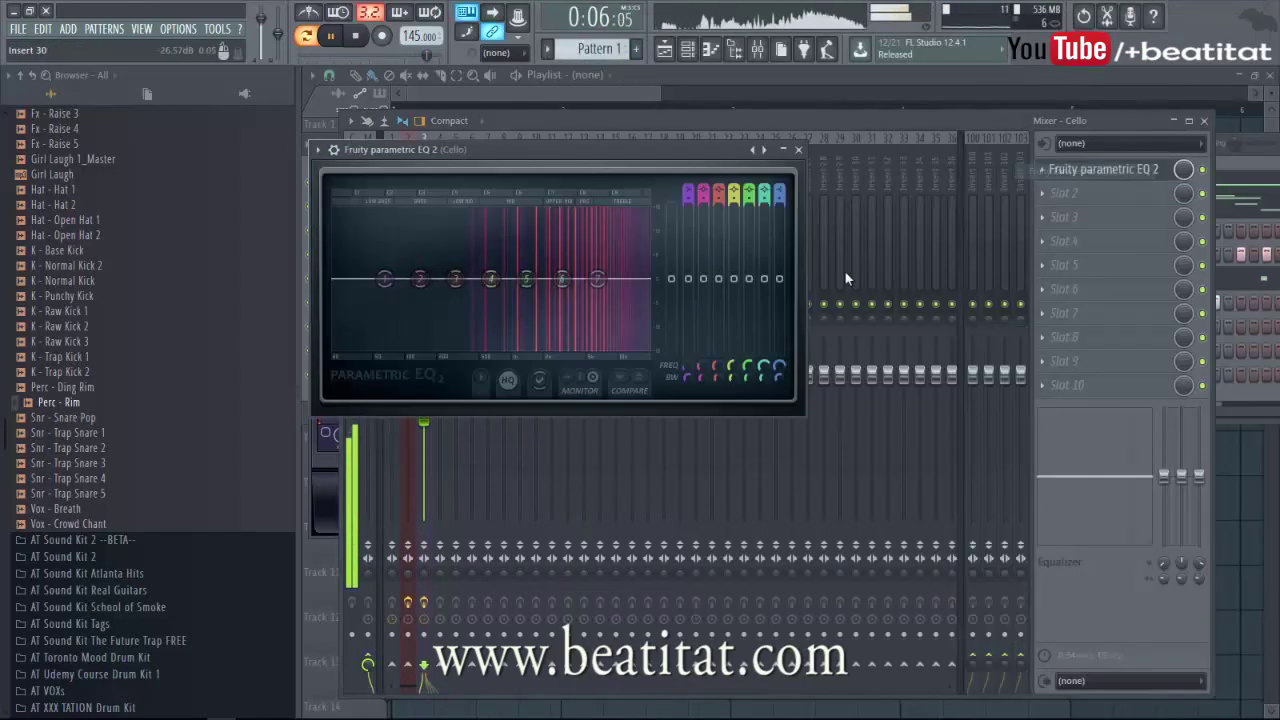
left_click_drag(384, 279, 712, 310)
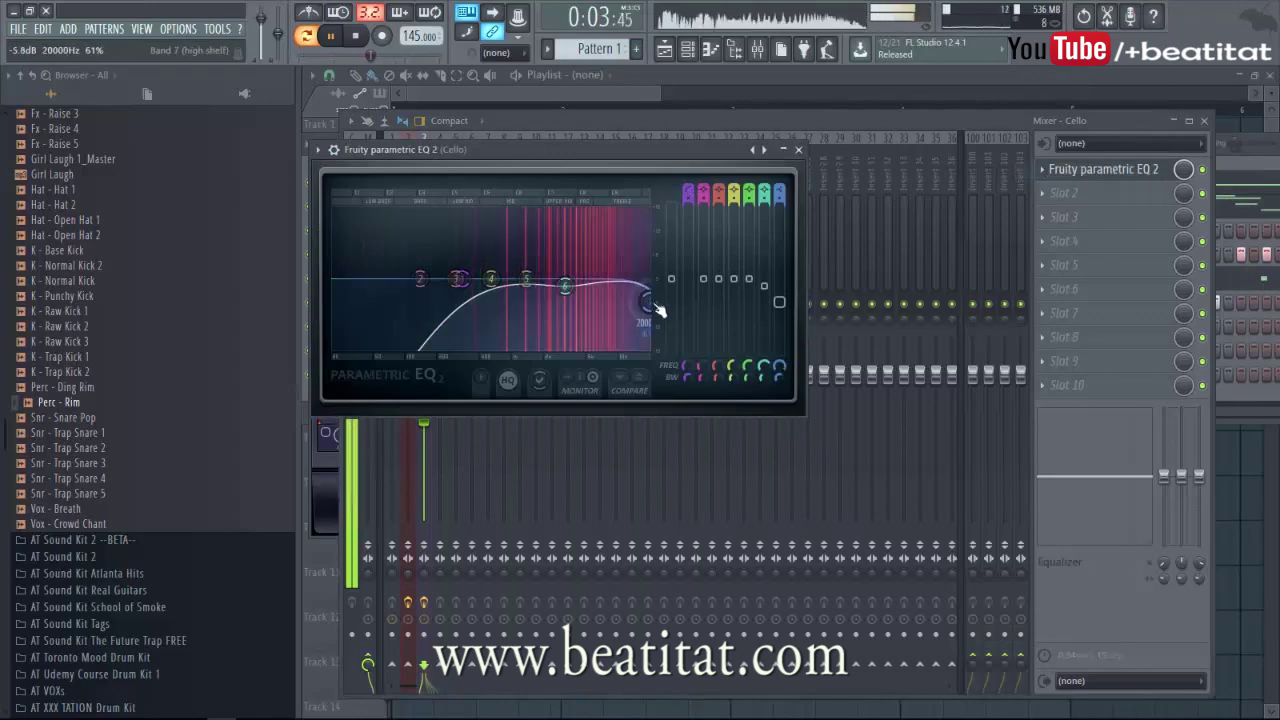
- Insert Fruity Delay 2 in slot 3 of the Cello track and lower its mix level to about 43%
left_click(797, 150)
left_click(1070, 212)
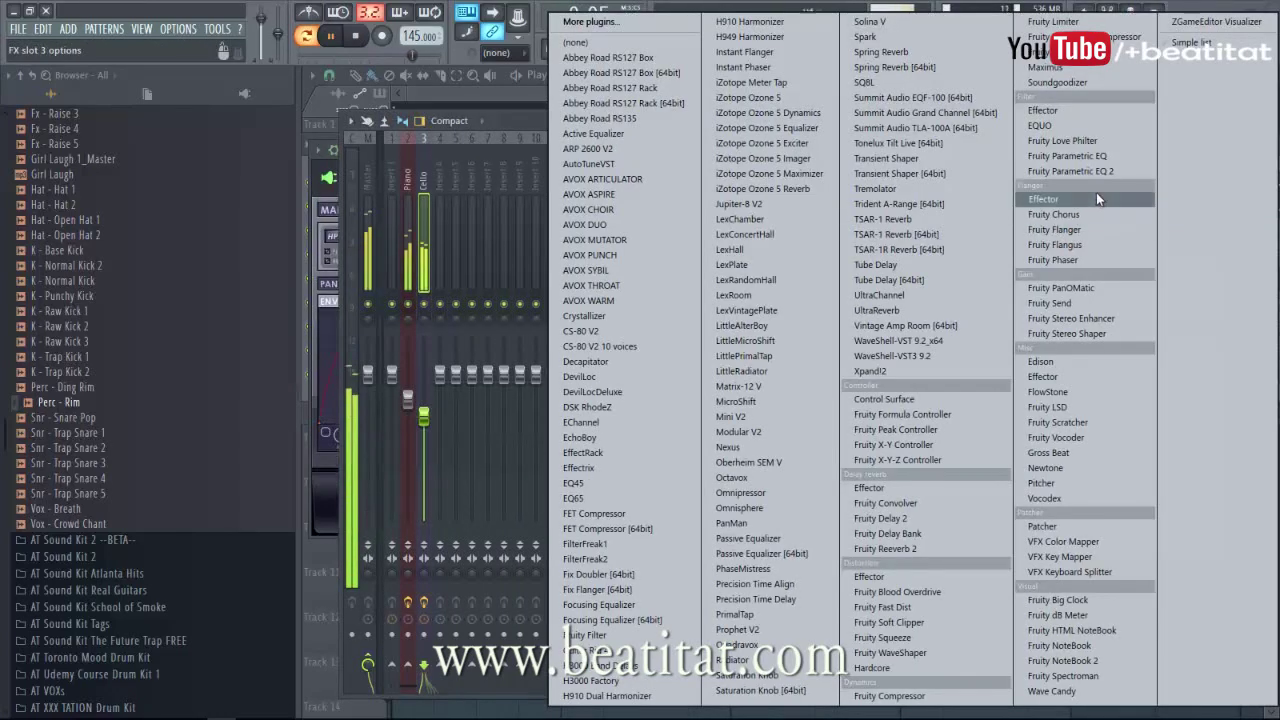
left_click(985, 517)
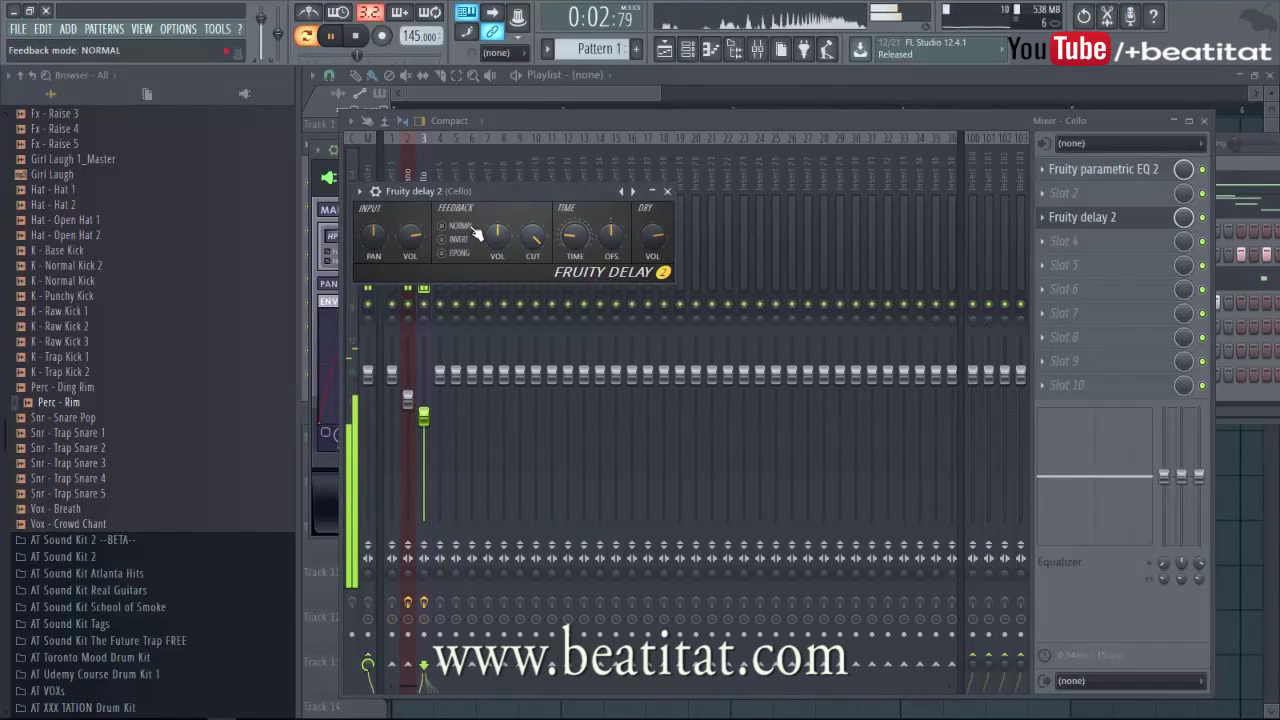
left_click(668, 192)
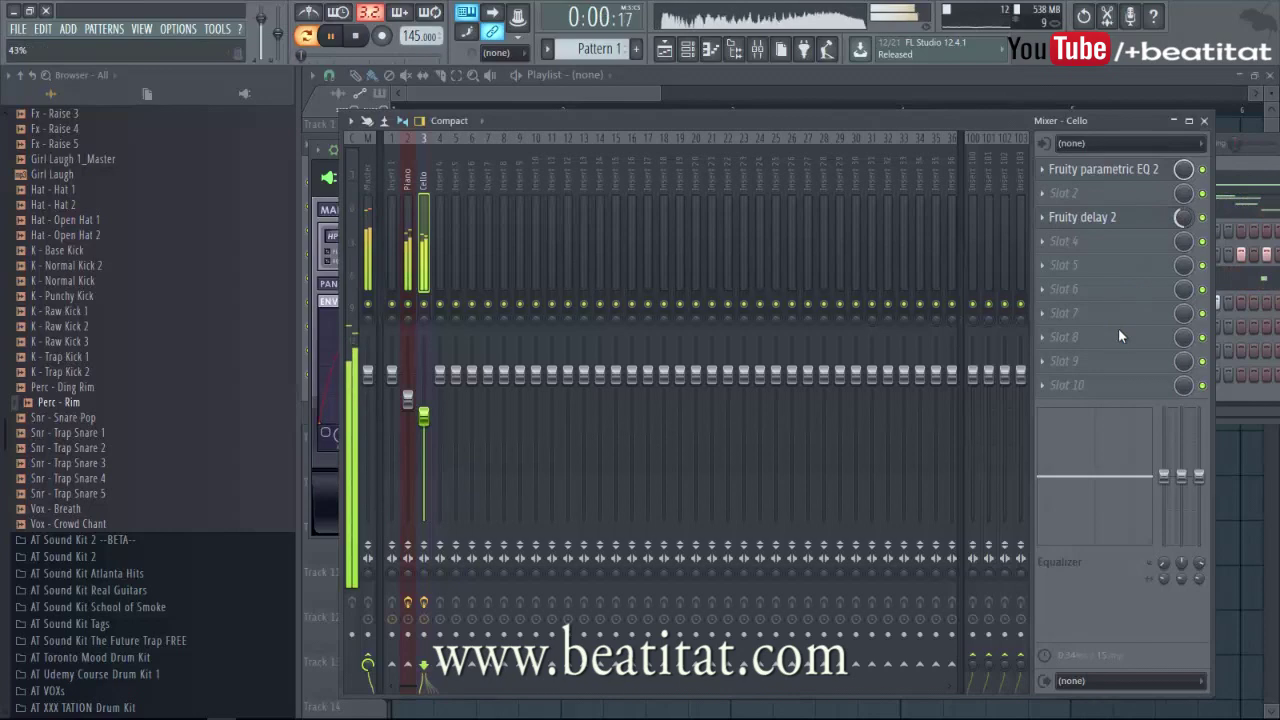
- Insert Fruity Reeverb 2 in slot 4 of the Cello track and reduce its bass setting to about 54%
left_click(1125, 242)
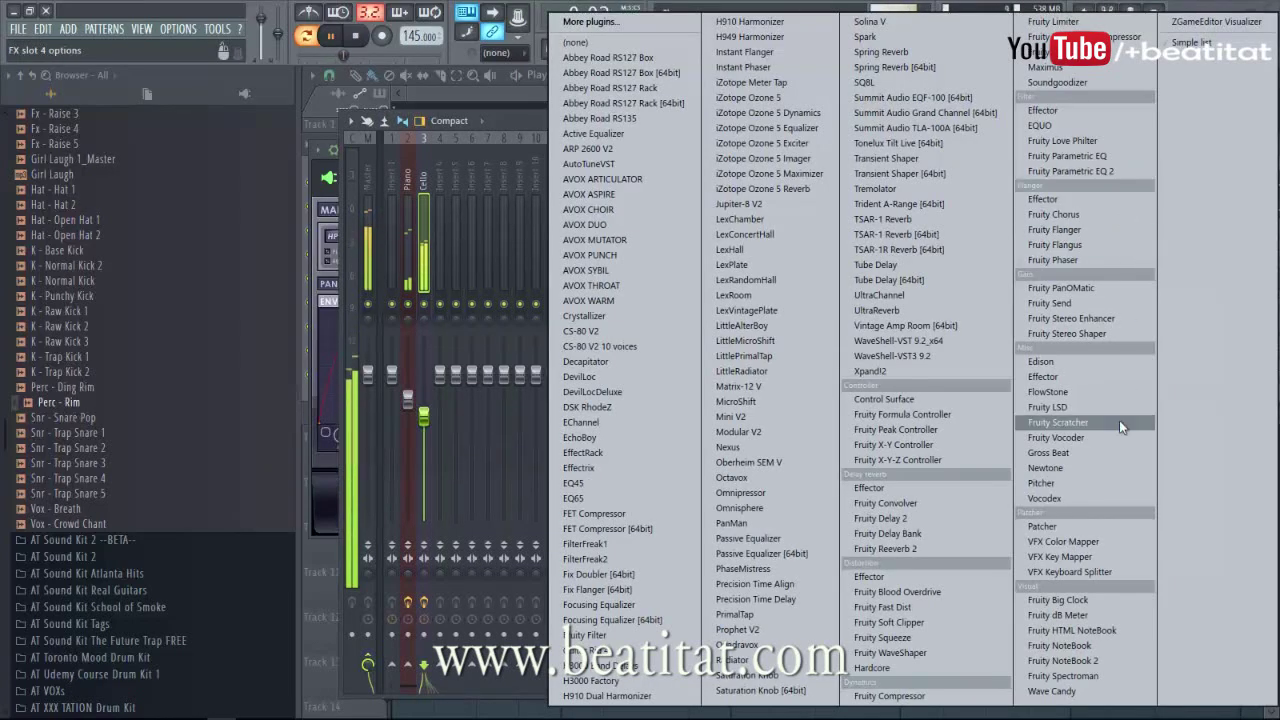
left_click(972, 548)
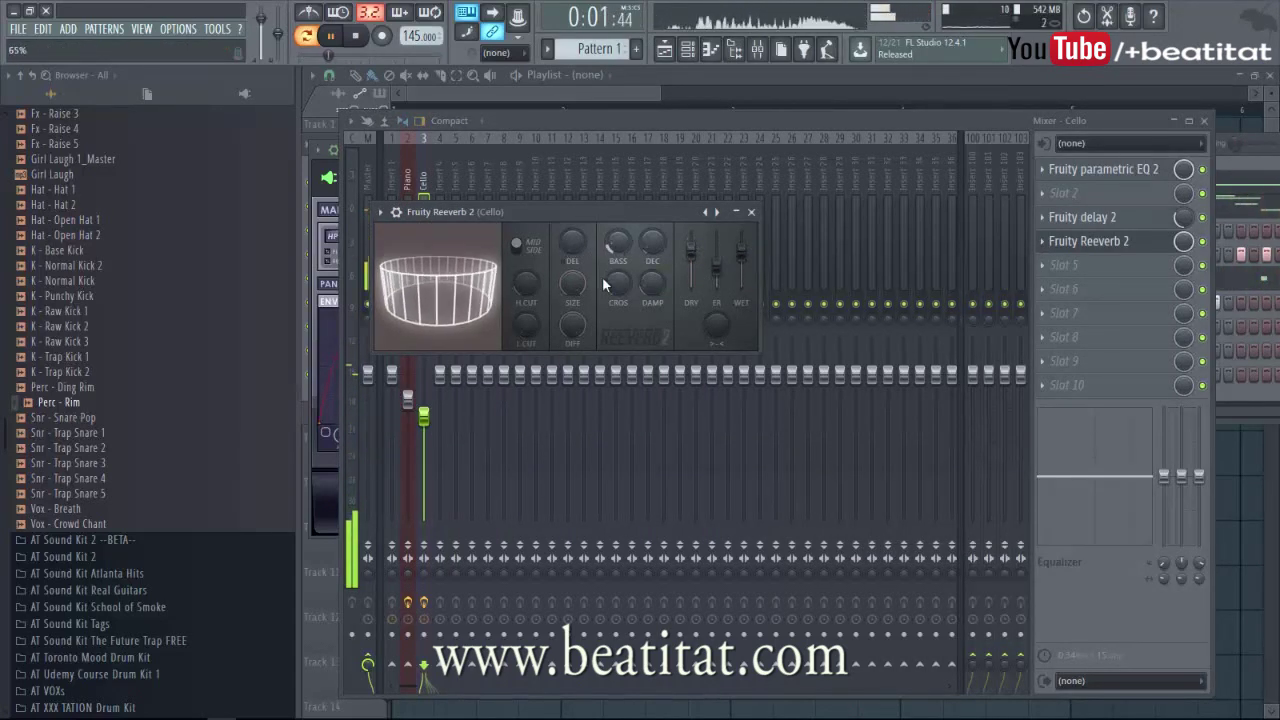
left_click_drag(619, 244, 621, 256)
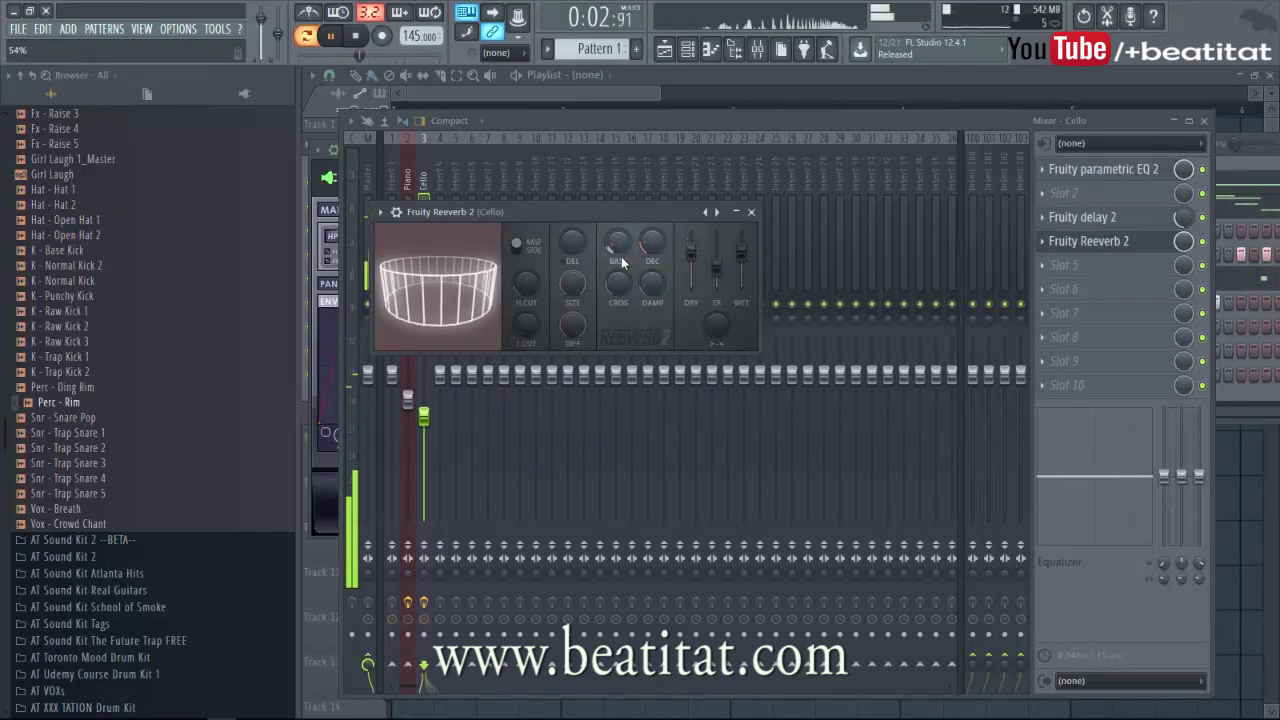
left_click(751, 211)
- Insert Gross Beat in slot 2 of the Cello track, stop playback and bypass the delay and reverb
left_click(1107, 194)
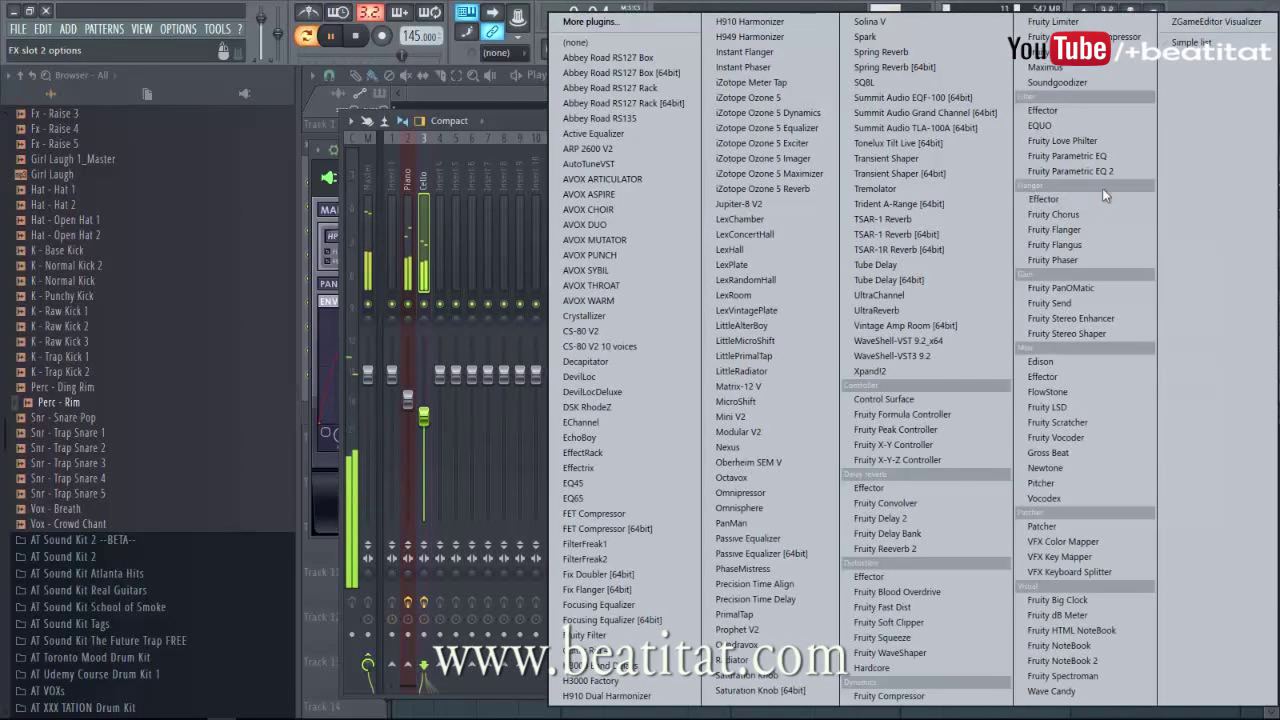
left_click(1073, 456)
key("space")
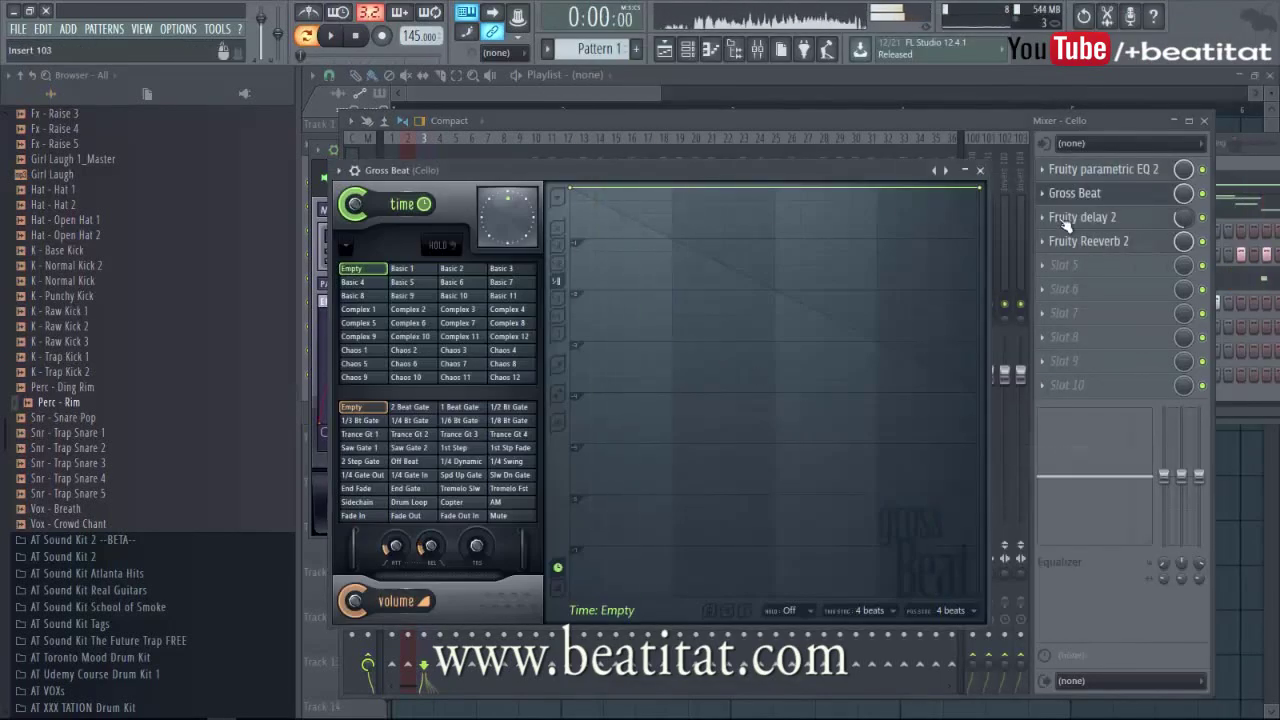
left_click(1202, 242)
left_click(1078, 193)
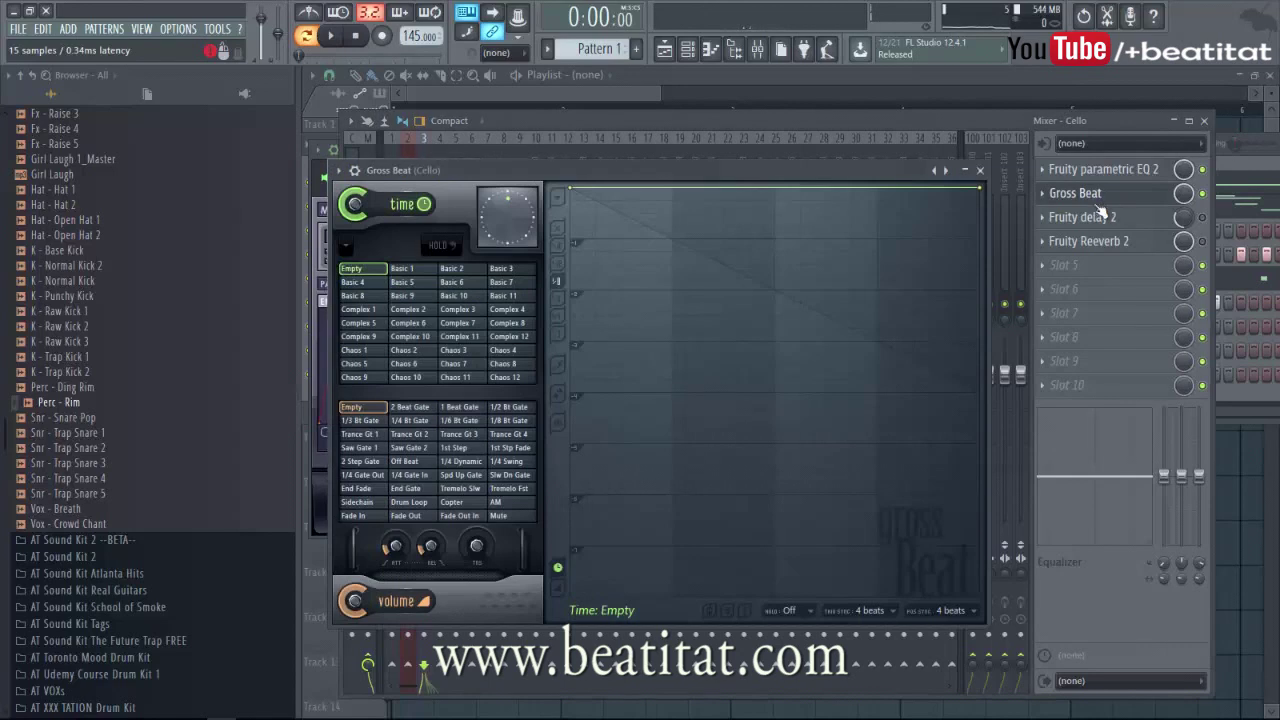
- Load Gross Beat's Momentary preset, choose the 1/2 Speed time pattern and play the cello through it
left_click(340, 170)
mouse_move(362, 217)
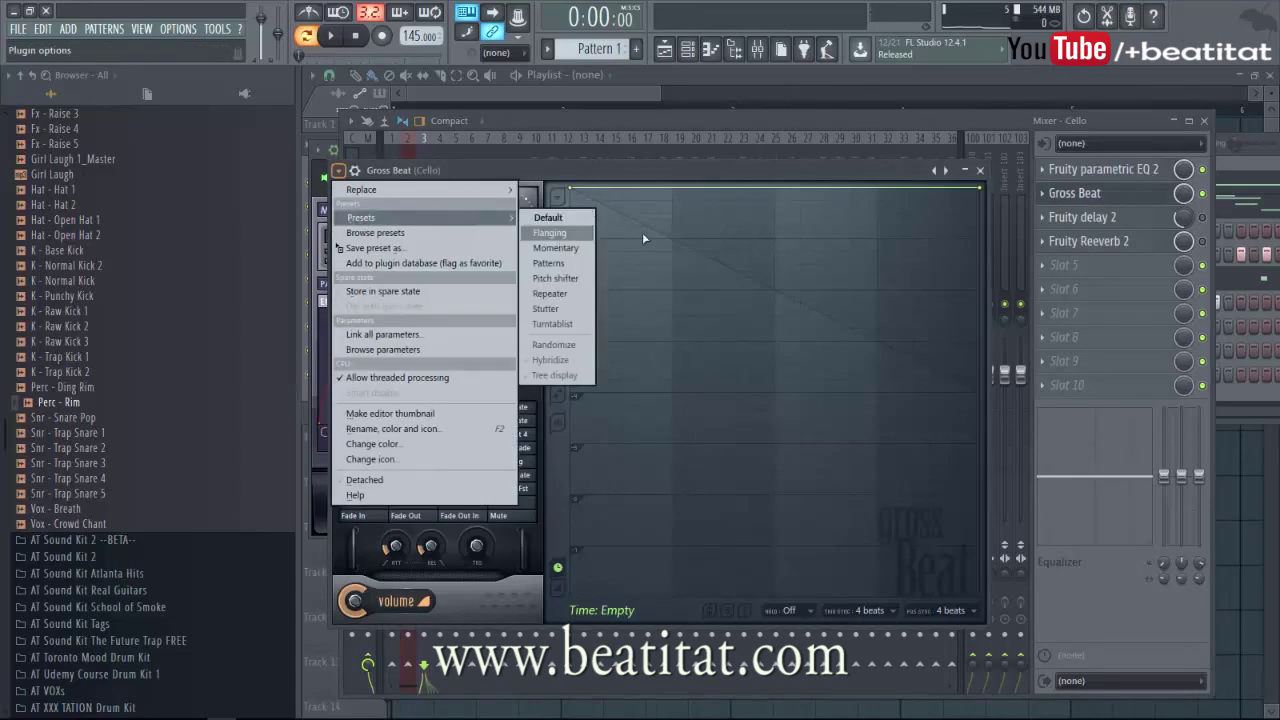
left_click(555, 278)
left_click(460, 364)
key("space")
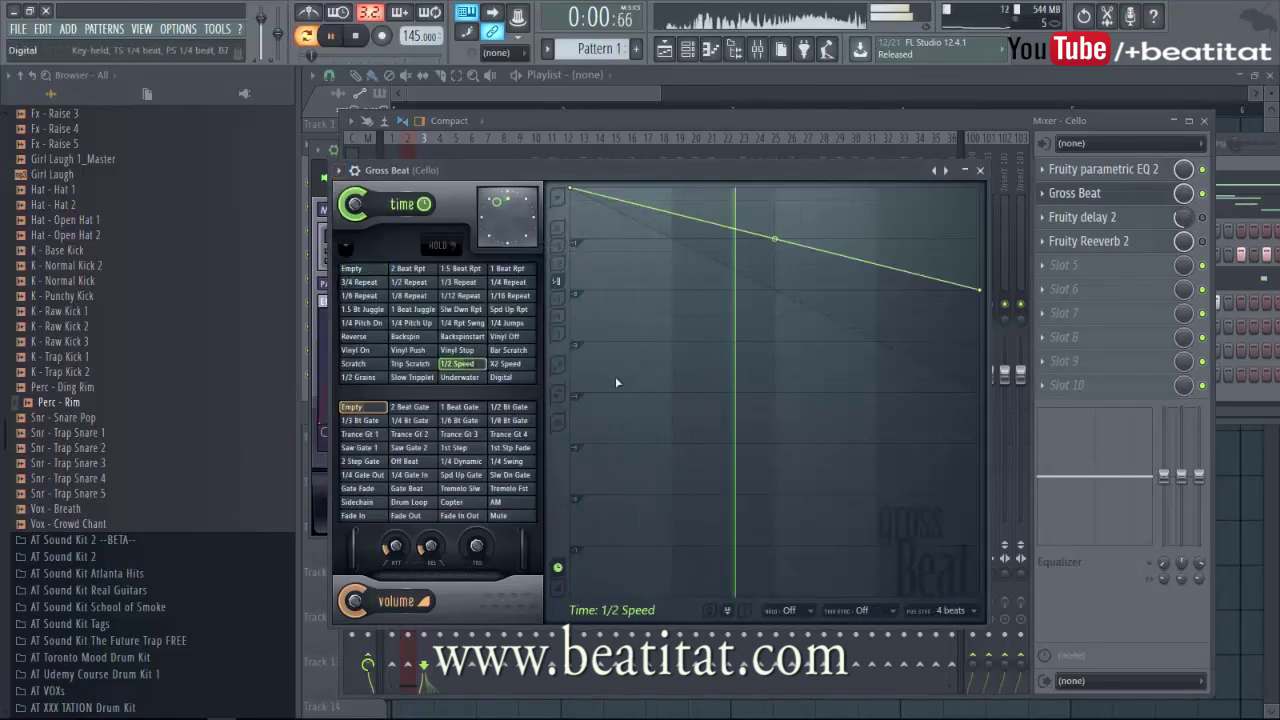
- Close Gross Beat and lower the Cello track's volume fader during playback
left_click(1074, 196)
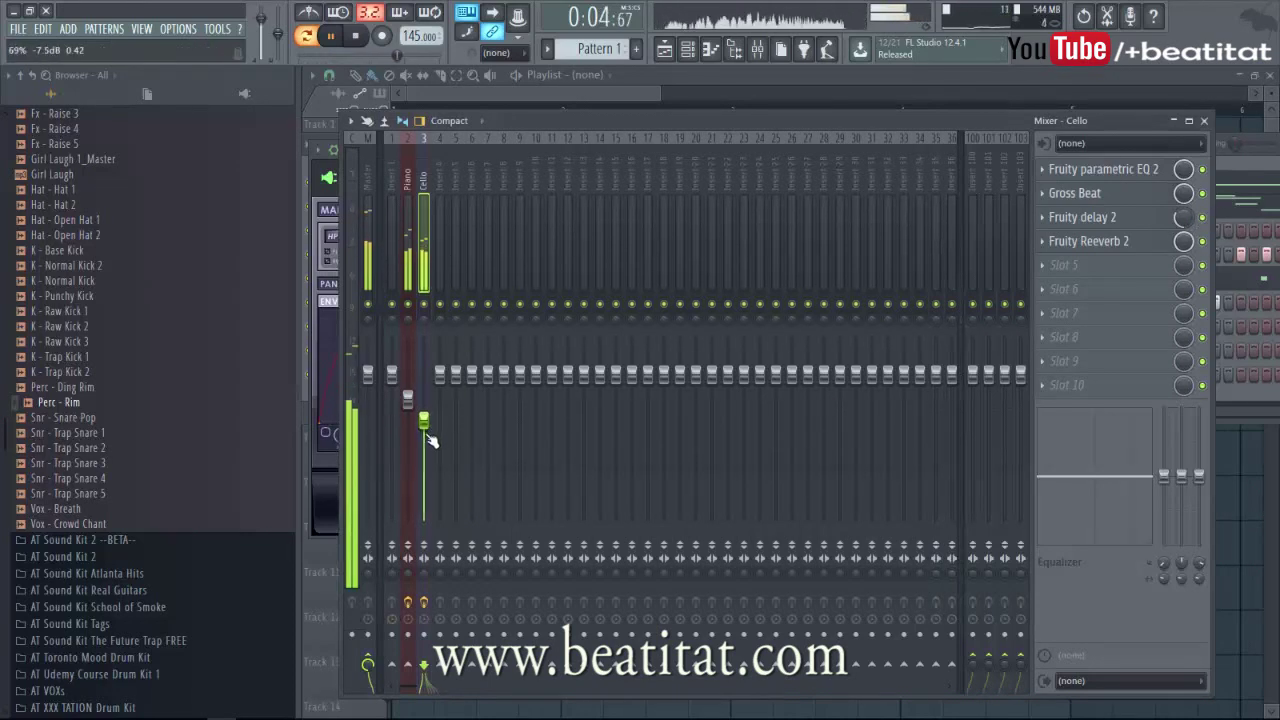
left_click_drag(427, 462, 427, 474)
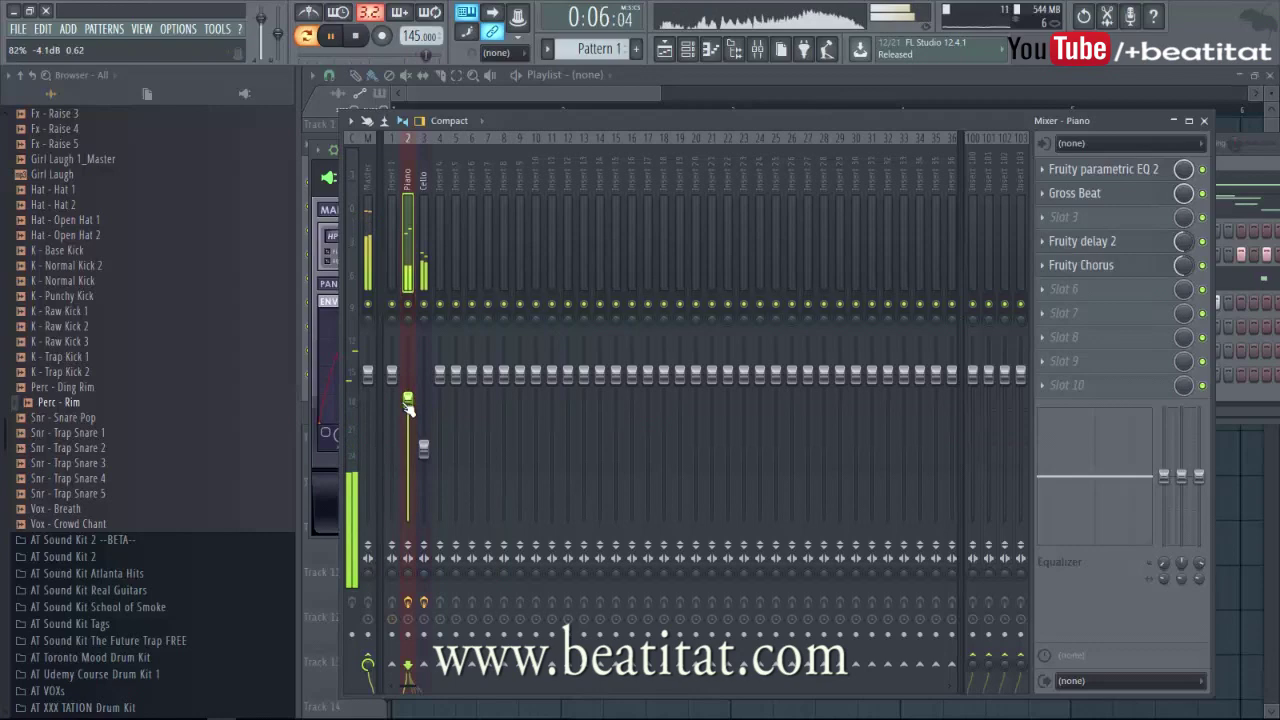
- Insert Fruity Stereo Enhancer in slot 6 of the Cello track and adjust its stereo separation
left_click(1075, 289)
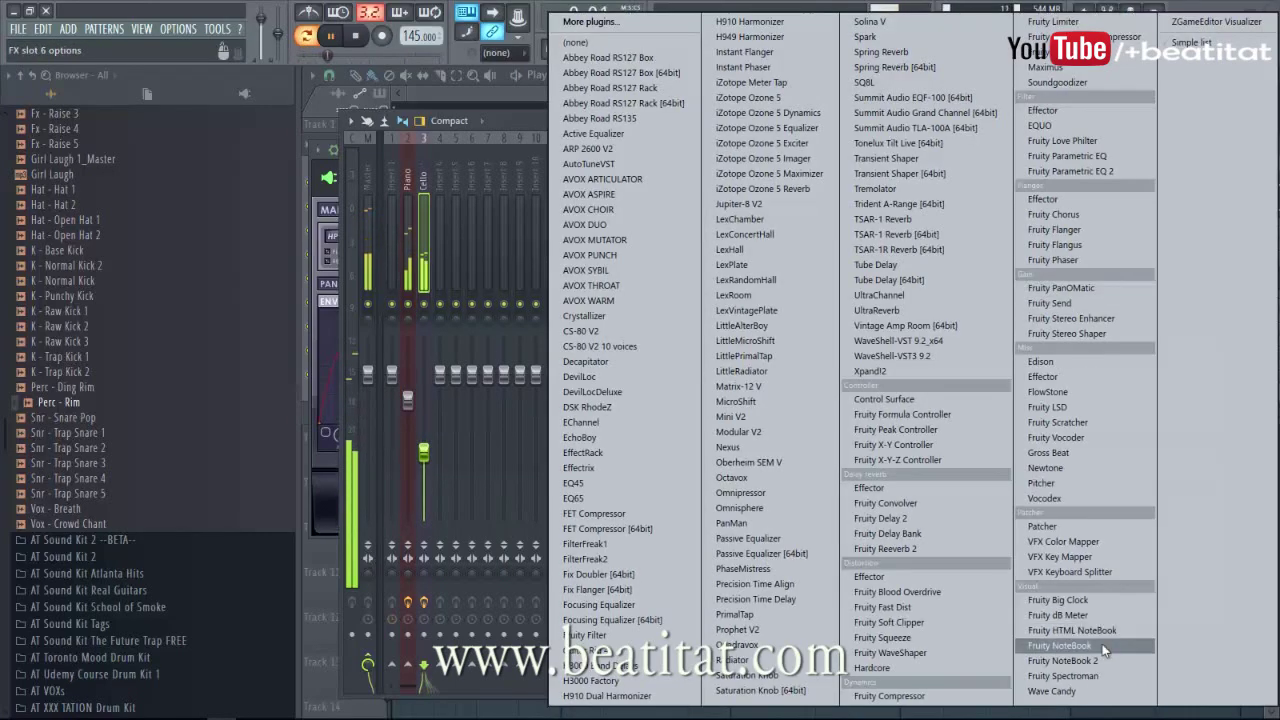
left_click(1107, 321)
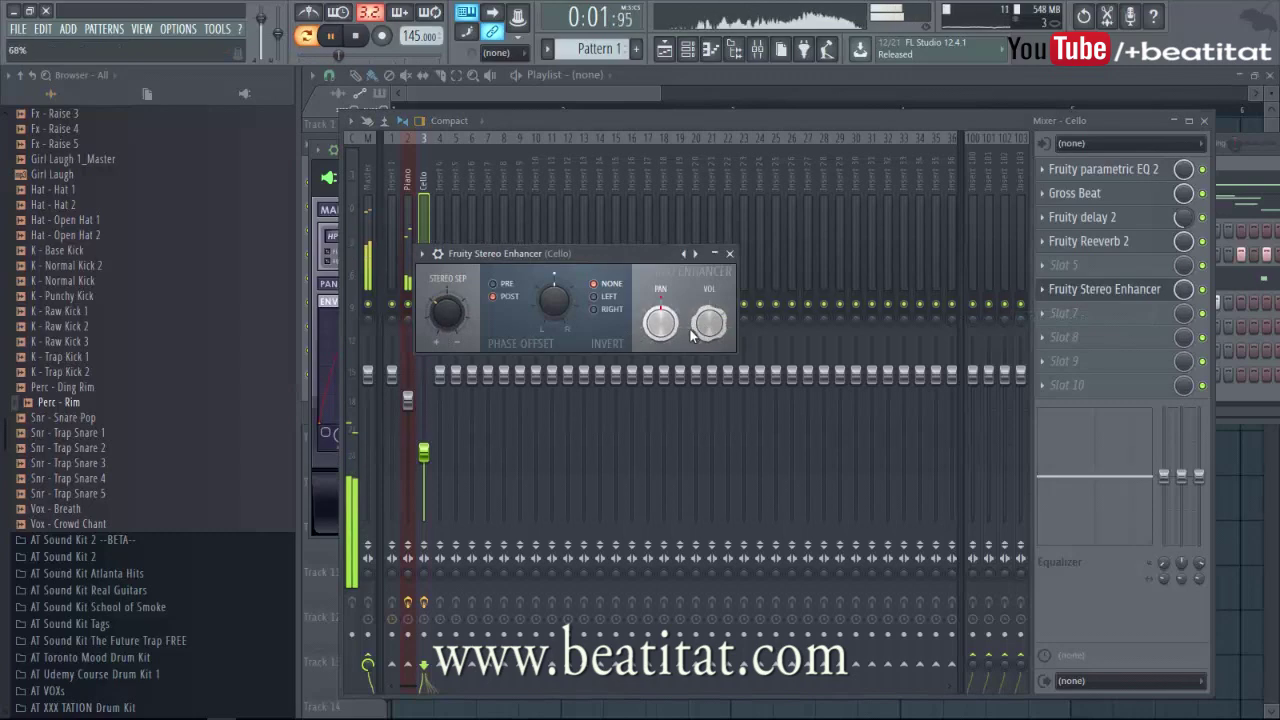
left_click(731, 254)
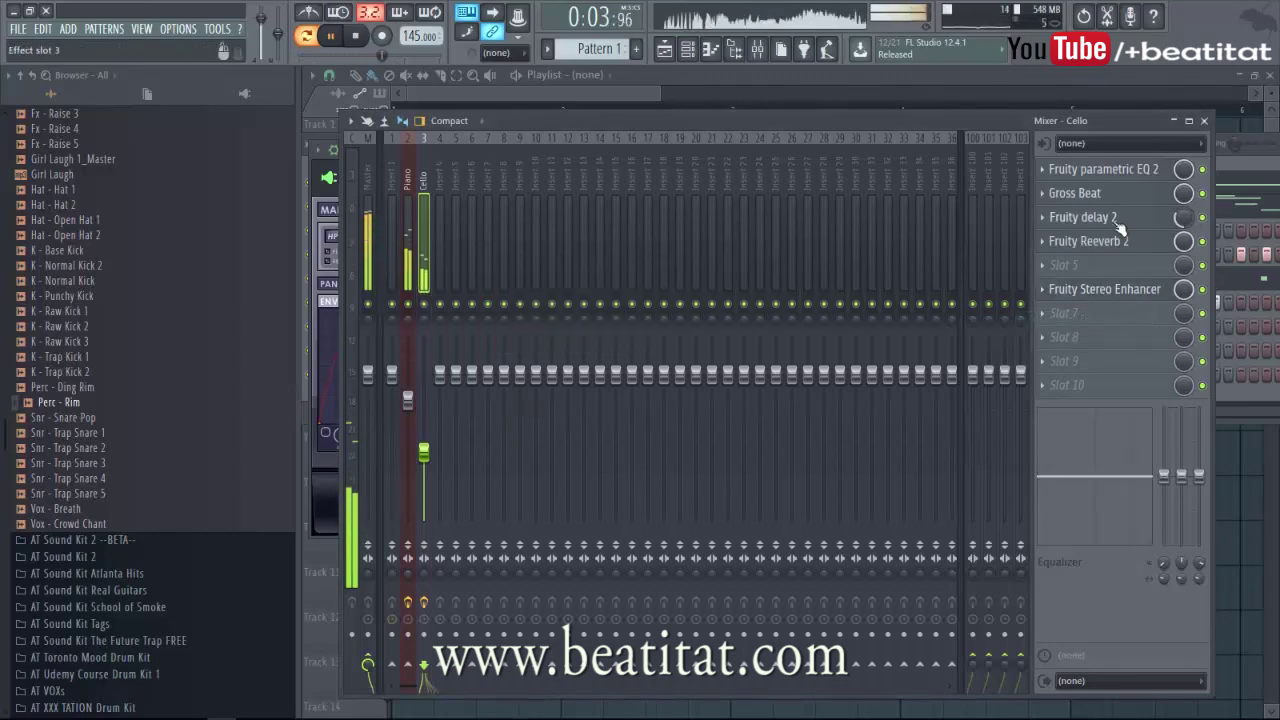
- Remove Fruity Delay 2 from slot 3 of the Cello track and stop playback
left_click(1043, 217)
mouse_move(1048, 234)
left_click(575, 42)
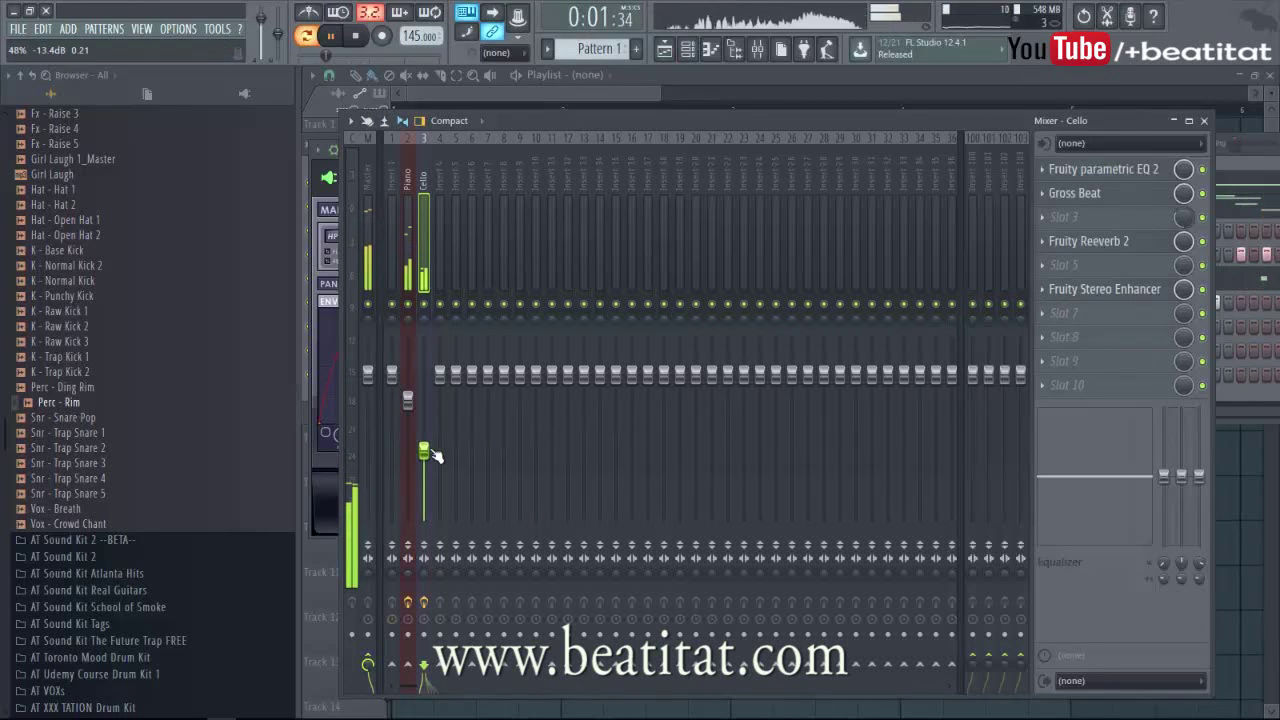
key("space")
- Bypass Gross Beat on the Cello track, play the pattern and close the Cello's Sytrus window
left_click(333, 330)
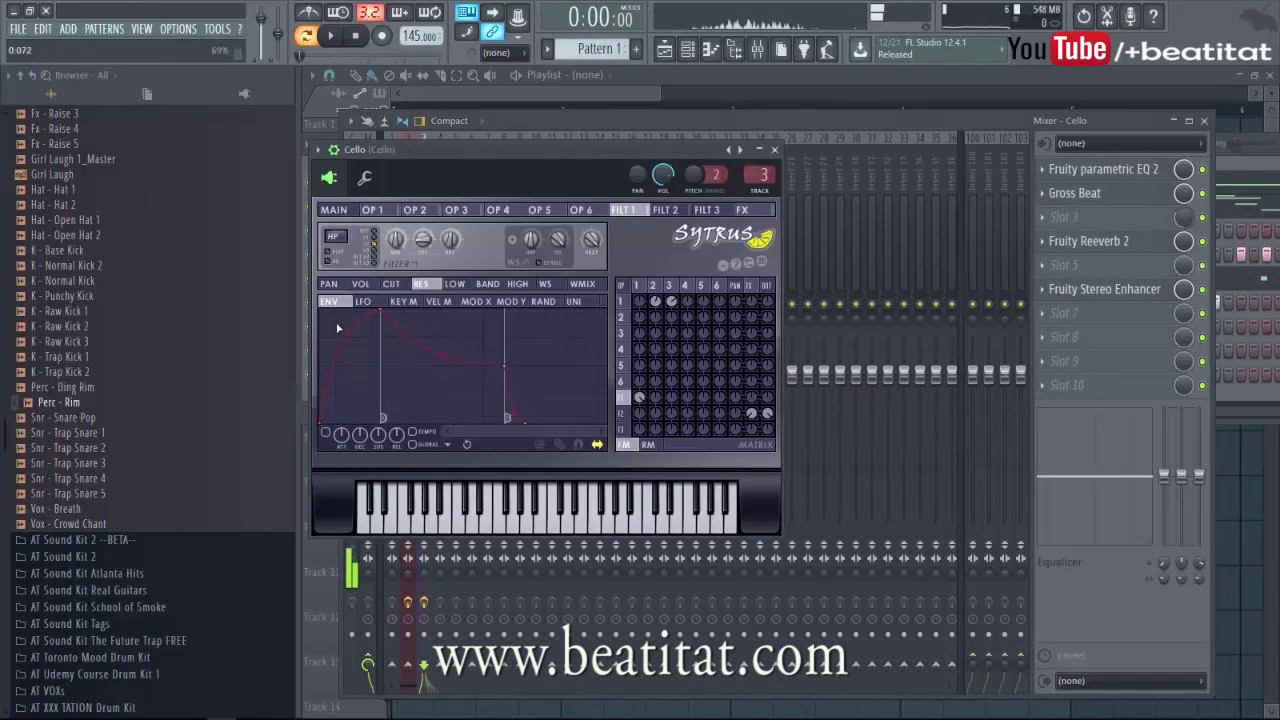
left_click(1202, 193)
key("space")
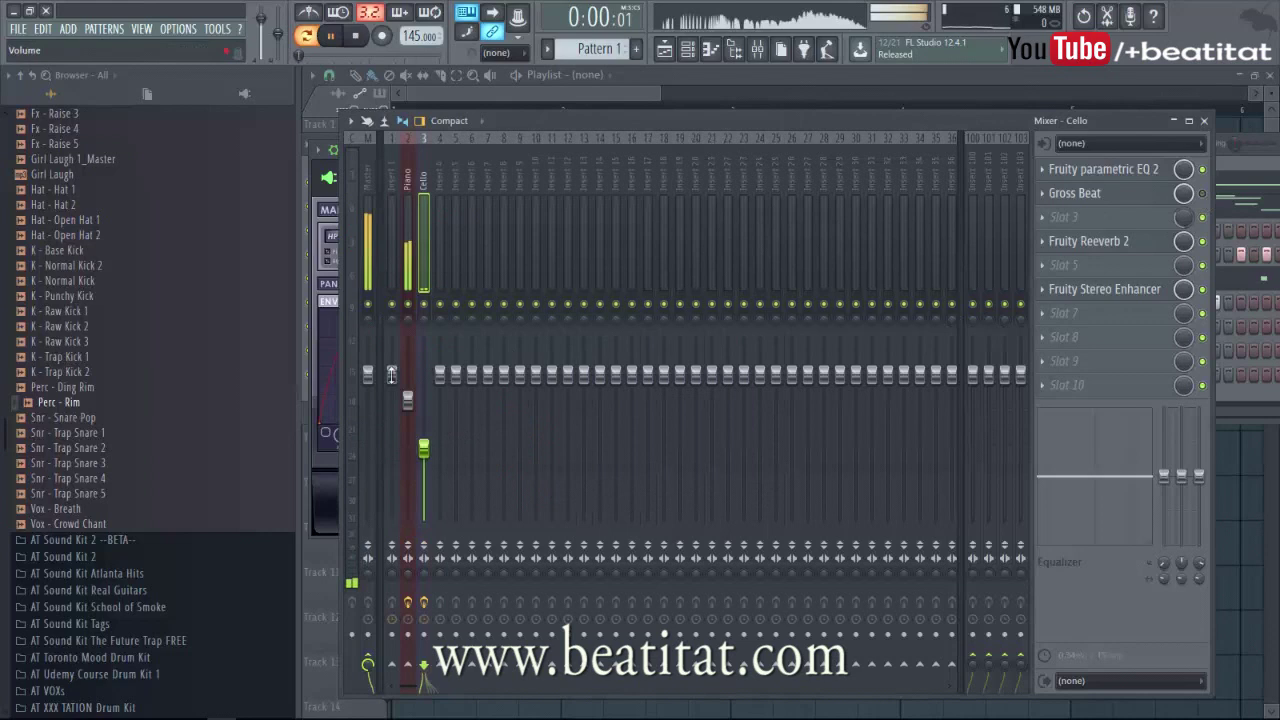
left_click(320, 328)
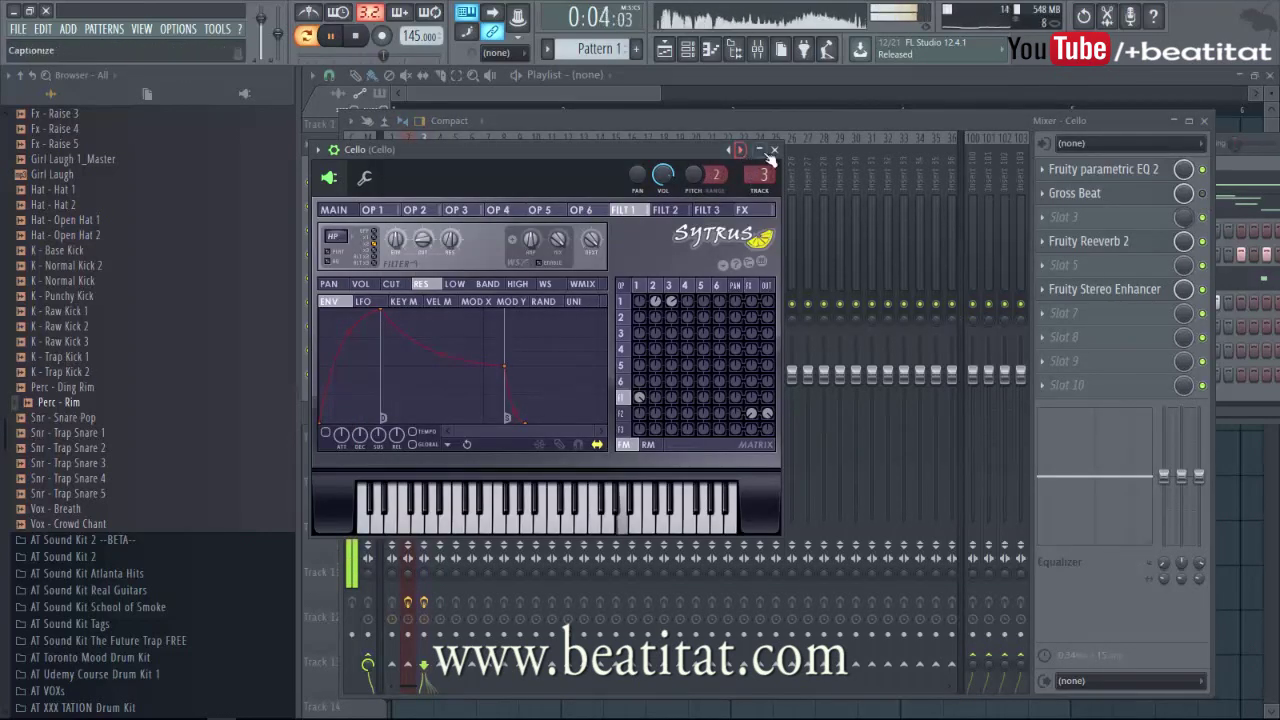
left_click(777, 150)
- Stop playback and remove Fruity Stereo Enhancer from slot 6 of the Cello track
left_click(1070, 266)
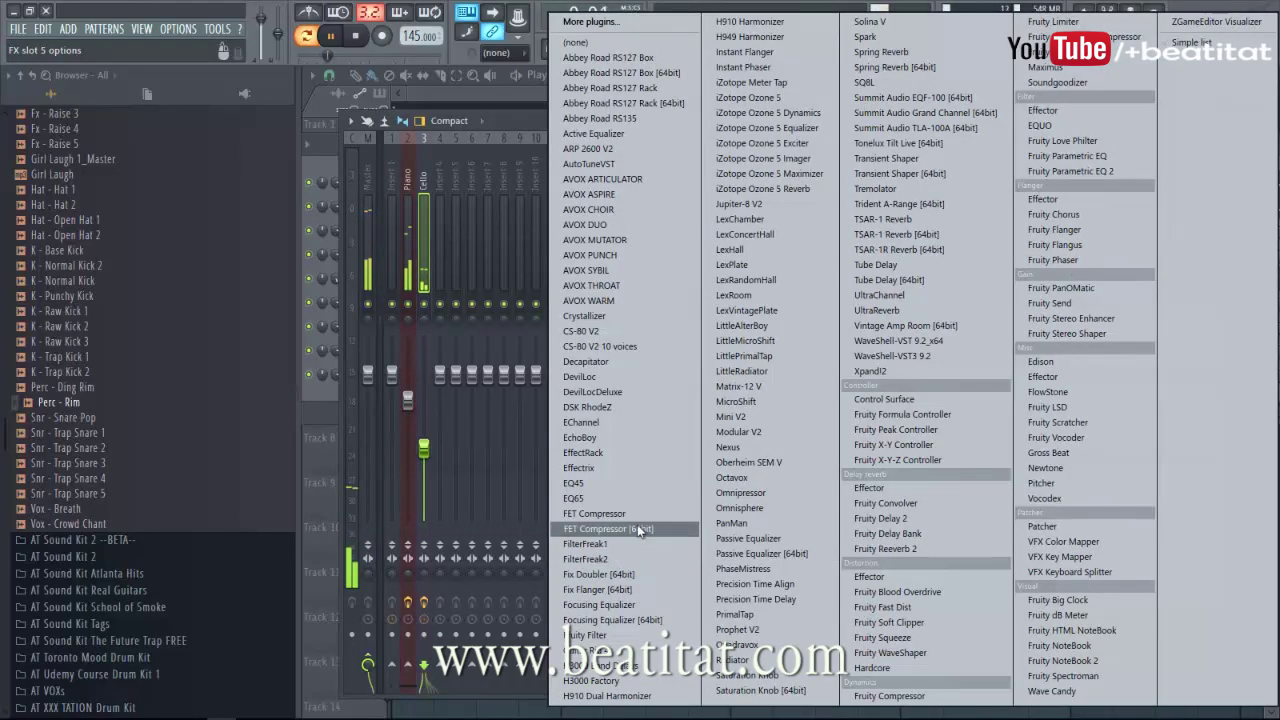
left_click(433, 217)
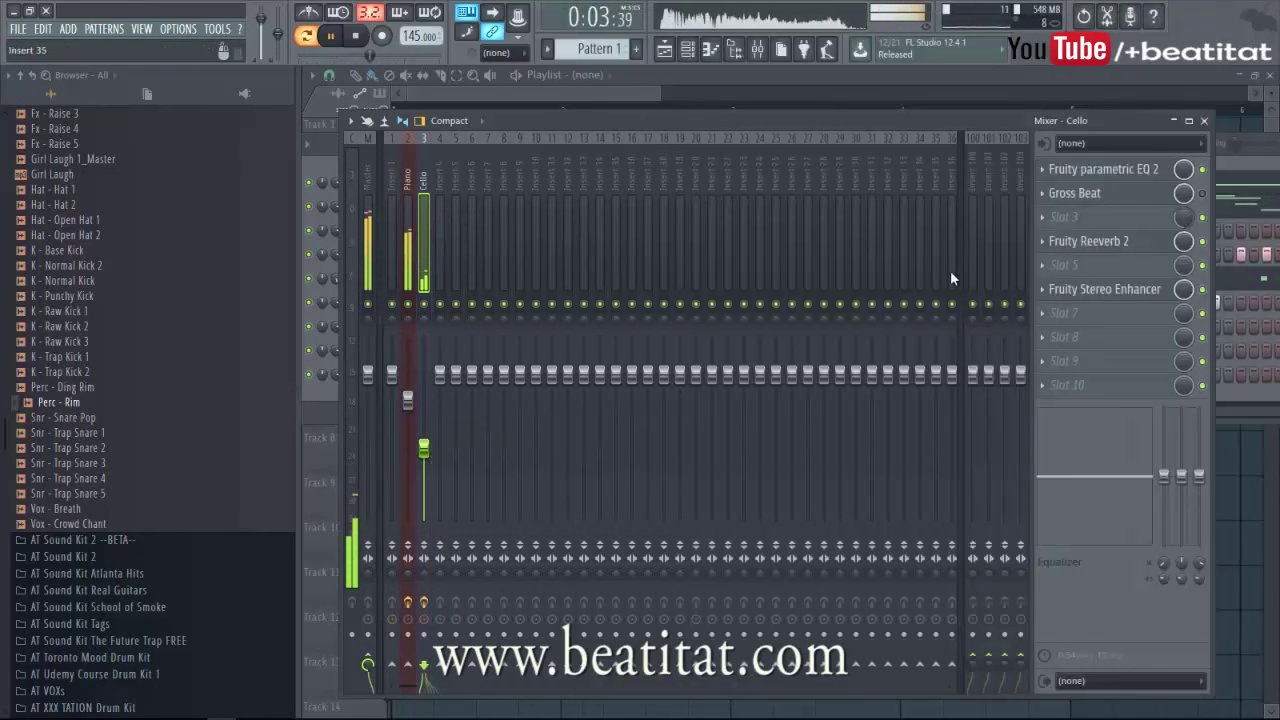
left_click(1100, 289)
key("space")
left_click(738, 250)
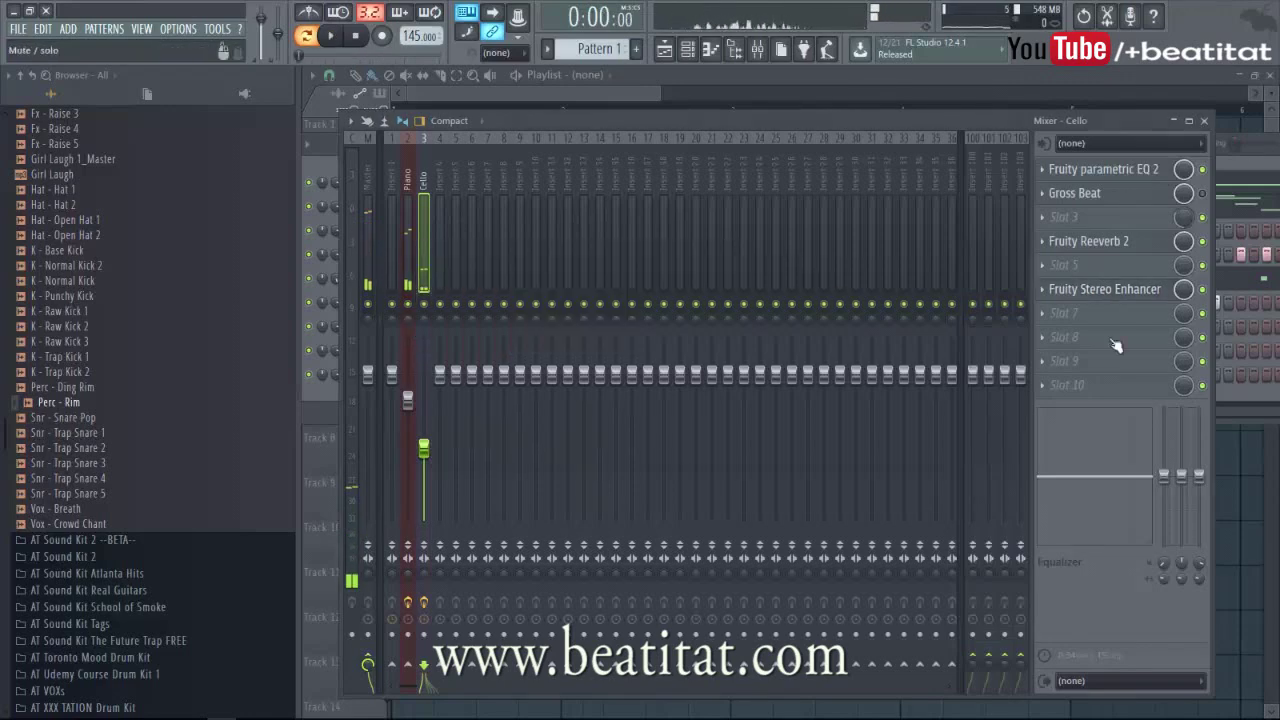
left_click(1043, 290)
mouse_move(1062, 308)
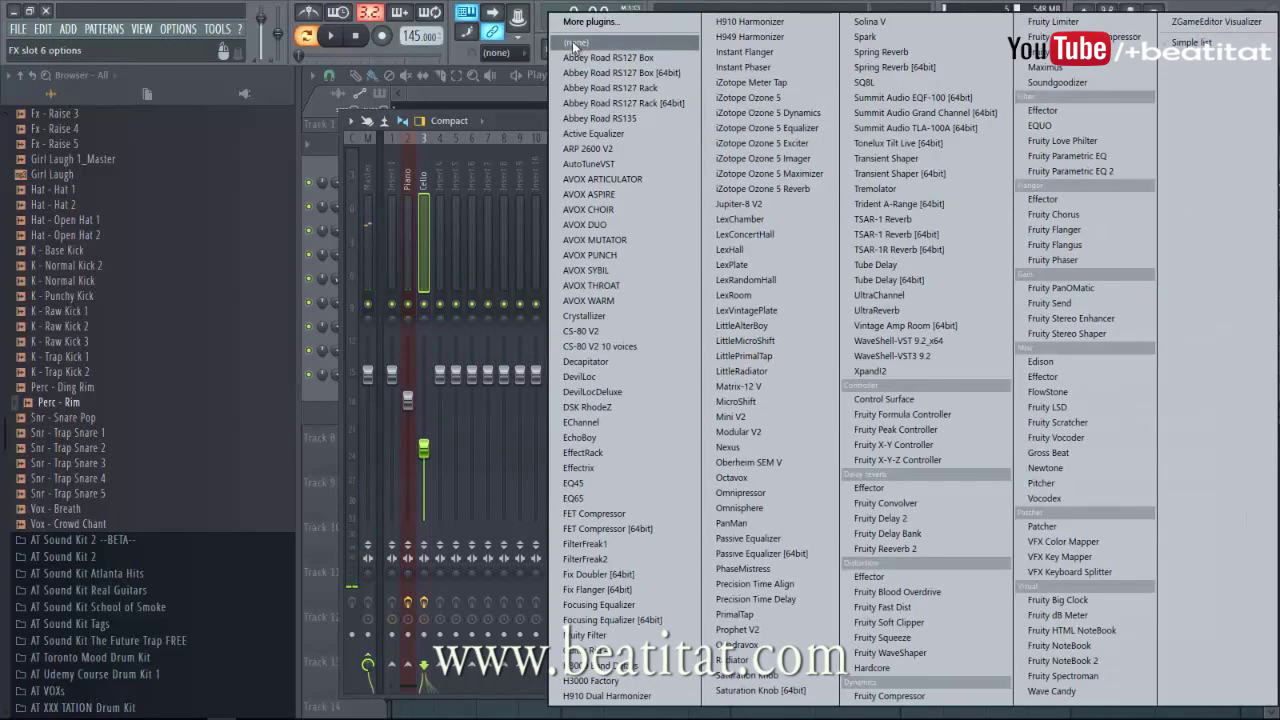
left_click(717, 194)
- Play the pattern while reviewing the Cello track's Fruity Reeverb 2 settings
key("space")
left_click(1088, 241)
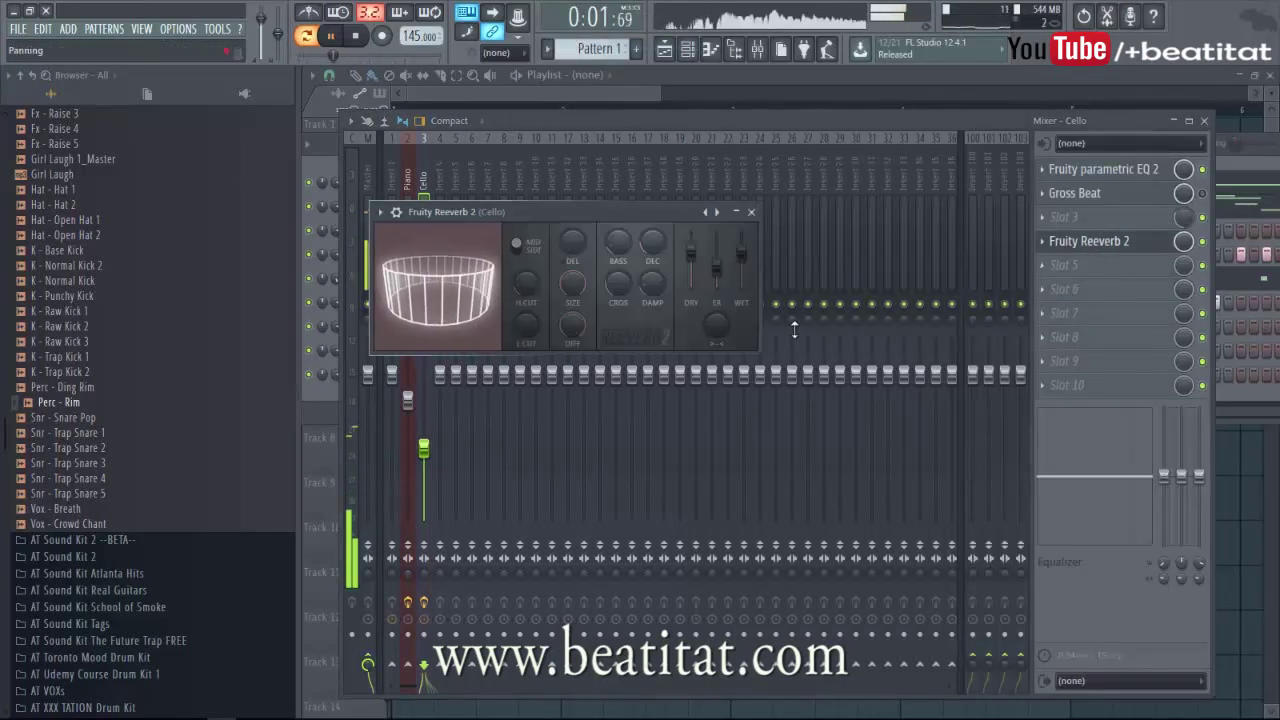
left_click(751, 211)
key("space")
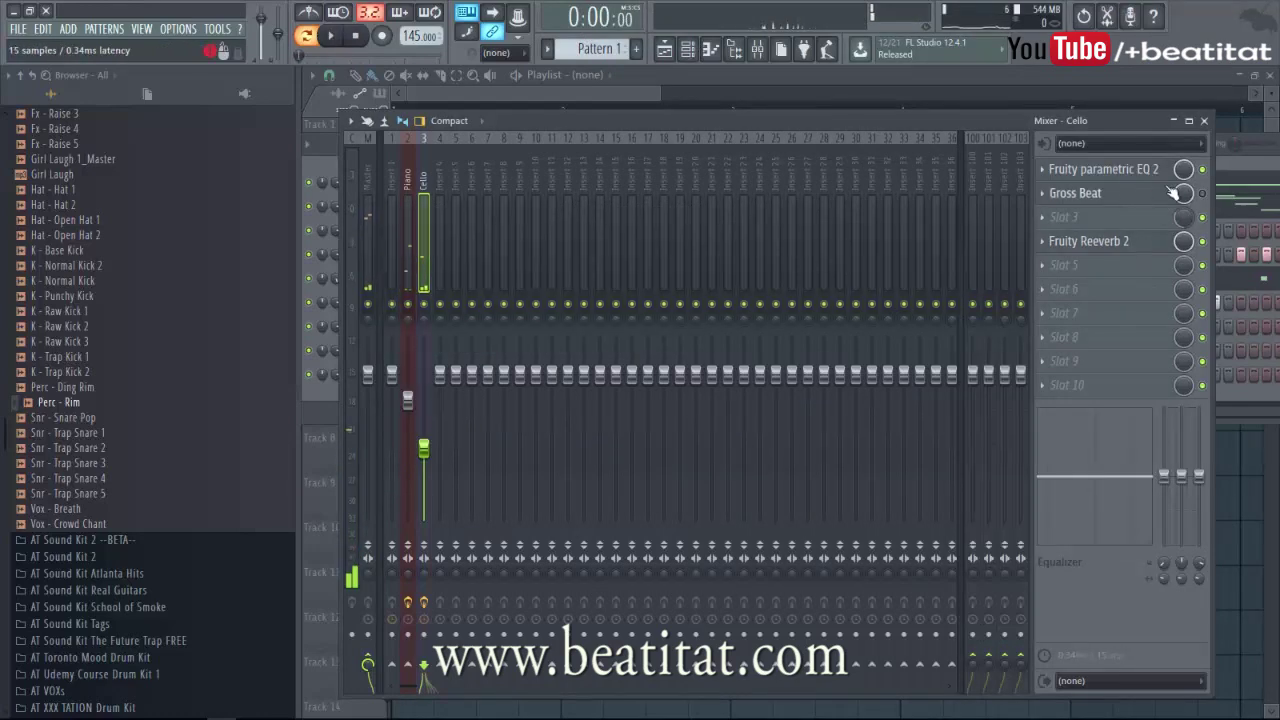
- Remove Gross Beat from slot 2 of the Cello track and check the Parametric EQ 2 curve
left_click(1057, 200)
left_click(1057, 220)
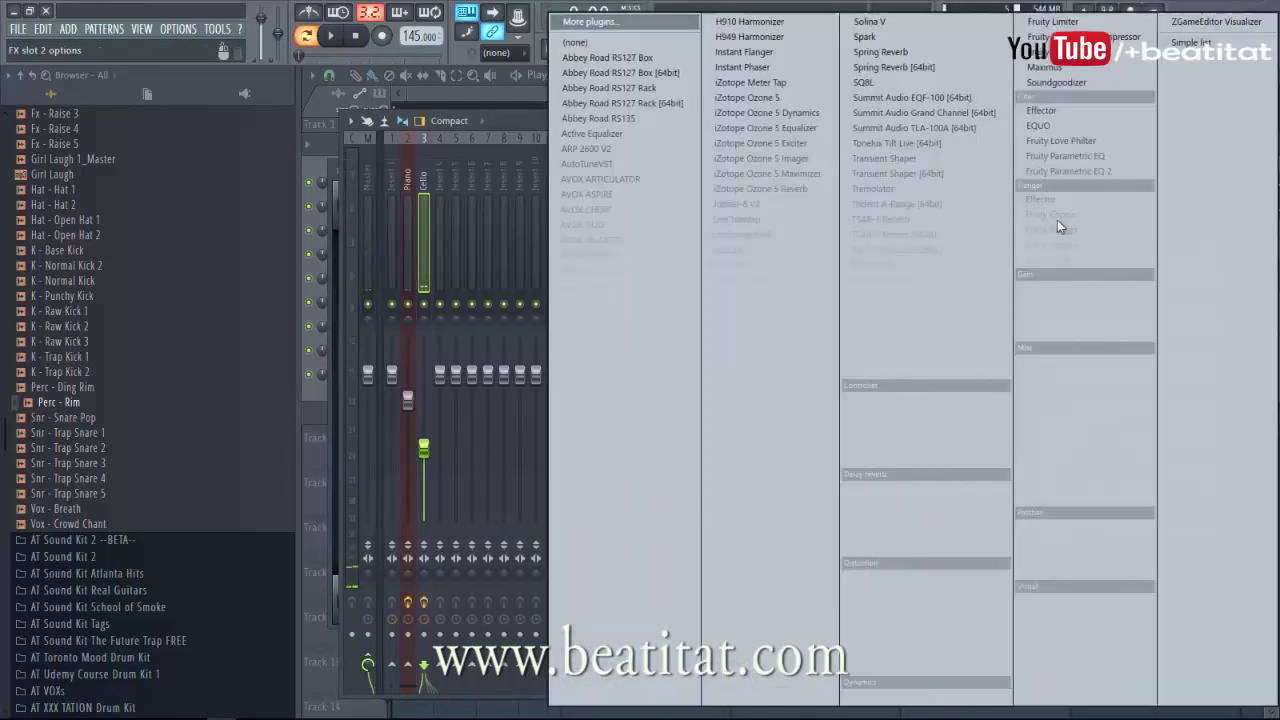
left_click(643, 45)
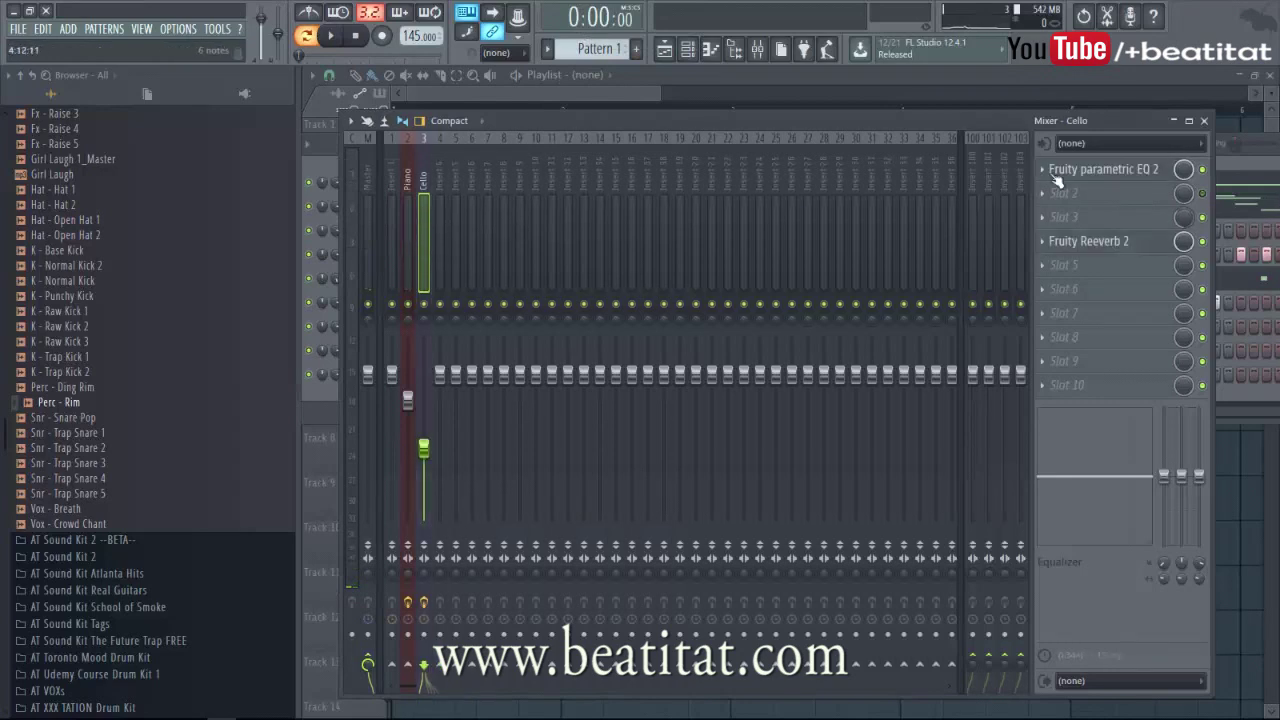
left_click(1104, 170)
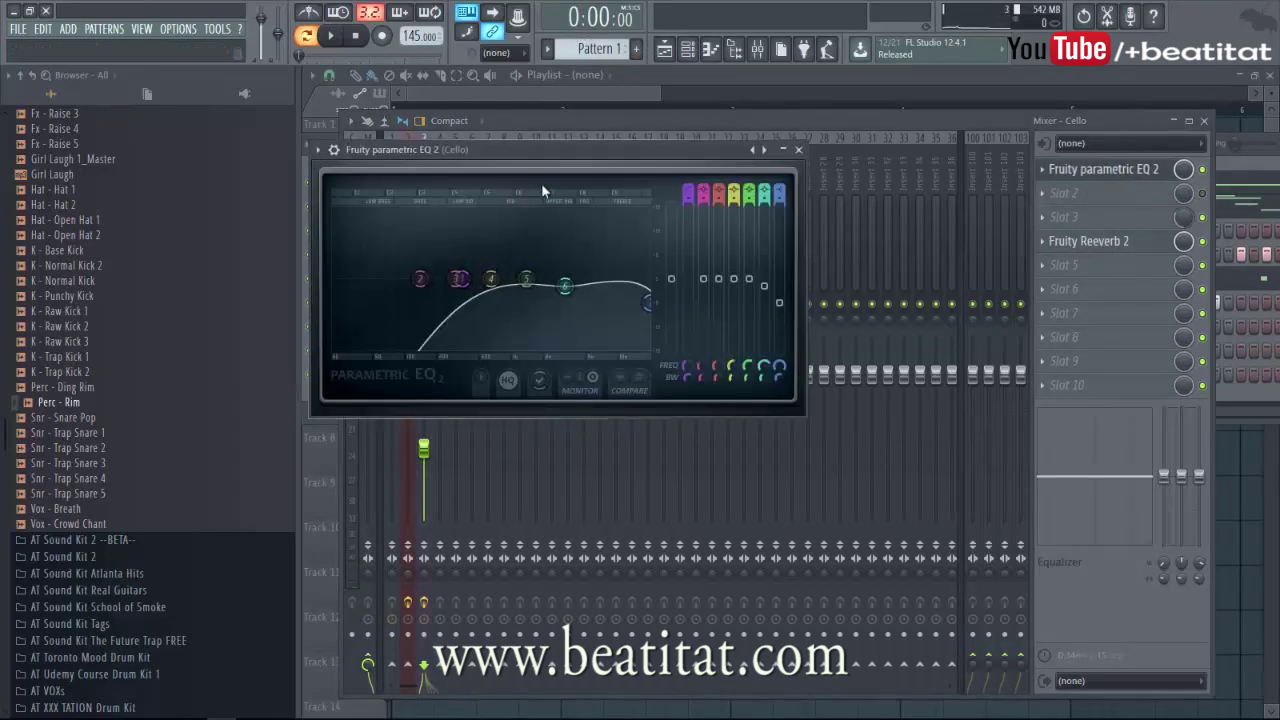
left_click(799, 150)
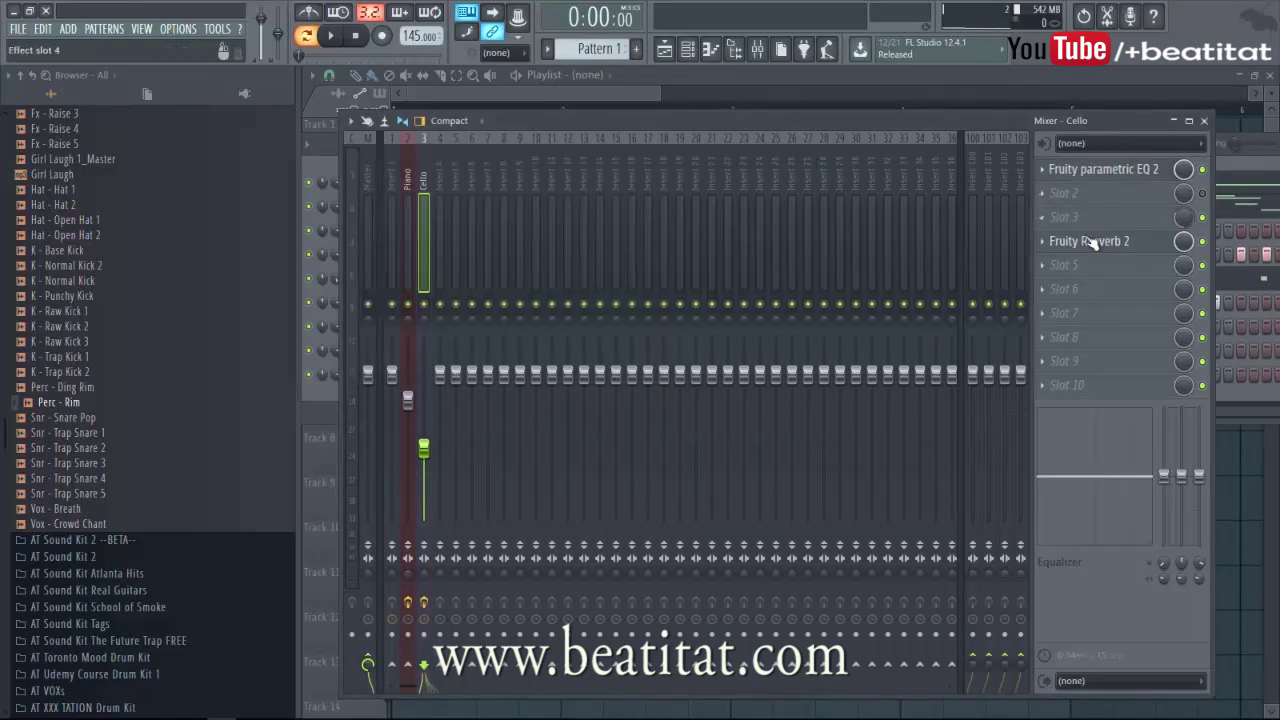
- Slightly lower the dry level of the Cello's Fruity Reeverb 2 during playback, close it and return to the channel rack
left_click(1135, 250)
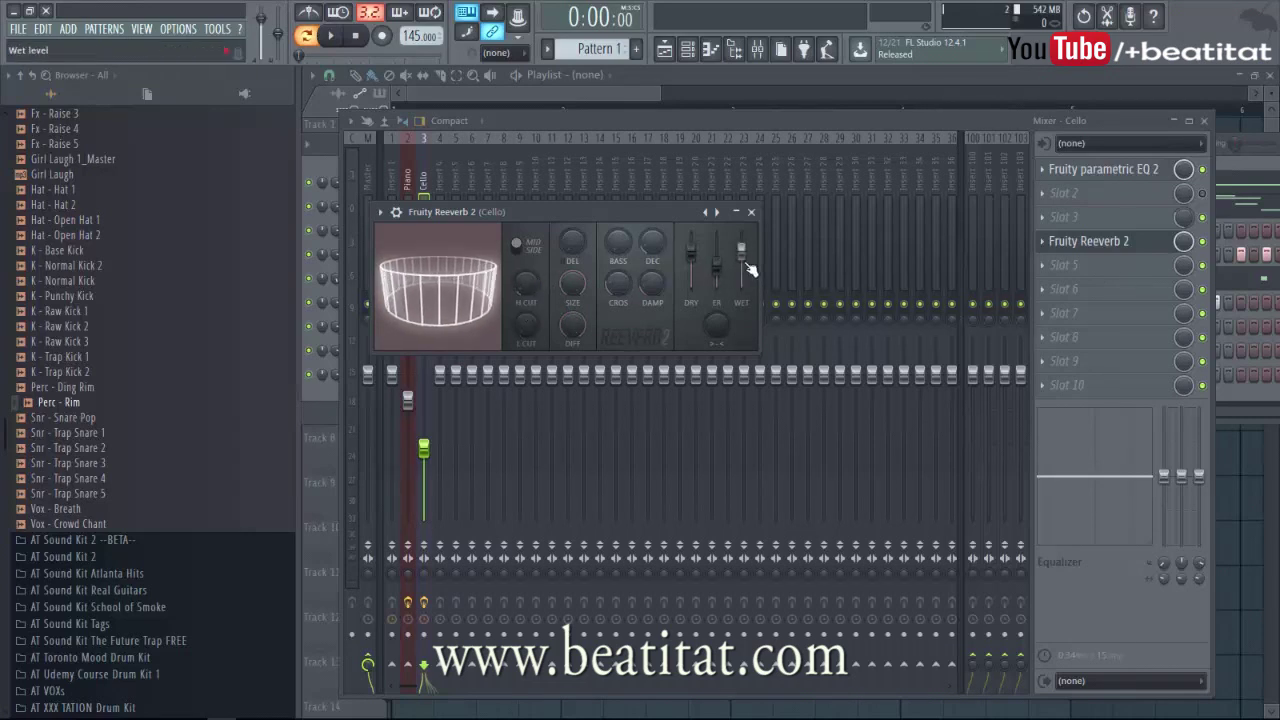
key("space")
left_click_drag(700, 257, 697, 273)
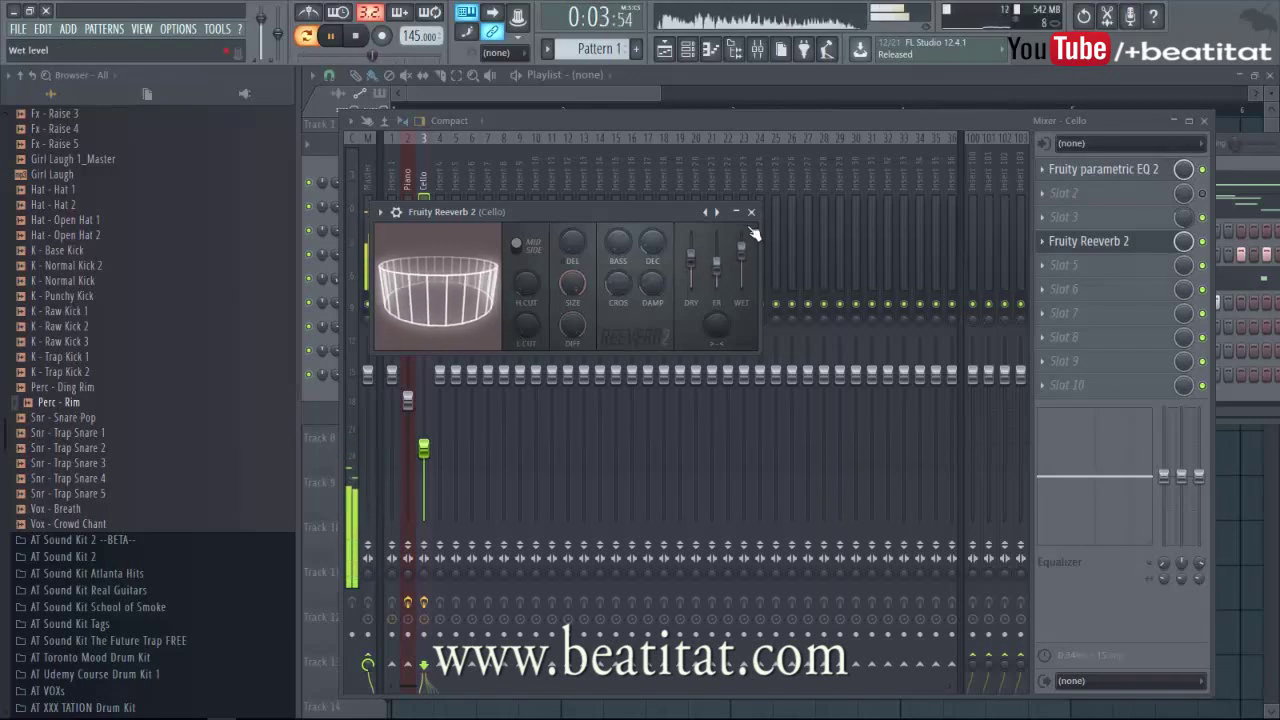
scroll(651, 251, "down", 3)
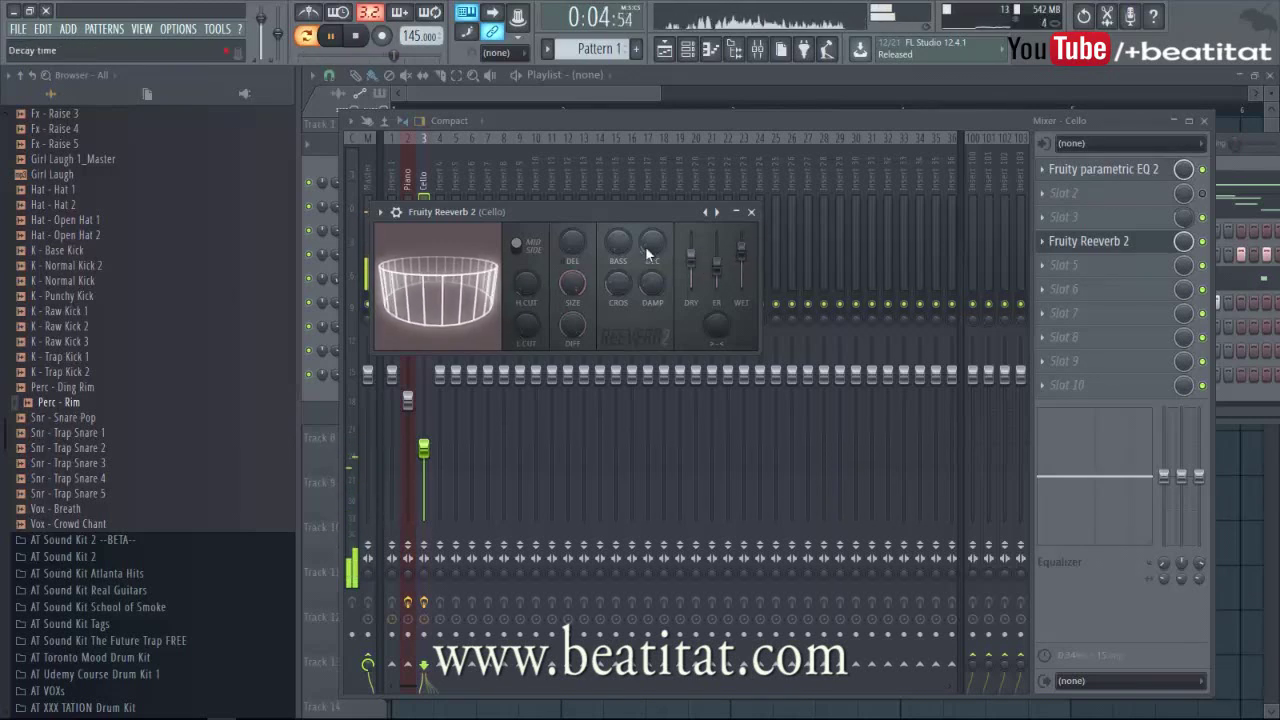
left_click(751, 214)
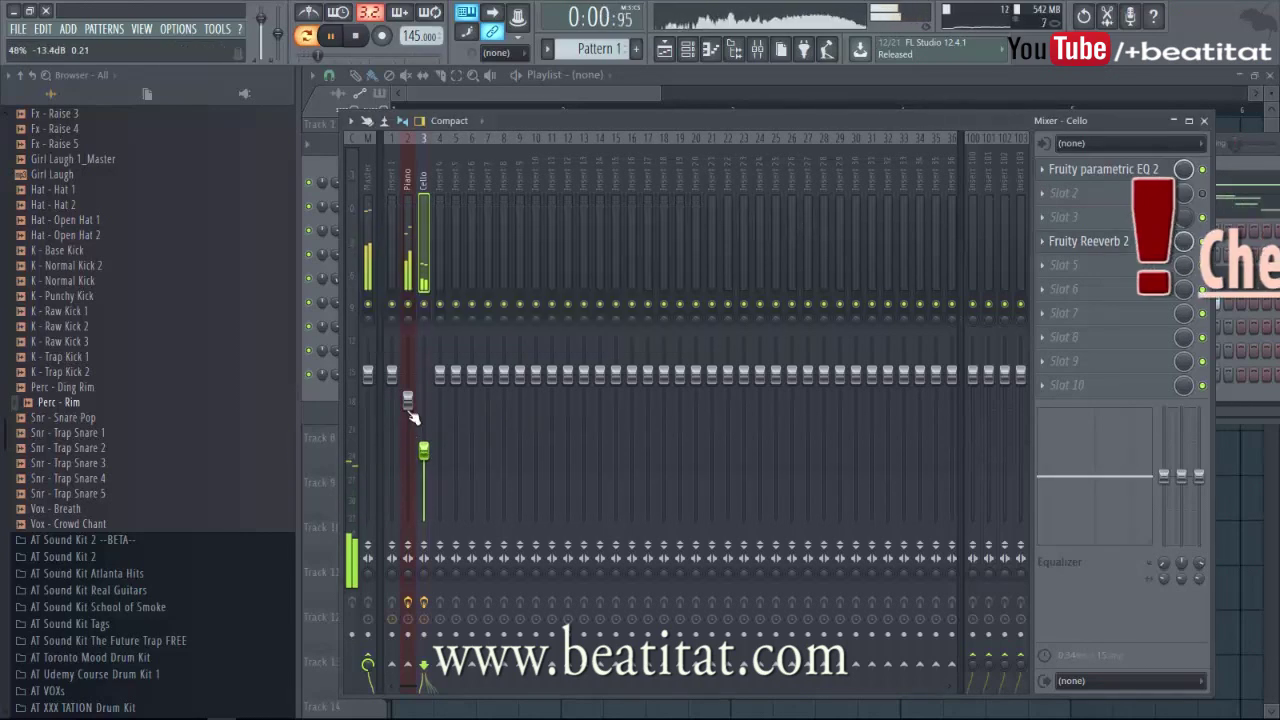
key("F9")
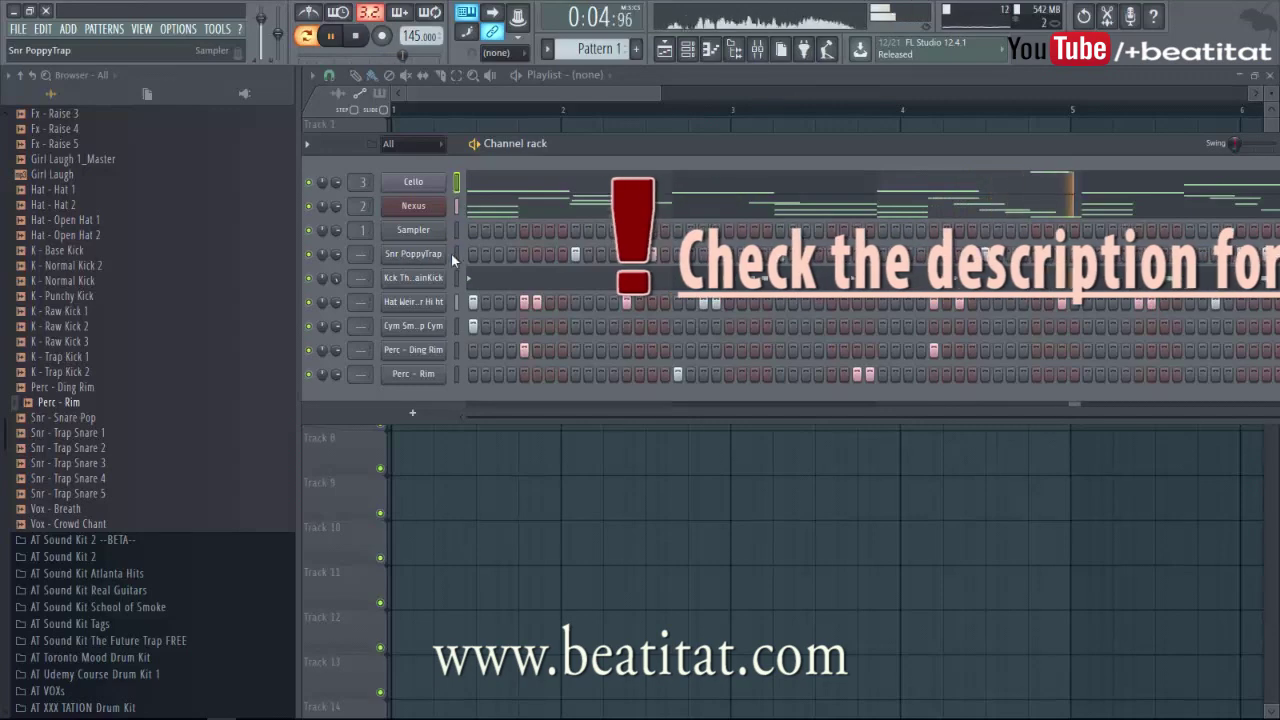
- Route the selected drum and percussion channels to consecutive mixer tracks starting from insert 8, and stop playback
key("F9")
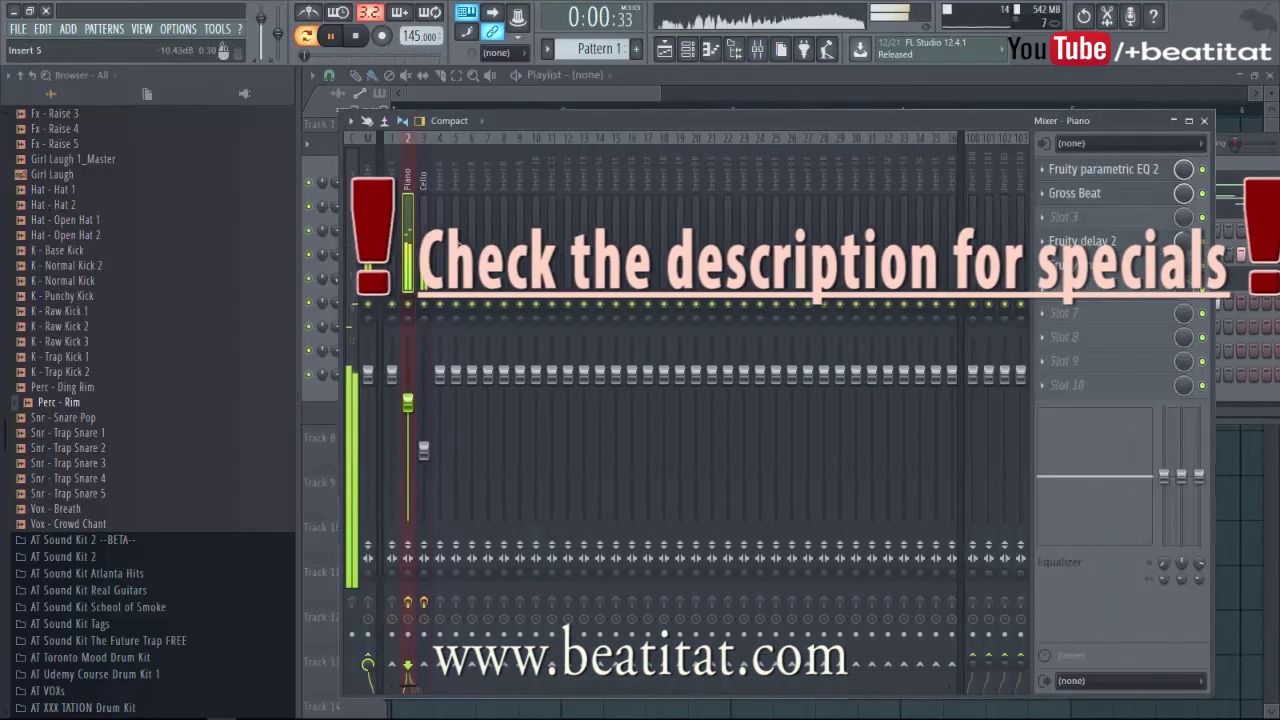
right_click(510, 136)
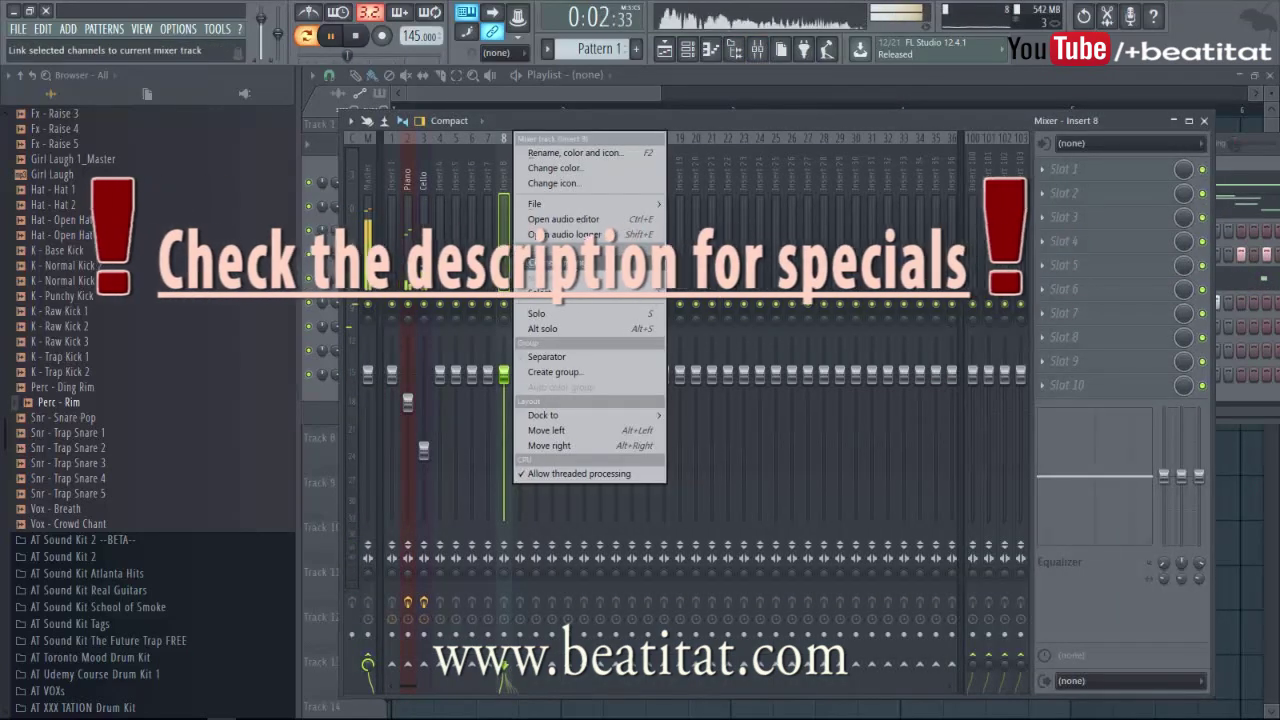
left_click(720, 265)
key("space")
left_click(1226, 159)
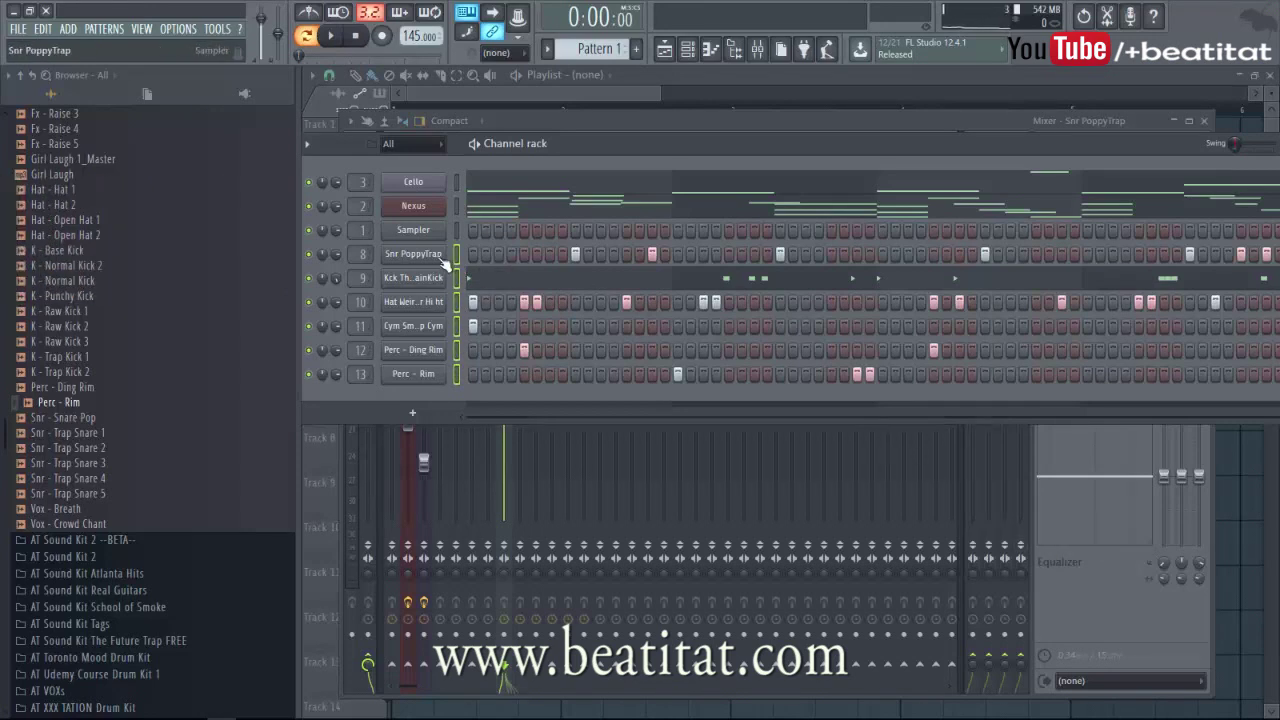
- Review the channel routing options on insert 7 and look over the newly routed drum tracks in the mixer
left_click(1039, 568)
right_click(488, 268)
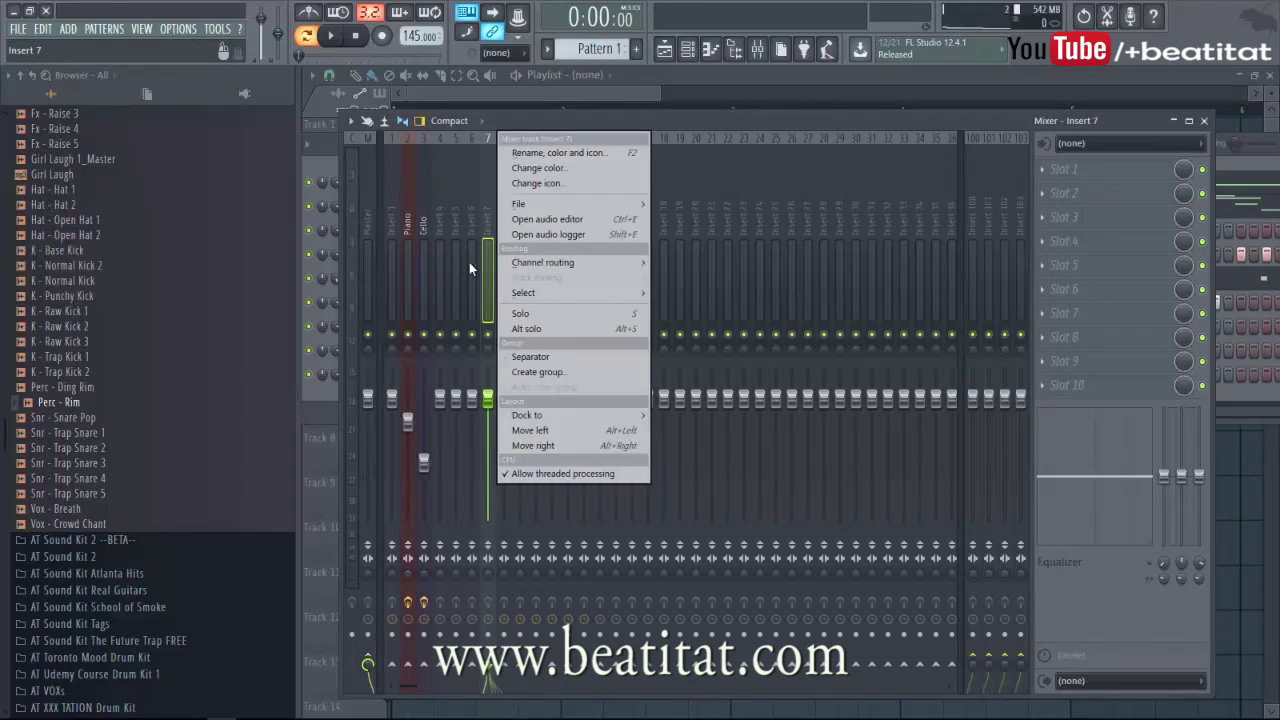
mouse_move(540, 268)
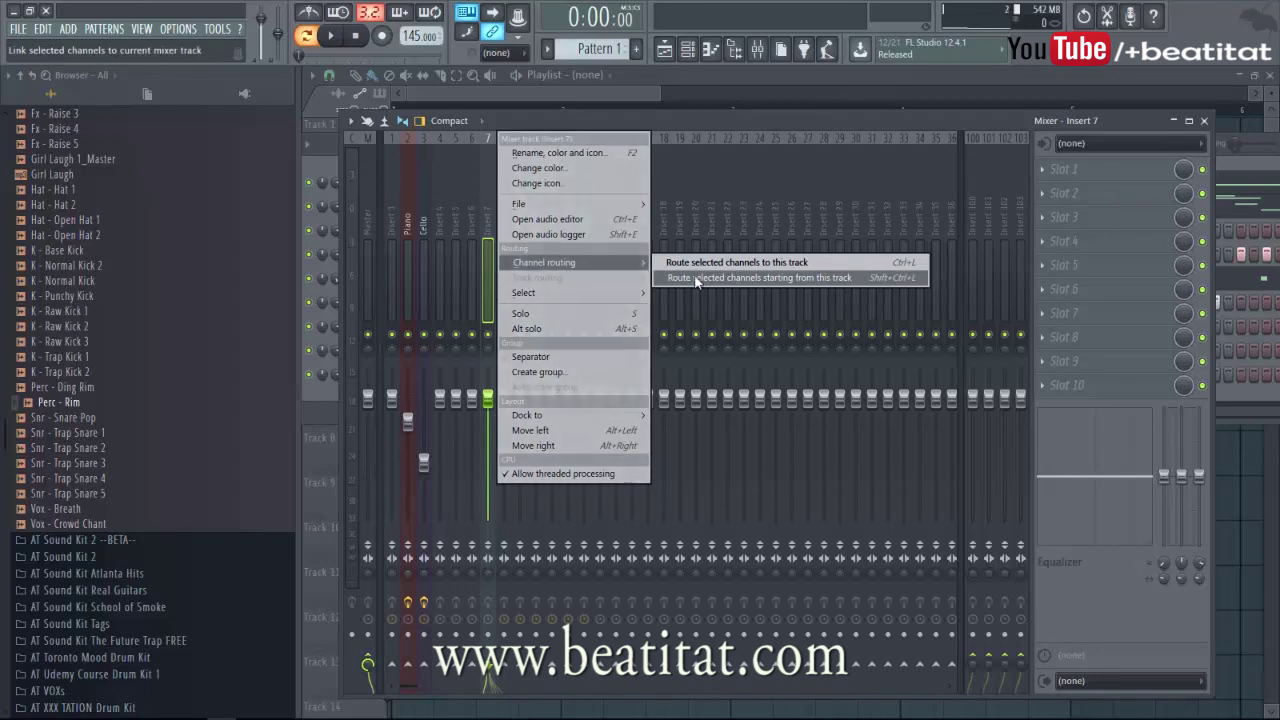
left_click(426, 232)
left_click(488, 222)
left_click(499, 221)
left_click(598, 224)
left_click(582, 227)
left_click(551, 228)
left_click(519, 226)
left_click(424, 232)
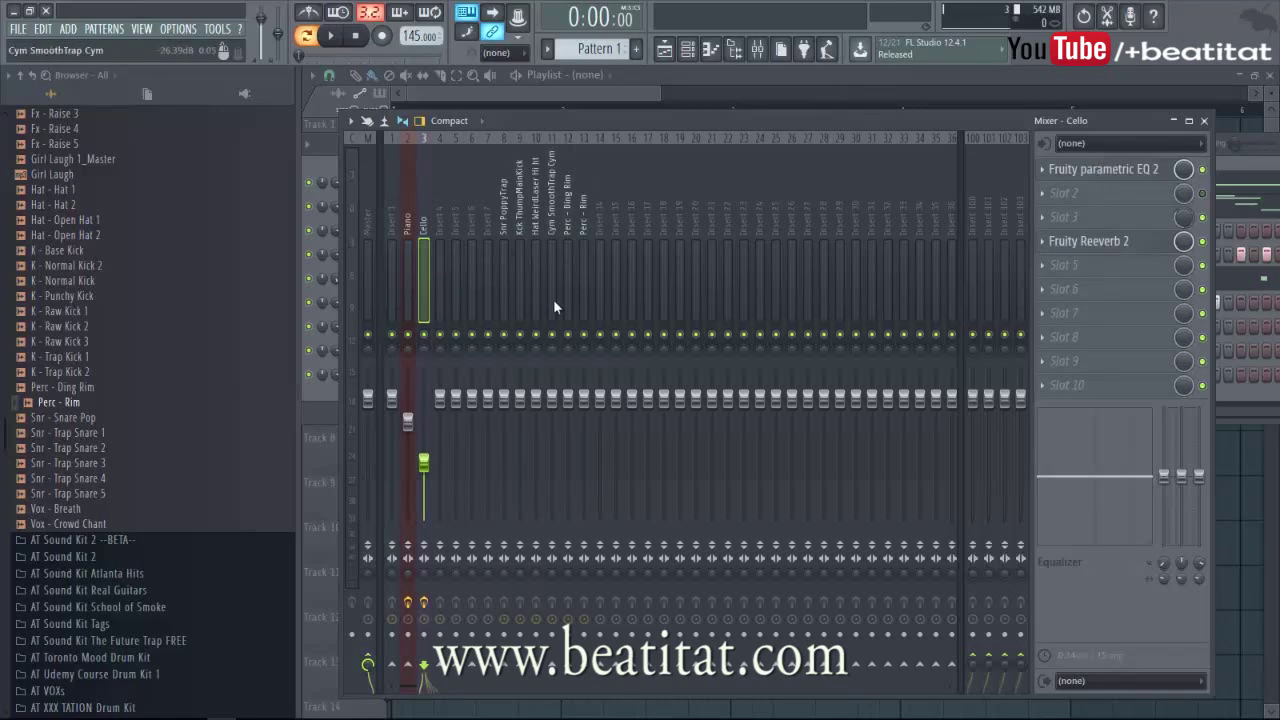
- Play the pattern and load Fruity Parametric EQ 2 into slot 1 of the Kck ThumpMainKick track
key("space")
left_click(516, 279)
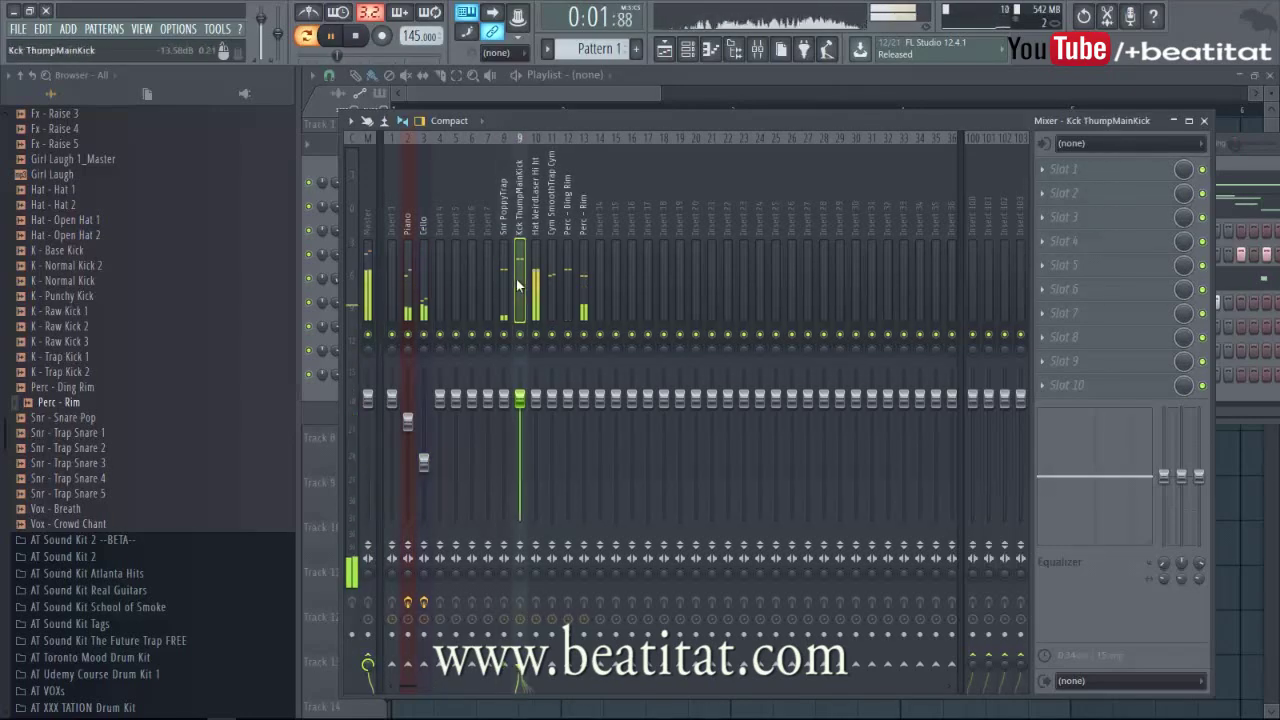
left_click(1077, 178)
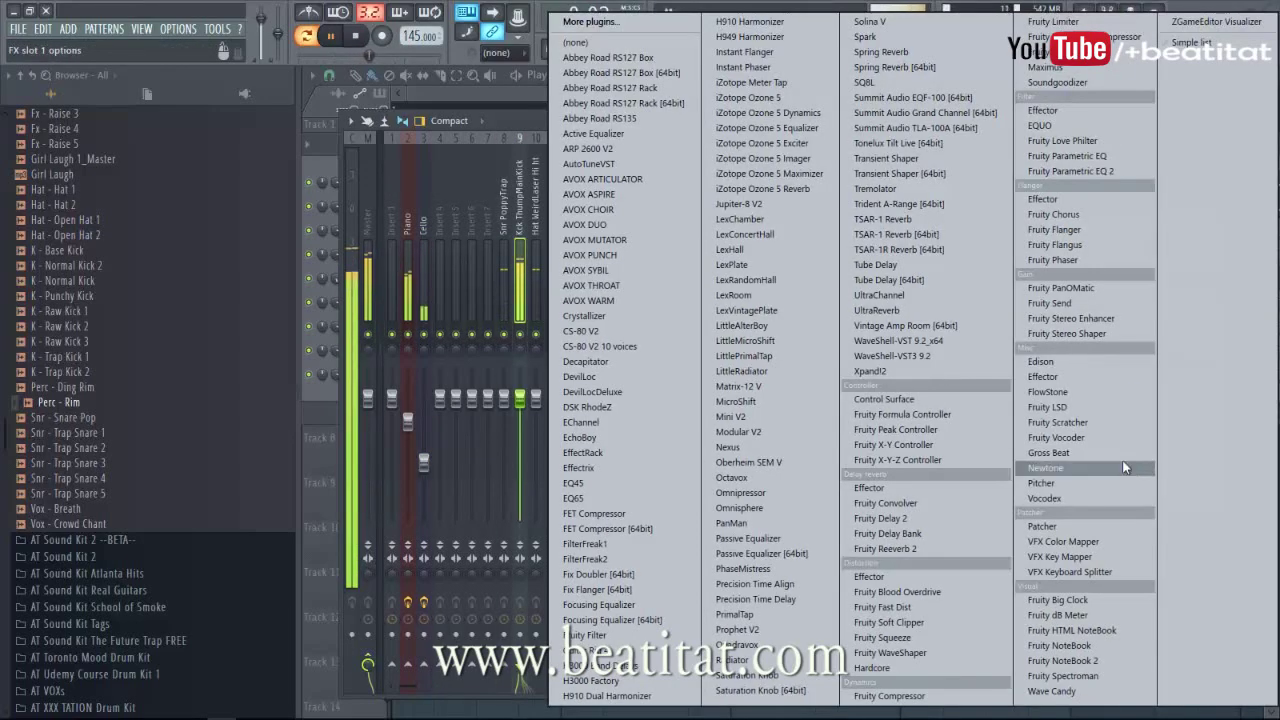
left_click(1118, 213)
- Shape the kick's EQ by cutting the high shelf, lowering the low shelf, boosting bands 2 and 3, and slightly dipping band 4
left_click_drag(681, 363, 639, 411)
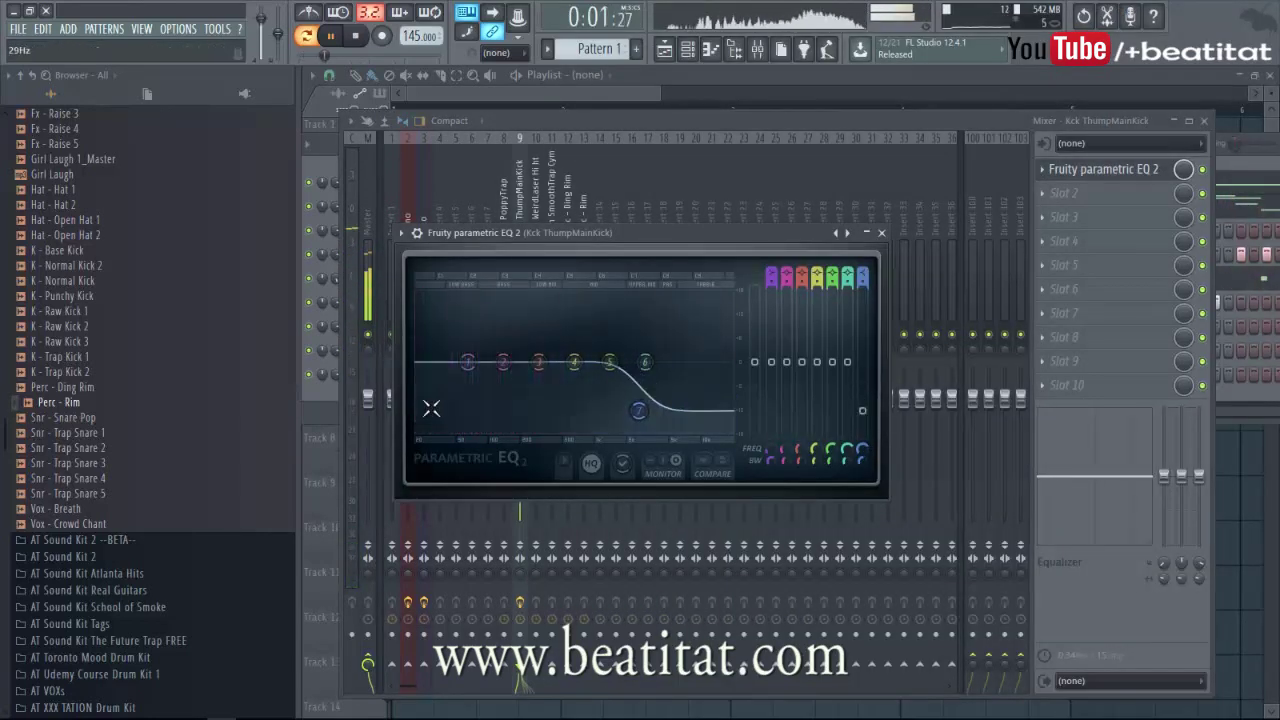
left_click_drag(466, 382, 416, 376)
left_click_drag(503, 362, 557, 366)
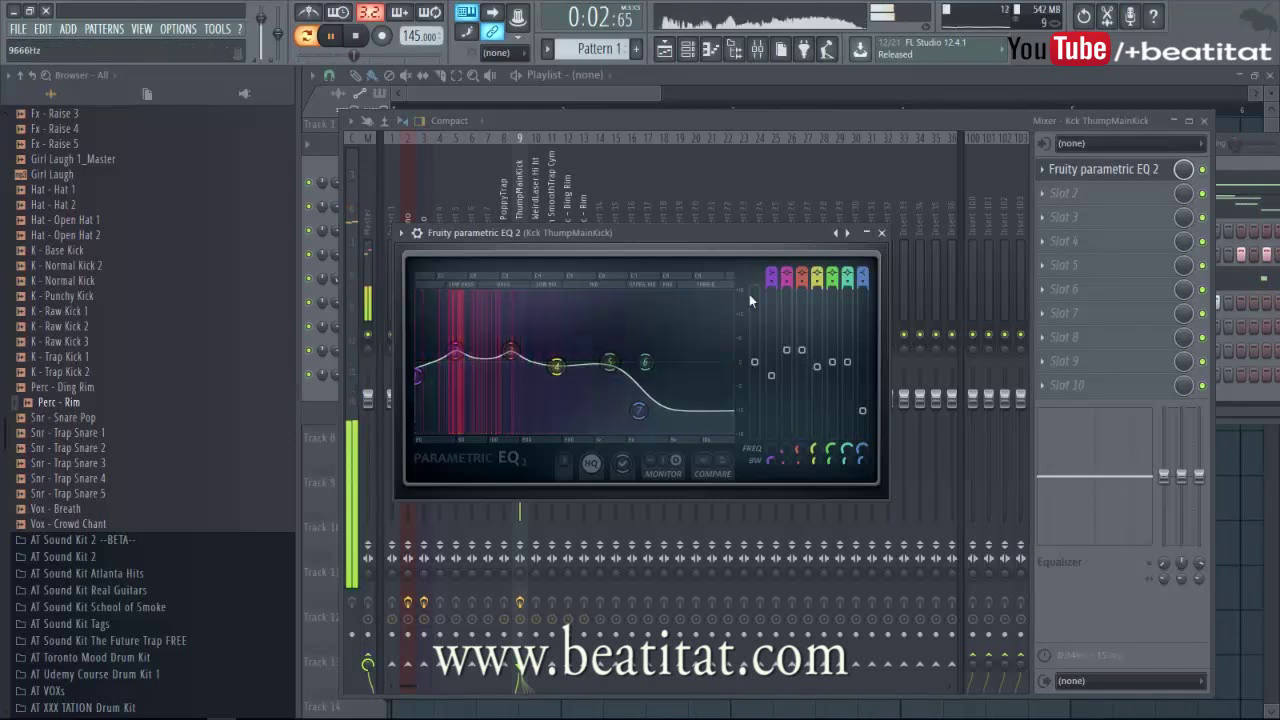
left_click(884, 234)
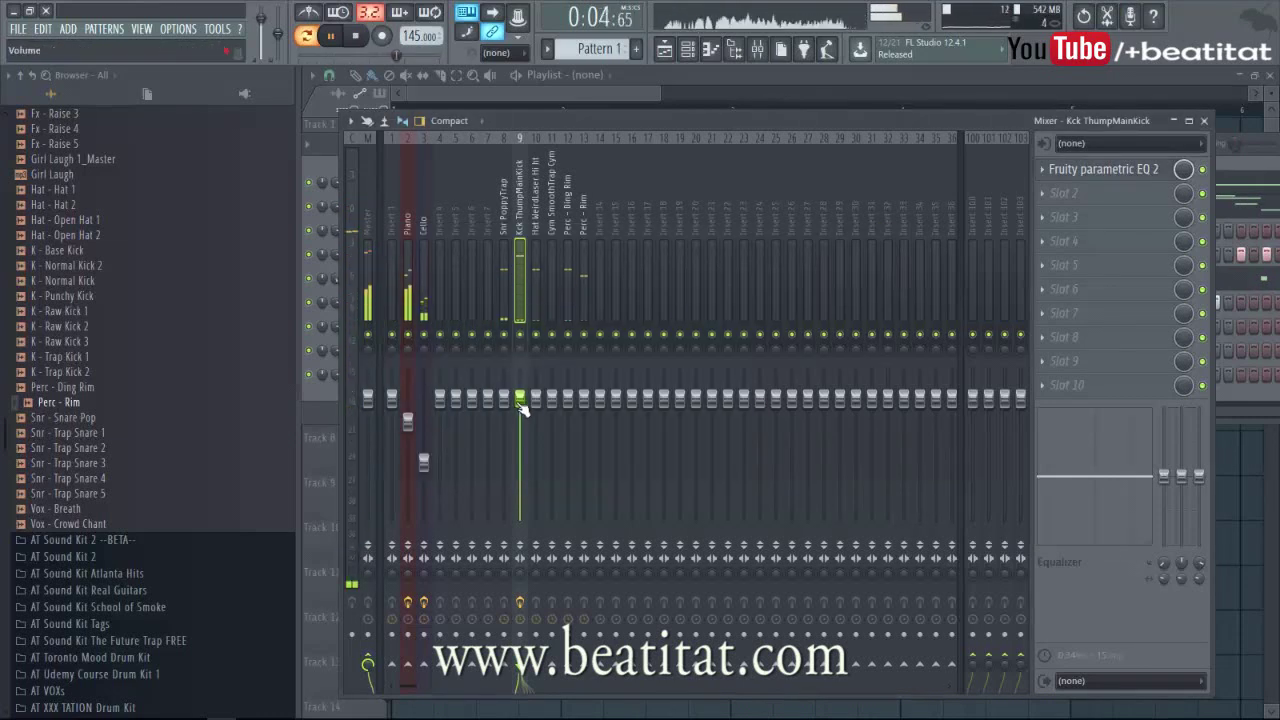
left_click(1095, 169)
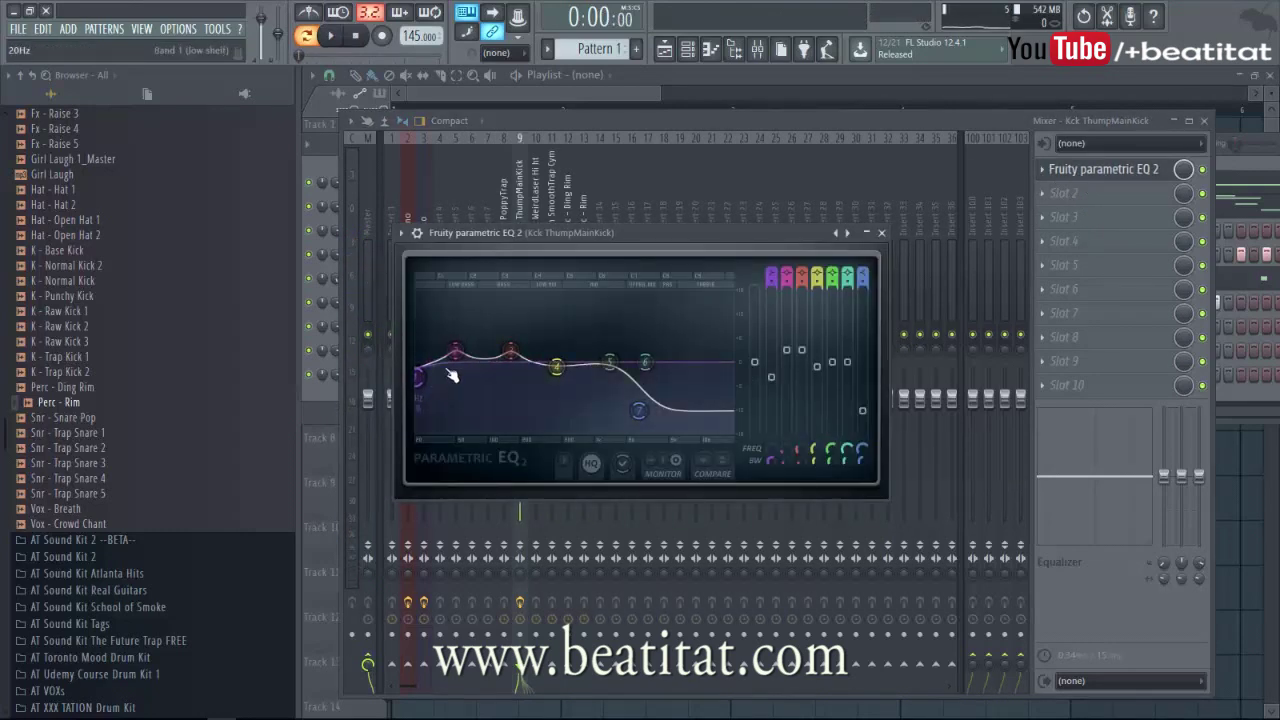
left_click(881, 234)
- Load Maximus into slot 3 of the kick track, apply its Kick pump preset and audition it in playback
left_click(1058, 216)
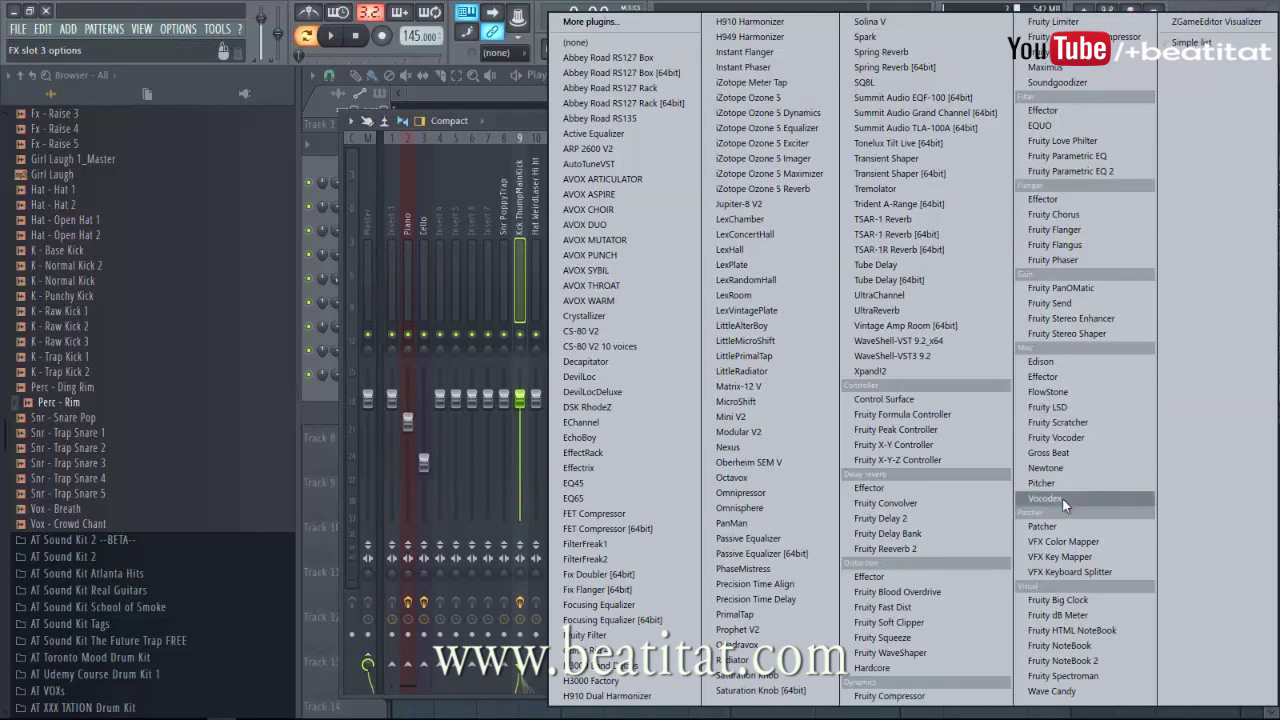
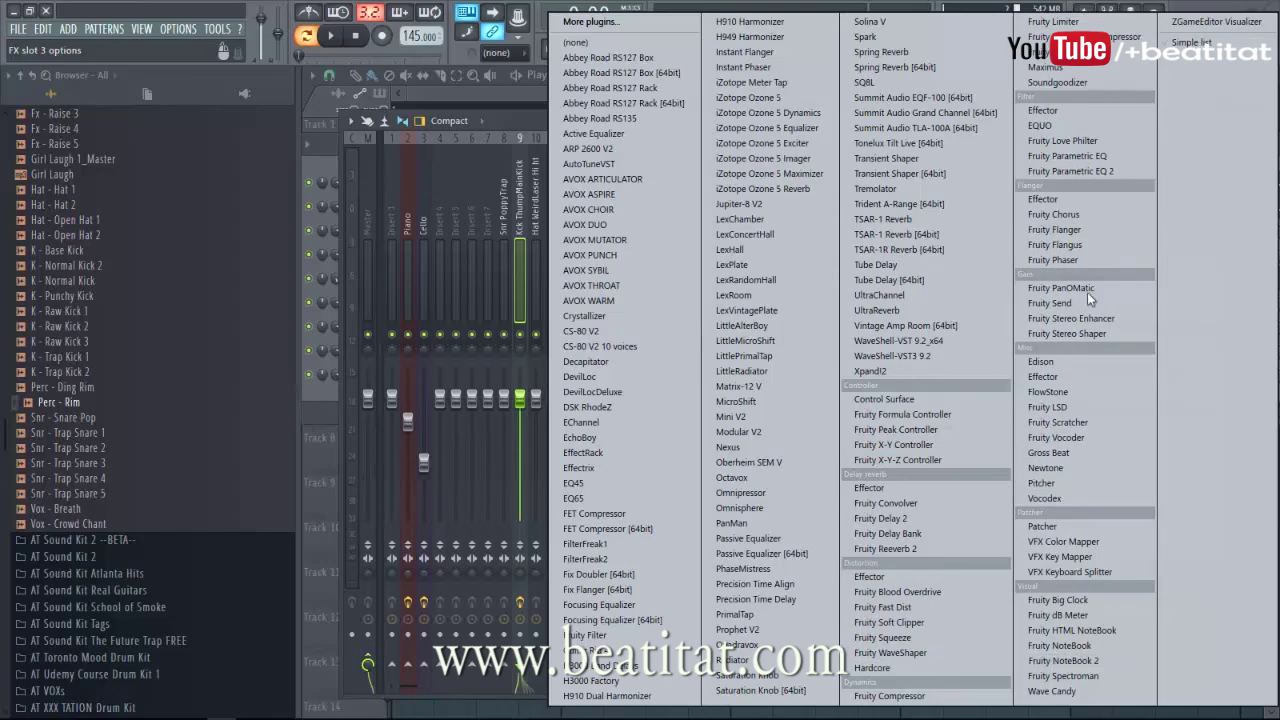
left_click(1086, 66)
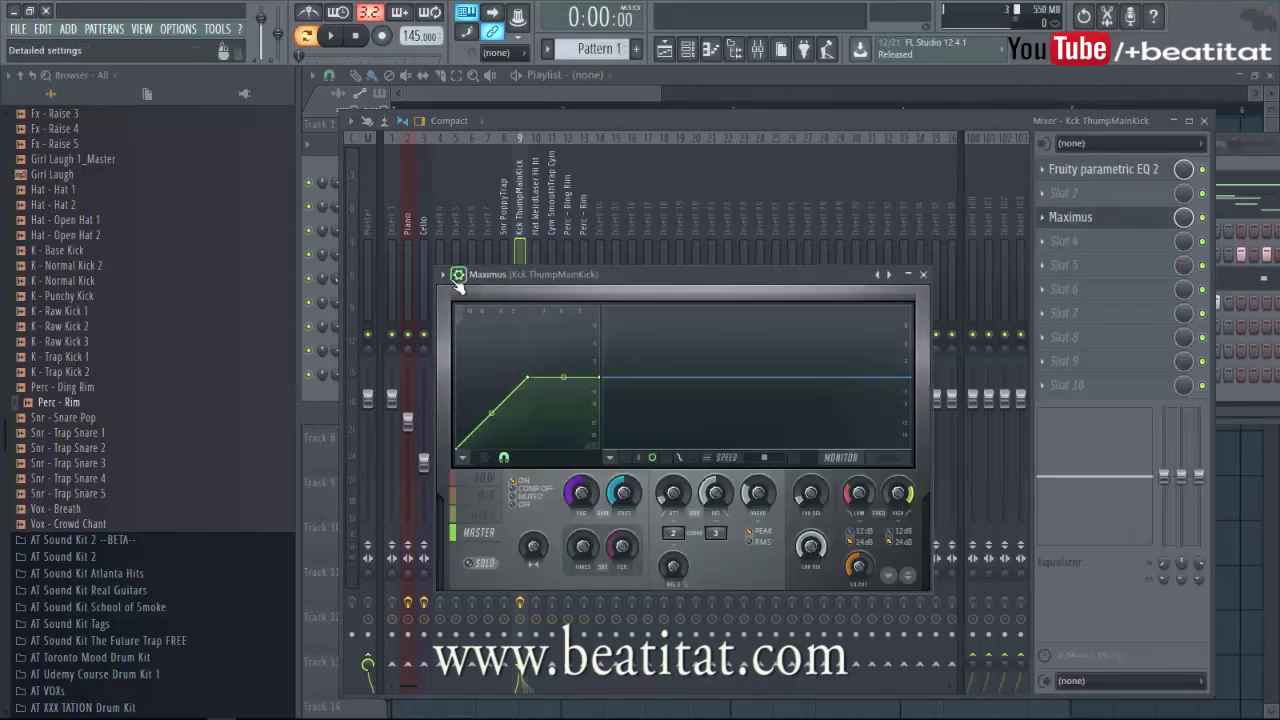
left_click(443, 275)
mouse_move(484, 320)
left_click(681, 257)
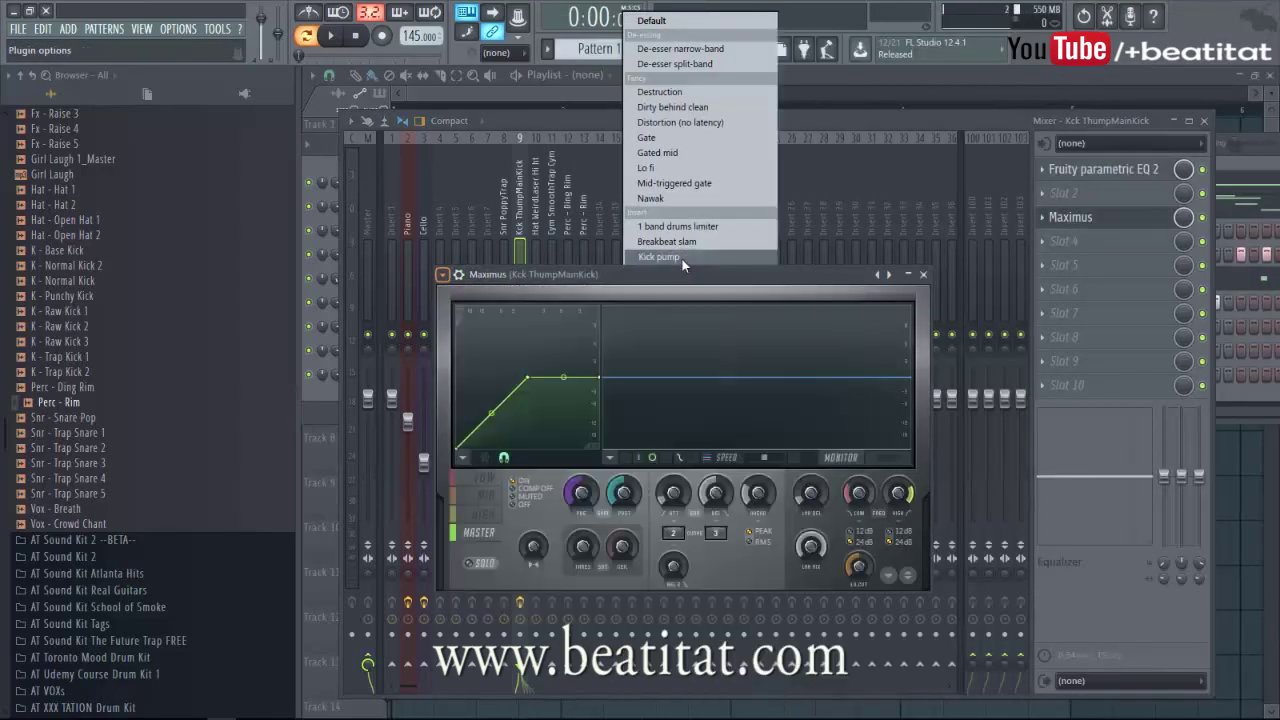
key("space")
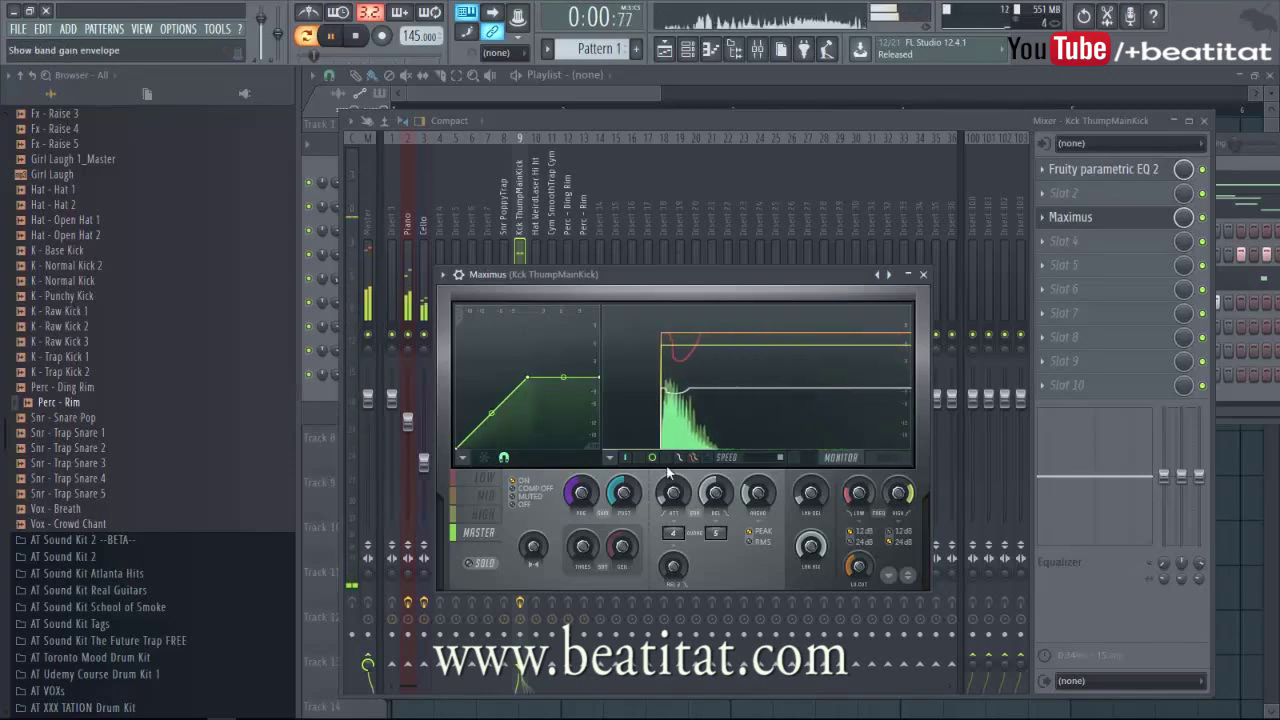
left_click(922, 277)
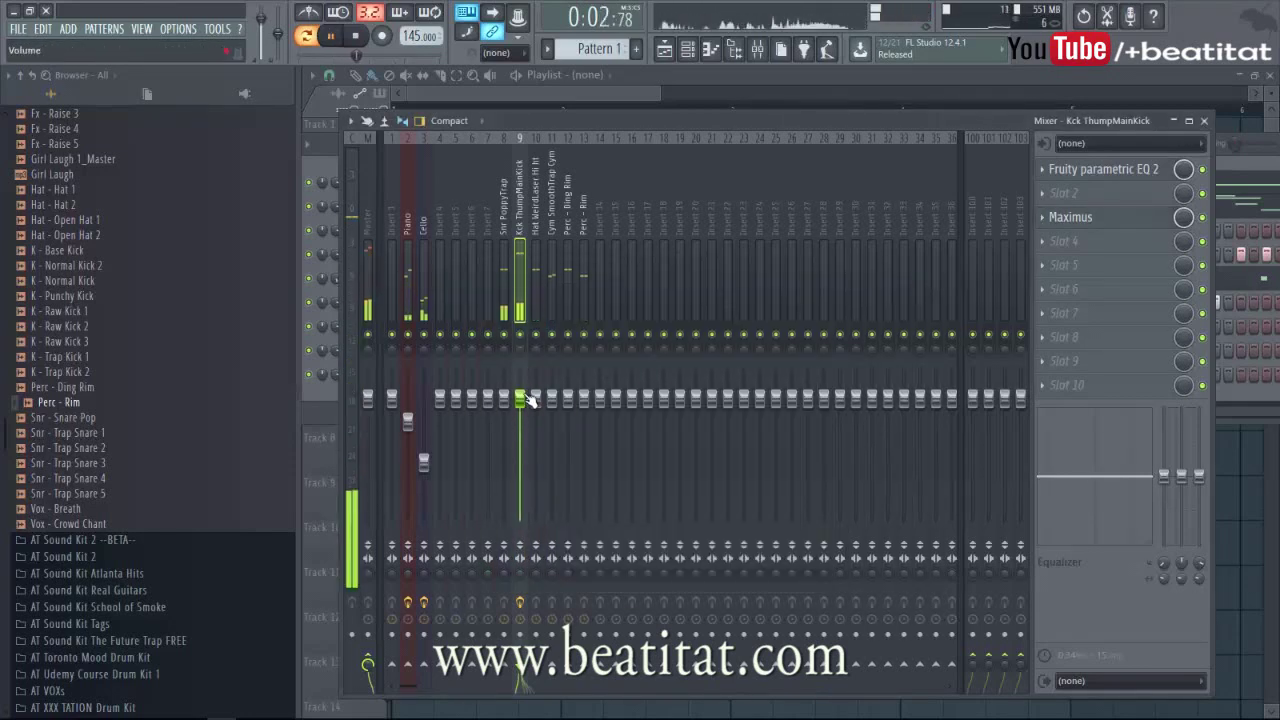
- Trim the Piano mixer track's volume to about 80% (-4.8 dB) and select the Cello track
left_click(410, 314)
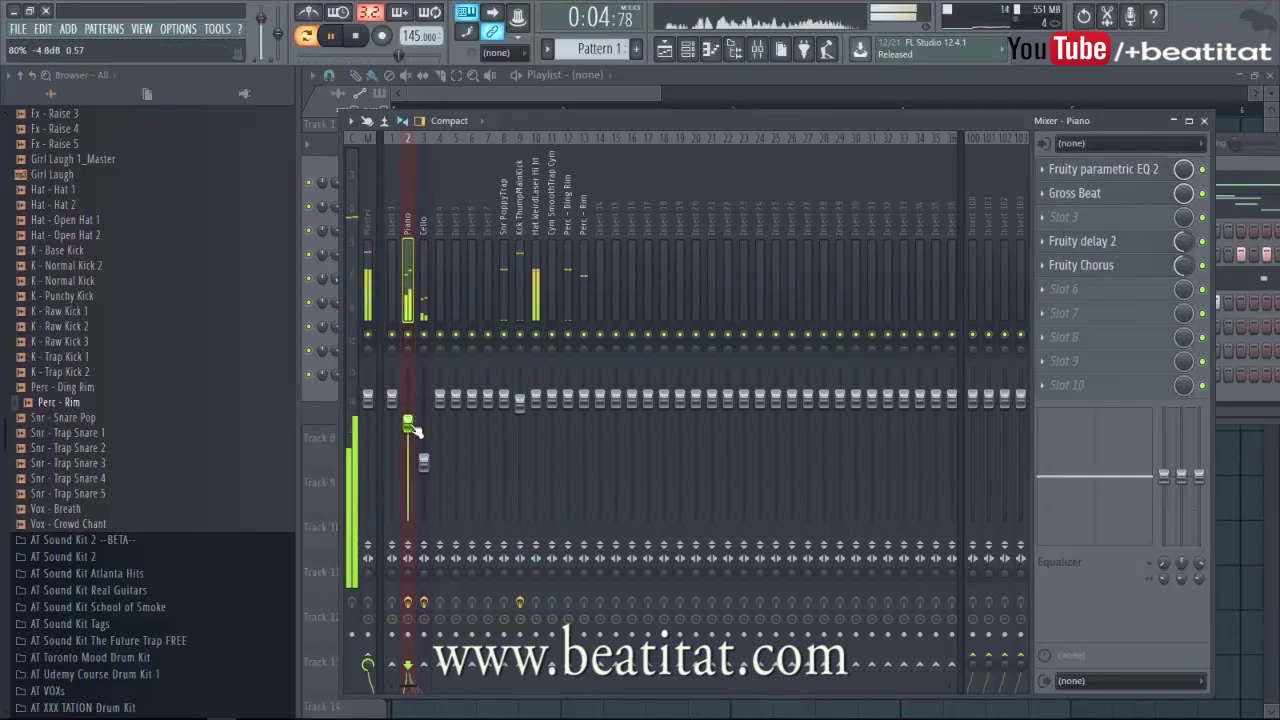
left_click(426, 463)
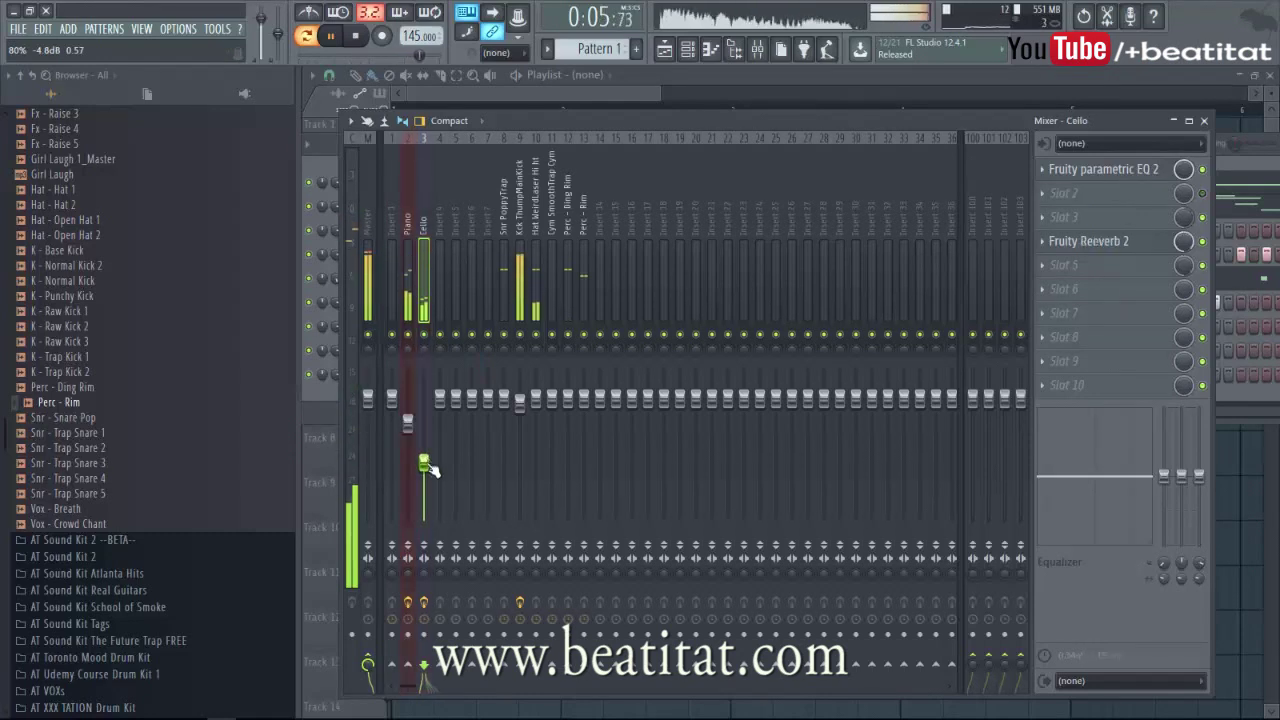
- Switch the Cello channel's Sytrus to the Celtic preset and audition it in playback
left_click(1243, 170)
left_click(414, 206)
key("space")
left_click(741, 150)
key("space")
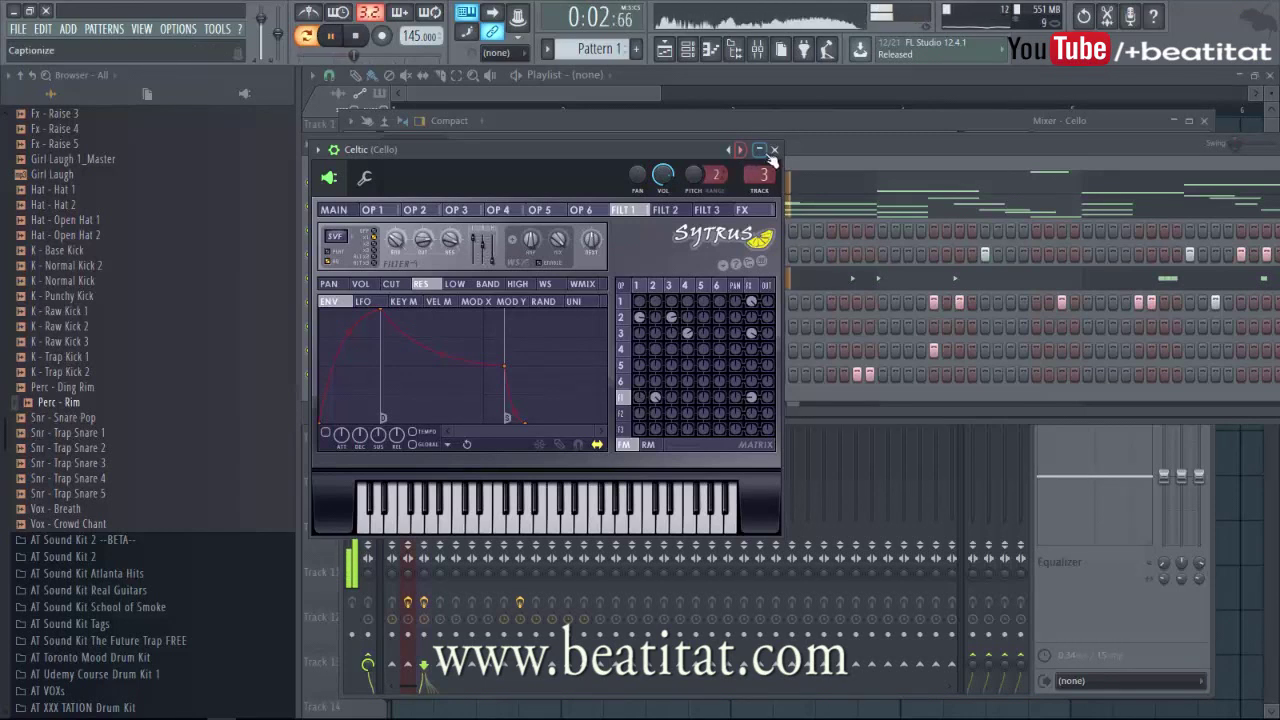
left_click(773, 150)
- Raise the Cello mixer track's volume to about 62% (-9.4 dB) and return to the channel rack
left_click(1053, 604)
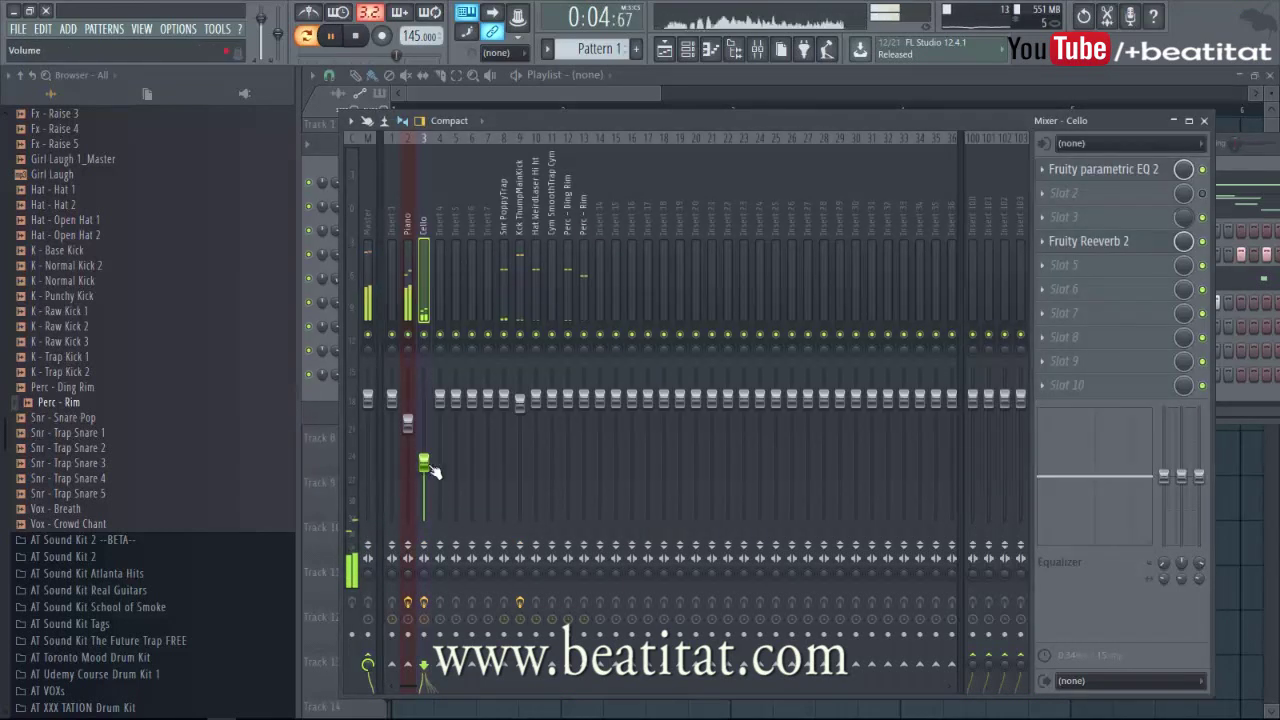
left_click_drag(436, 430, 436, 443)
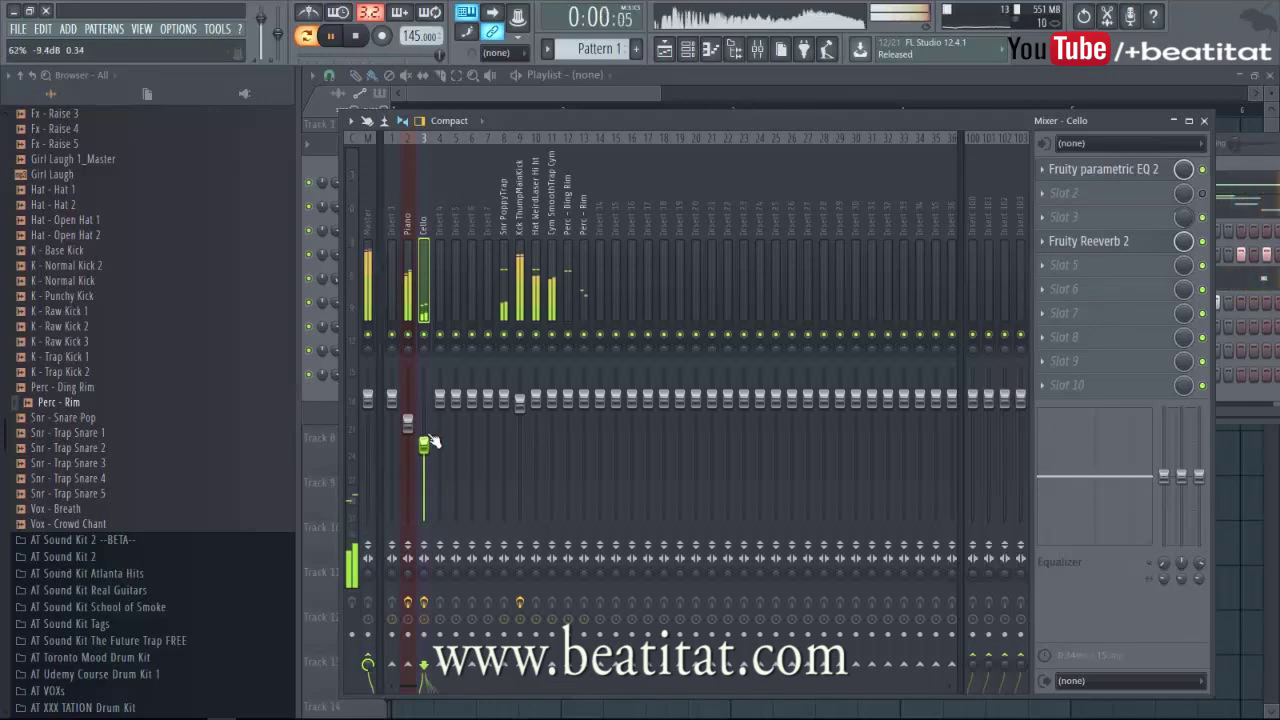
left_click(1205, 122)
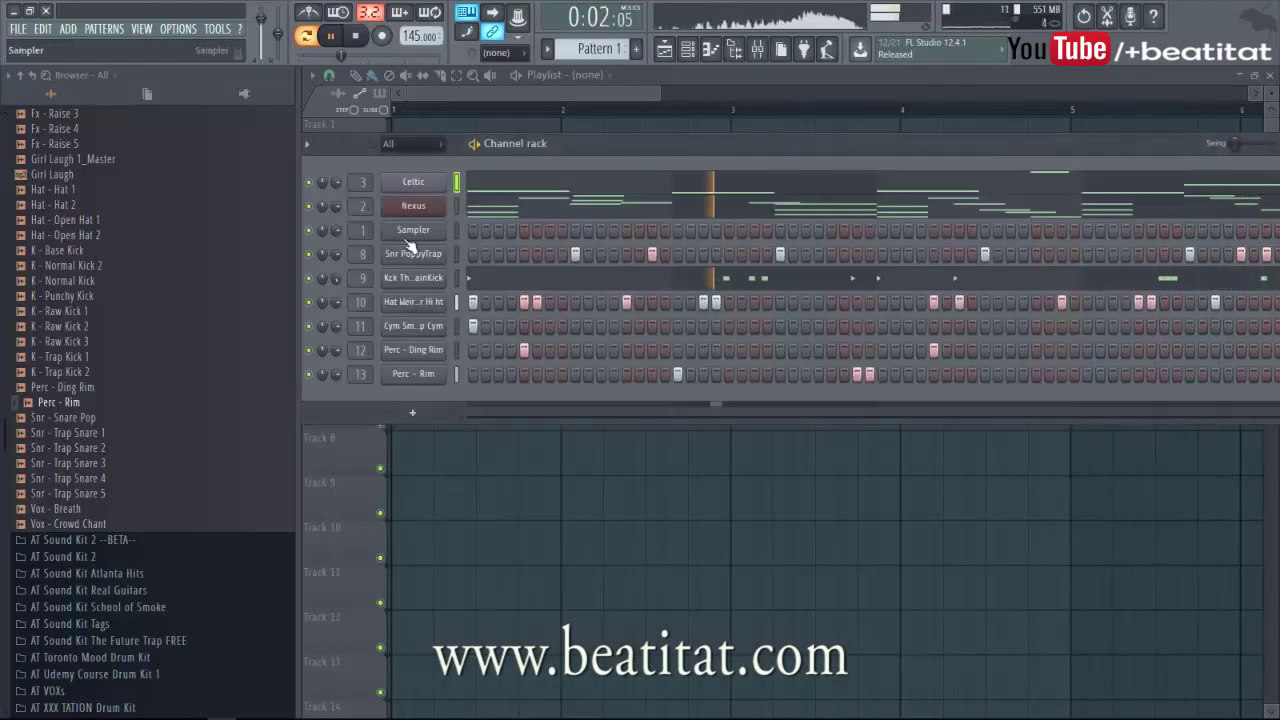
- Insert a new Sytrus channel above the Celtic channel
right_click(410, 182)
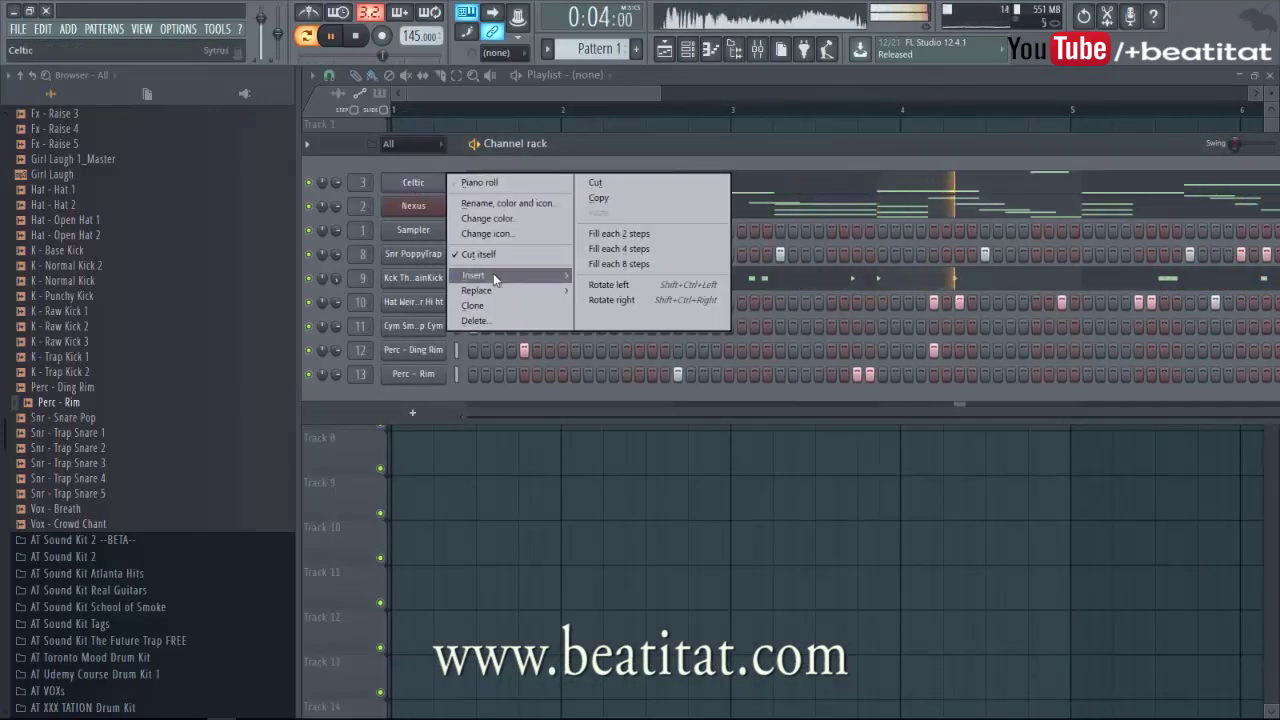
mouse_move(493, 273)
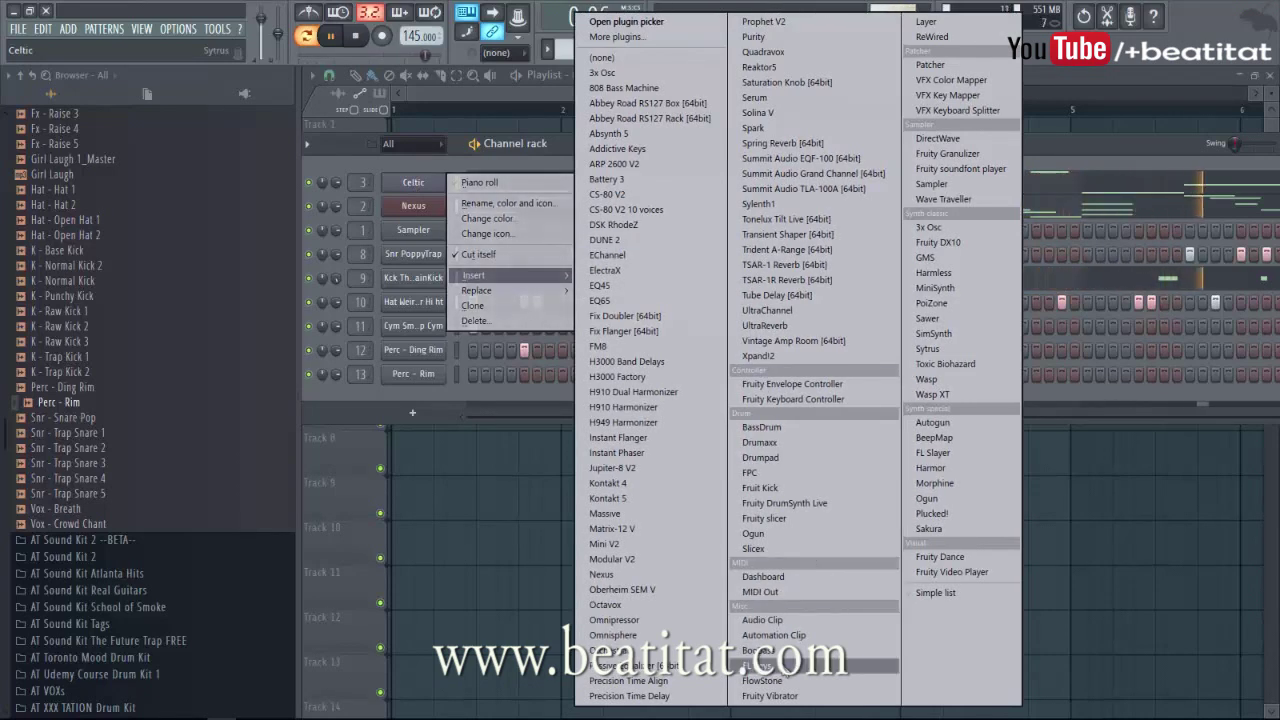
left_click(963, 349)
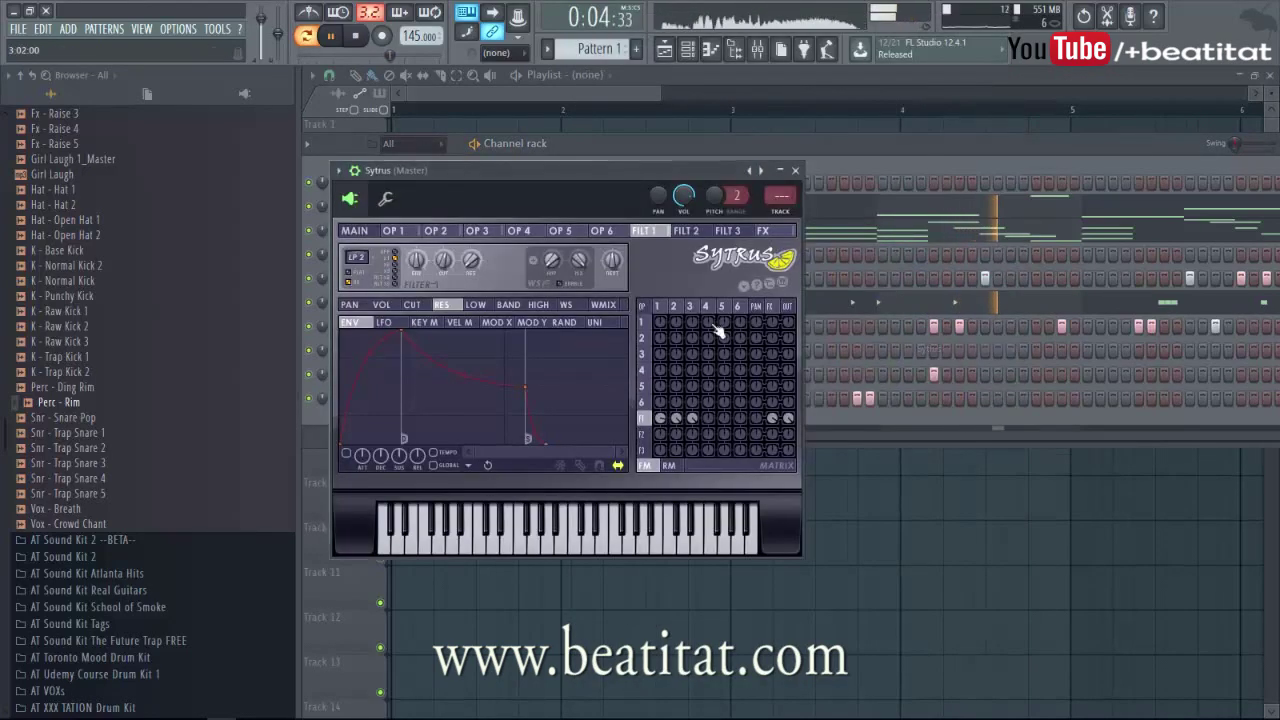
left_click(796, 171)
- Audition the piano presets in the new Sytrus channel, such as Chorus ep 1 and E-grand, and settle on Electric
left_click(444, 184)
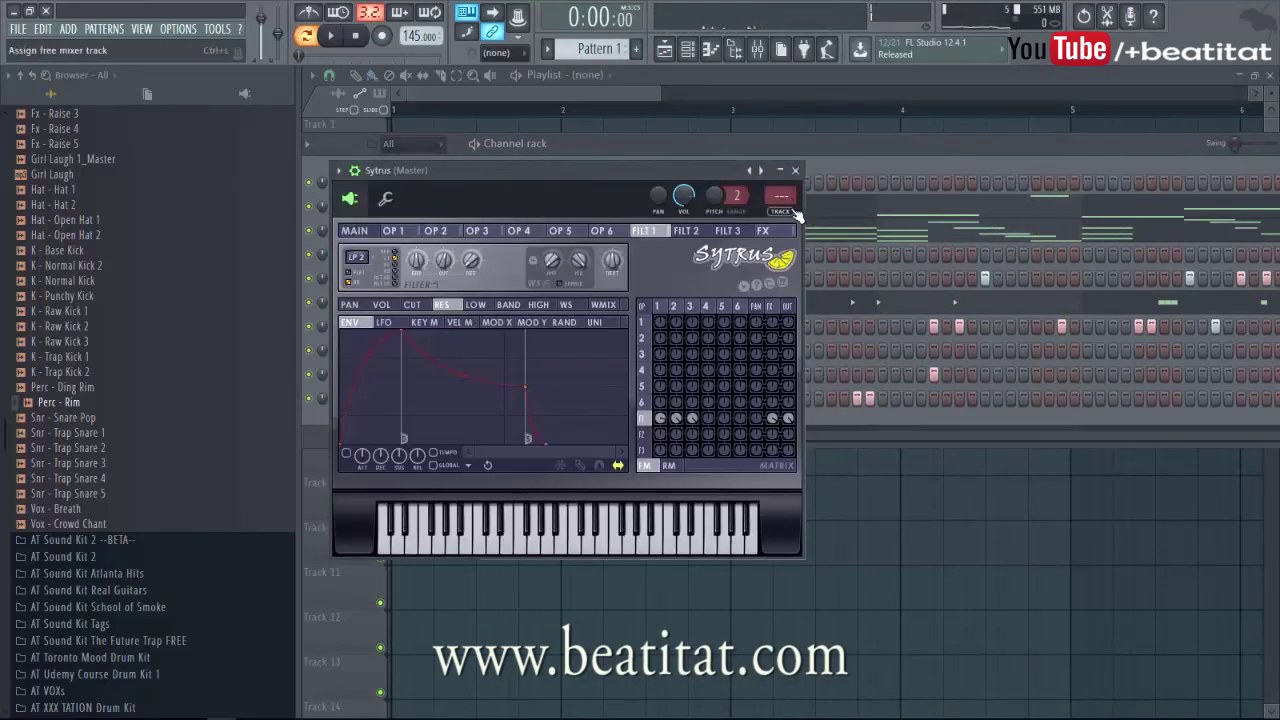
left_click(362, 177)
mouse_move(370, 210)
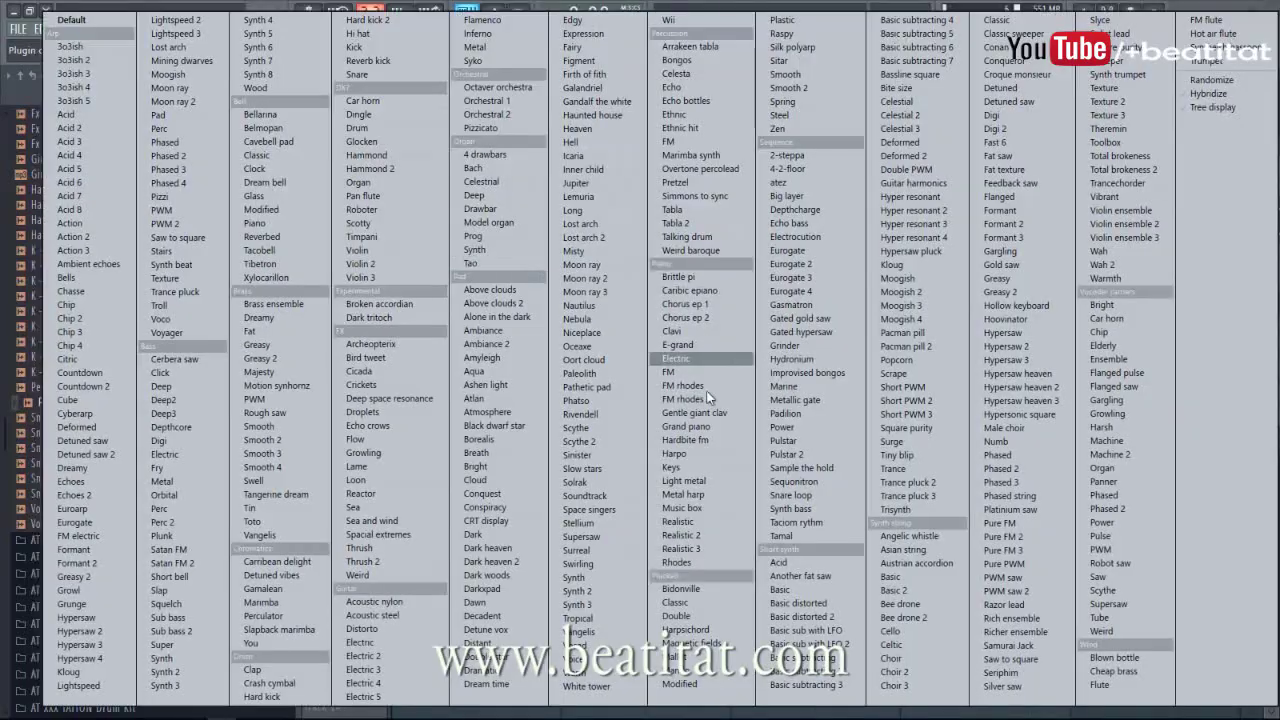
left_click(719, 279)
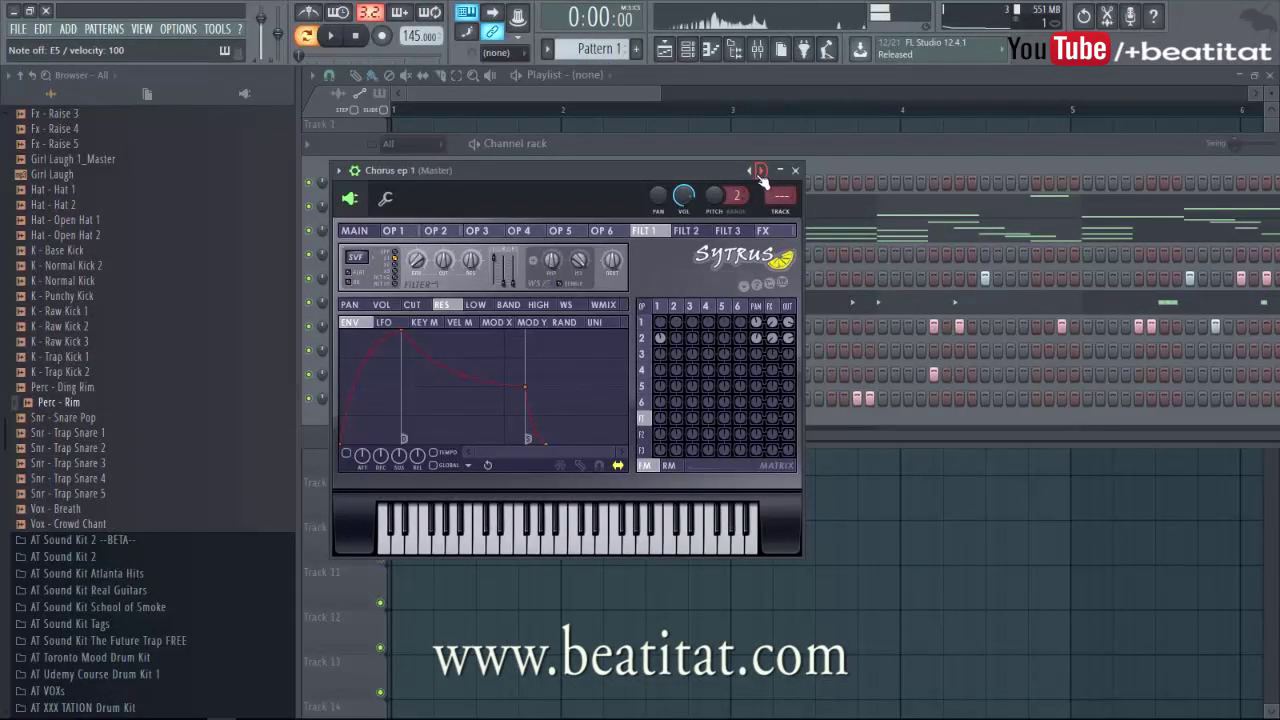
left_click(760, 172)
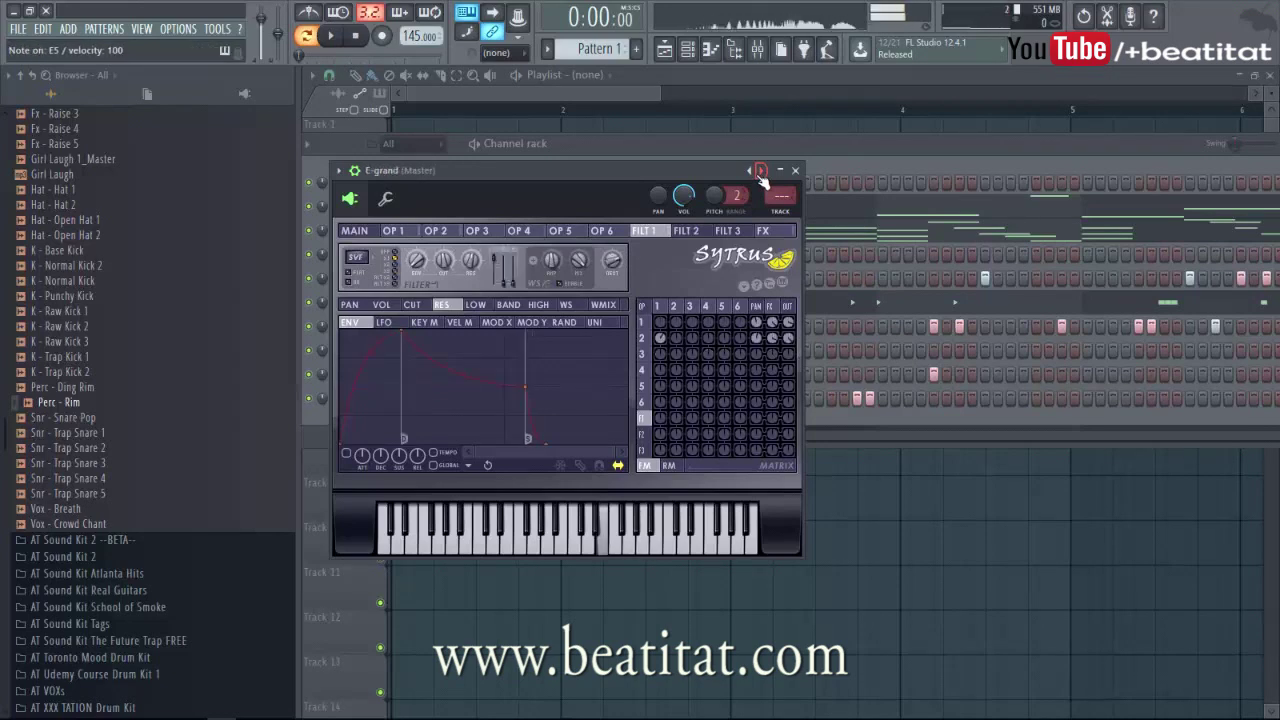
left_click(760, 172)
left_click(794, 172)
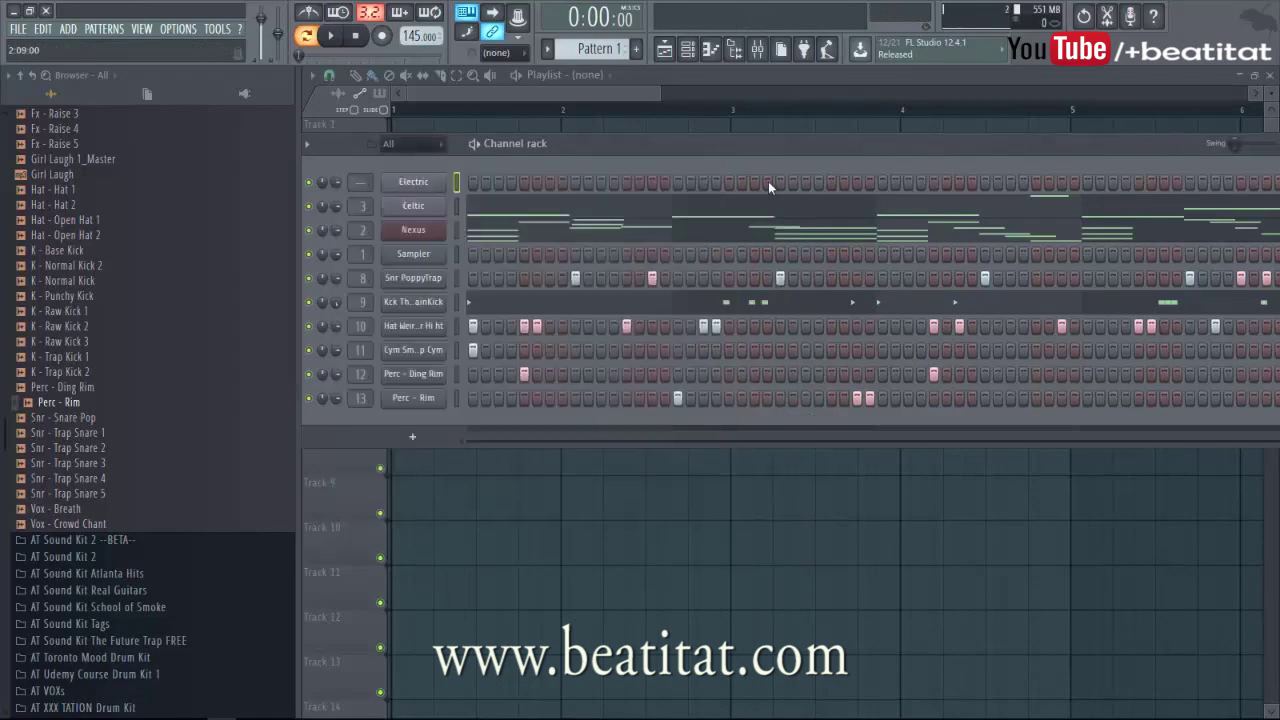
- In the Electric channel's piano roll, enter staggered A6, C#7 and F#7 notes at the start of bar 1
right_click(438, 182)
left_click(523, 185)
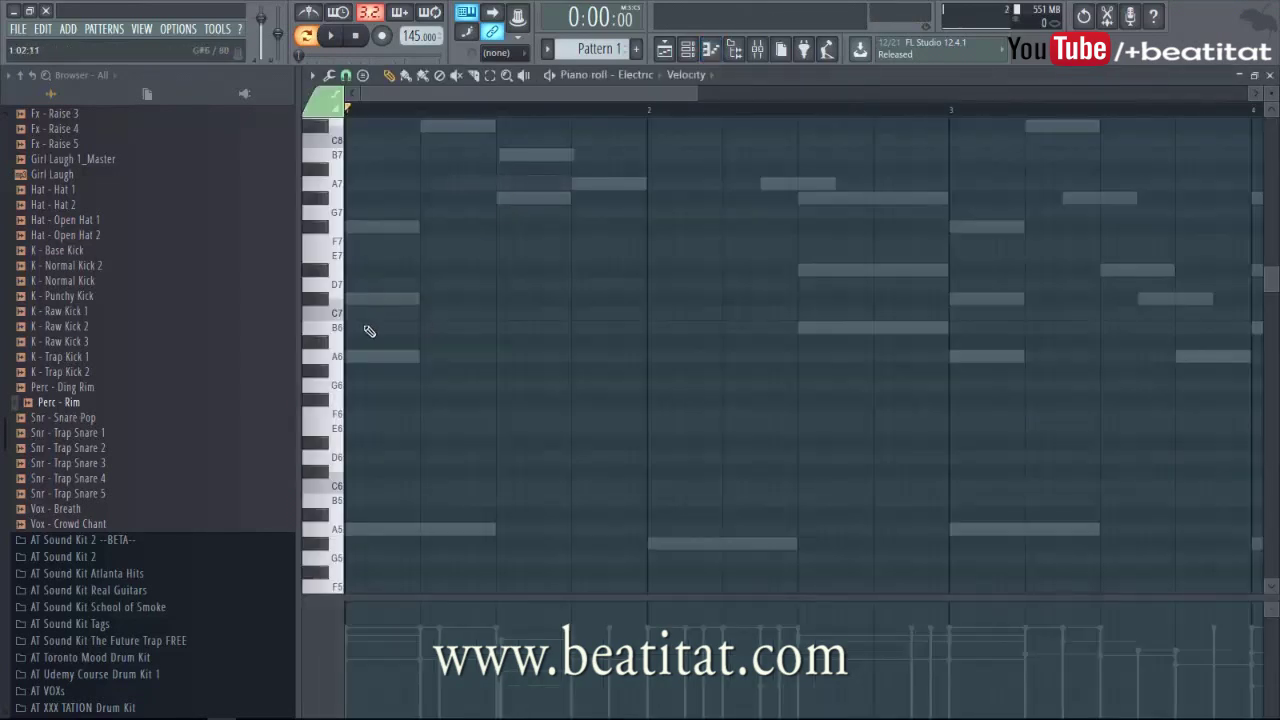
left_click_drag(358, 367, 349, 355)
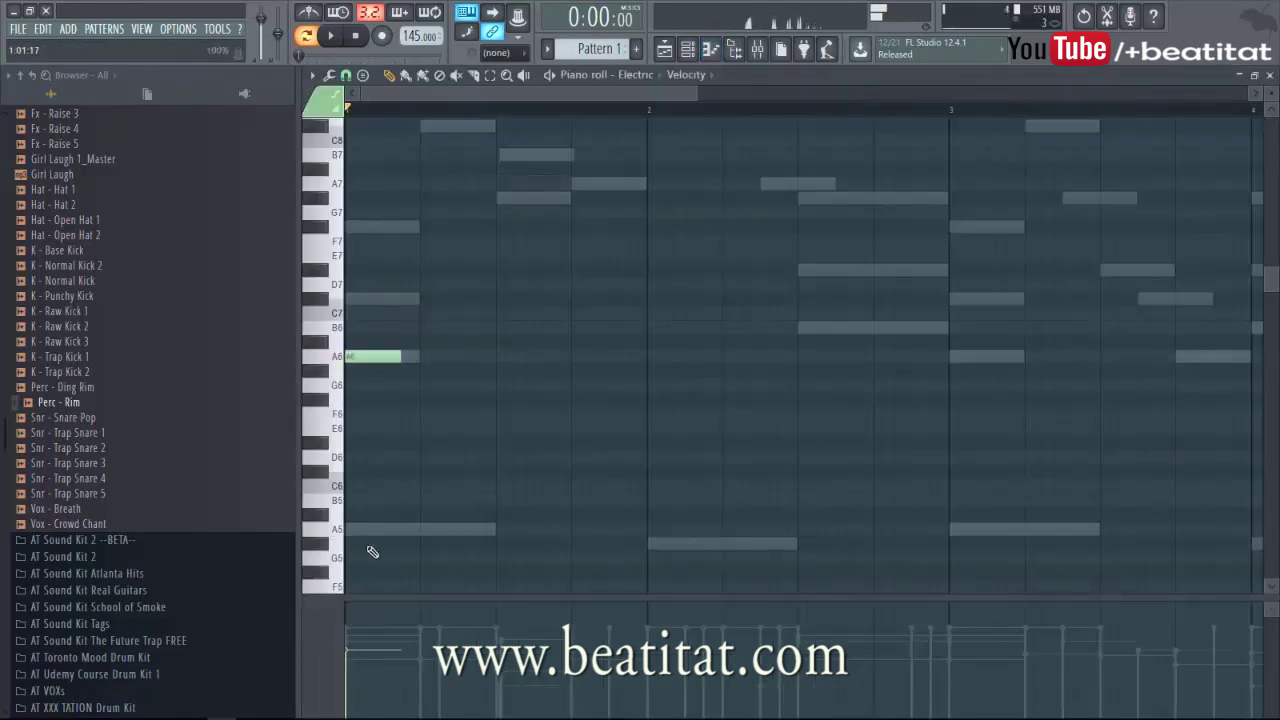
left_click_drag(375, 231, 402, 232)
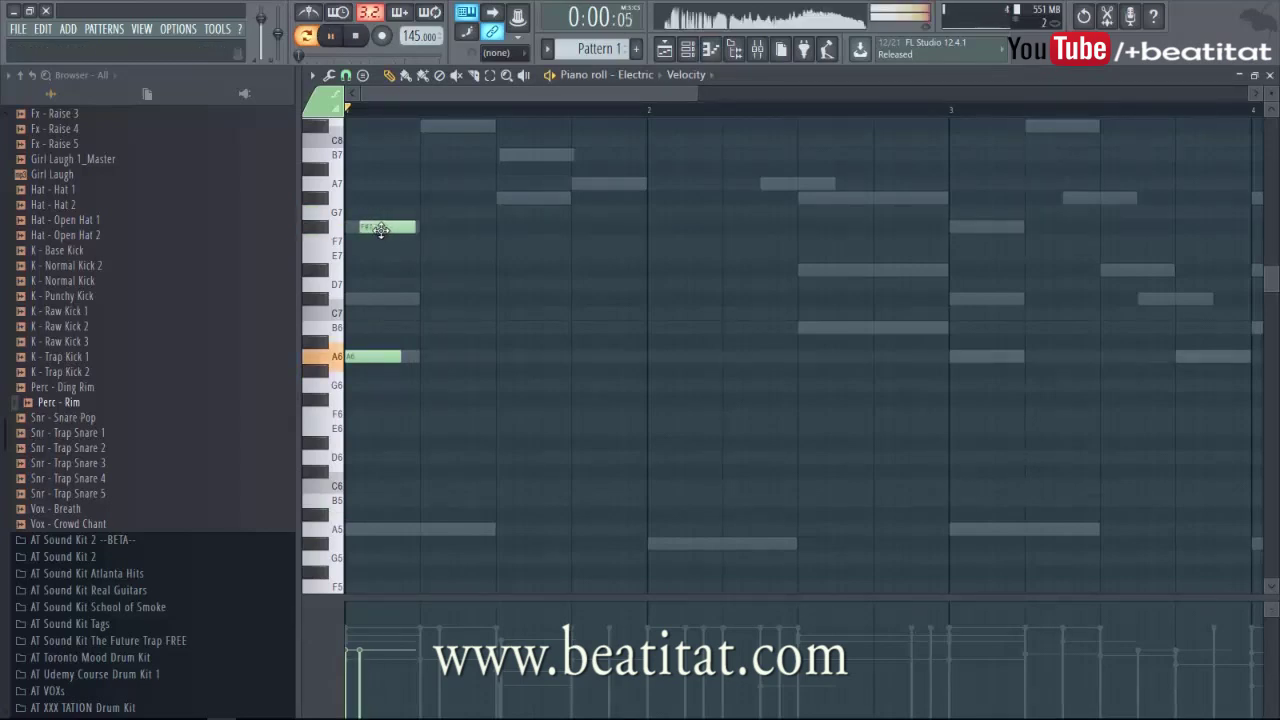
key("space")
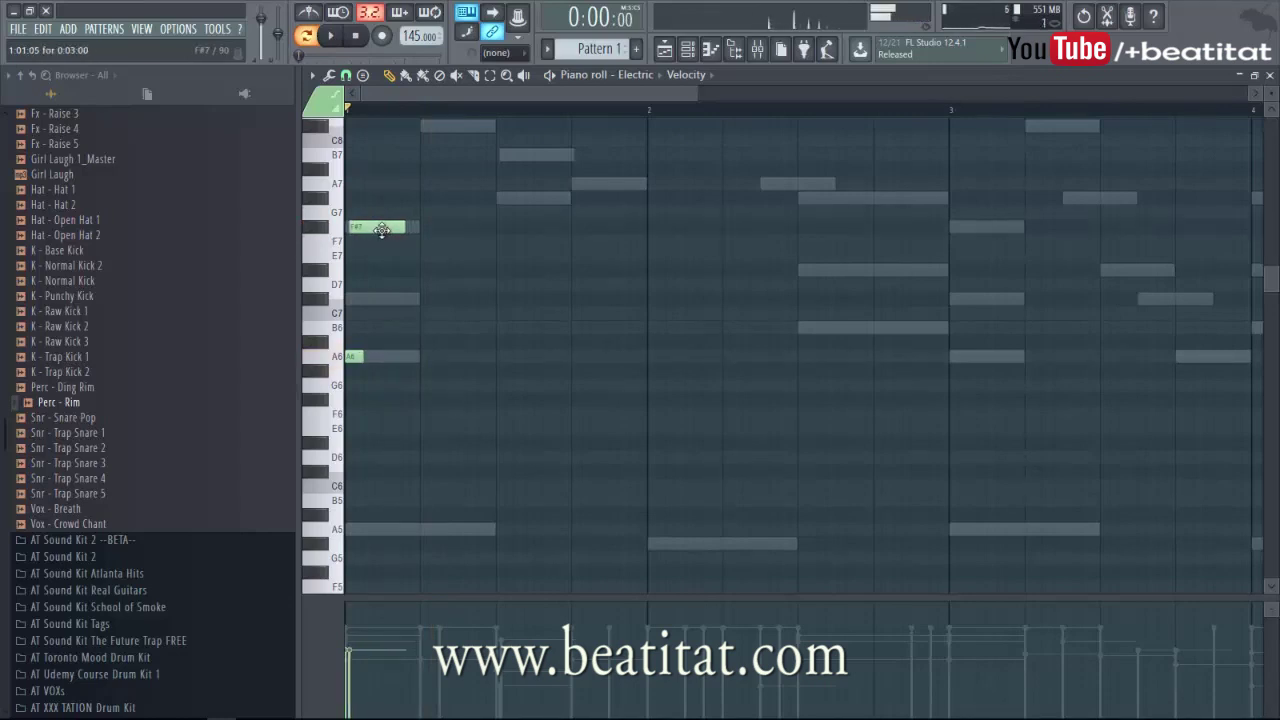
left_click_drag(384, 230, 386, 303)
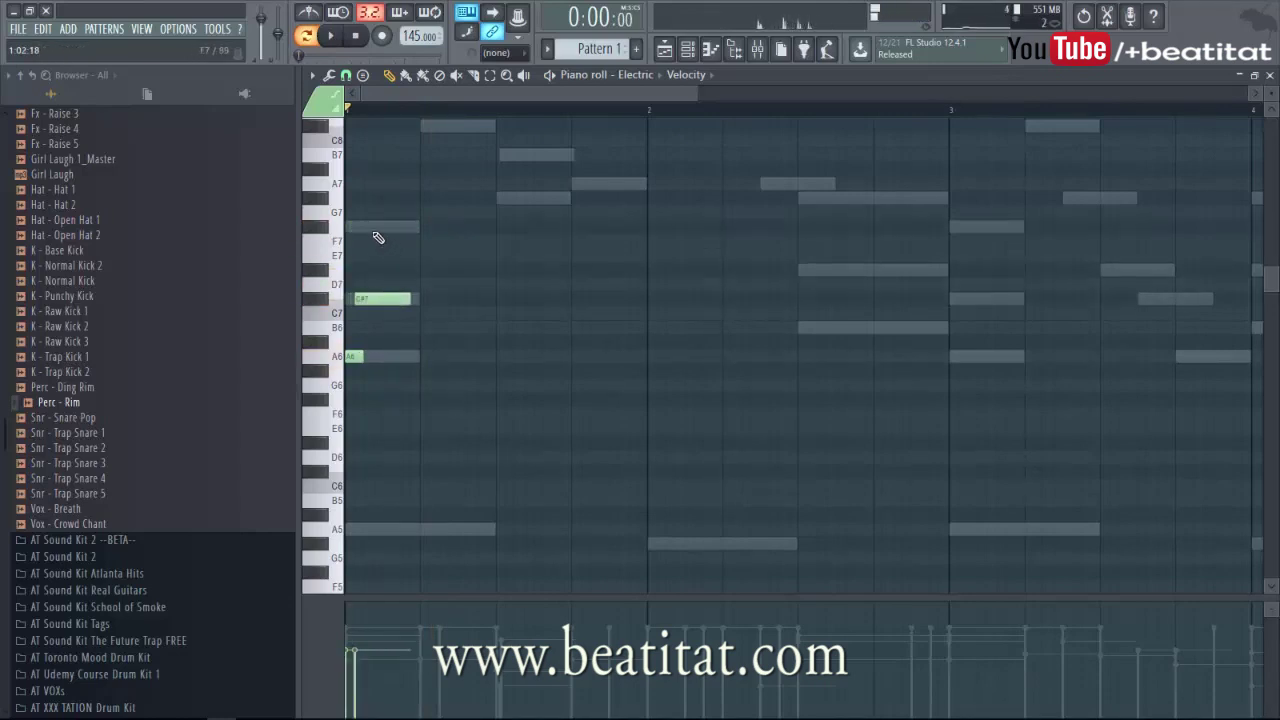
key("space")
- Add staggered G#7, B7 and D#8 notes in the middle of bar 1, select them and audition the phrase
scroll(517, 334, "up", 4)
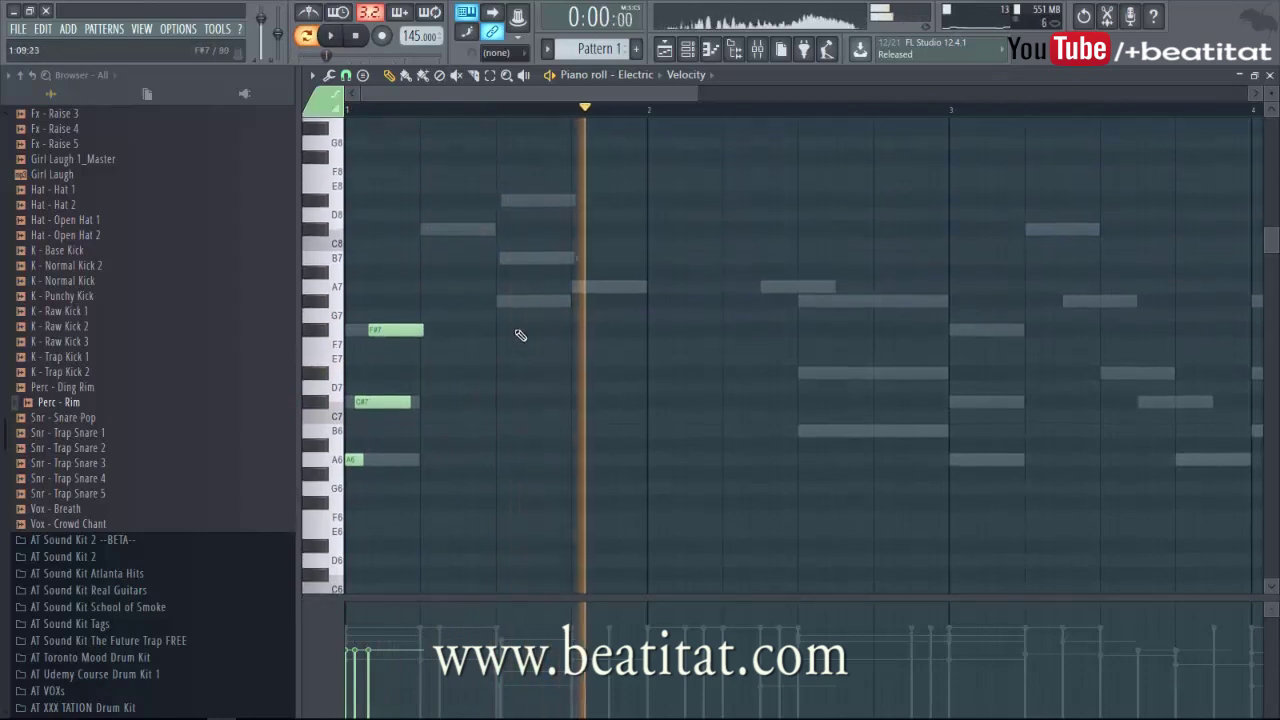
left_click(494, 327)
key("space")
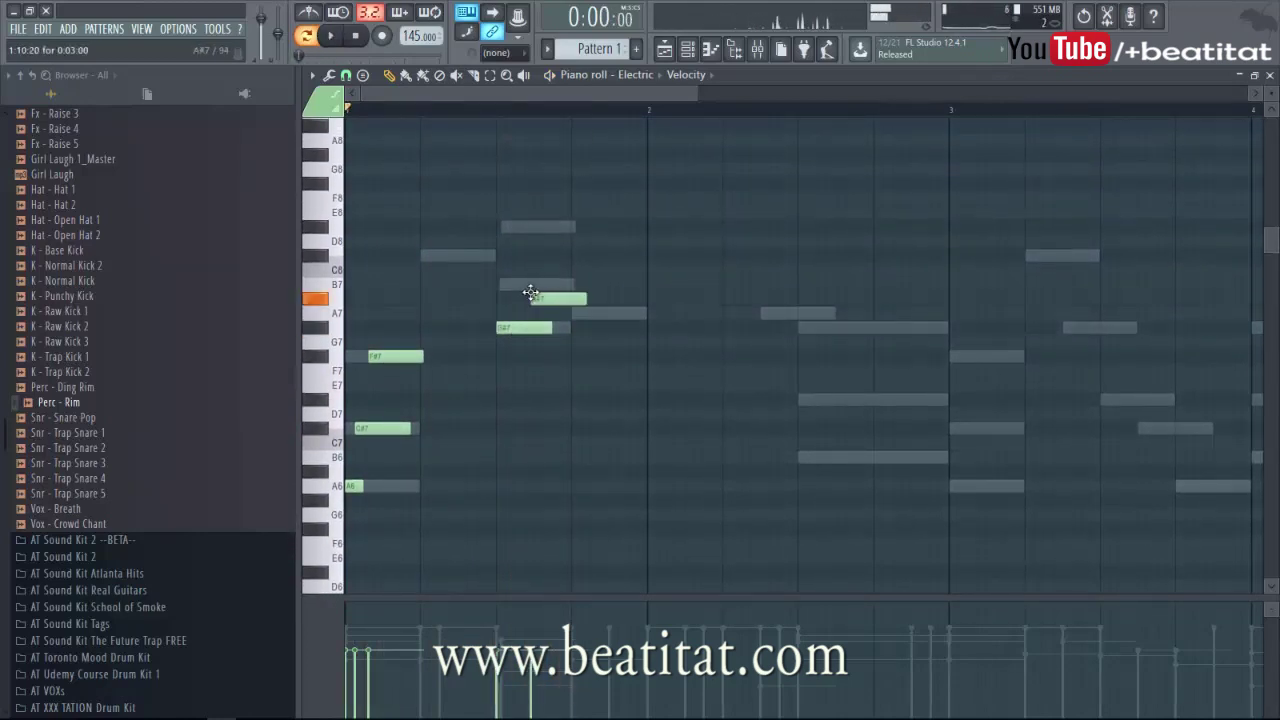
left_click_drag(531, 293, 525, 271)
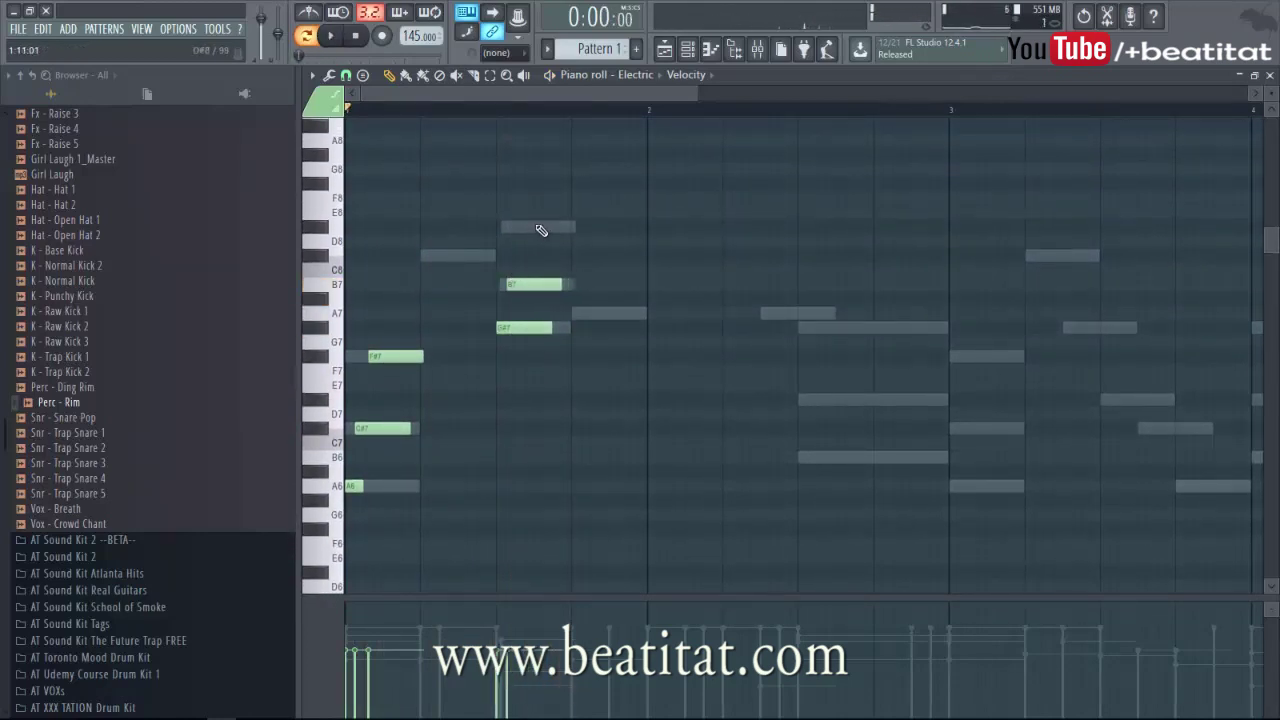
key("space")
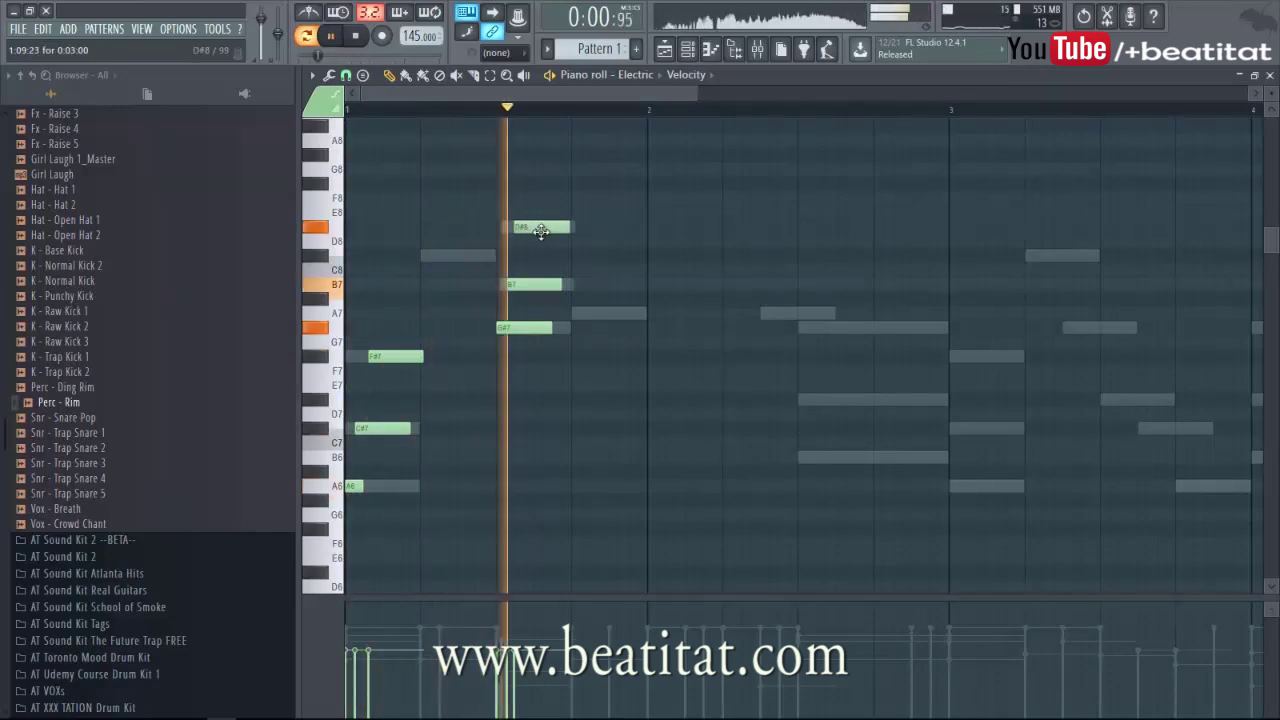
left_click_drag(520, 366, 569, 206)
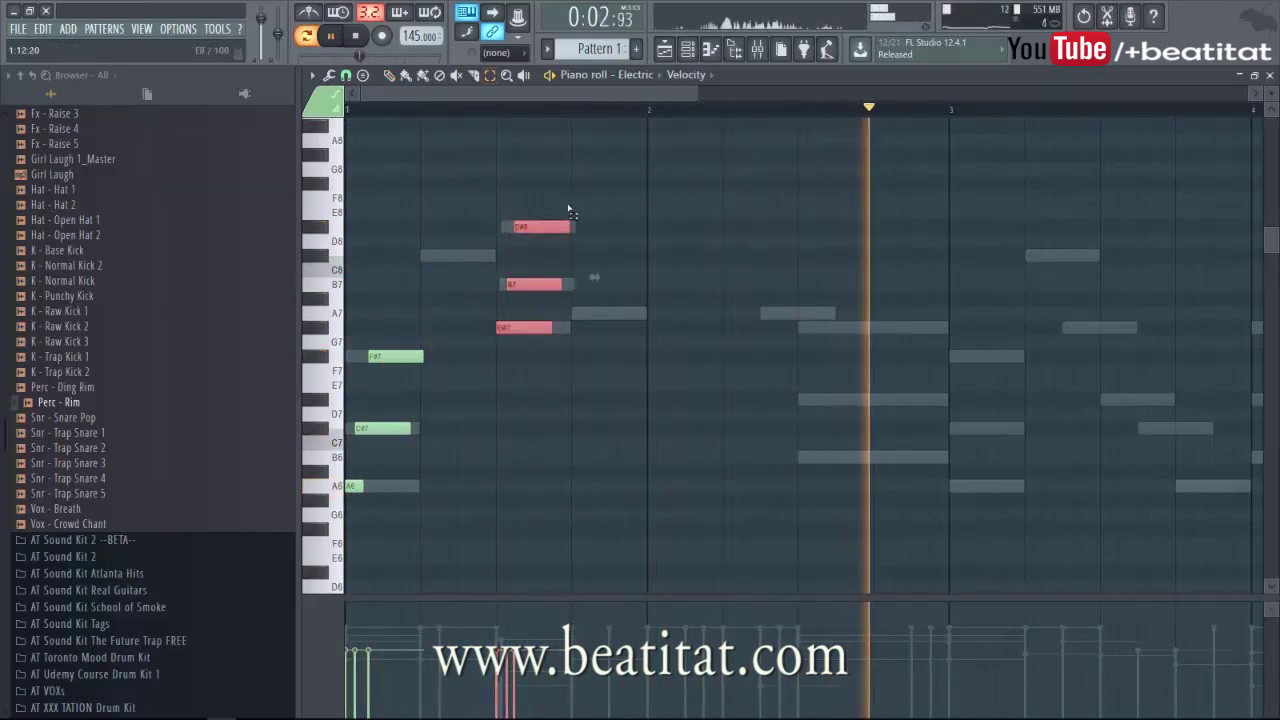
key("space")
key("space")
- Move the selected chord to the middle of bar 2, repitch it to B6, D#7 and G#7, and add an F#7 note
left_click_drag(531, 325, 828, 463)
key("space")
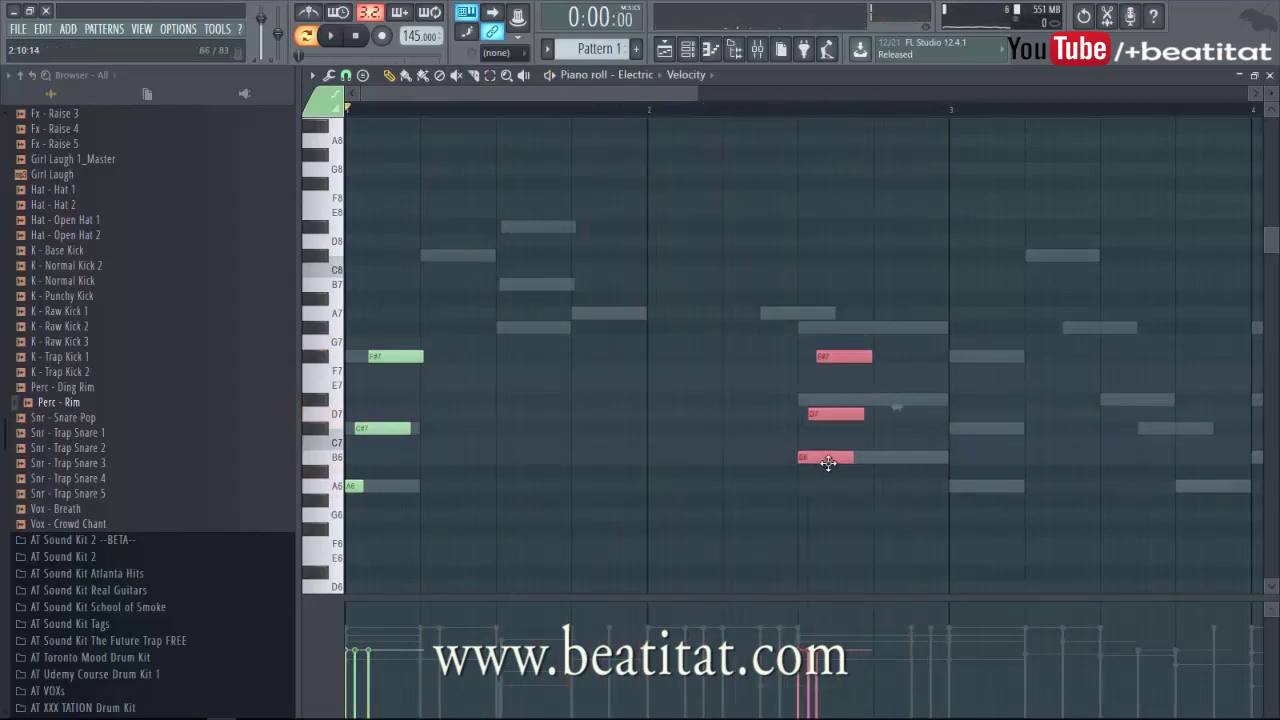
left_click(832, 414)
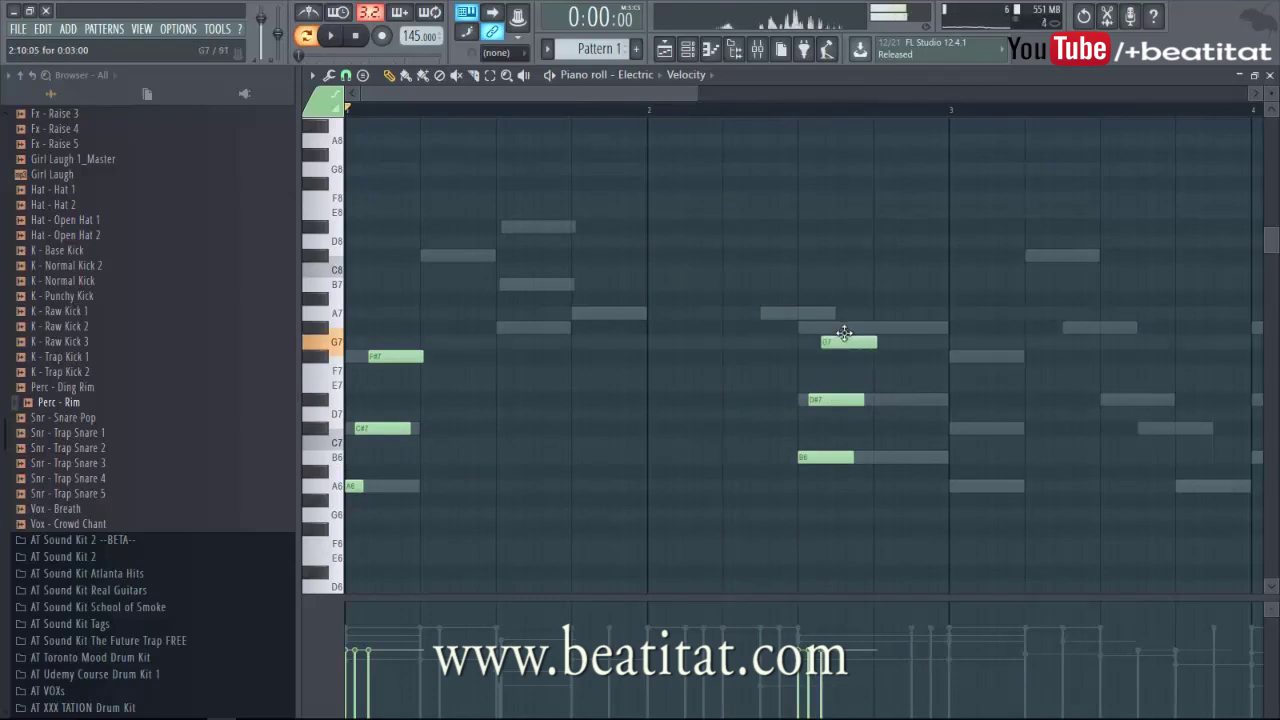
key("space")
left_click(821, 357)
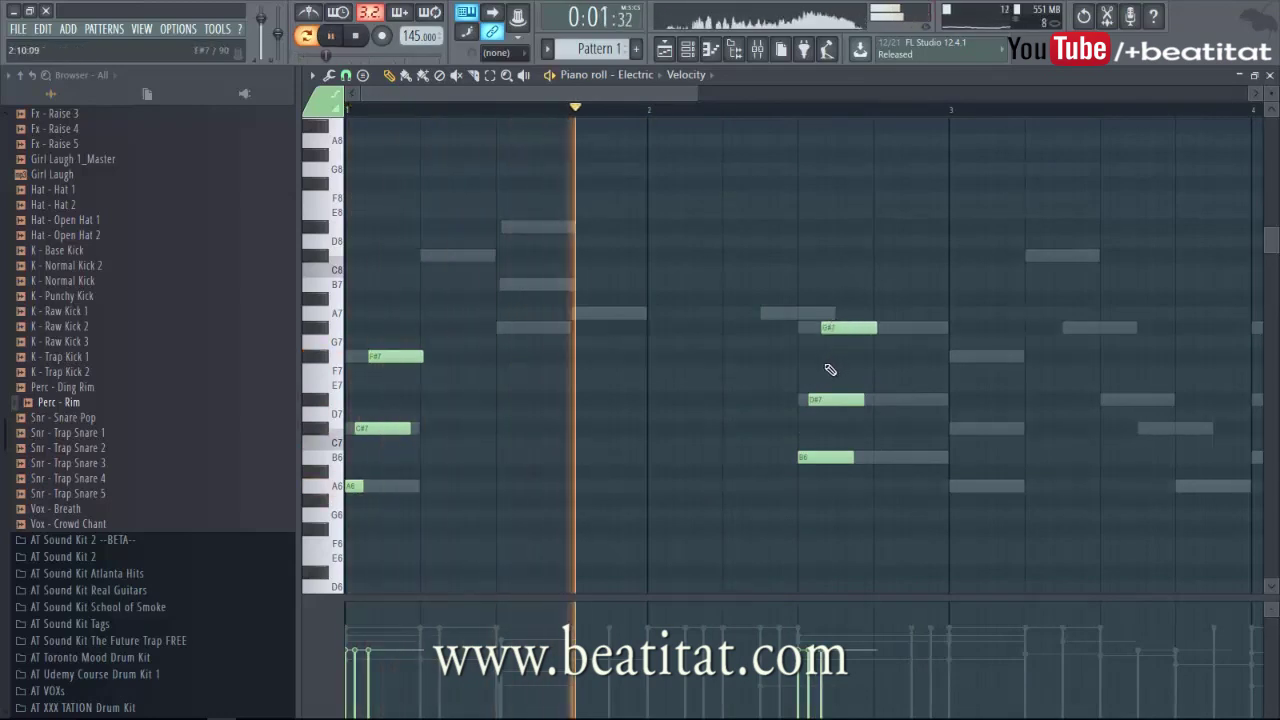
left_click_drag(819, 358, 814, 357)
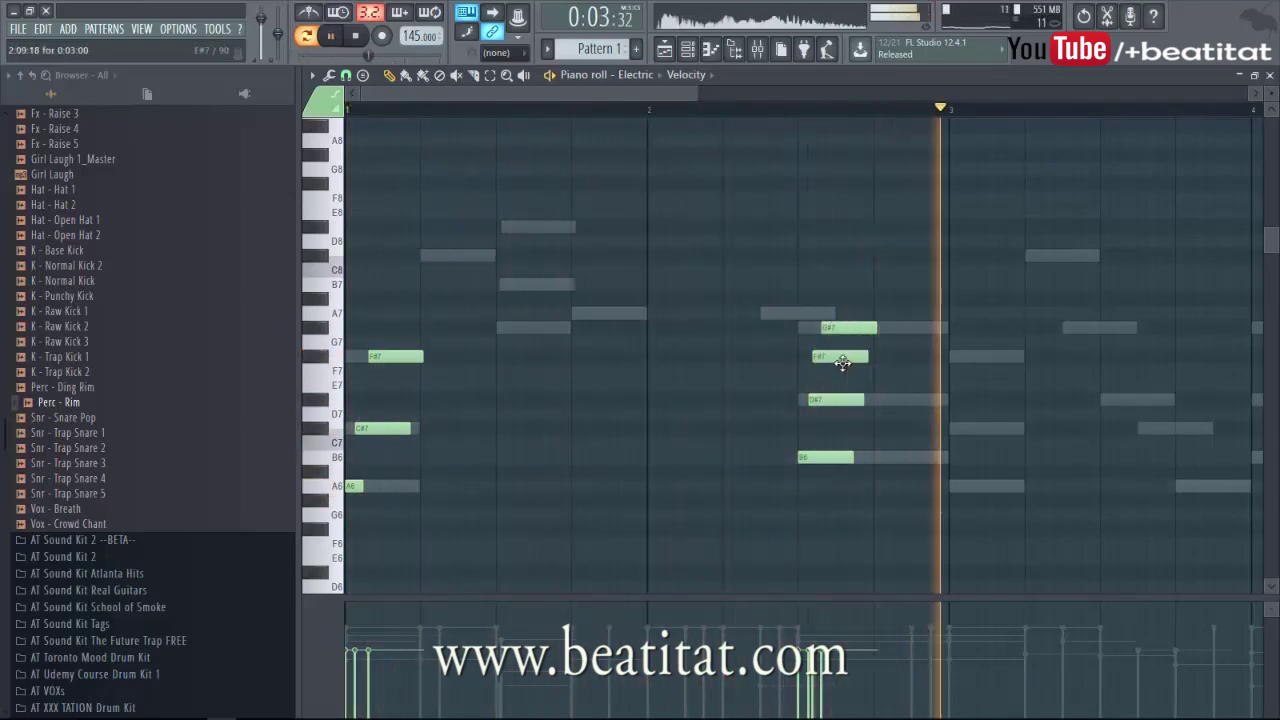
key("space")
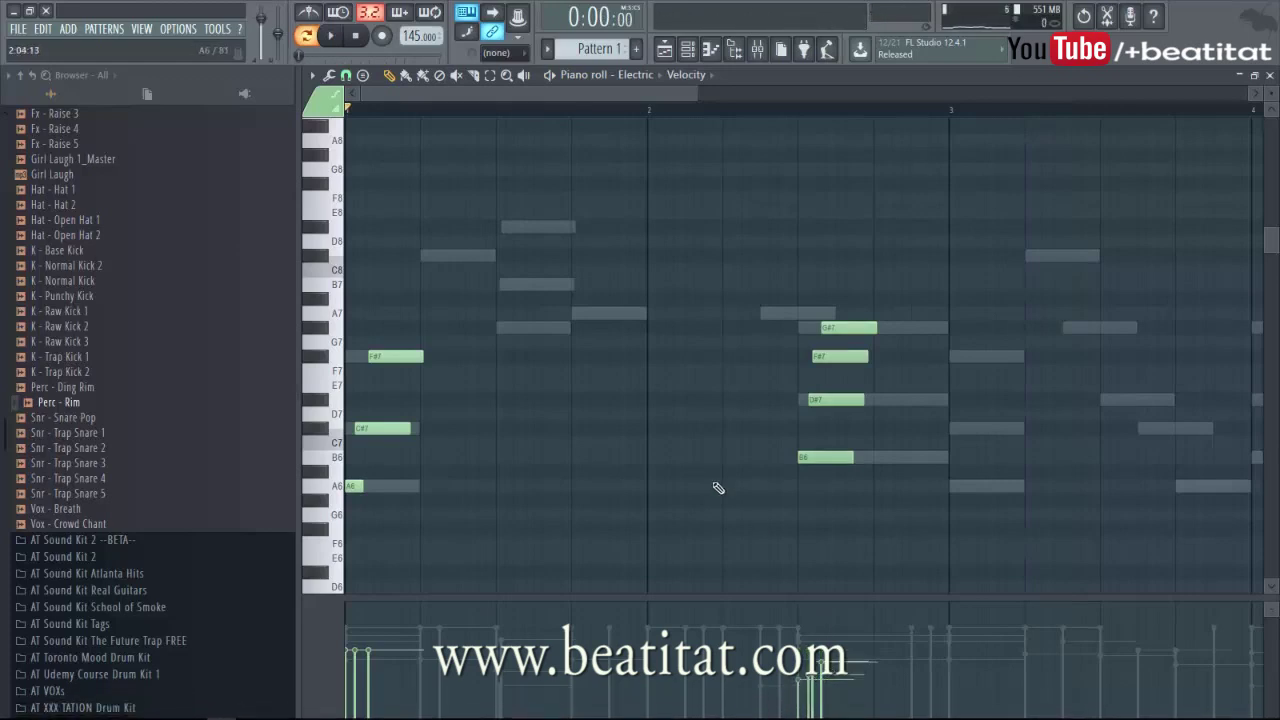
- Add an A7 note on the last beat of bar 1 in the Electric part
key("space")
left_click(576, 316)
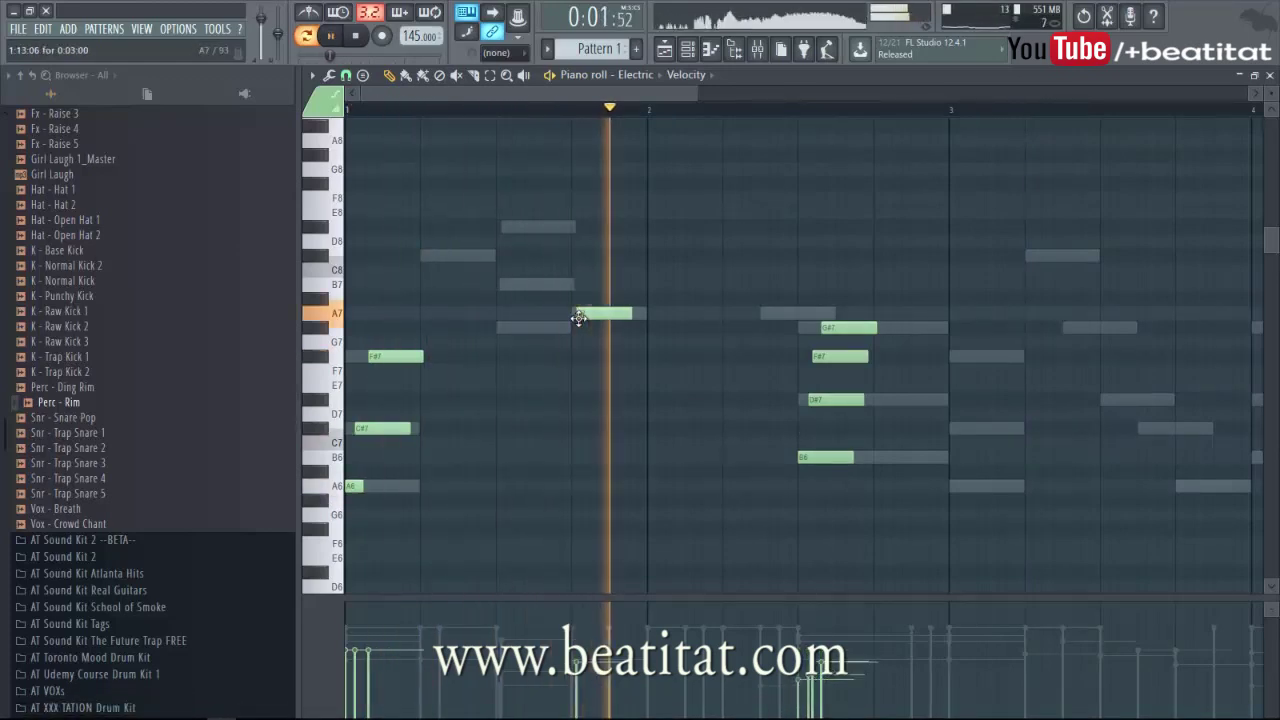
key("space")
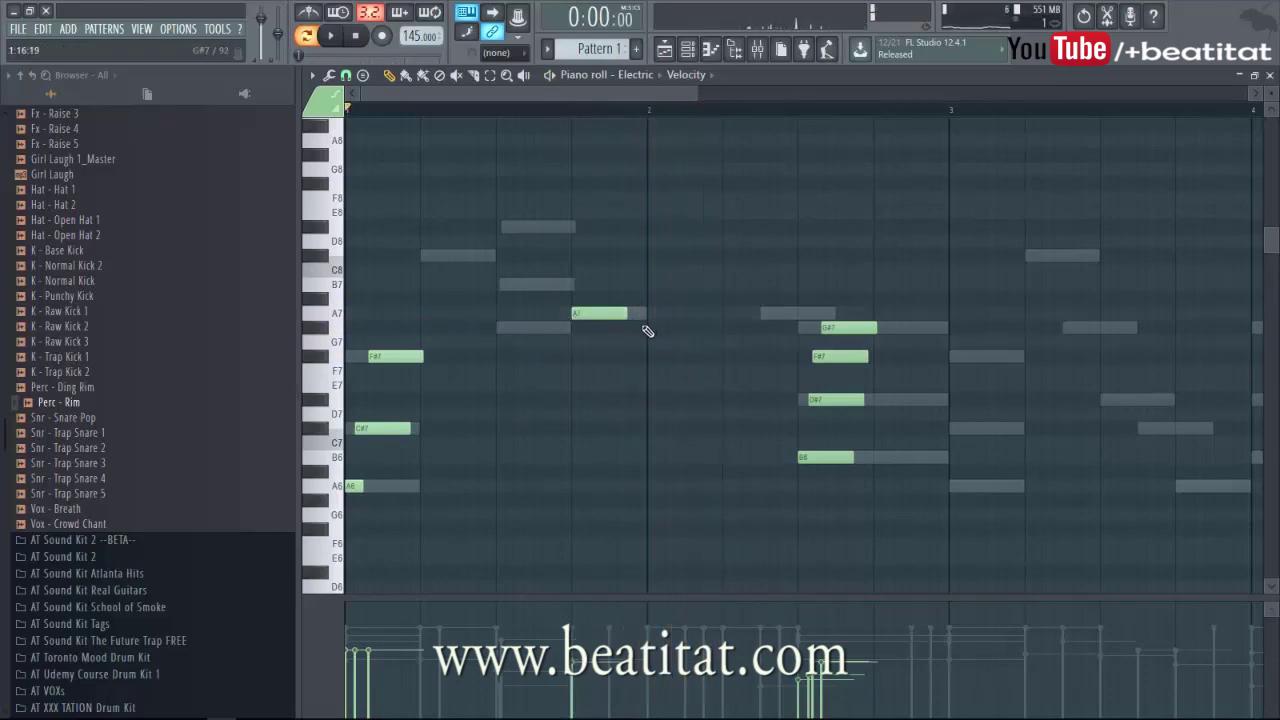
- Audition the Electric part and delete the staggered chord notes in the second half of bar 2
key("space")
scroll(658, 412, "down", 3)
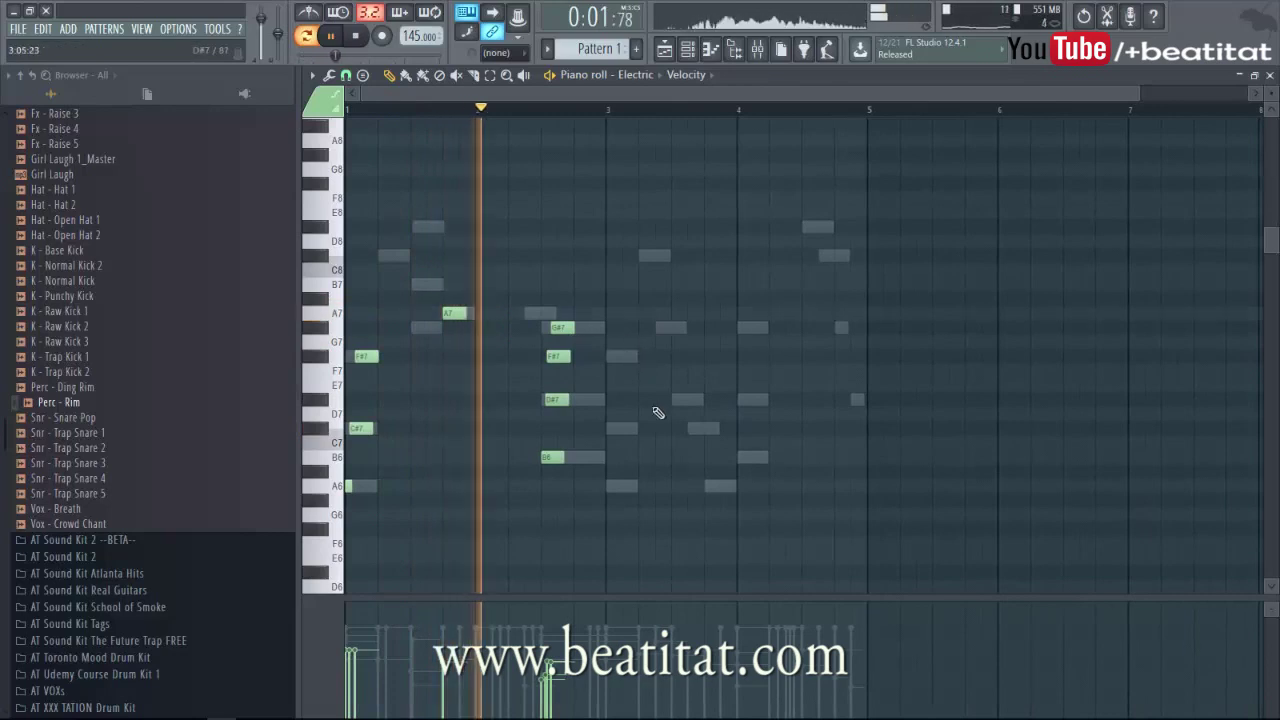
key("space")
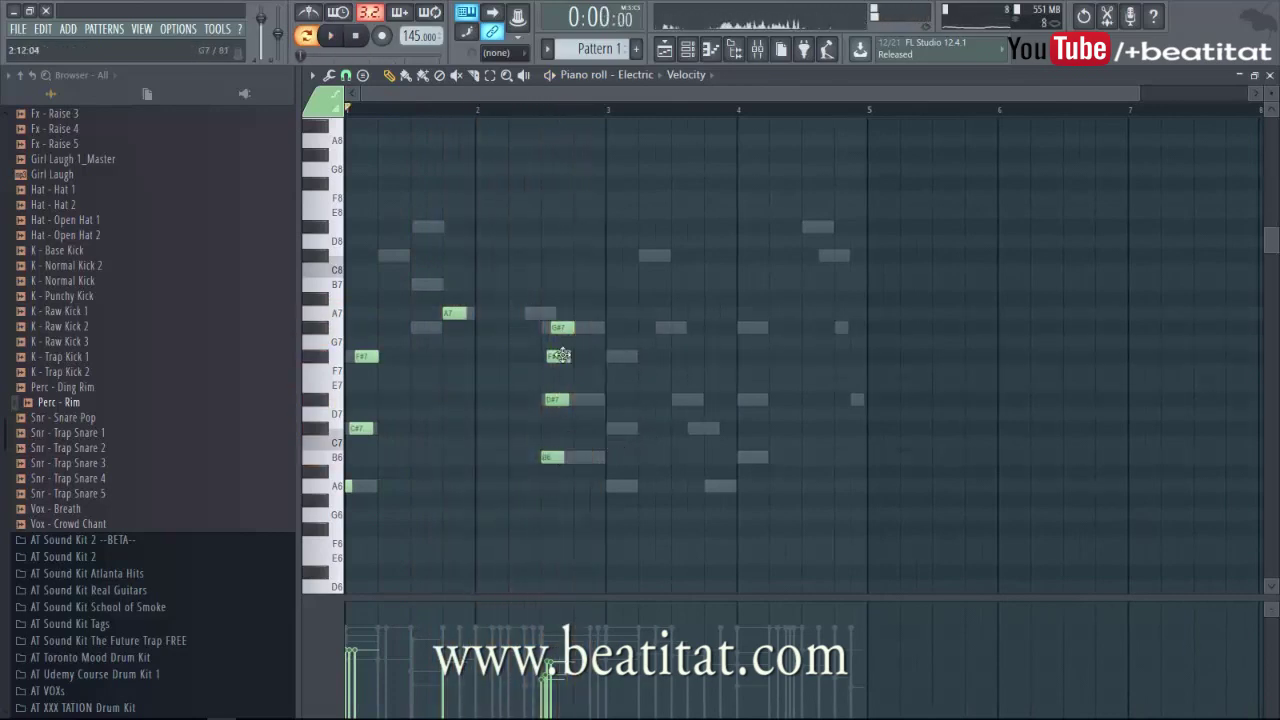
key("space")
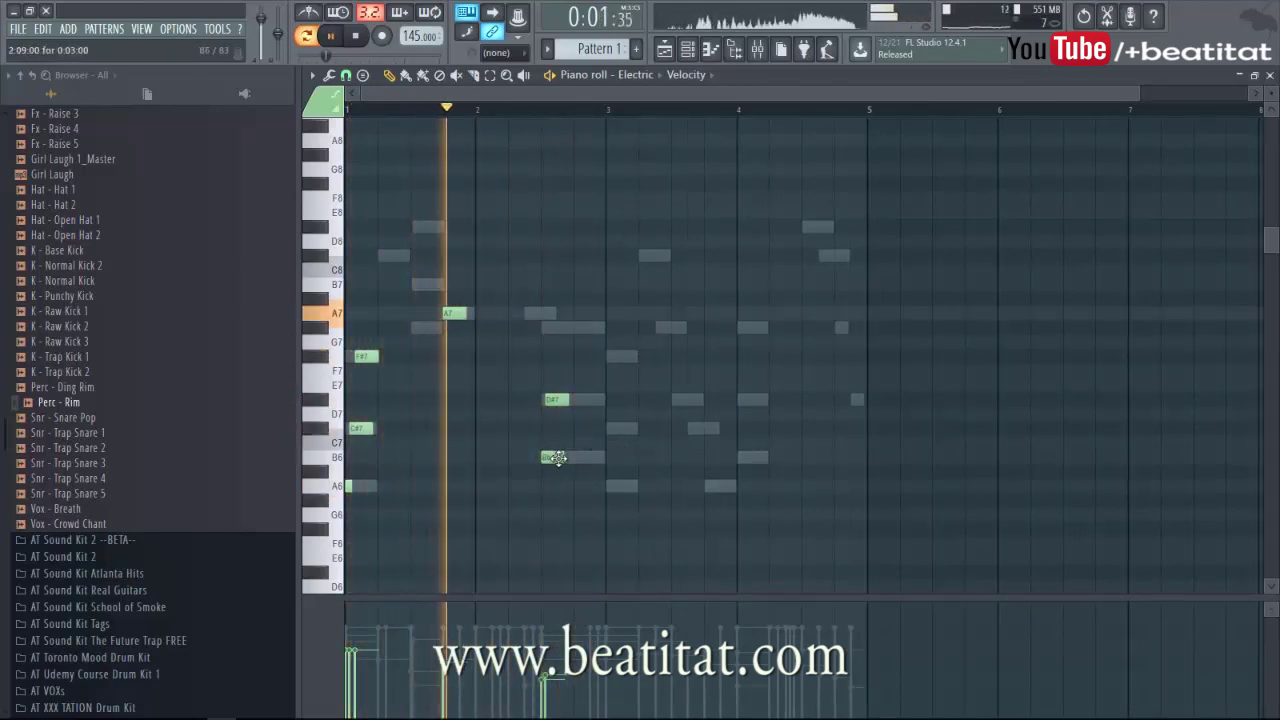
key("space")
right_click(561, 452)
key("space")
right_click(555, 399)
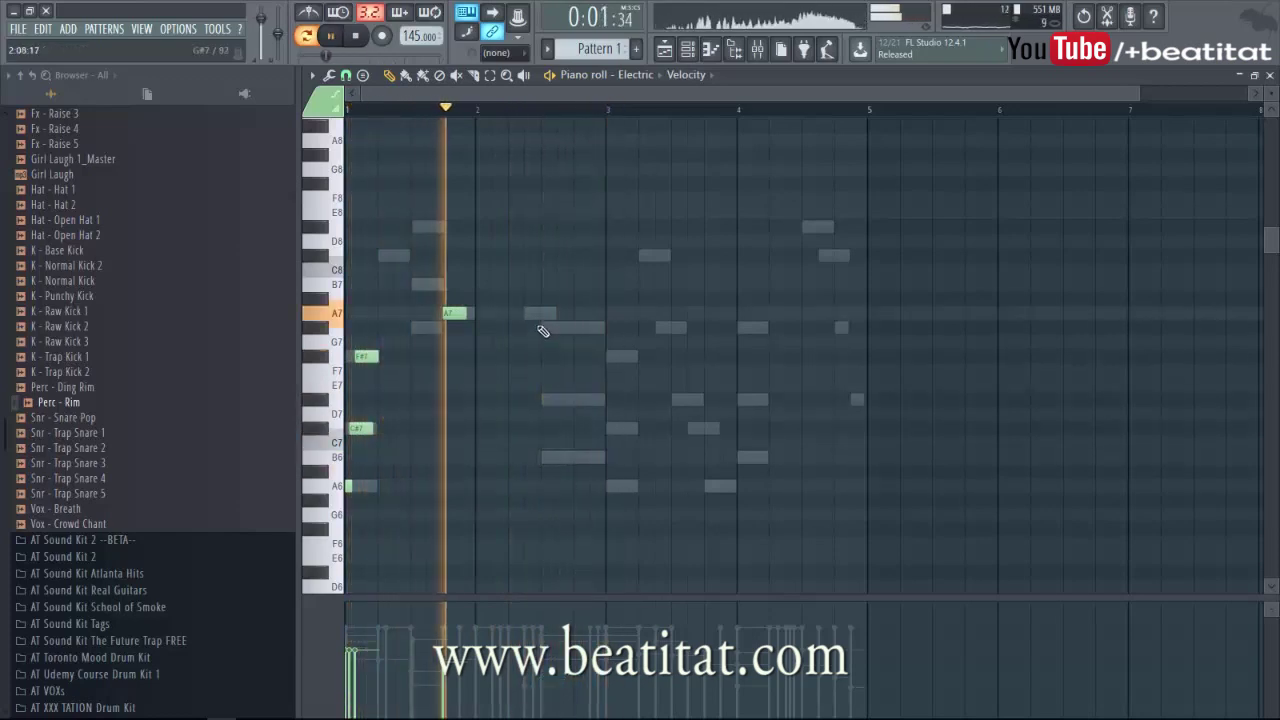
- Place a single, slightly lengthened G#7 note in the middle of bar 2 and audition it
key("space")
left_click(545, 327)
key("space")
left_click_drag(560, 331, 567, 331)
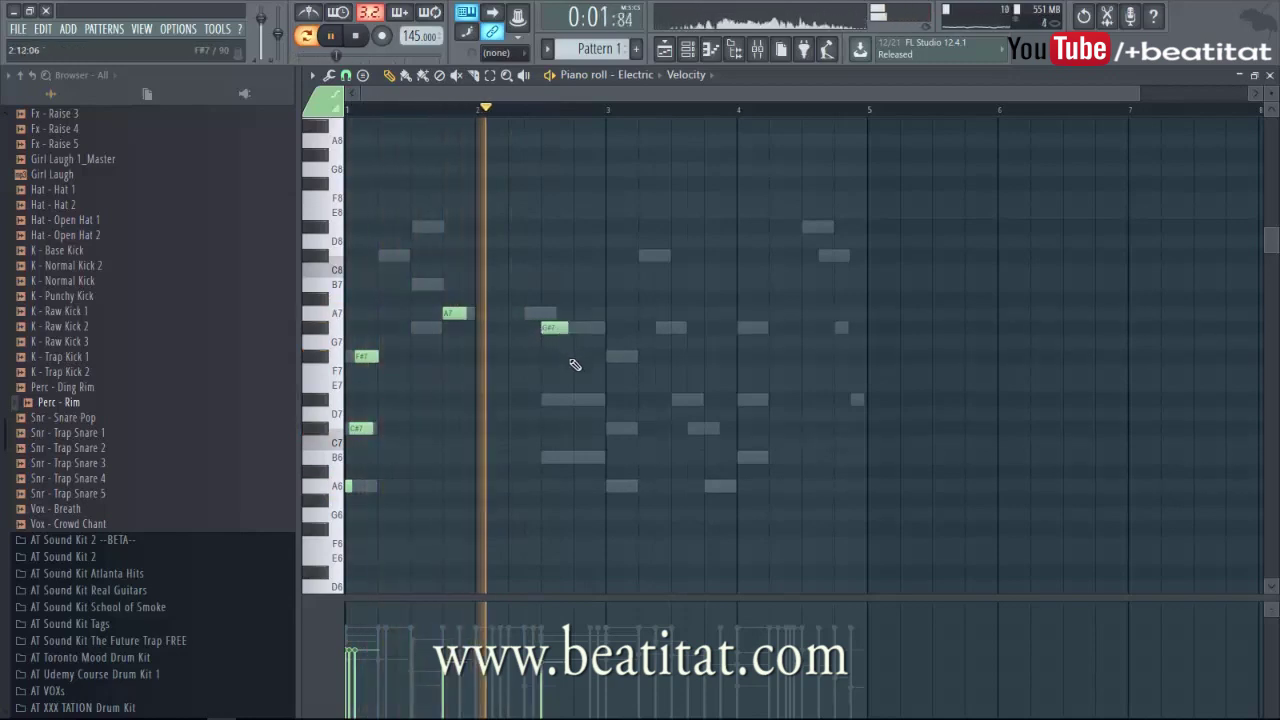
- Duplicate all the Electric notes so the phrase repeats from bar 3, and open the Electric channel's Sytrus window
key("ctrl+a")
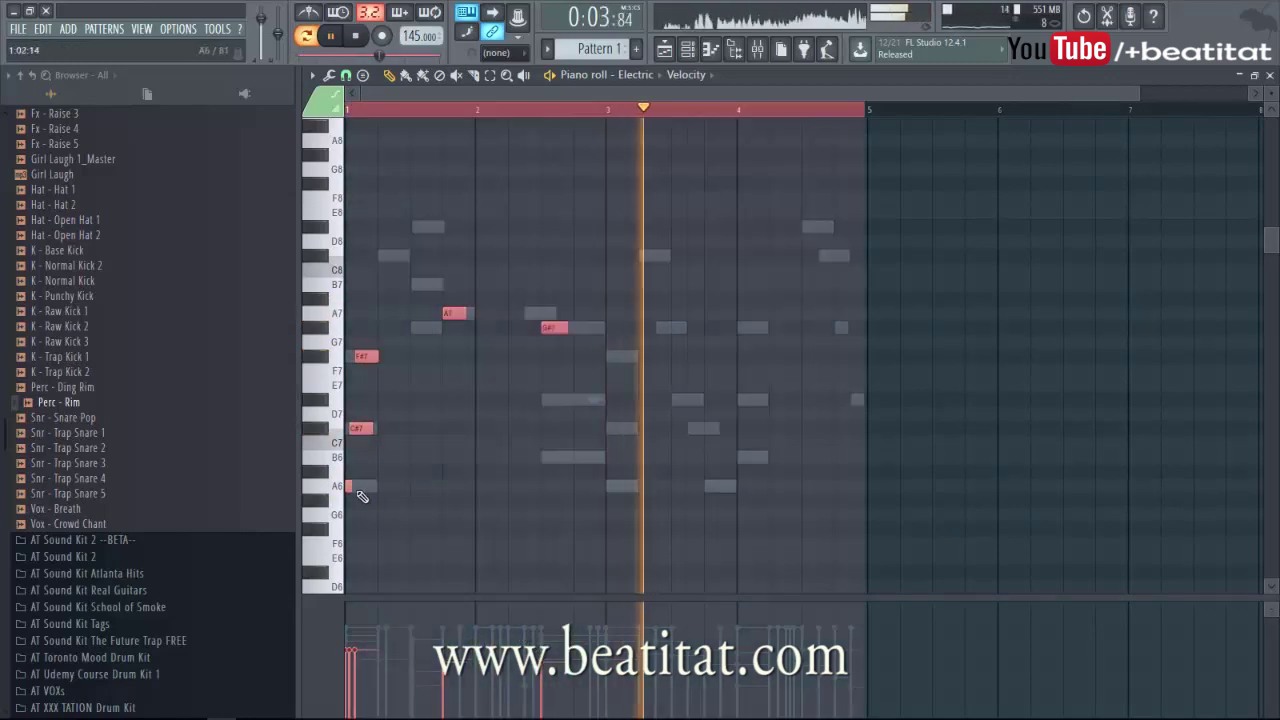
key("ctrl+b")
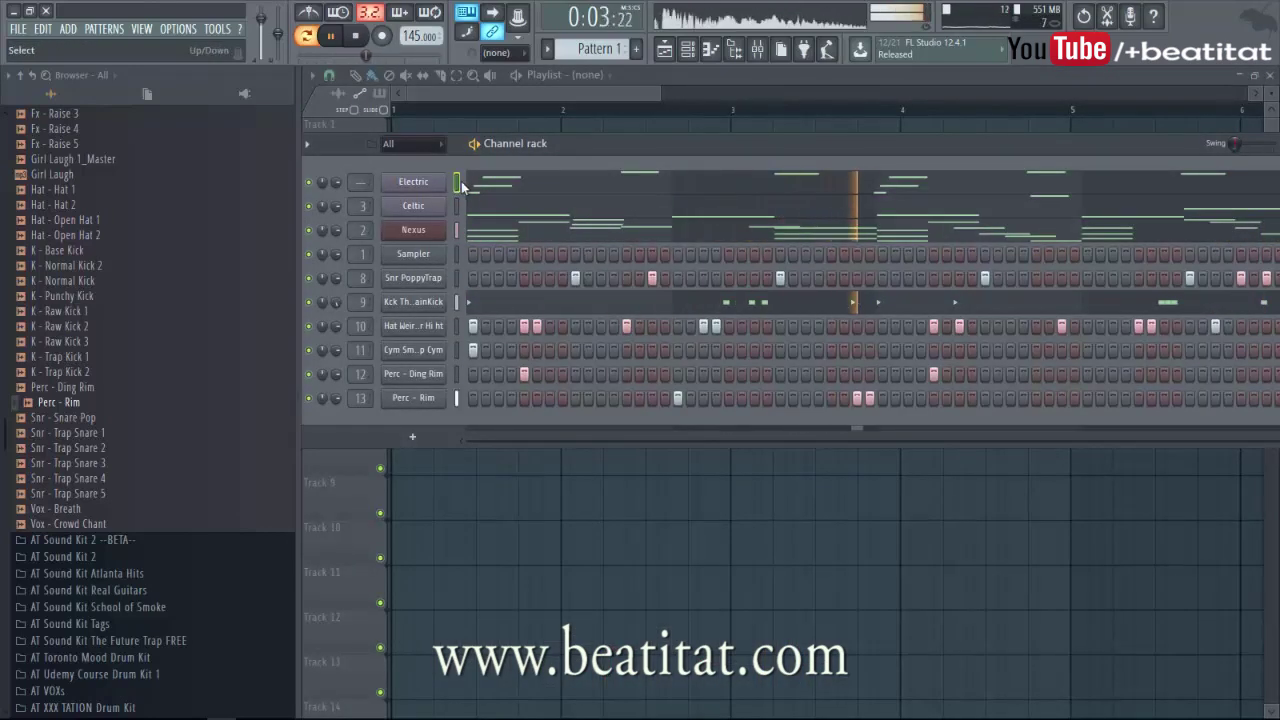
left_click(447, 189)
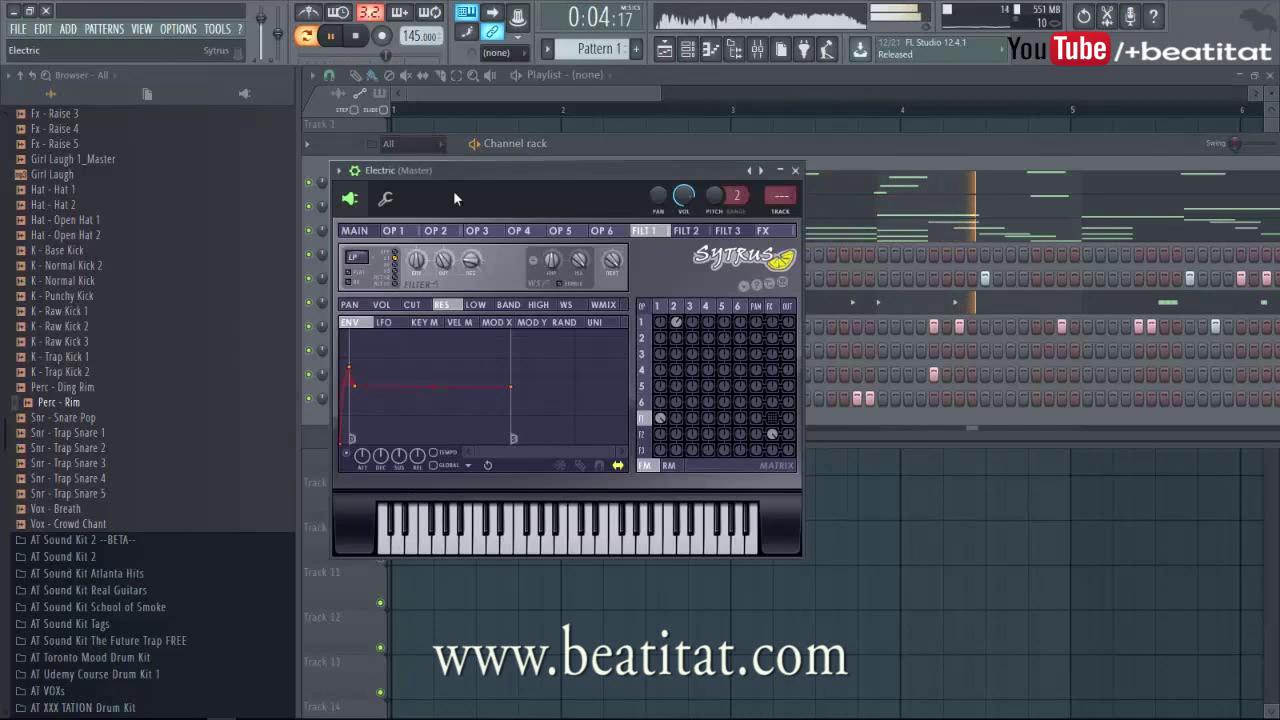
- Add a C#8 note to the Electric melody, audition it, and move it from bar 3 to the second beat of bar 4
left_click(796, 171)
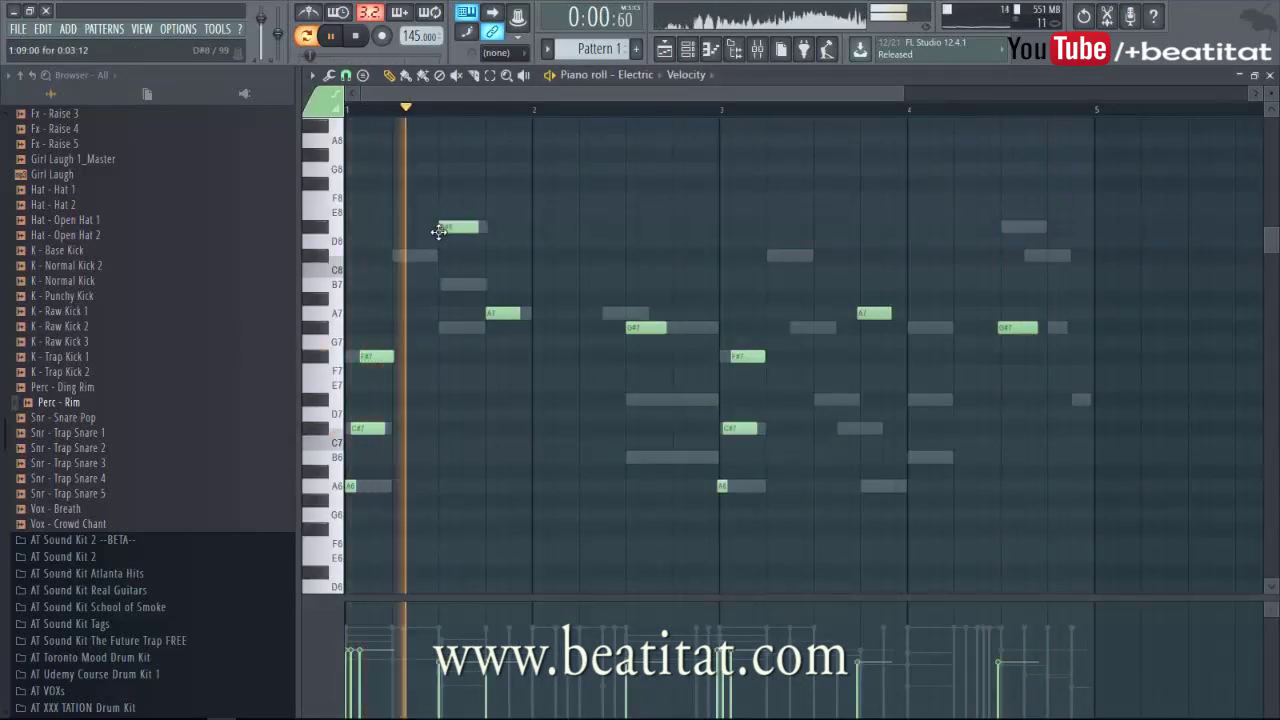
key("space")
key("space")
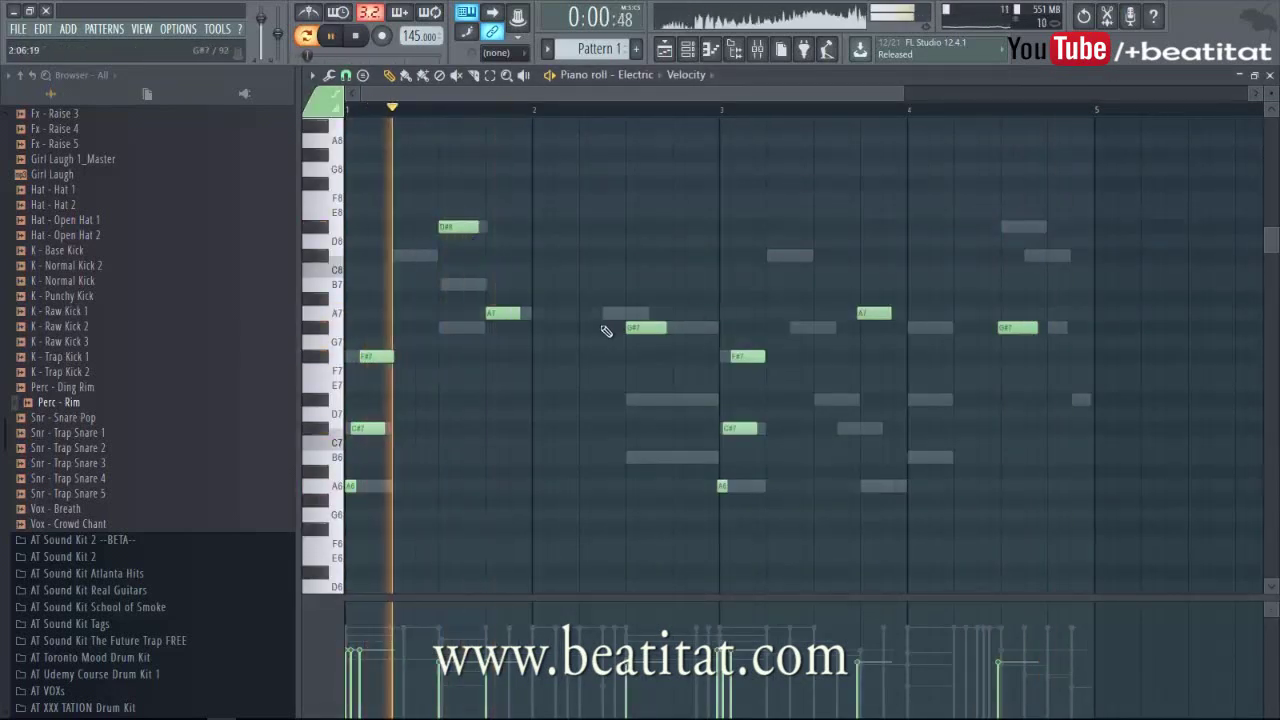
left_click(775, 256)
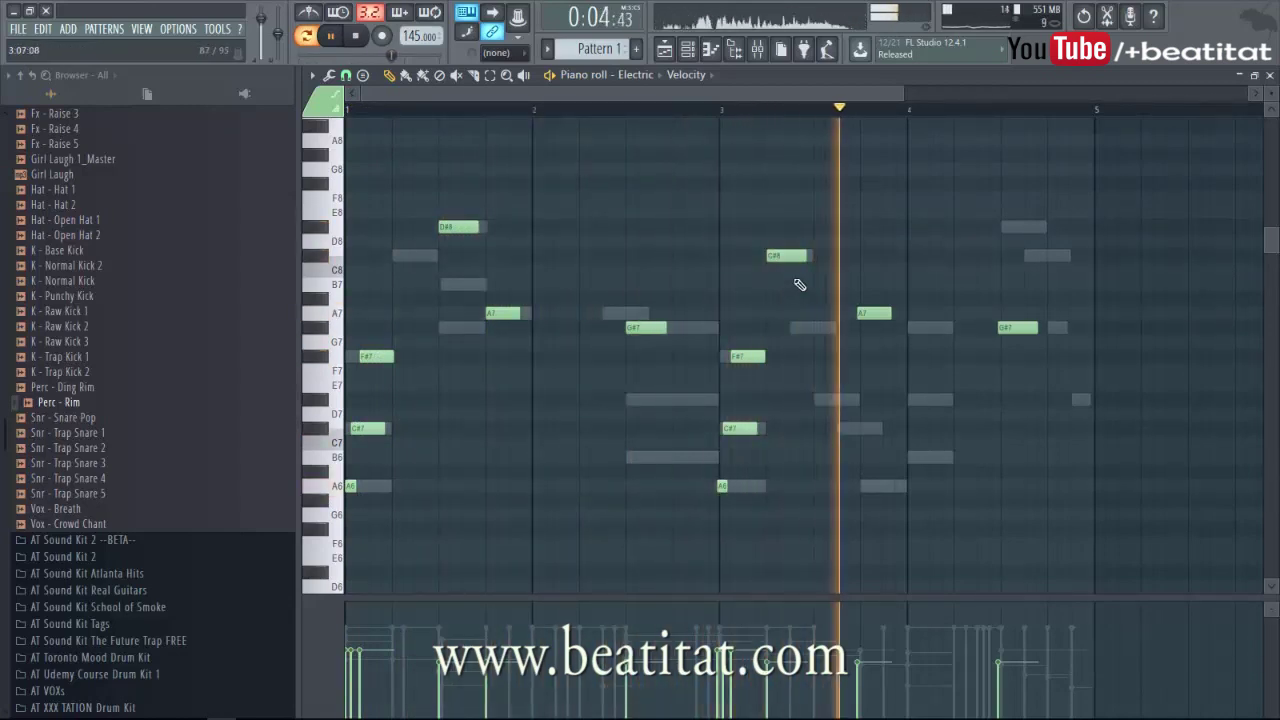
key("space")
key("space")
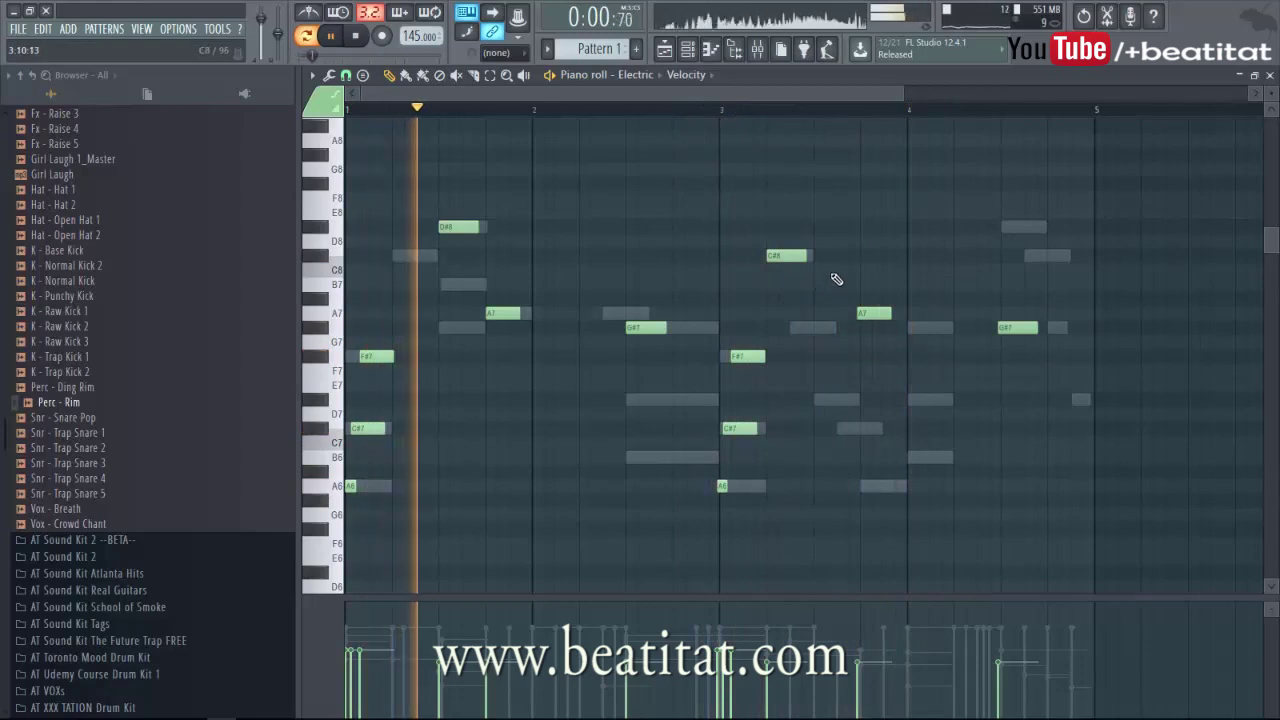
left_click_drag(791, 259, 977, 255)
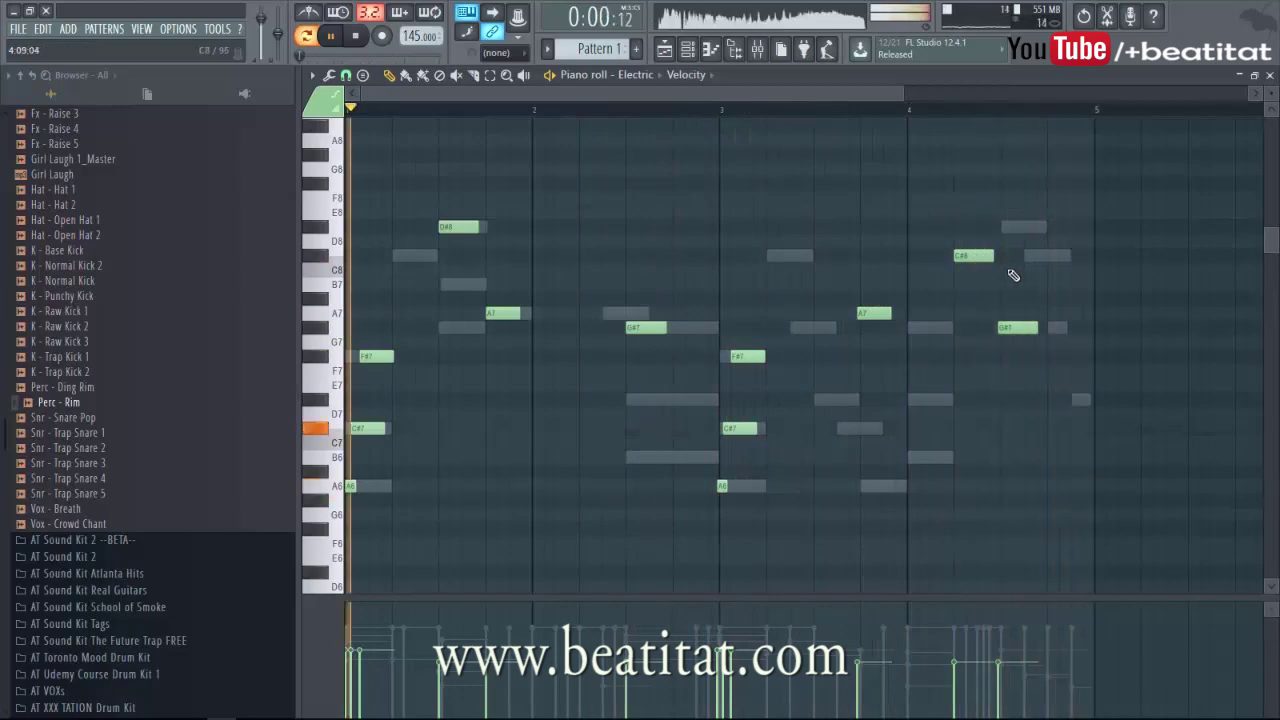
- Place a D#8 note on the last beat of bar 4, lower it one octave to D#7, and reduce its velocity
left_click(1048, 228)
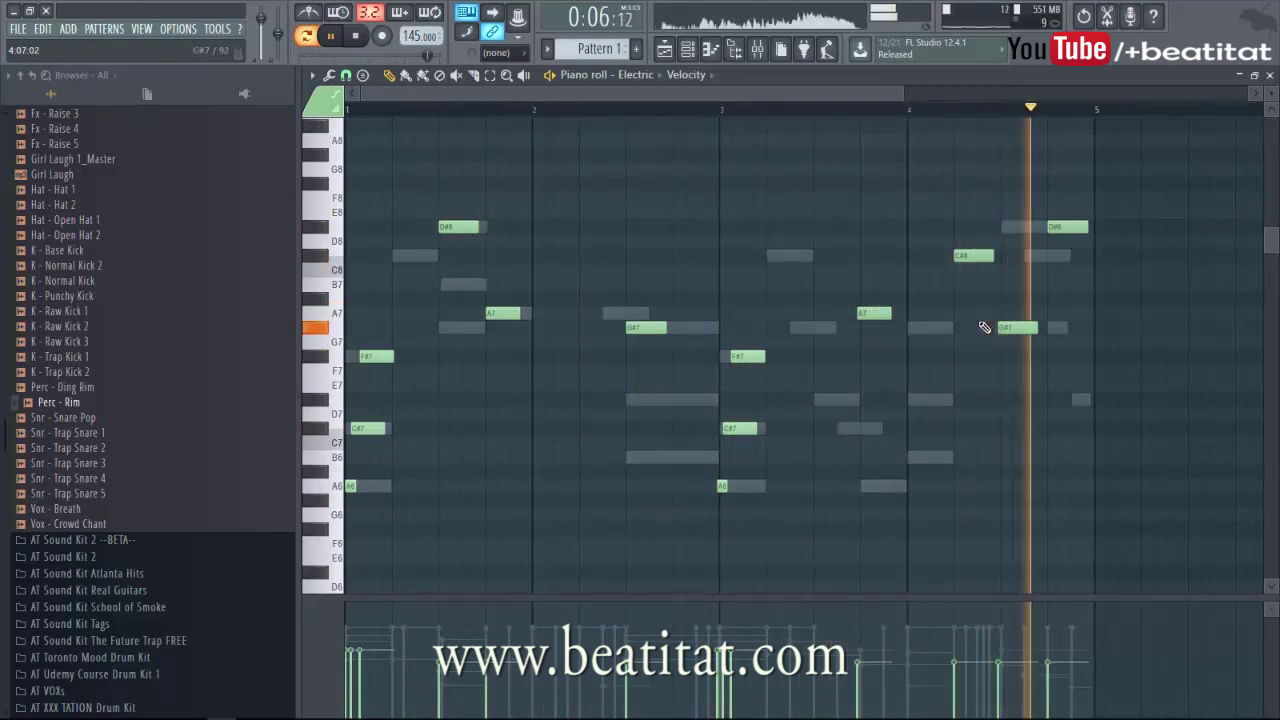
left_click(1062, 230)
key("Down")
key("Down")
key("Down")
key("Down")
key("Down")
key("Down")
key("Down")
key("Down")
key("Down")
key("Down")
key("Down")
key("Down")
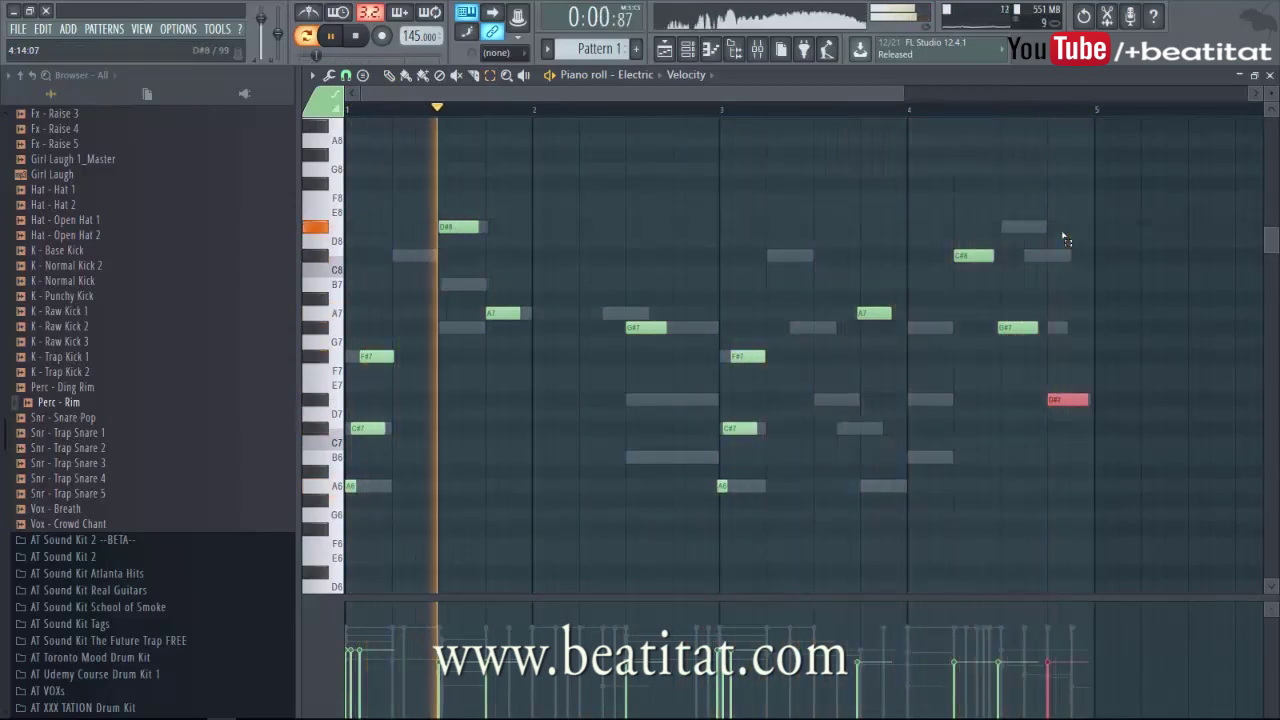
left_click(1049, 686)
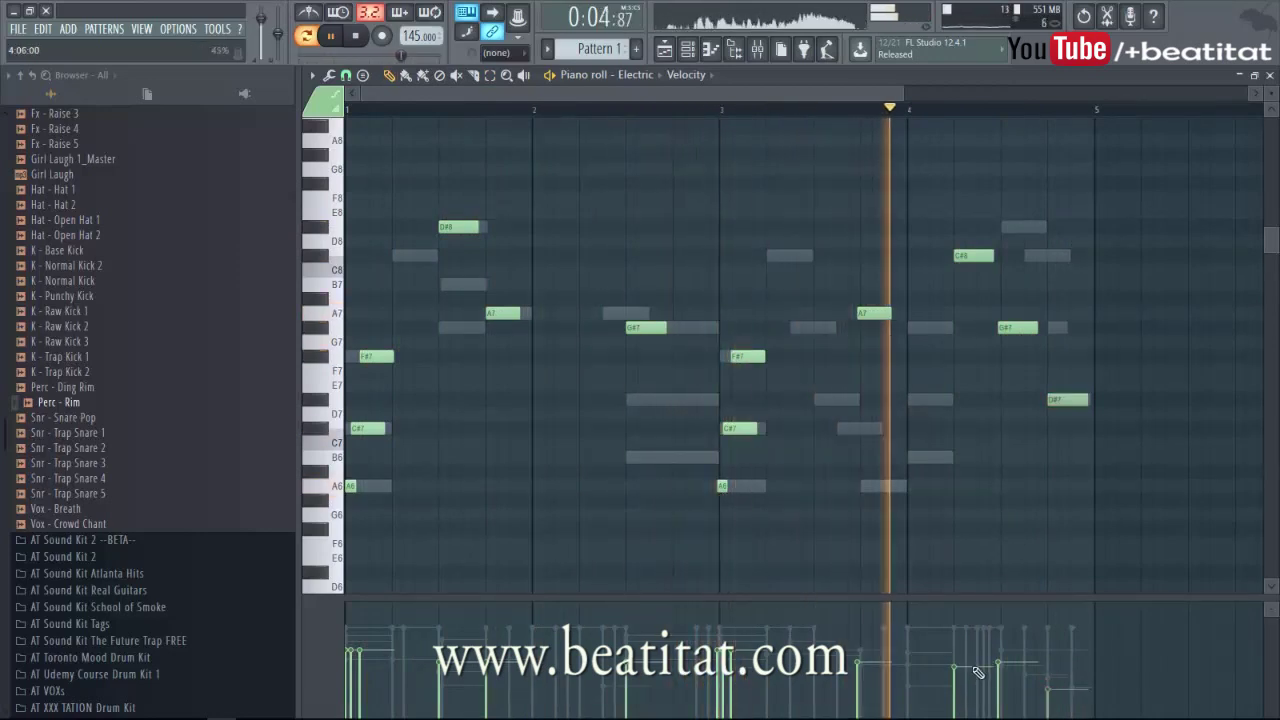
- Route the Electric channel to mixer track 4 and lower that track's fader to about -2.7 dB
key("F6")
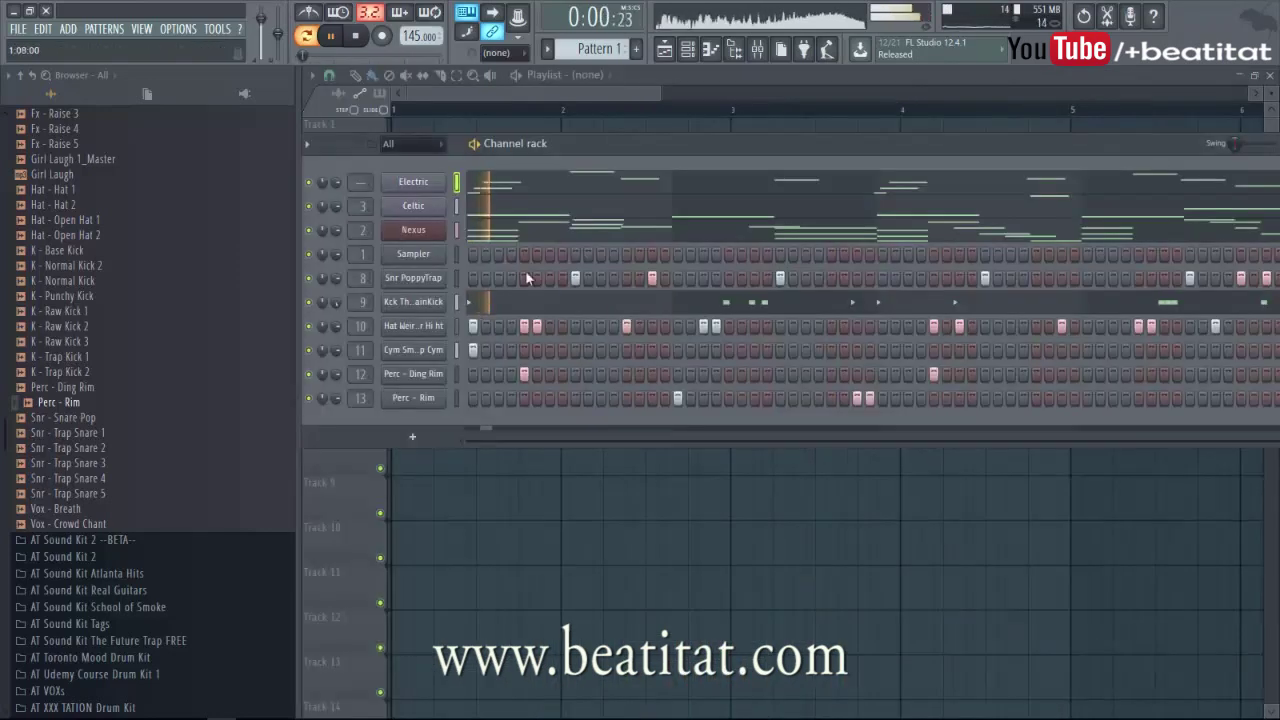
right_click(400, 183)
left_click(400, 183)
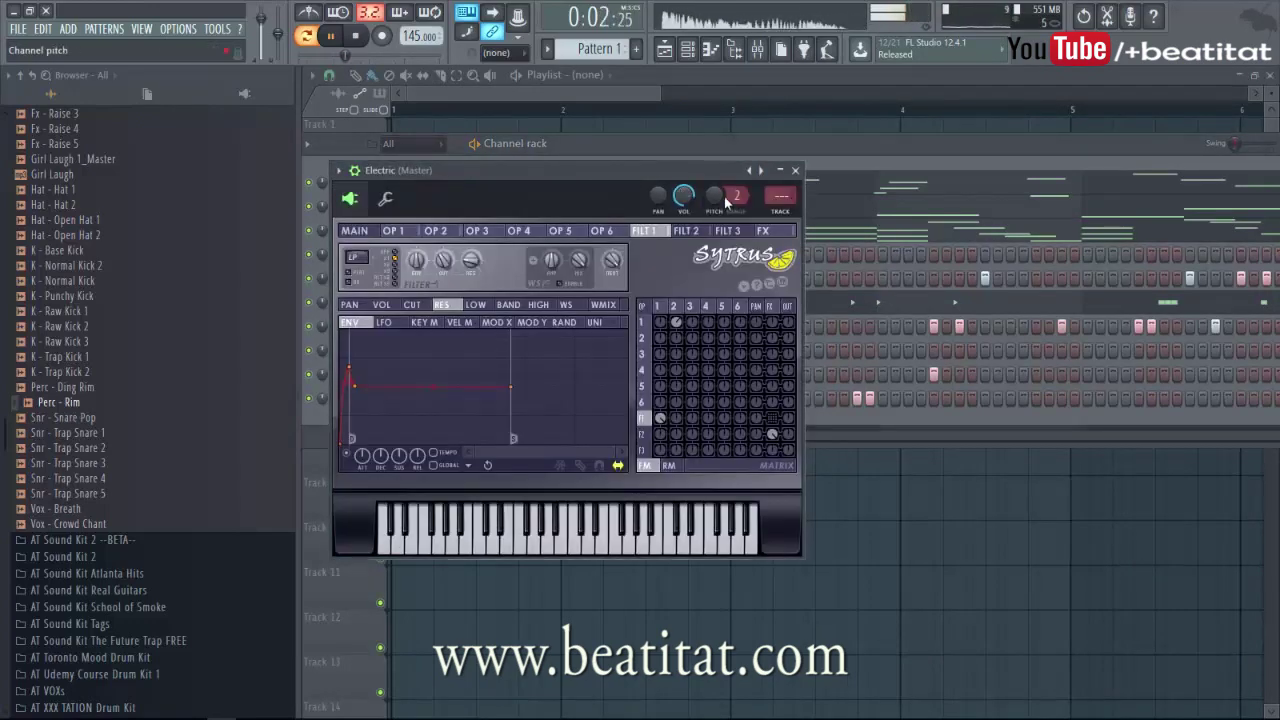
left_click(781, 211)
left_click_drag(441, 404, 441, 432)
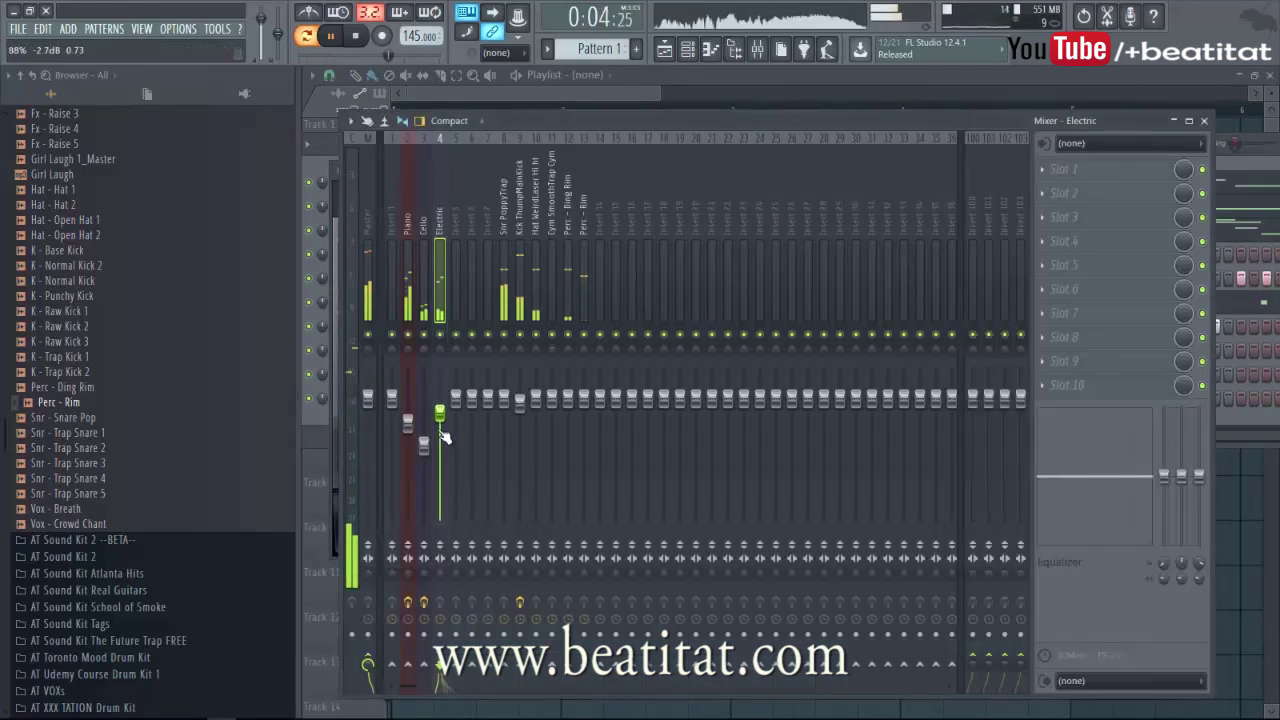
- Add Fruity Parametric EQ 2 to the Electric track's first slot, with a raised high-pass on band 1 and reduced high frequencies
left_click(1124, 176)
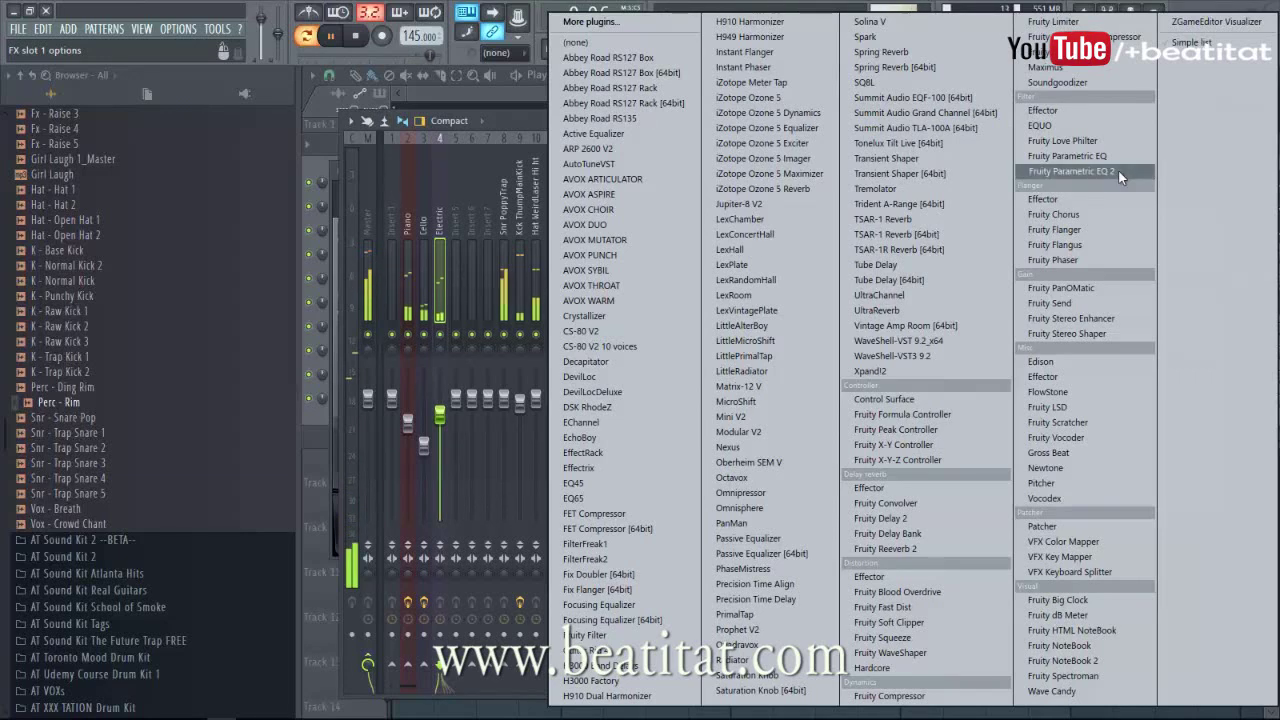
left_click(1120, 177)
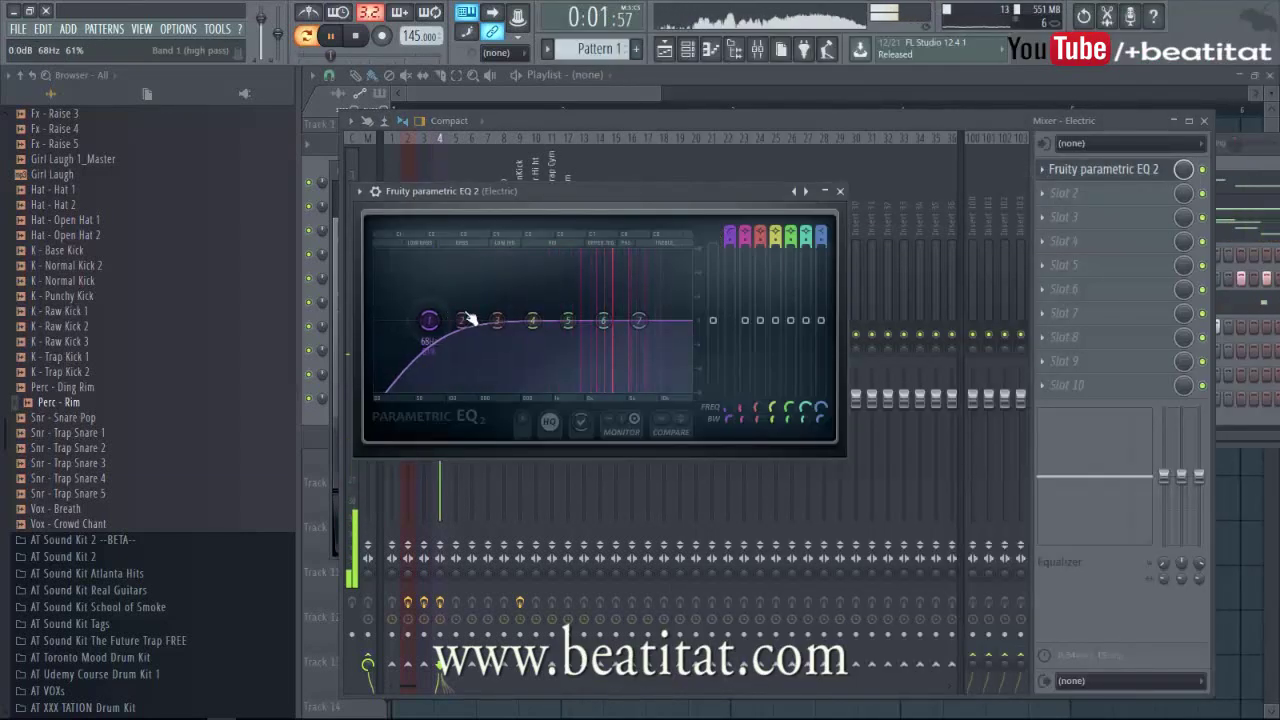
left_click_drag(470, 318, 510, 323)
left_click_drag(603, 326, 751, 357)
left_click_drag(612, 326, 622, 321)
left_click_drag(533, 320, 516, 322)
scroll(733, 236, "up", 2)
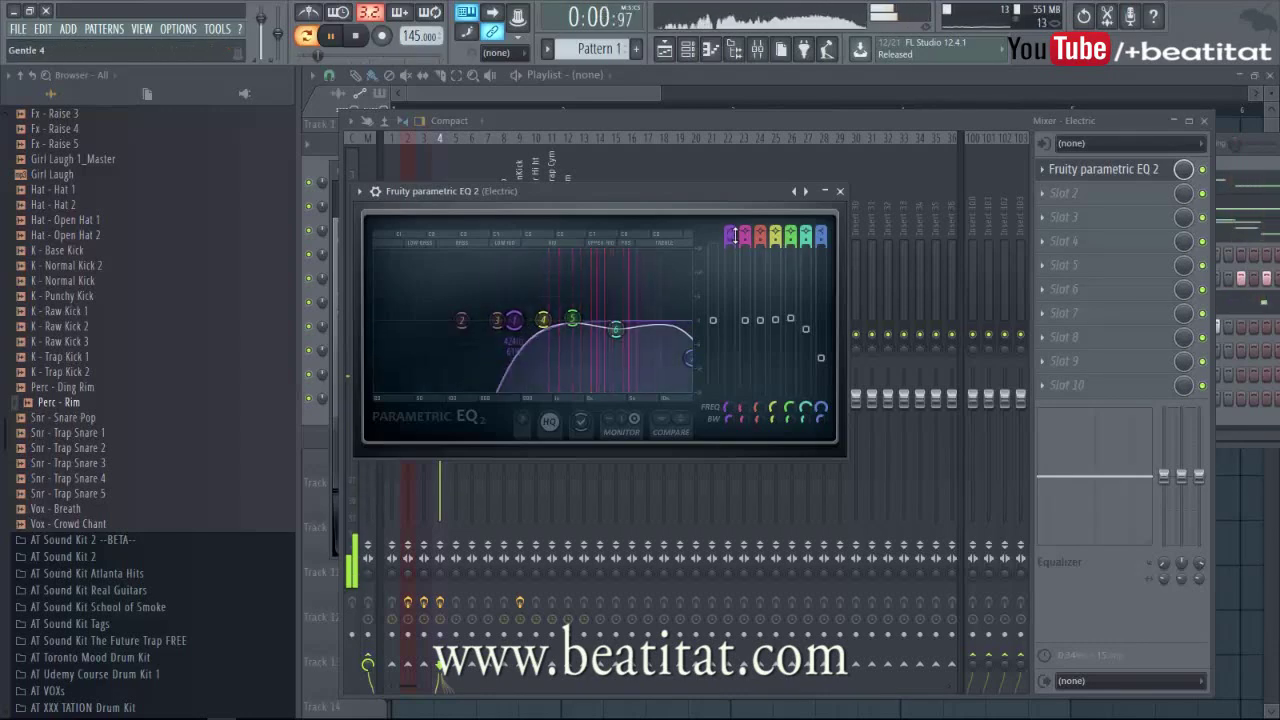
left_click(839, 191)
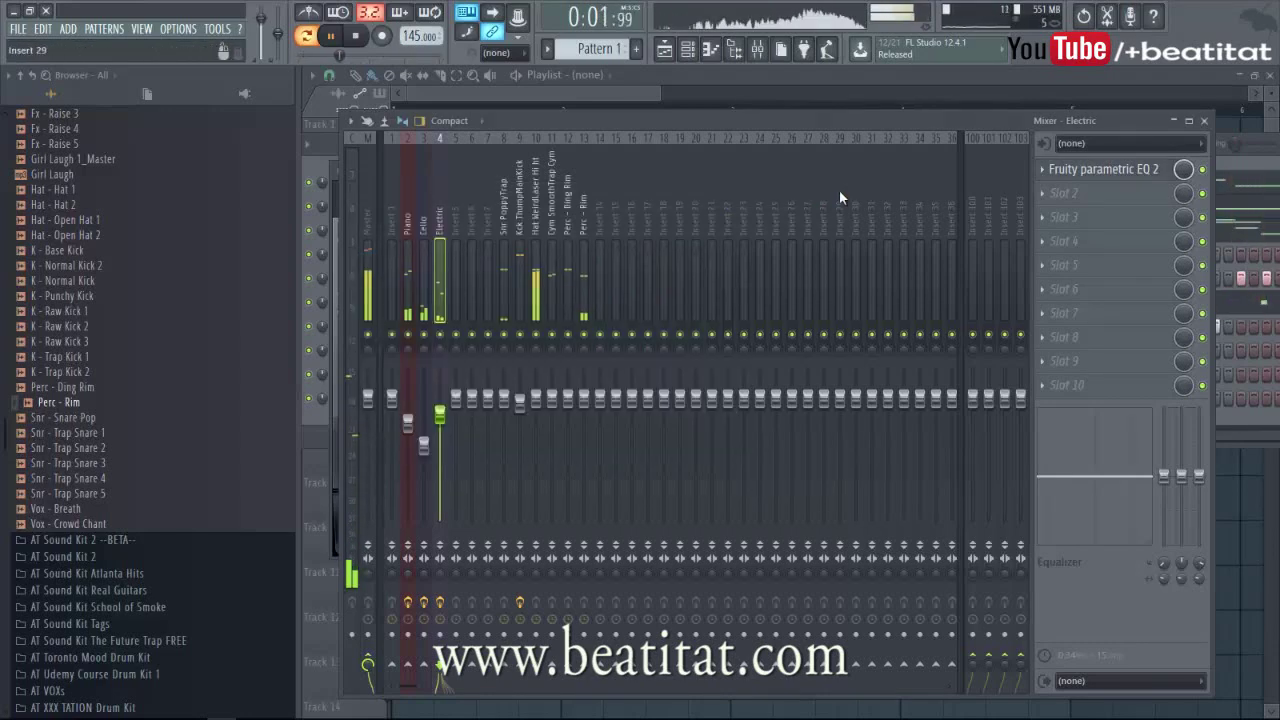
- Add Fruity Delay 2 to slot 3 of the Electric track and reduce its mix level to about 75%
left_click(1089, 224)
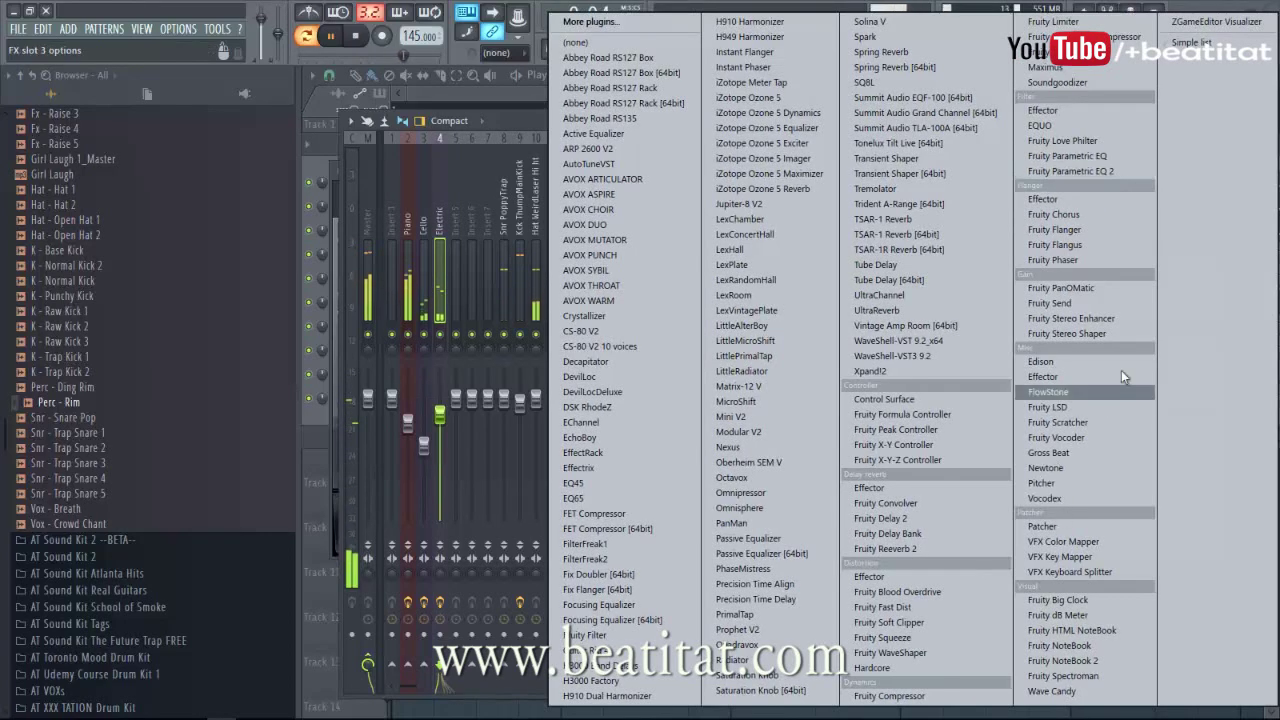
left_click(951, 521)
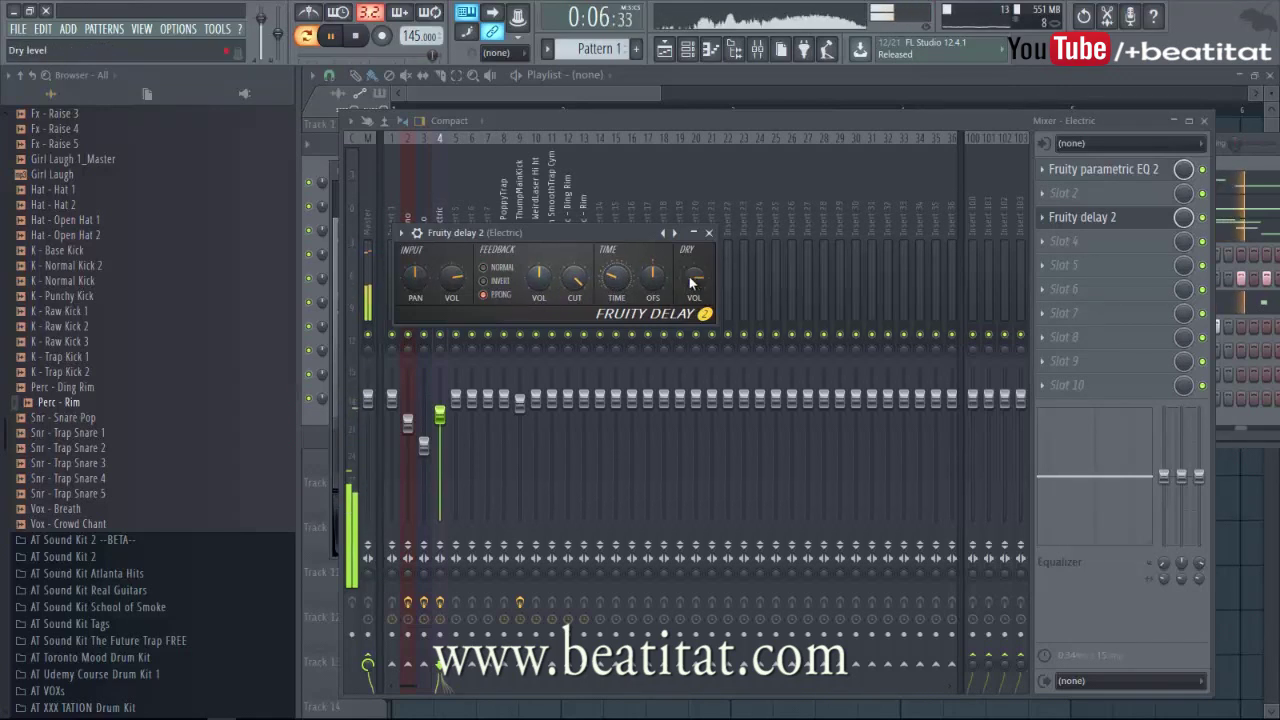
left_click(709, 233)
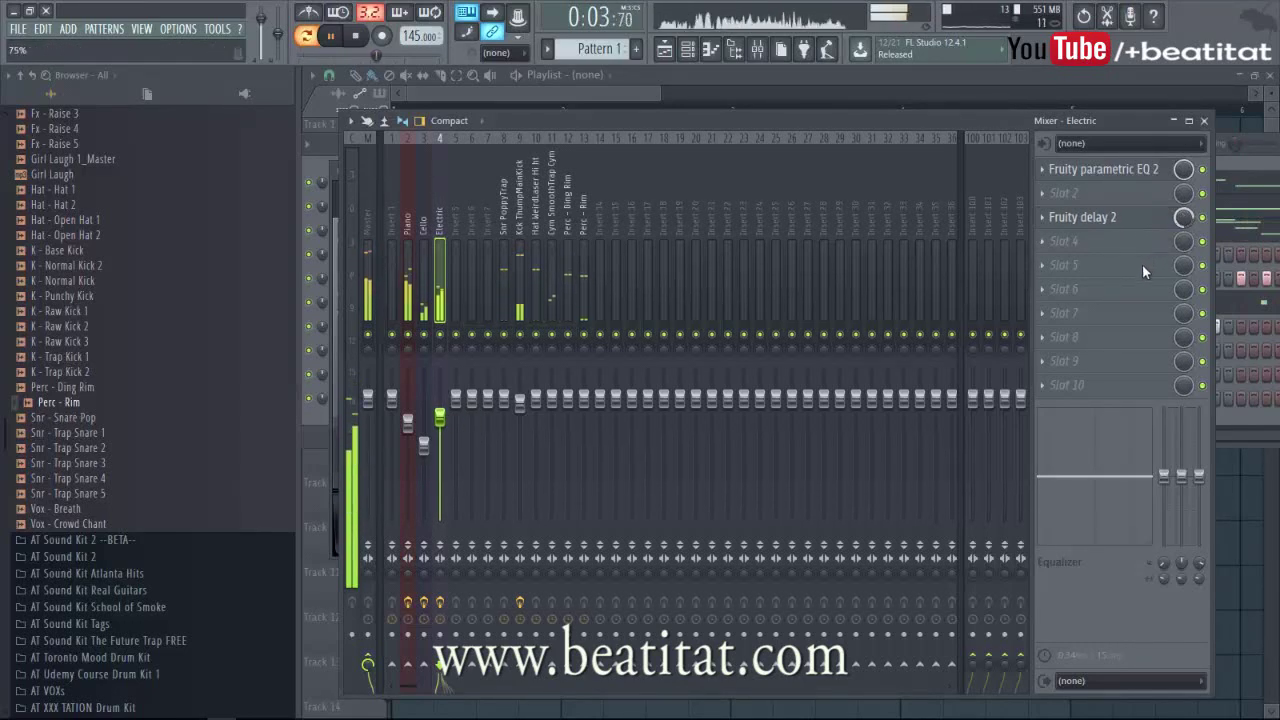
- Add Fruity Reeverb 2 to slot 4 of the Electric track and increase its decay and wet level
left_click(1109, 243)
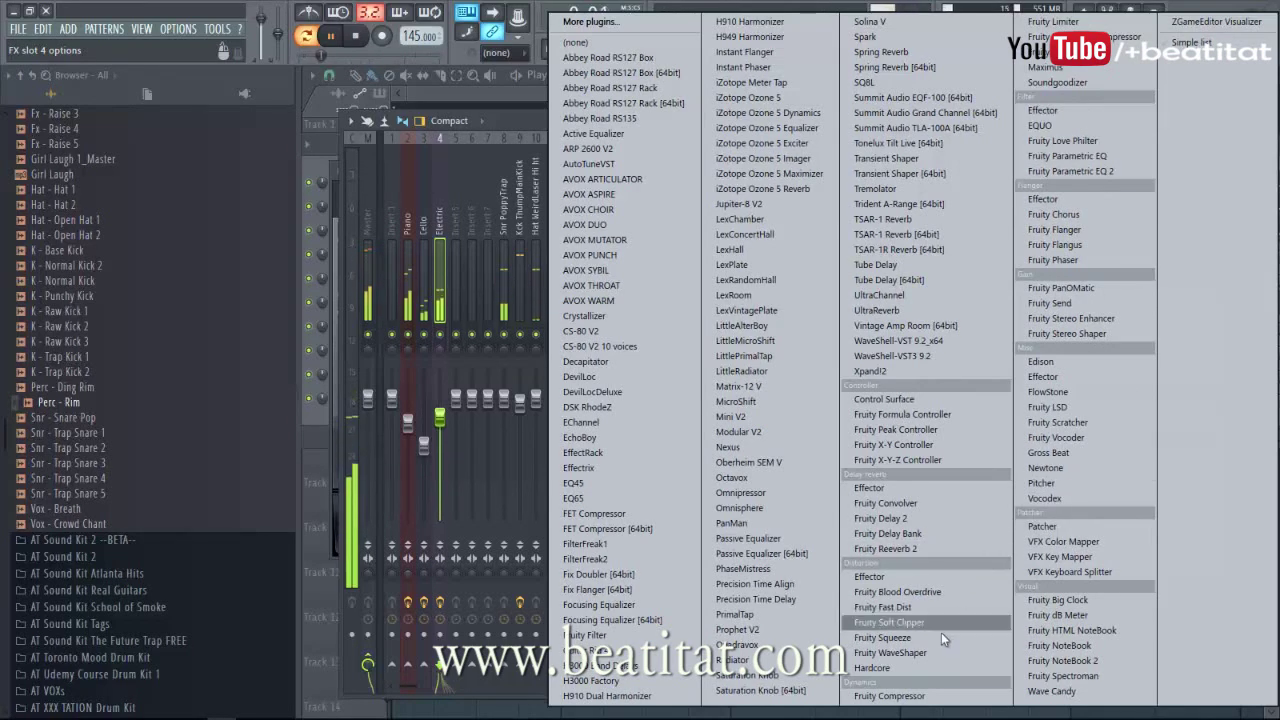
left_click(900, 549)
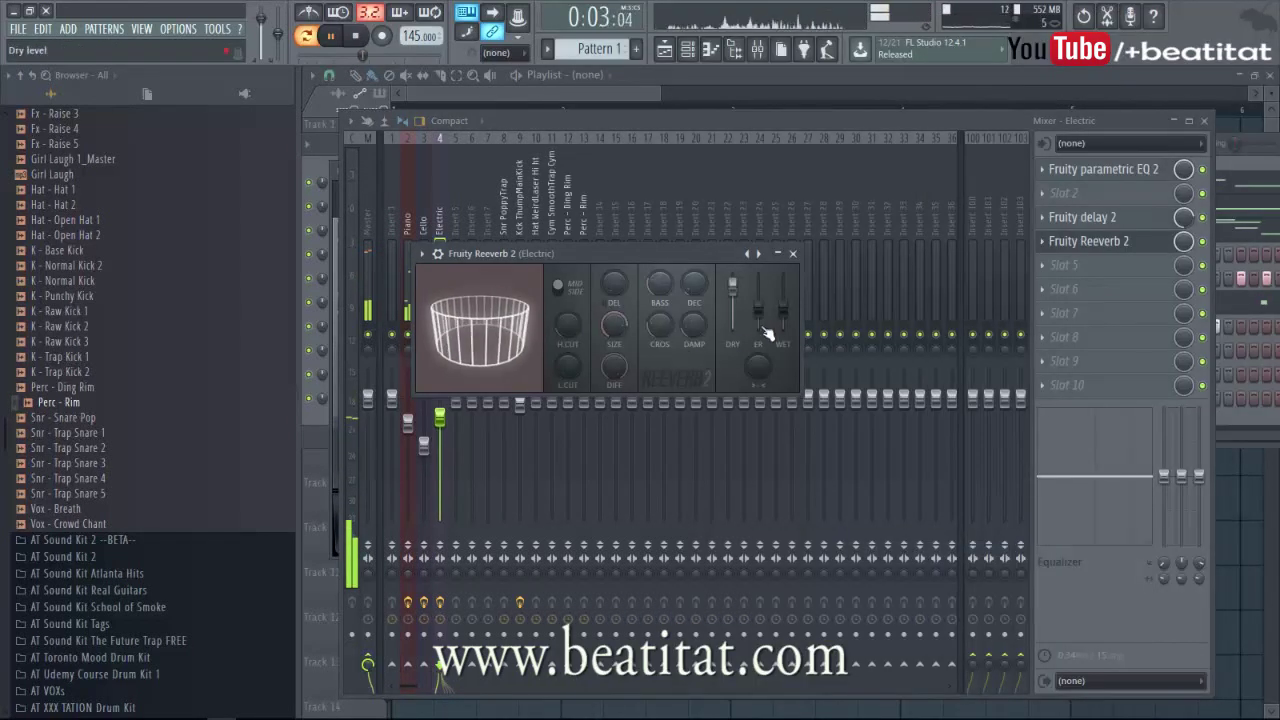
left_click_drag(693, 285, 693, 269)
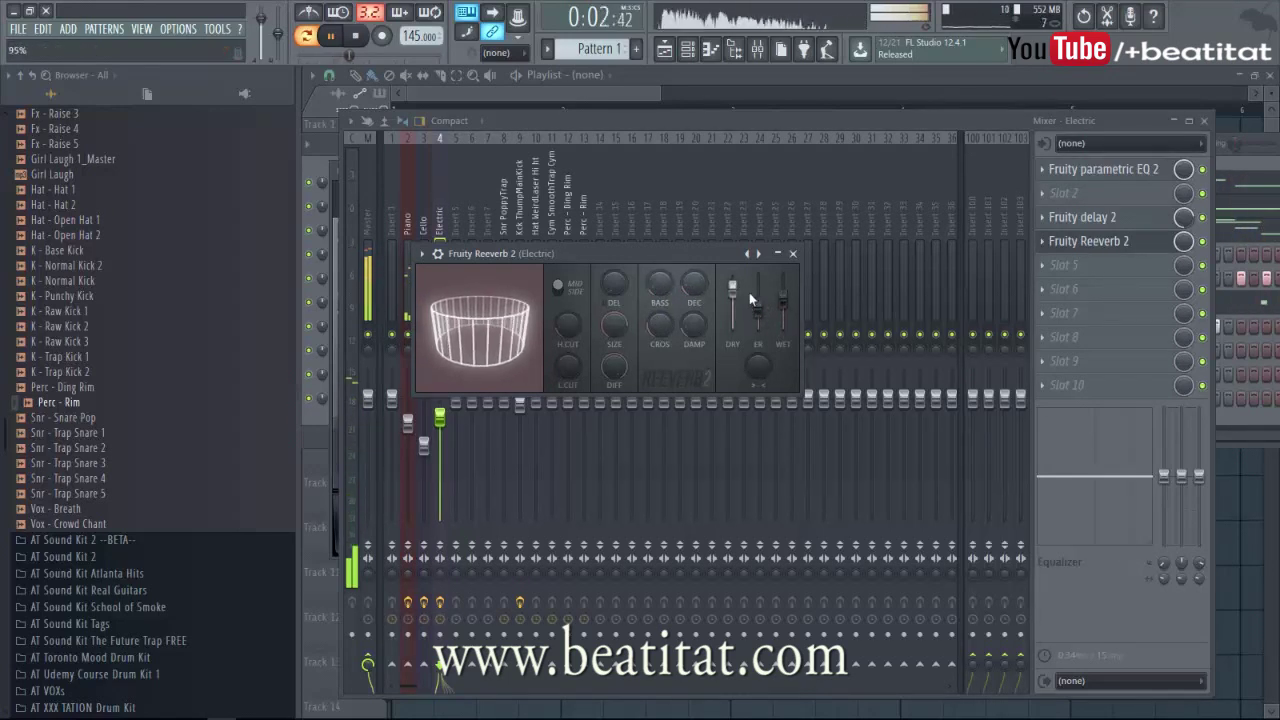
left_click(779, 254)
left_click(793, 253)
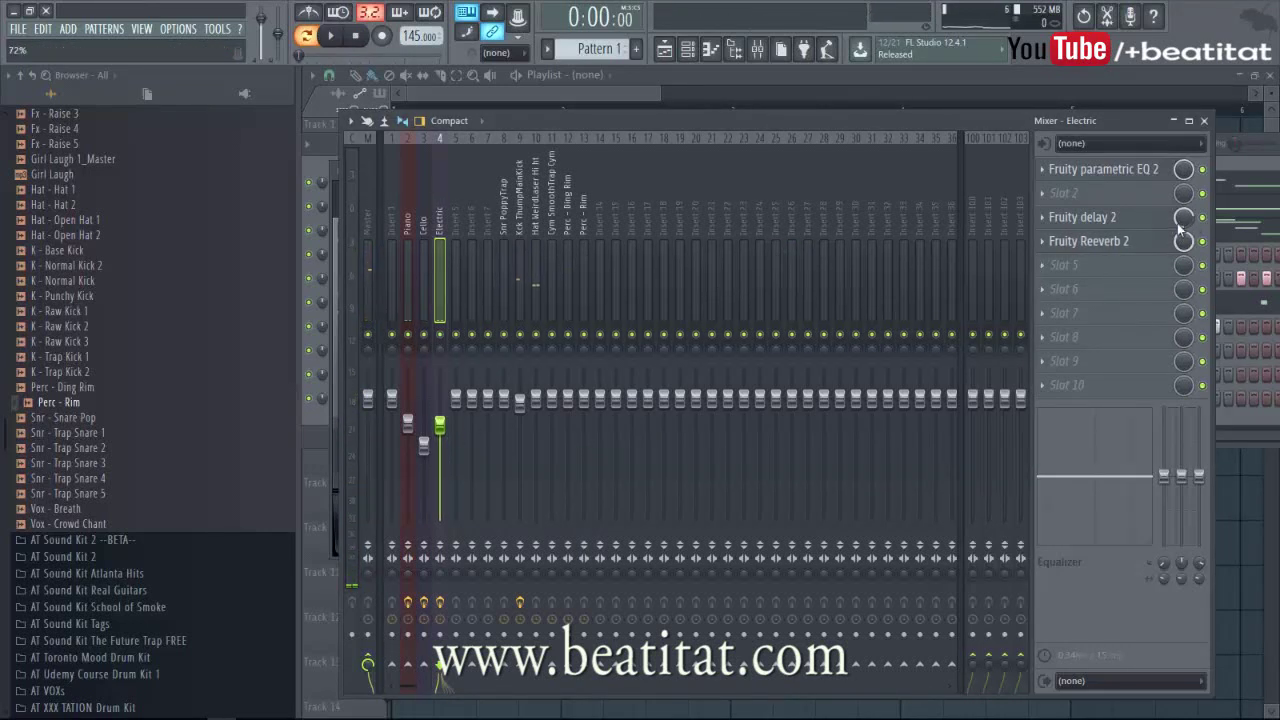
- Raise the wet level of the Electric track's Fruity Reeverb 2 slightly while playing the pattern, then close the mixer and synth
left_click(1135, 249)
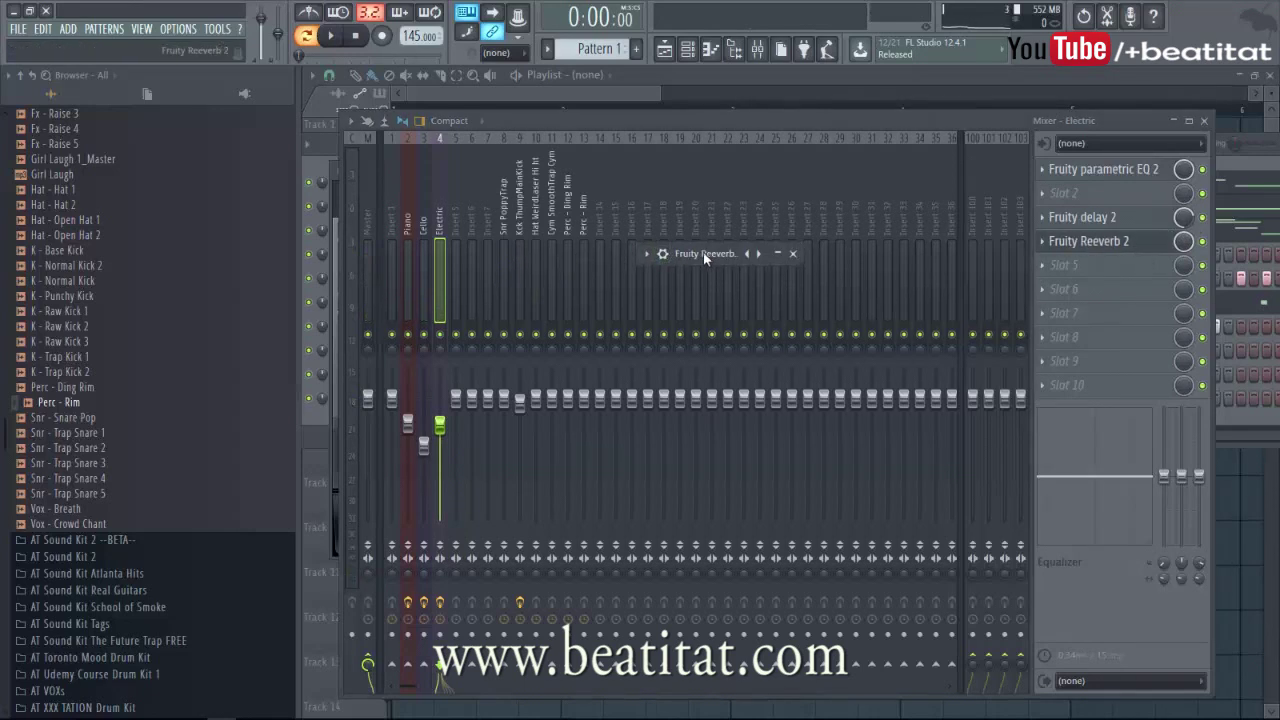
left_click_drag(703, 253, 704, 249)
left_click(779, 252)
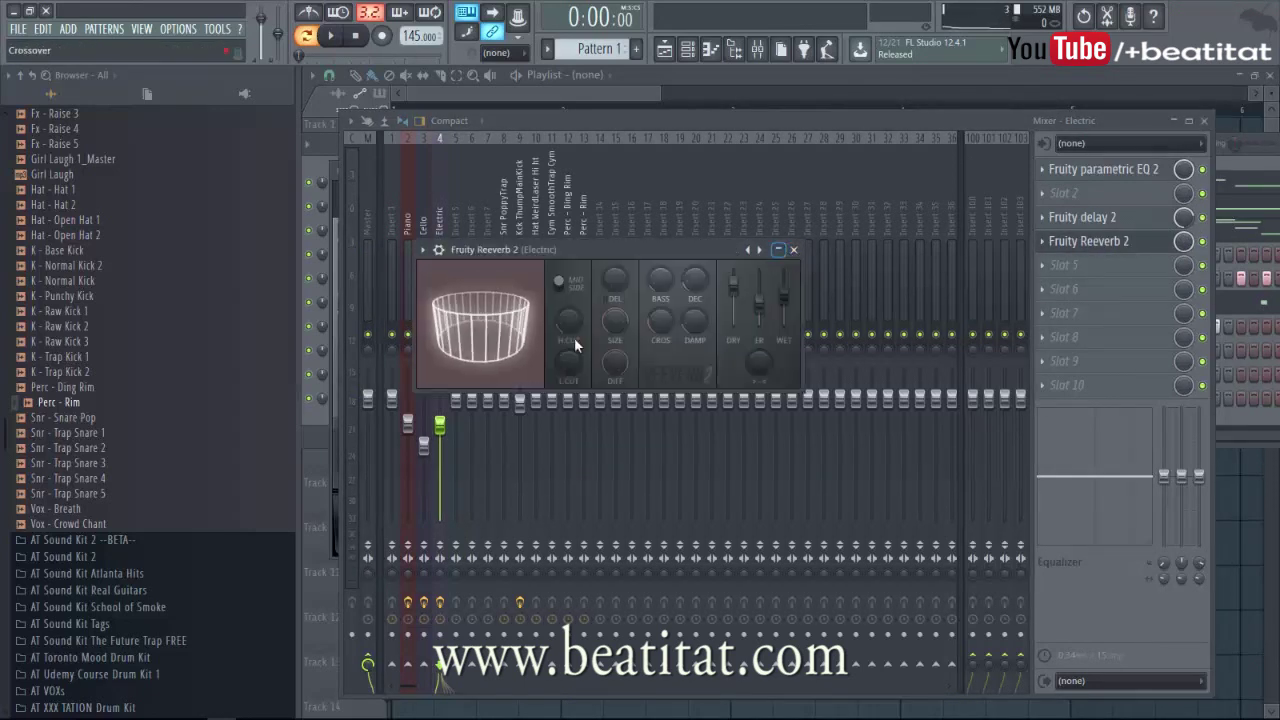
key("space")
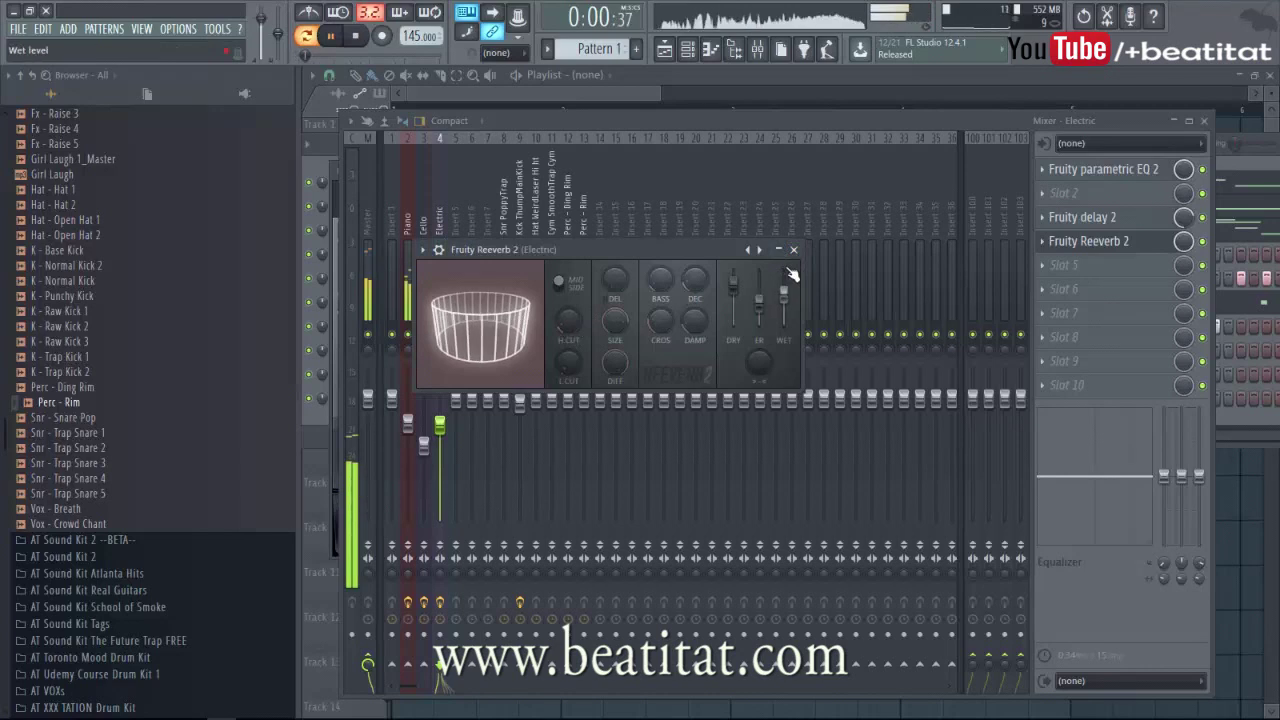
left_click(793, 249)
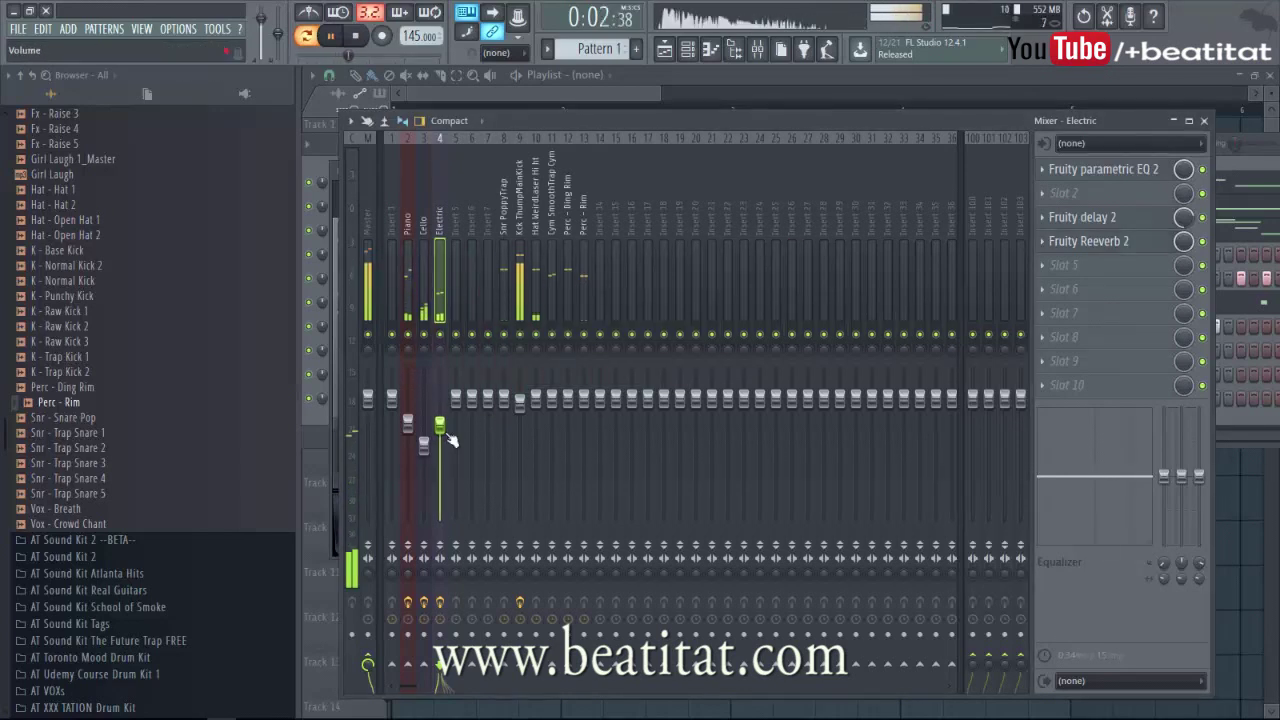
key("F9")
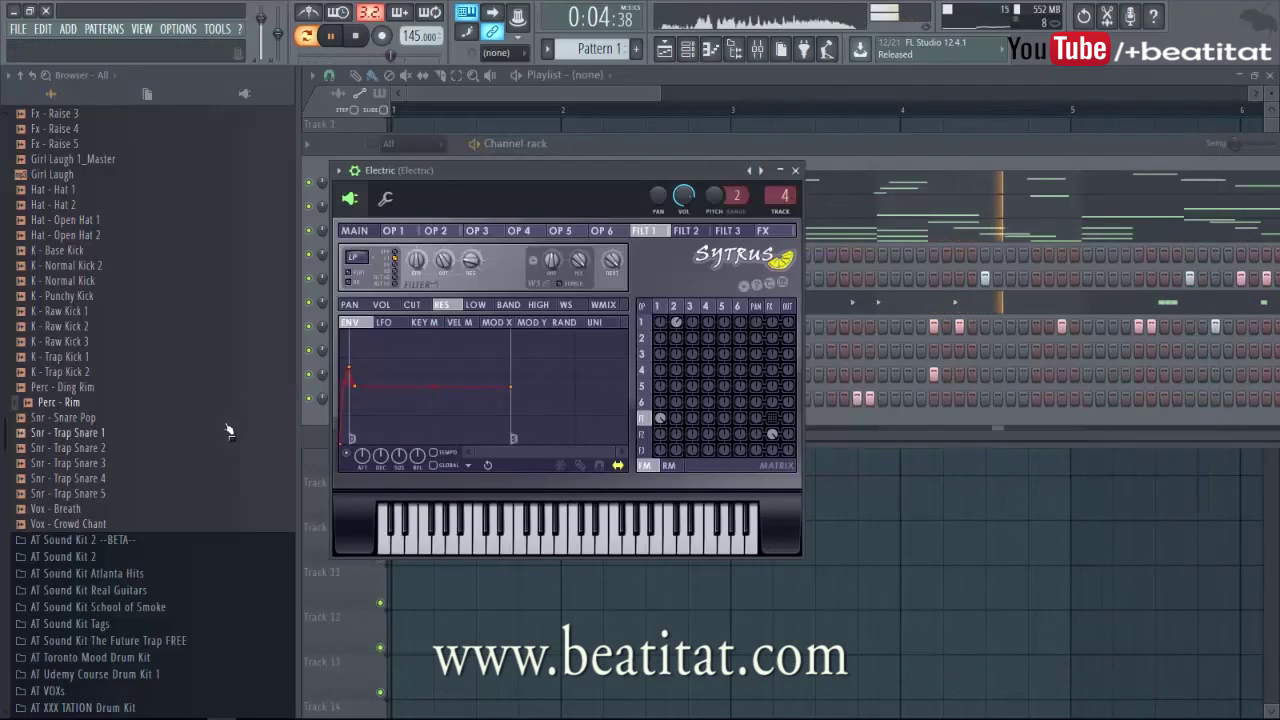
left_click(795, 170)
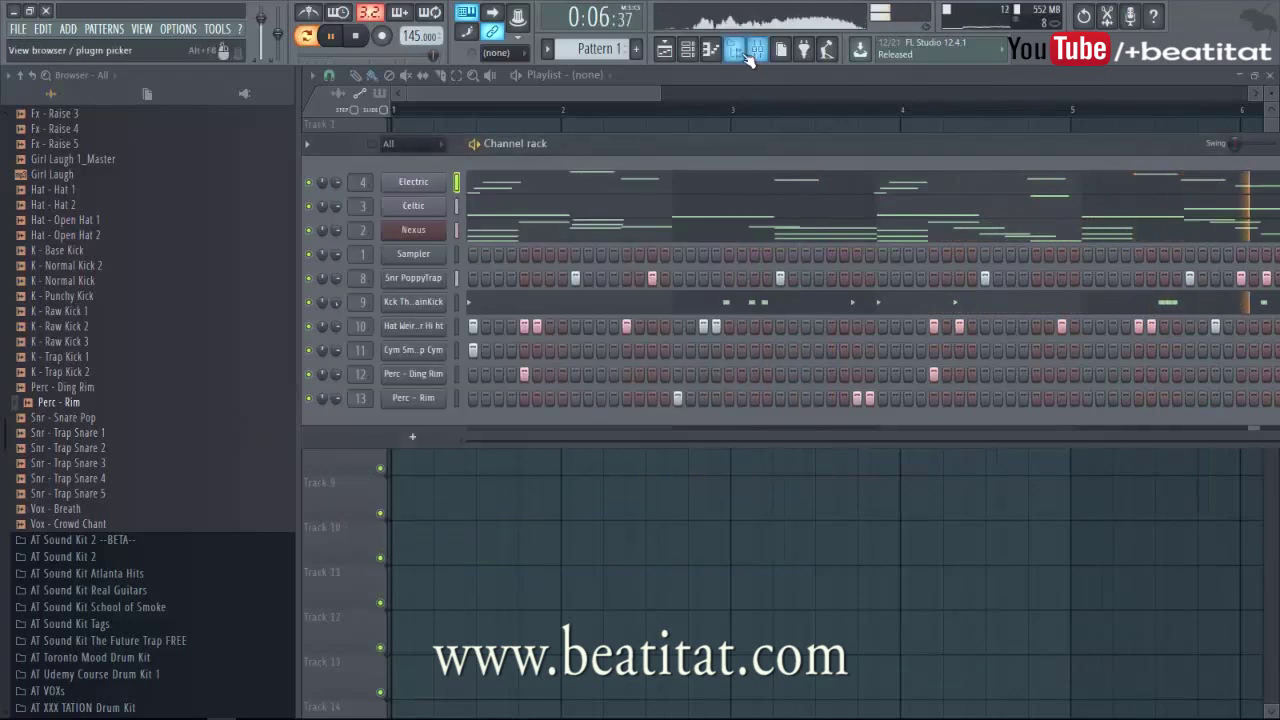
- Add Fruity Parametric EQ 2 to the Hat WeirdLaser Hi ht track, cutting its lows with a high-pass on band 1 and adjusting an upper band
left_click(757, 49)
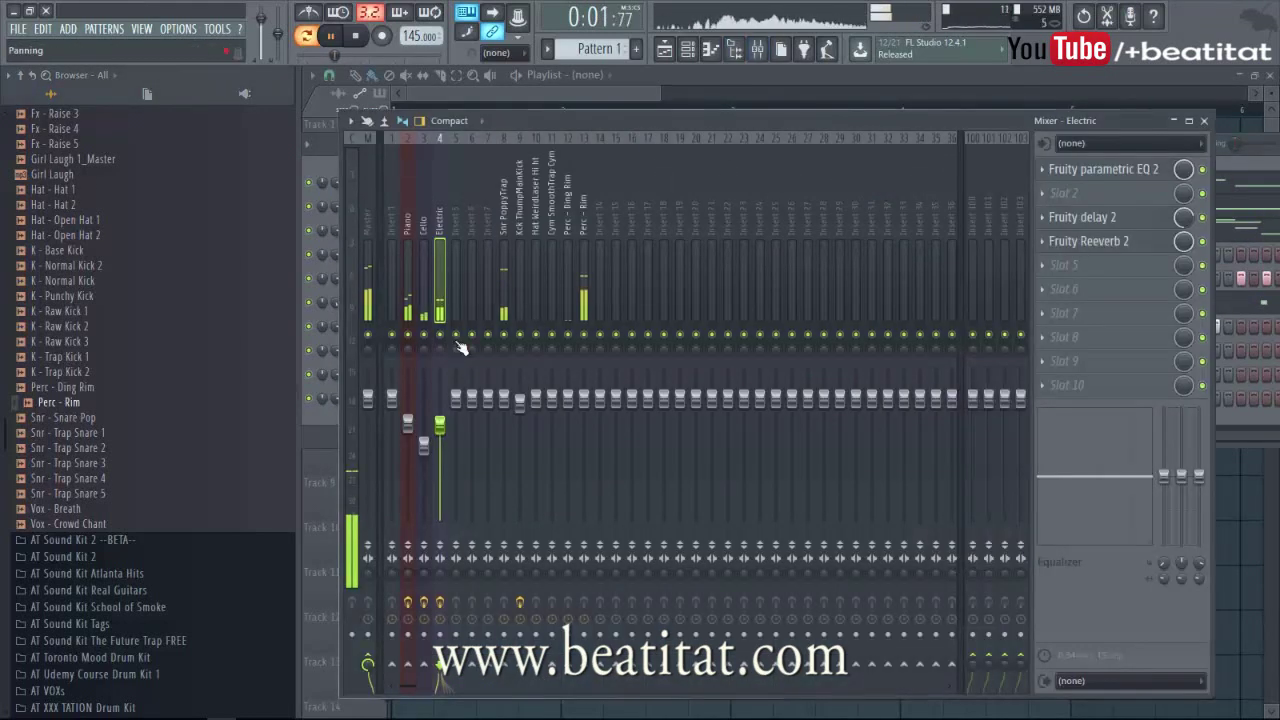
left_click(522, 282)
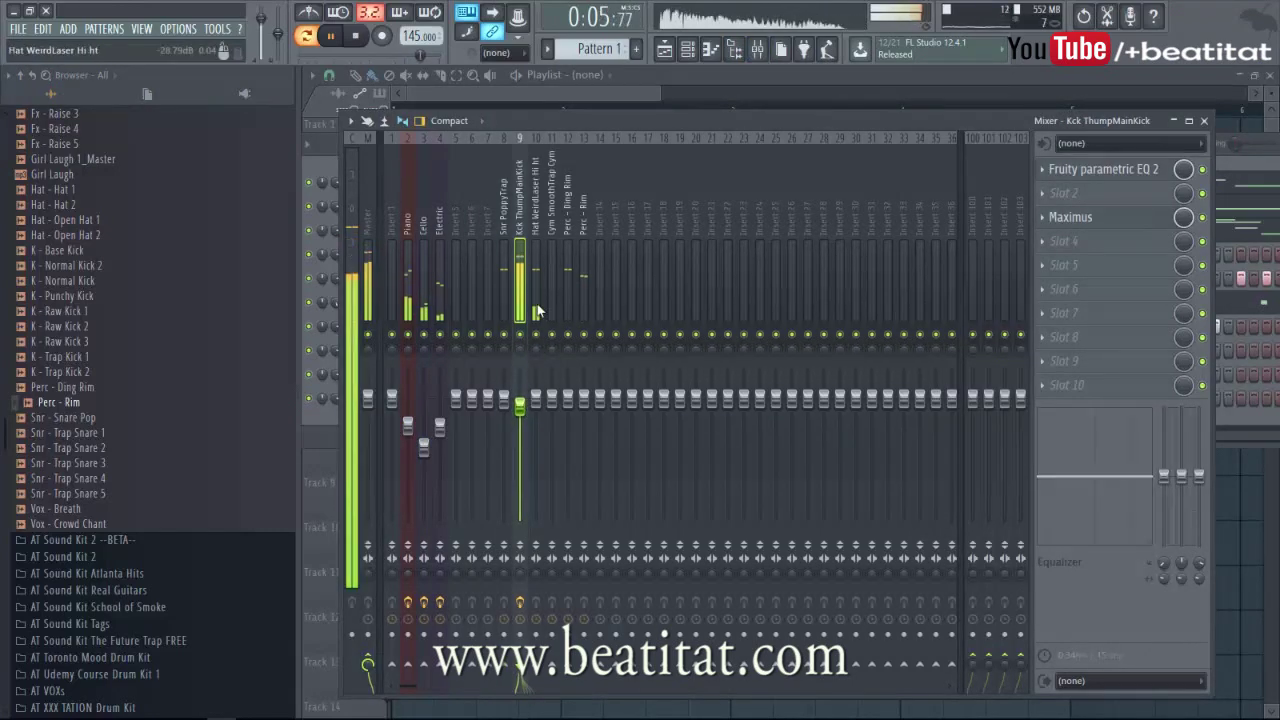
left_click(536, 400)
left_click(1100, 169)
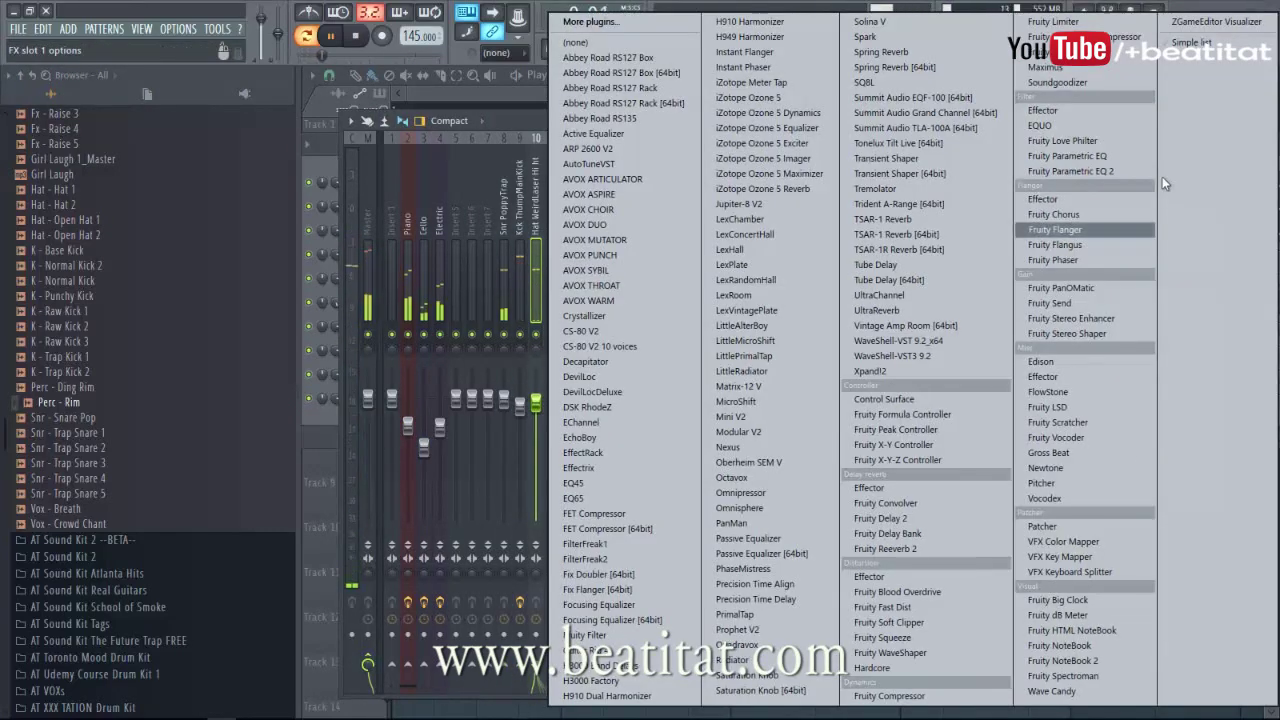
left_click(1070, 171)
left_click_drag(818, 315, 818, 310)
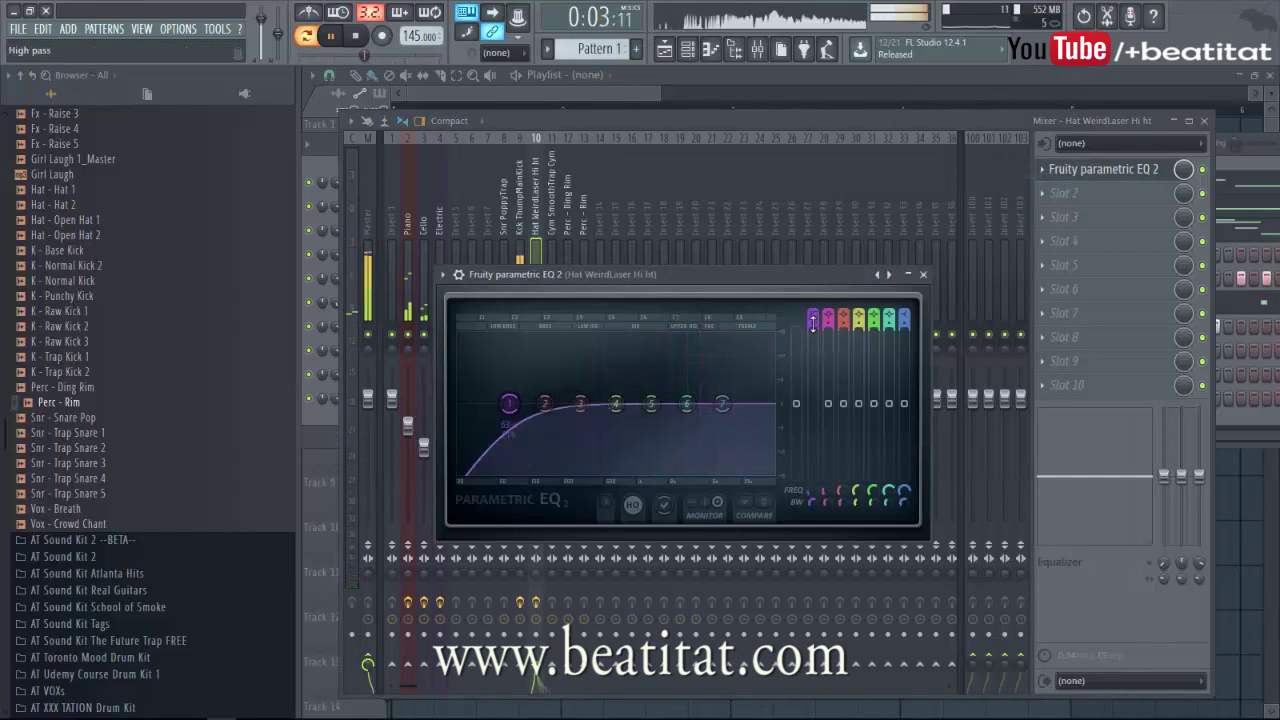
left_click_drag(509, 403, 593, 403)
left_click_drag(692, 402, 742, 404)
left_click(923, 274)
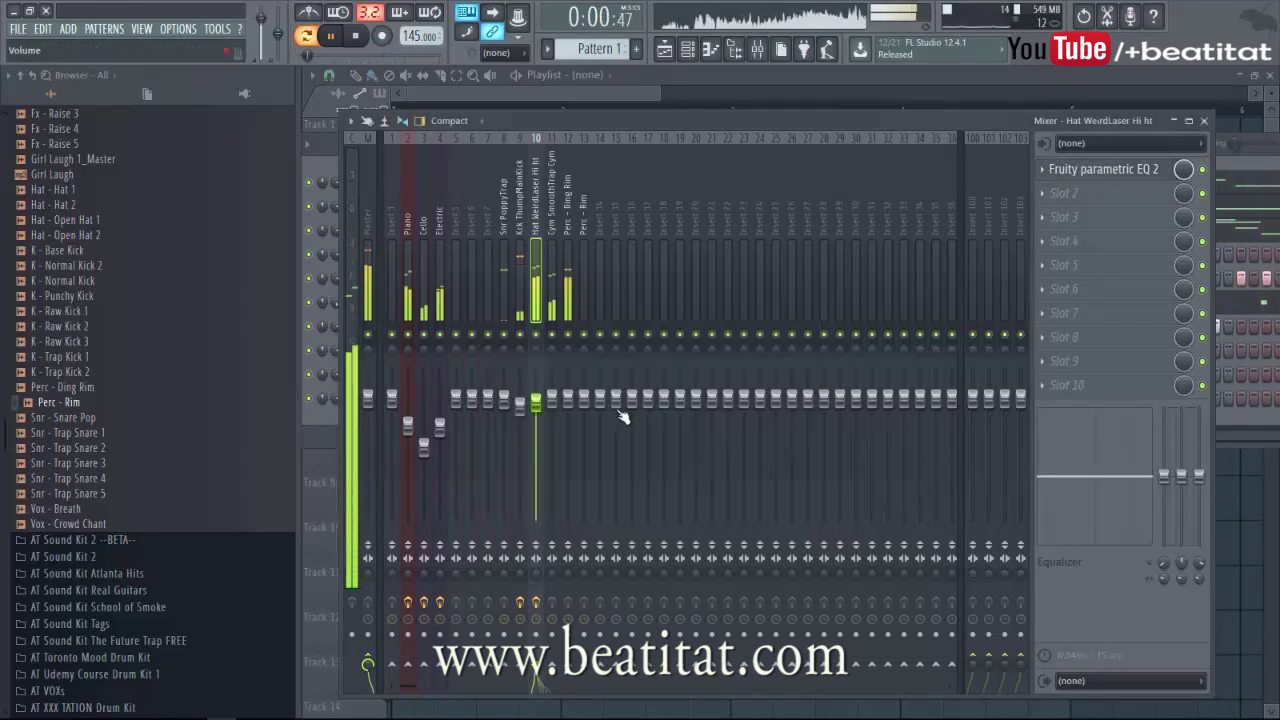
- Add the Hat - Hat 1 sample as a new channel below Perc - Rim and fill every step of its pattern
left_click(1204, 121)
scroll(88, 357, "up", 3)
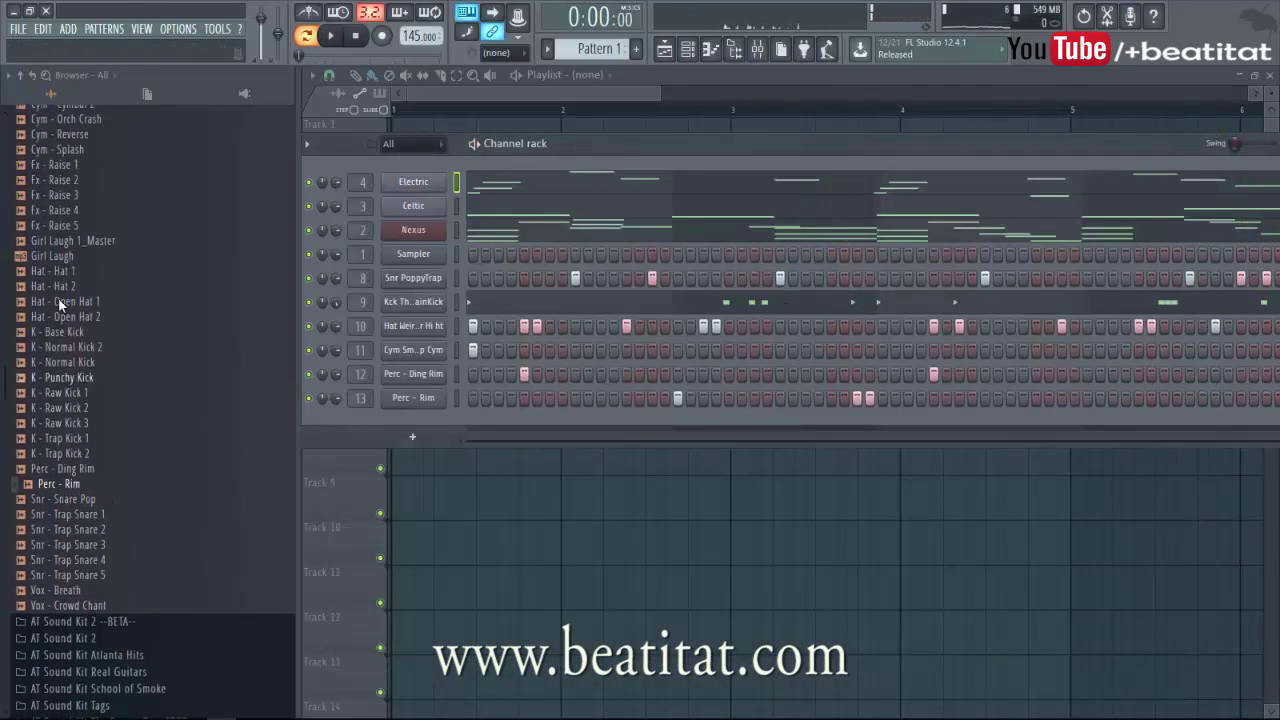
mouse_move(142, 322)
left_mouse_down()
mouse_move(440, 430)
mouse_move(1268, 422)
left_mouse_up()
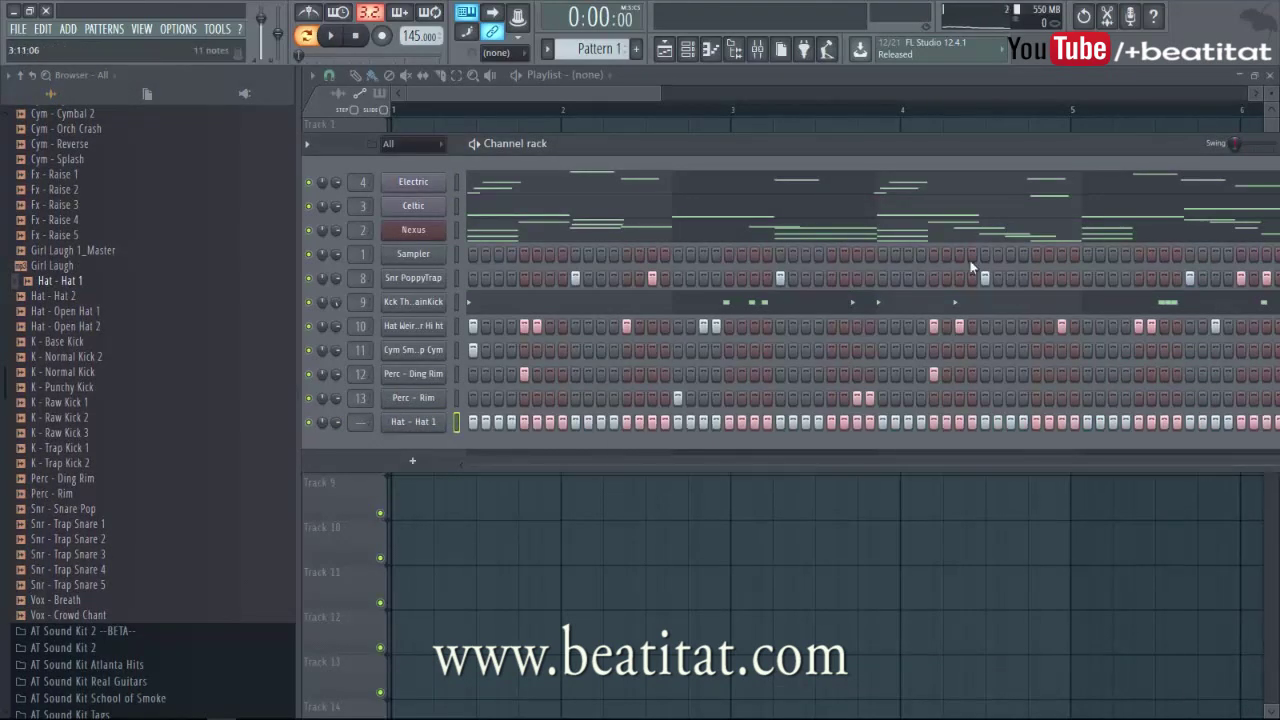
- Fill every second step of the Hat - Hat 1 channel and add a few extra hits between them while the pattern plays
left_click_drag(882, 152, 922, 142)
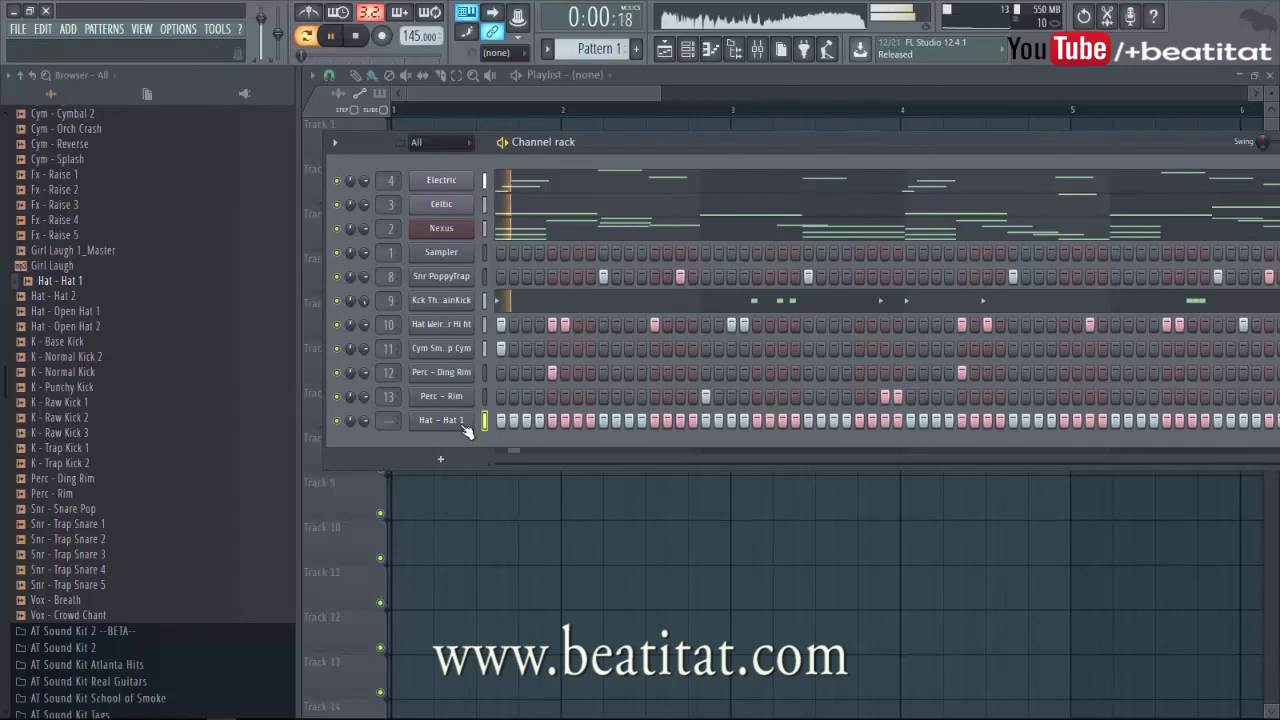
left_click(463, 421)
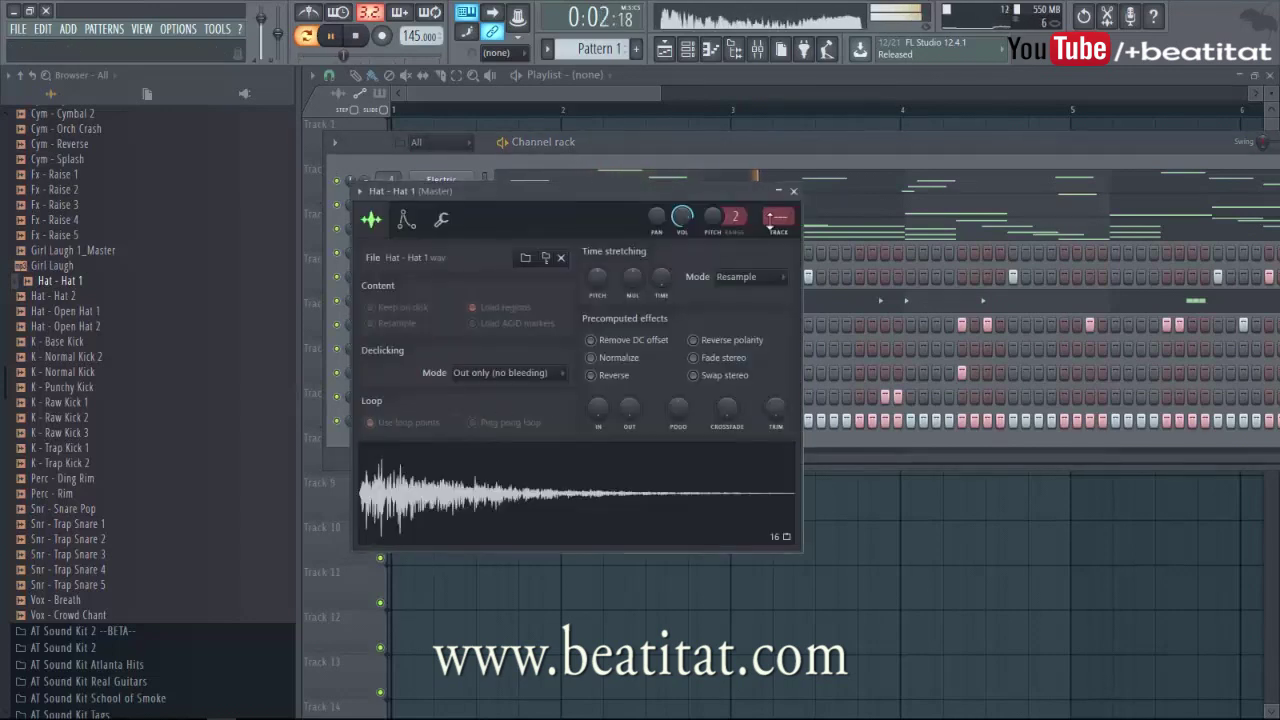
left_click(791, 192)
right_click(472, 416)
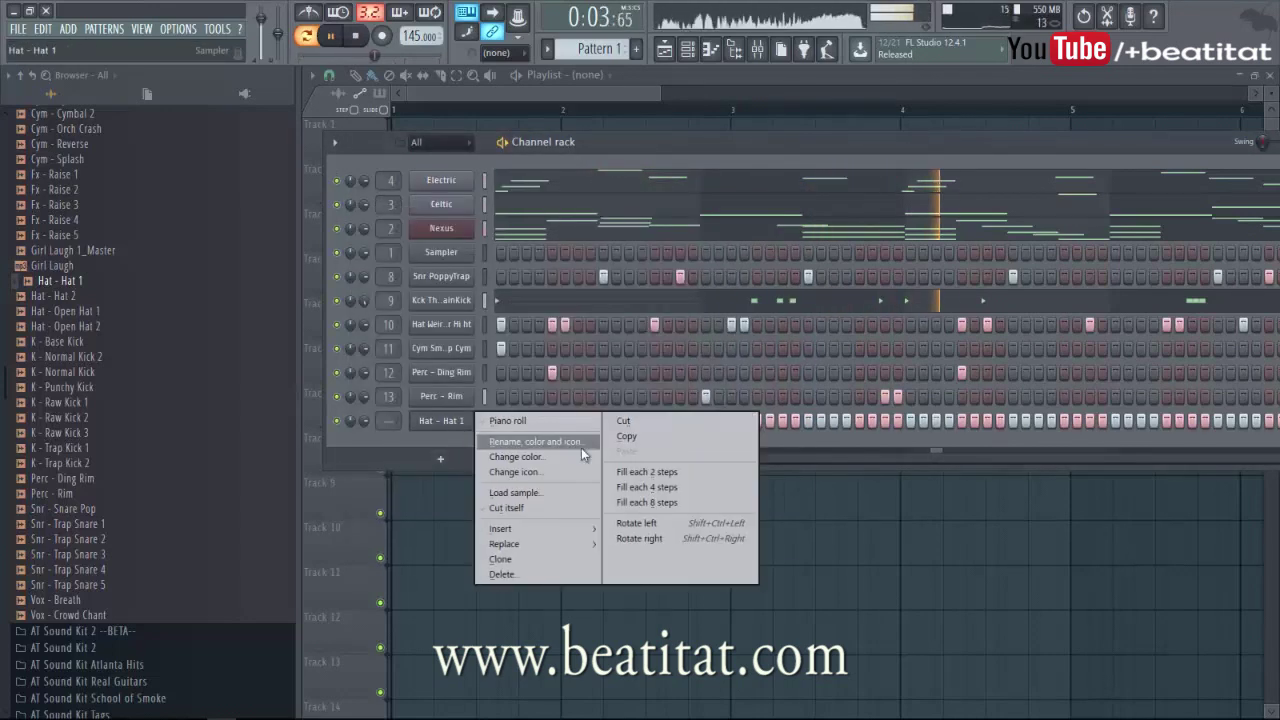
left_click(650, 472)
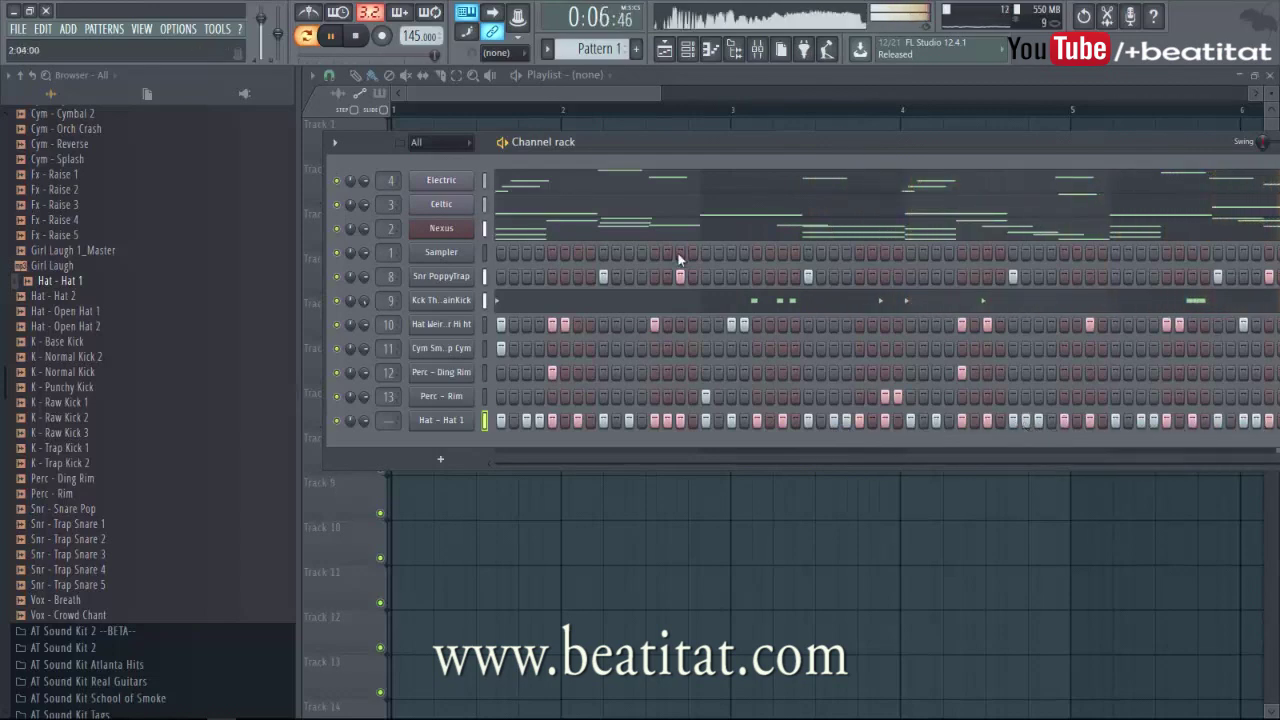
- Route the Hat - Hat 1 channel to mixer track 5 and lower its fader to about -7.5 dB
left_click(458, 424)
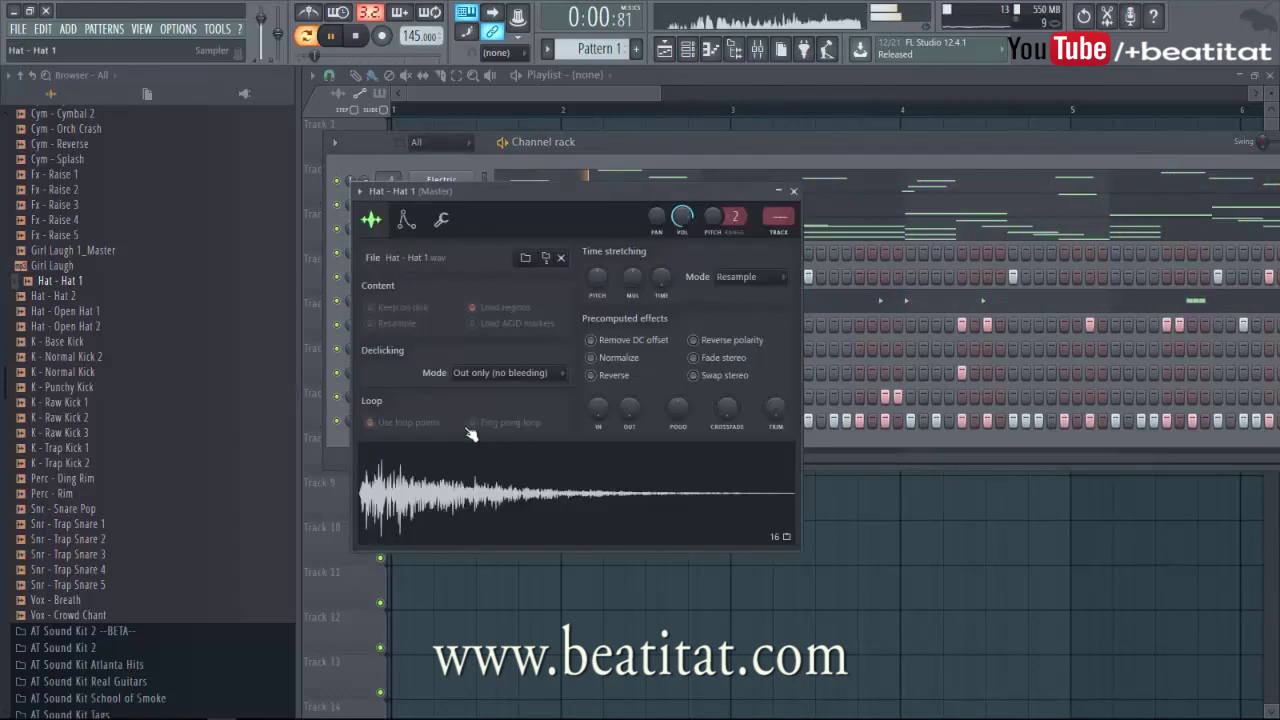
left_click(781, 234)
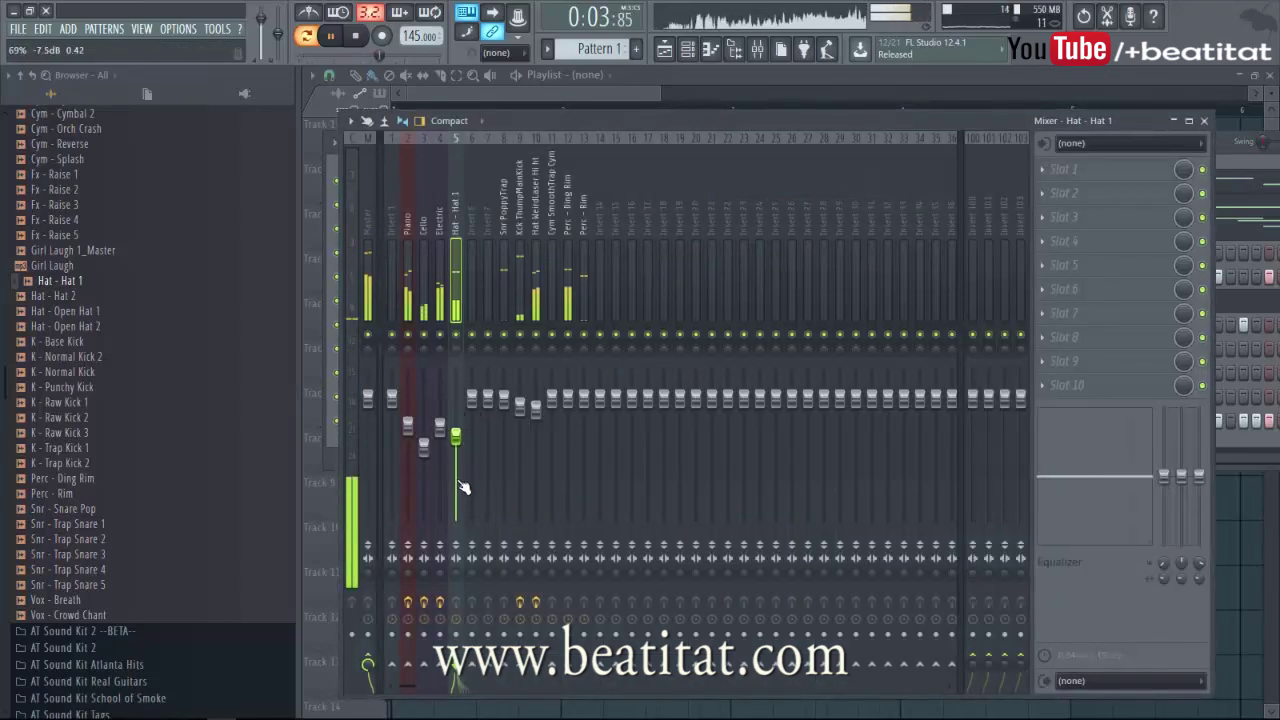
- Add Fruity Parametric EQ 2 to slot 1 of the Hat - Hat 1 track, high-passing the lows with band 1 and adjusting bands 6 and 7
left_click(1062, 168)
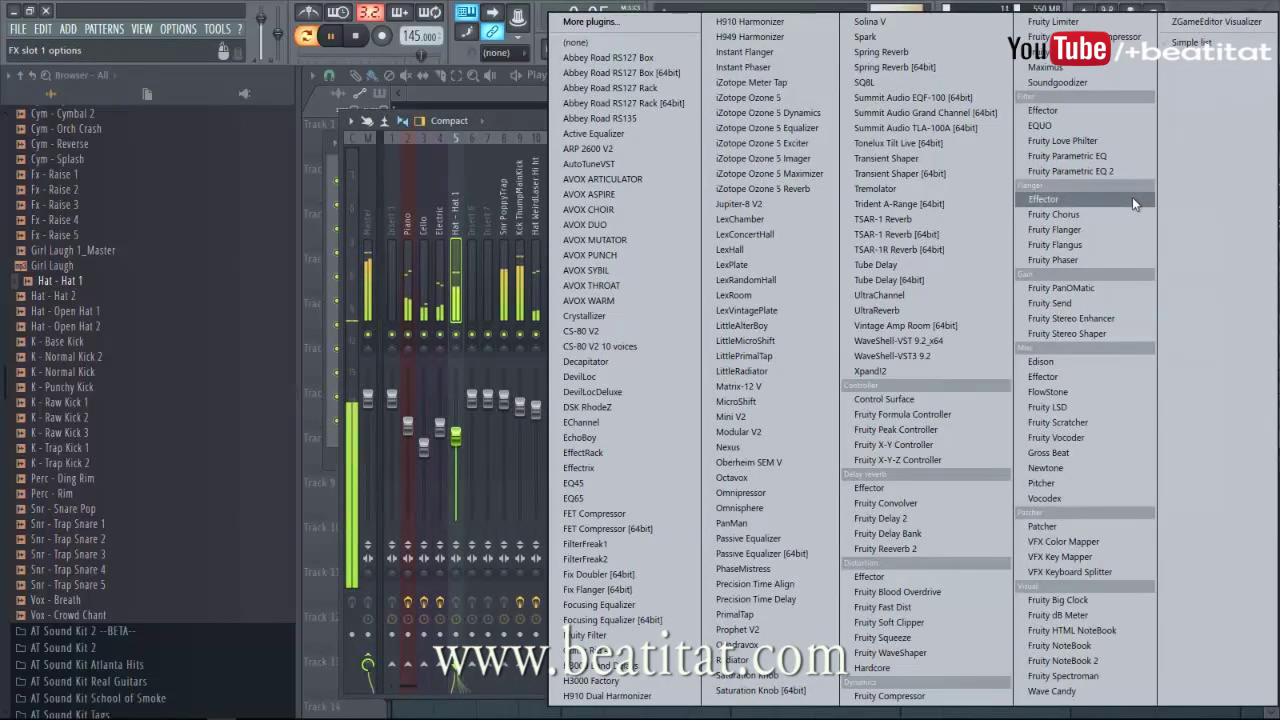
left_click(1070, 174)
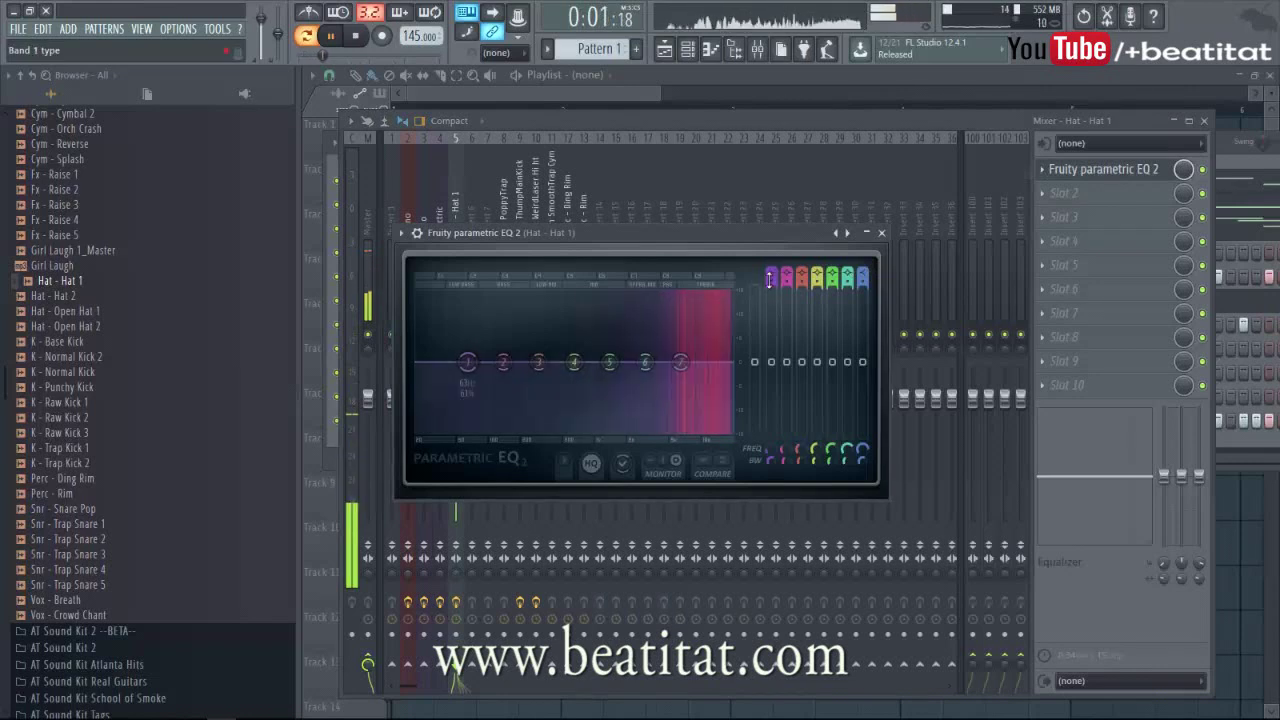
left_click_drag(769, 280, 769, 268)
left_click_drag(471, 363, 692, 368)
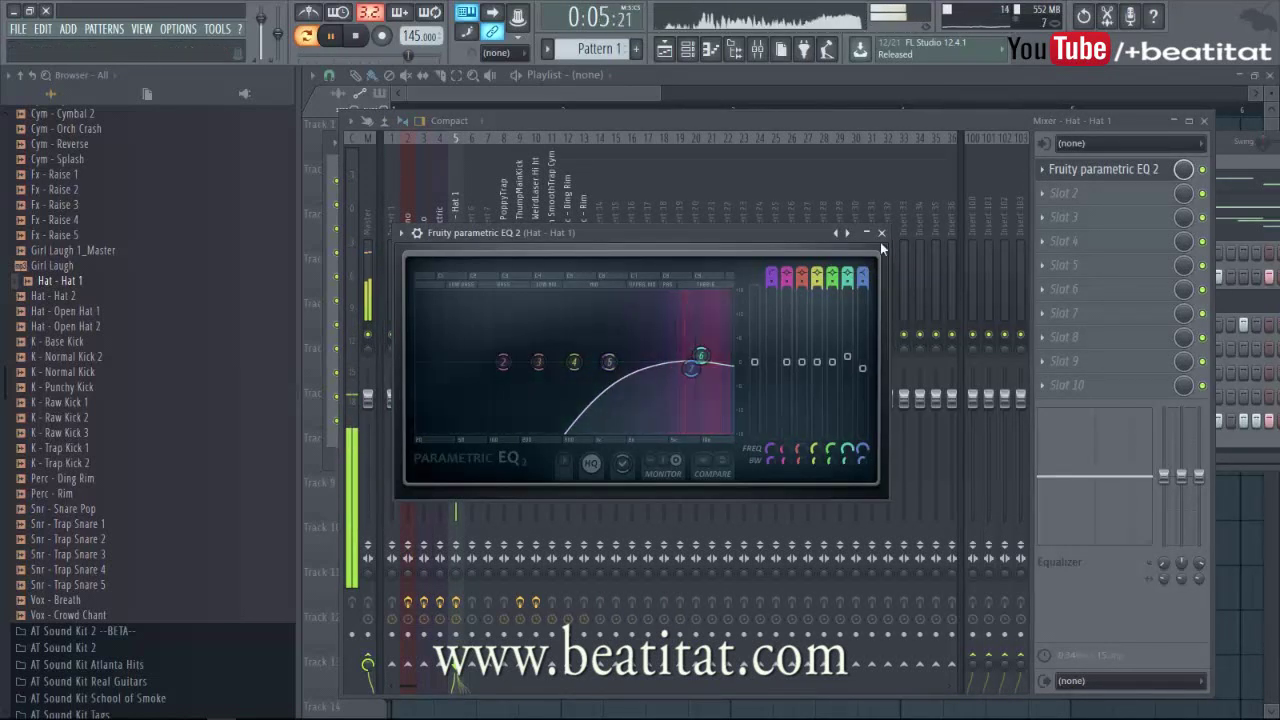
left_click(881, 233)
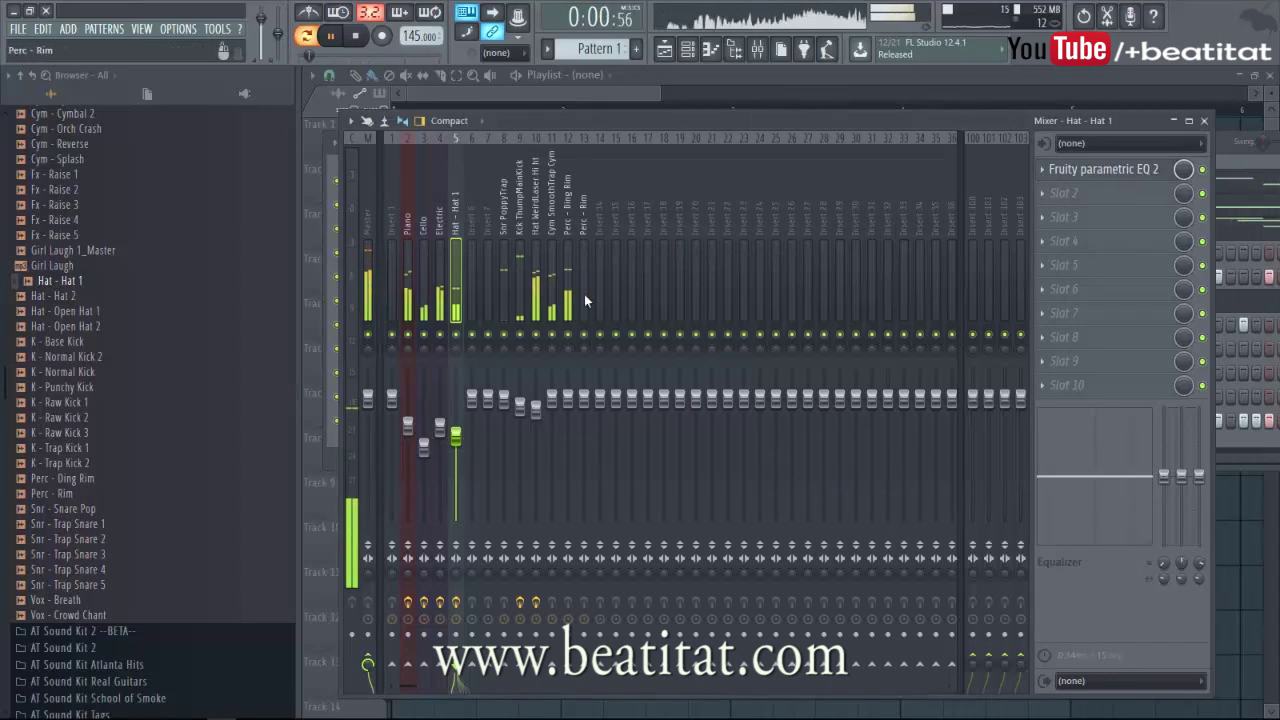
- Pan Perc - Ding Rim 33% left and Perc - Rim 36% right, and lower Perc - Ding Rim's fader to about -1.1 dB
left_click(566, 345)
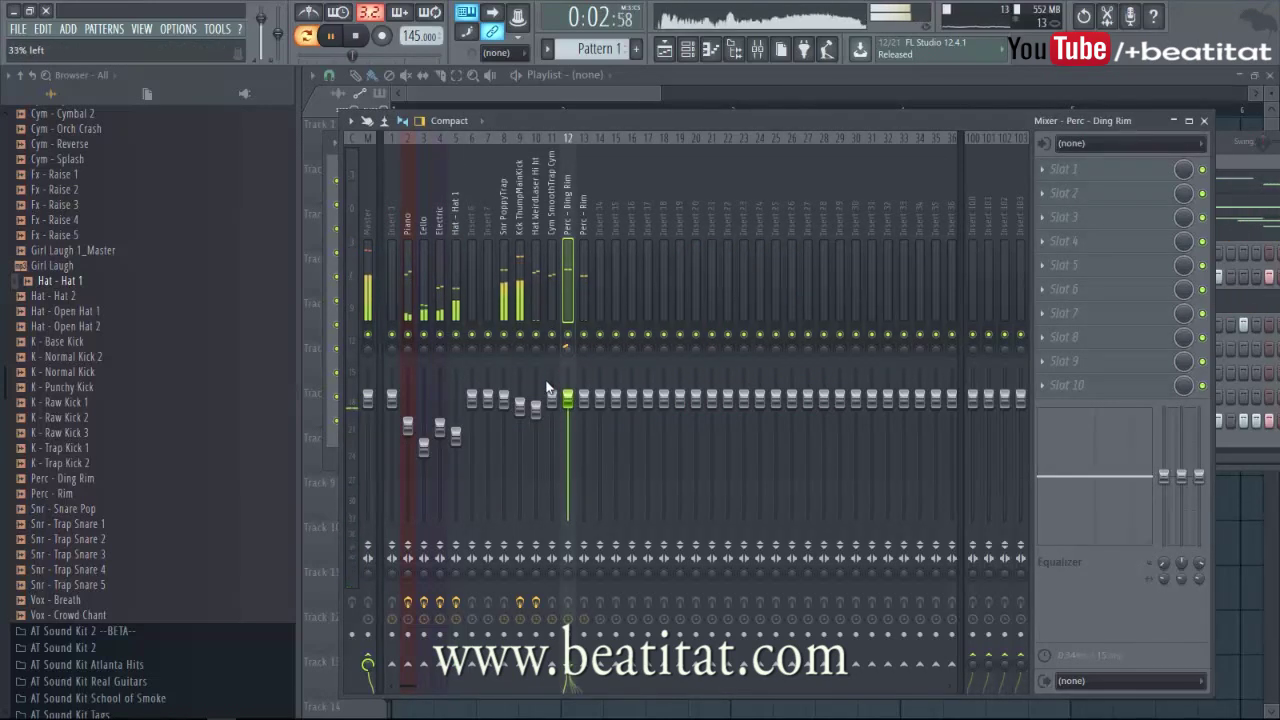
left_click(585, 342)
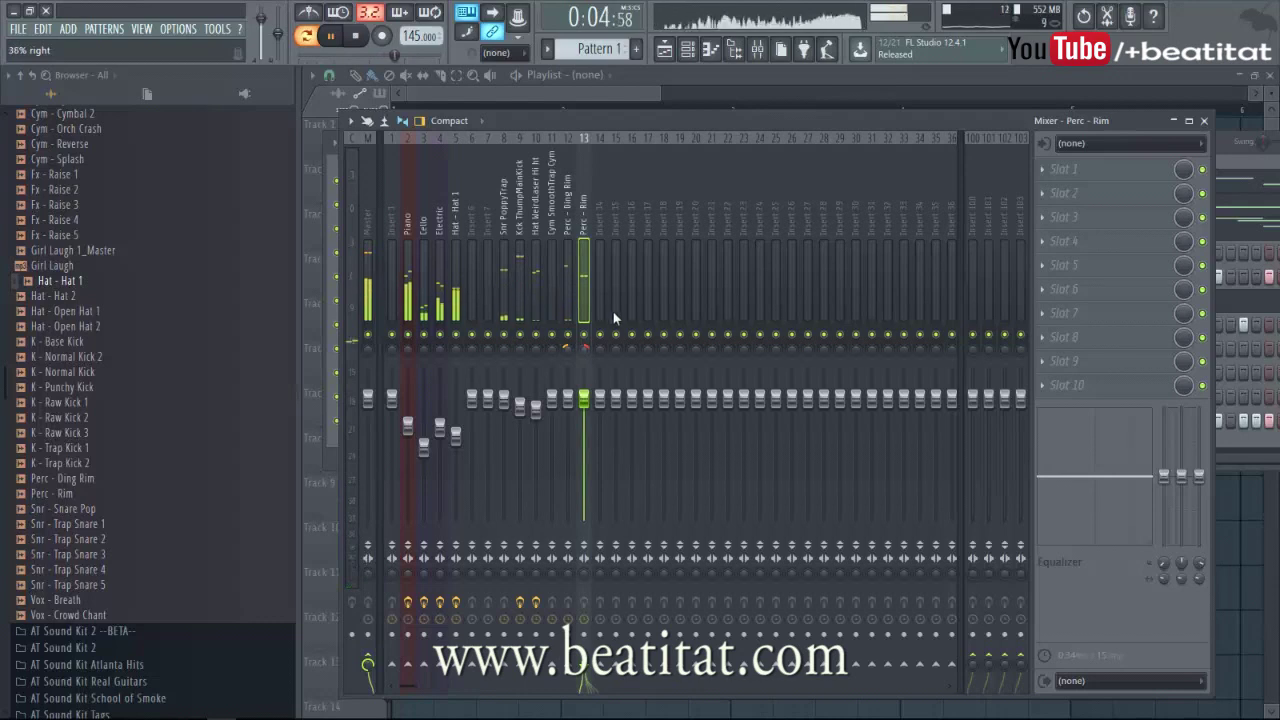
mouse_move(582, 405)
left_mouse_down()
mouse_move(588, 416)
mouse_move(580, 406)
mouse_move(598, 398)
left_mouse_up()
left_click(568, 405)
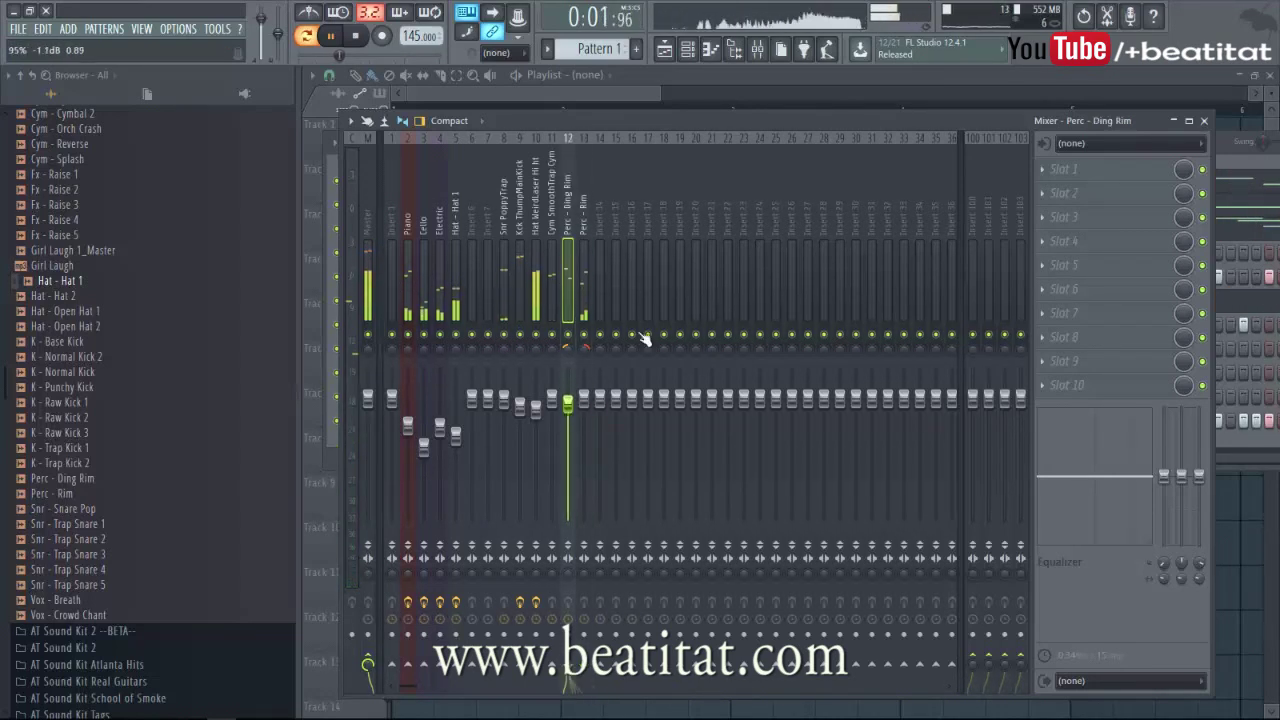
- Add Fruity Parametric EQ 2 to Perc - Ding Rim, high-passing its lows with band 1 and boosting band 6 about 2.1 dB near 8523 Hz
left_click(1065, 171)
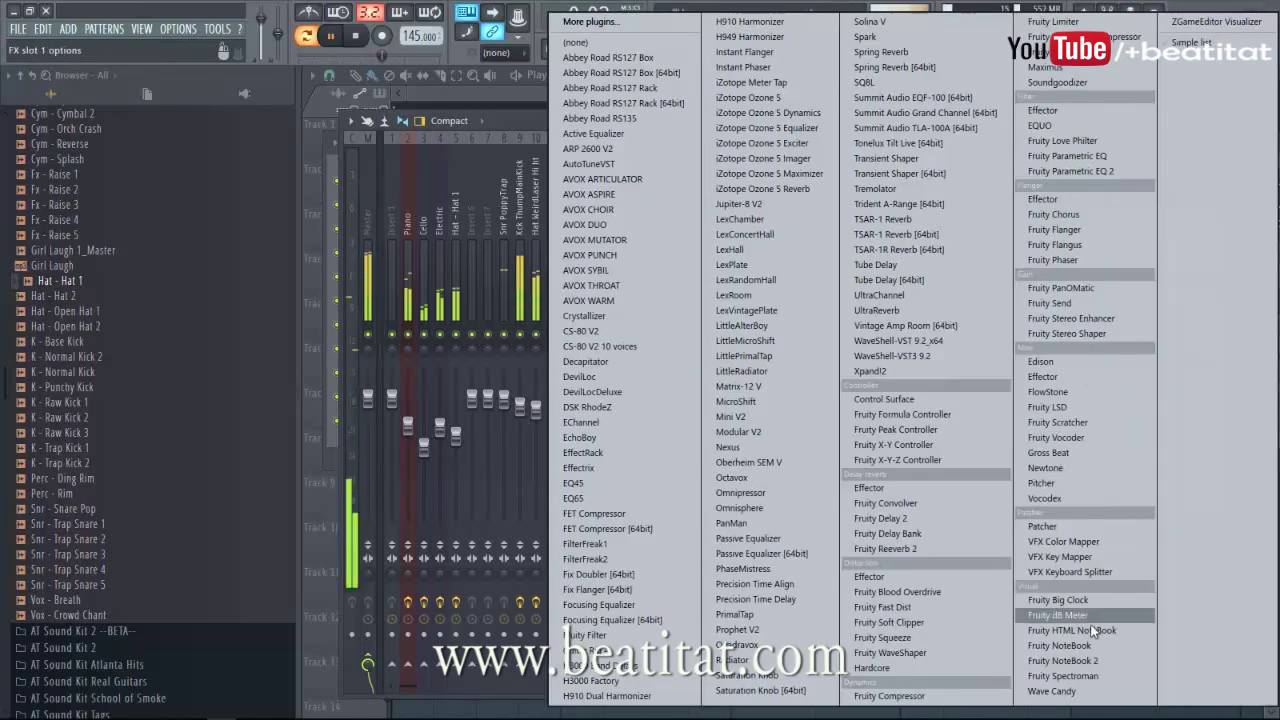
left_click(1066, 171)
scroll(729, 234, "up", 2)
left_click_drag(426, 320, 646, 320)
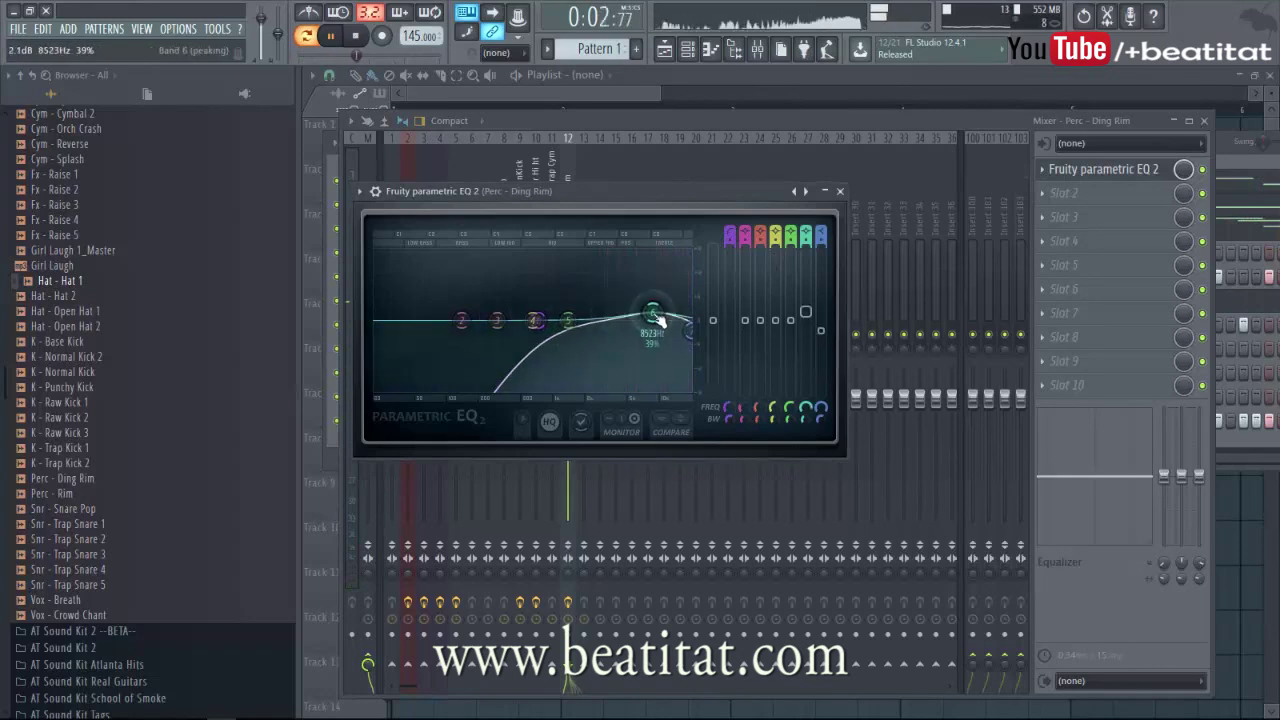
left_click(840, 191)
key("space")
left_click(1204, 121)
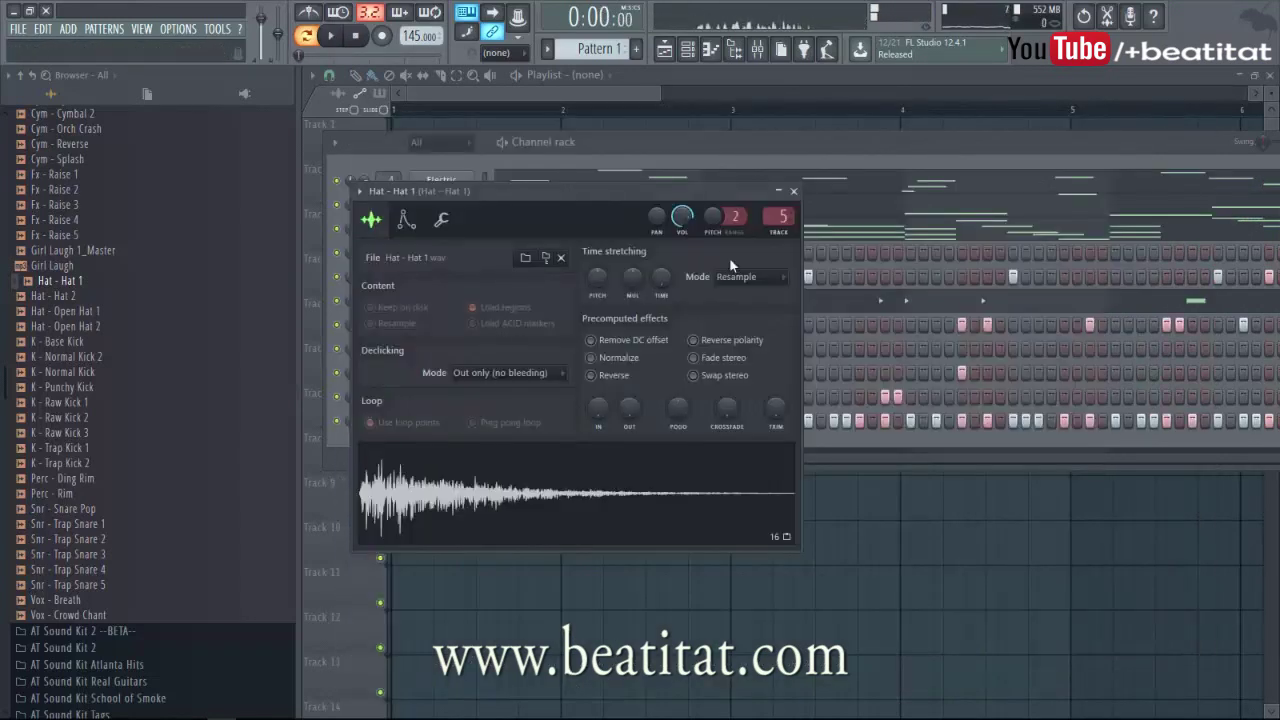
left_click(793, 192)
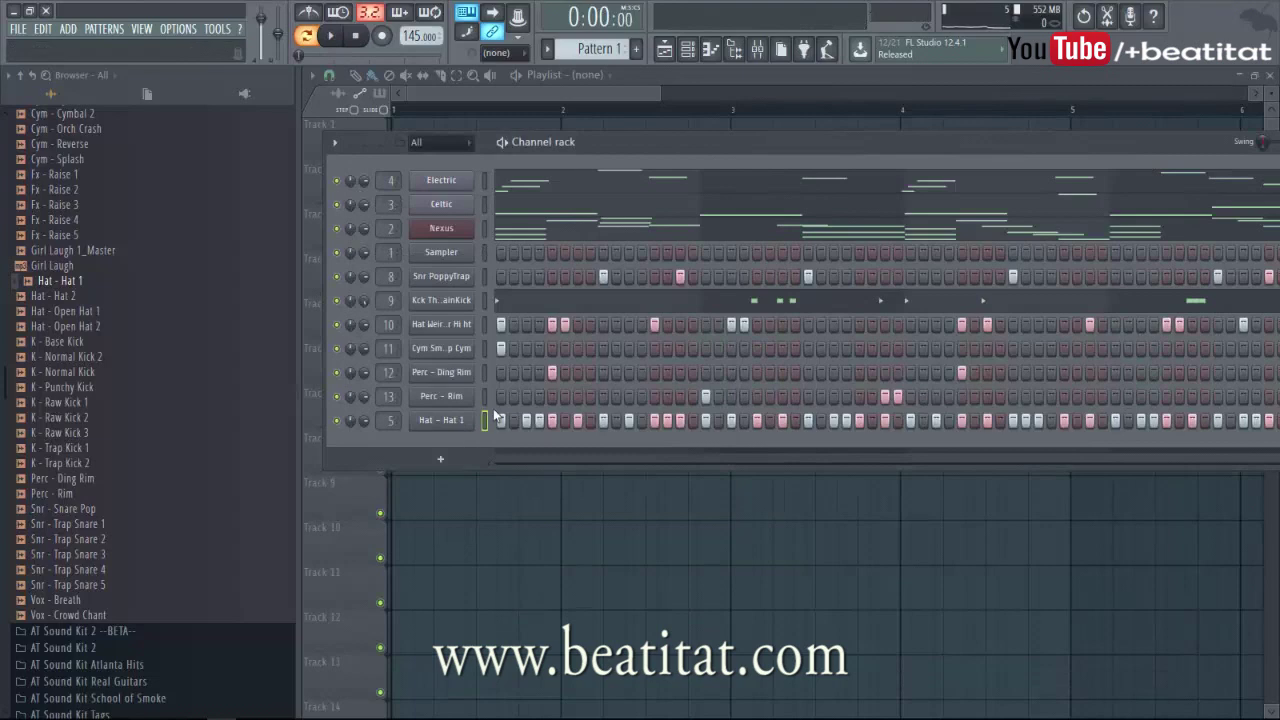
- Move the channel rack so the whole pattern is in view and play the pattern briefly to check the hats
left_click_drag(694, 136, 610, 143)
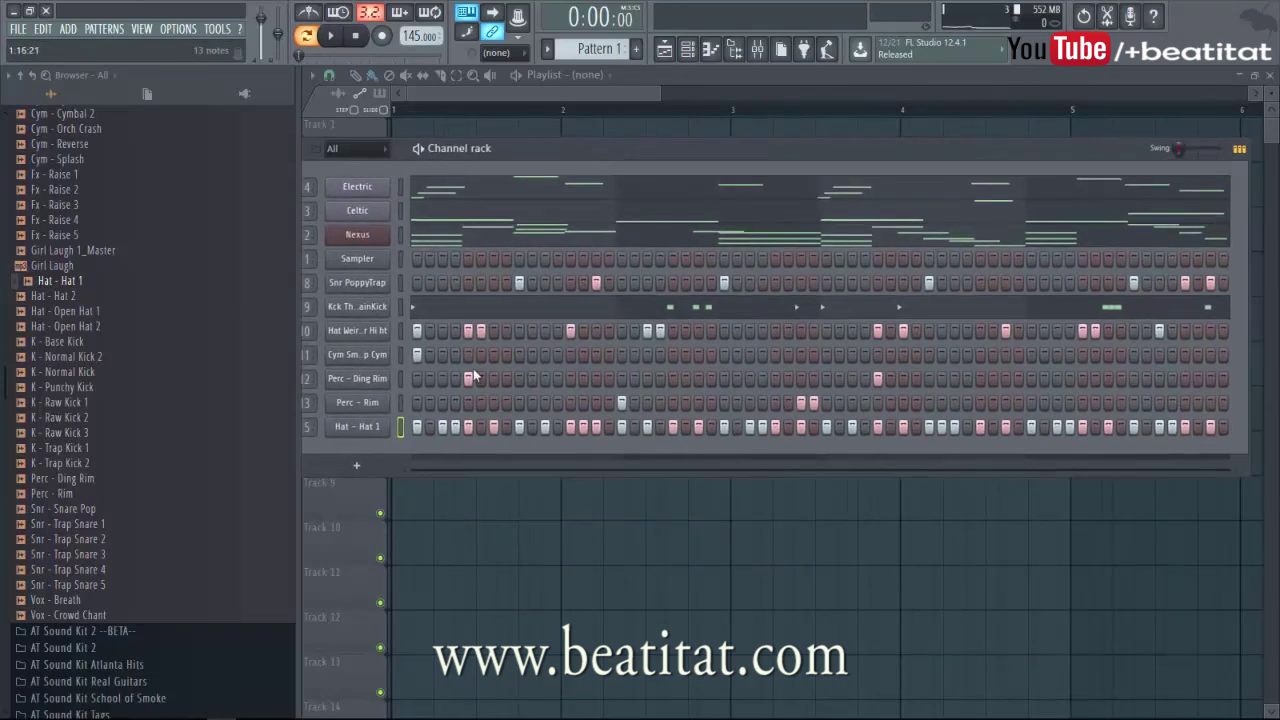
right_click(367, 432)
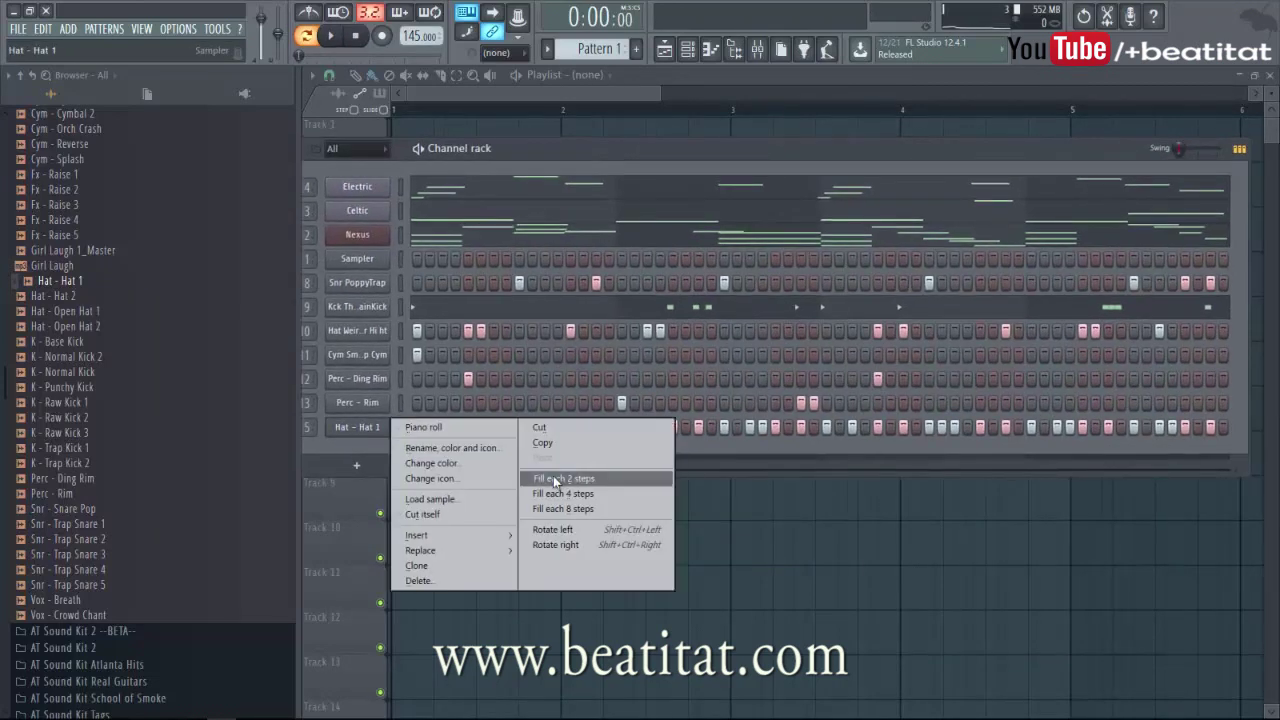
left_click(352, 444)
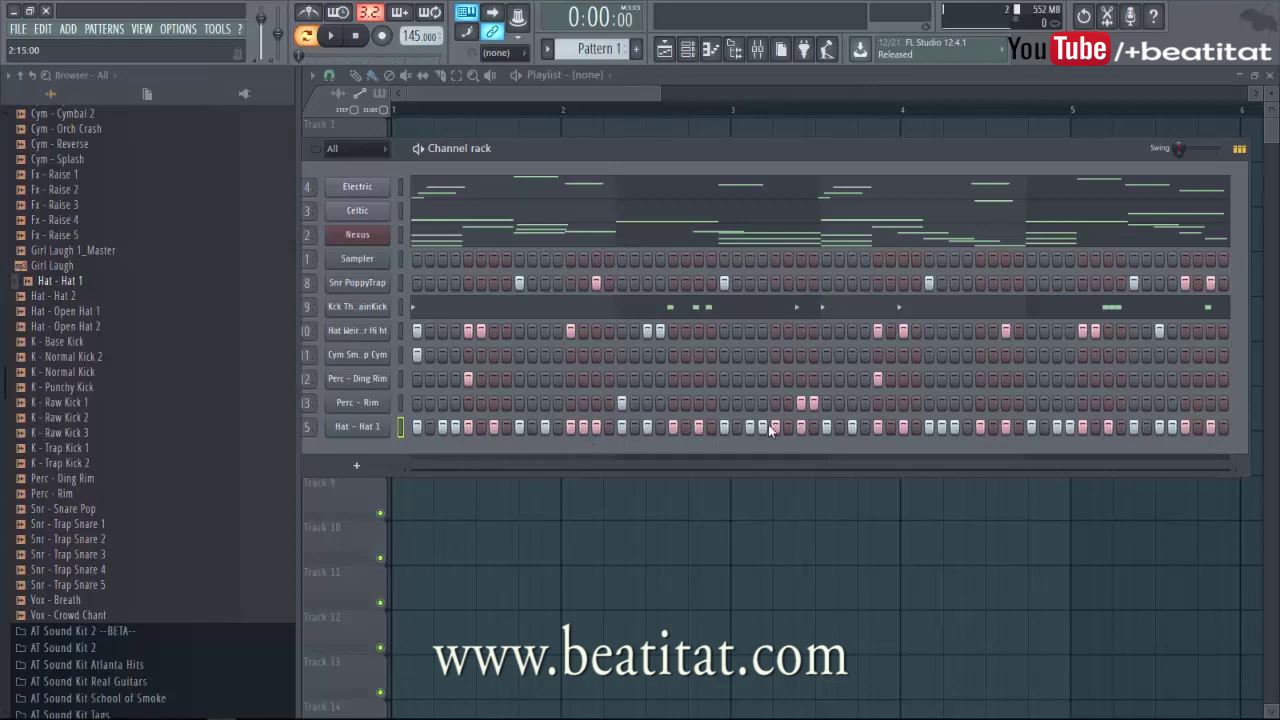
key("space")
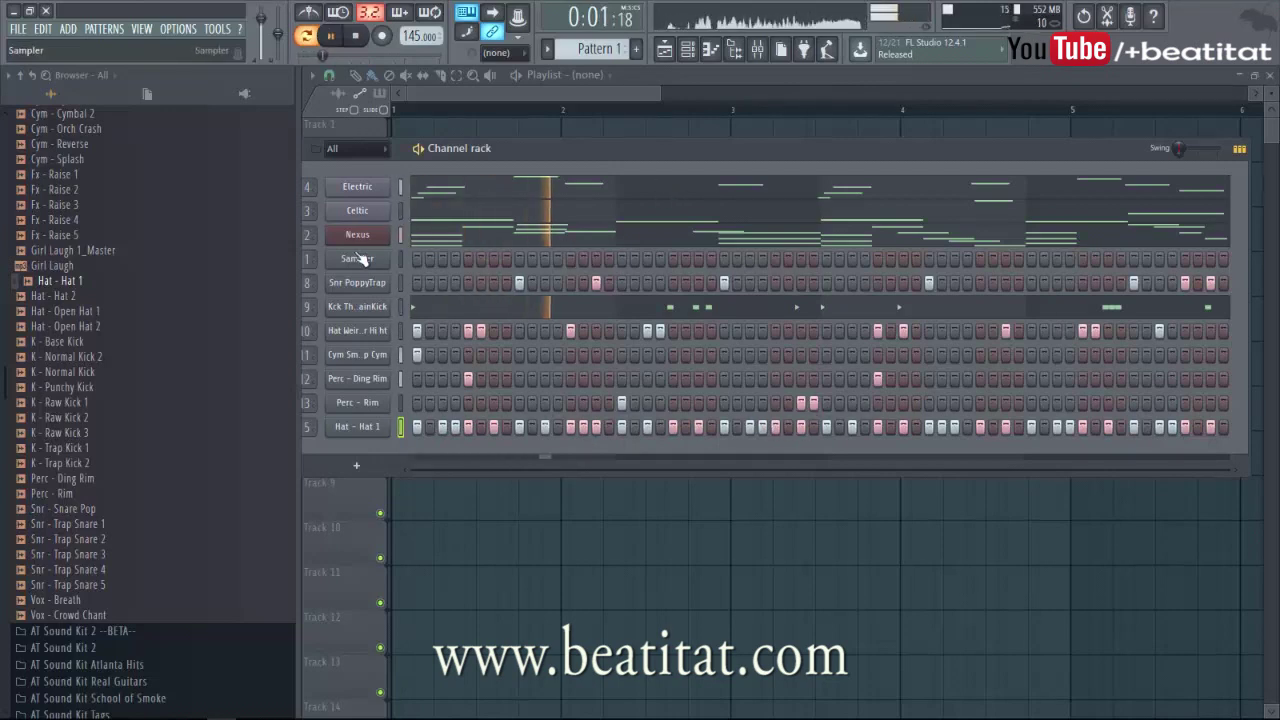
key("space")
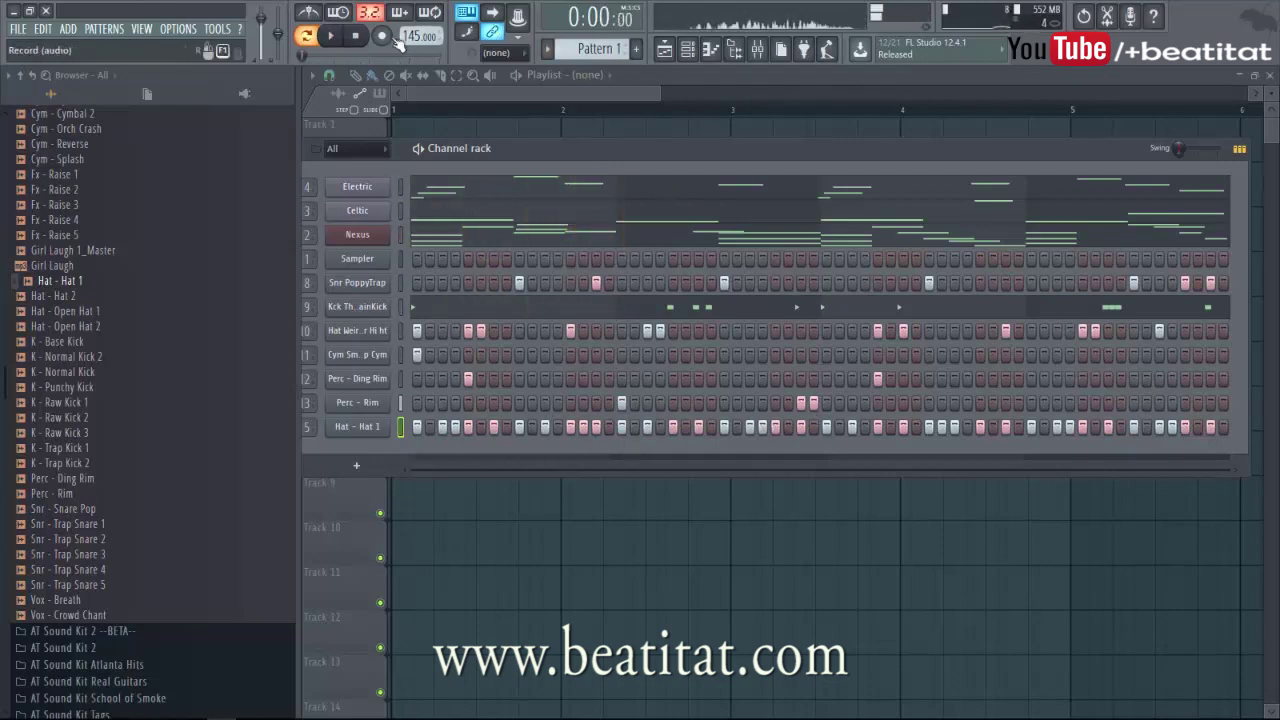
- Raise the band 1 high-pass frequency in the Hat - Hat 1 track's Fruity Parametric EQ 2 to about 1149 Hz
left_click(757, 50)
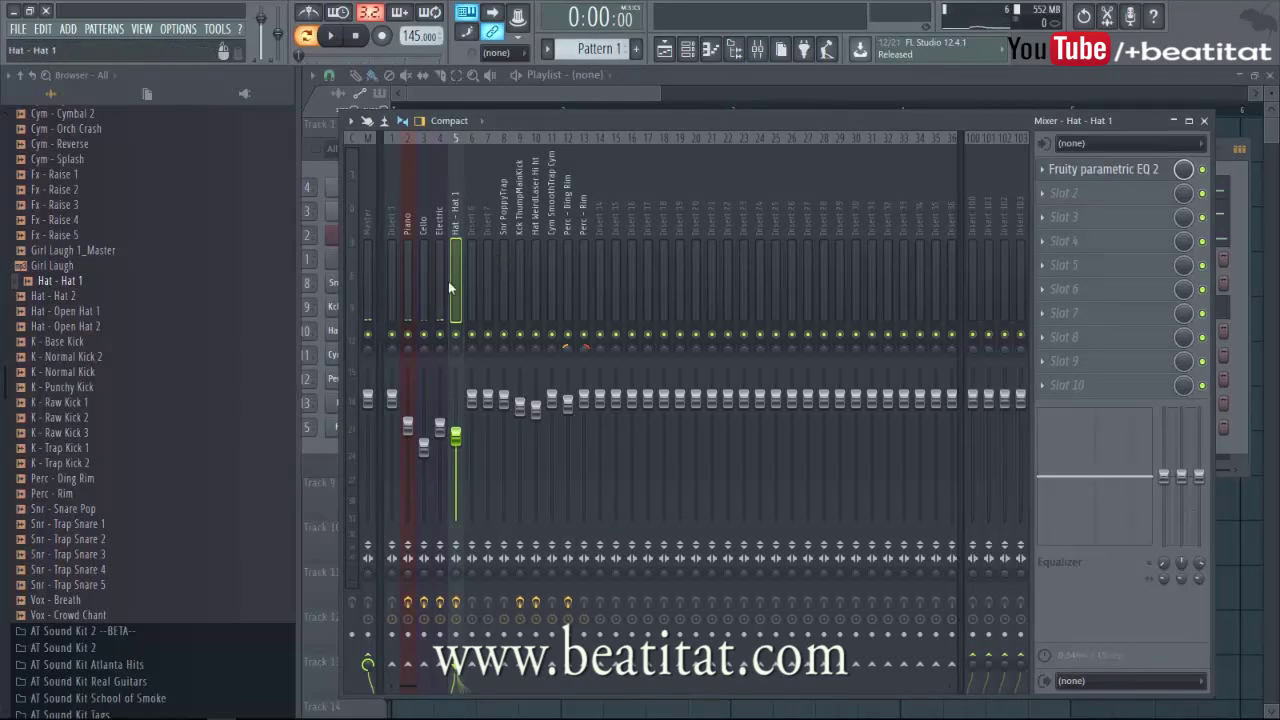
left_click(335, 437)
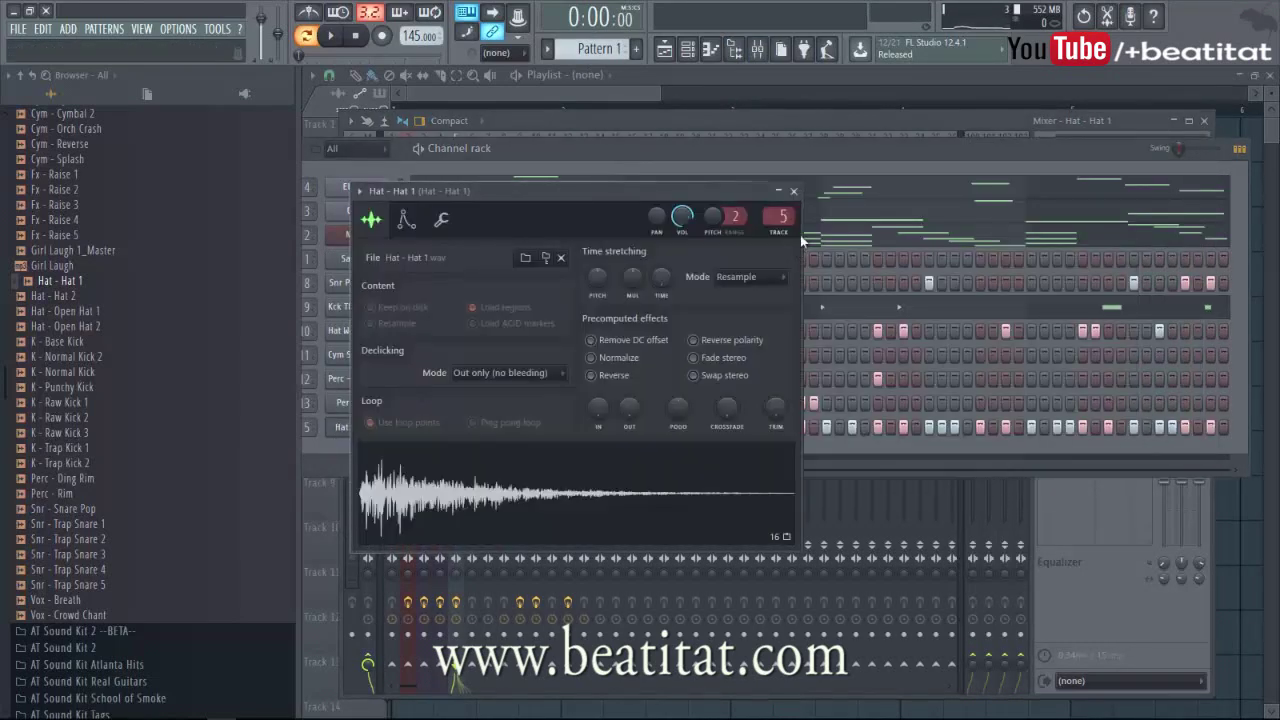
left_click(1091, 588)
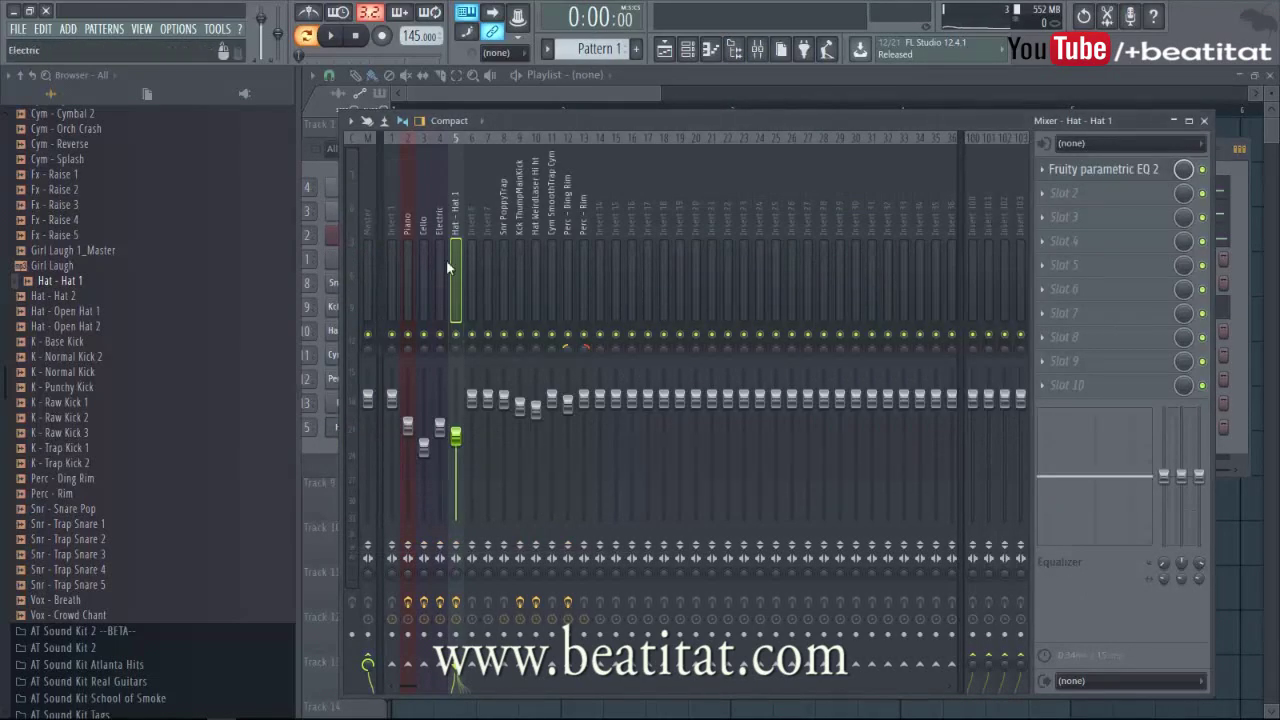
left_click(1130, 170)
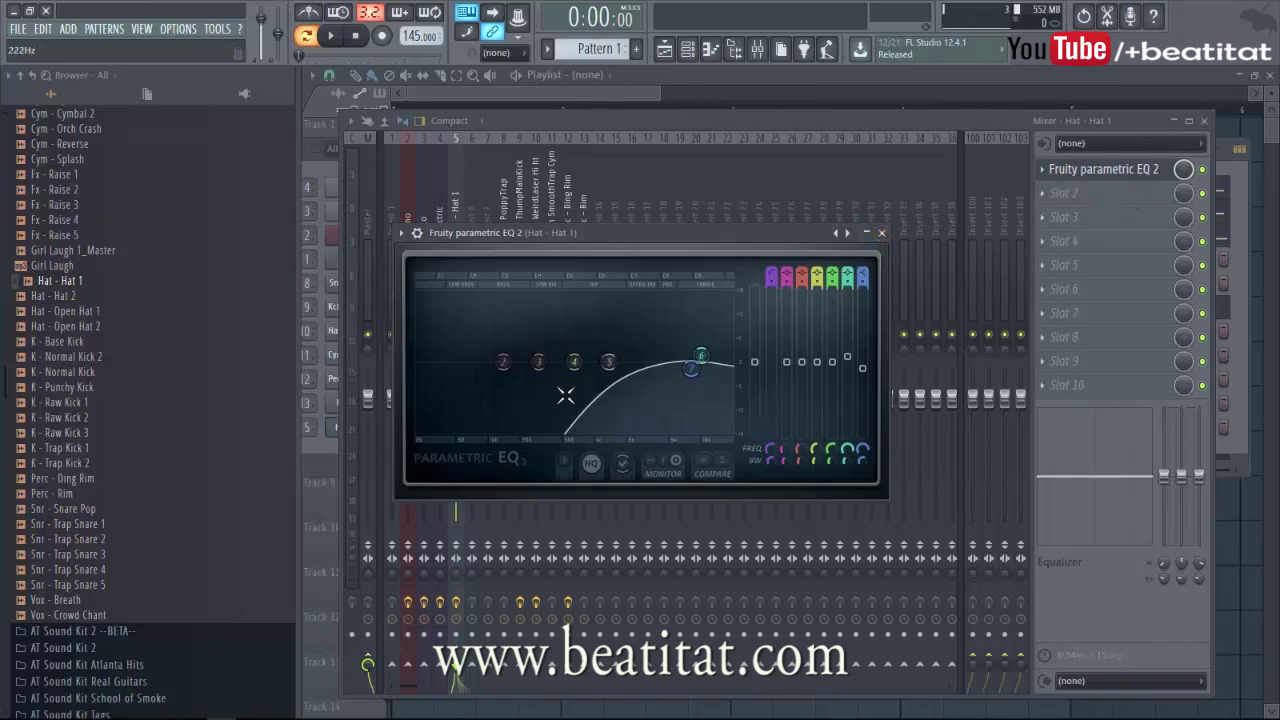
left_click_drag(772, 278, 779, 272)
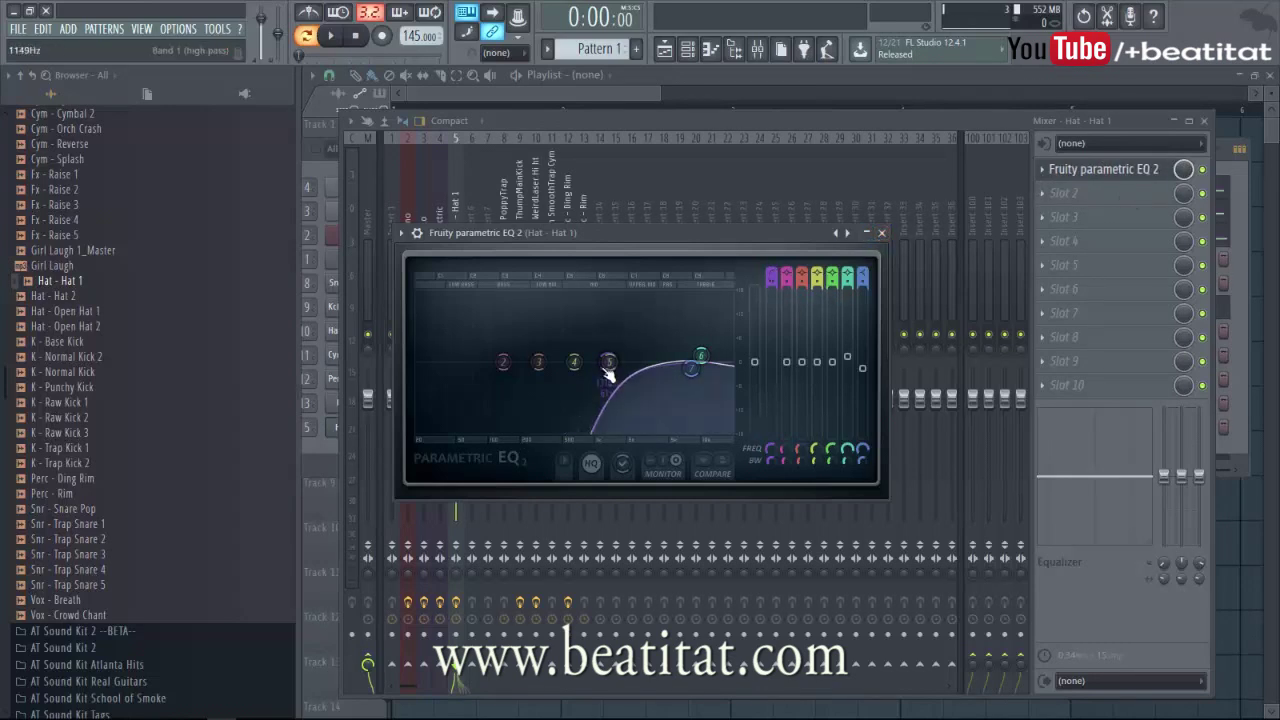
left_click(882, 233)
- Solo the Snr PoppyTrap track, add Fruity Parametric EQ 2 to slot 1 with band 1 as a high-pass, and start playback
left_click(505, 258)
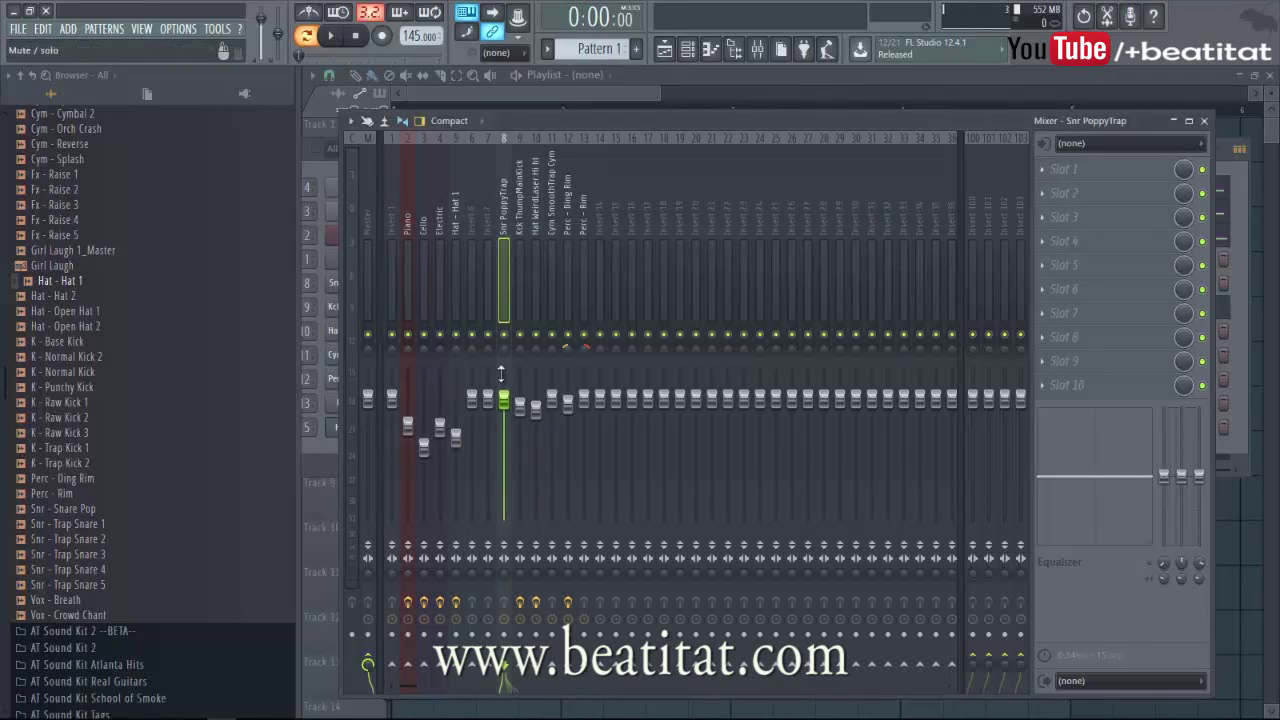
right_click(504, 343)
left_click(1080, 169)
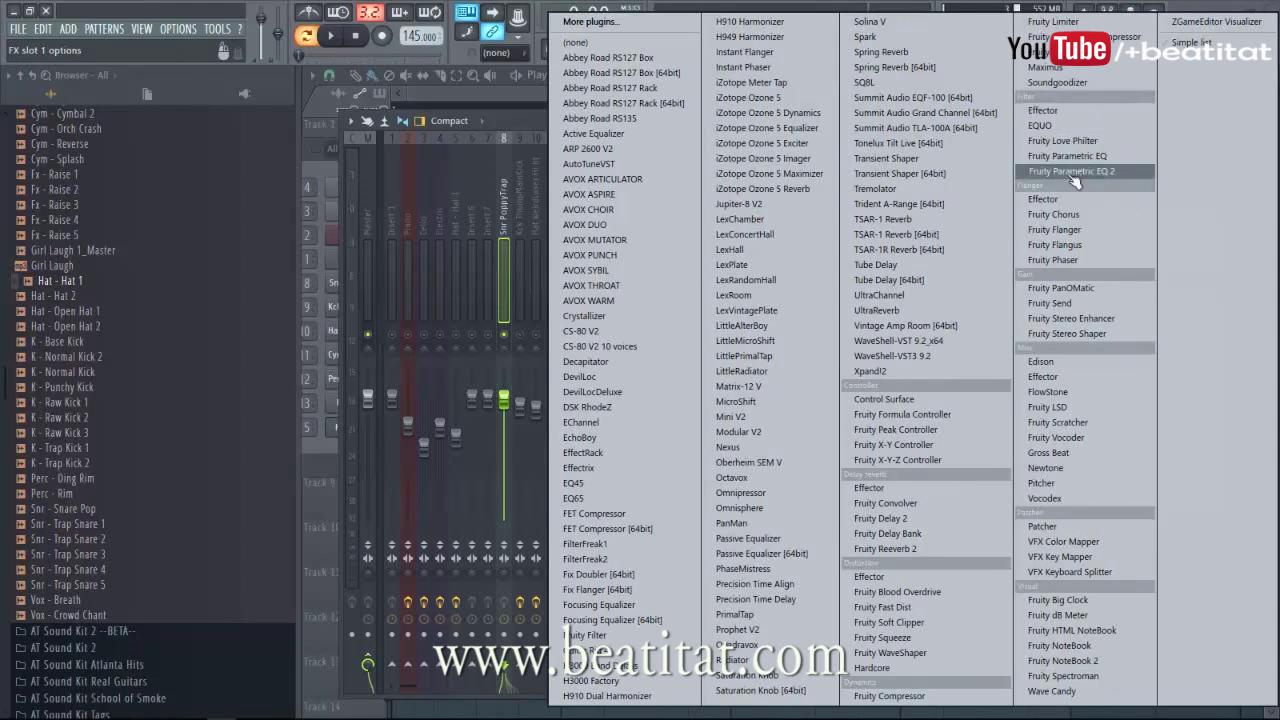
left_click(1073, 172)
key("space")
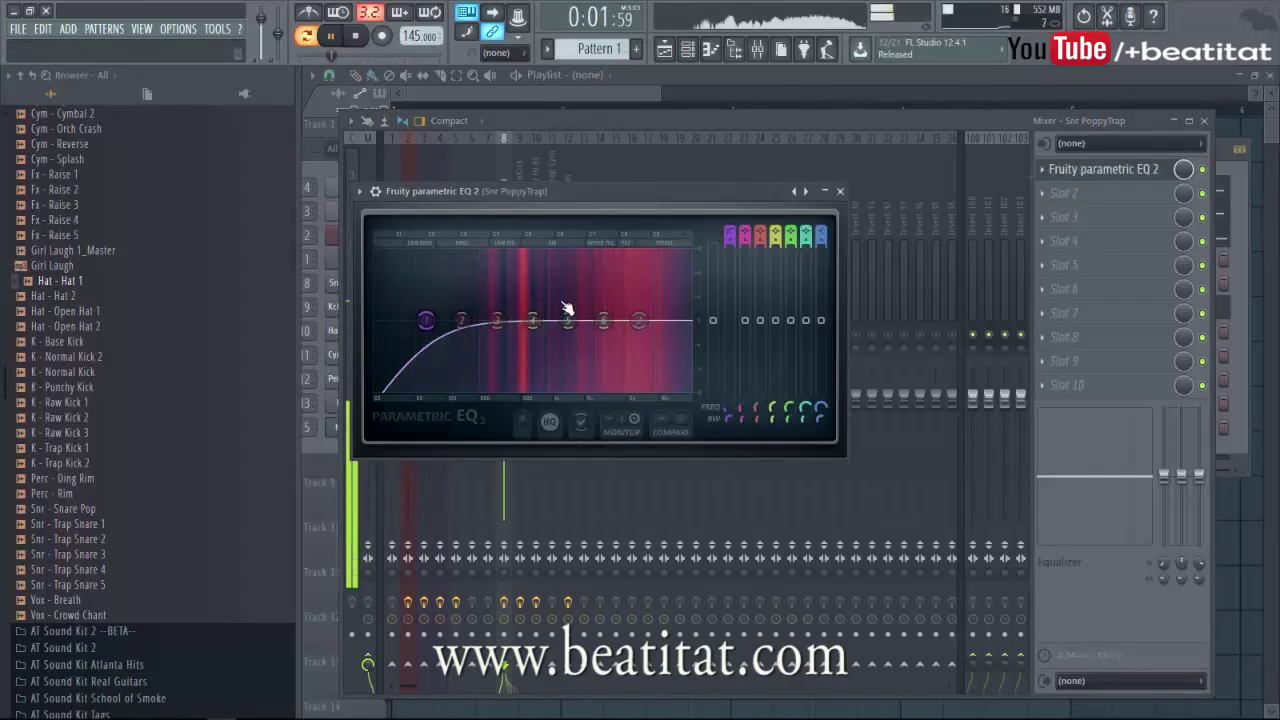
- Shape the snare's EQ by boosting bands 3, 4 and 6, cutting band 5 slightly and raising the high-pass to about 121 Hz
left_click_drag(500, 321, 652, 313)
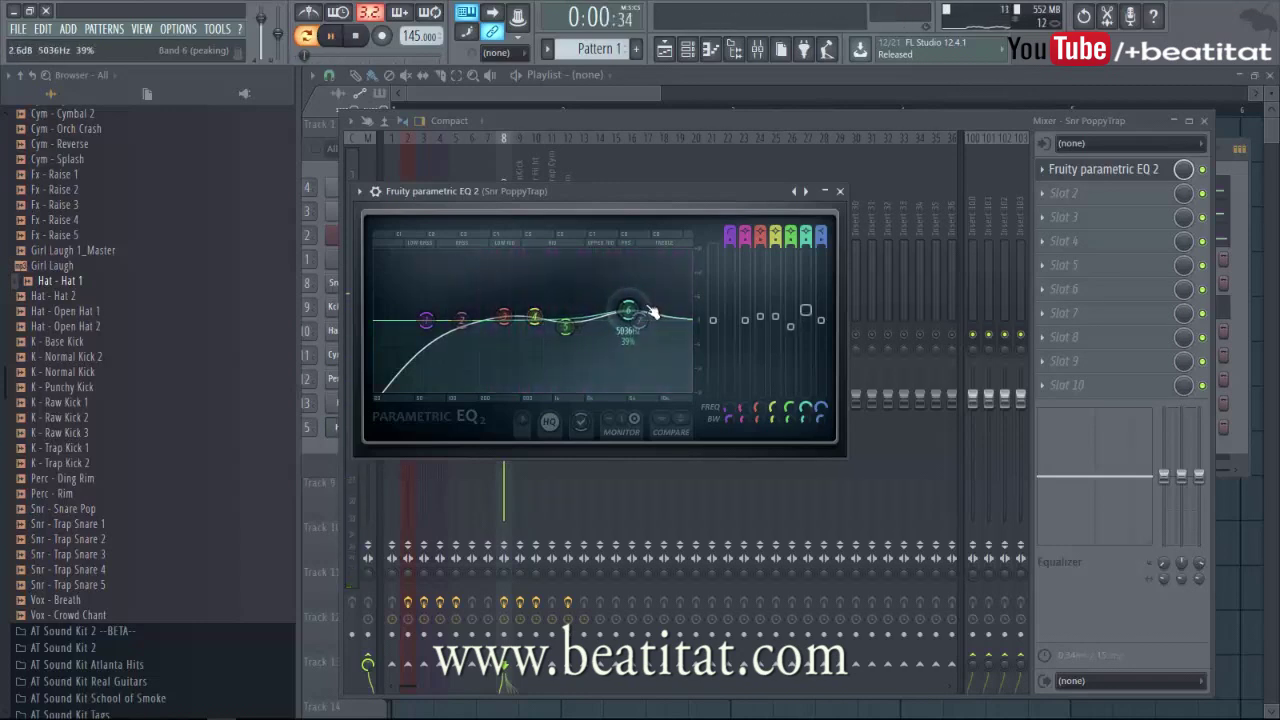
left_click_drag(730, 416, 741, 366)
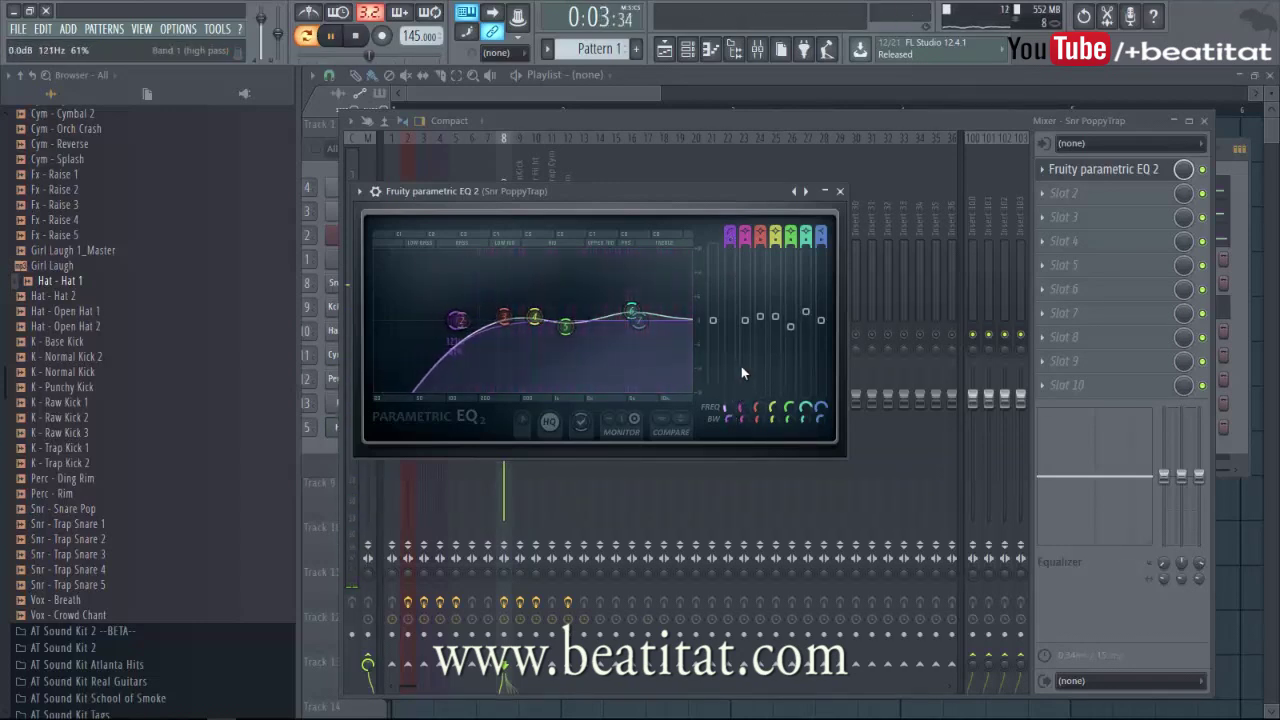
left_click(840, 191)
key("space")
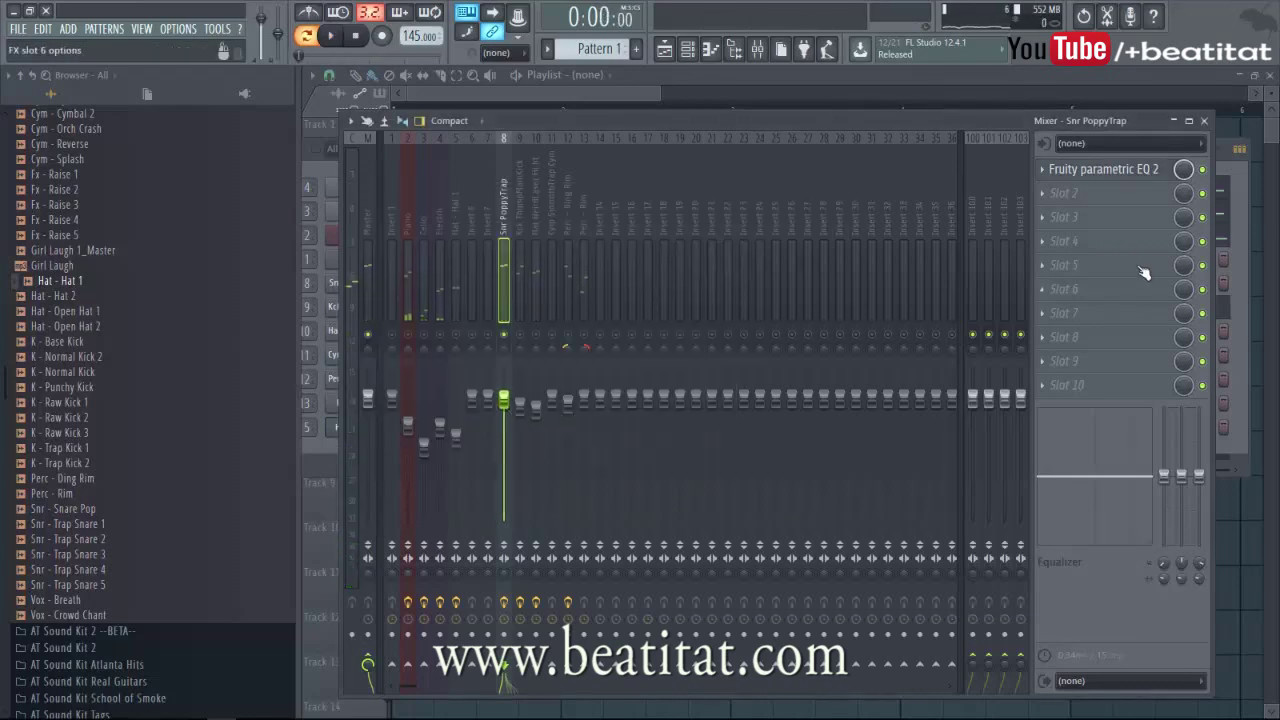
- Add Fruity Reeverb 2 to slot 3 of the Snr PoppyTrap track
left_click(1090, 217)
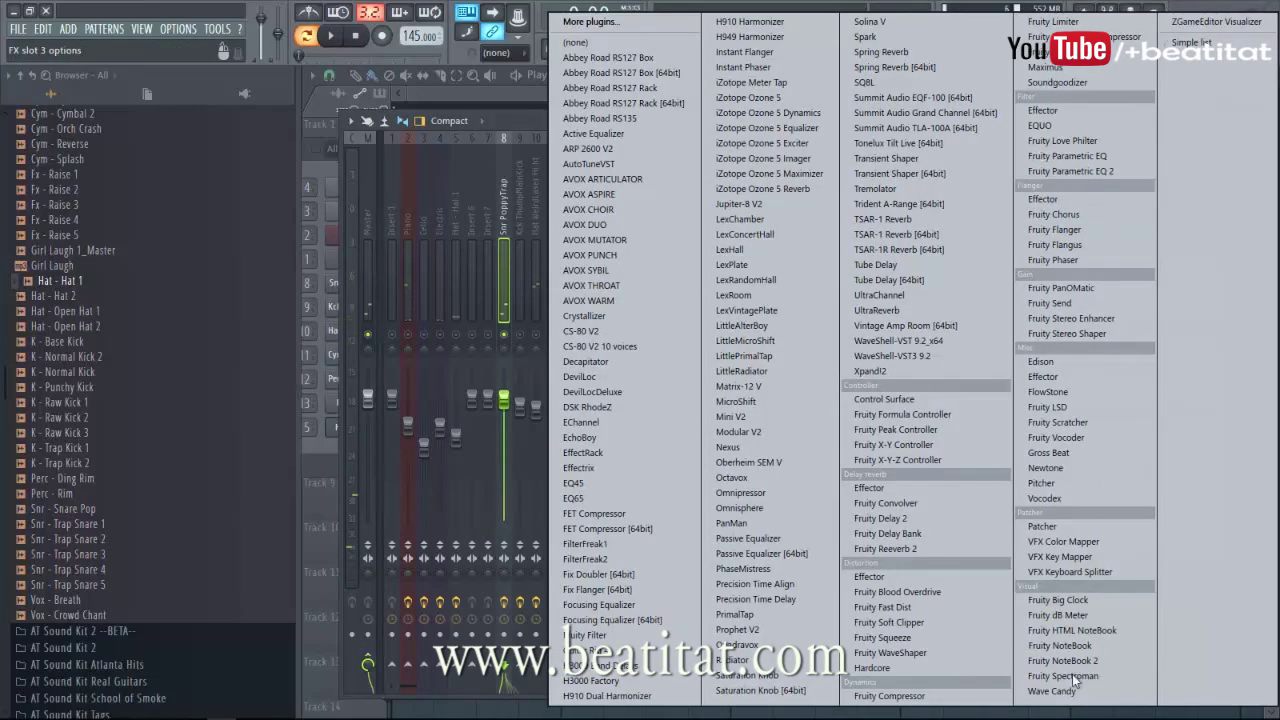
left_click(972, 550)
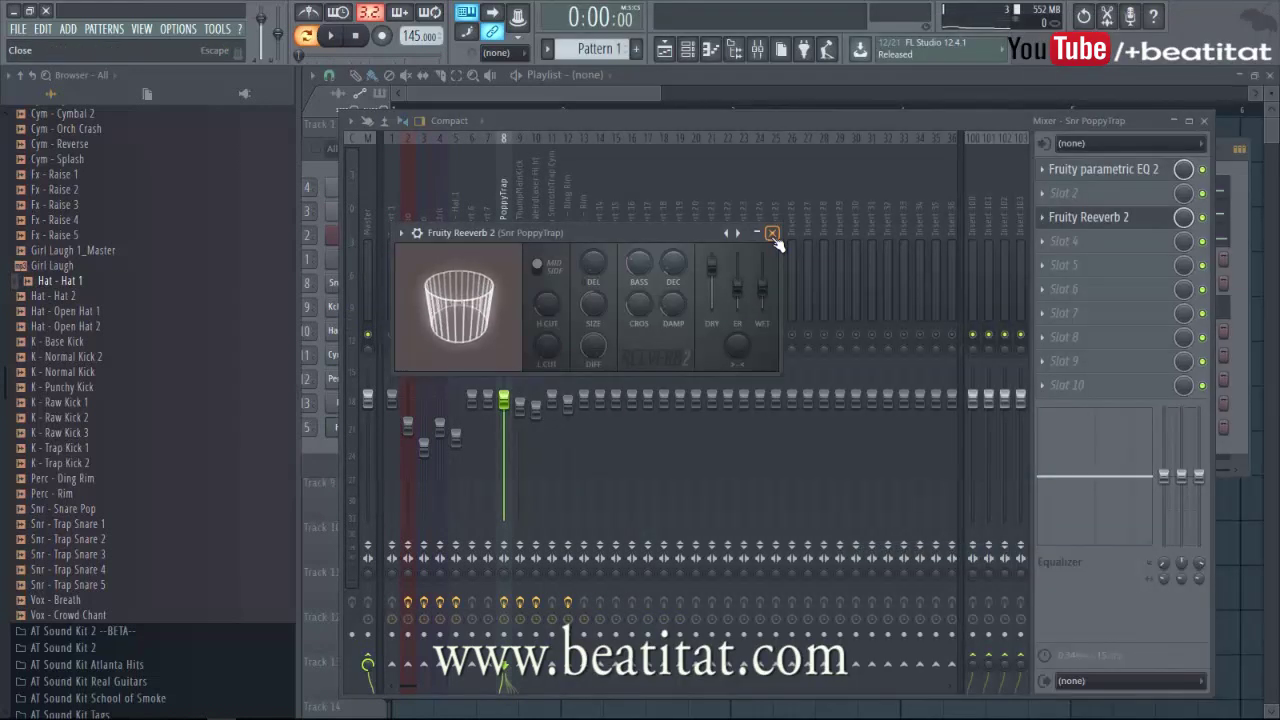
- Lower the snare's Fruity Reeverb 2 mix level to about 37% during playback and unsolo the snare track
left_click(772, 234)
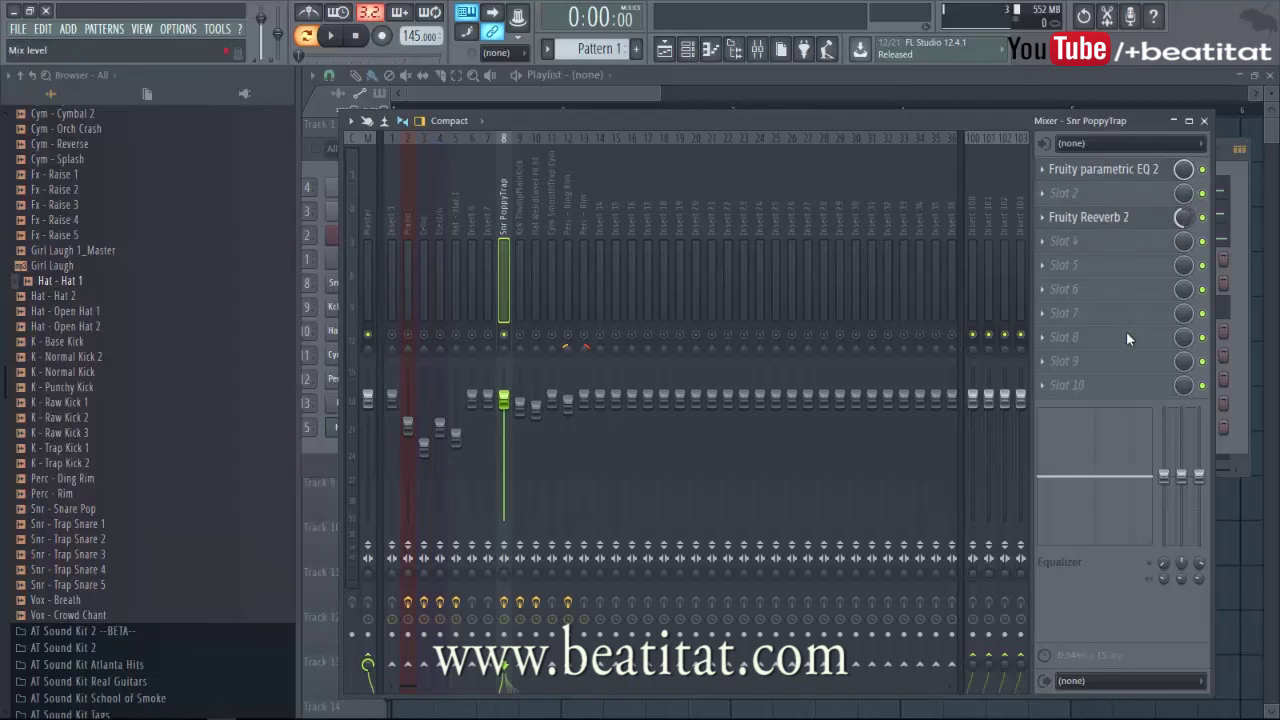
key("space")
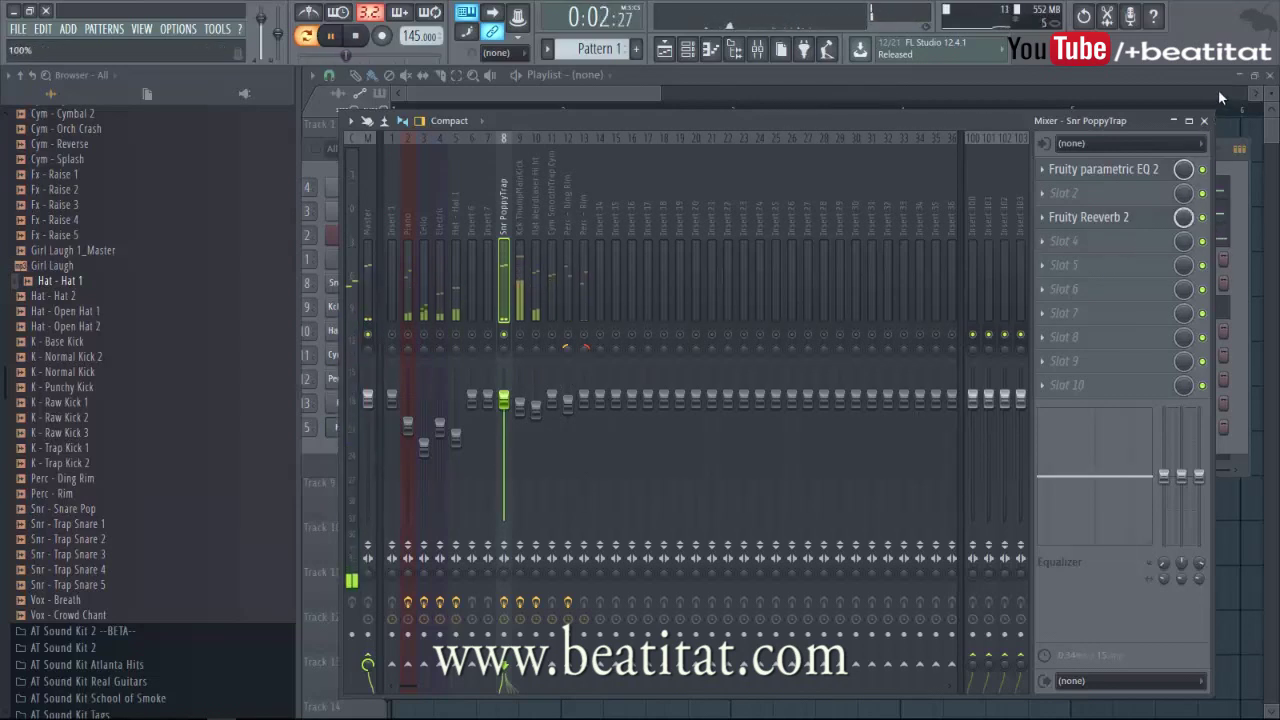
left_click_drag(1183, 217, 1187, 243)
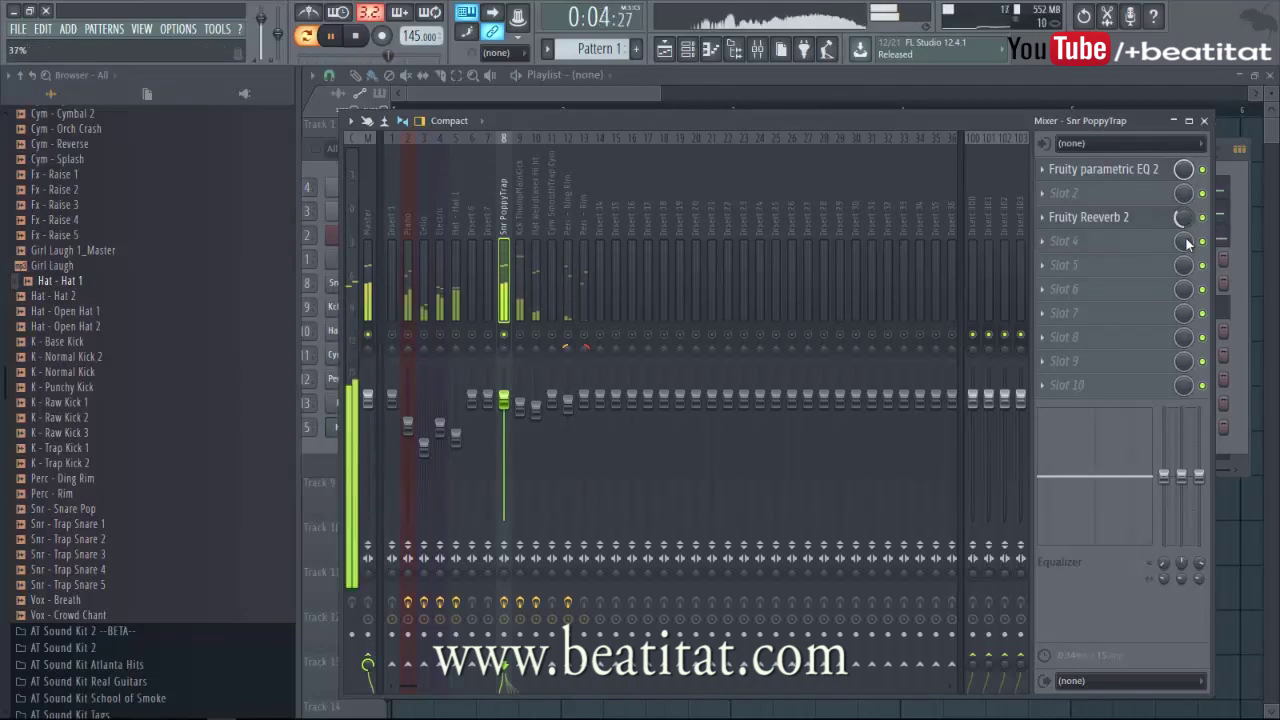
right_click(506, 335)
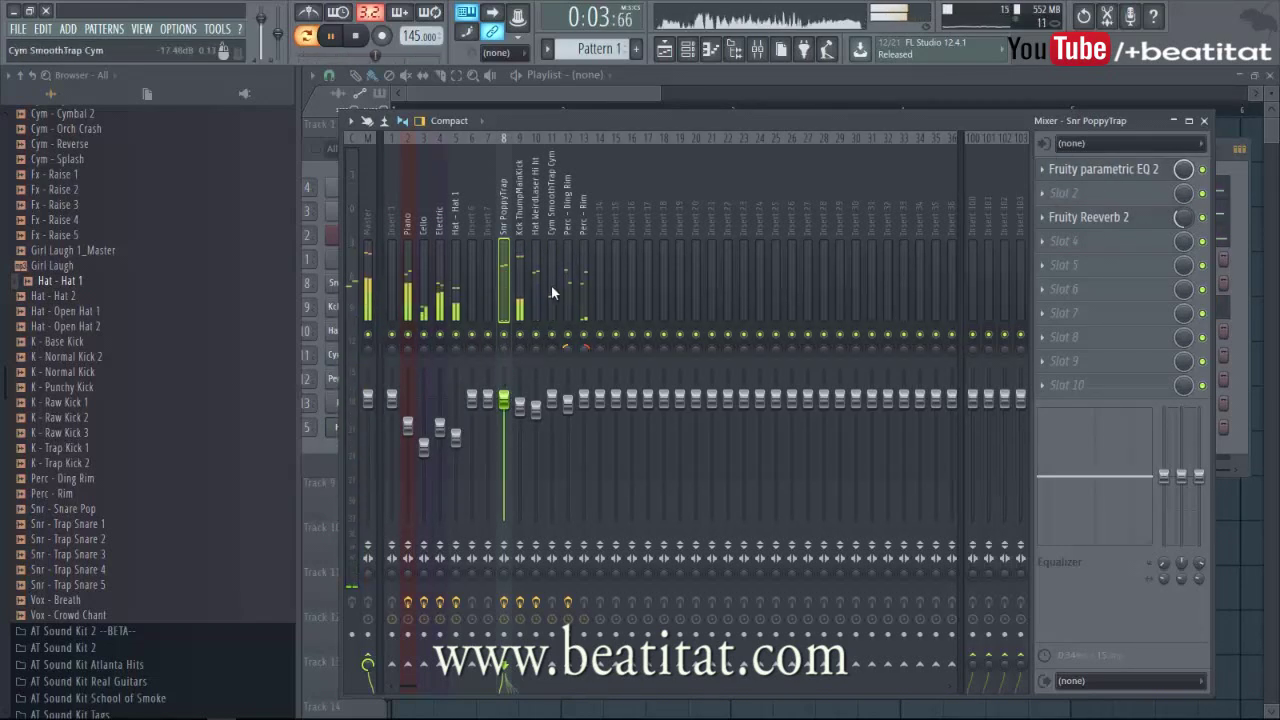
- Balance the melody levels by setting the Electric track to about -9.5 dB and the Piano track to about -5.6 dB
left_click(440, 330)
left_click_drag(440, 428, 443, 466)
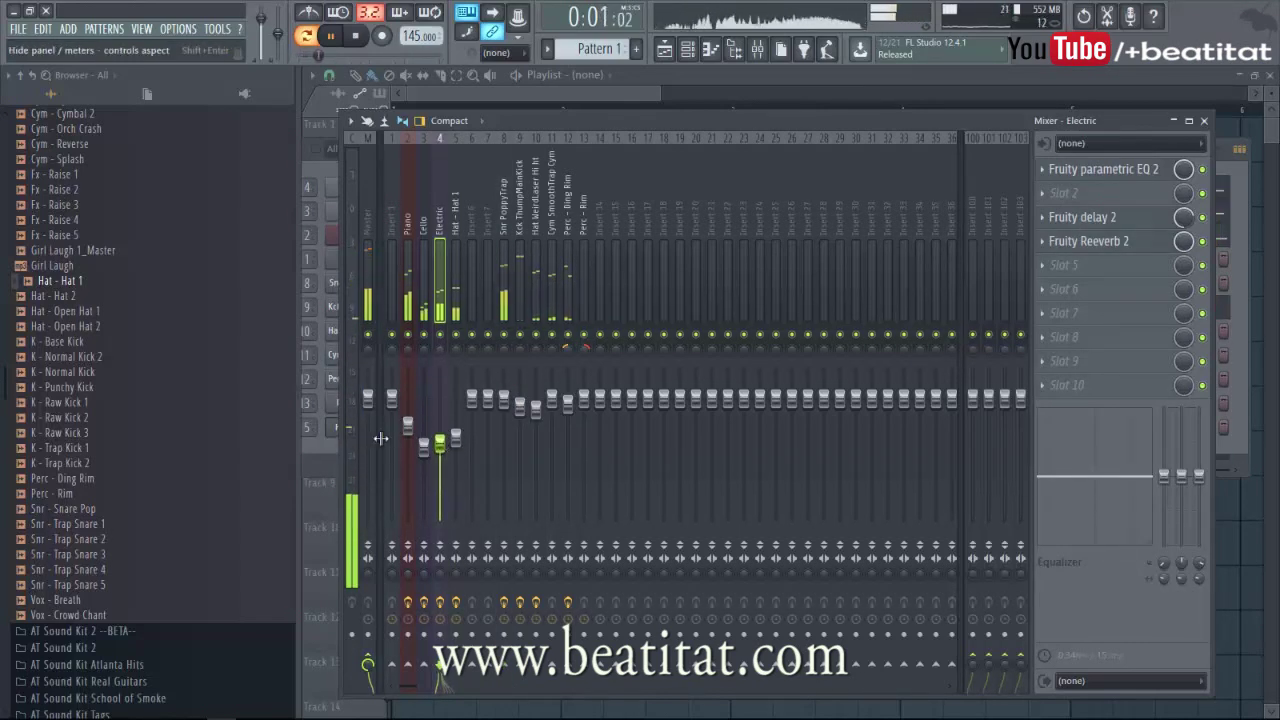
left_click(408, 426)
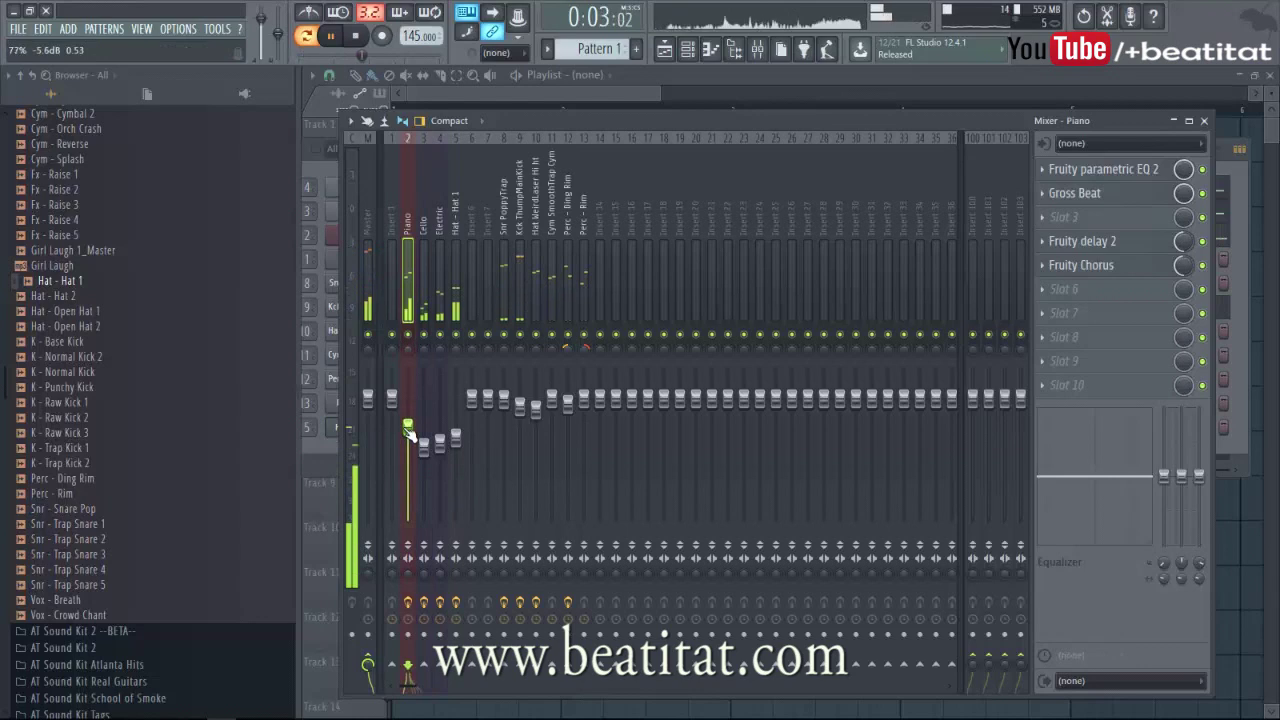
left_click(440, 443)
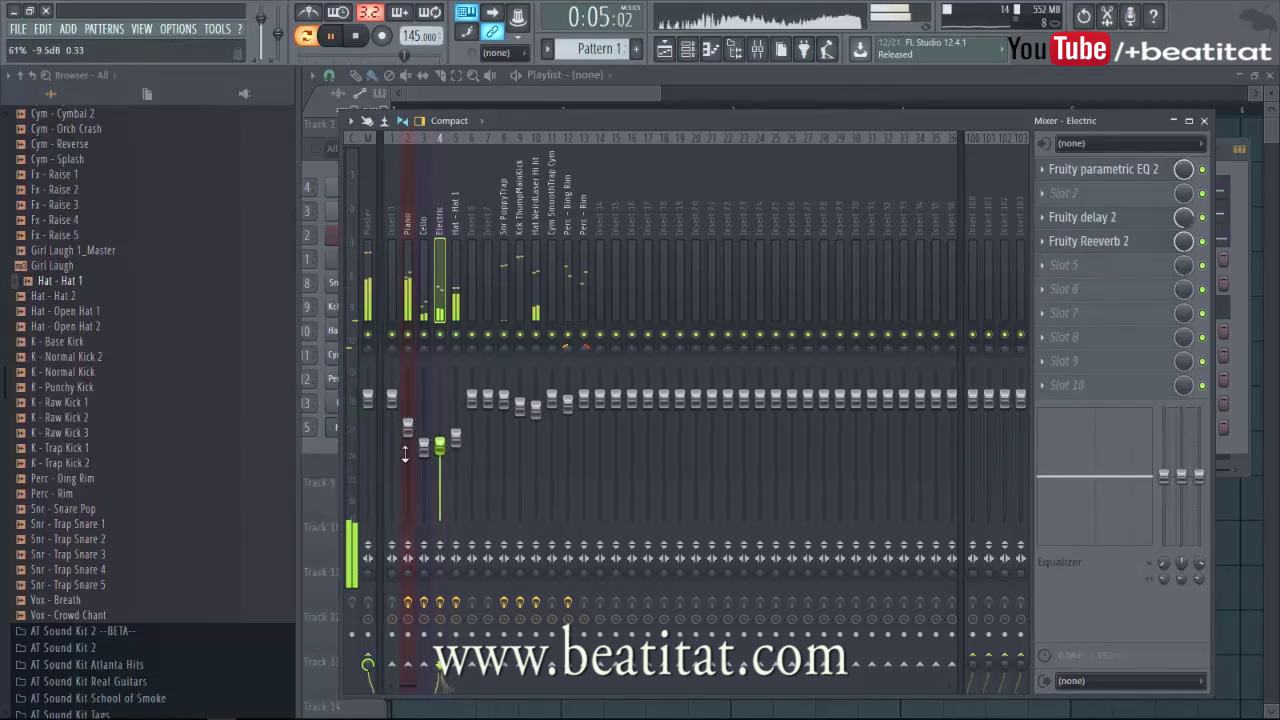
- Add the 808 Smooth (tuned C5) sample from AT Sound Kit School of Smoke's 808s folder as a new channel
key("F6")
left_click_drag(615, 145, 693, 136)
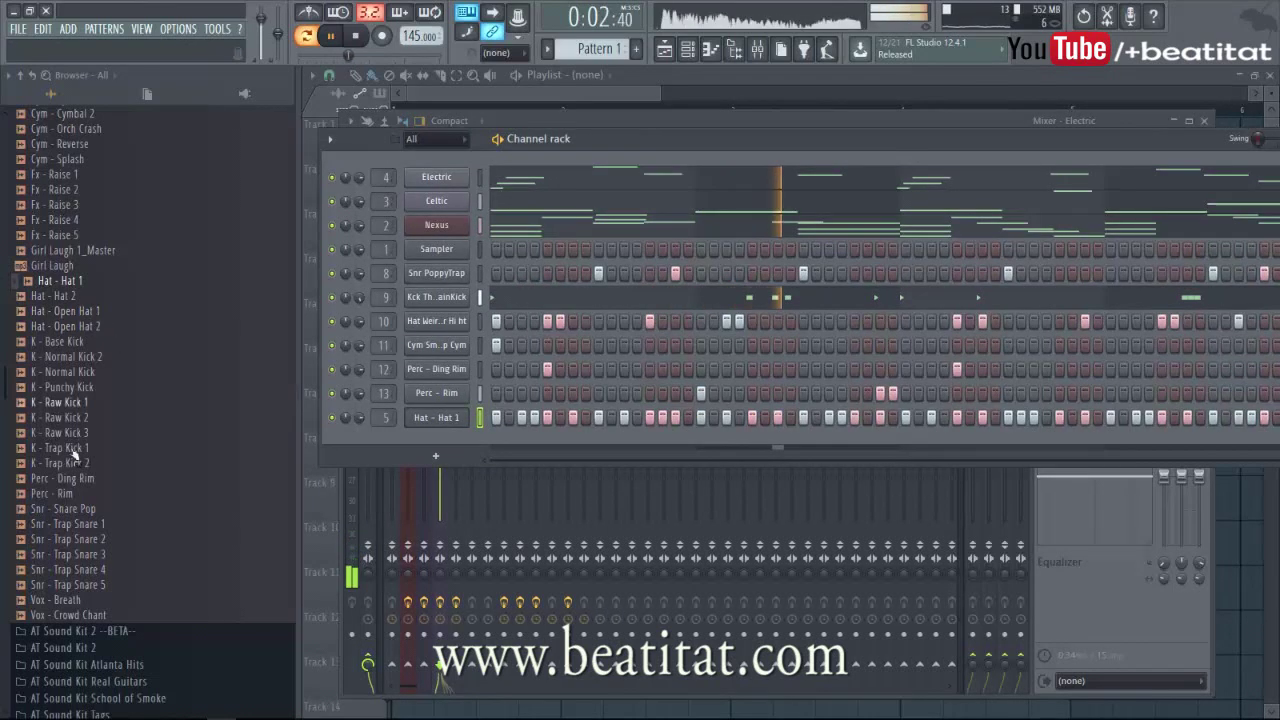
scroll(78, 462, "up", 3)
scroll(78, 468, "up", 7)
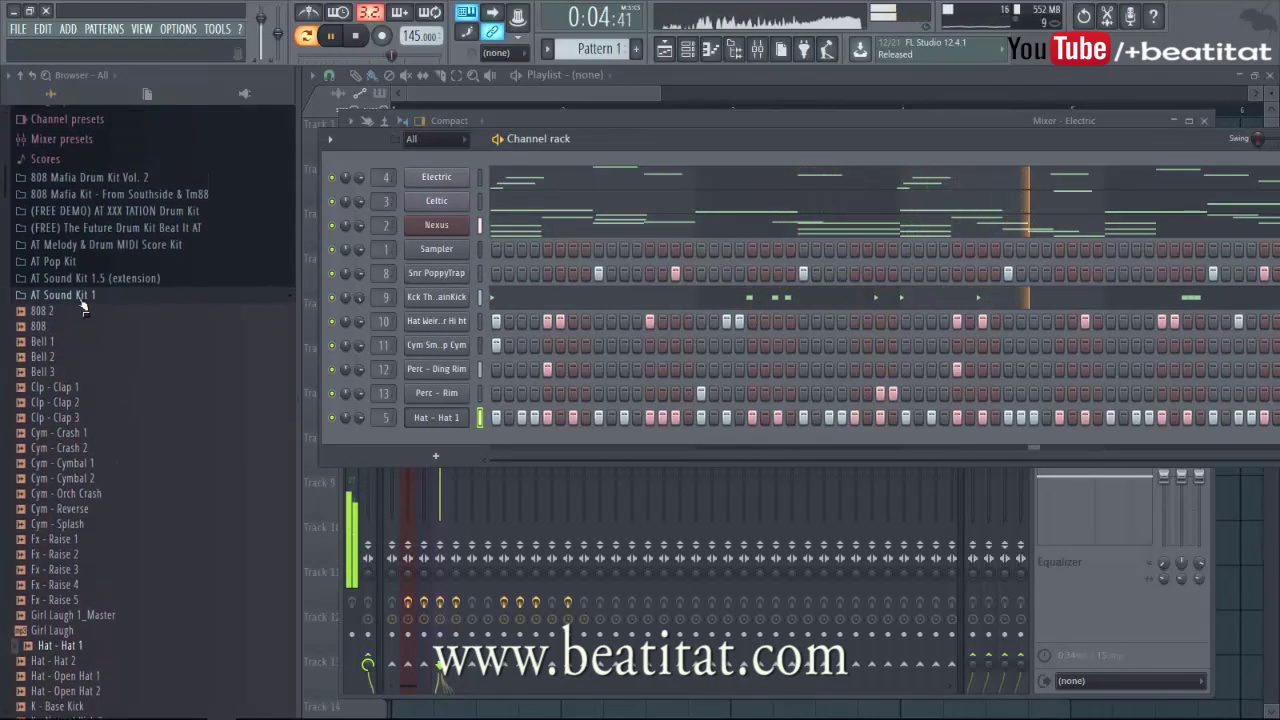
left_click(62, 312)
left_click(62, 295)
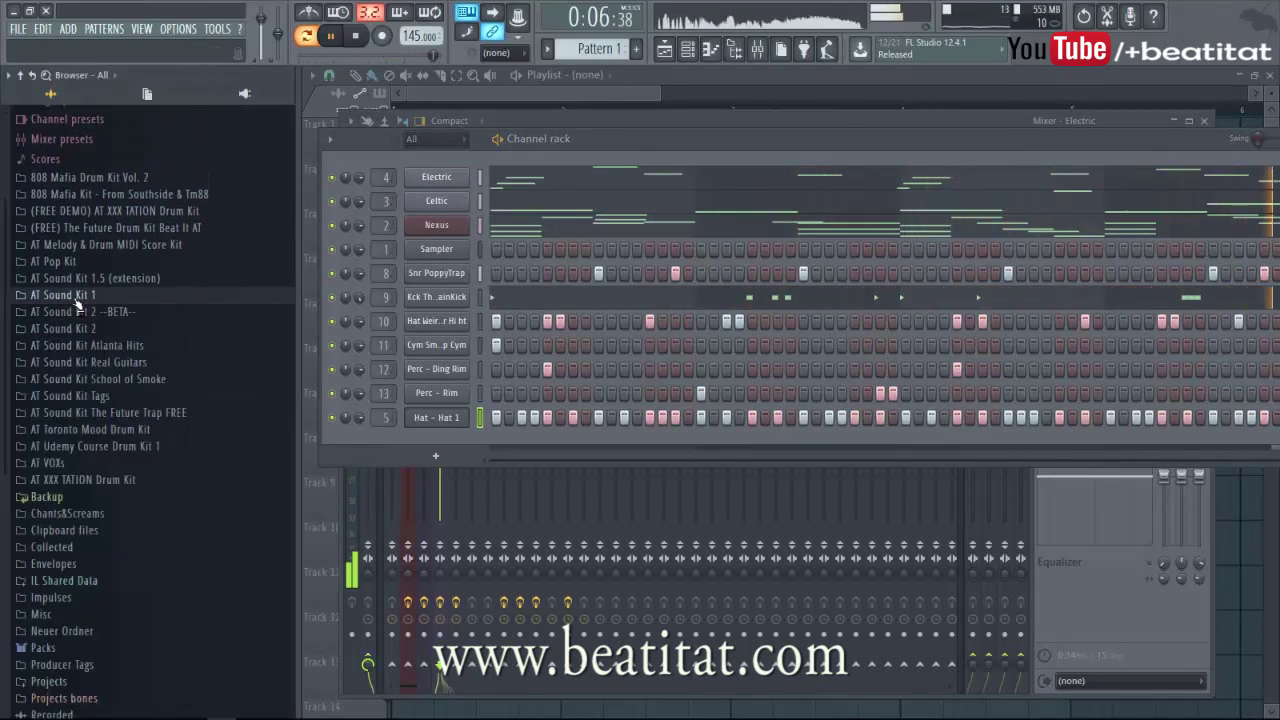
left_click(155, 380)
left_click(52, 395)
left_click_drag(95, 442, 430, 445)
- Set the 808 Smooth channel to cut itself, route it to mixer track 6, and stop playback
left_click(437, 441)
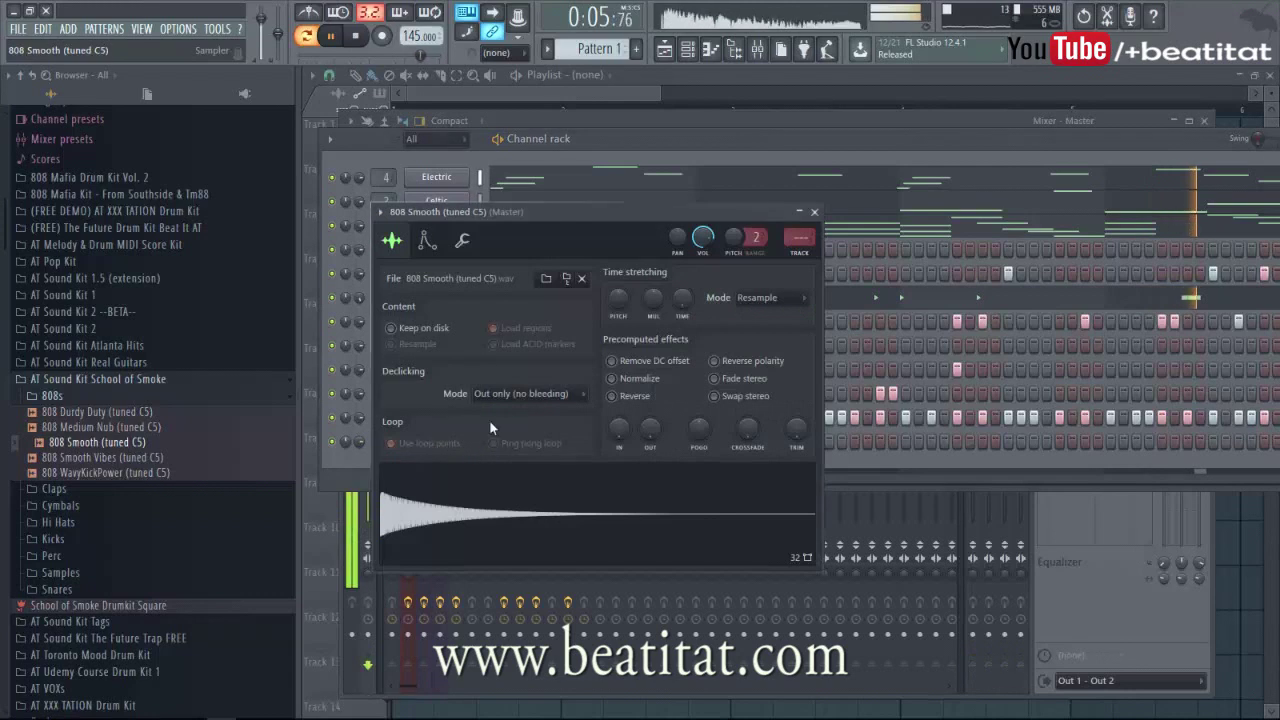
left_click(462, 240)
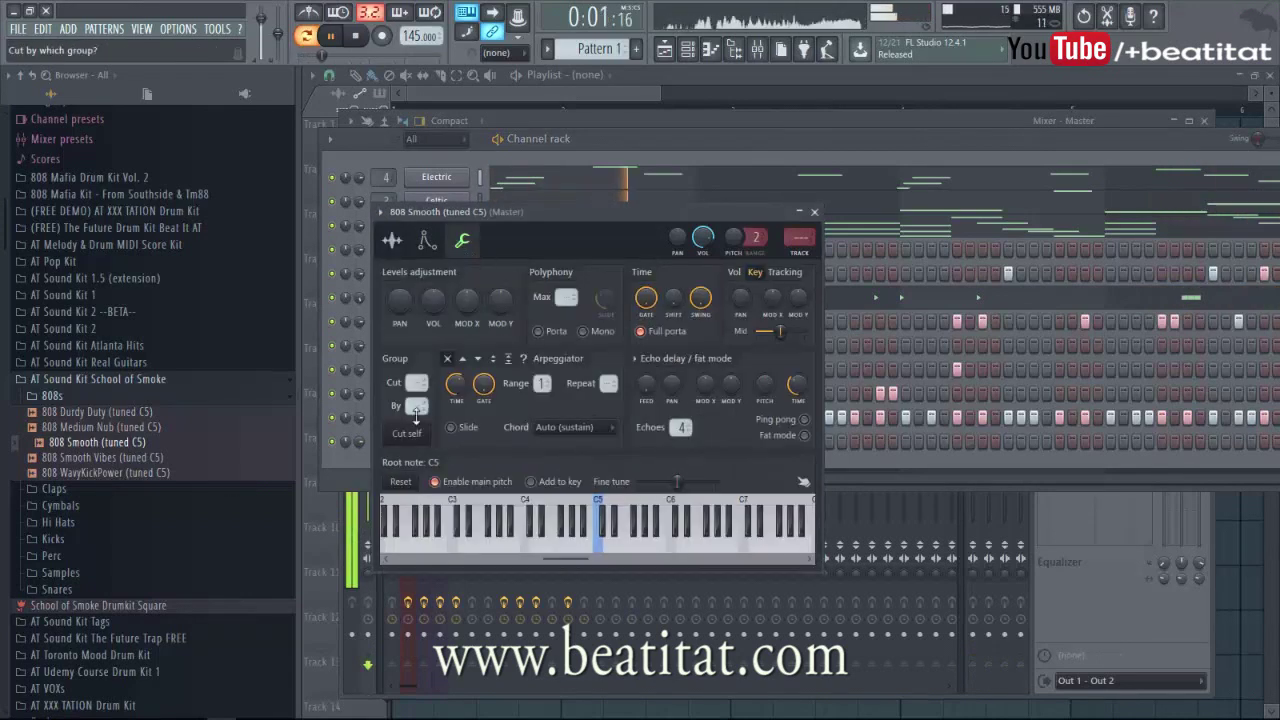
key("Escape")
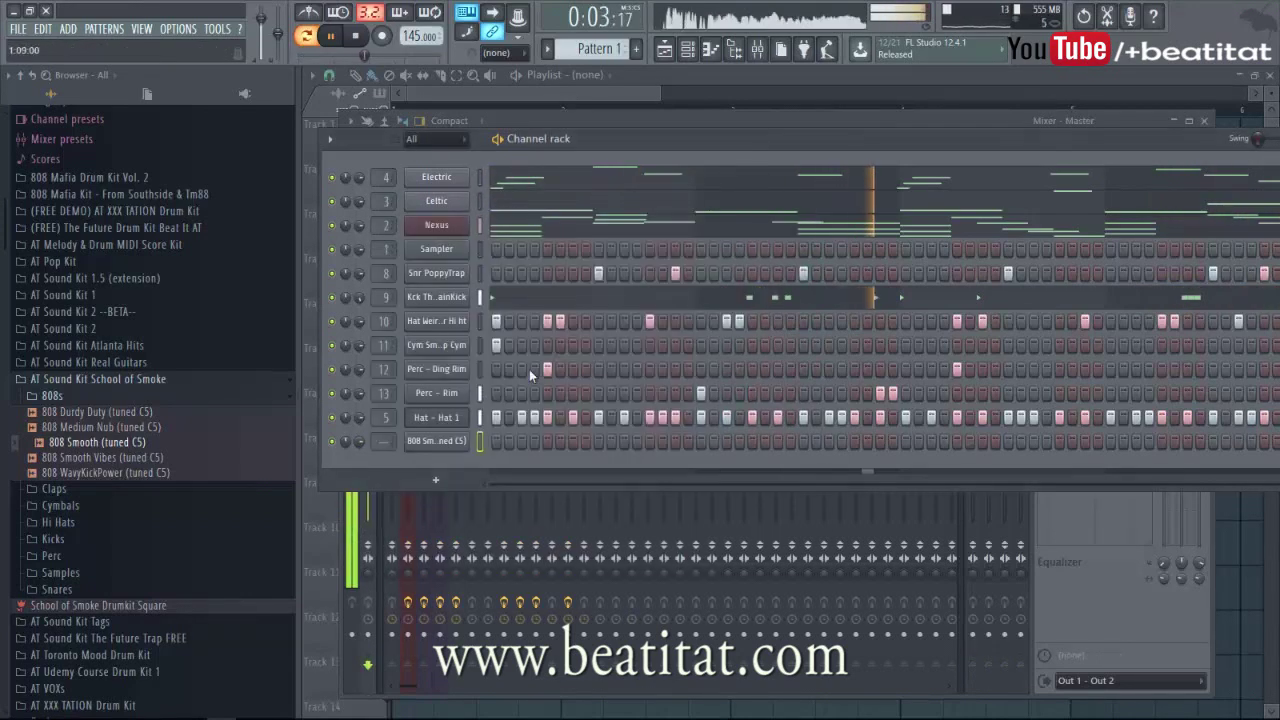
left_click(447, 443)
left_click(803, 256)
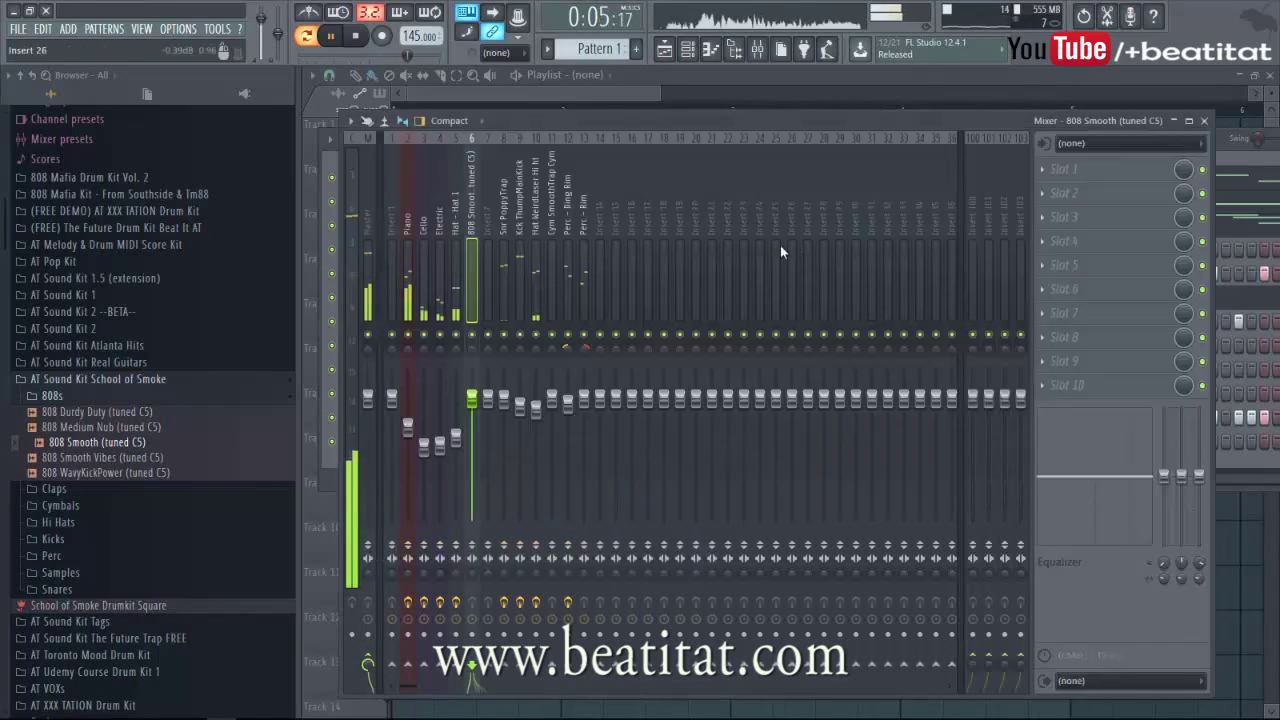
key("space")
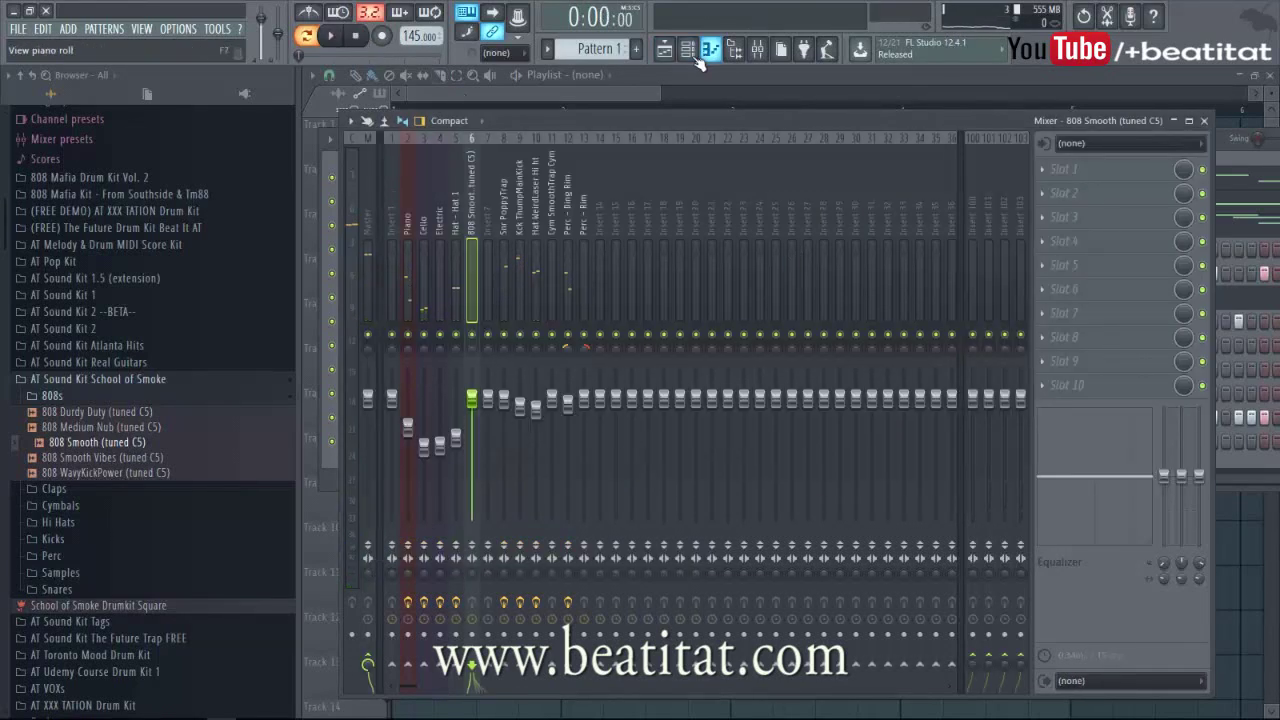
left_click(710, 49)
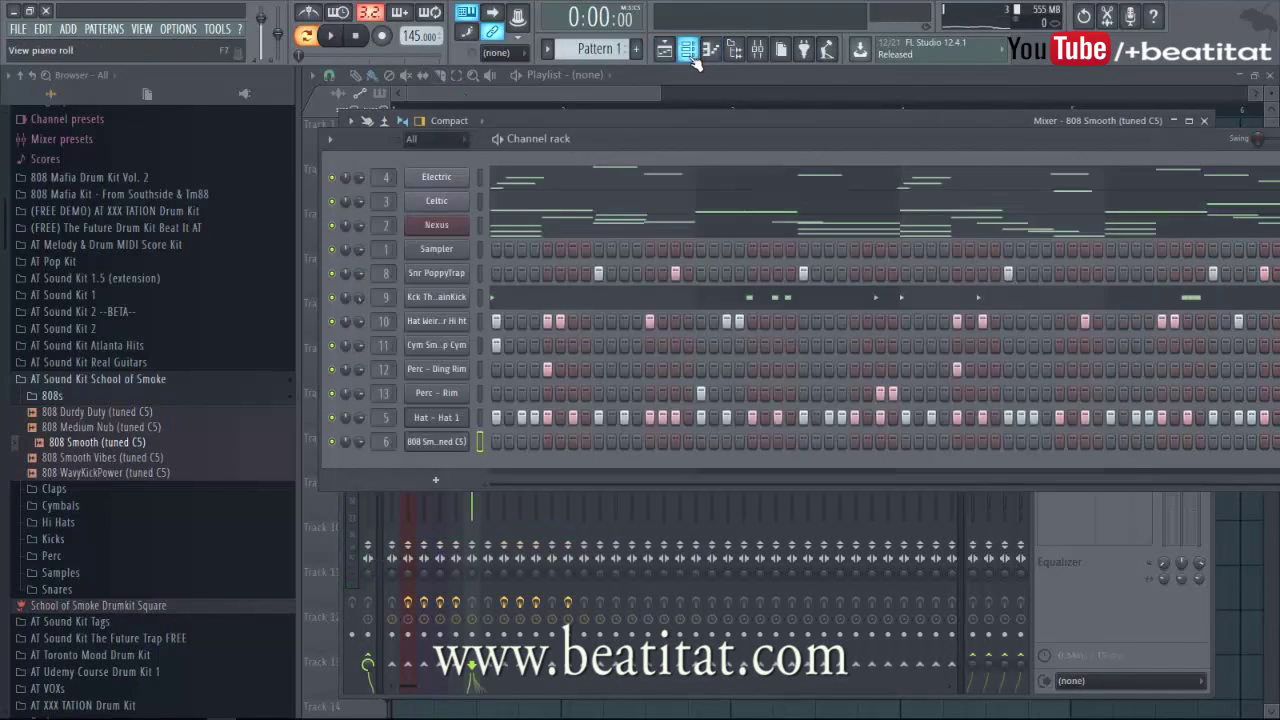
right_click(462, 250)
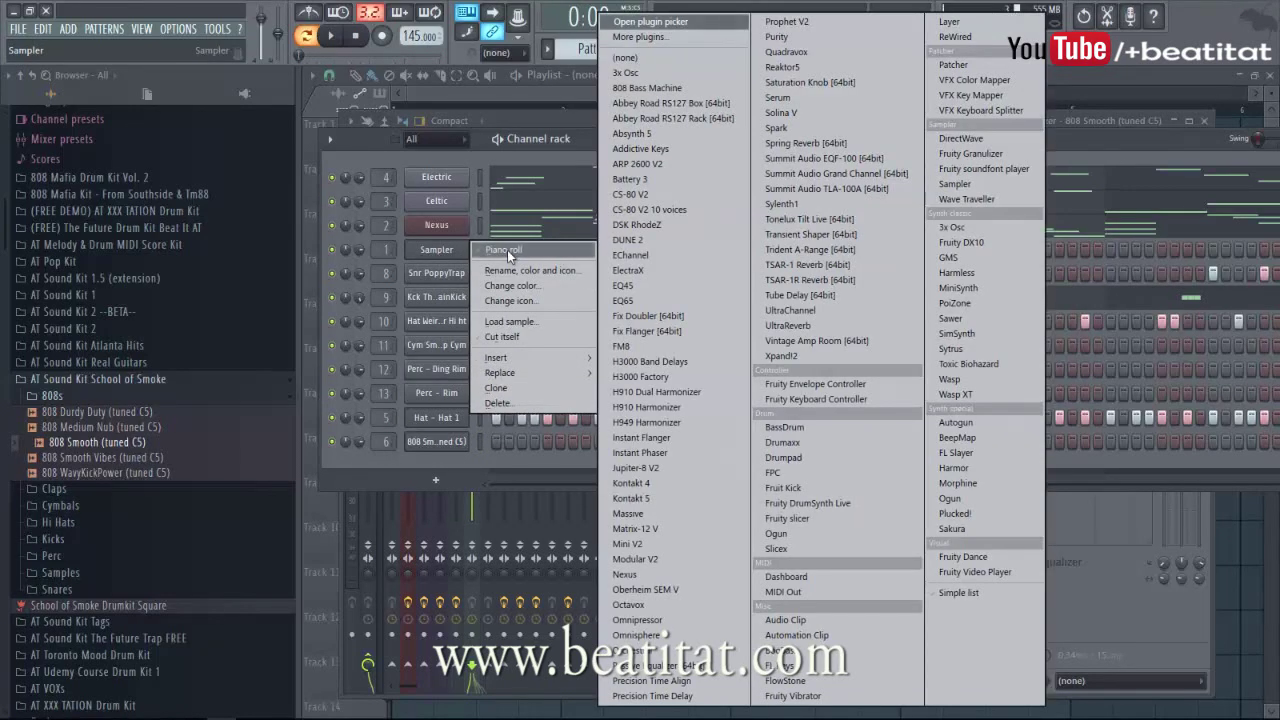
left_click(502, 249)
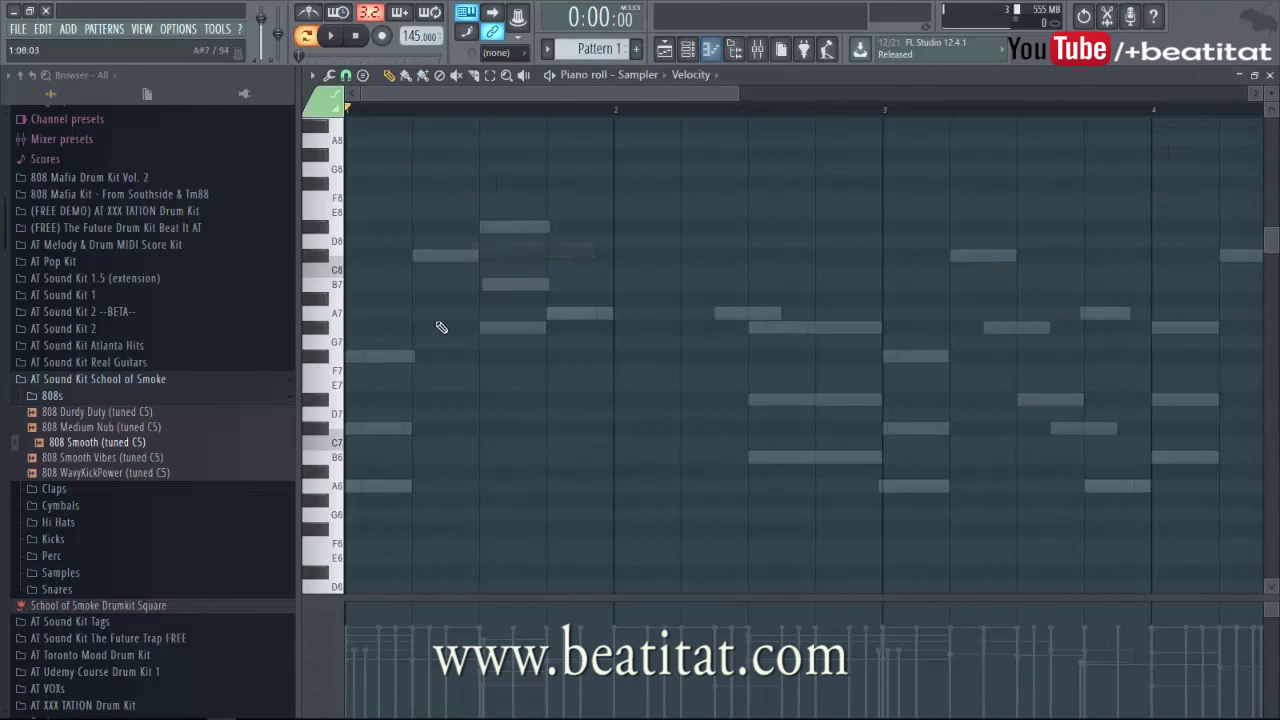
key("F7")
- Normalize the 808 Smooth sample and check its cut group settings
left_click(464, 443)
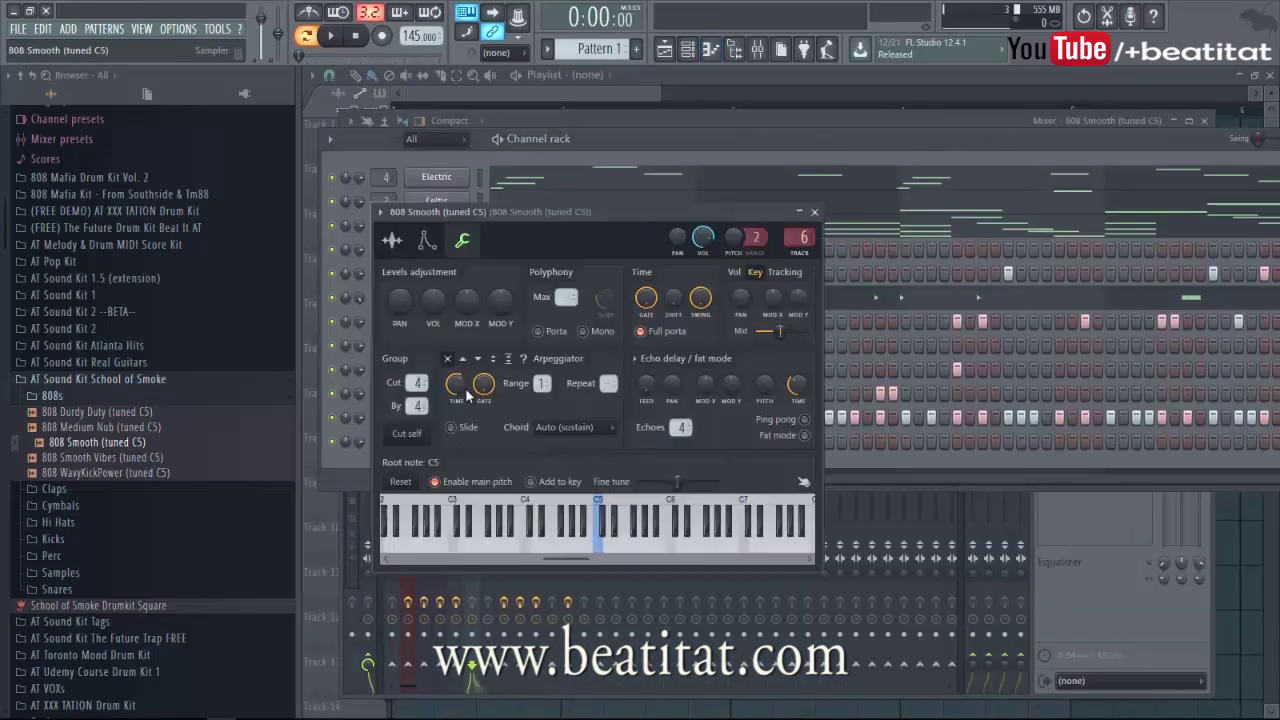
left_click(391, 240)
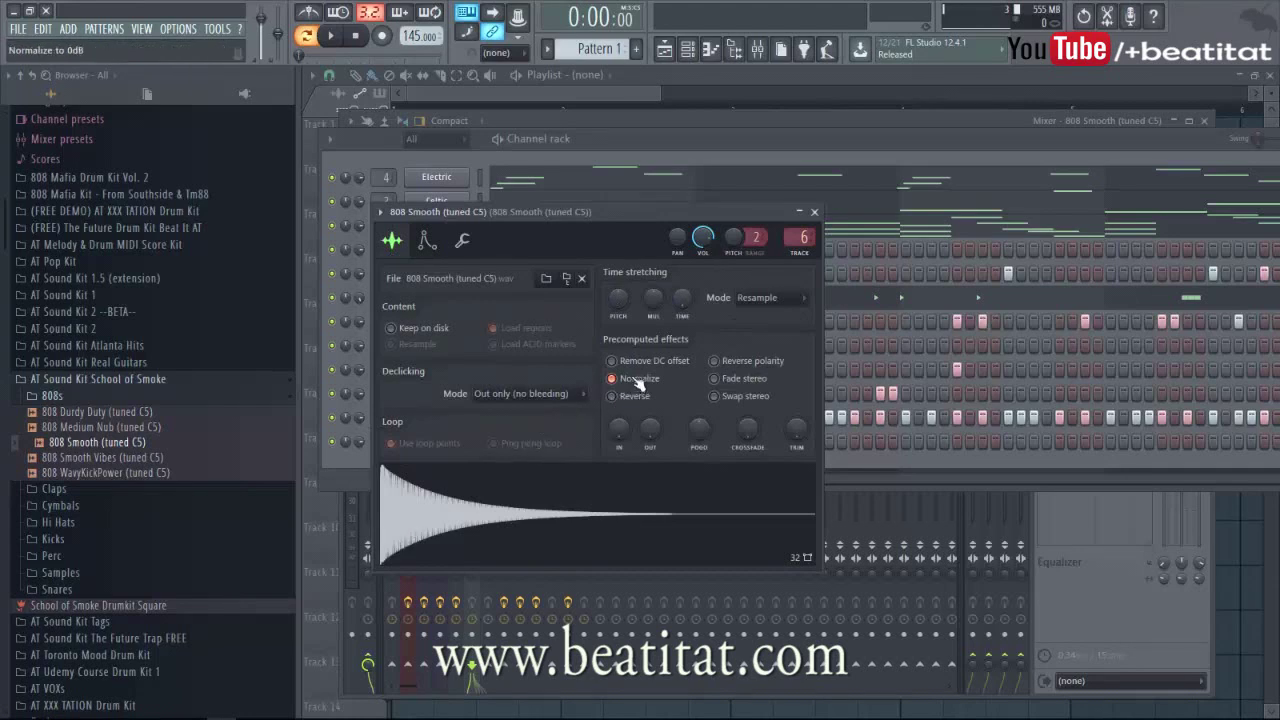
left_click(462, 241)
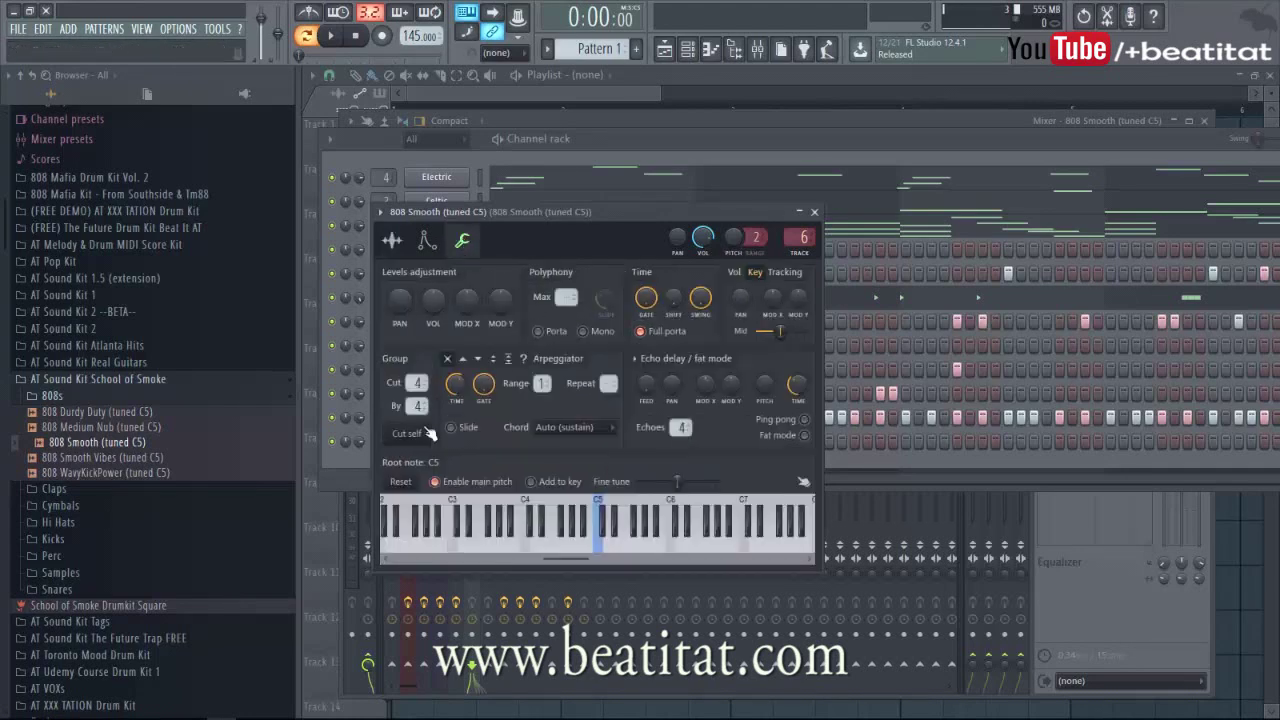
left_click(814, 212)
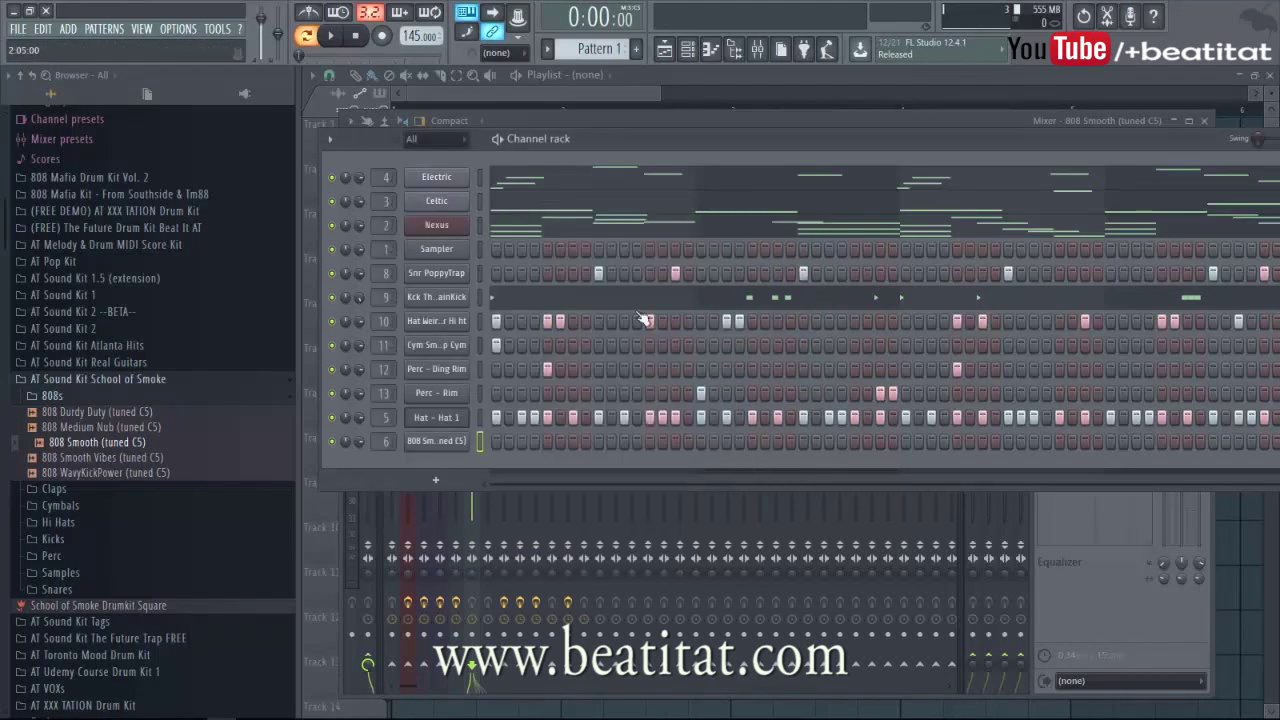
right_click(460, 442)
left_click(495, 442)
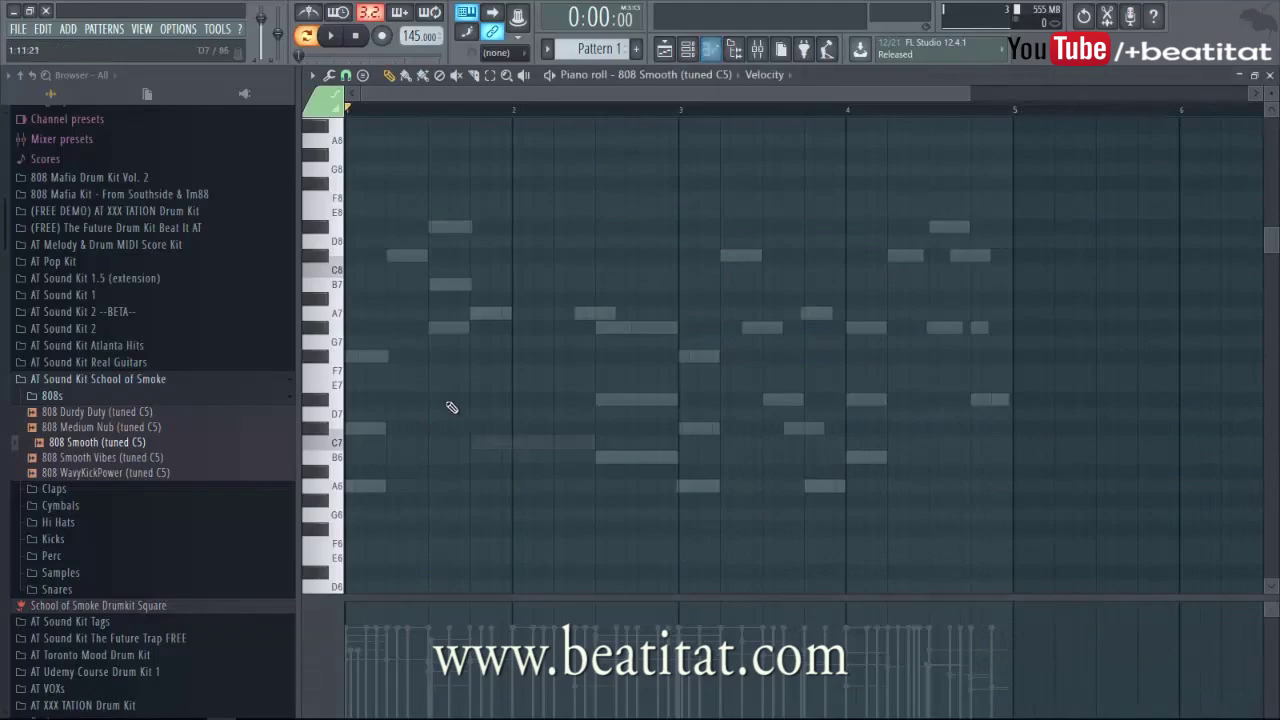
scroll(449, 378, "down", 2)
scroll(371, 437, "down", 5)
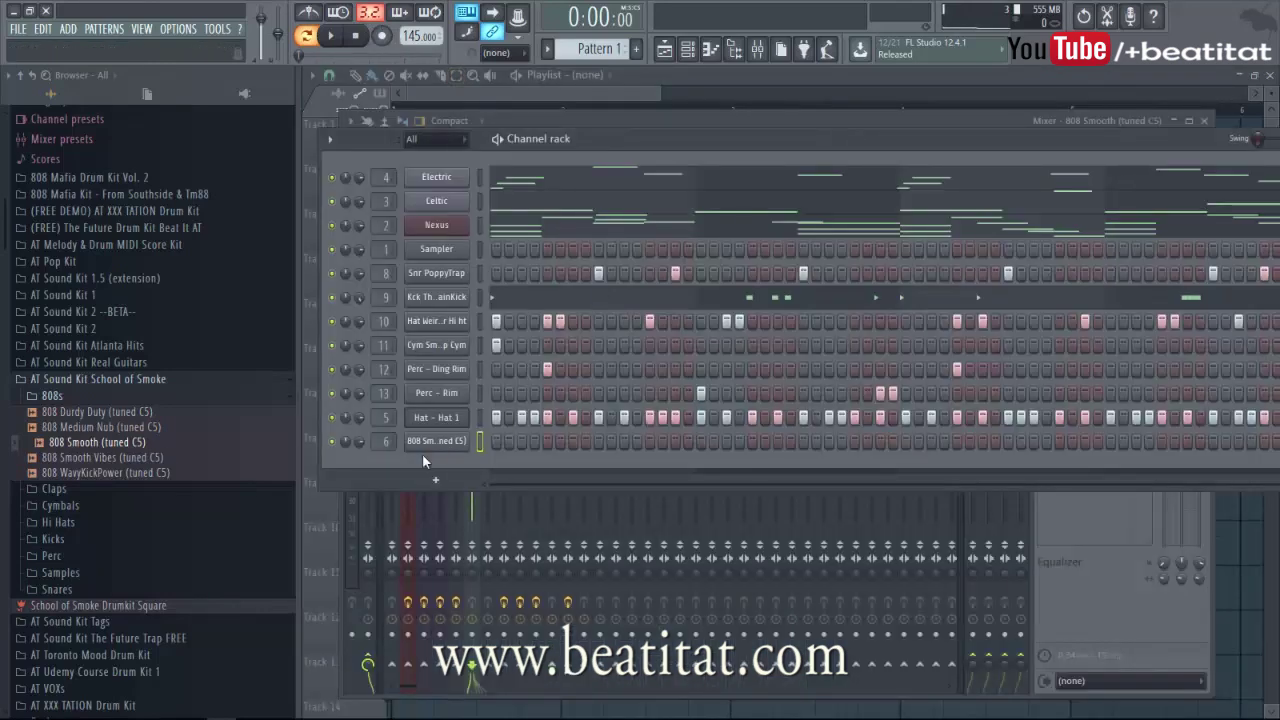
left_click(424, 445)
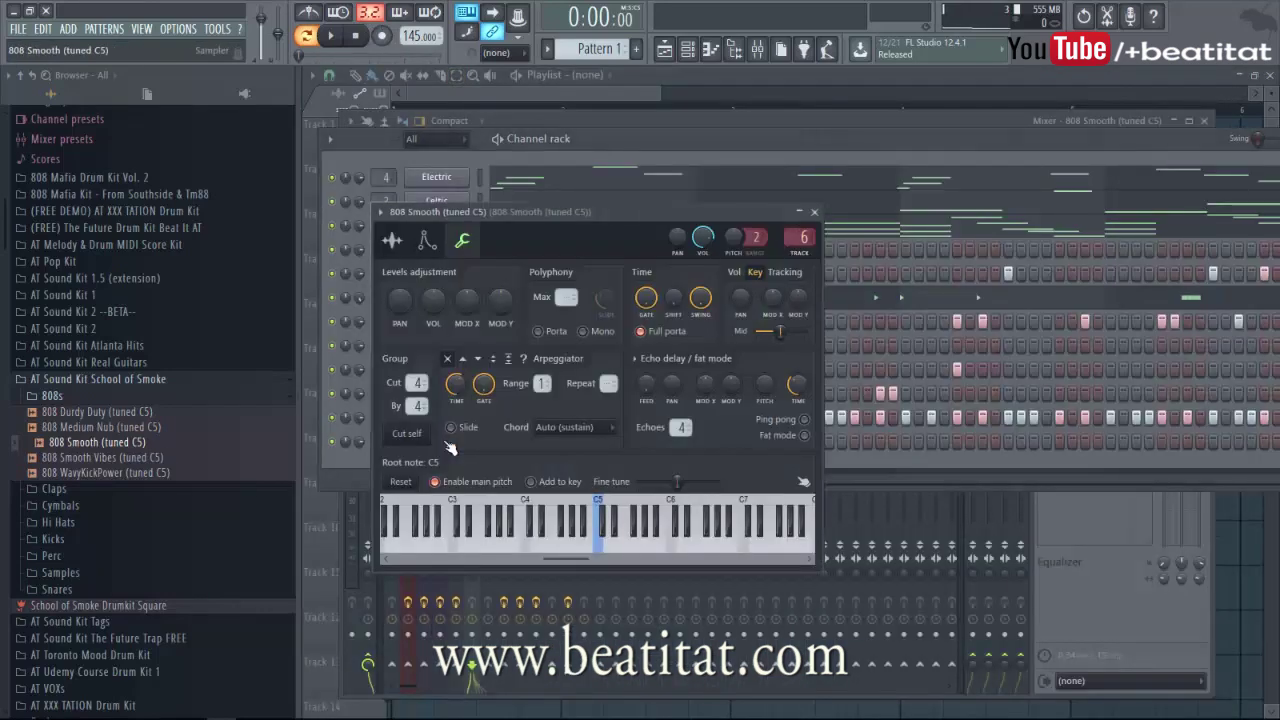
left_click(814, 212)
- Place an A4 note at the start of bar 1 in the 808 Smooth piano roll and play the pattern
right_click(462, 437)
left_click(500, 444)
left_click(384, 399)
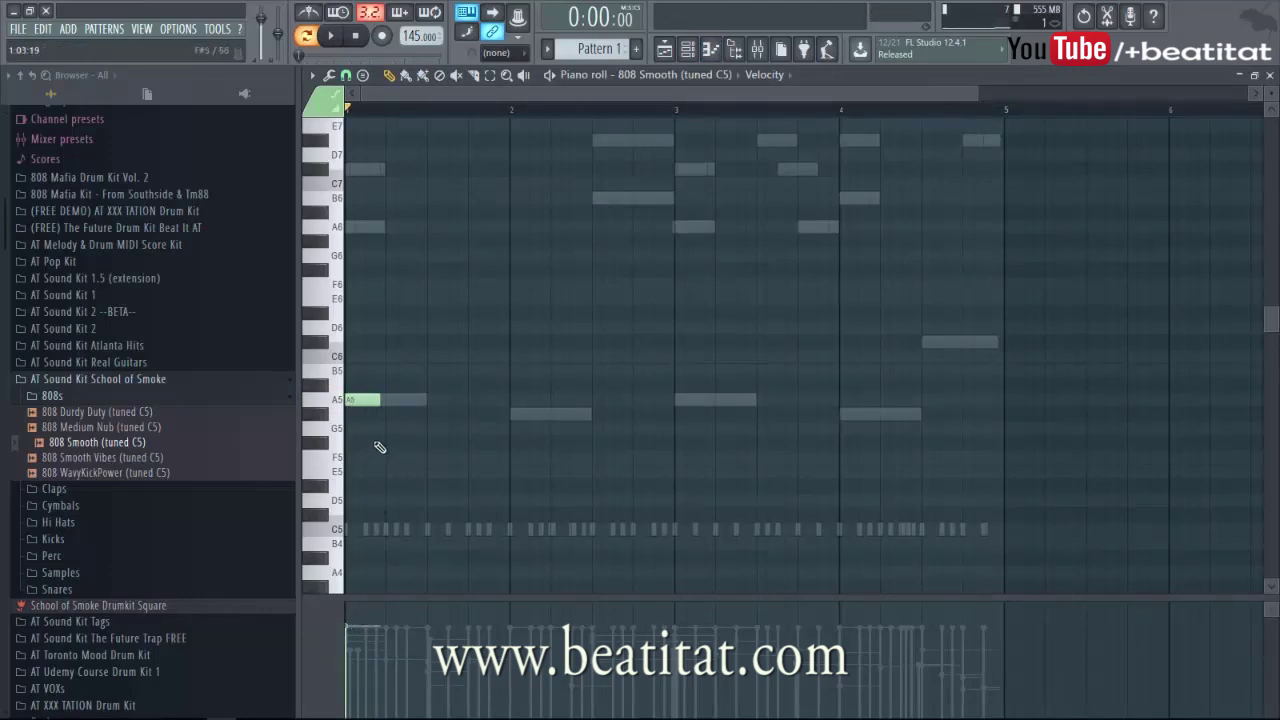
key("space")
key("space")
key("space")
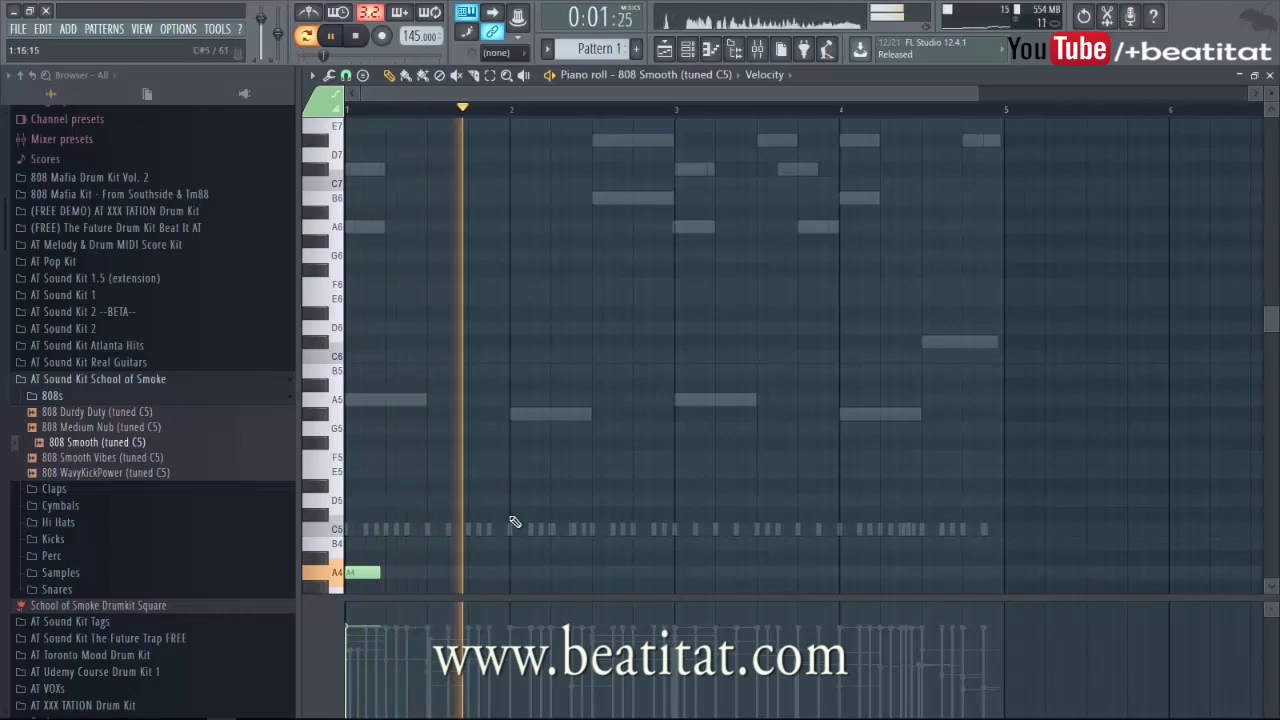
- Add a second A4 808 note at step 5 of bar 2 and shorten it to 1:06
scroll(520, 515, "down", 3)
key("space")
key("space")
left_click(476, 474)
left_click_drag(474, 484, 575, 484)
key("space")
key("space")
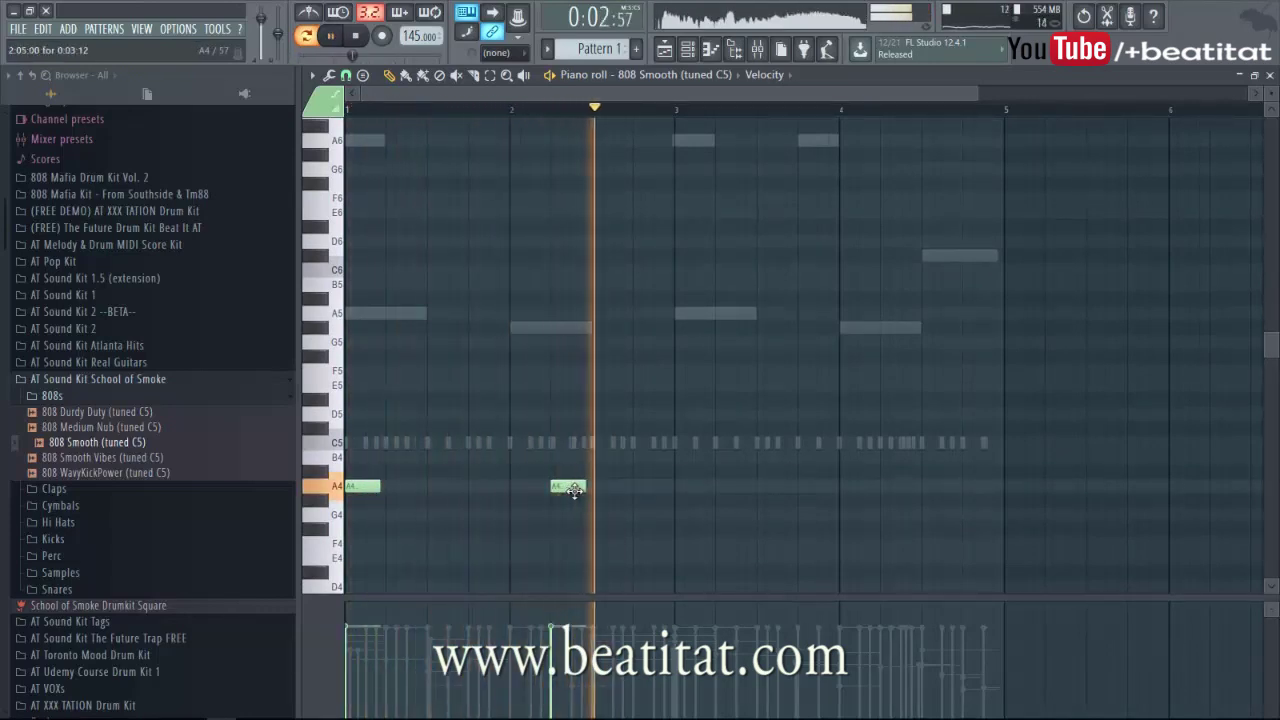
key("space")
left_click_drag(584, 488, 557, 497)
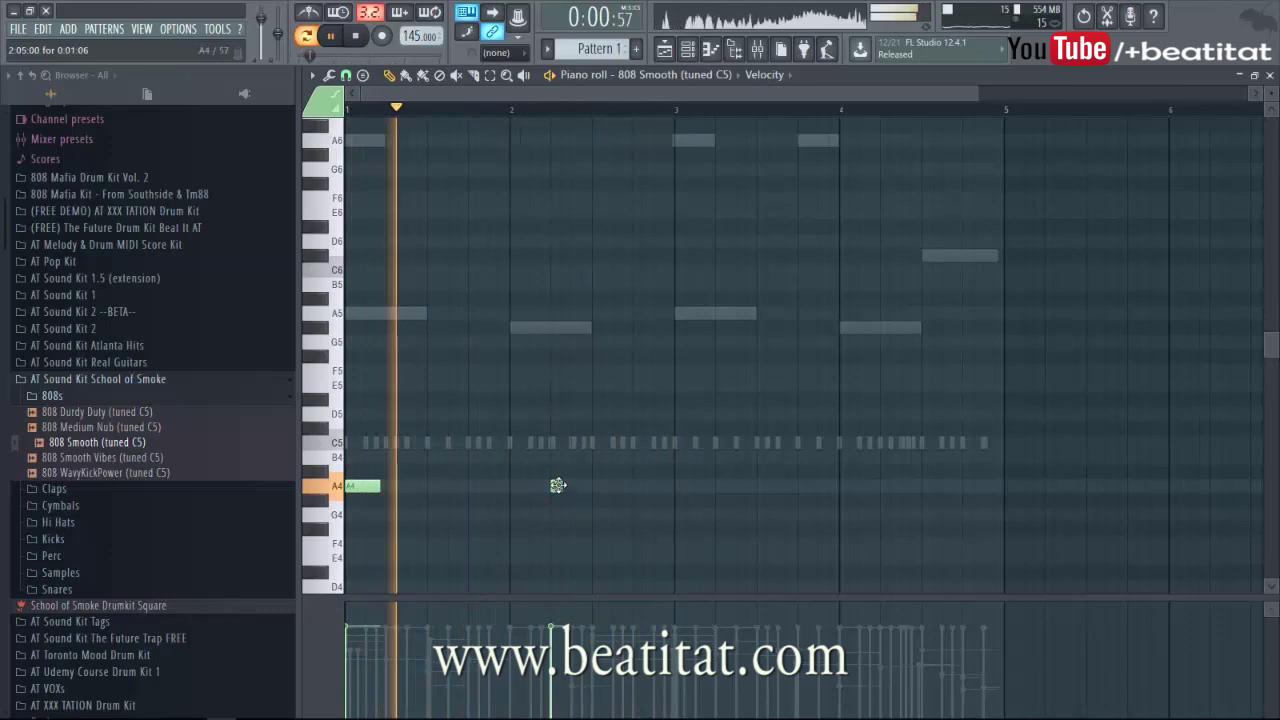
- Add a very short G4 808 note at step 7 of bar 2 and listen to it in the pattern
scroll(560, 490, "up", 3, "ctrl")
scroll(563, 485, "up", 5)
scroll(575, 475, "down", 8)
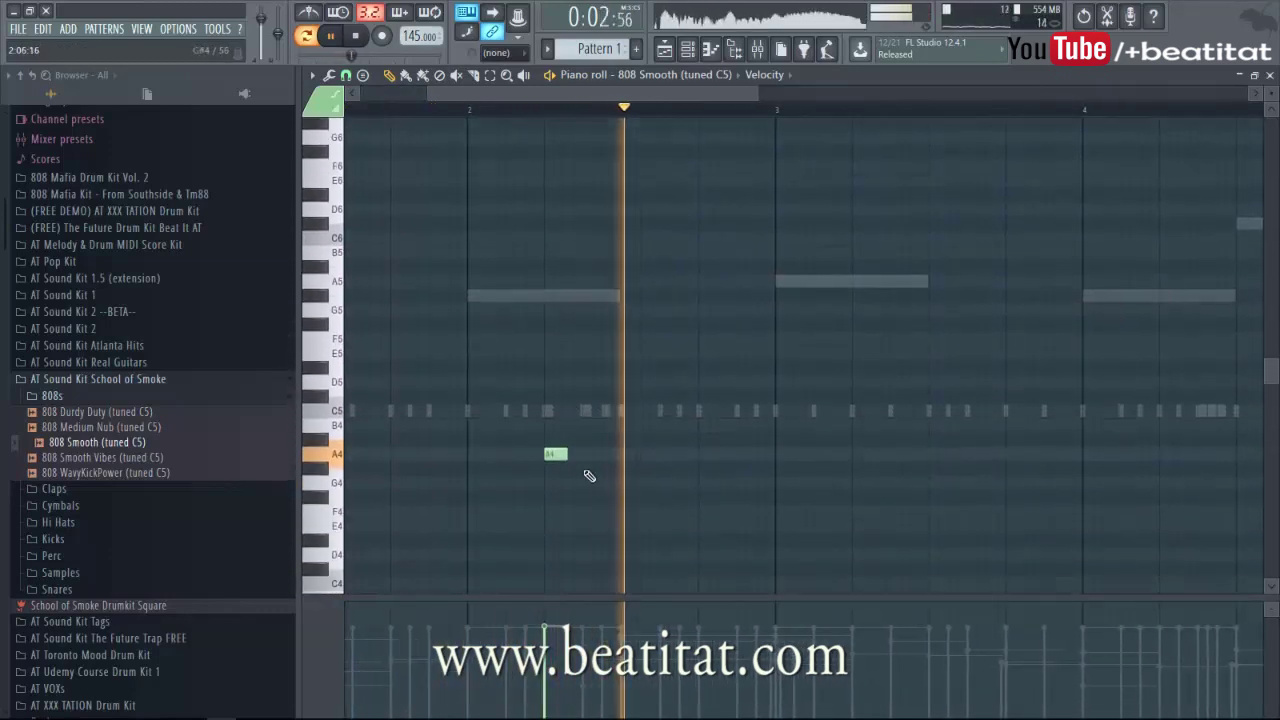
key("space")
left_click(594, 400)
left_click_drag(591, 400, 587, 400)
key("space")
key("space")
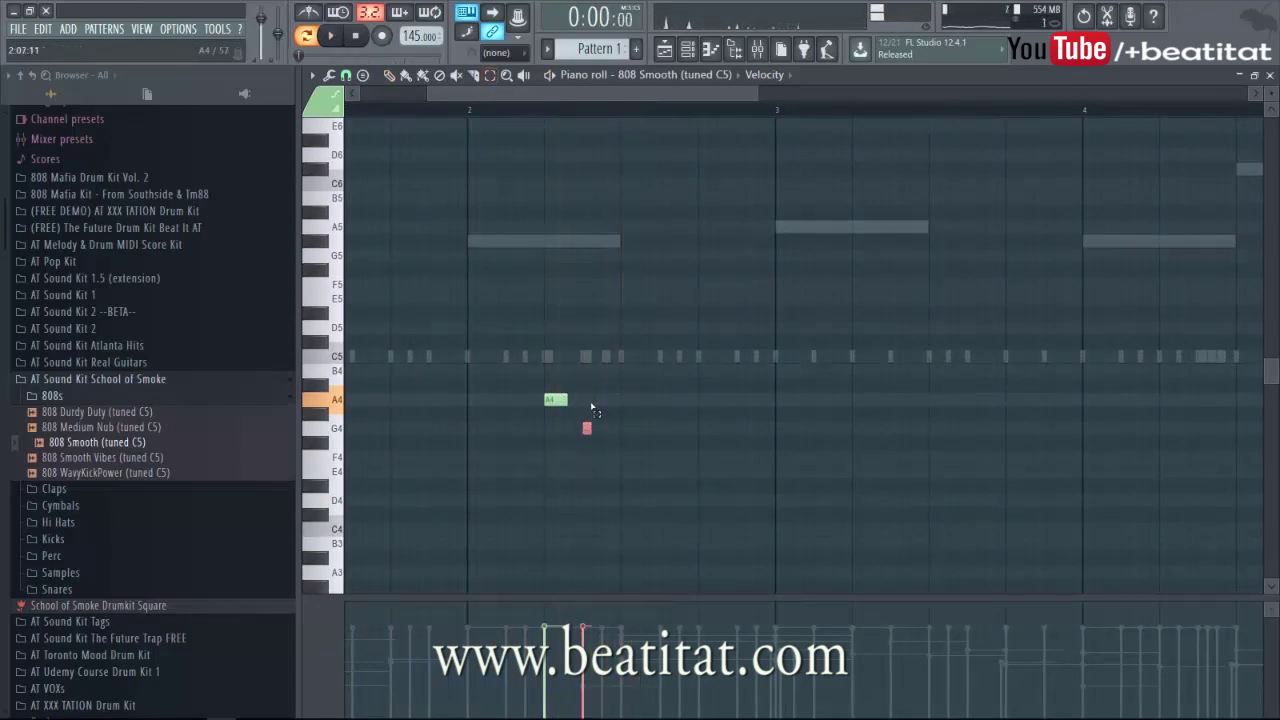
key("space")
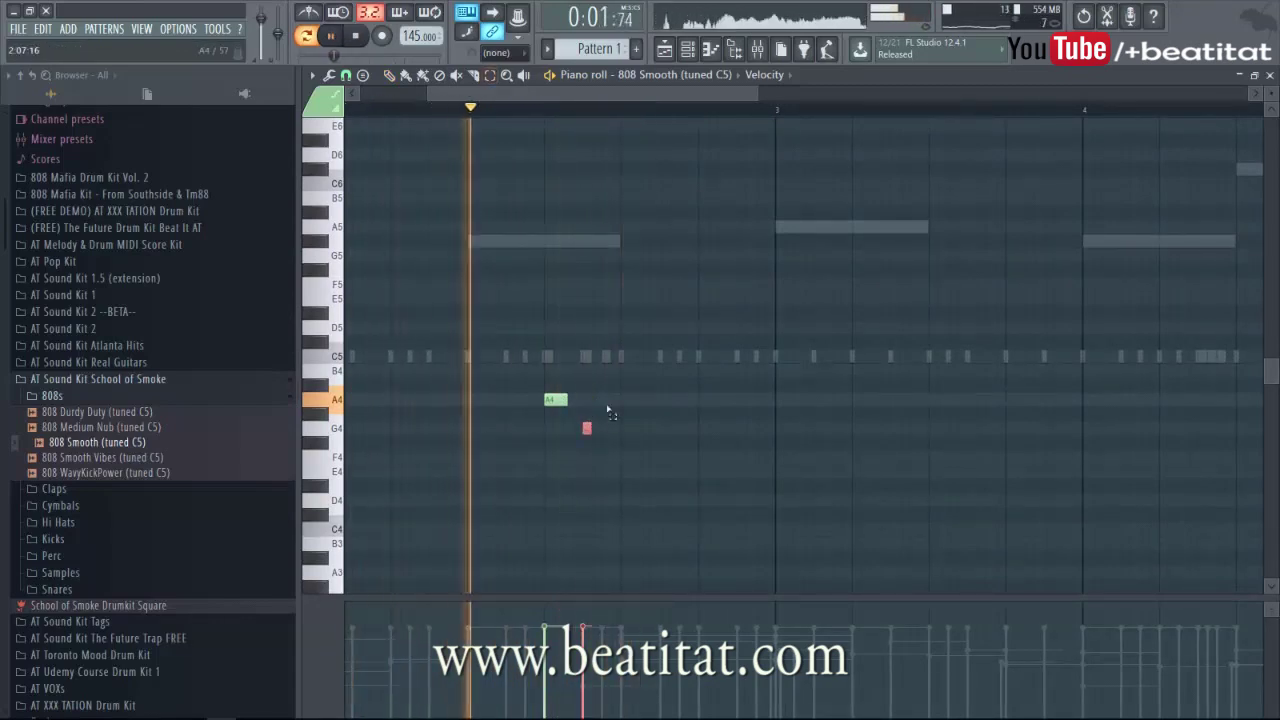
key("space")
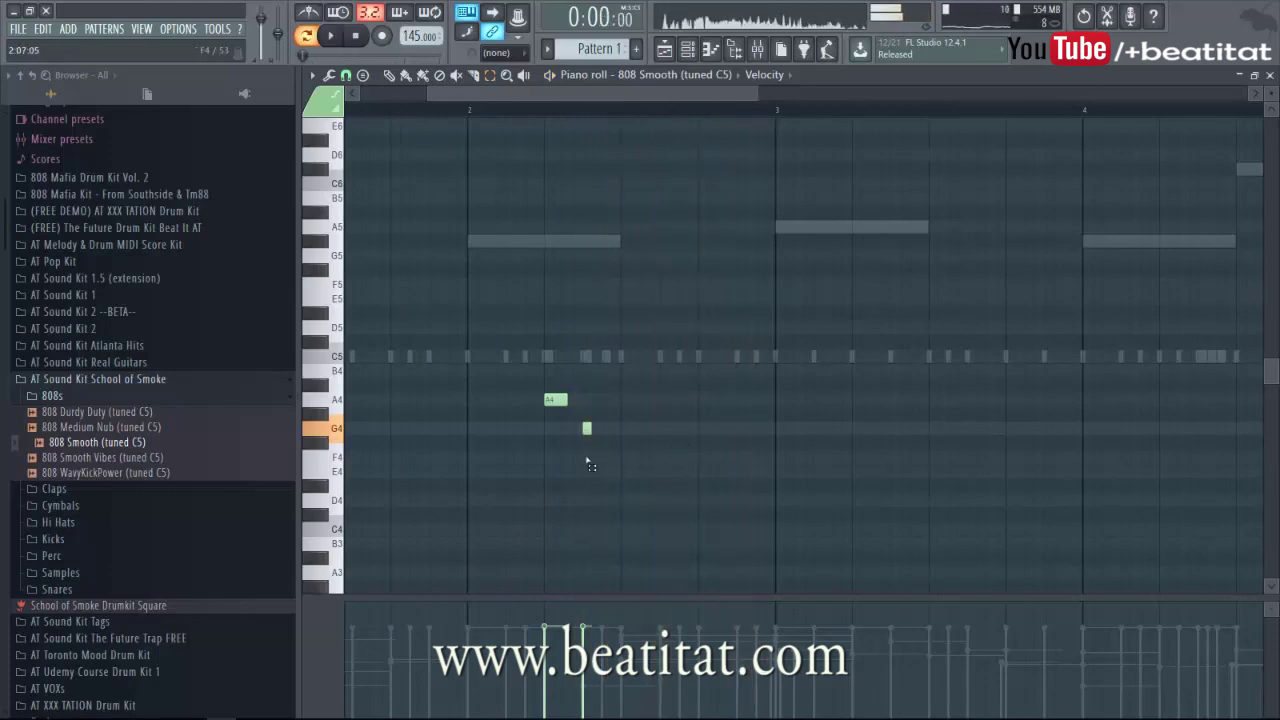
- Raise the very short 808 note in bar 2 to G#4 and start playback
scroll(560, 440, "down", 3)
scroll(565, 457, "up", 2)
scroll(449, 414, "up", 4)
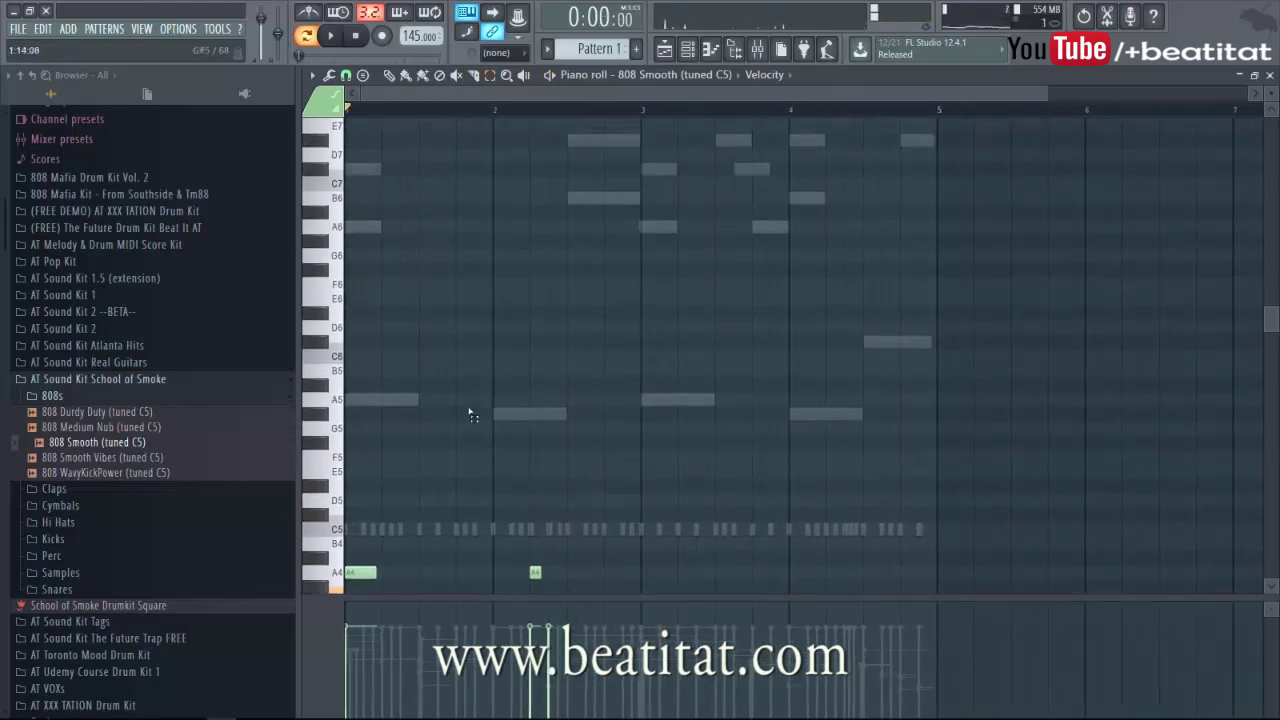
left_click_drag(528, 410, 545, 415)
scroll(540, 552, "down", 4)
left_click(548, 516)
left_click_drag(548, 520, 549, 506)
key("space")
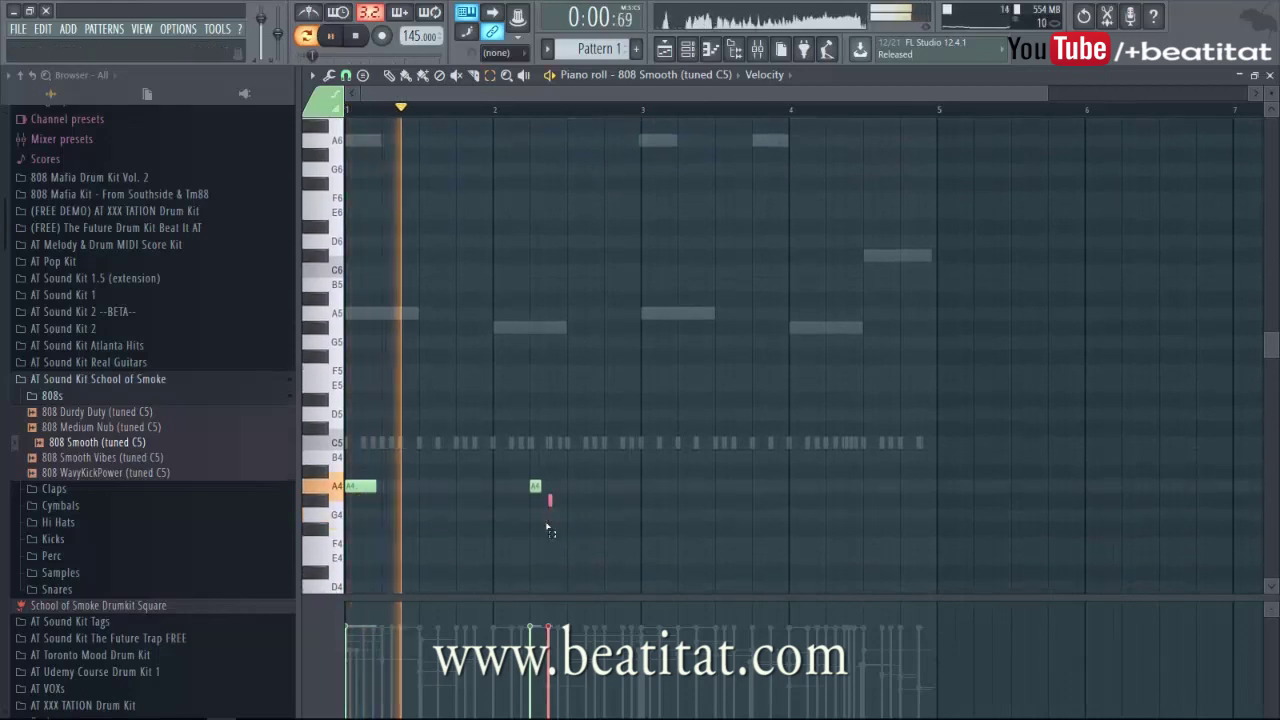
- Add a G#4 808 note at step 15 of bar 2 with a length of 1:06
left_click_drag(629, 489, 626, 503)
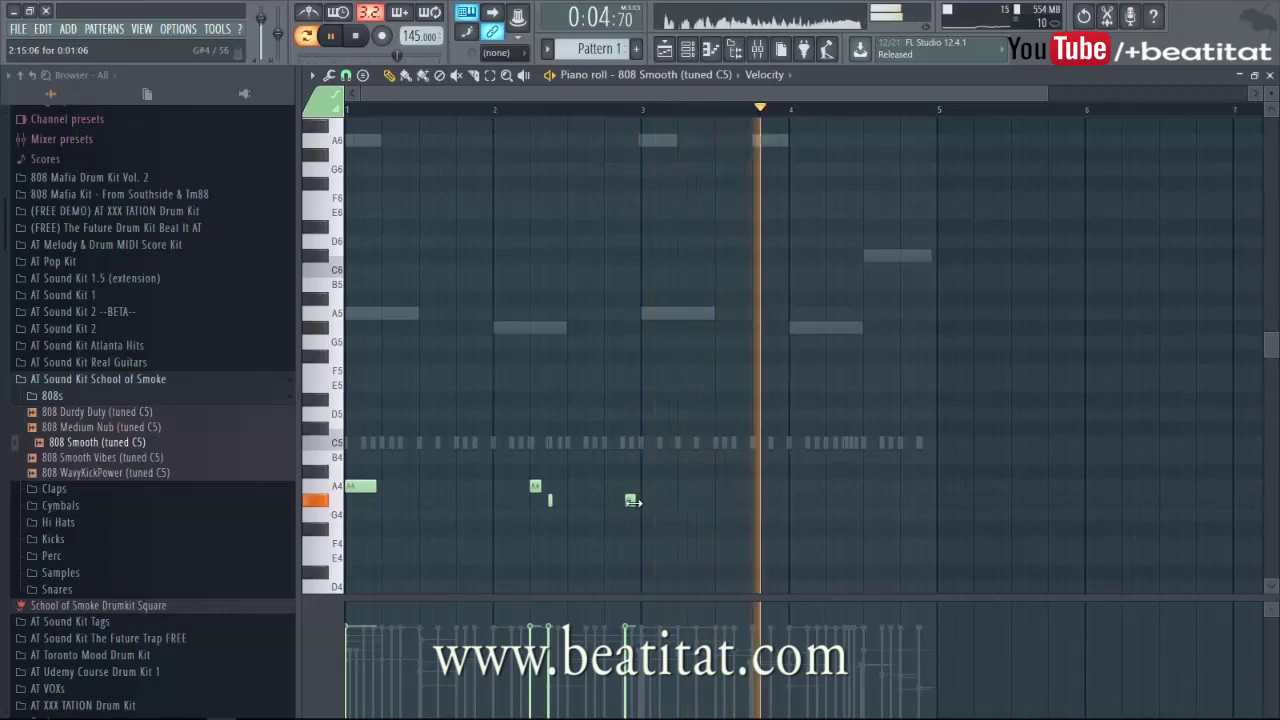
scroll(630, 507, "up", 3, "ctrl")
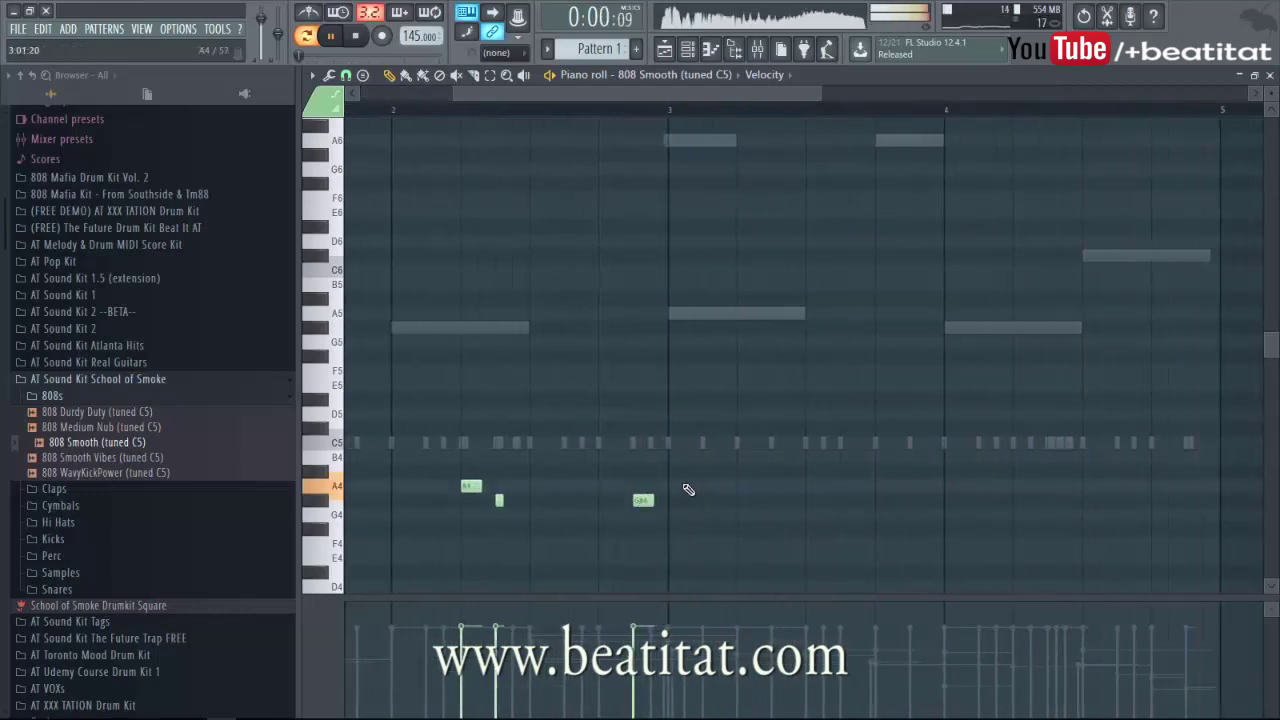
scroll(655, 502, "down", 3, "ctrl")
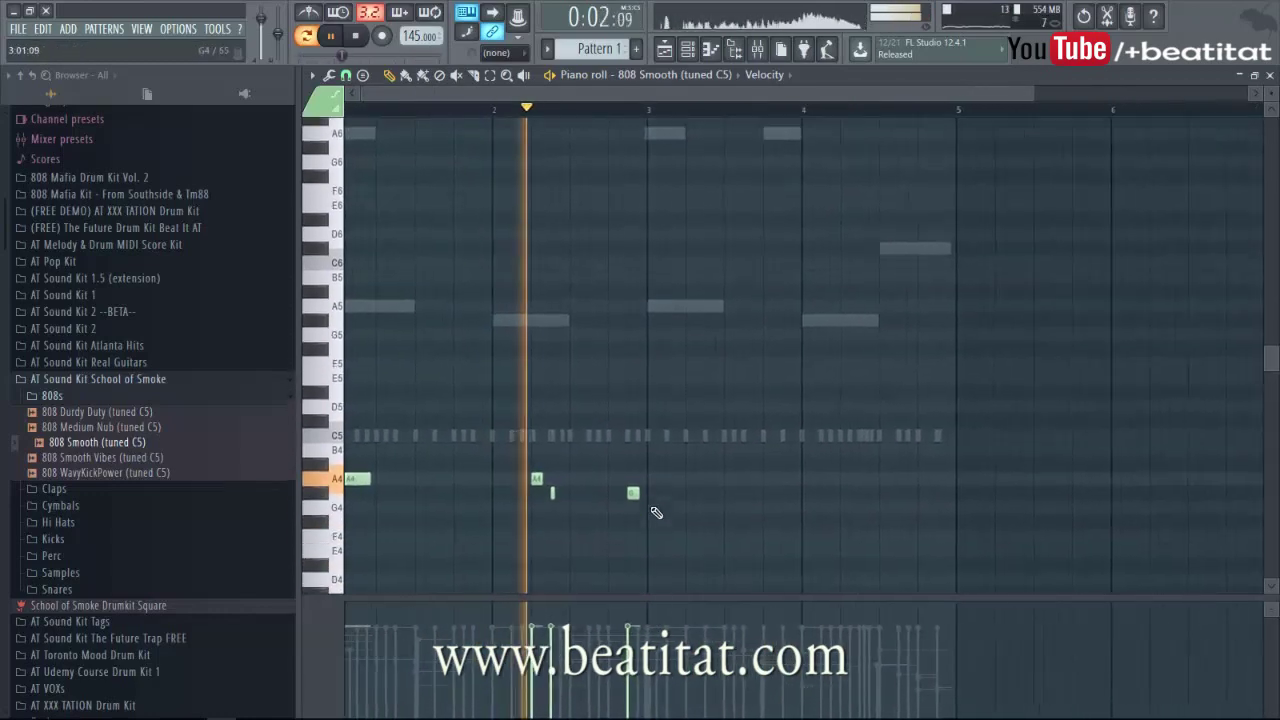
- Add two A4 808 notes in bar 3, one at the start of the bar and one at step 13
scroll(651, 476, "down", 1)
scroll(651, 476, "up", 3, "ctrl")
left_click(644, 444)
left_click(893, 444)
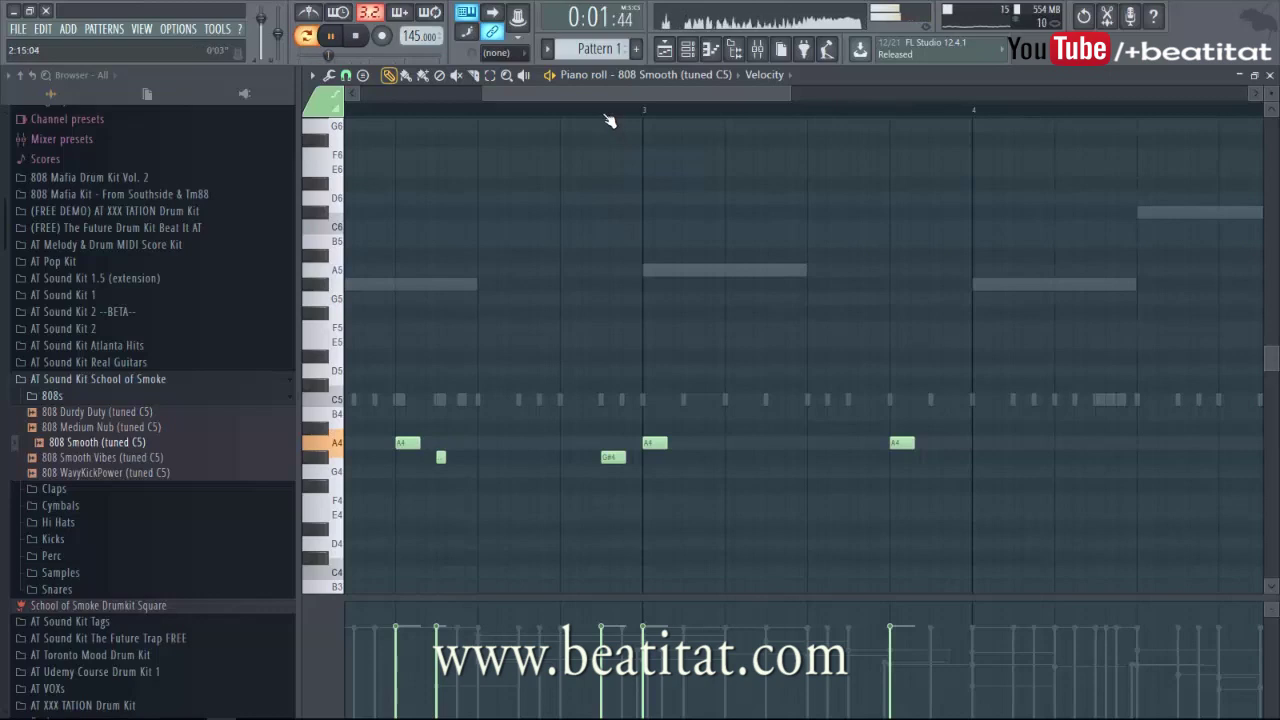
- Copy the A4 and very short G#4 note pair from bar 2 to the same steps in bar 4
left_click_drag(613, 94, 257, 229)
left_click_drag(706, 424, 810, 470)
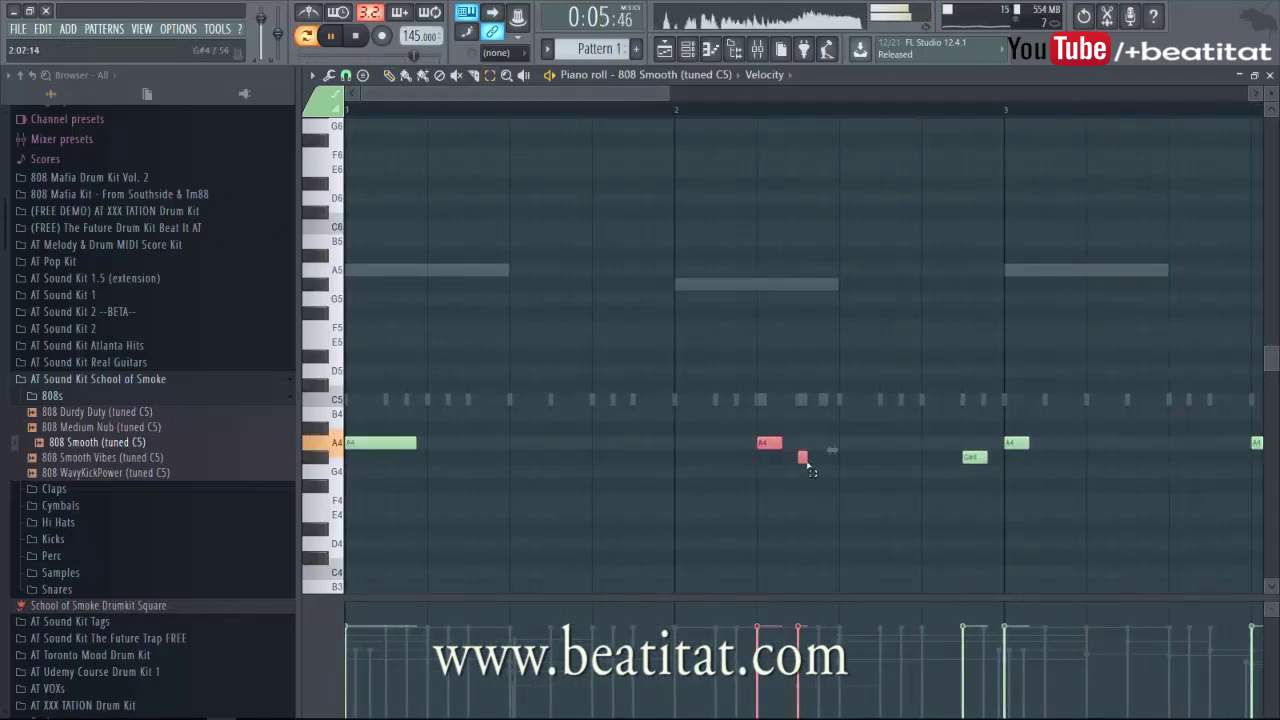
scroll(754, 423, "down", 3)
left_click_drag(563, 443, 901, 462)
- Add an A5 note at step 13 of bar 4, turn it into a slide note and play the pattern
left_click(971, 523)
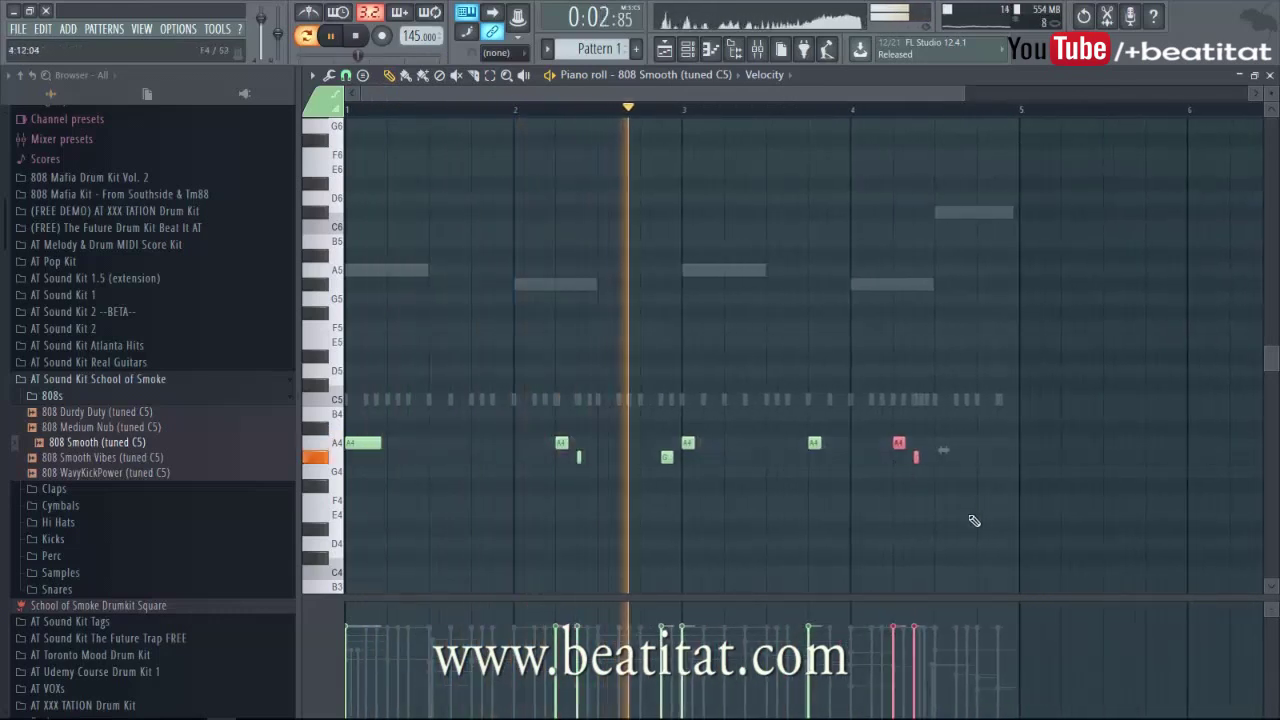
key("space")
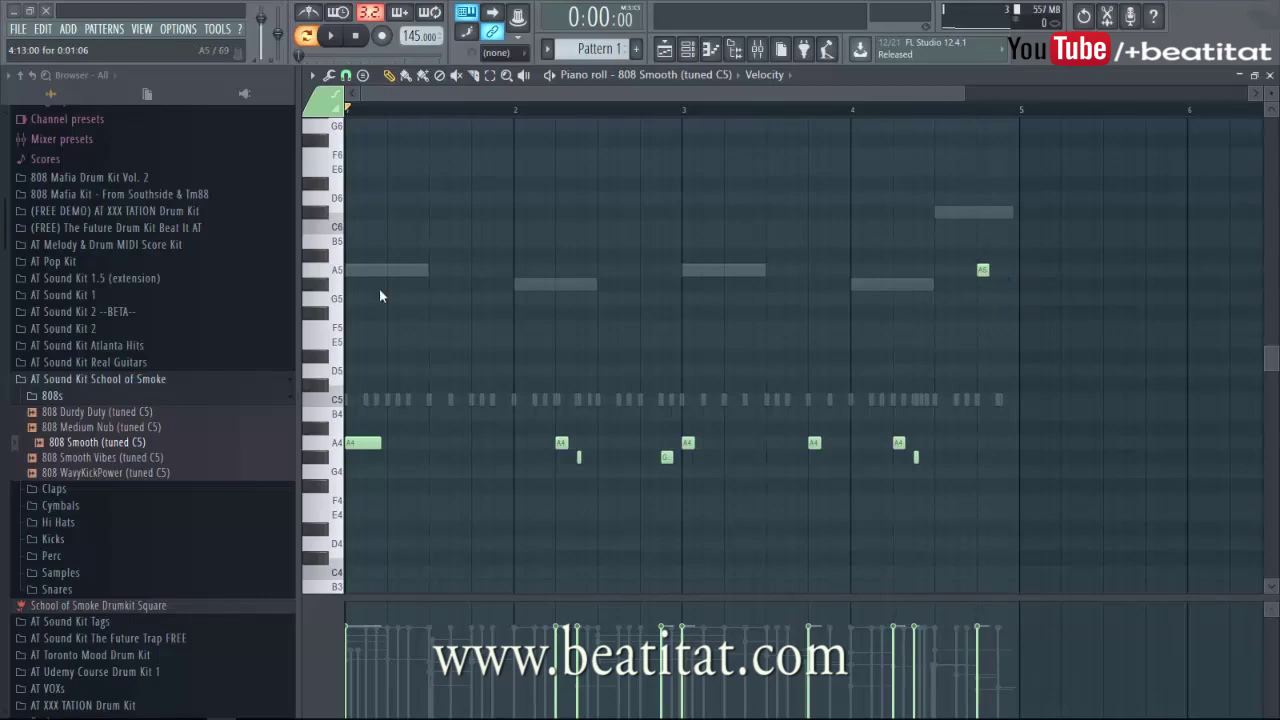
double_click(983, 270)
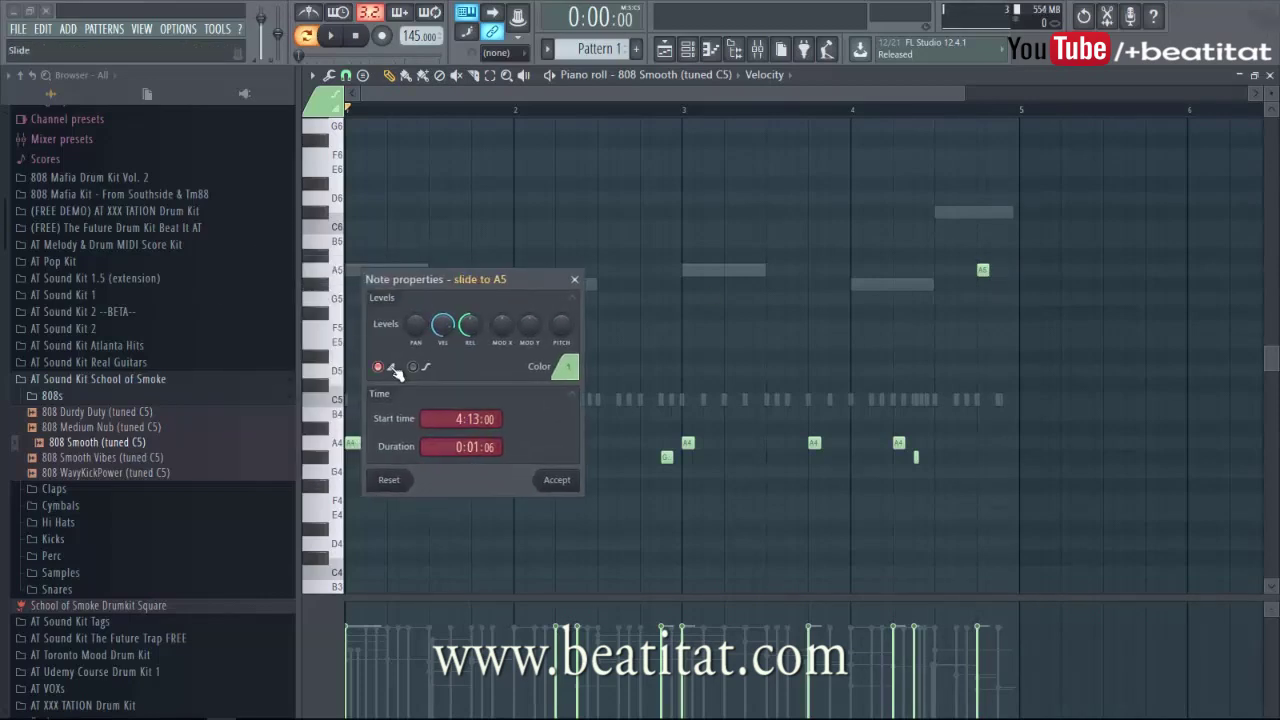
left_click(556, 486)
key("space")
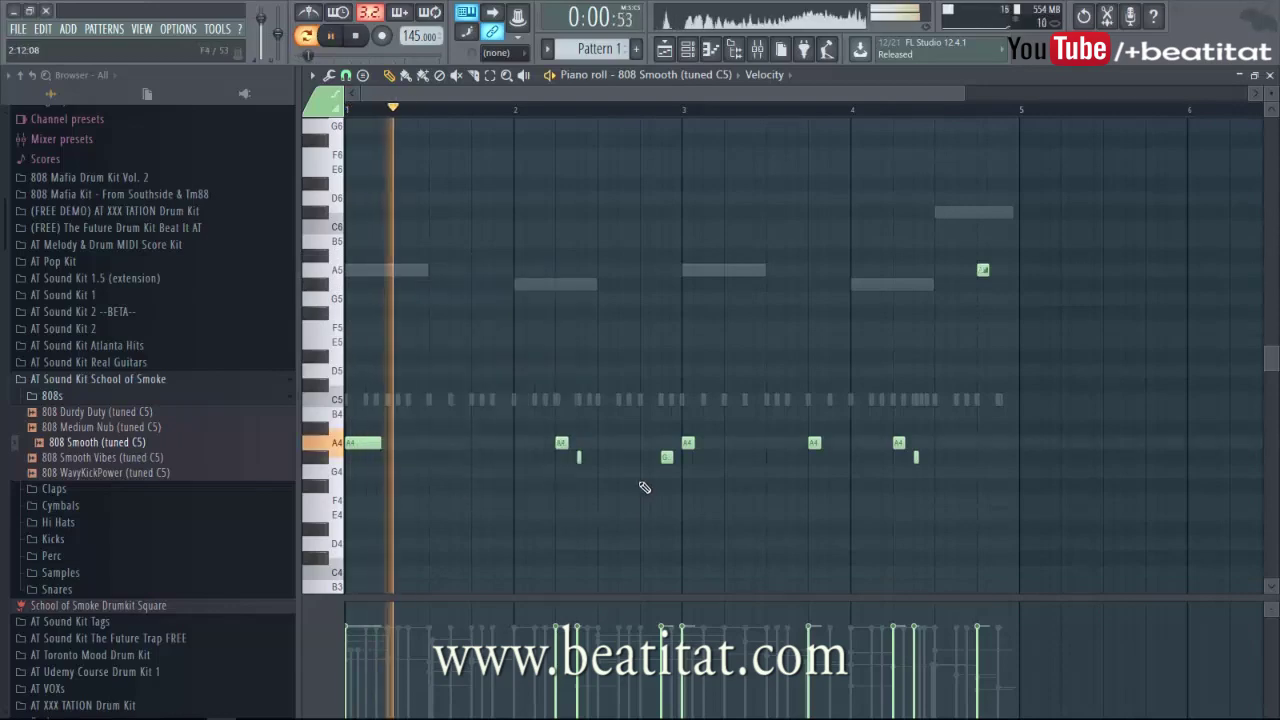
- Add one more 808 note after the A5 slide at the end of bar 4 and move it to a lower pitch
key("F7")
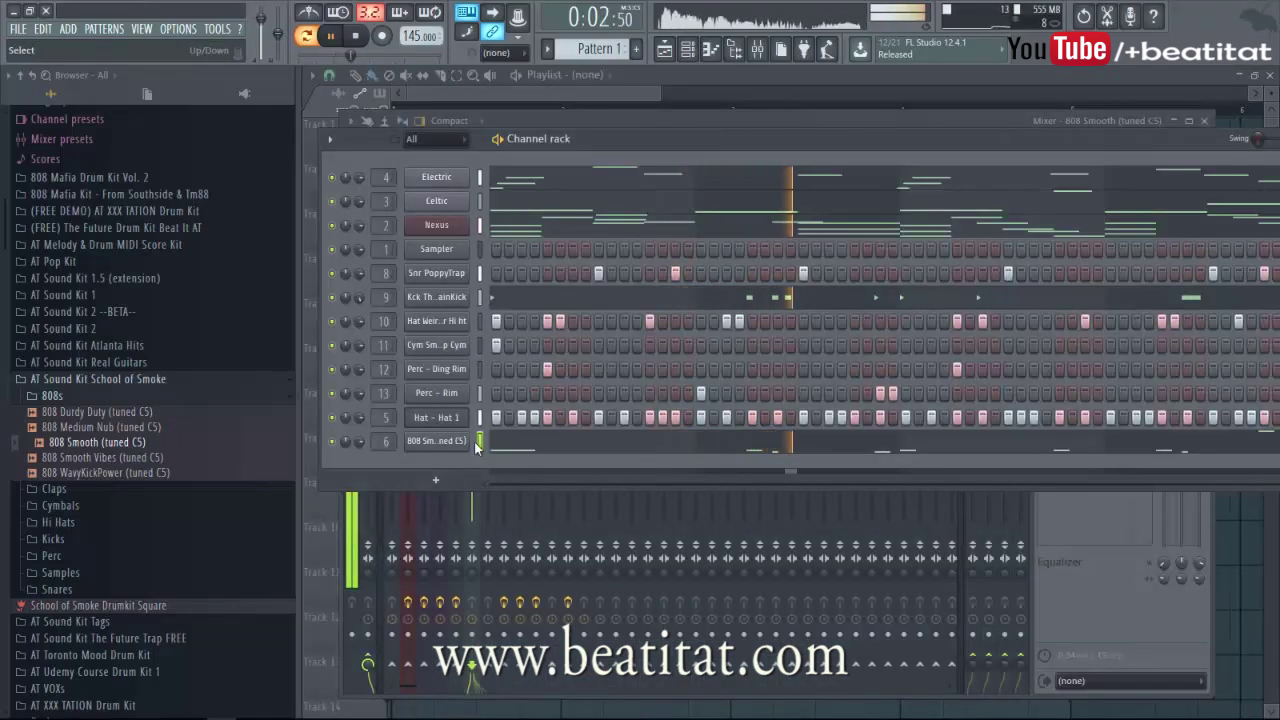
key("F7")
scroll(618, 399, "down", 2)
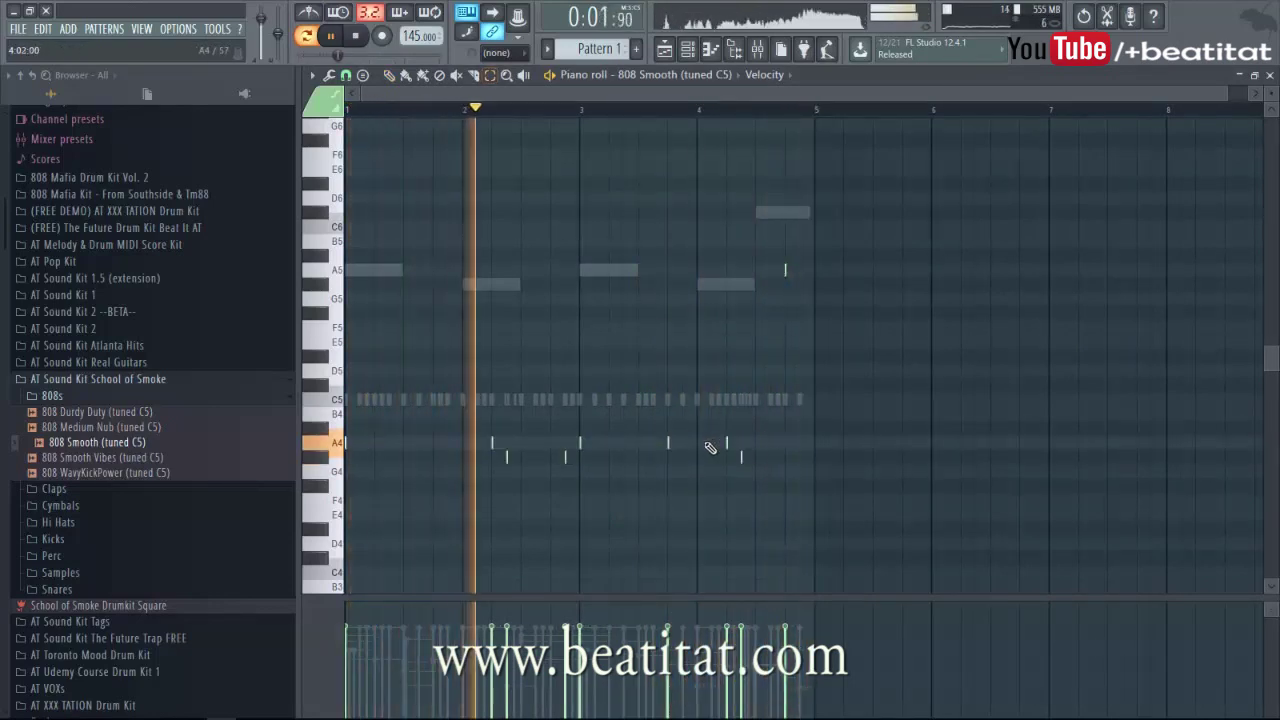
scroll(773, 402, "up", 4)
left_click(812, 270)
left_click_drag(808, 271, 837, 528)
- Inspect the 808 Smooth channel's settings for polyphony, cut group and time while the pattern plays
key("F7")
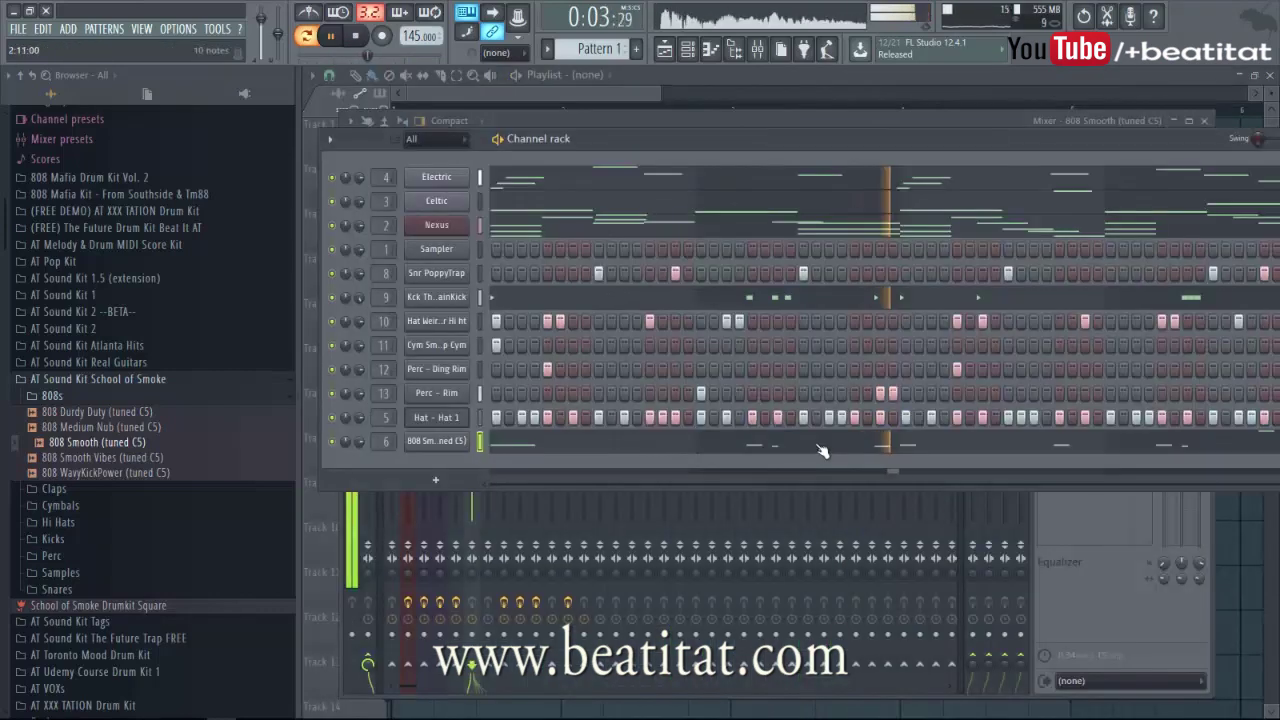
left_click(436, 441)
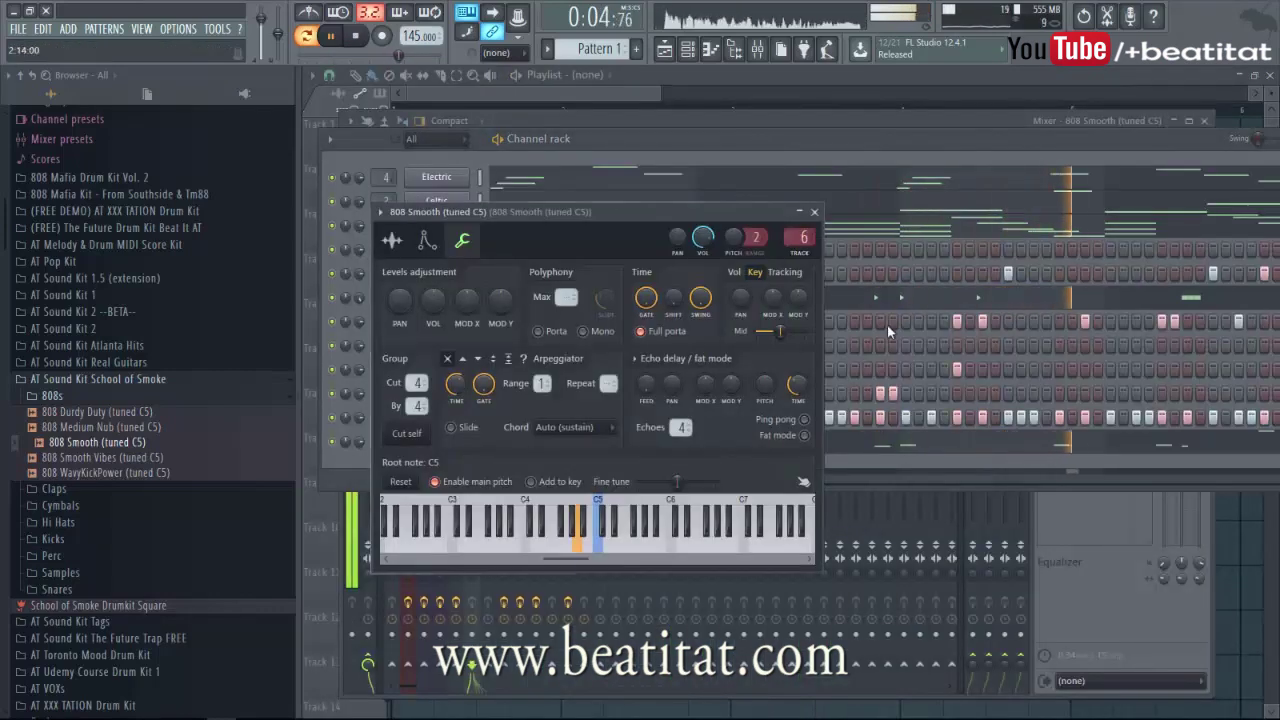
left_click(815, 221)
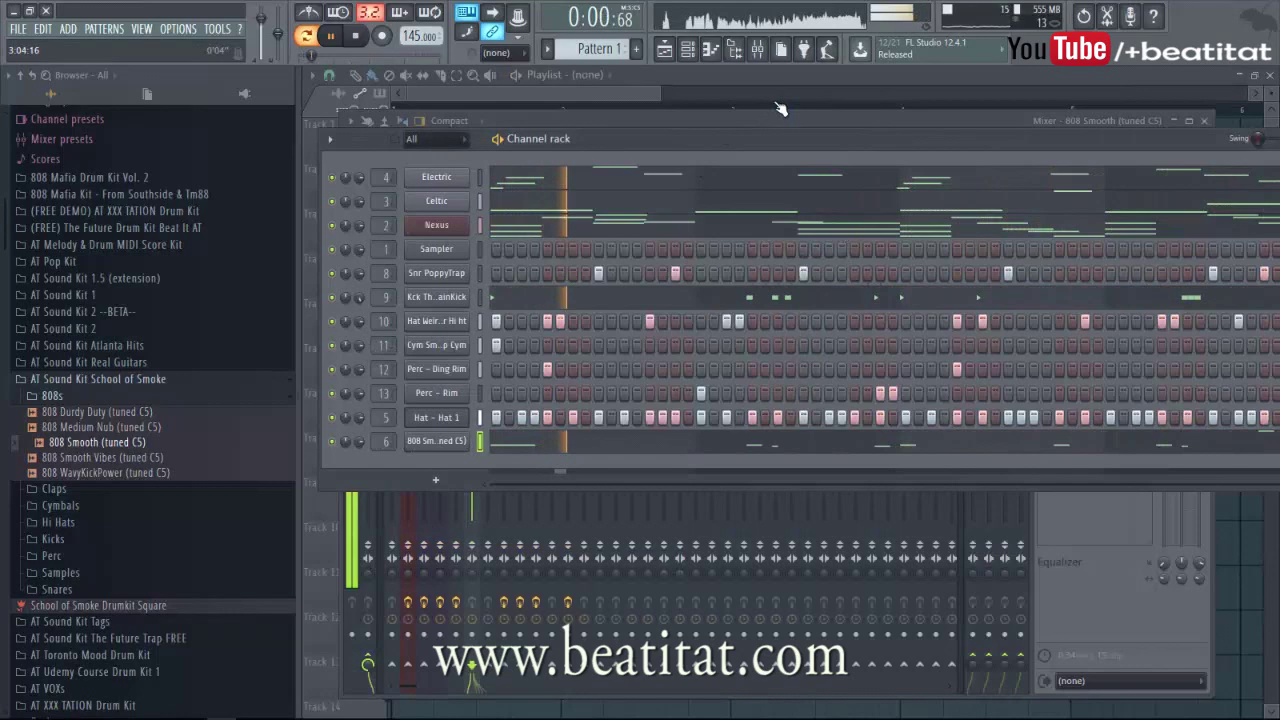
left_click(436, 441)
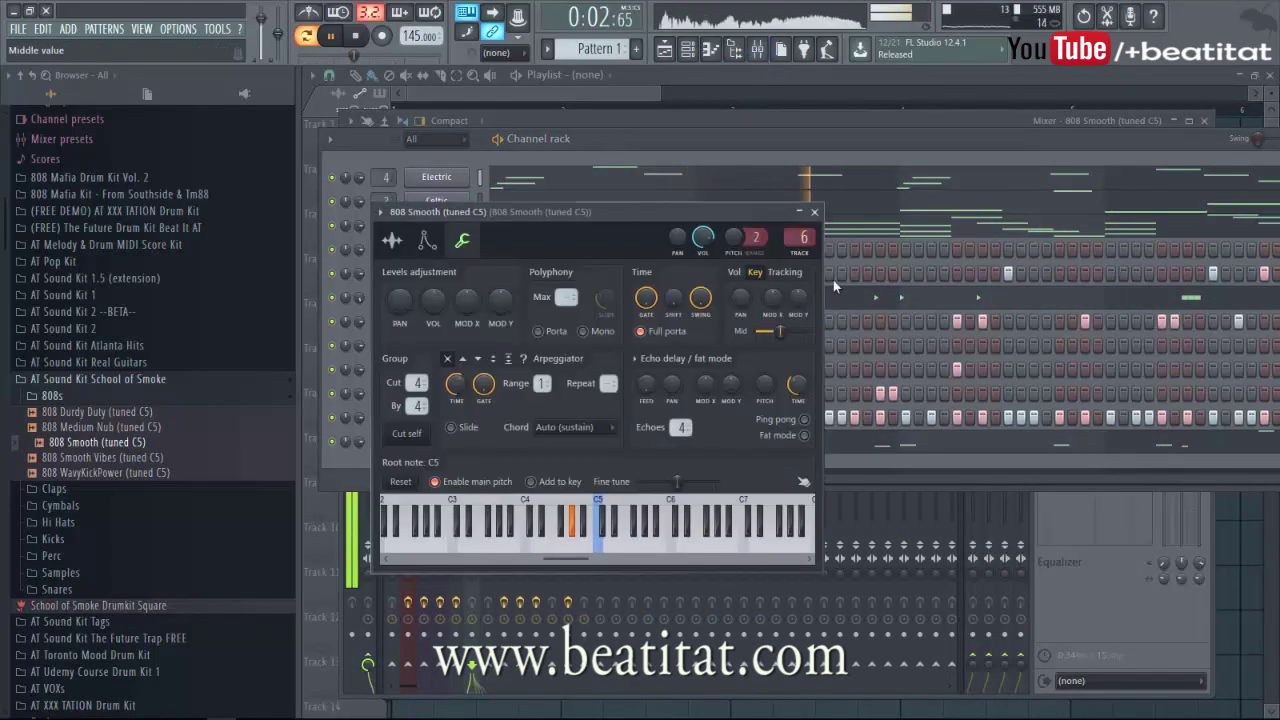
left_click(812, 210)
- Load Fruity Parametric EQ 2 into effect slot 1 of the 808 Smooth mixer track
left_click(1055, 599)
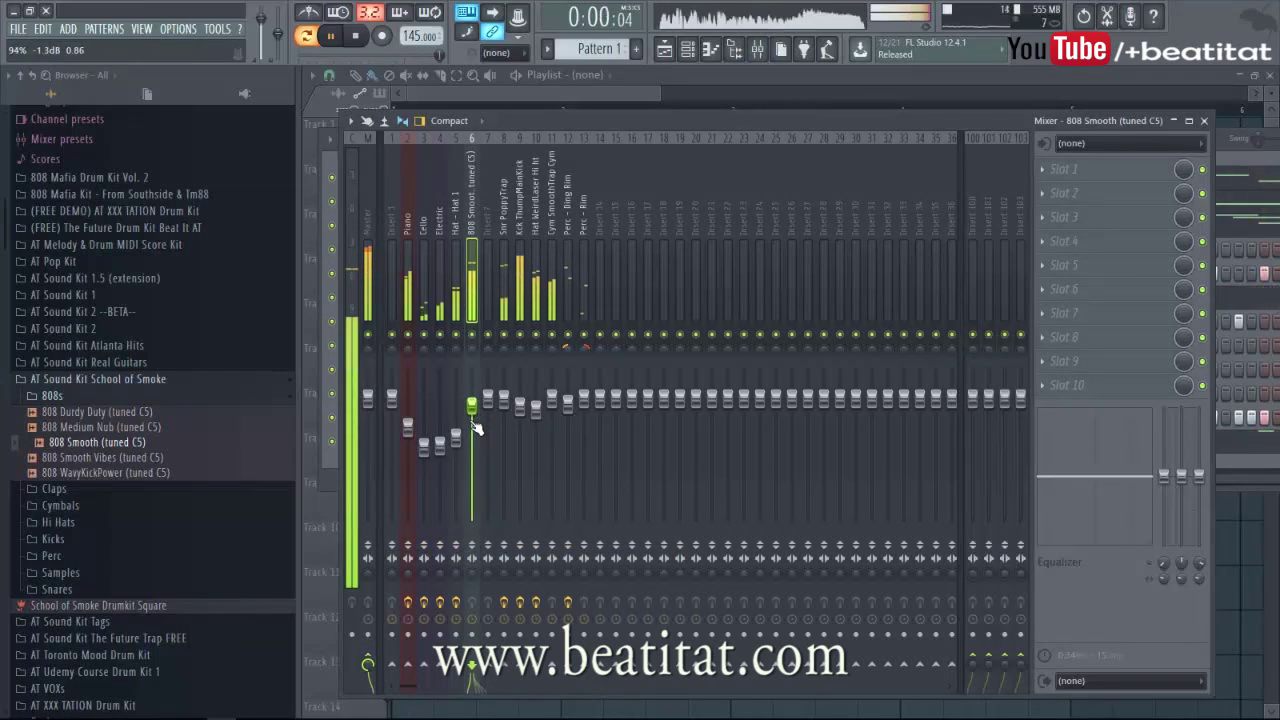
left_click(1160, 180)
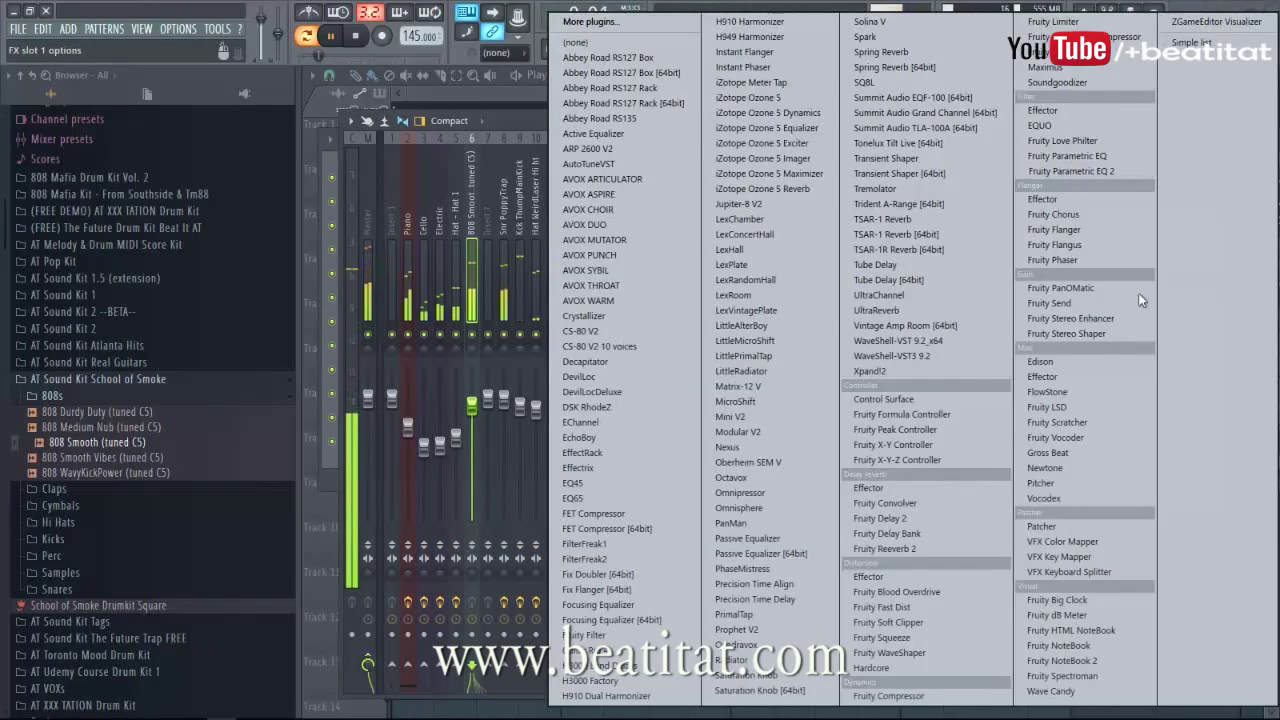
left_click(1123, 175)
- Make EQ band 7 a low-pass that cuts the 808's highs, boost band 2 slightly and lower band 1 at the lowest frequencies
left_click_drag(722, 403, 659, 445)
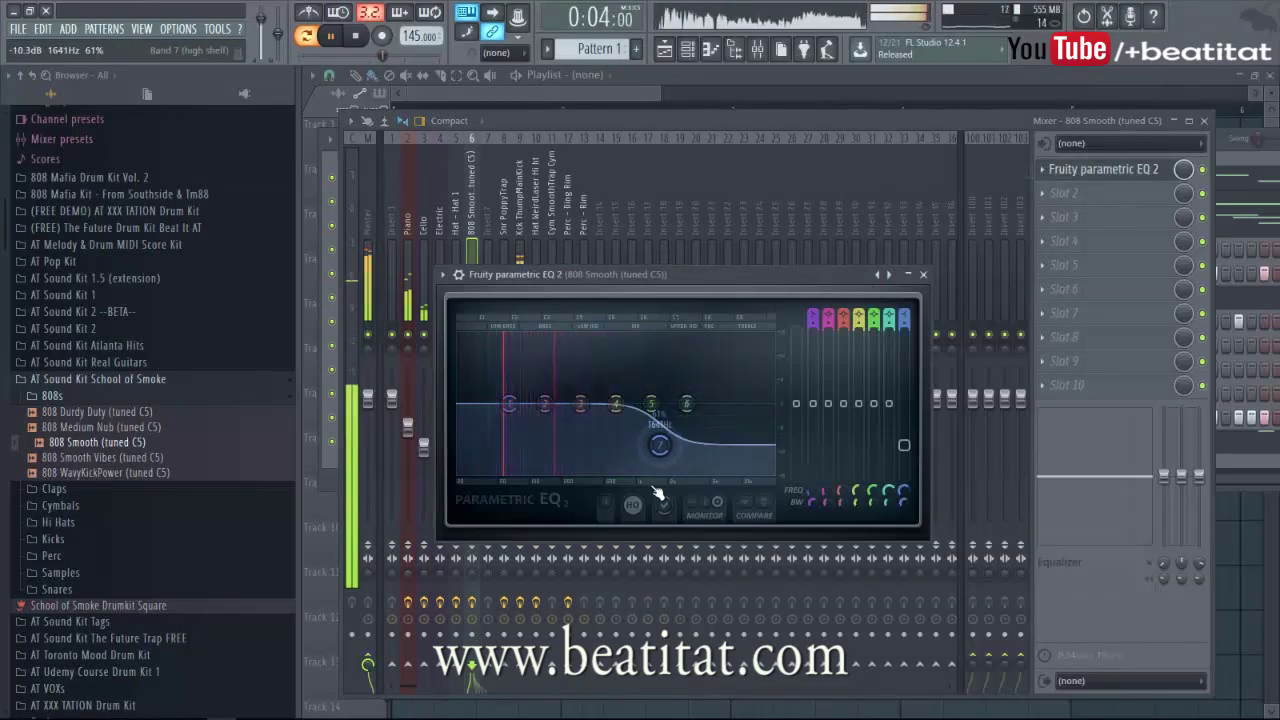
left_click_drag(902, 324, 898, 352)
left_click_drag(668, 405, 661, 404)
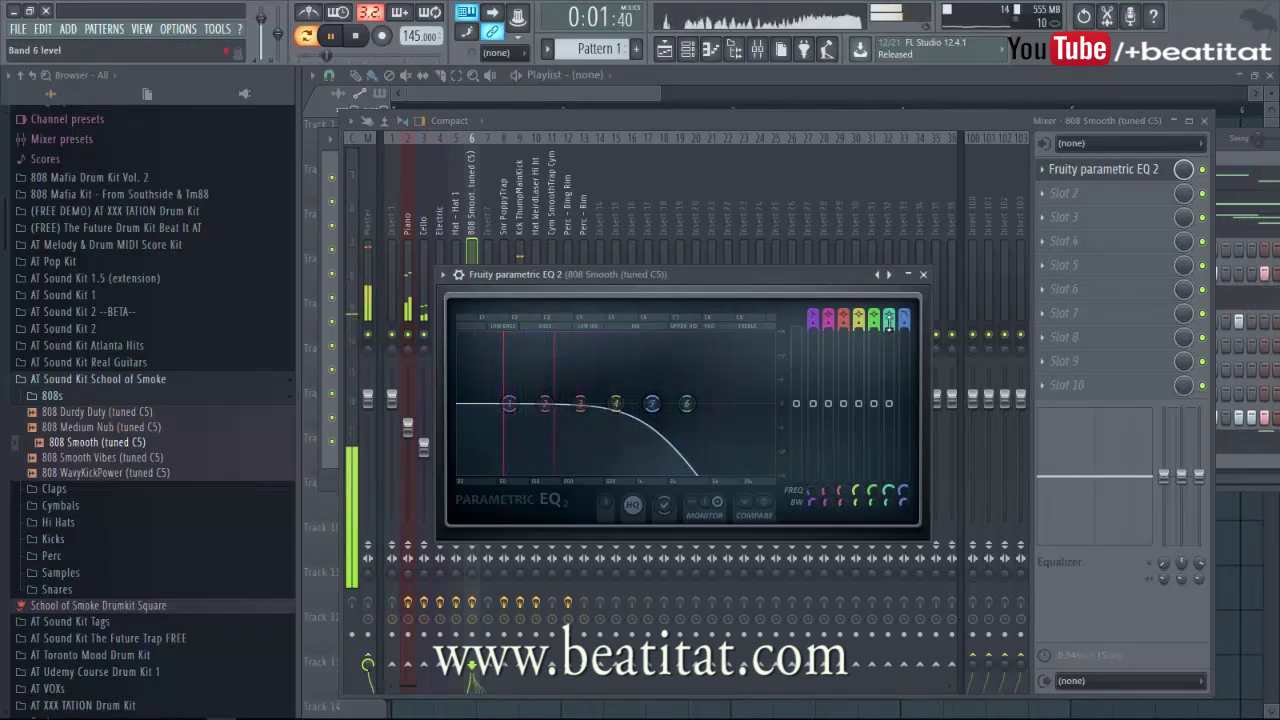
mouse_move(545, 403)
left_mouse_down()
mouse_move(563, 406)
mouse_move(459, 415)
mouse_move(557, 403)
mouse_move(528, 400)
mouse_move(537, 395)
left_mouse_up()
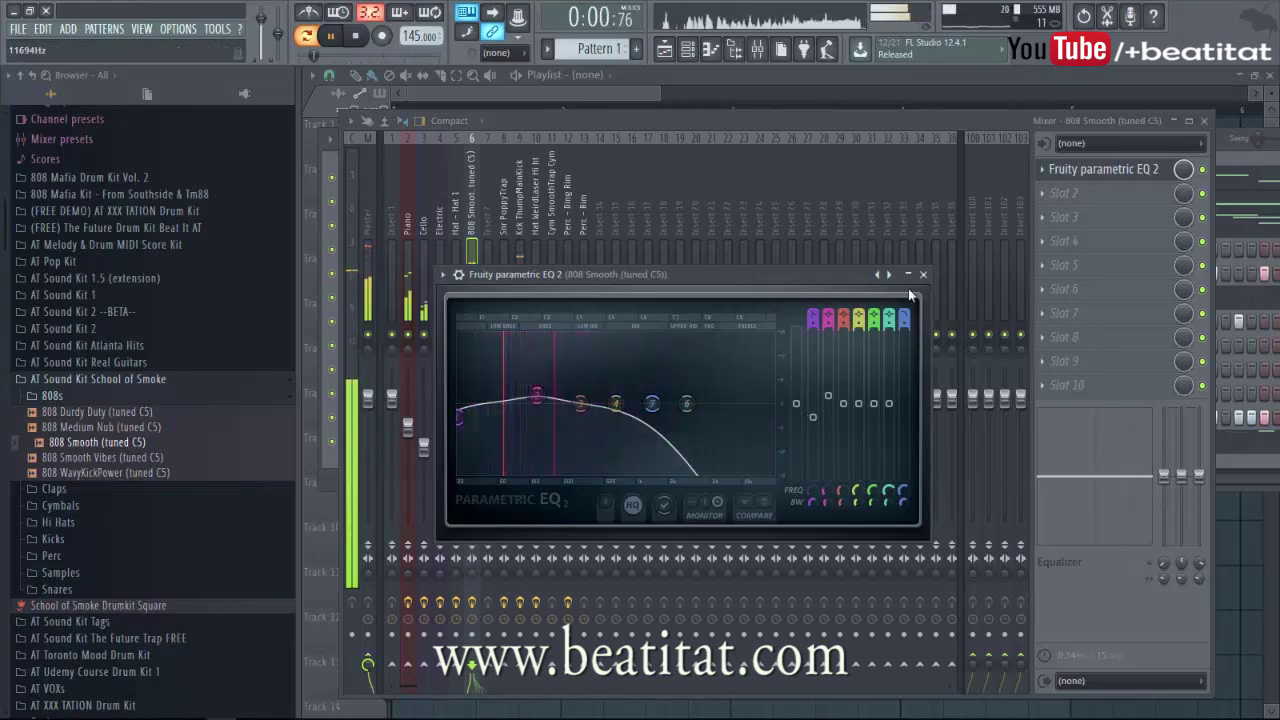
left_click(924, 275)
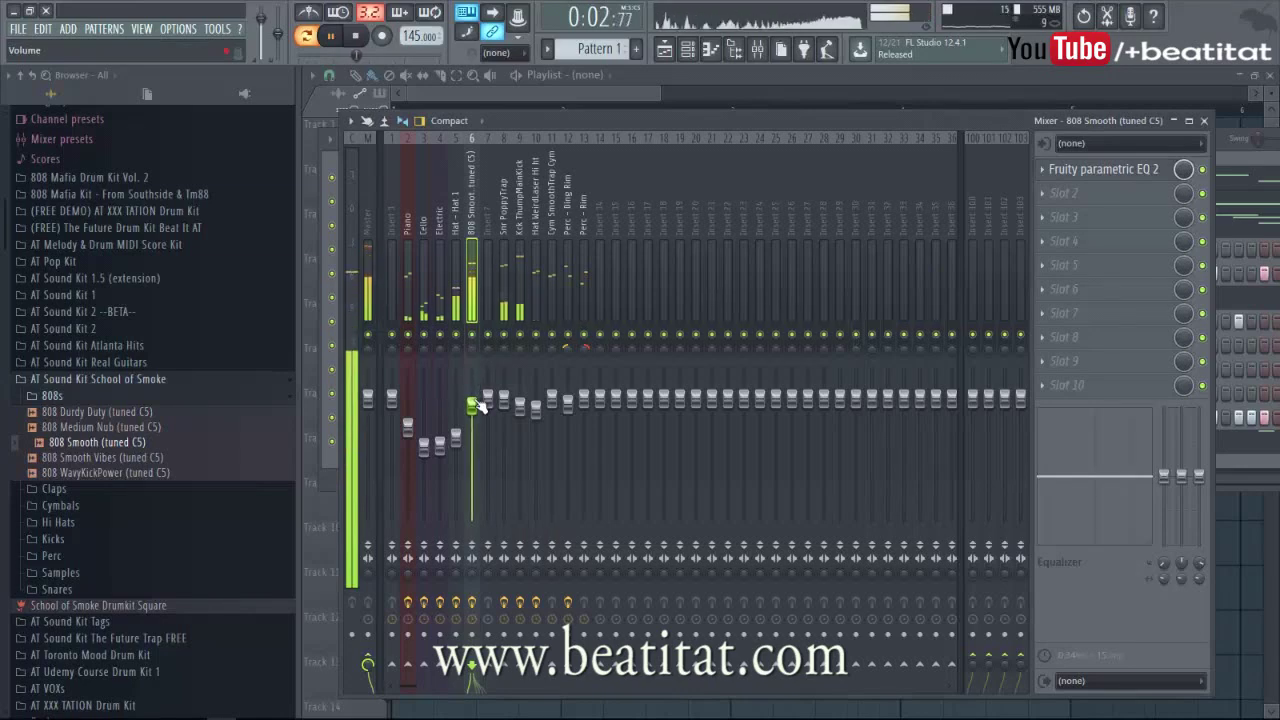
- Load Fruity Fast Dist into effect slot 3 of the 808 Smooth mixer track and bypass it
left_click(1065, 217)
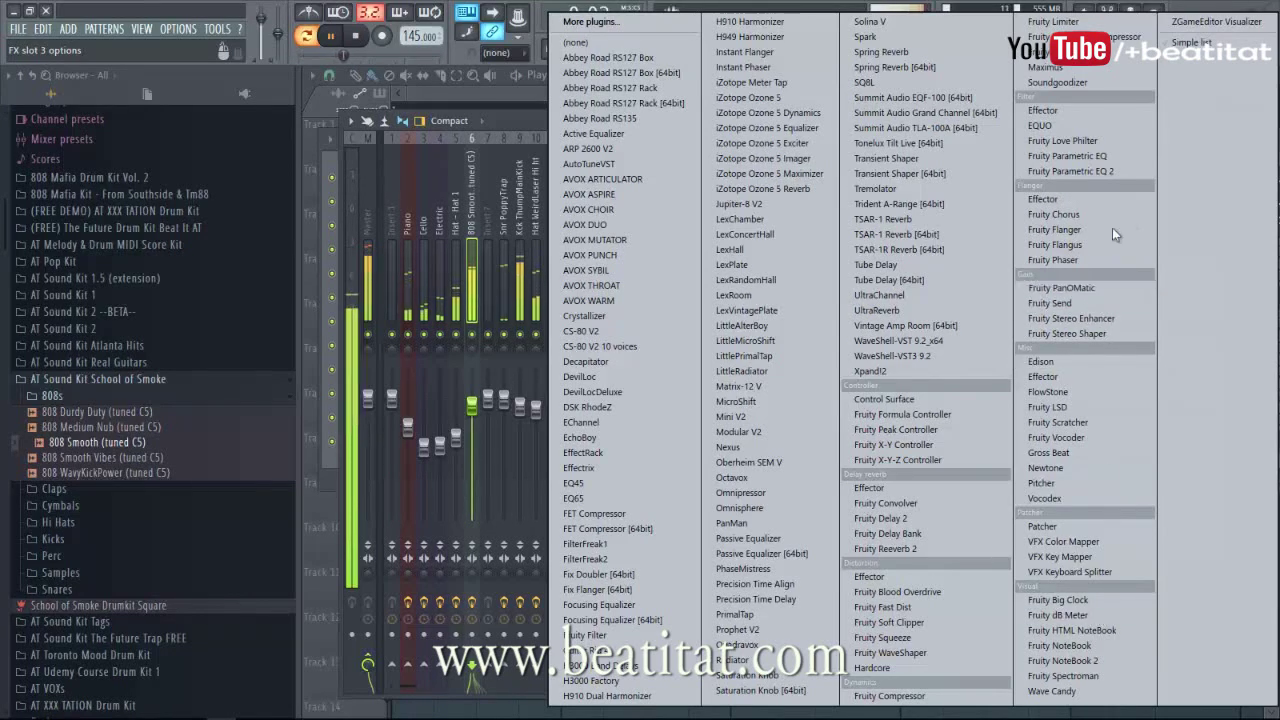
left_click(964, 610)
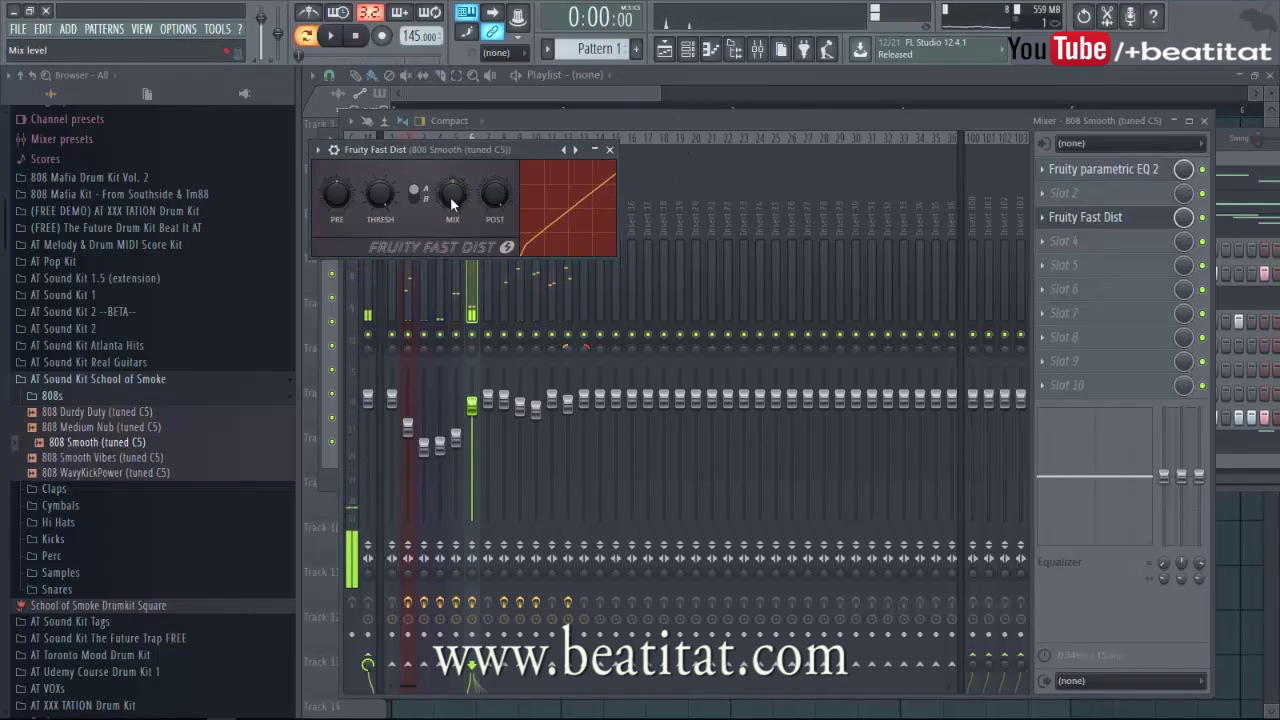
left_click(607, 152)
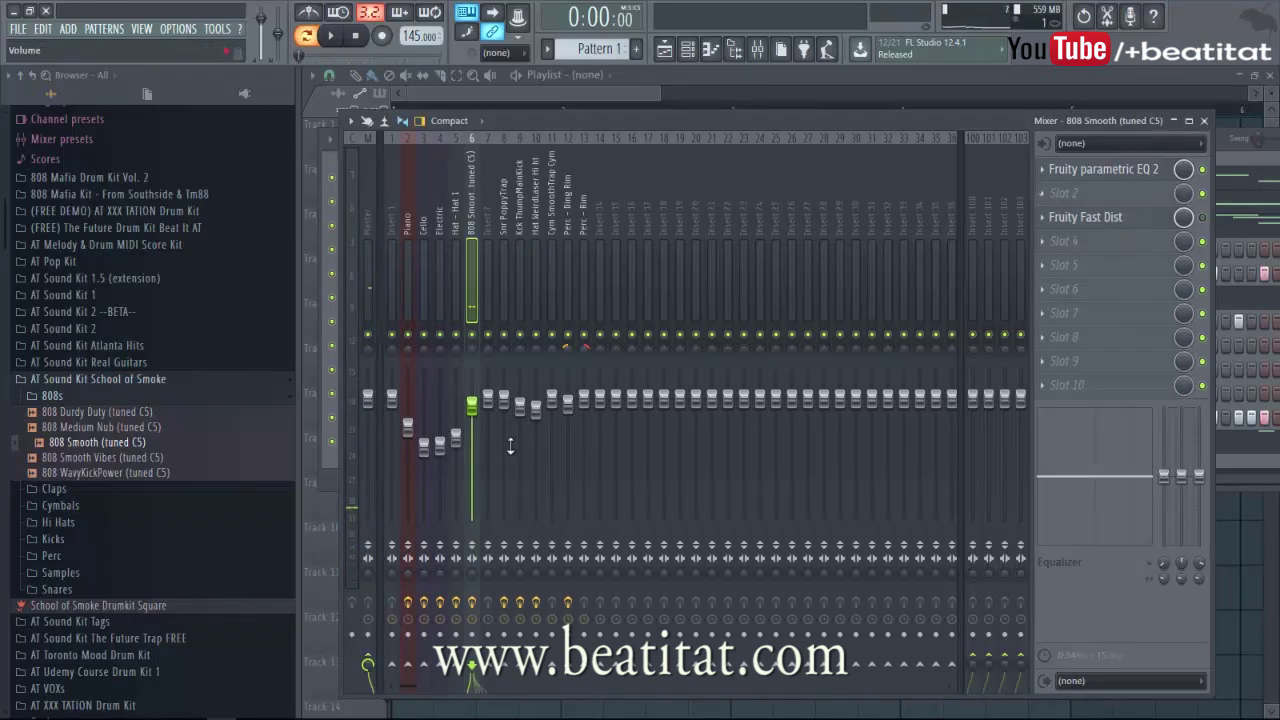
- Lower the cutoff frequency of the band 7 low-pass in the 808's Fruity Parametric EQ 2
left_click(1078, 172)
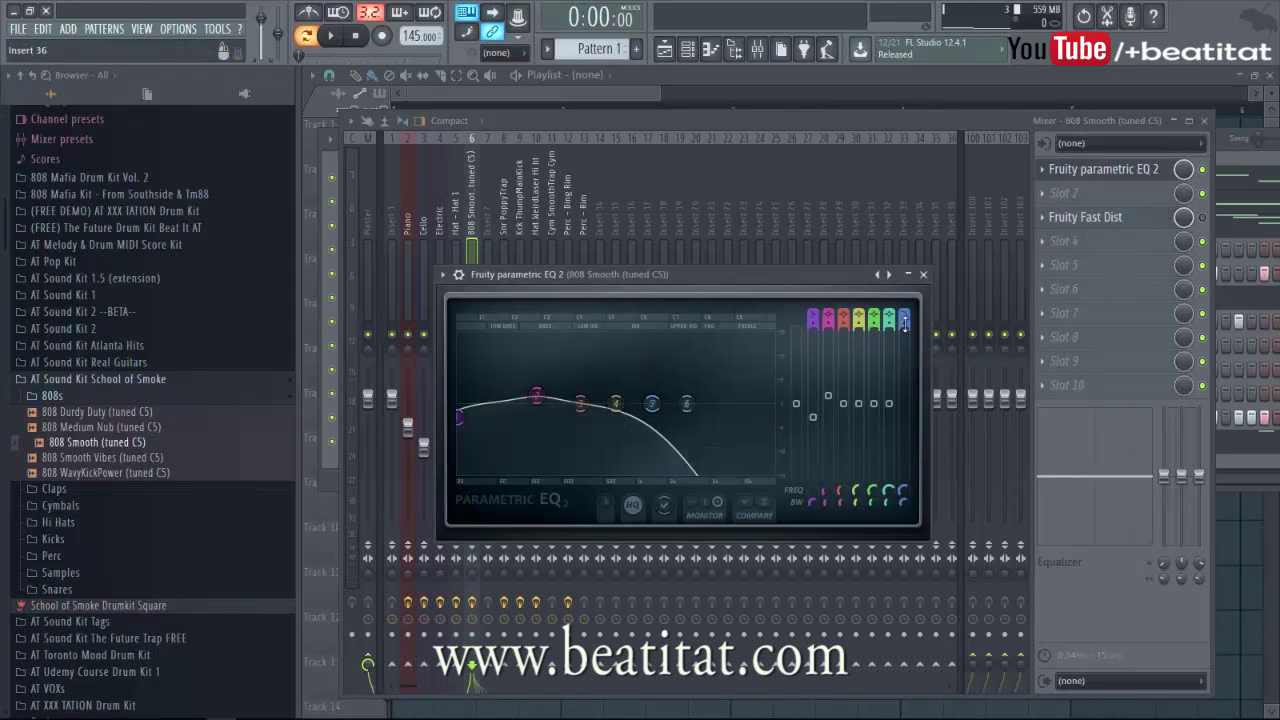
left_click_drag(651, 430, 626, 436)
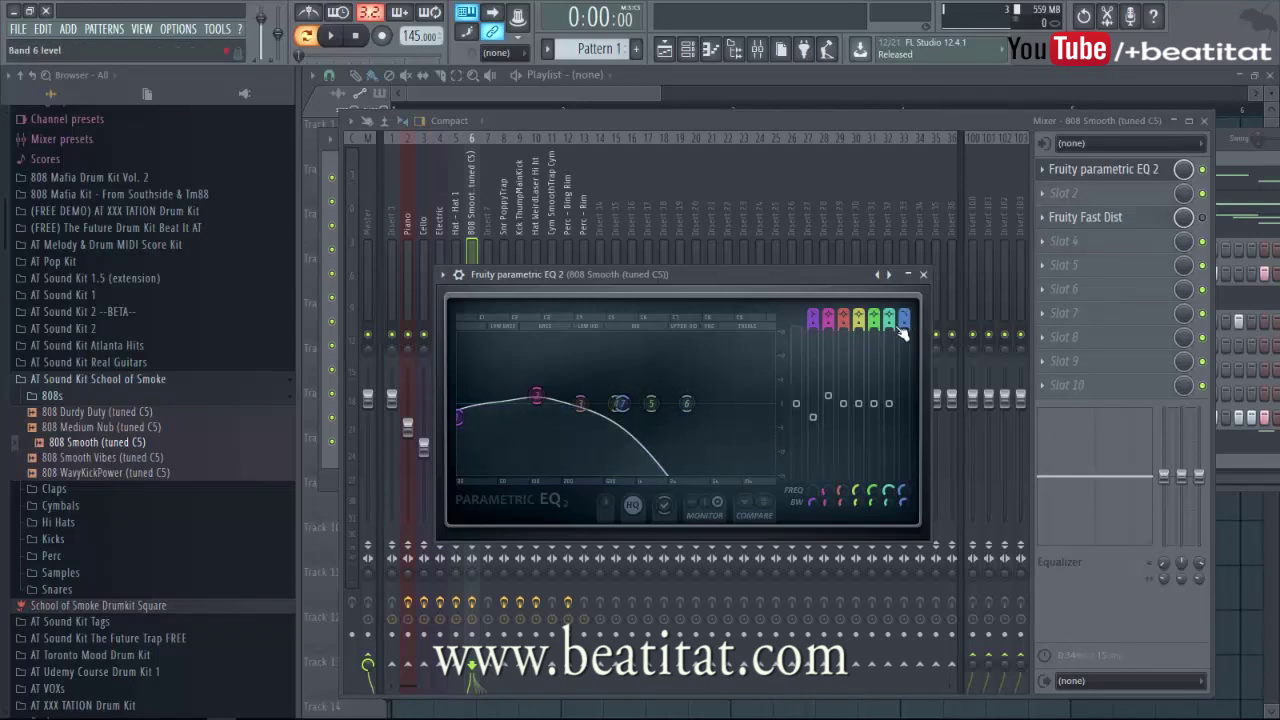
left_click_drag(904, 313, 903, 313)
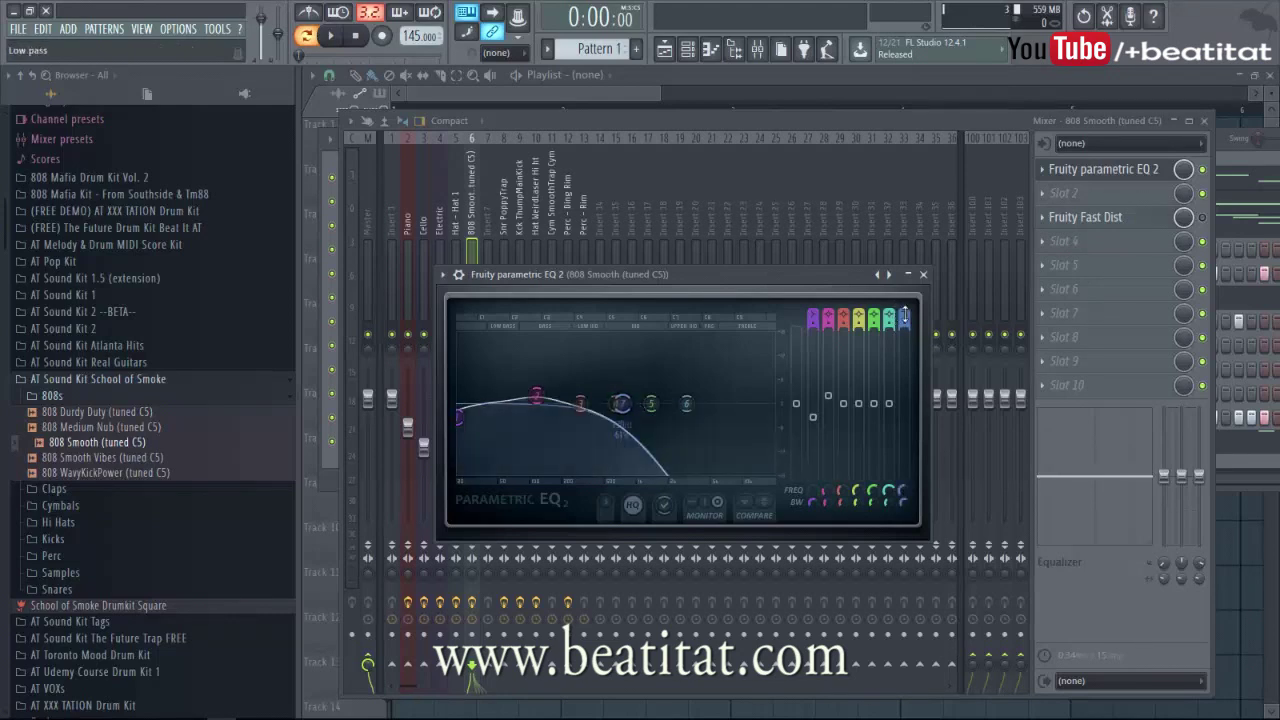
left_click(923, 274)
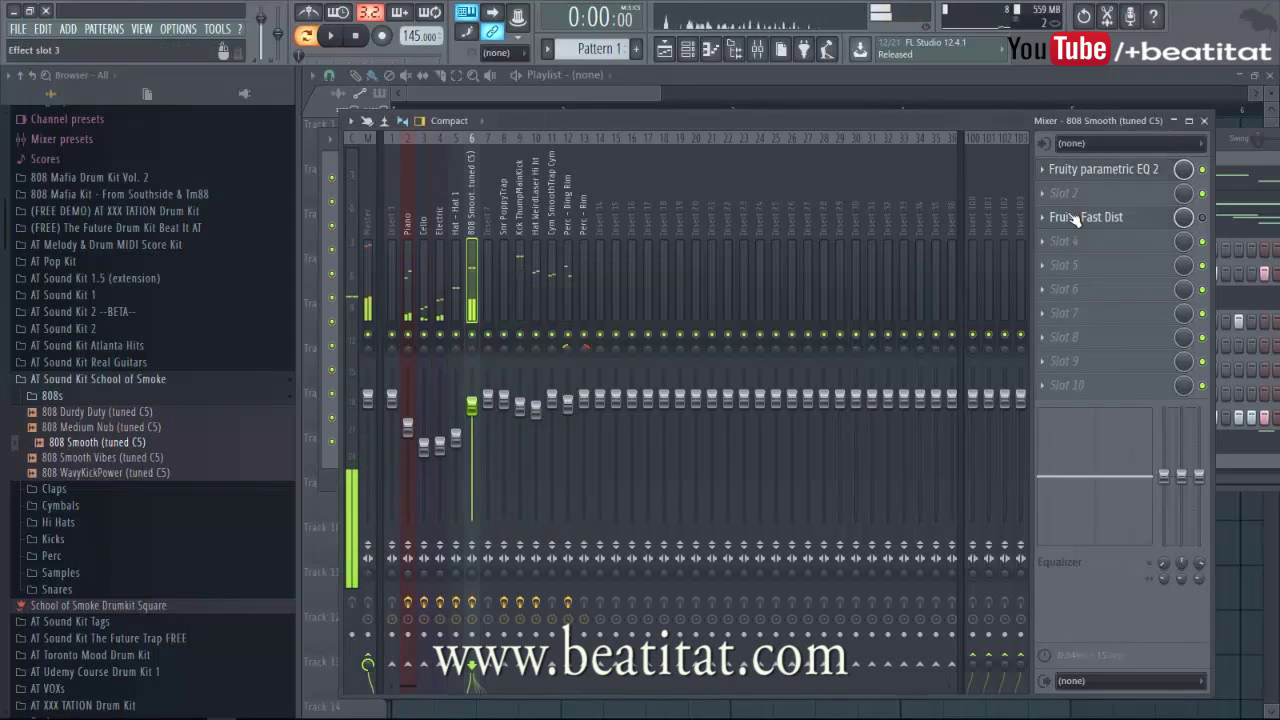
- Play the pattern and enable Fruity Fast Dist on the 808 Smooth track to hear the distortion
left_click(1075, 218)
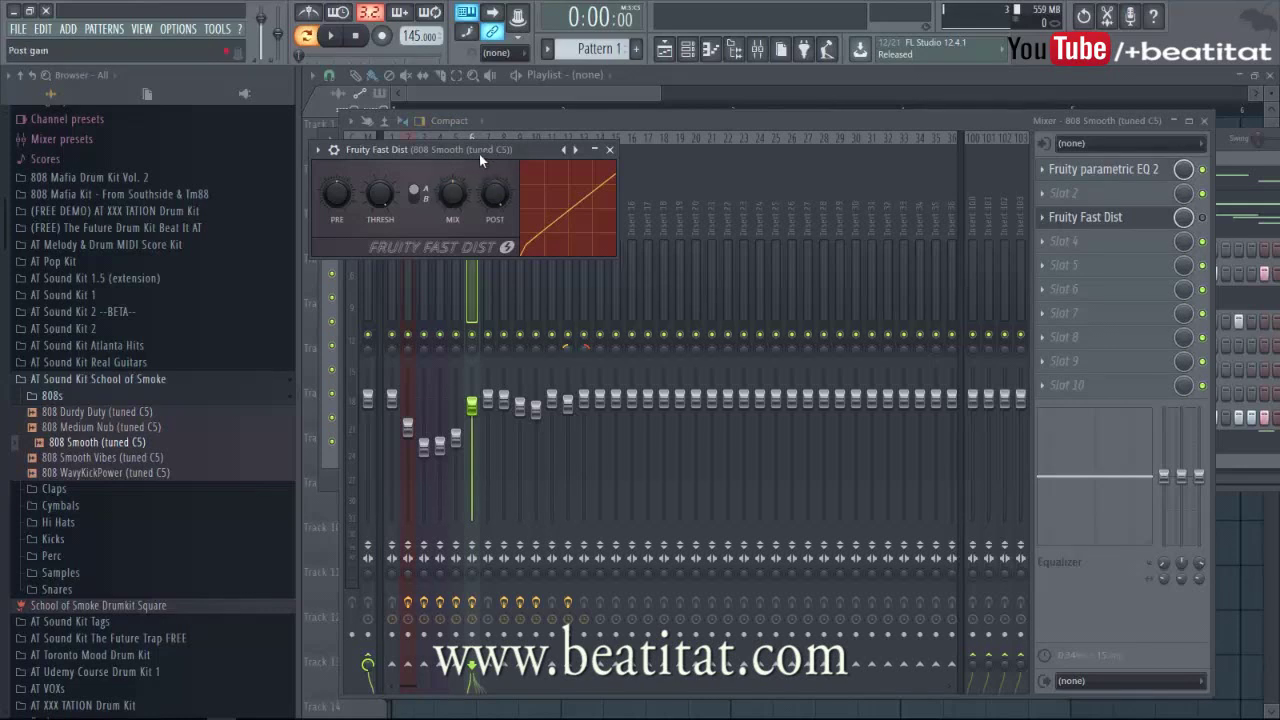
key("space")
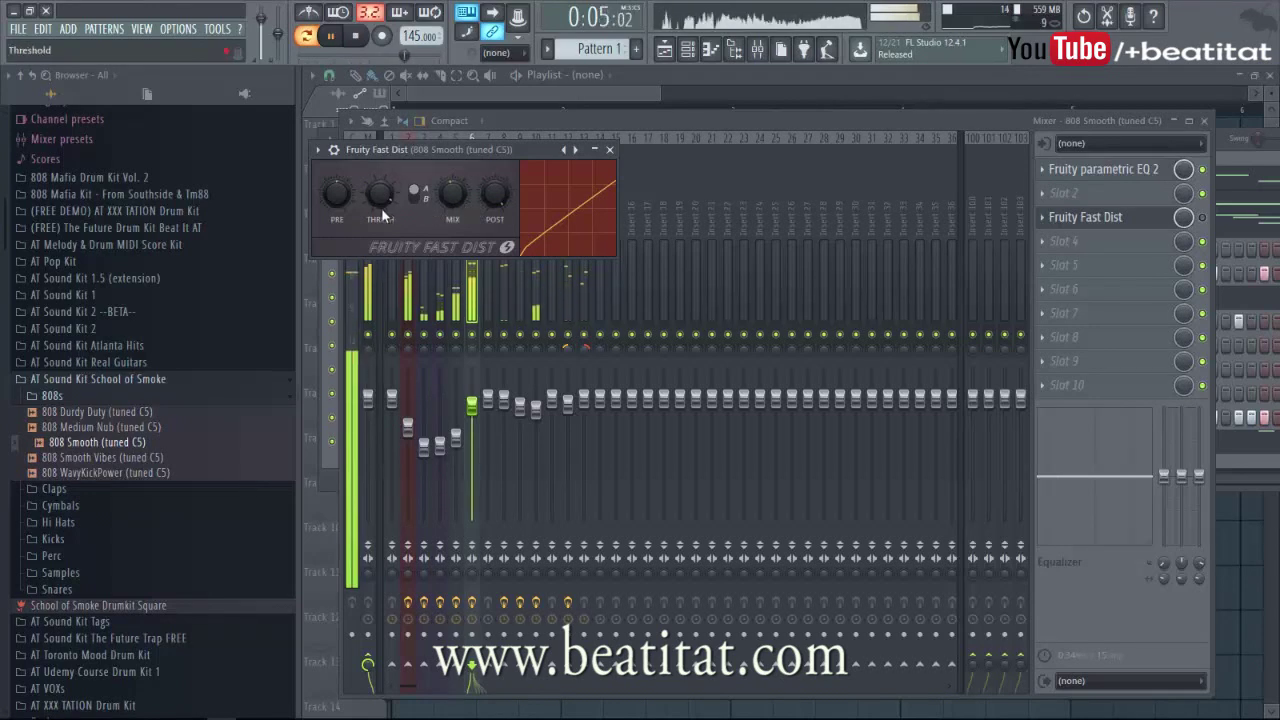
left_click(609, 149)
left_click(1202, 217)
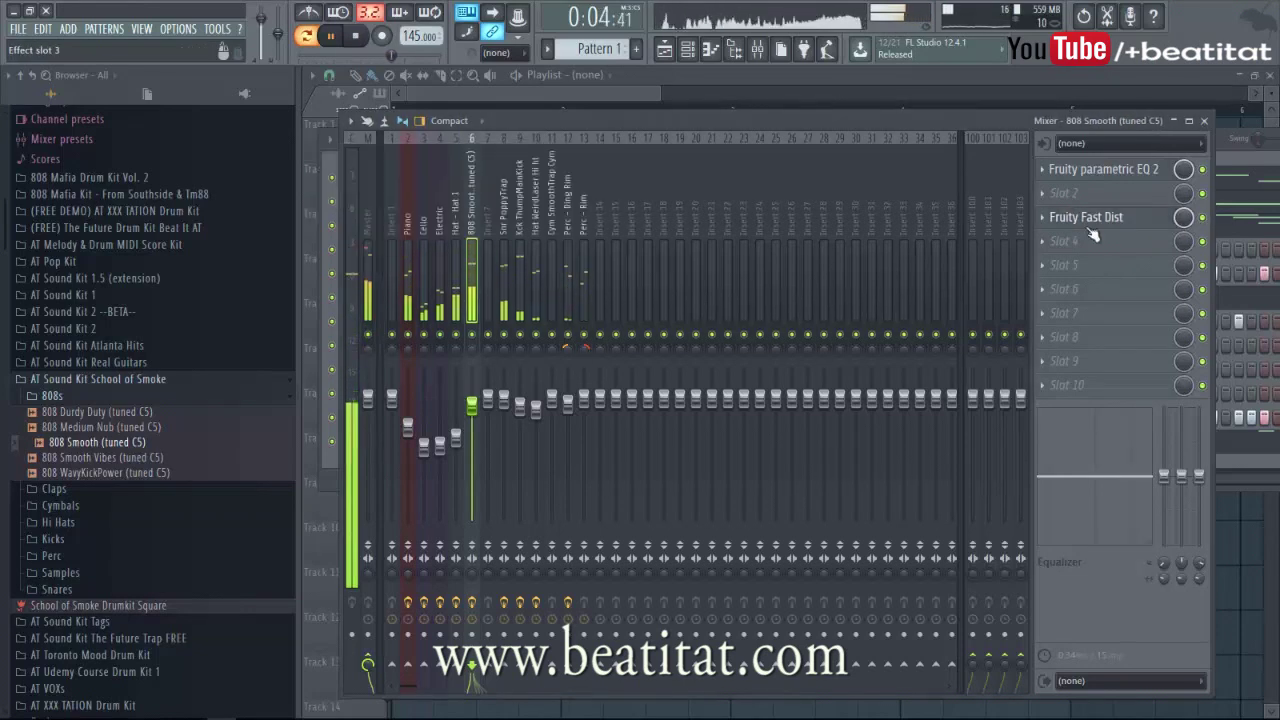
left_click(1130, 220)
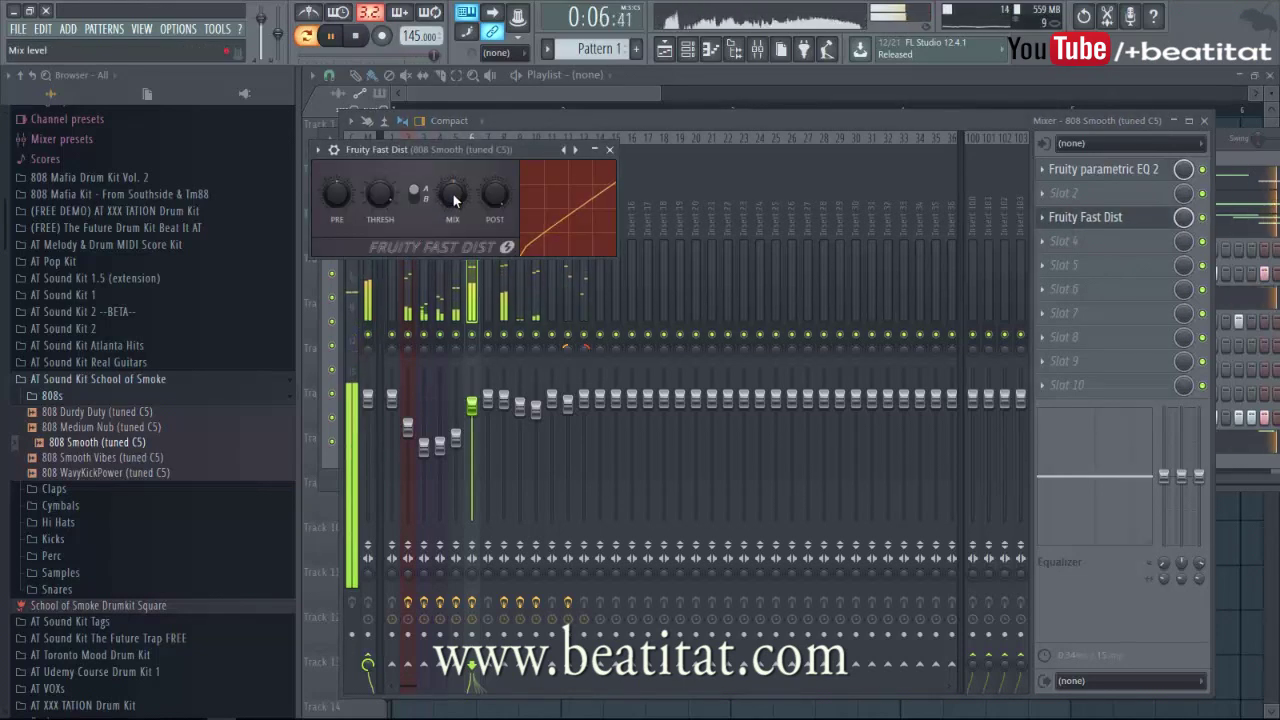
left_click(610, 150)
- Load Fruity Limiter into effect slot 4 of the 808 Smooth track, switch it to compressor mode and raise the ratio
left_click(1098, 240)
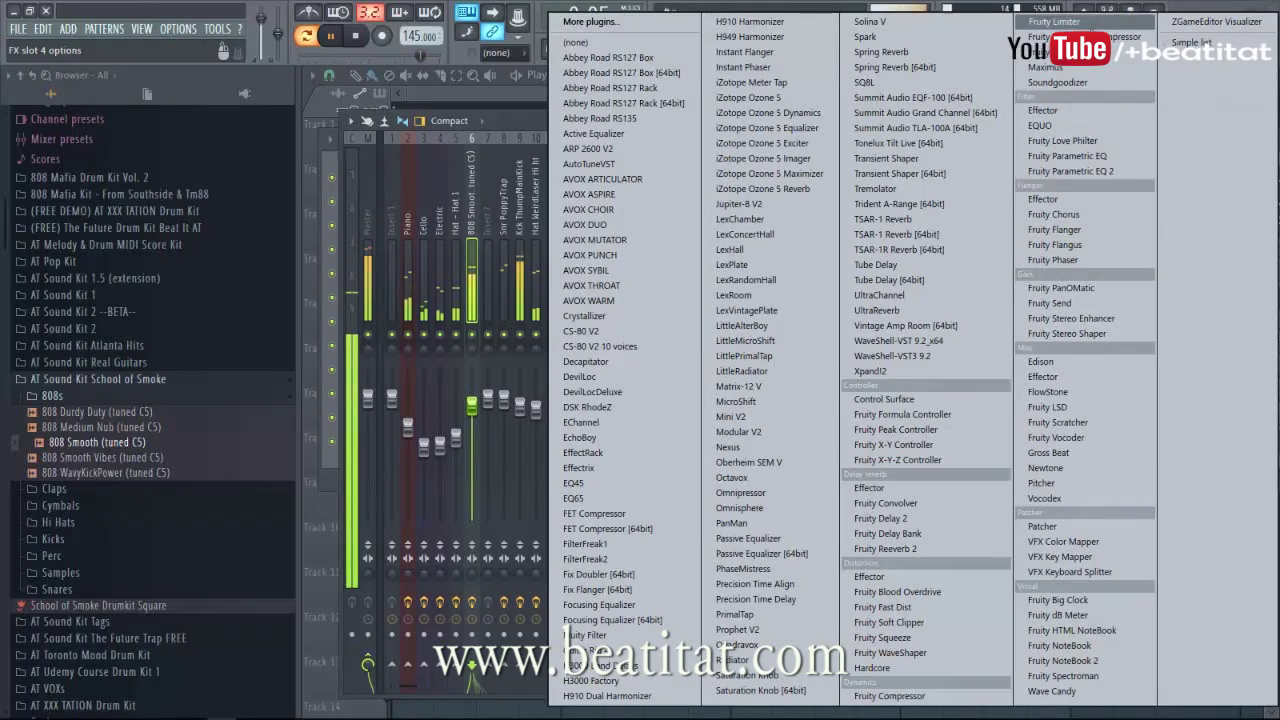
left_click(1060, 21)
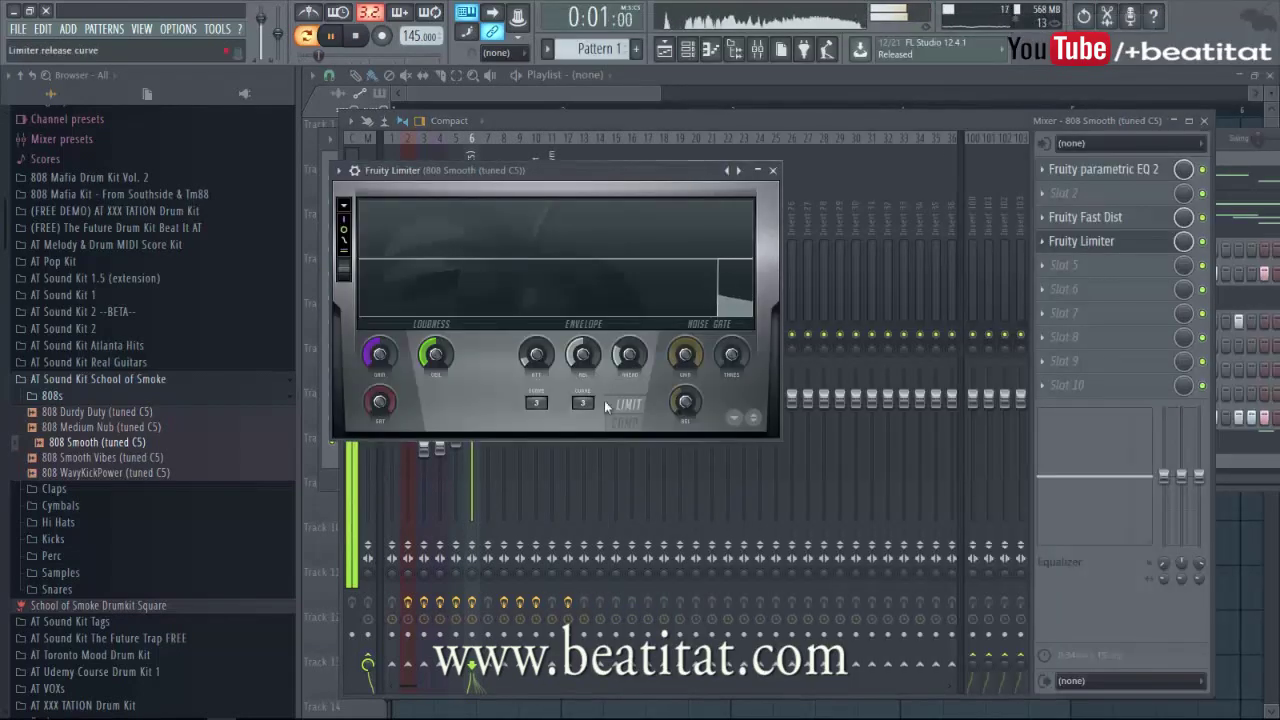
left_click(624, 420)
left_click_drag(497, 352, 527, 300)
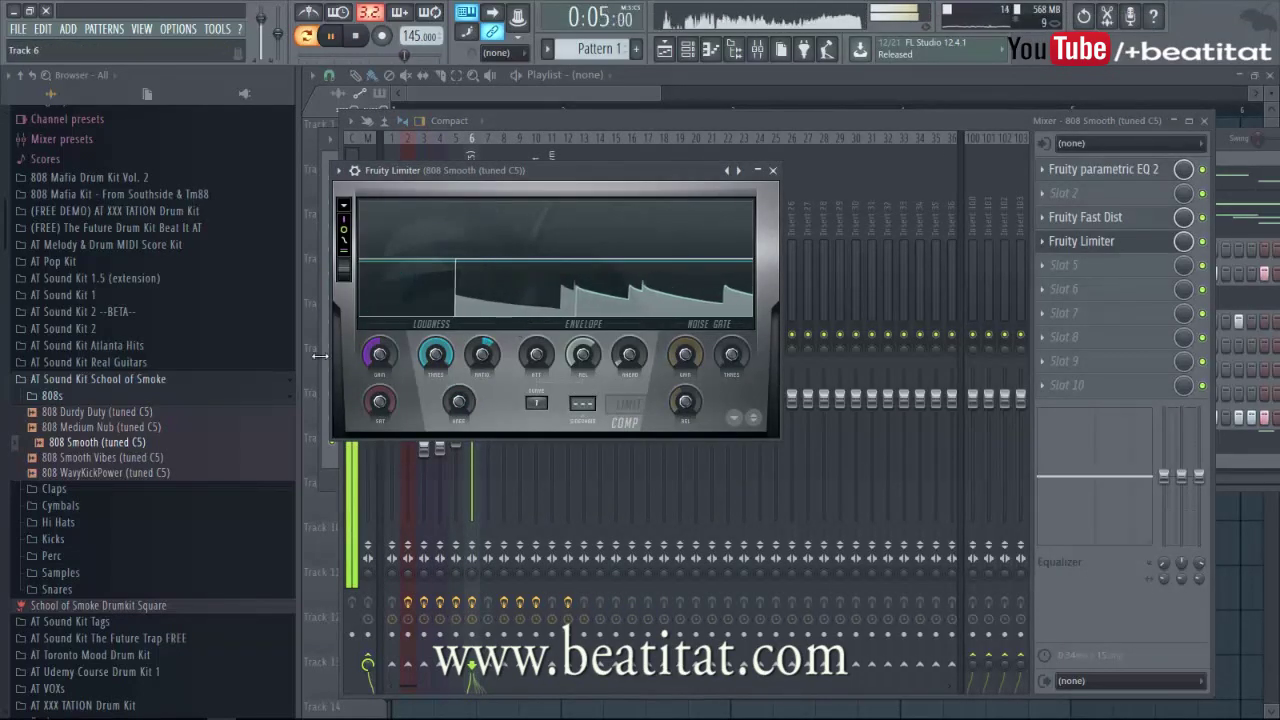
- Raise the gain and lower the threshold of the 808 Smooth track's Fruity Limiter, and close the plugin window
left_click_drag(377, 356, 378, 348)
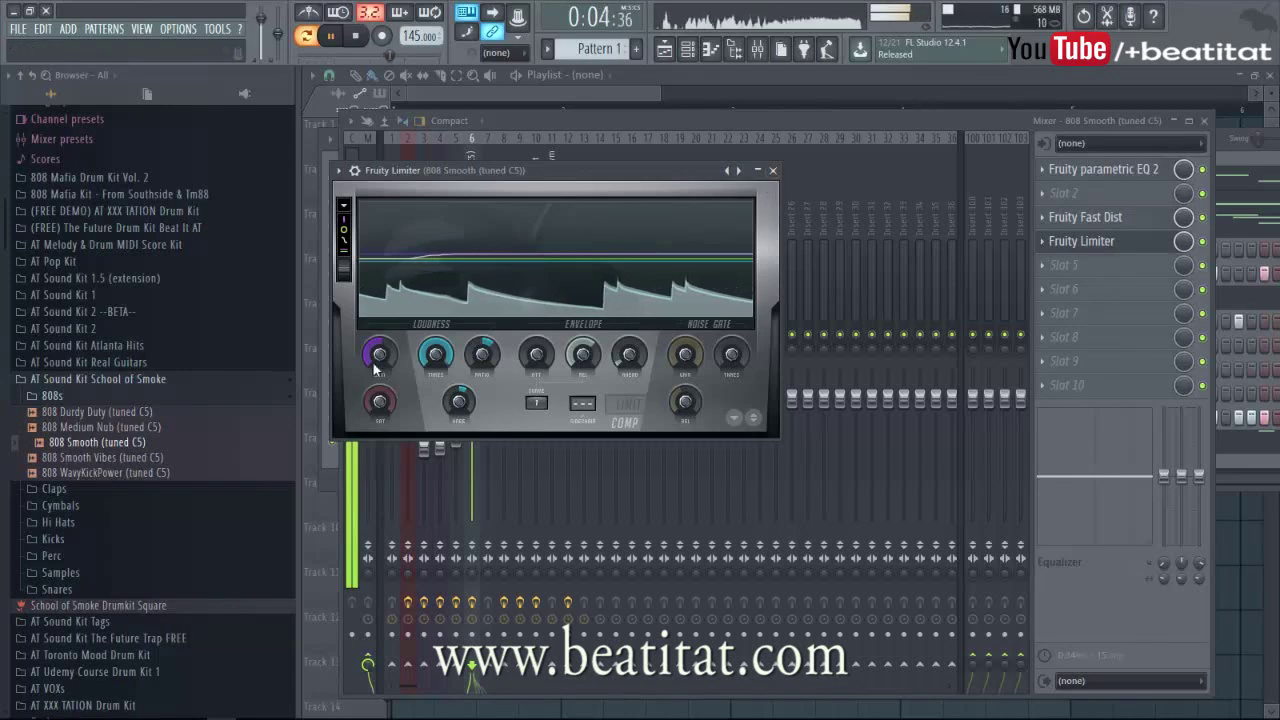
left_click_drag(424, 366, 390, 364)
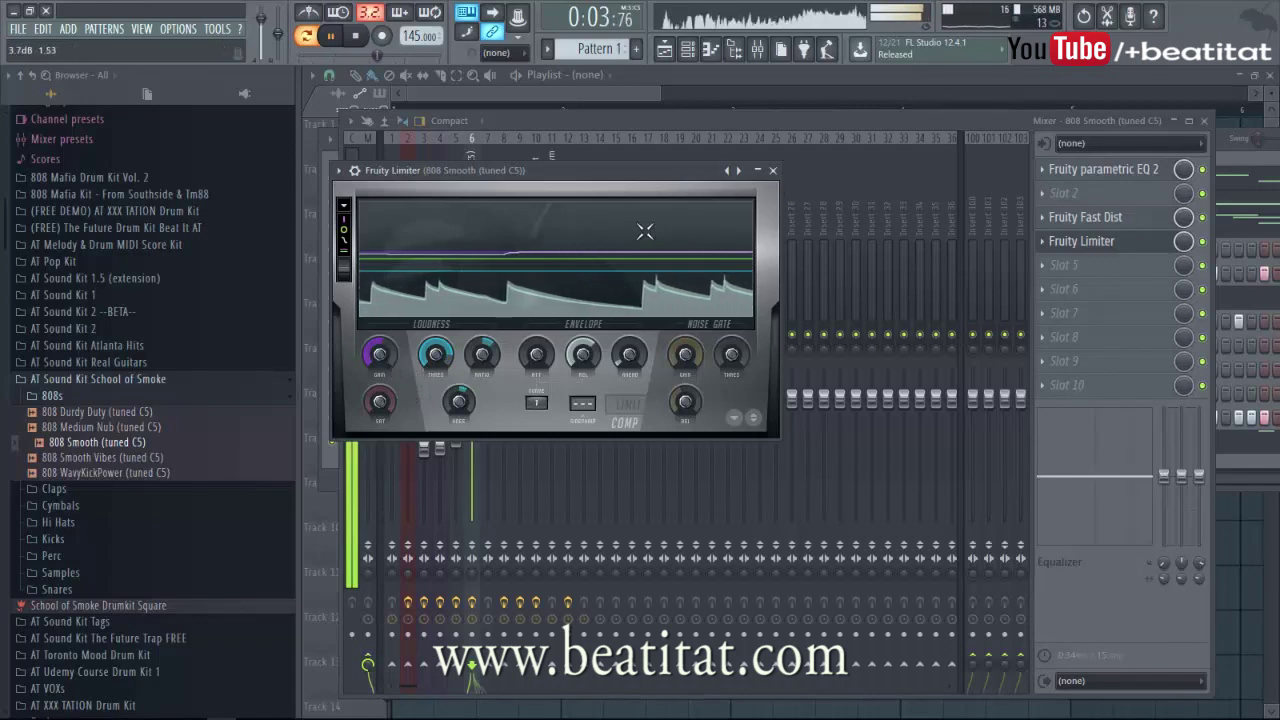
left_click_drag(614, 176, 941, 226)
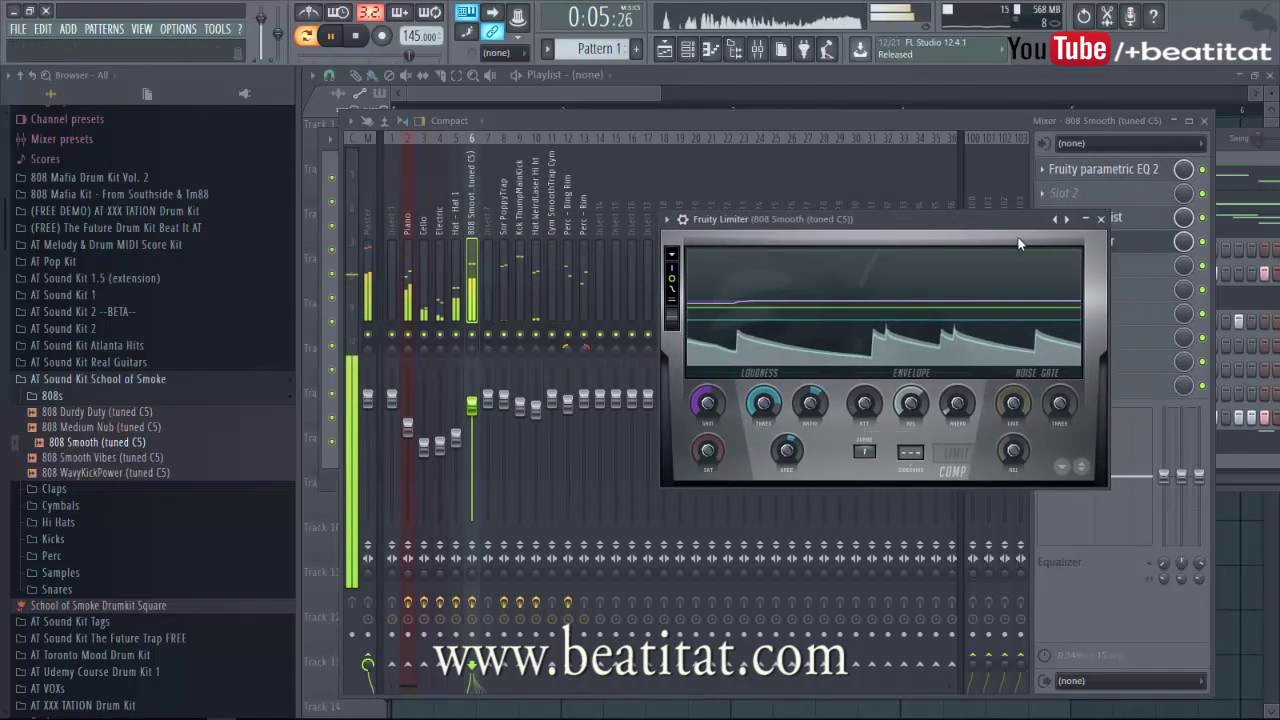
left_click(1101, 218)
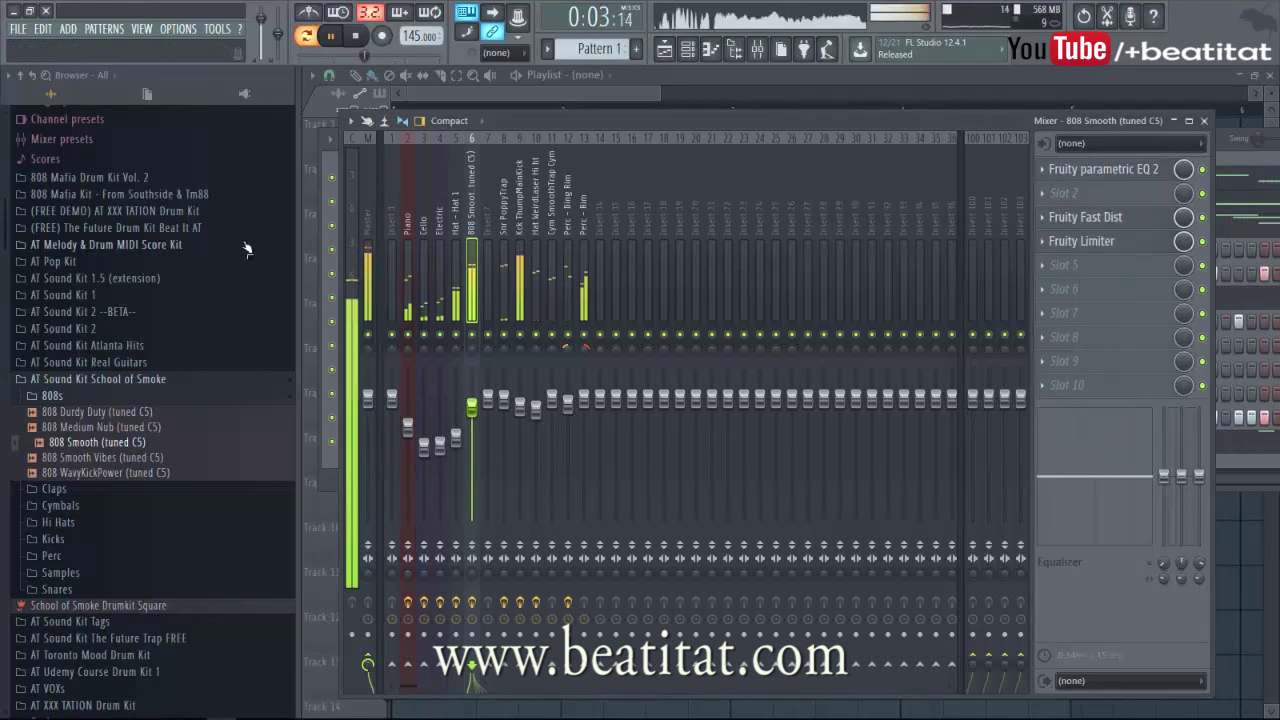
- Check the Master track's level in the mixer during playback, close the mixer and stop the pattern
left_click(363, 246)
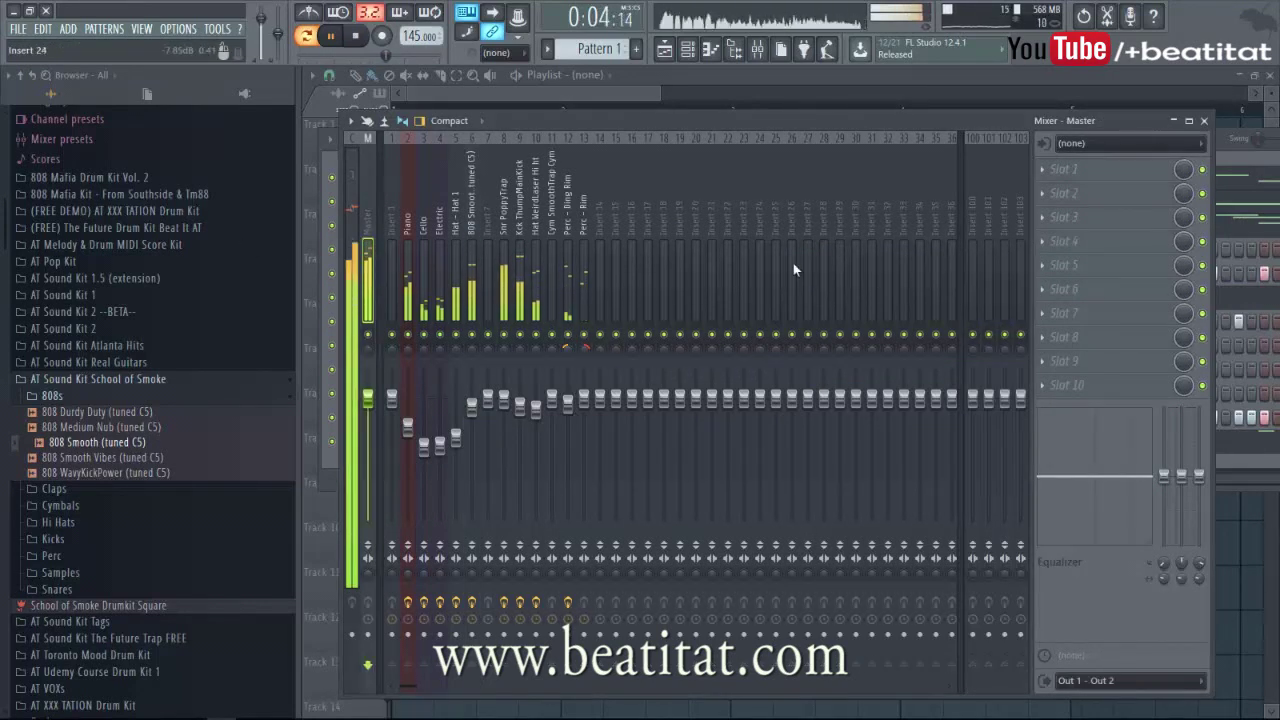
left_click(1204, 120)
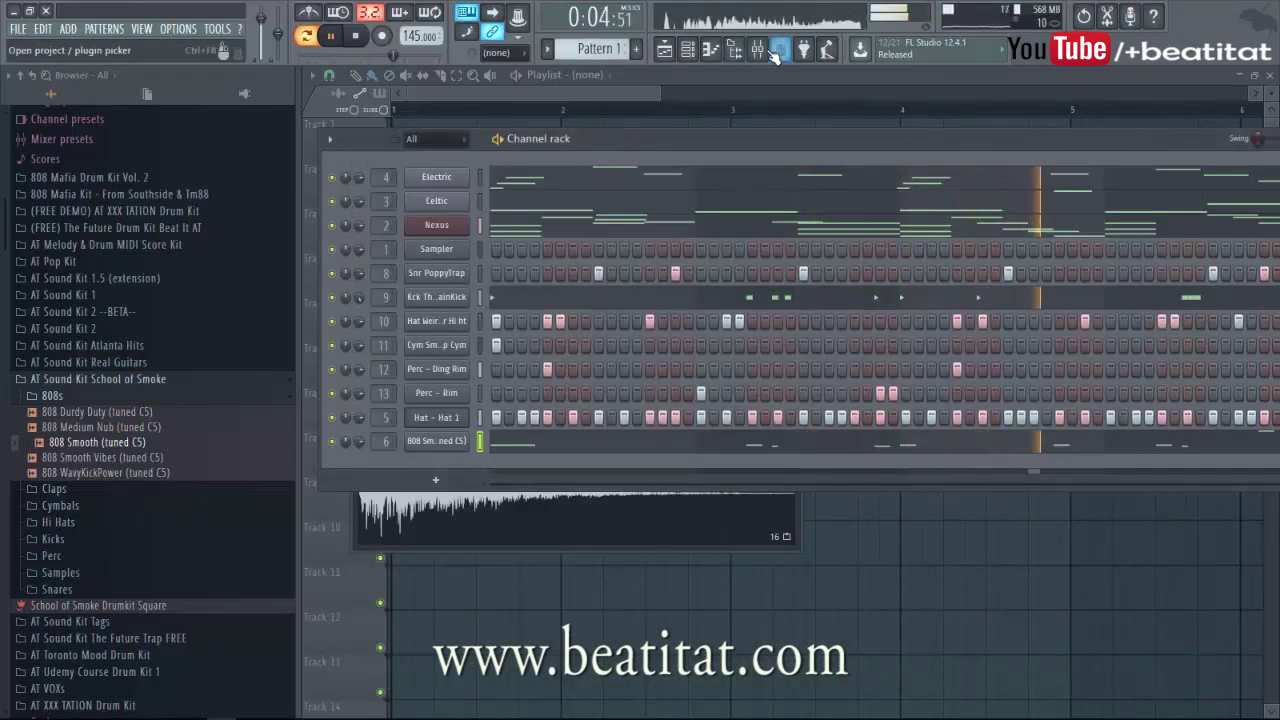
key("F9")
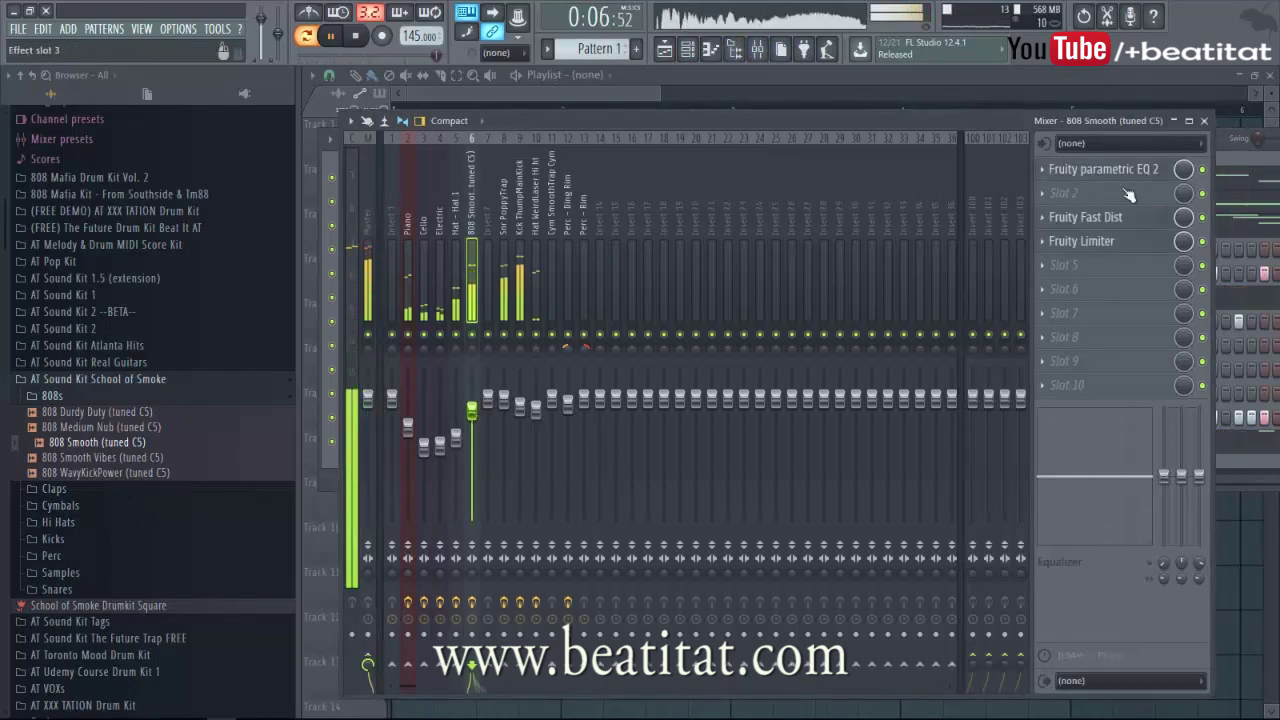
key("F9")
key("F6")
key("F6")
key("space")
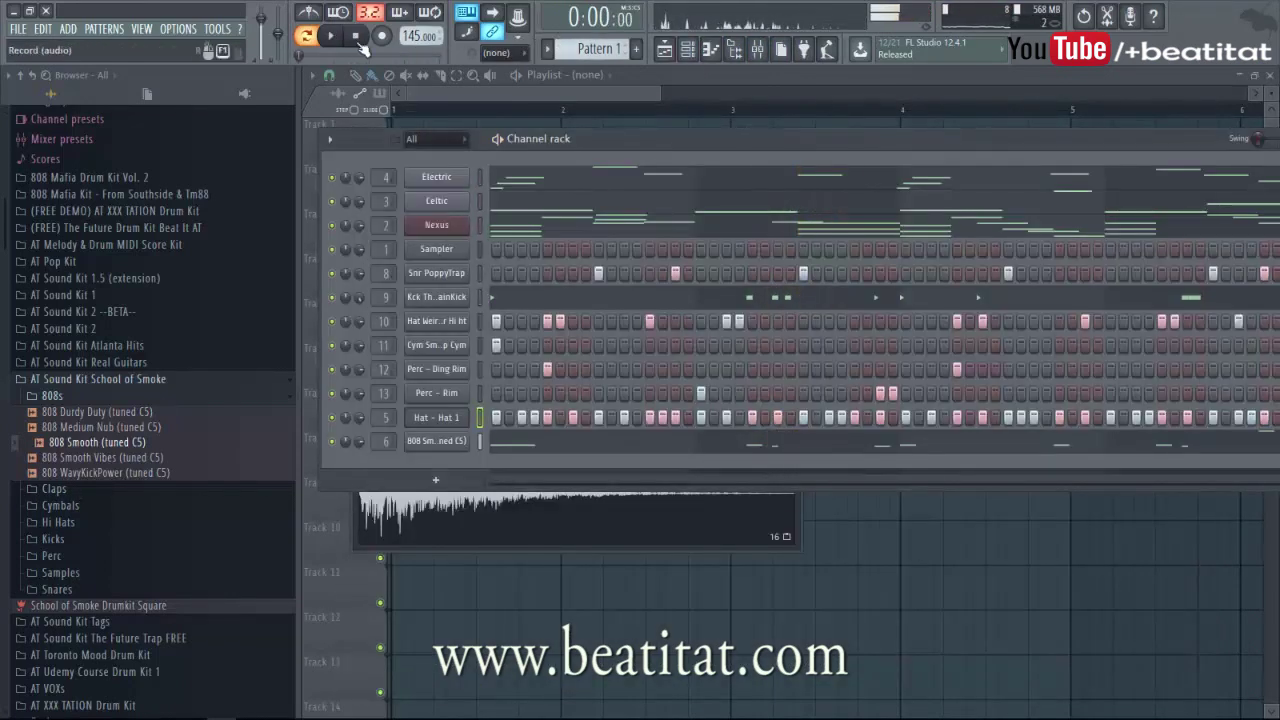
- Look through the Hi Hats and Perc folders of AT Sound Kit School of Smoke and collapse the kit
left_click(88, 524)
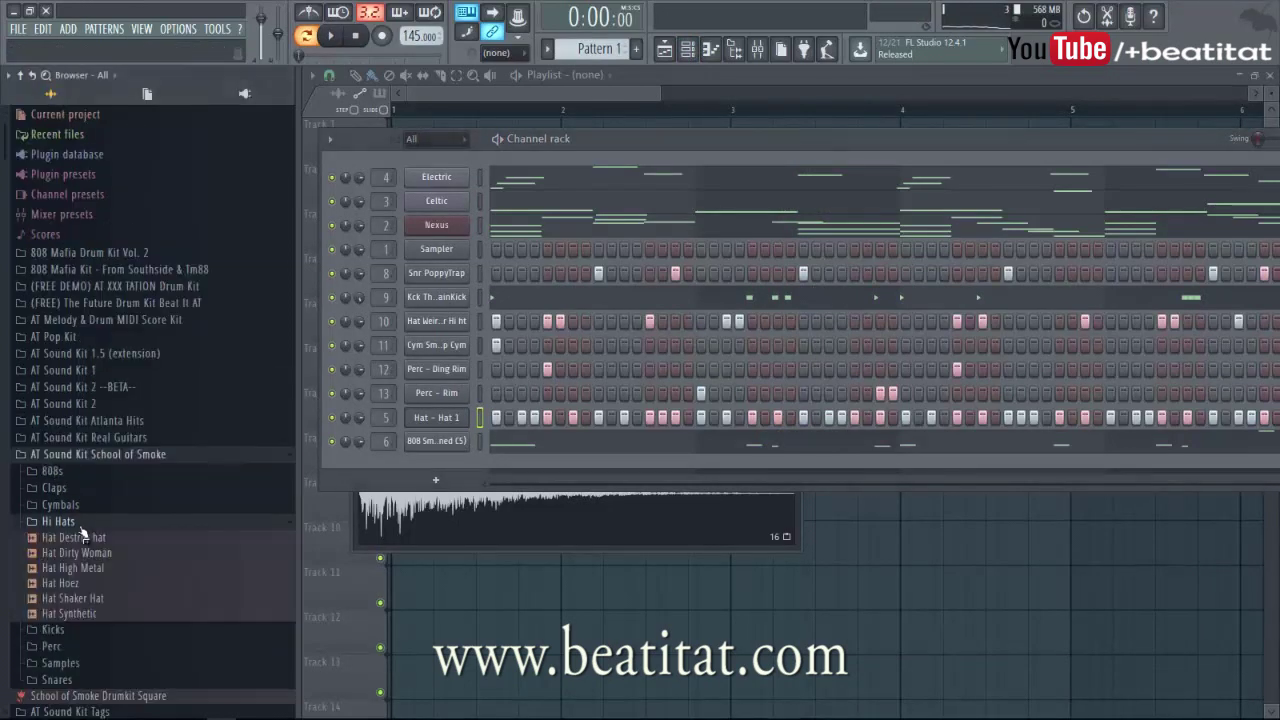
left_click(88, 572)
left_click(70, 555)
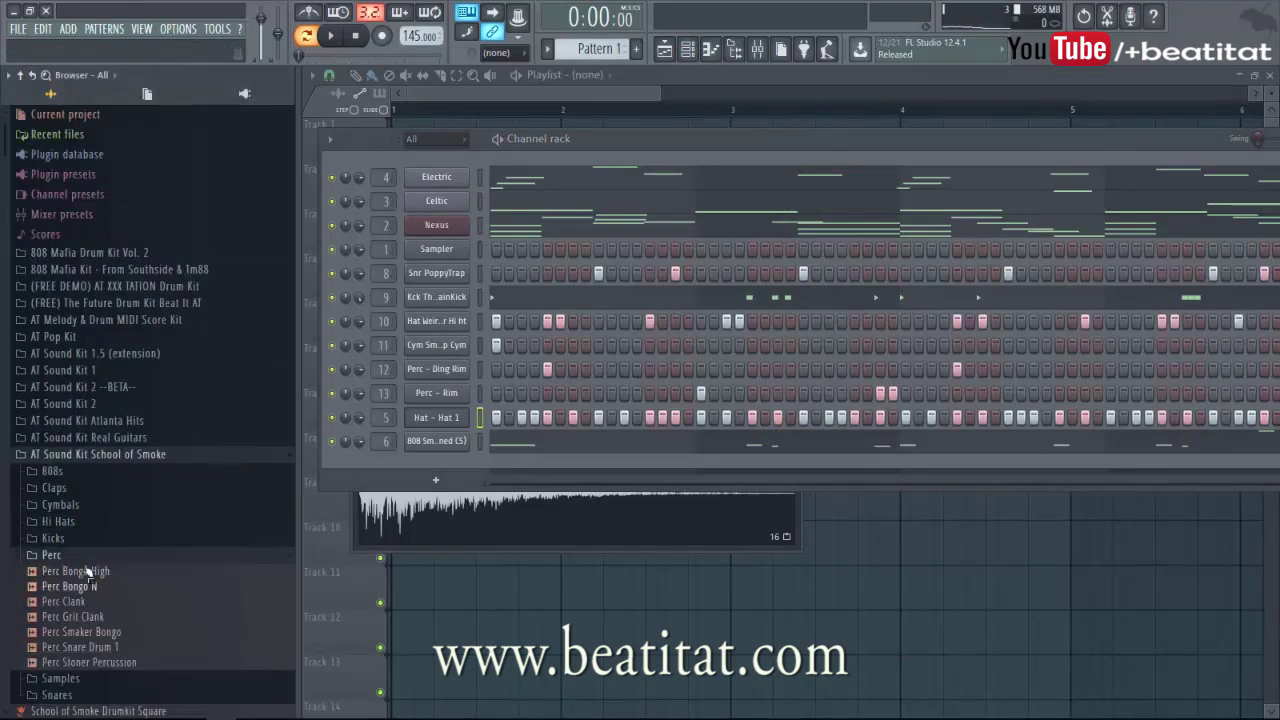
left_click(100, 452)
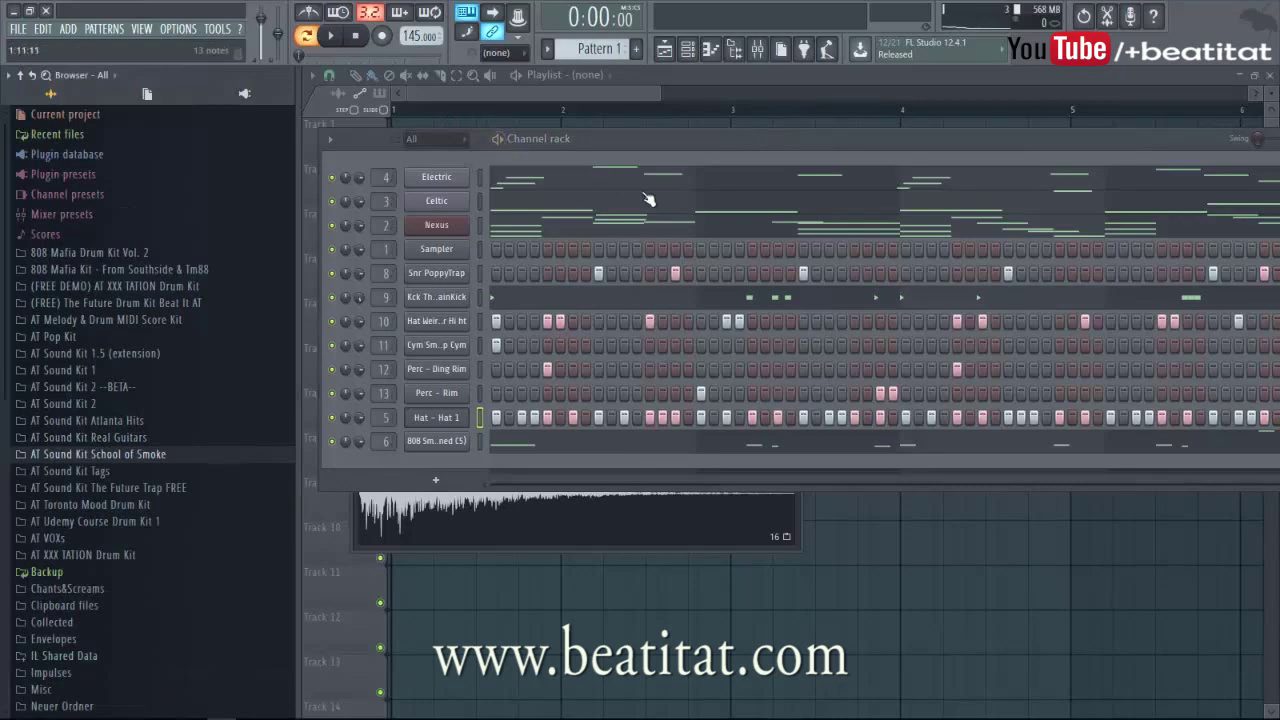
- Delete the empty Sampler channel from the channel rack
mouse_move(737, 153)
left_mouse_down()
mouse_move(765, 152)
mouse_move(708, 149)
mouse_move(751, 158)
left_mouse_up()
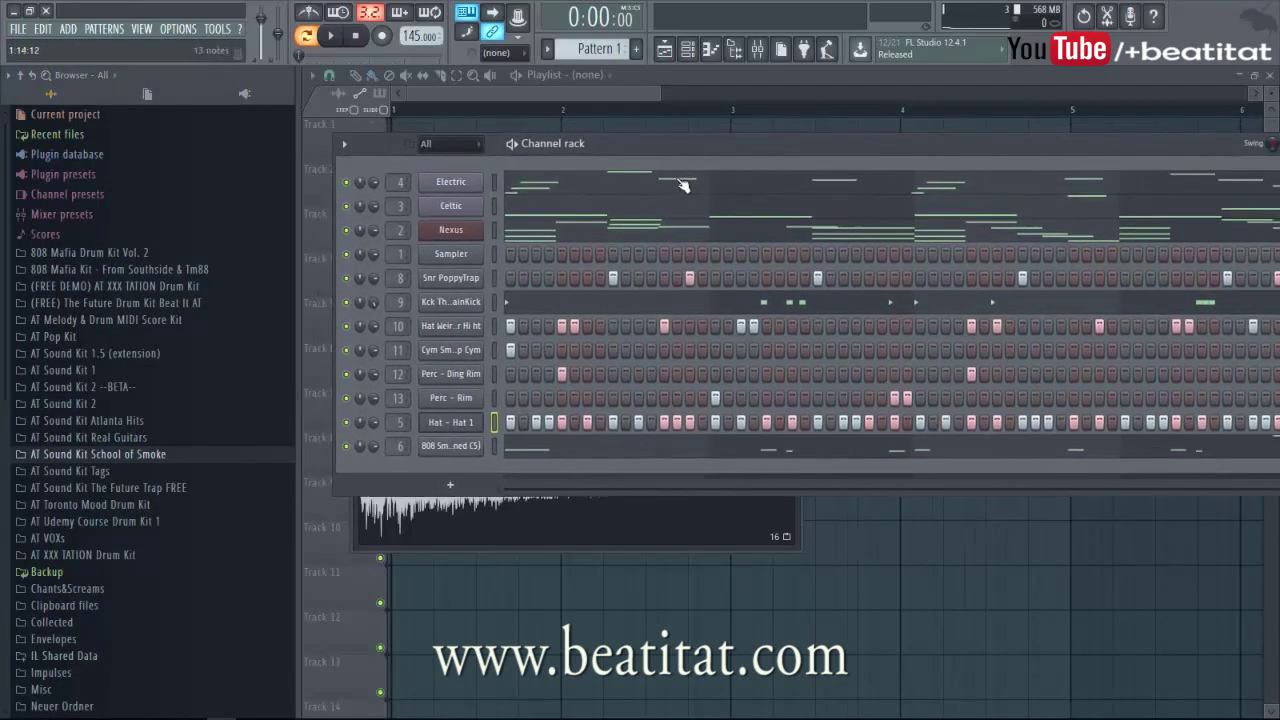
left_click_drag(657, 94, 837, 194)
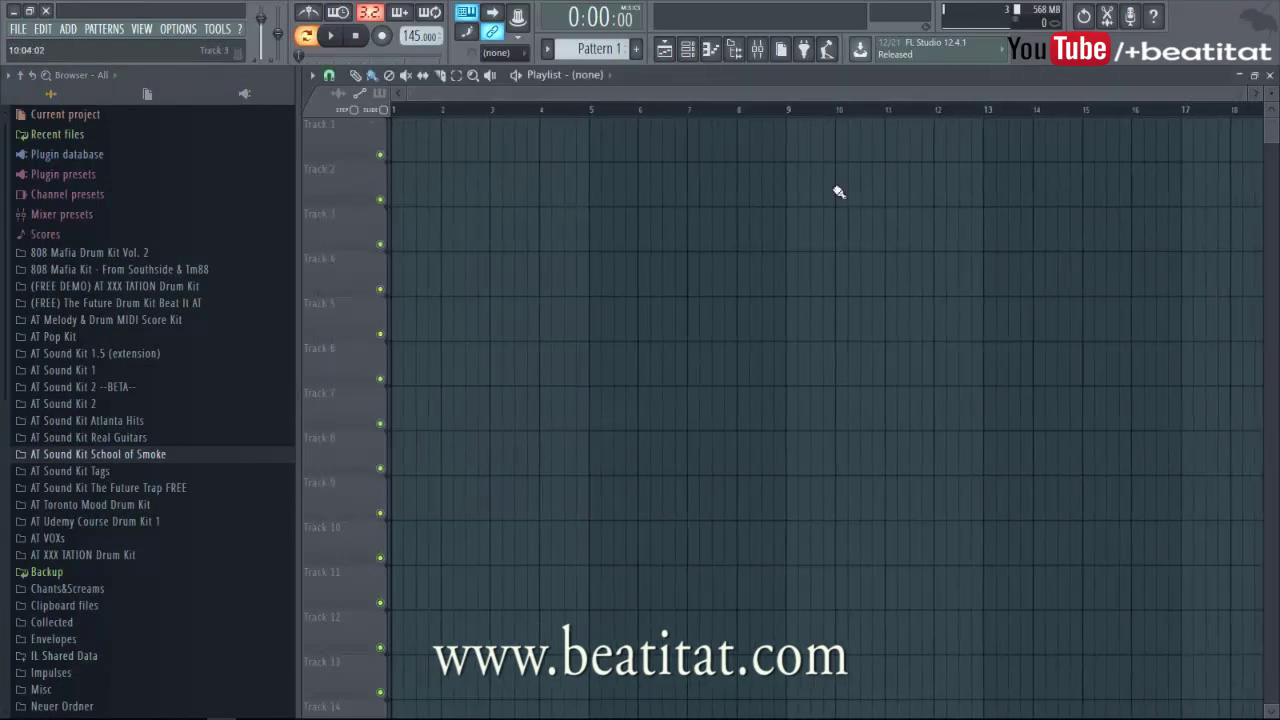
left_click(688, 50)
right_click(493, 251)
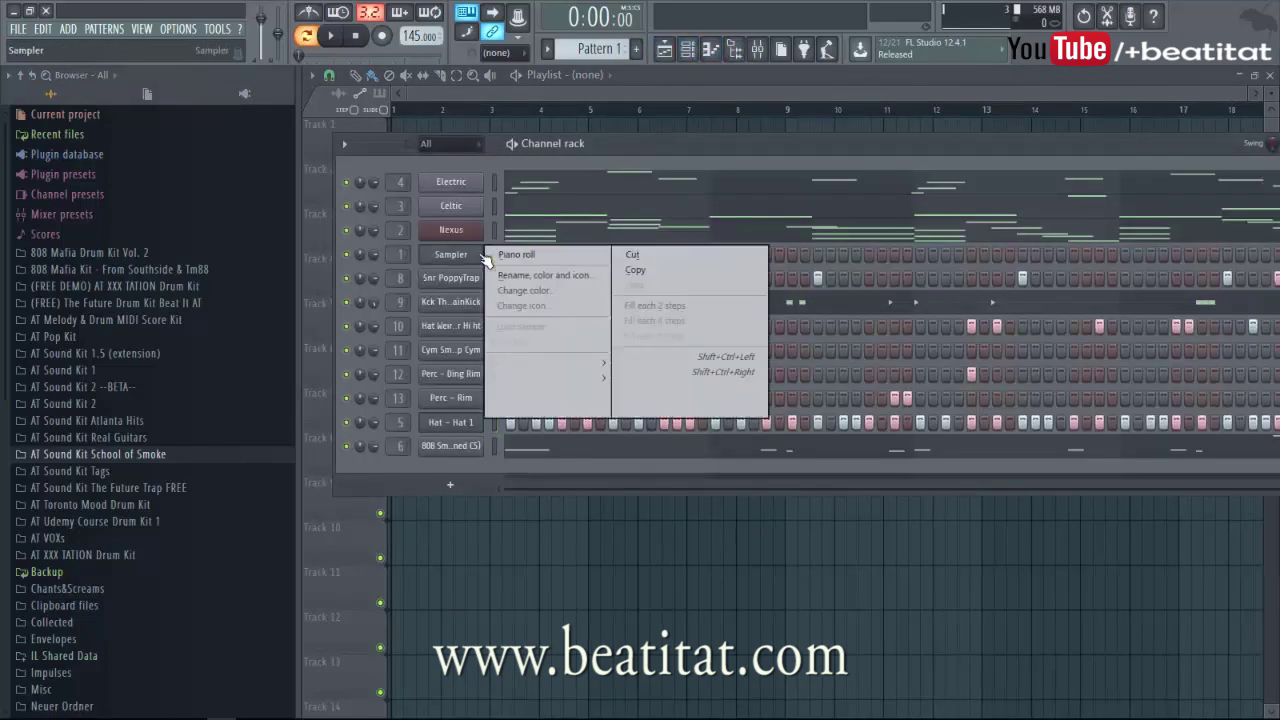
left_click(560, 410)
left_click(718, 410)
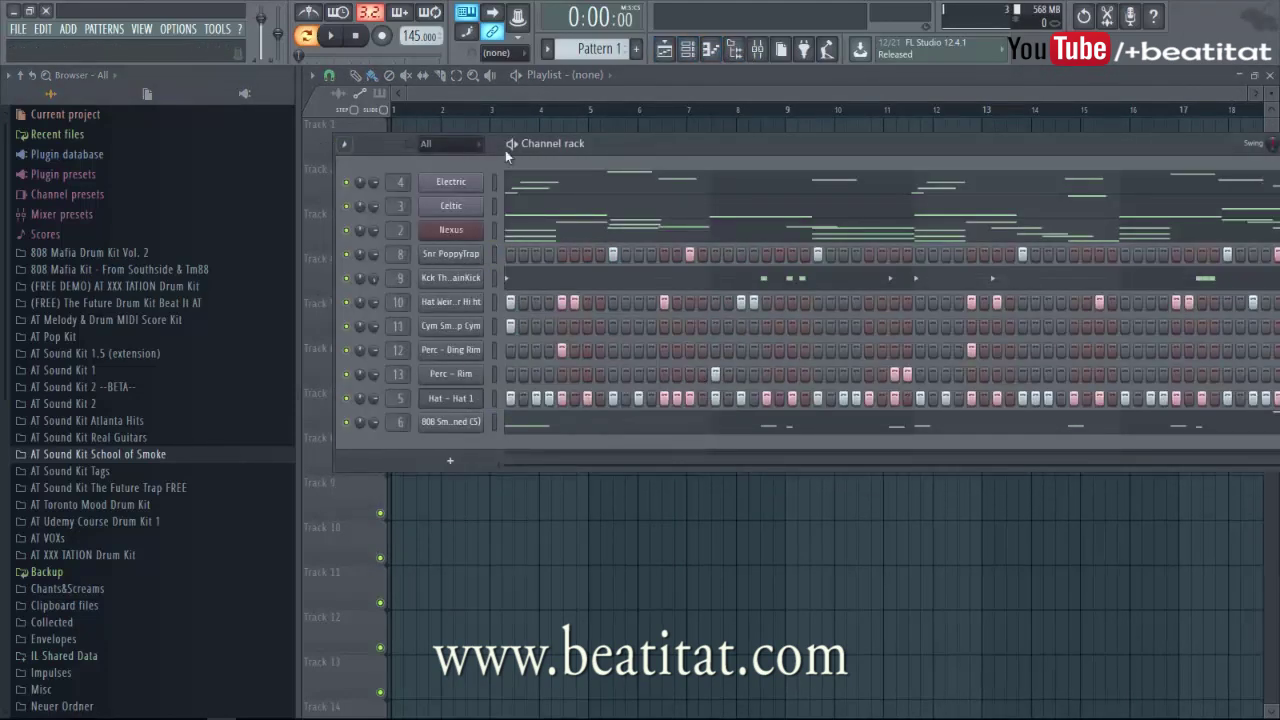
- Listen to the pattern once more and place a Pattern 1 clip on playlist Track 1 at bar 5
left_click(333, 35)
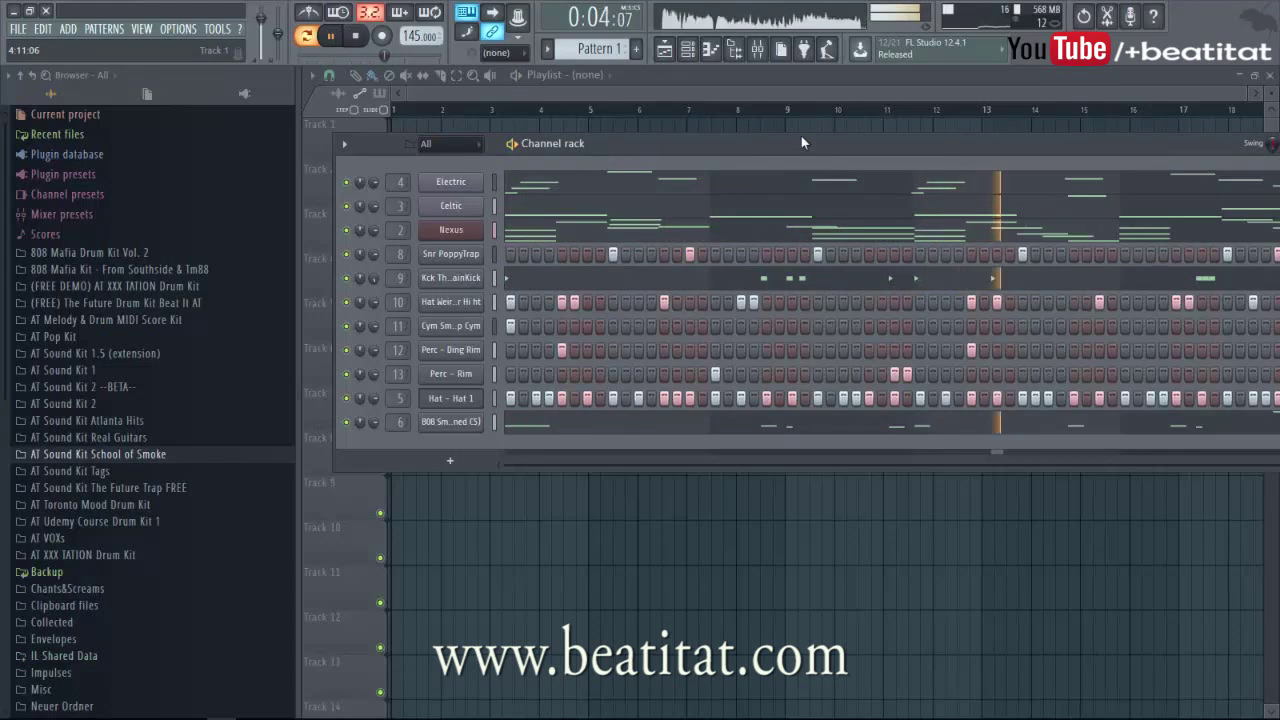
key("space")
left_click(646, 124)
right_click(645, 135)
left_click(595, 144)
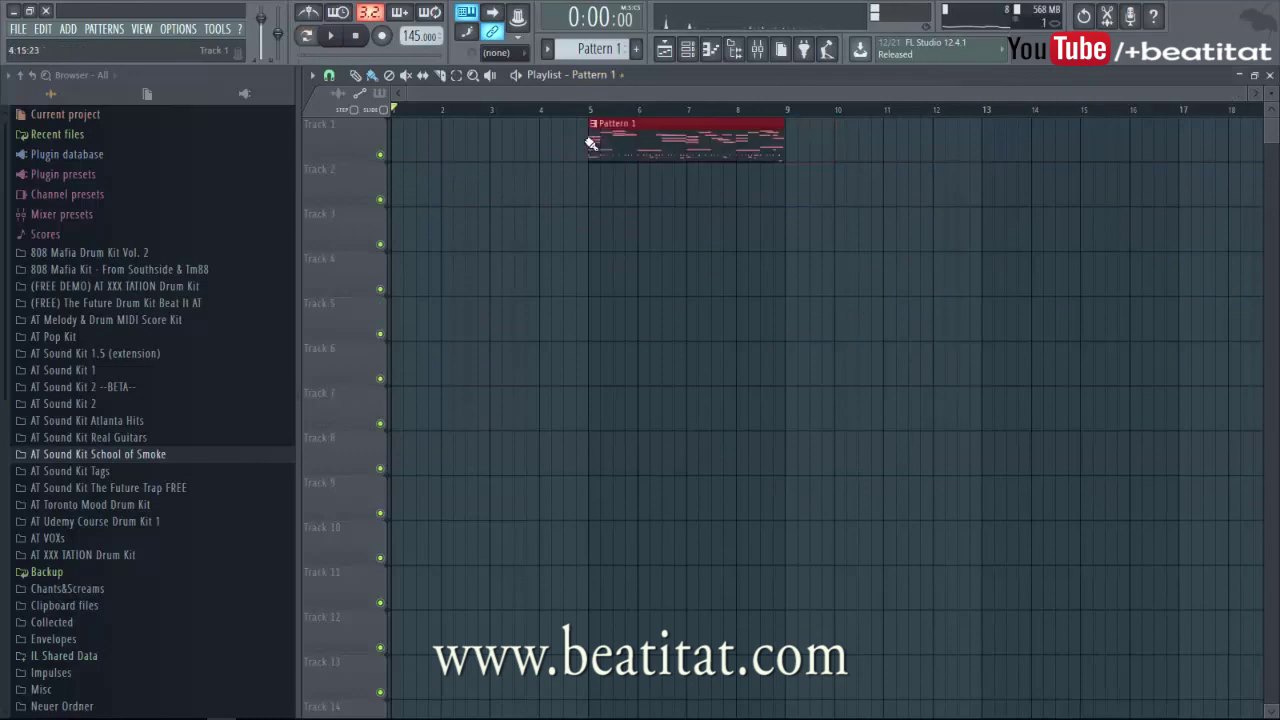
scroll(597, 150, "down", 2)
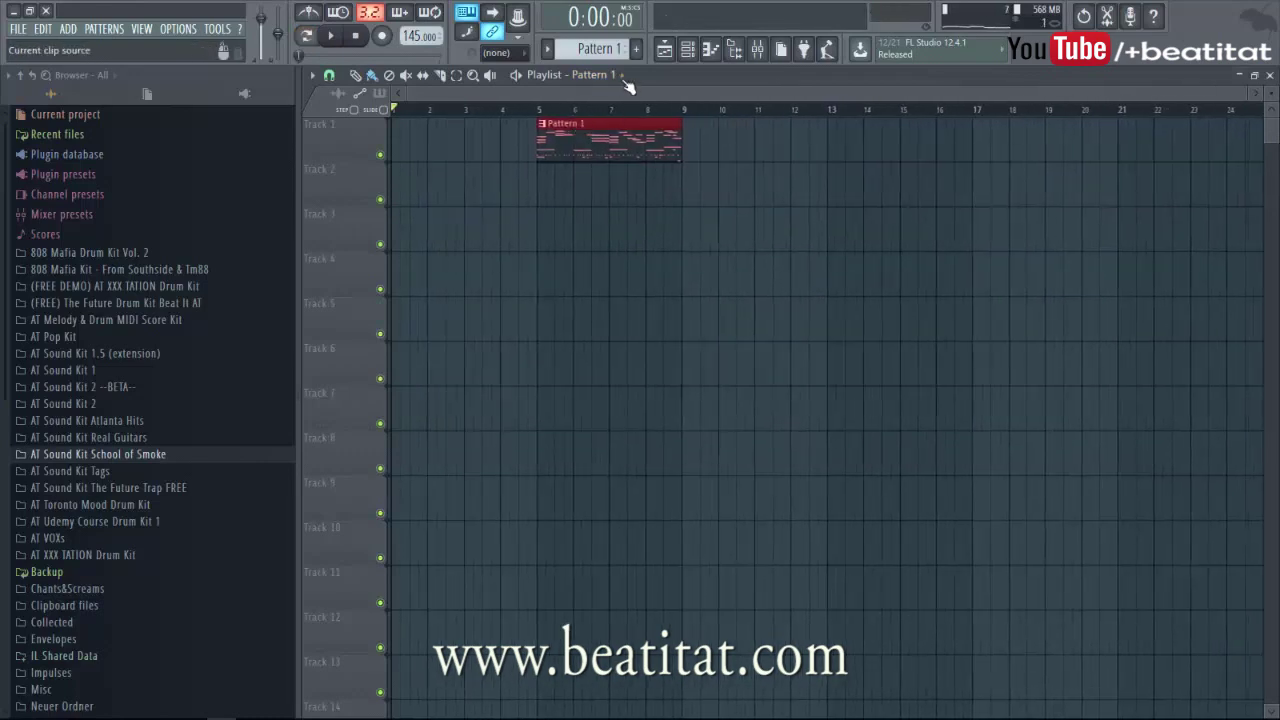
- Hide the browser and the channel rack so that the playlist fills the workspace
left_click(690, 49)
left_click(688, 49)
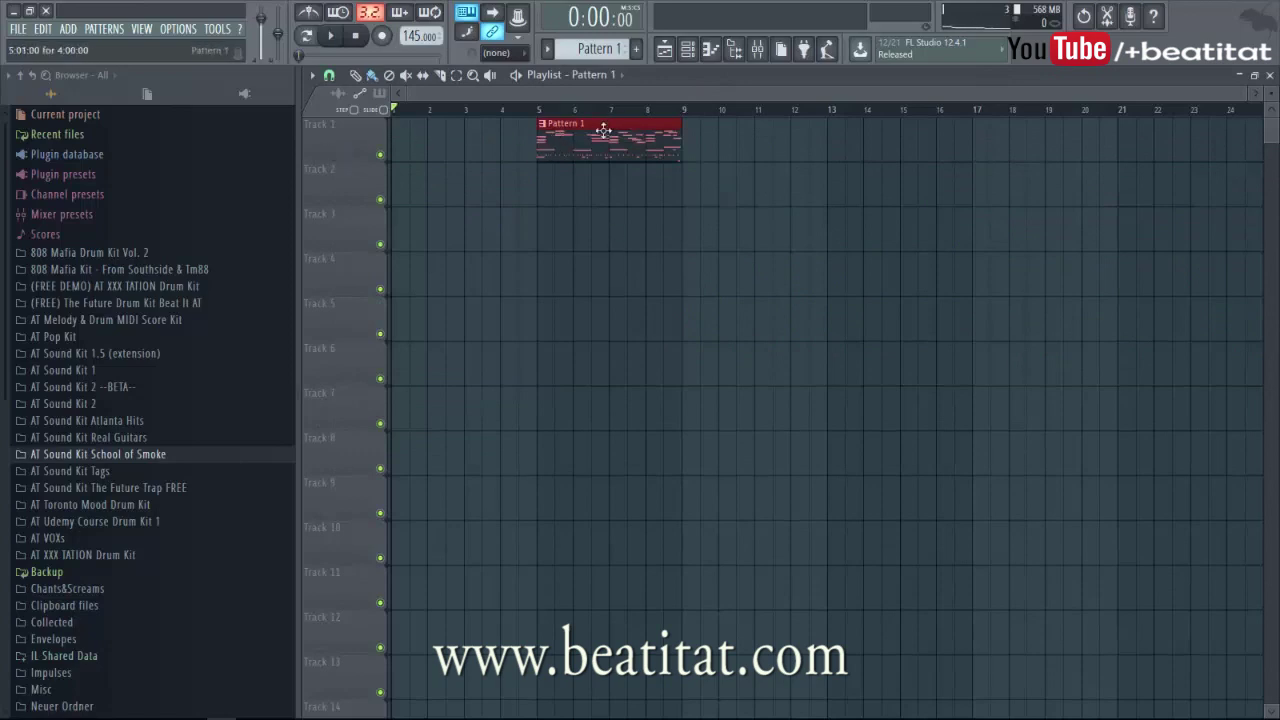
left_click(688, 49)
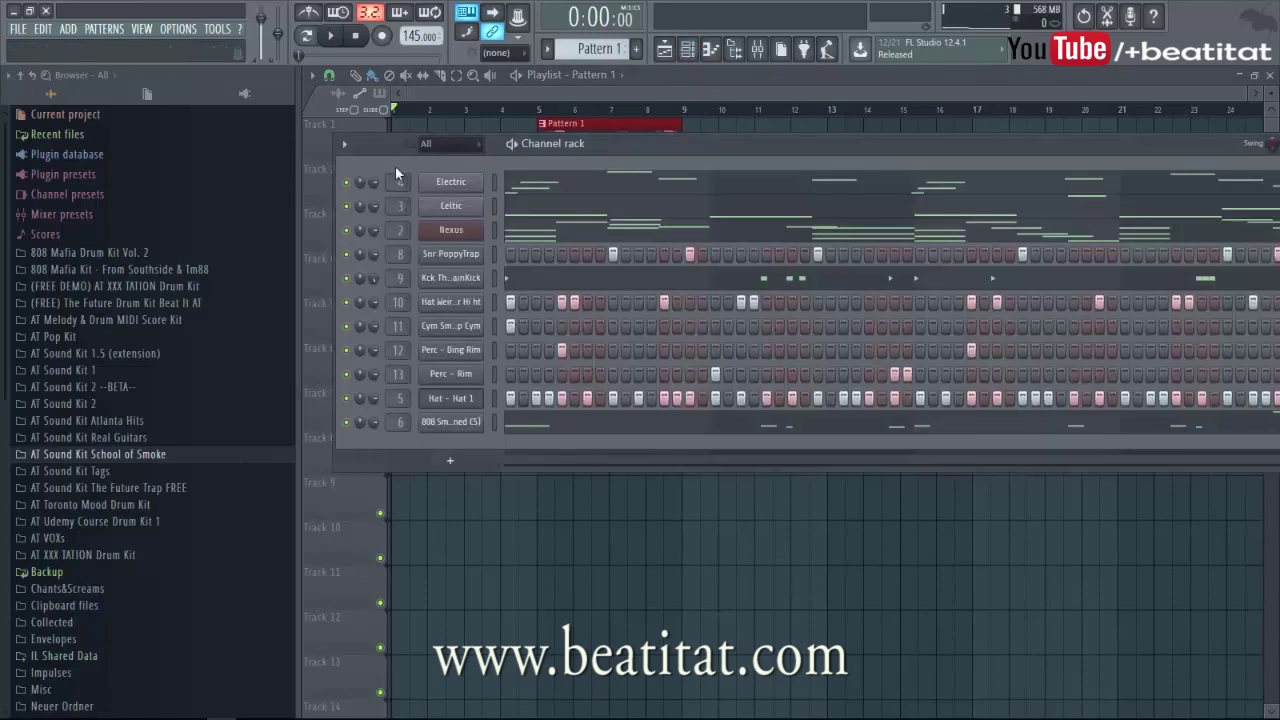
left_click(735, 49)
left_click(688, 49)
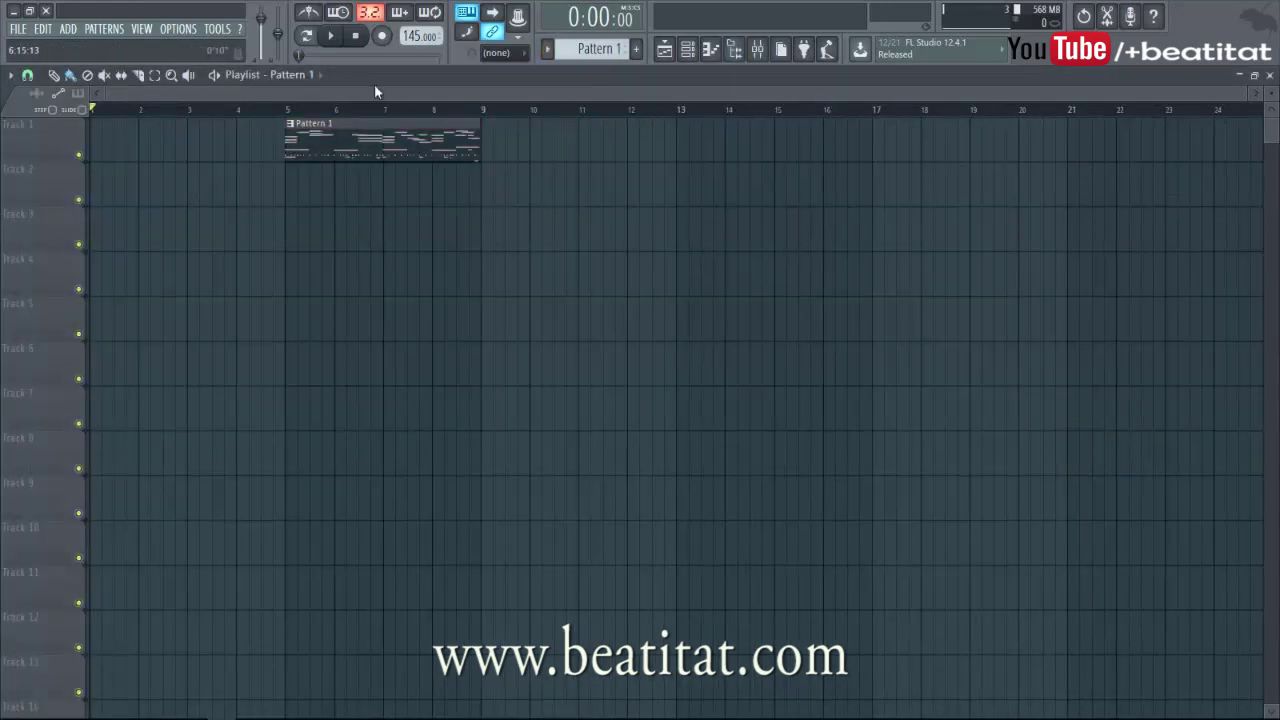
- Split Pattern 1 by channel so that every instrument gets its own pattern clip in the playlist
left_click(548, 50)
left_click(392, 148)
left_click(548, 50)
left_click(648, 246)
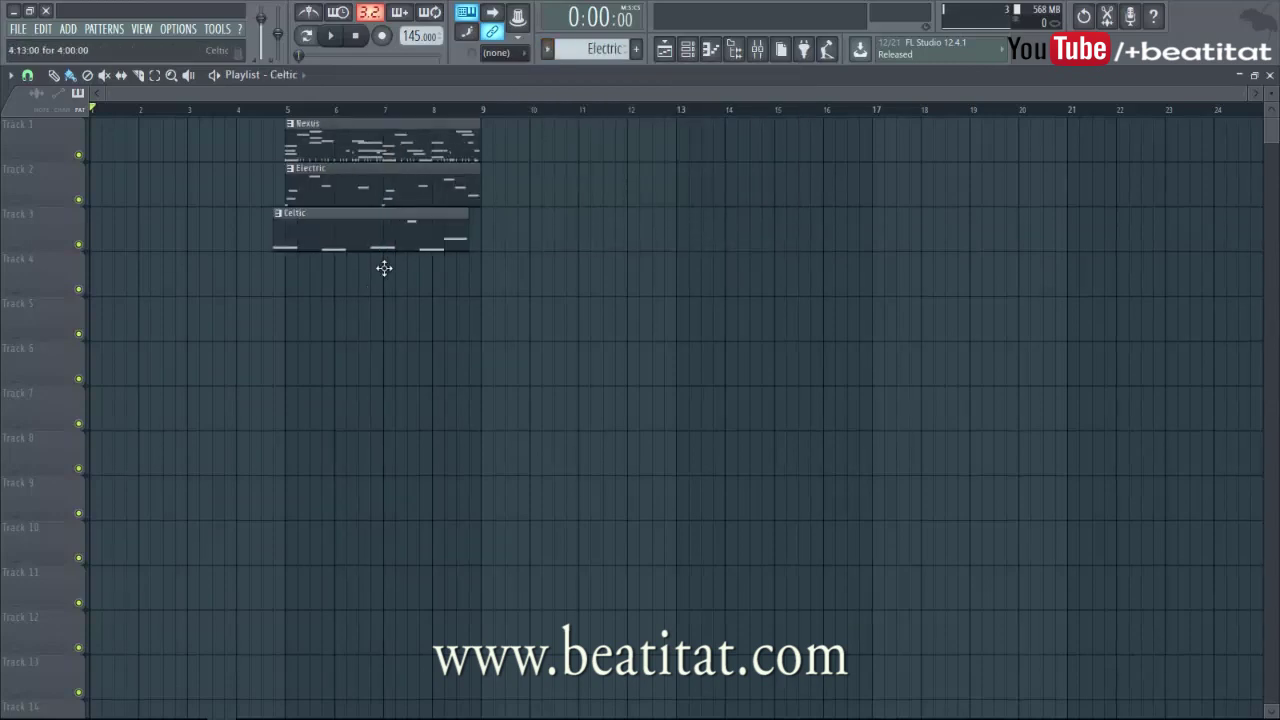
- Line up the melody clips at bar 5 on Tracks 2–4 and move the kick, snare, WeirdLaser, Ding Rim and Hat 1 clips to Tracks 6–10
left_click_drag(418, 281, 392, 279)
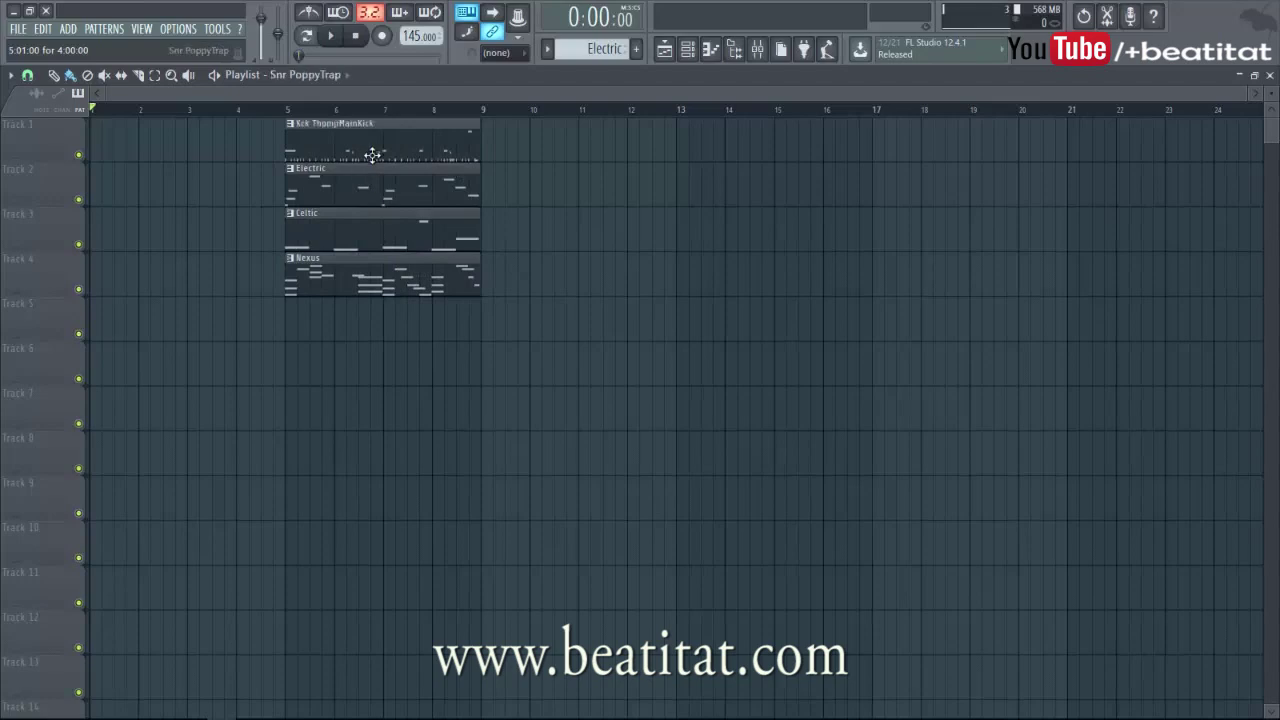
left_click_drag(371, 154, 374, 426)
left_click_drag(381, 166, 378, 484)
left_click_drag(370, 129, 480, 500)
left_click_drag(387, 151, 391, 528)
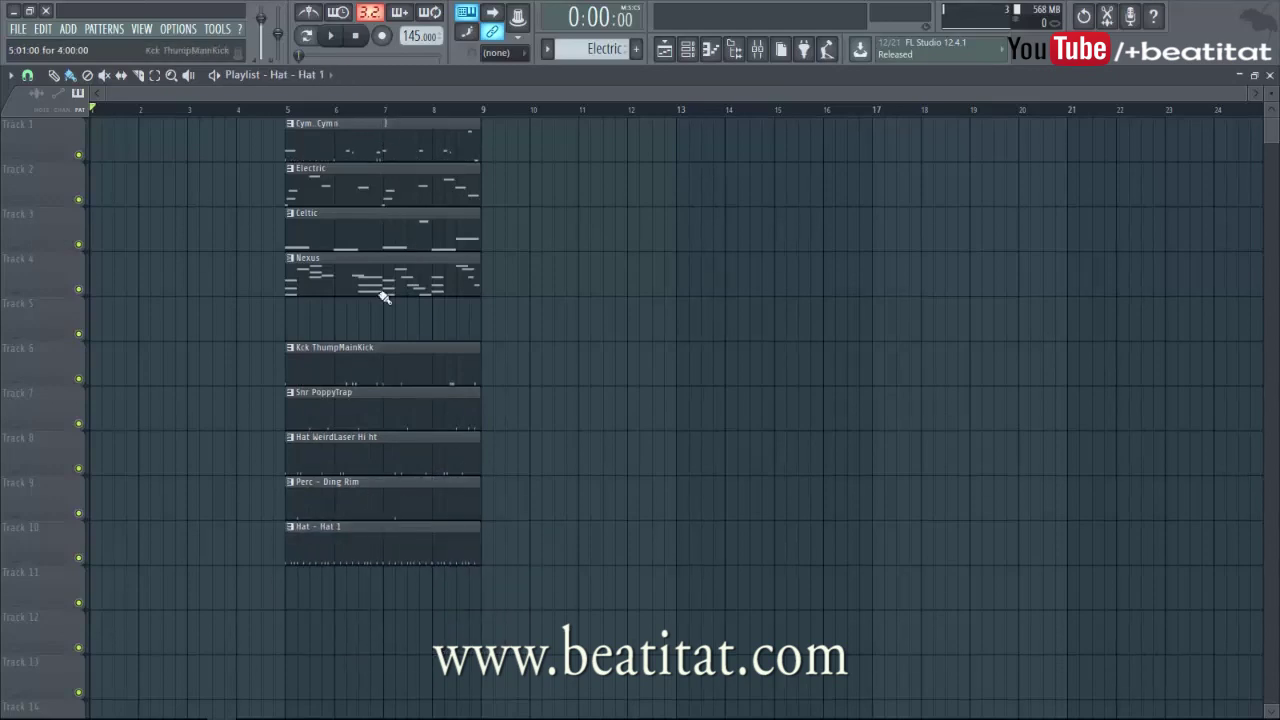
- Move the 808 Smooth clip to Track 12, Perc - Rim to Track 11 and Cym SmoothTrap Cym to Track 5, all at bar 5
left_click_drag(420, 160, 423, 651)
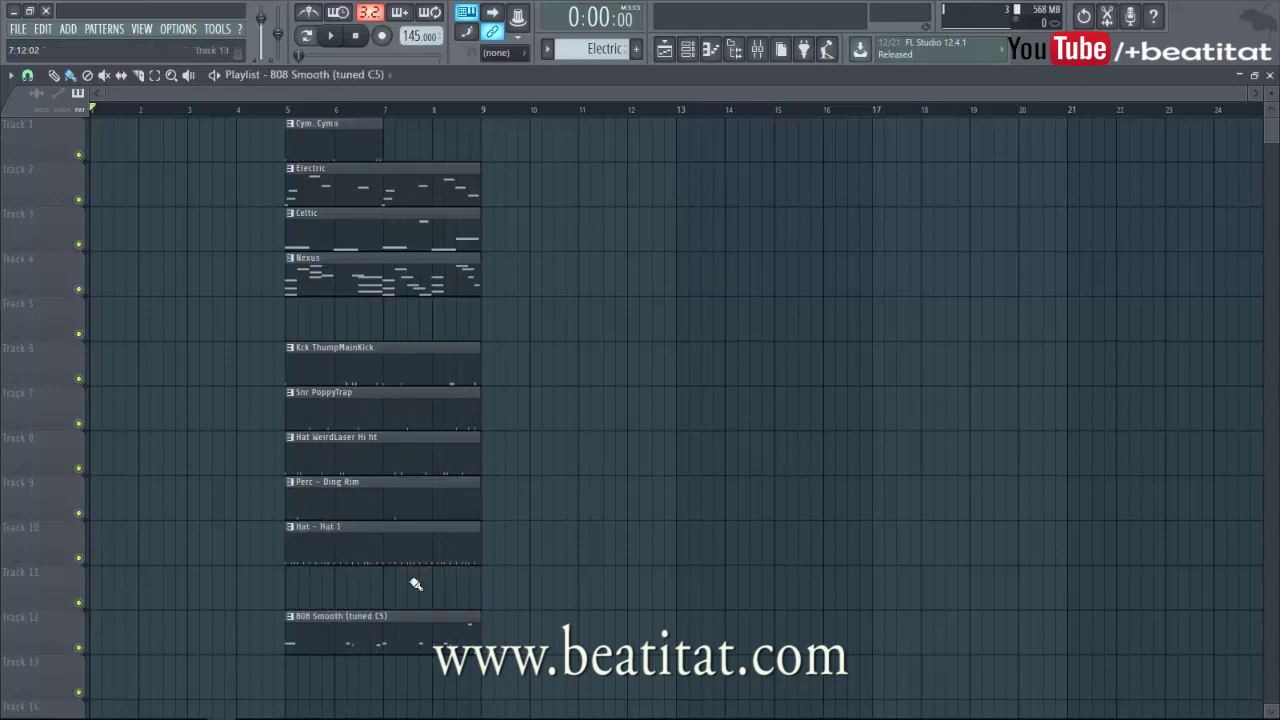
left_click_drag(382, 131, 451, 591)
left_click_drag(329, 140, 391, 337)
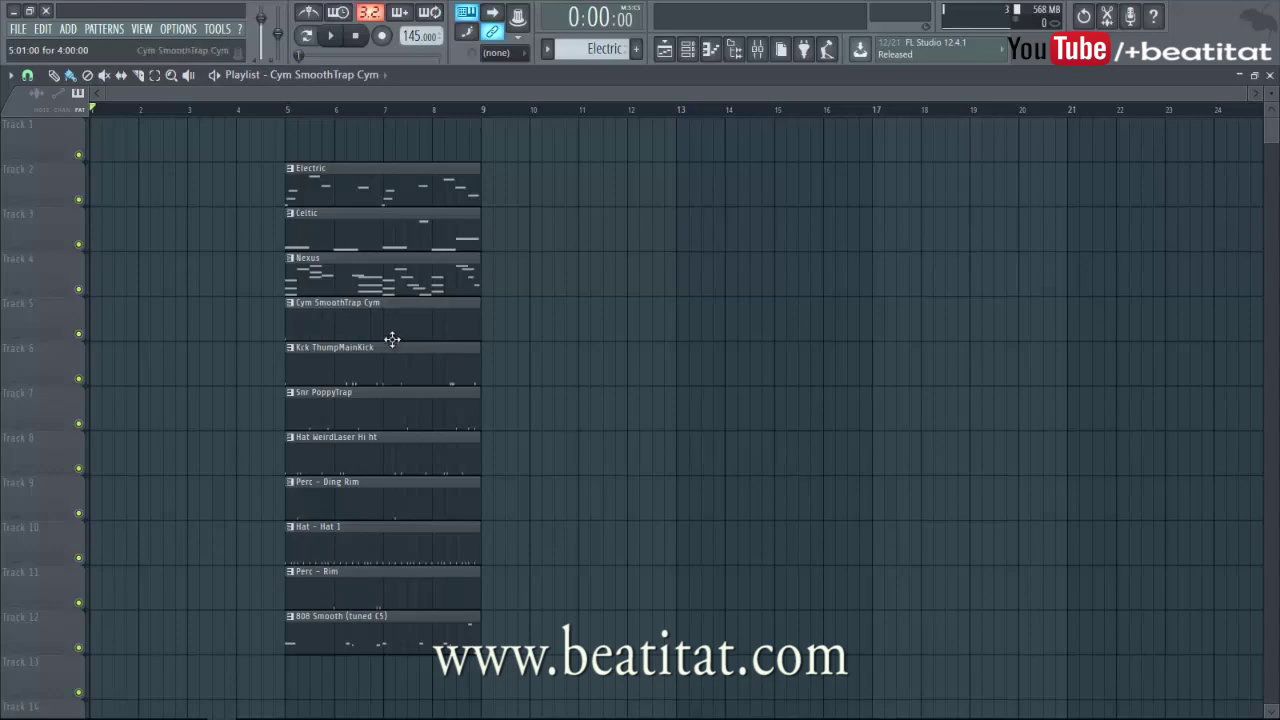
- Select all playlist clips, shift them up by one track and clear the clip selection
key("ctrl+a")
key("shift+Up")
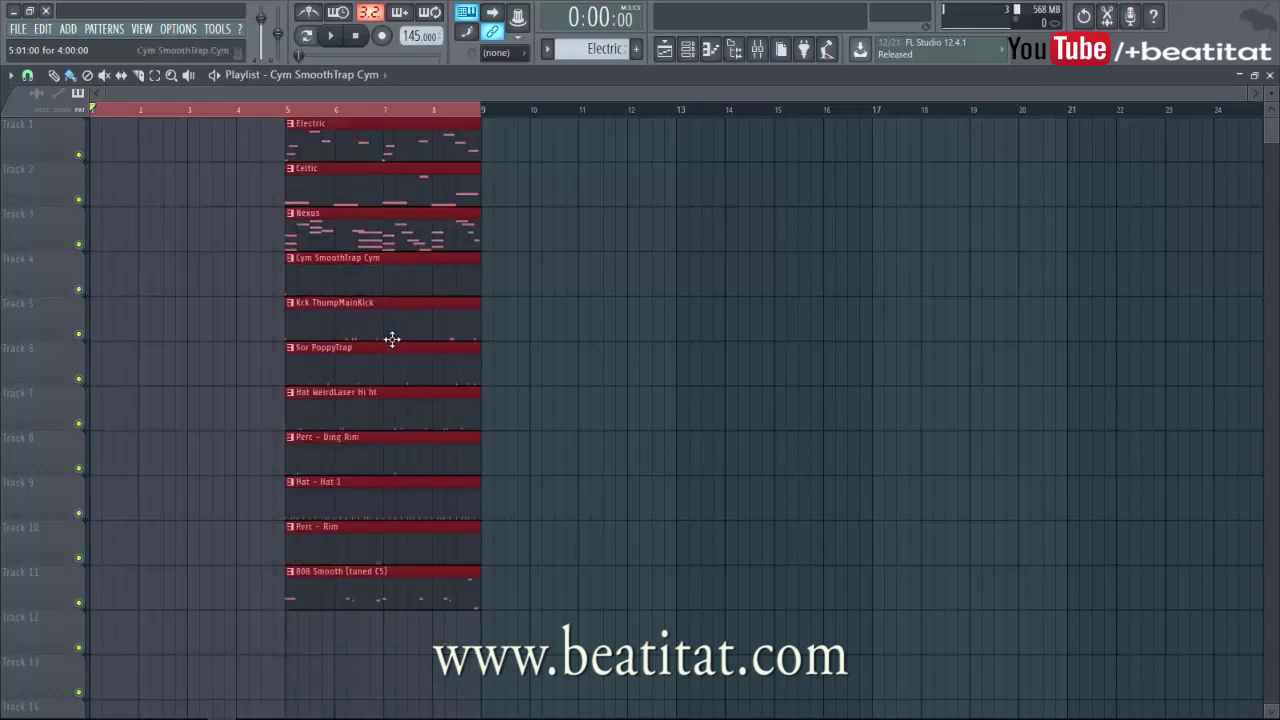
left_click(523, 349)
- Lock playlist Tracks 1 to 3 to their content: Electric, Celtic and Nexus
right_click(38, 116)
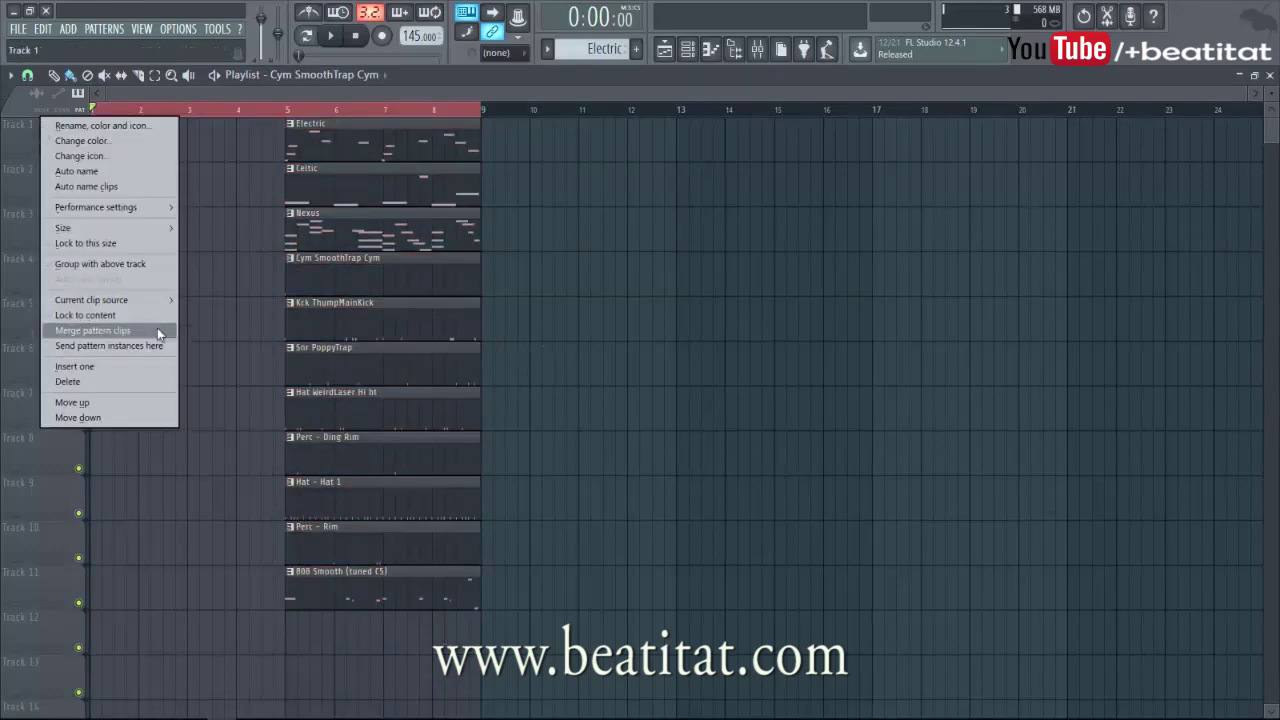
left_click(130, 313)
right_click(22, 198)
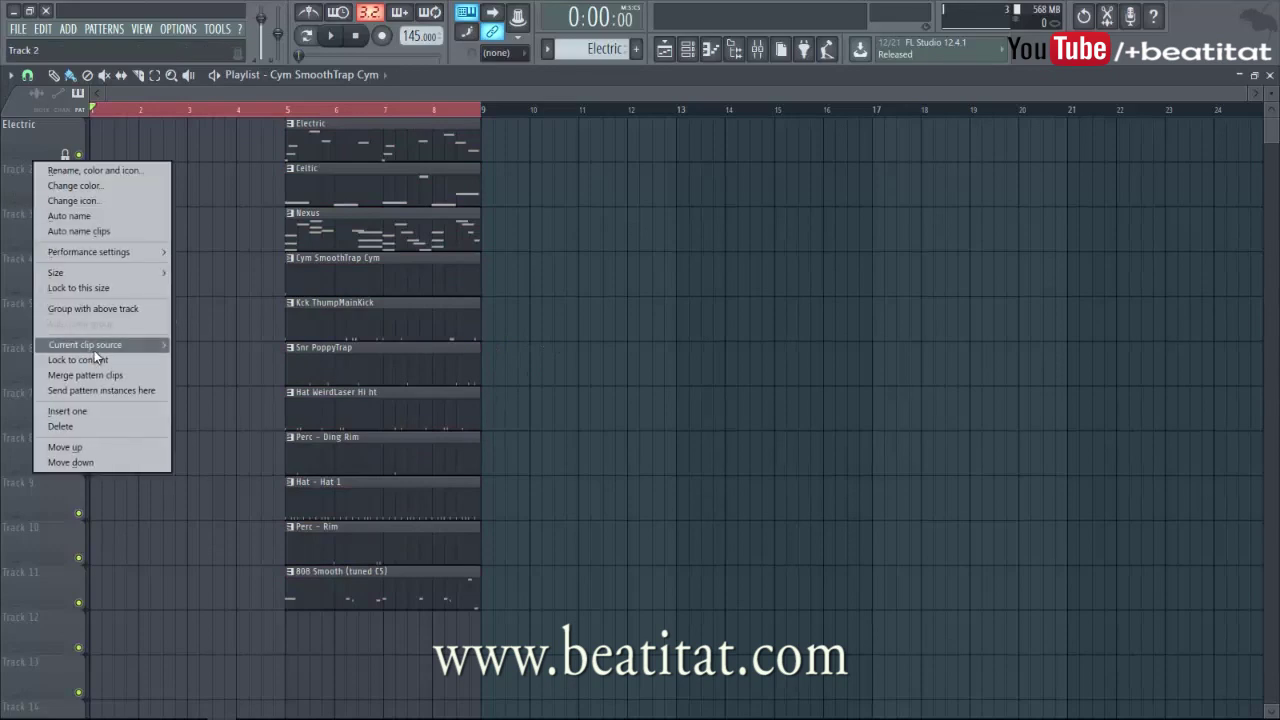
left_click(96, 358)
right_click(13, 233)
left_click(90, 404)
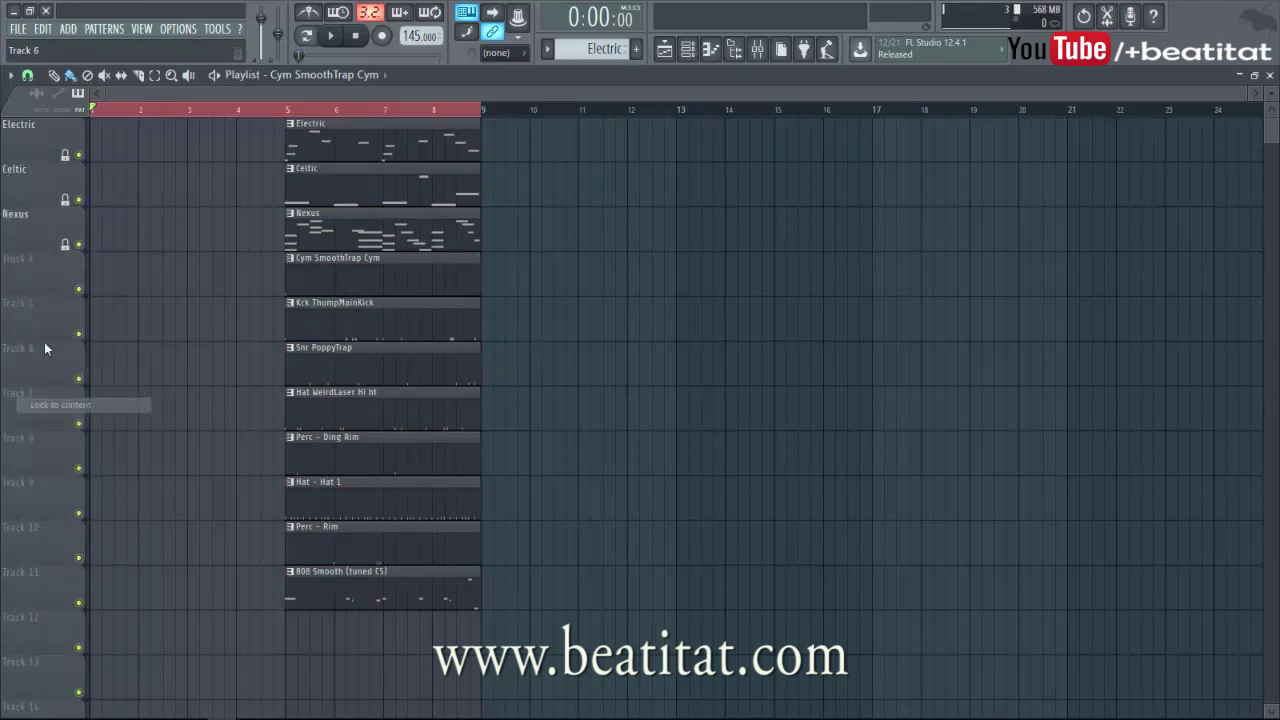
- Lock playlist Tracks 4 to 6 to their content: Cym SmoothTrap Cym, Kck ThumpMainKick and Snr PoppyTrap
right_click(42, 254)
left_click(110, 449)
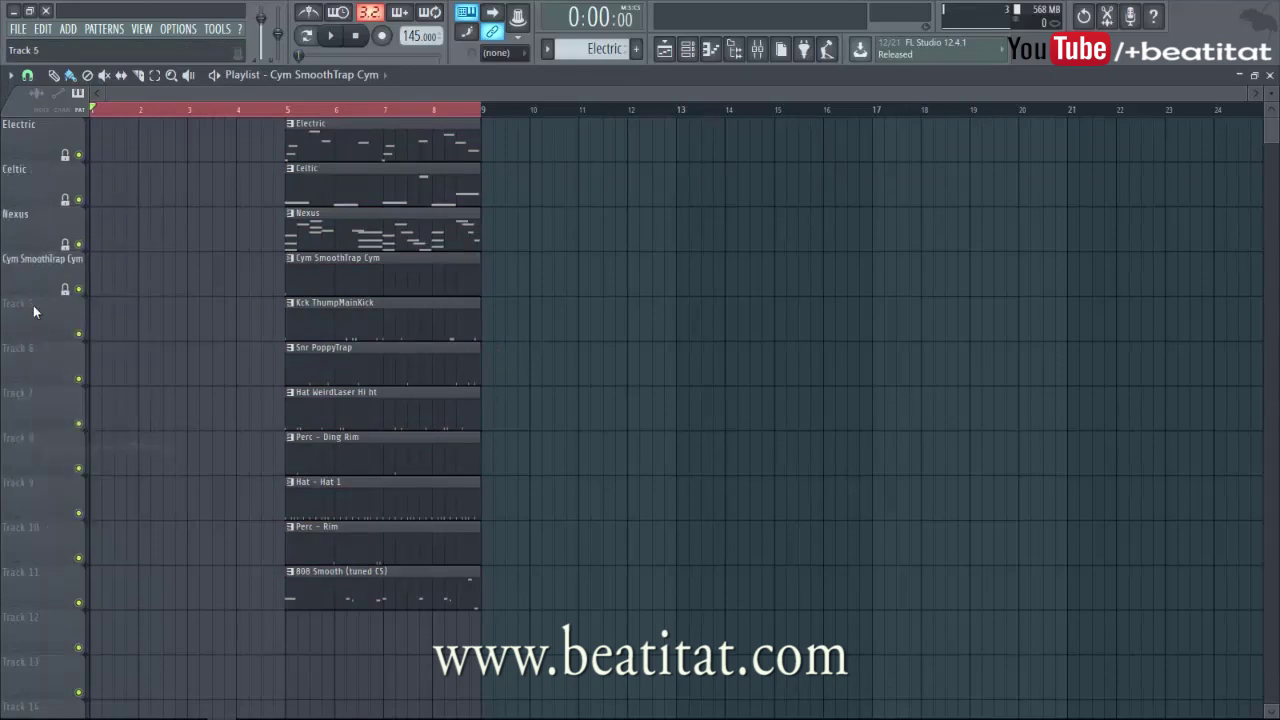
right_click(34, 298)
left_click(111, 494)
right_click(32, 339)
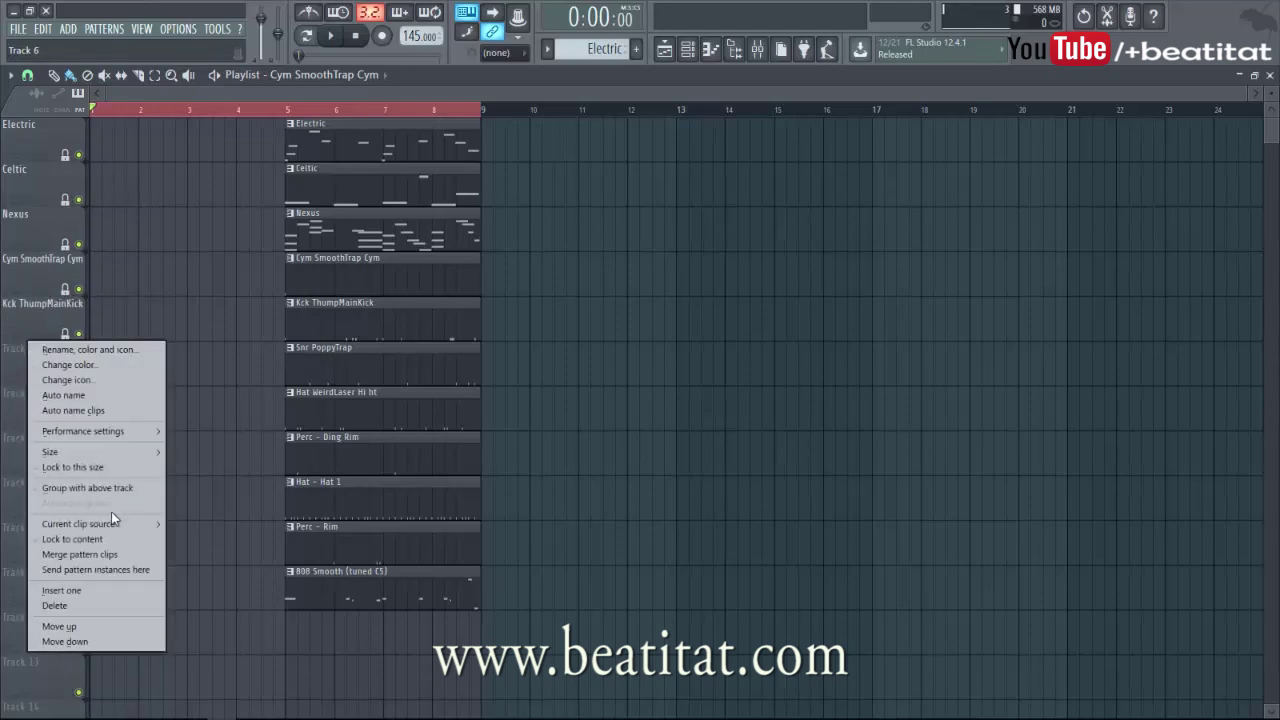
left_click(95, 534)
- Lock playlist Tracks 7 to 9 to their content: Hat WeirdLaser Hi ht, Perc - Ding Rim and Hat - Hat 1
right_click(40, 400)
left_click(95, 584)
right_click(53, 466)
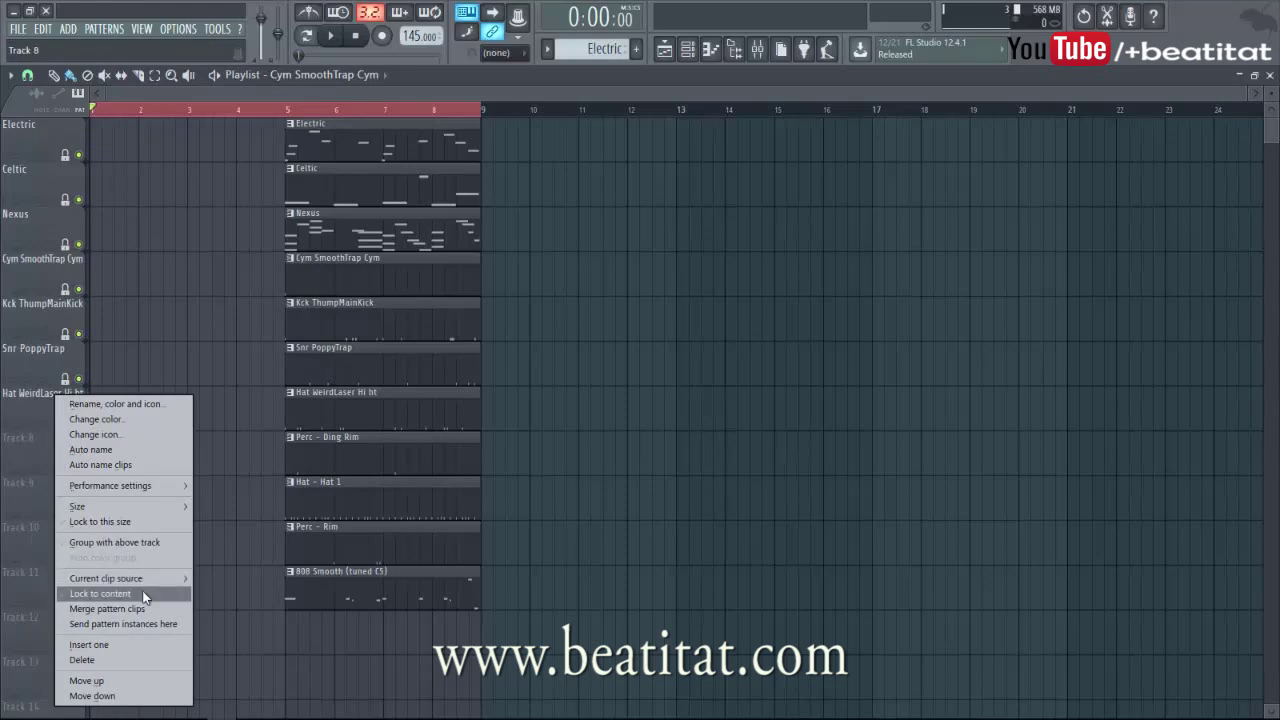
left_click(95, 593)
right_click(28, 488)
left_click(95, 593)
- Lock playlist Tracks 10 and 11 to their content: Perc - Rim and 808 Smooth (tuned C5)
right_click(30, 530)
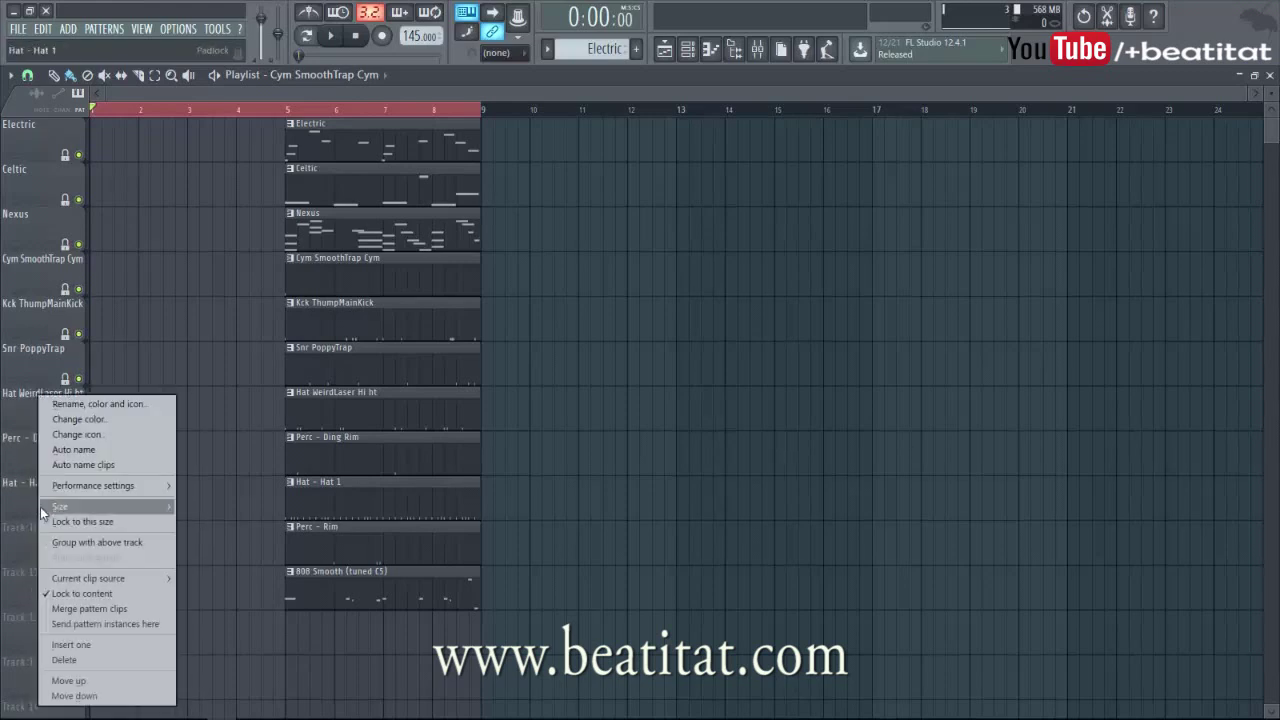
right_click(27, 555)
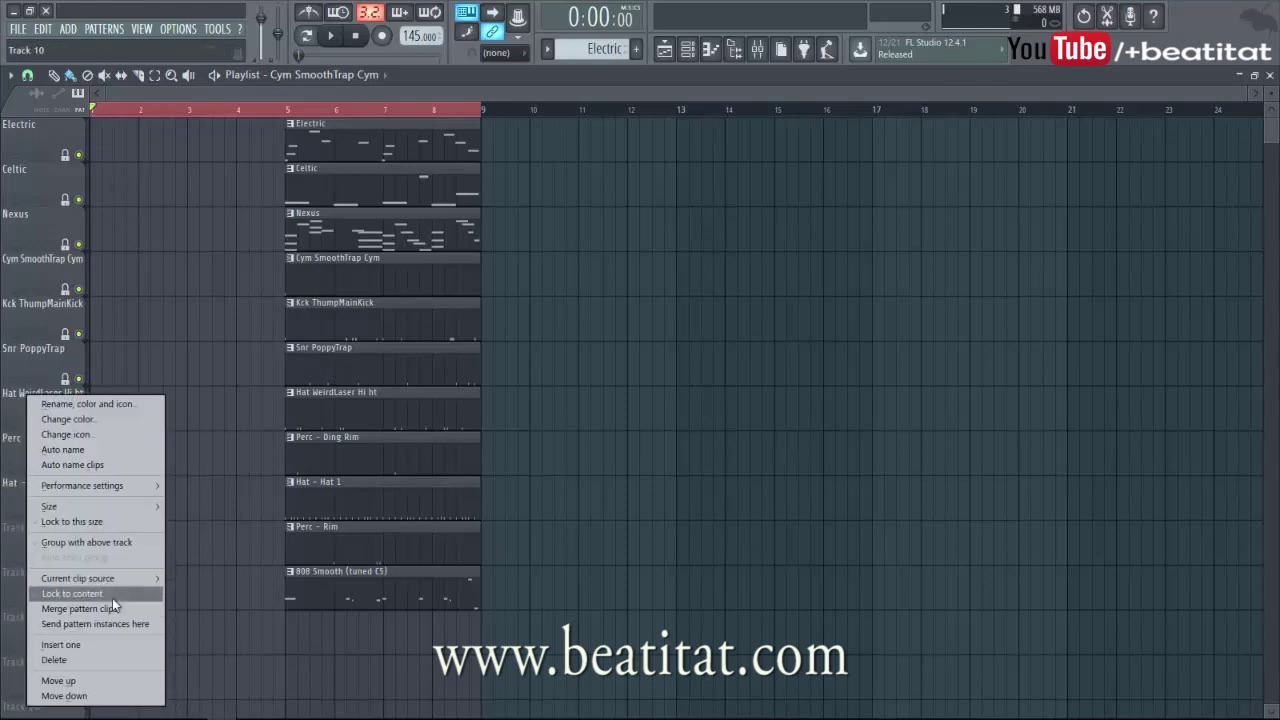
left_click(110, 594)
right_click(44, 585)
left_click(115, 594)
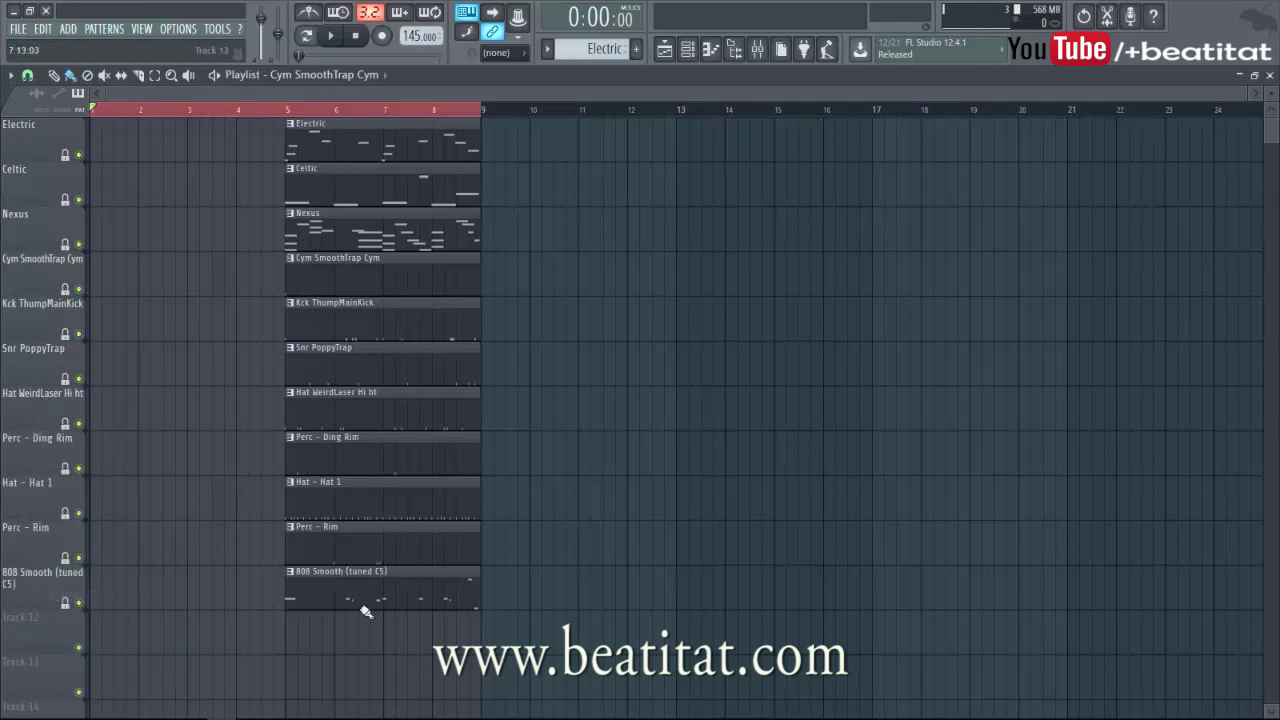
- Select all playlist clips, move them from bar 5 to start at bar 9, and clear the clip and time selections
left_click(297, 227)
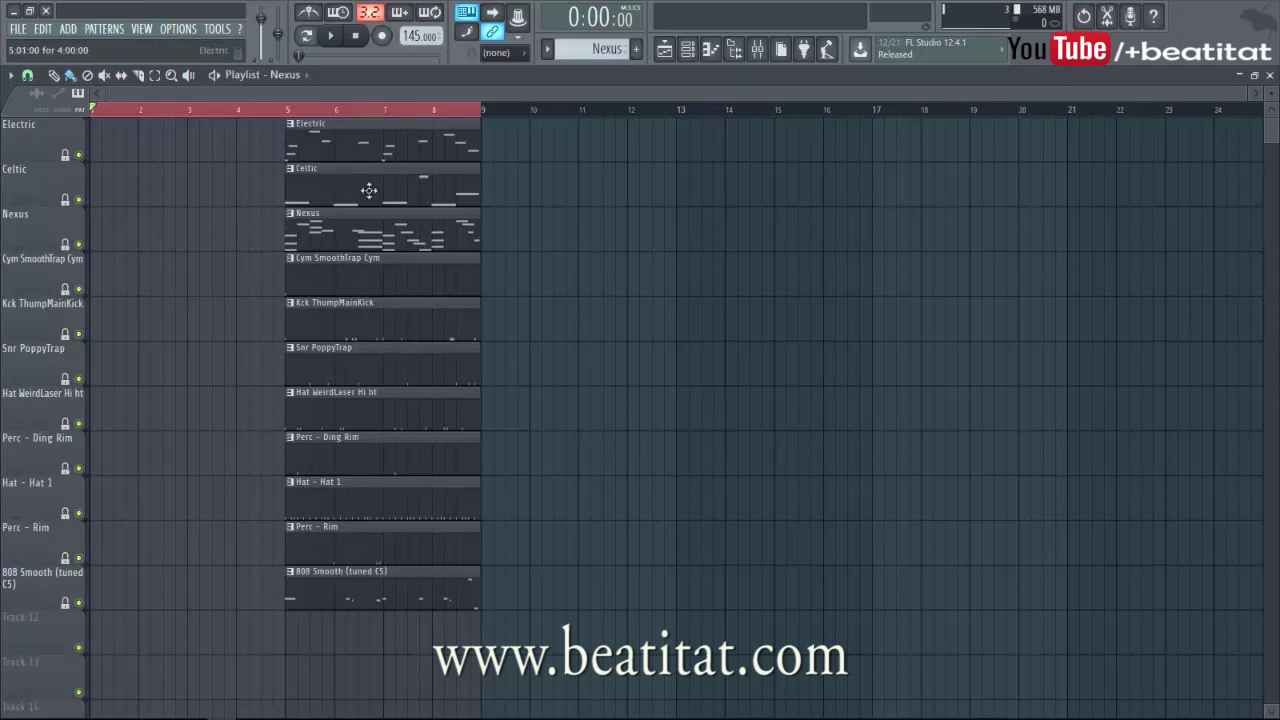
key("ctrl+a")
left_click_drag(375, 264, 571, 262)
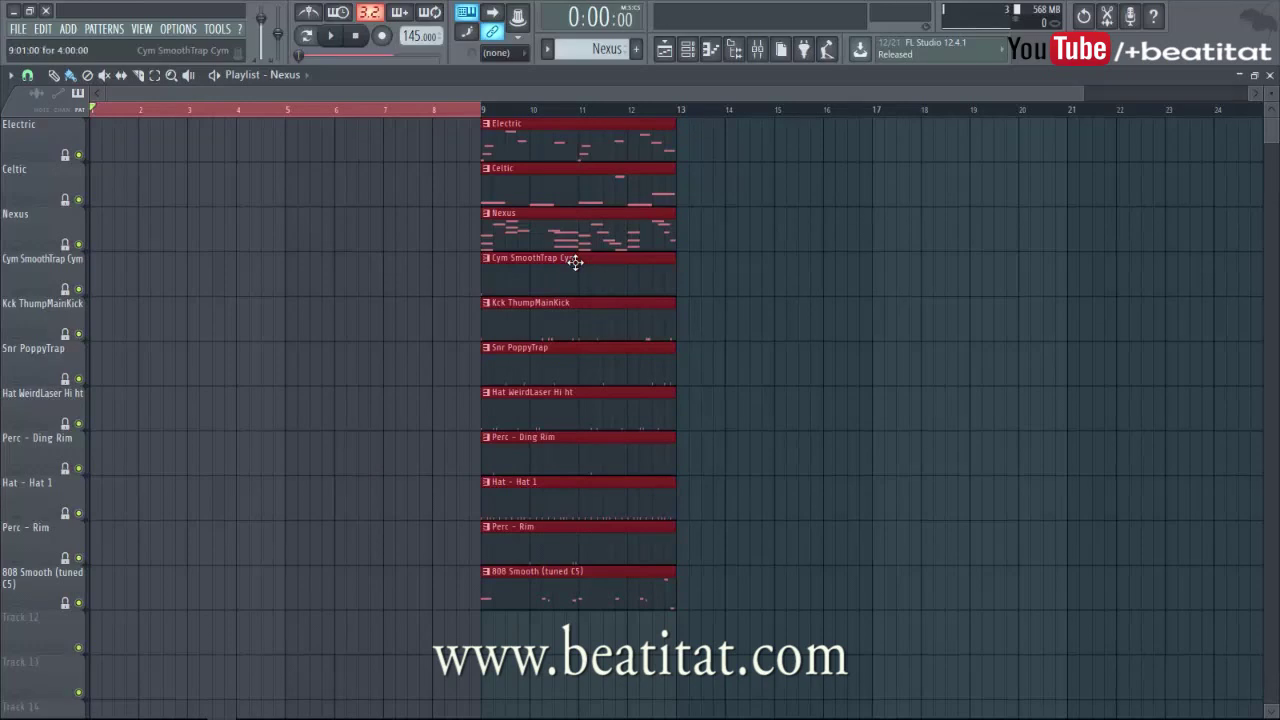
left_click(483, 112)
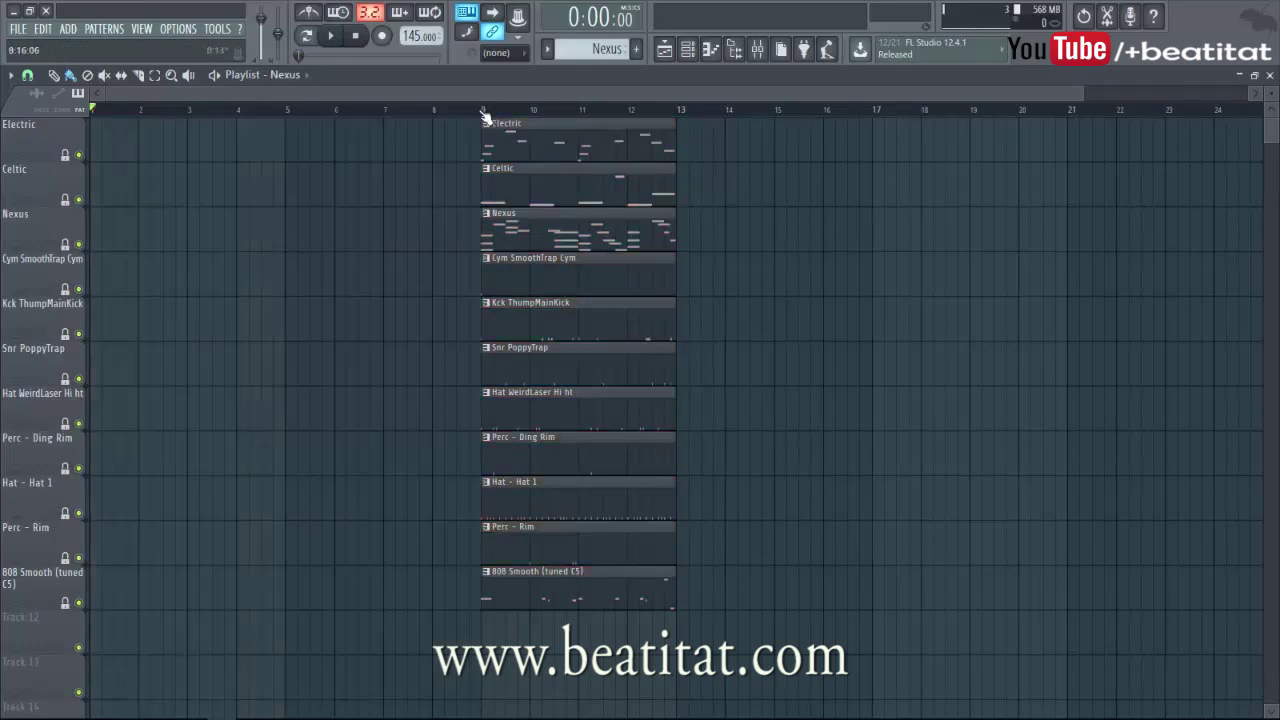
- Add a playlist time marker named Intro at bar 1
key("alt+t")
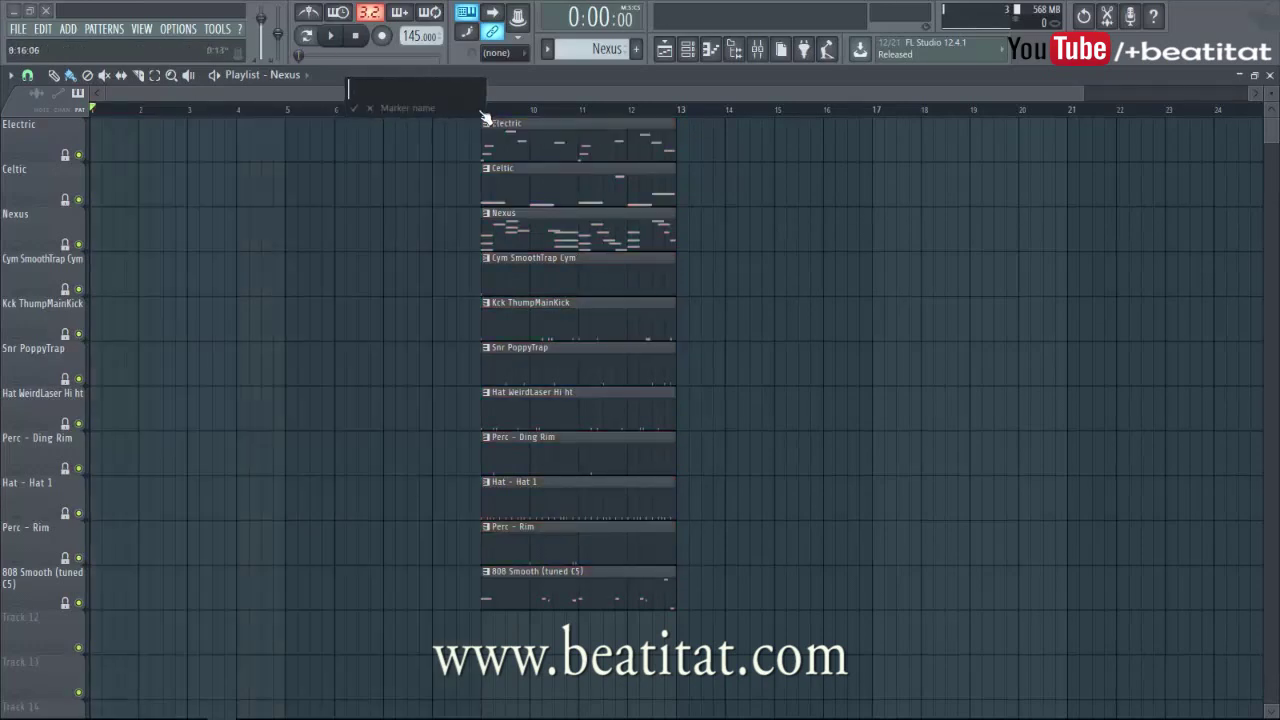
type("Intro")
key("Return")
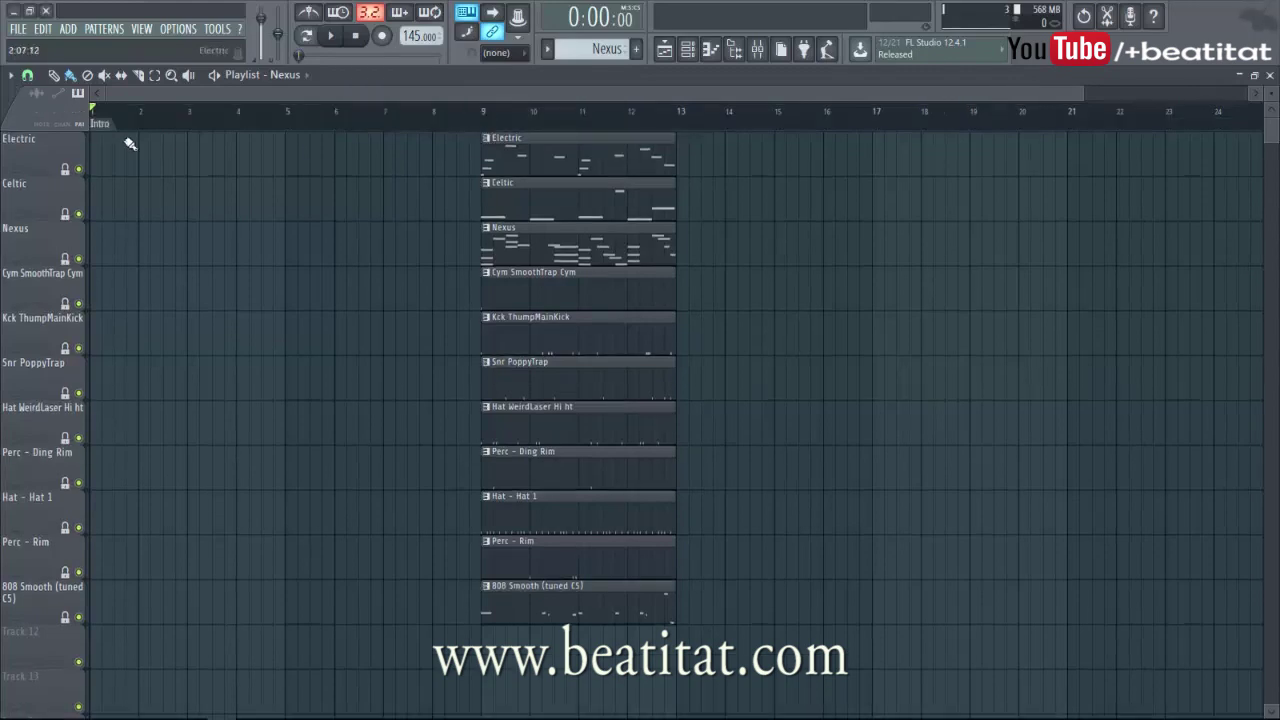
- Select all playlist clips, move them to start at bar 17 and clear the selection
left_click(105, 116)
scroll(438, 146, "down", 3)
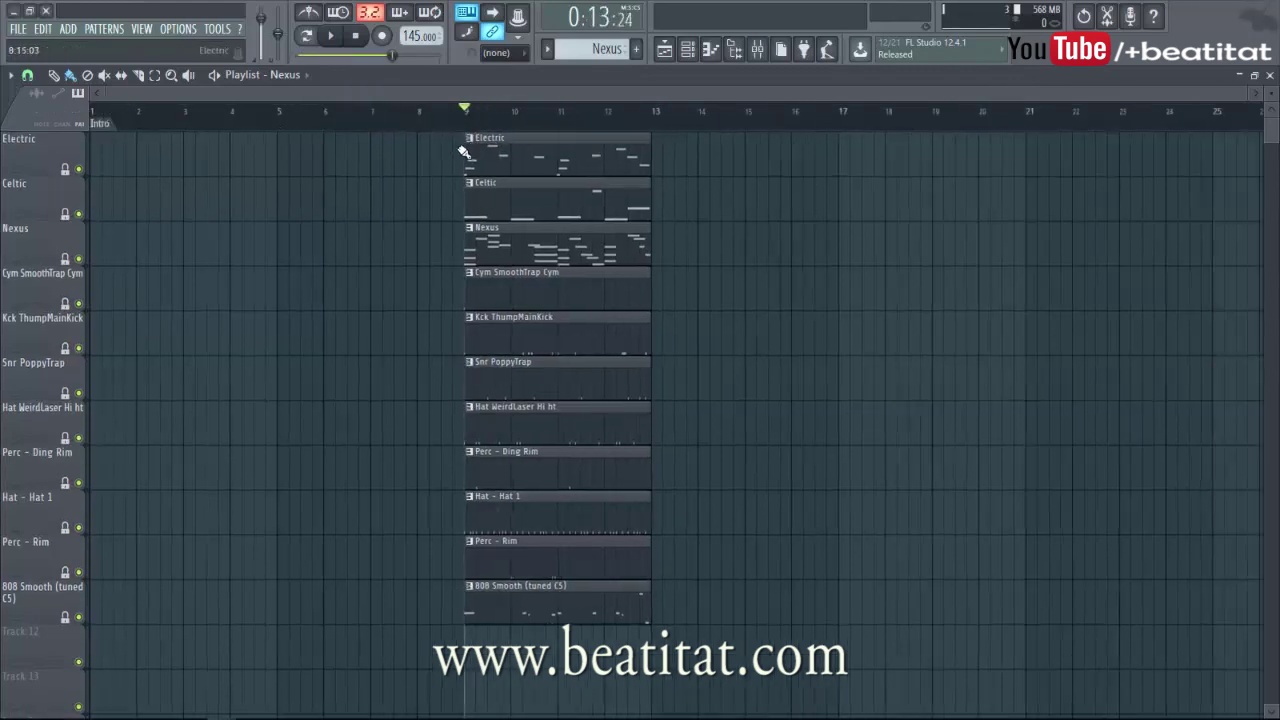
left_click_drag(461, 135, 564, 576)
left_click_drag(533, 528, 843, 534)
left_click(737, 533)
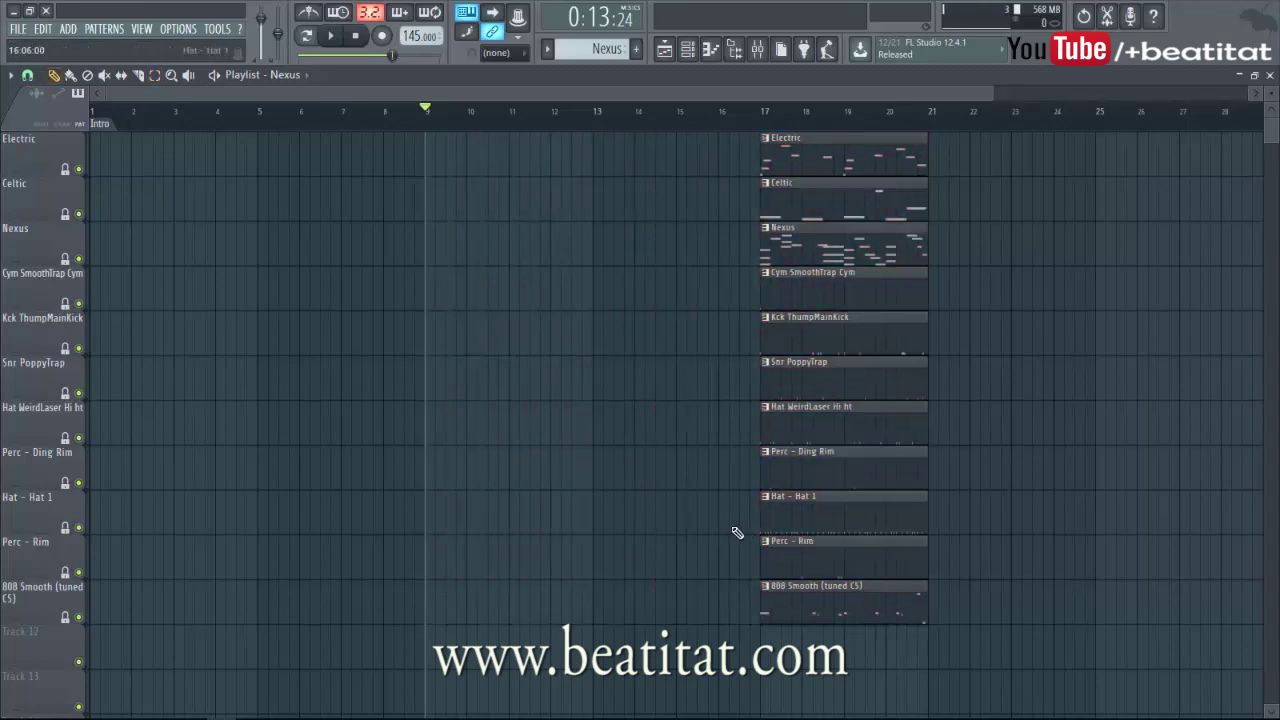
- Add a time marker named Chorus and place it at bar 17, where the full arrangement of clips starts
key("alt+t")
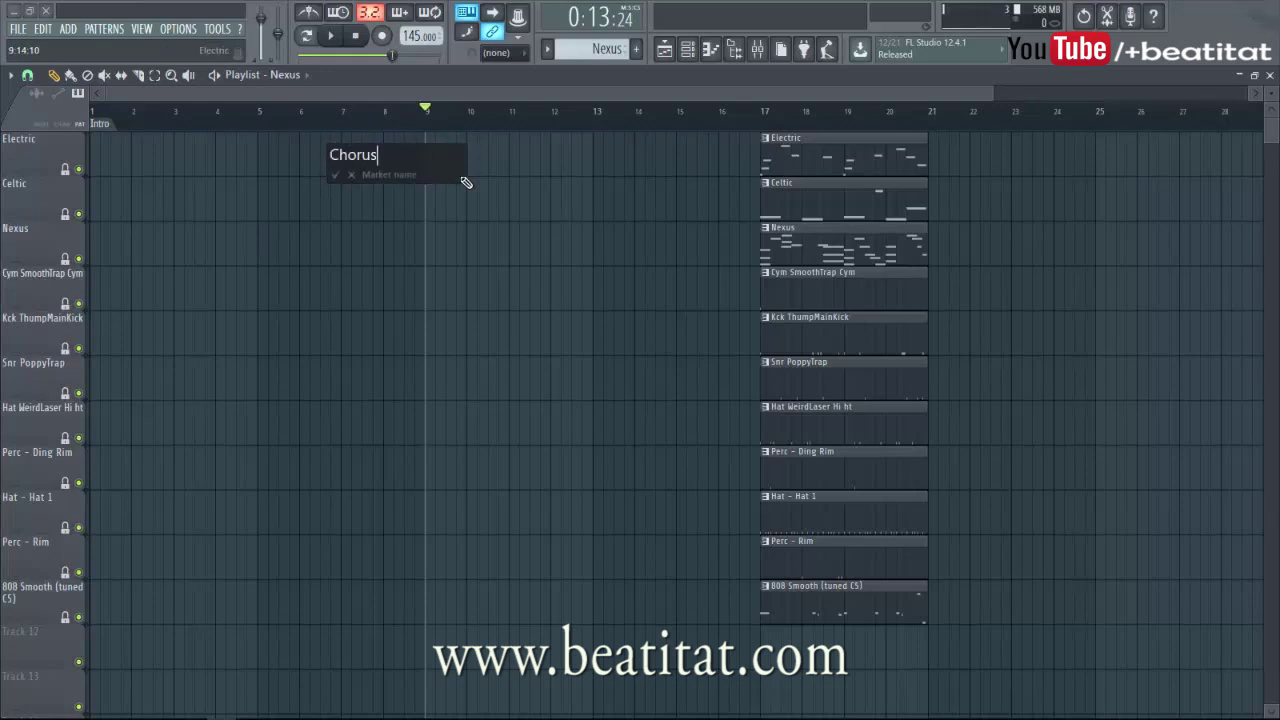
key("Return")
left_click_drag(104, 123, 757, 146)
scroll(730, 230, "down", 2)
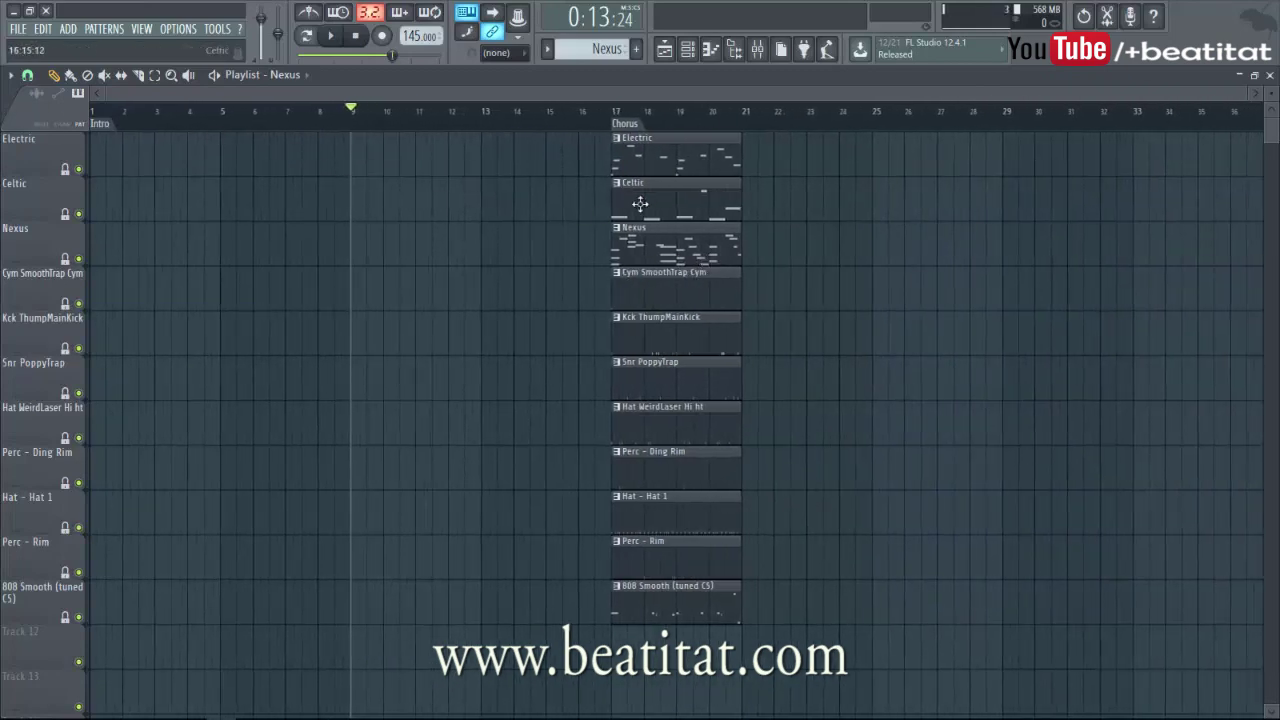
- Place Electric clips at bars 9 and 13, and Nexus clips at bars 1, 5, 9 and 13 on their own tracks
left_click(488, 163)
left_click(353, 162)
key("space")
left_click(490, 245)
left_click(364, 256)
left_click(224, 258)
left_click(100, 250)
key("space")
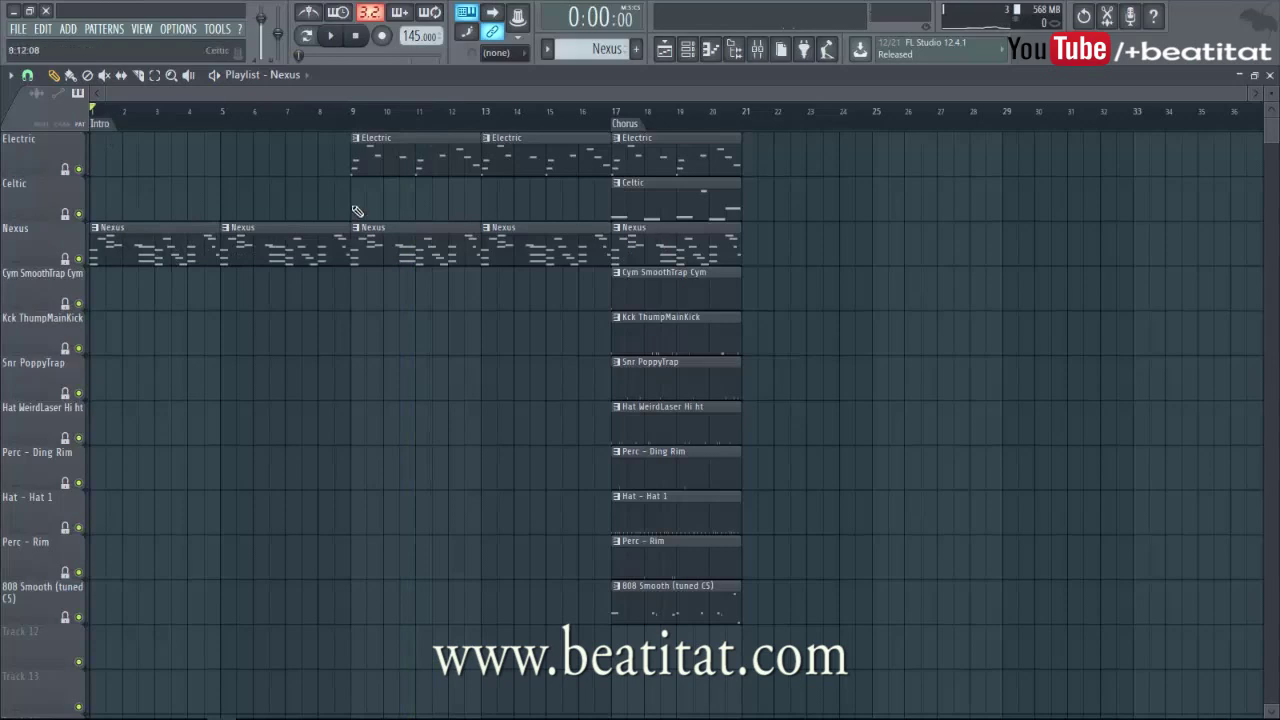
- Insert an empty playlist track between Nexus and Cym SmoothTrap Cym, and create a new pattern named BG MAIN
right_click(34, 263)
left_click(107, 510)
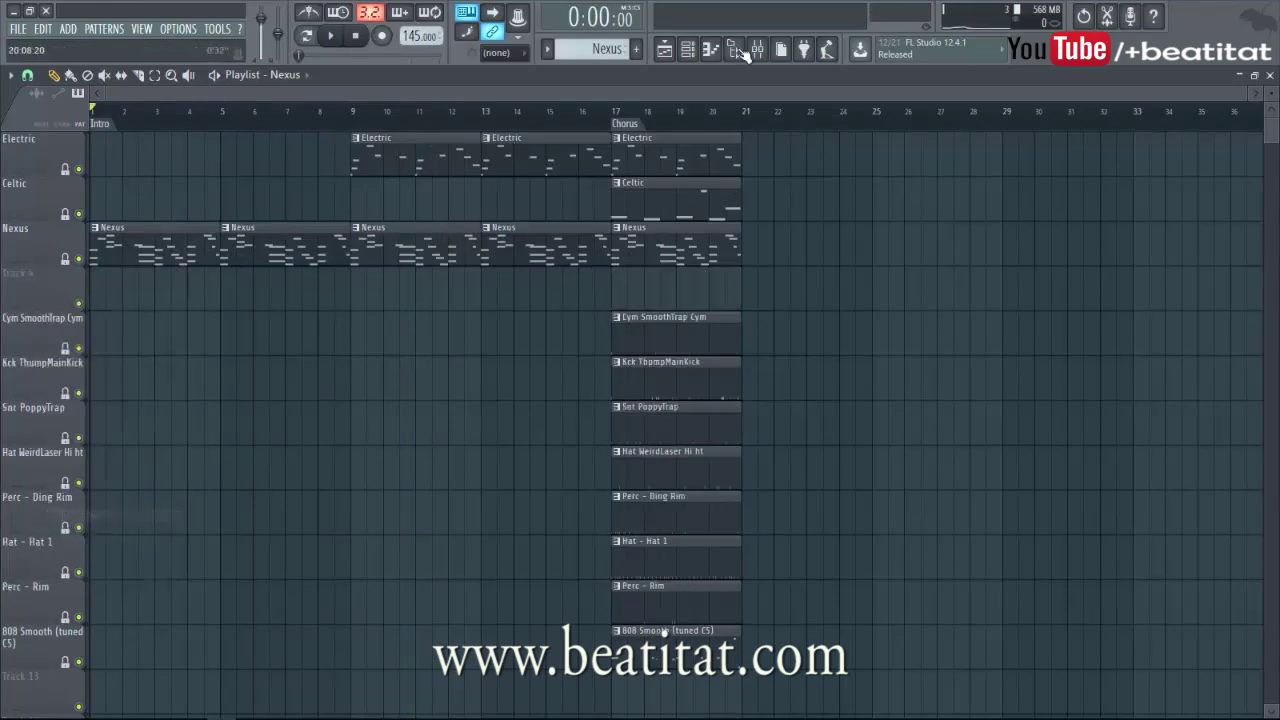
left_click(637, 50)
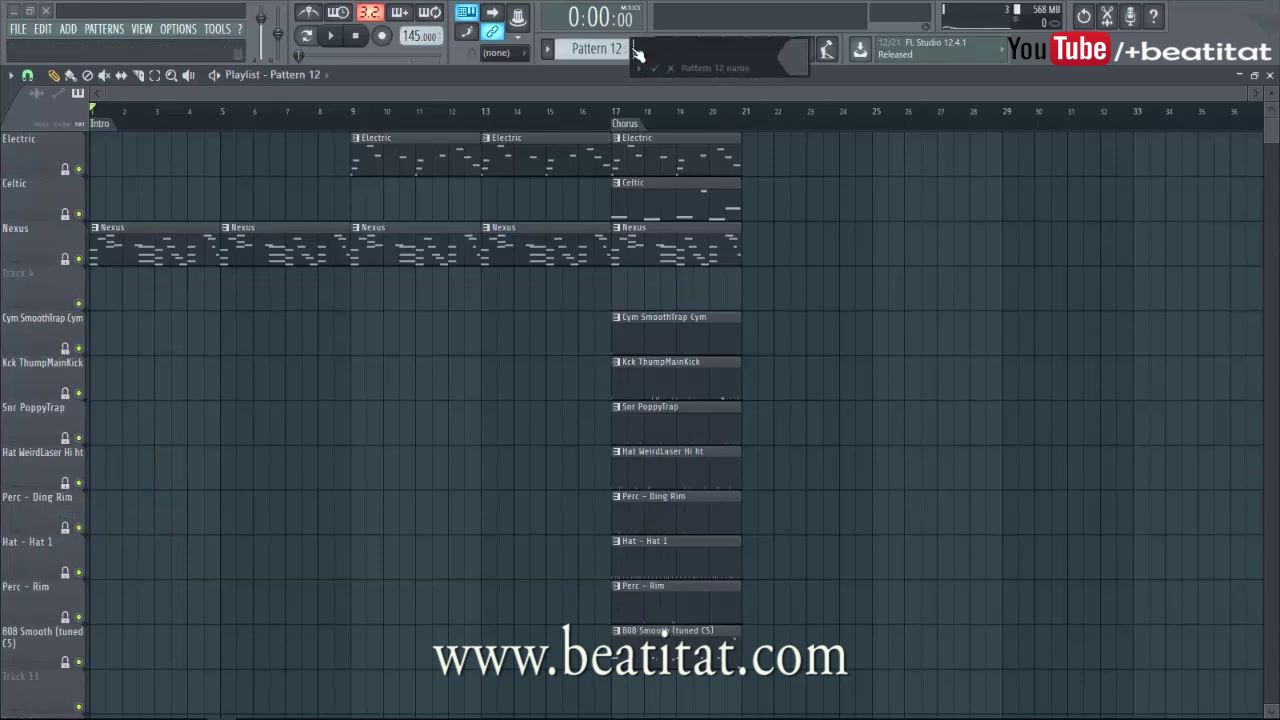
type("BG MAIN")
key("Return")
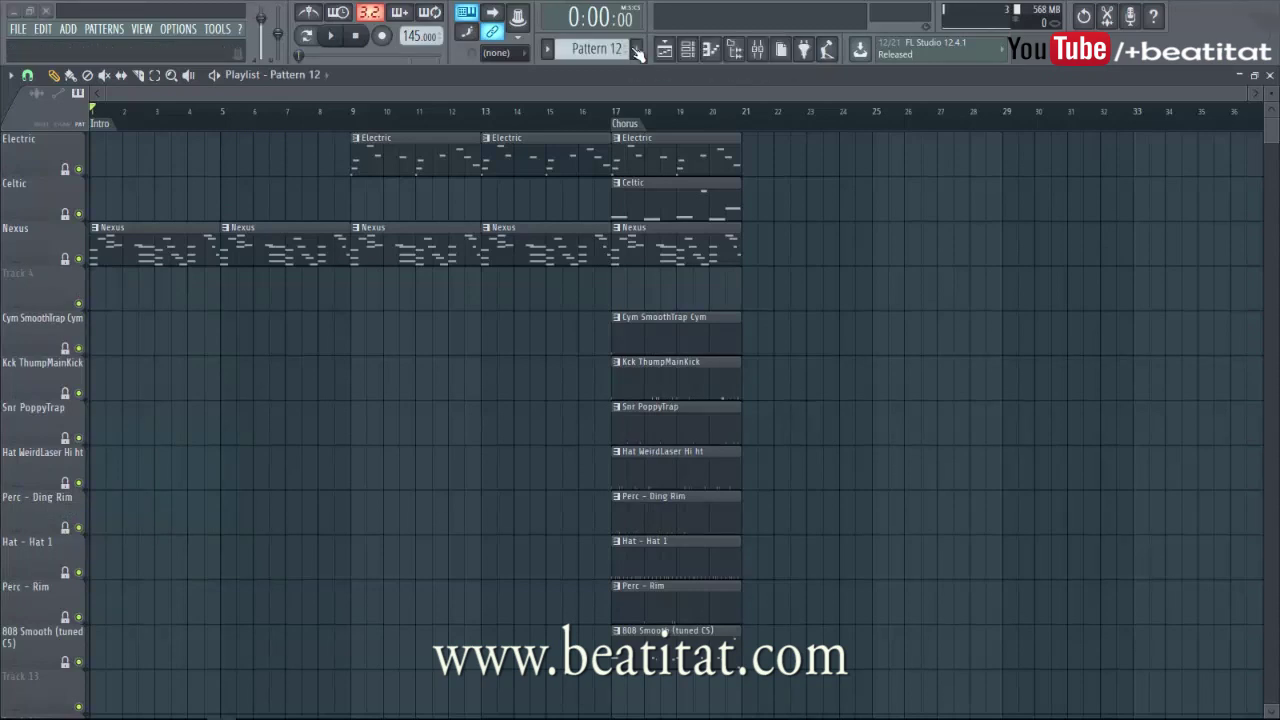
- Place four-bar BG MAIN clips at bars 1, 5, 9, 13 and 17 on Track 4 and lock the track to its content
left_click(98, 294)
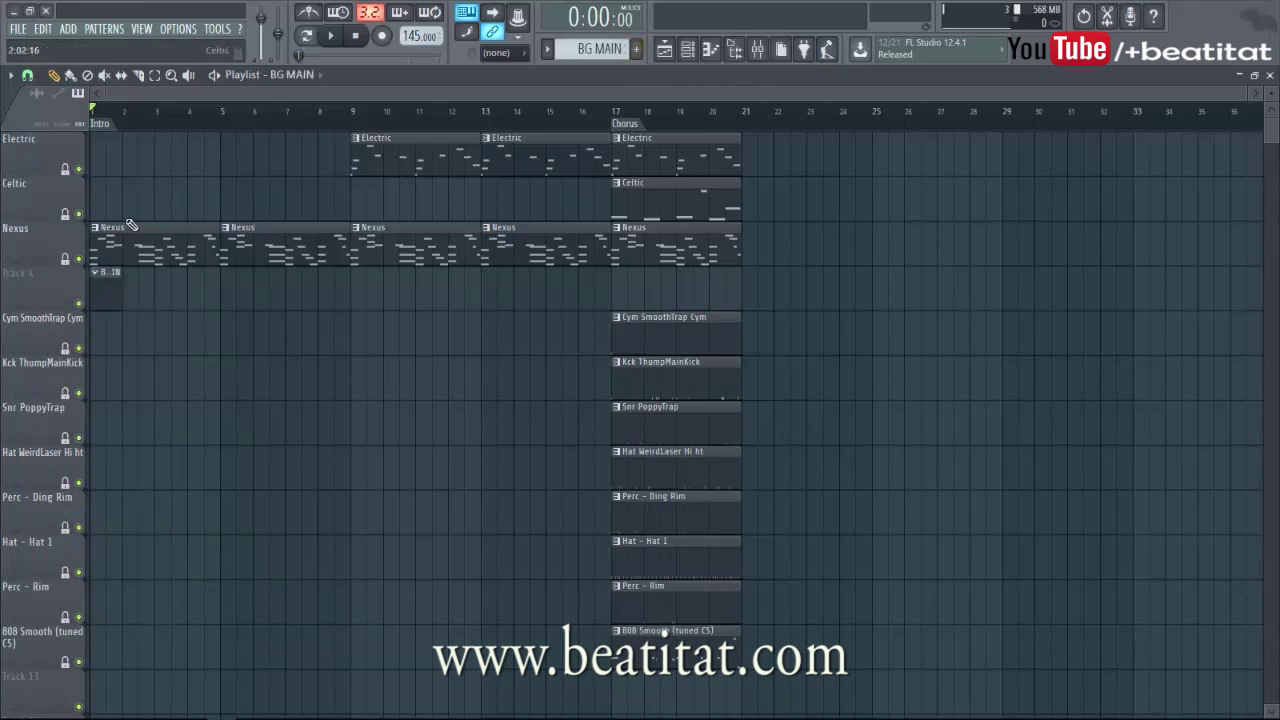
key("F6")
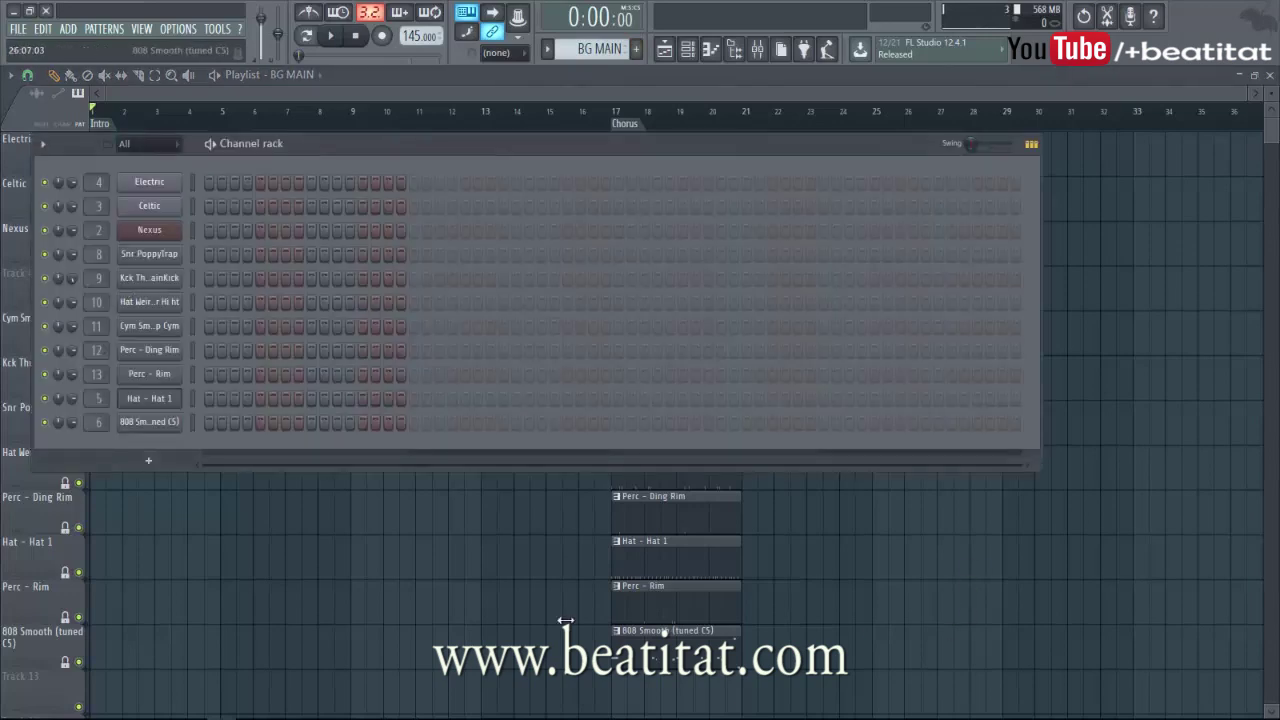
key("F6")
left_click_drag(126, 295, 220, 295)
left_click(224, 295)
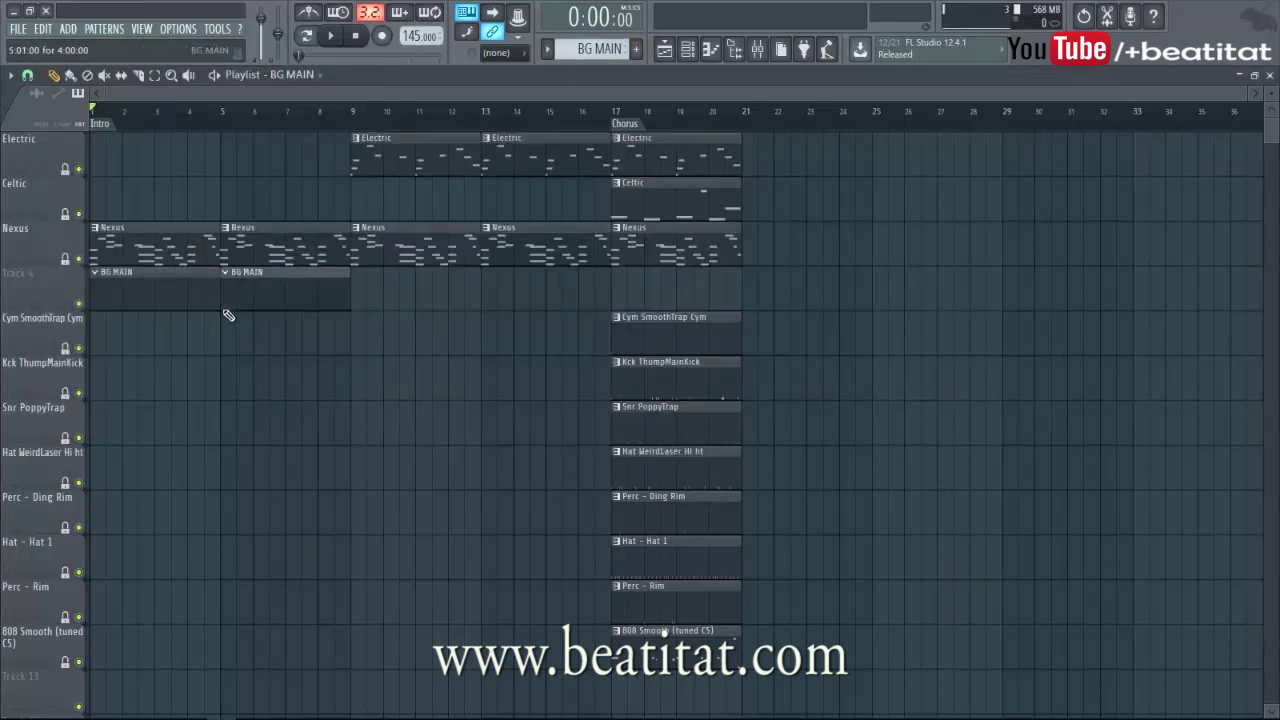
left_click(363, 300)
left_click(490, 295)
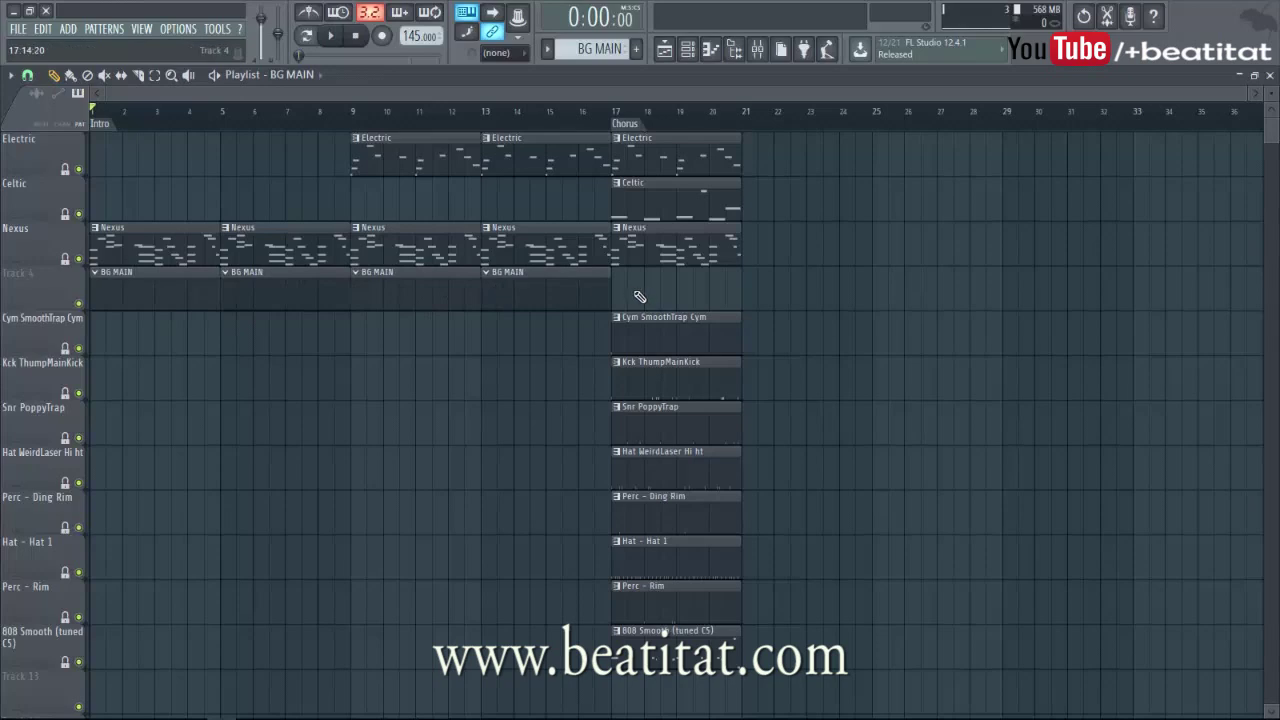
left_click(617, 296)
right_click(42, 288)
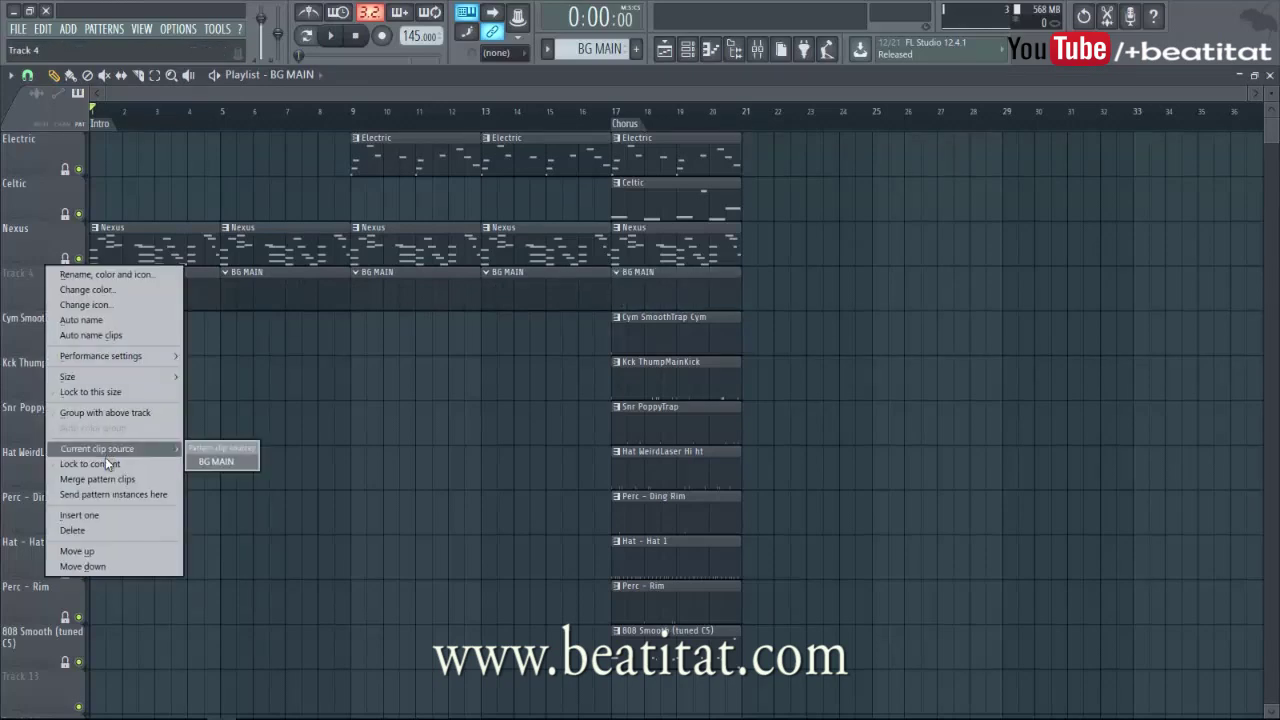
left_click(100, 464)
- Insert an Omnisphere channel above Electric, dismiss its splash screen and move the plugin window so its patch browser is fully visible
double_click(126, 289)
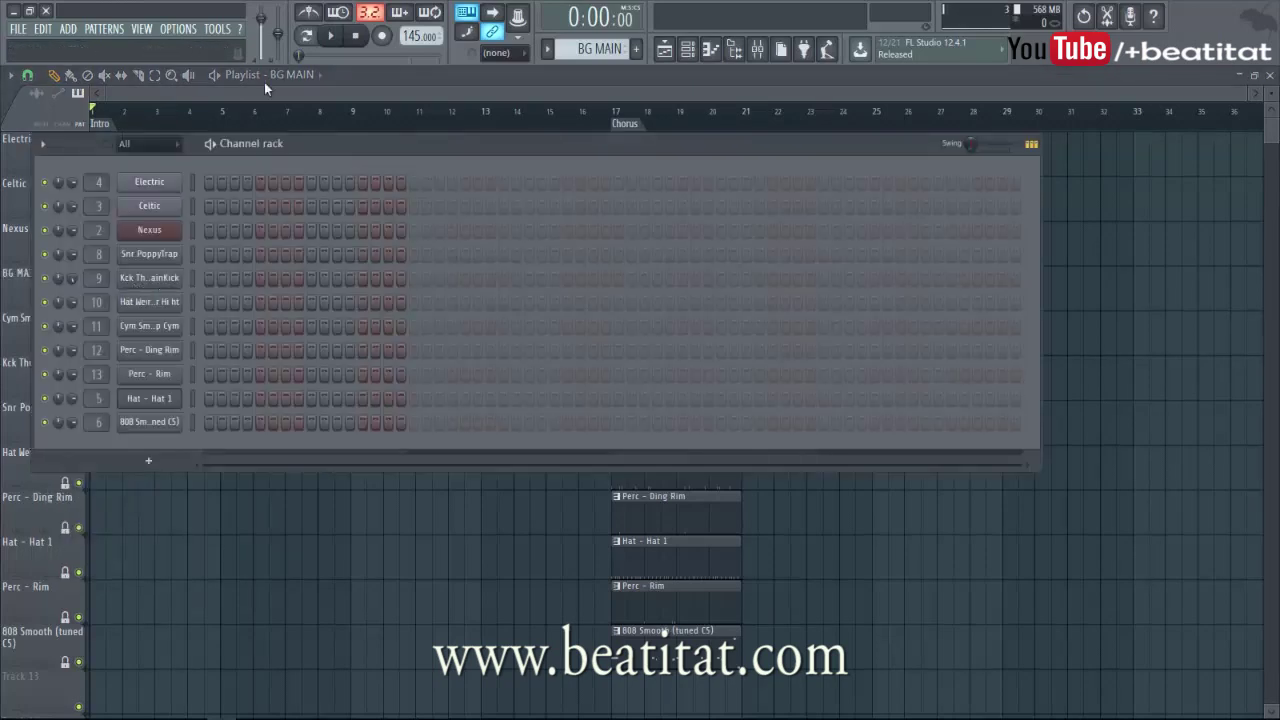
right_click(182, 176)
mouse_move(209, 273)
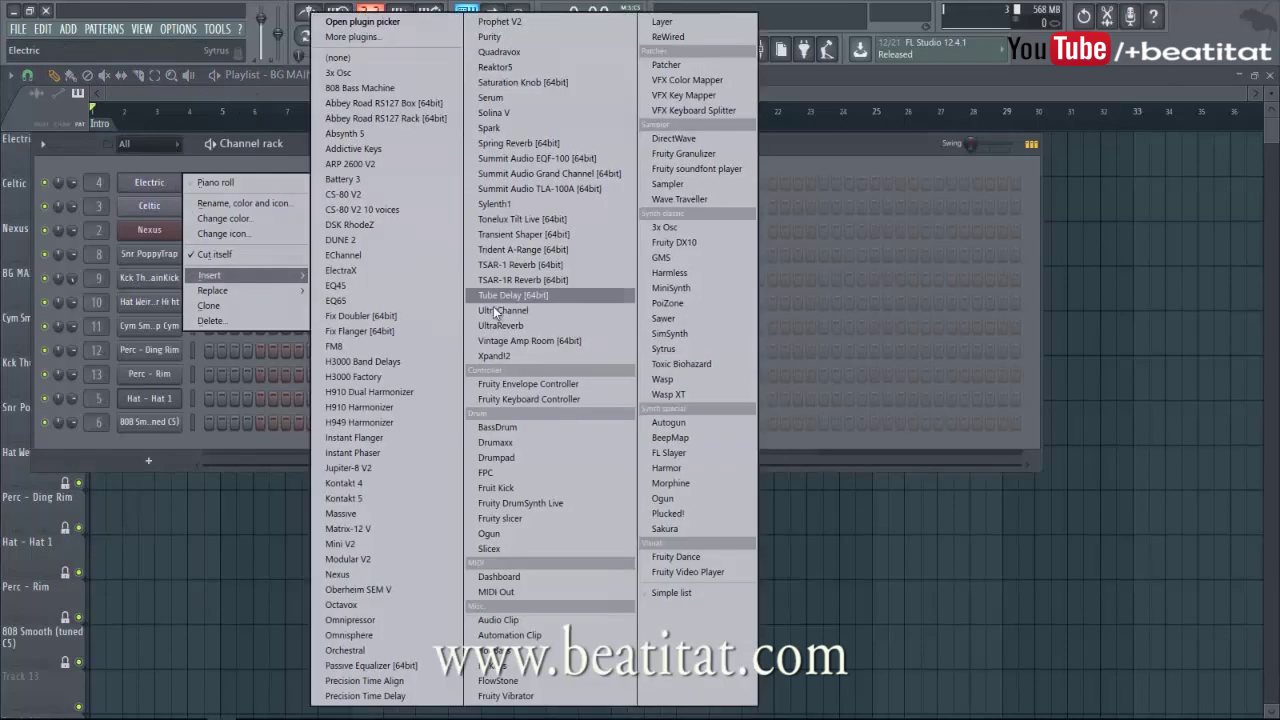
left_click(397, 635)
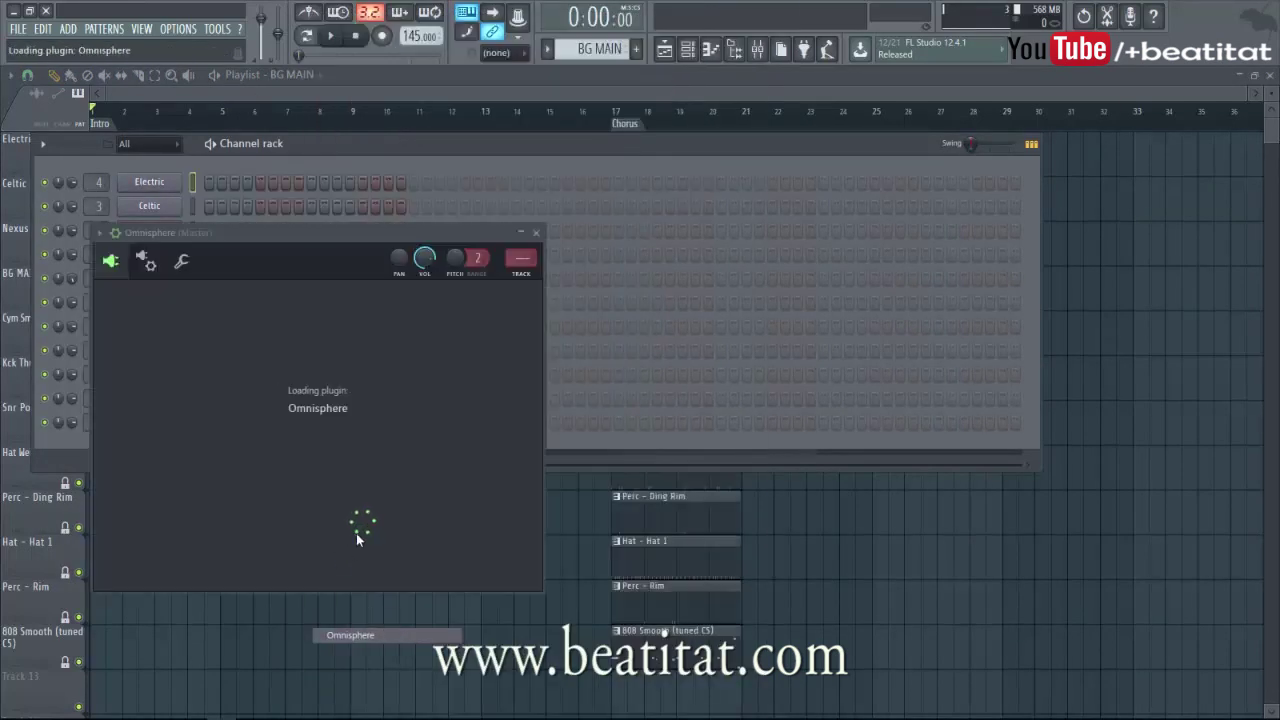
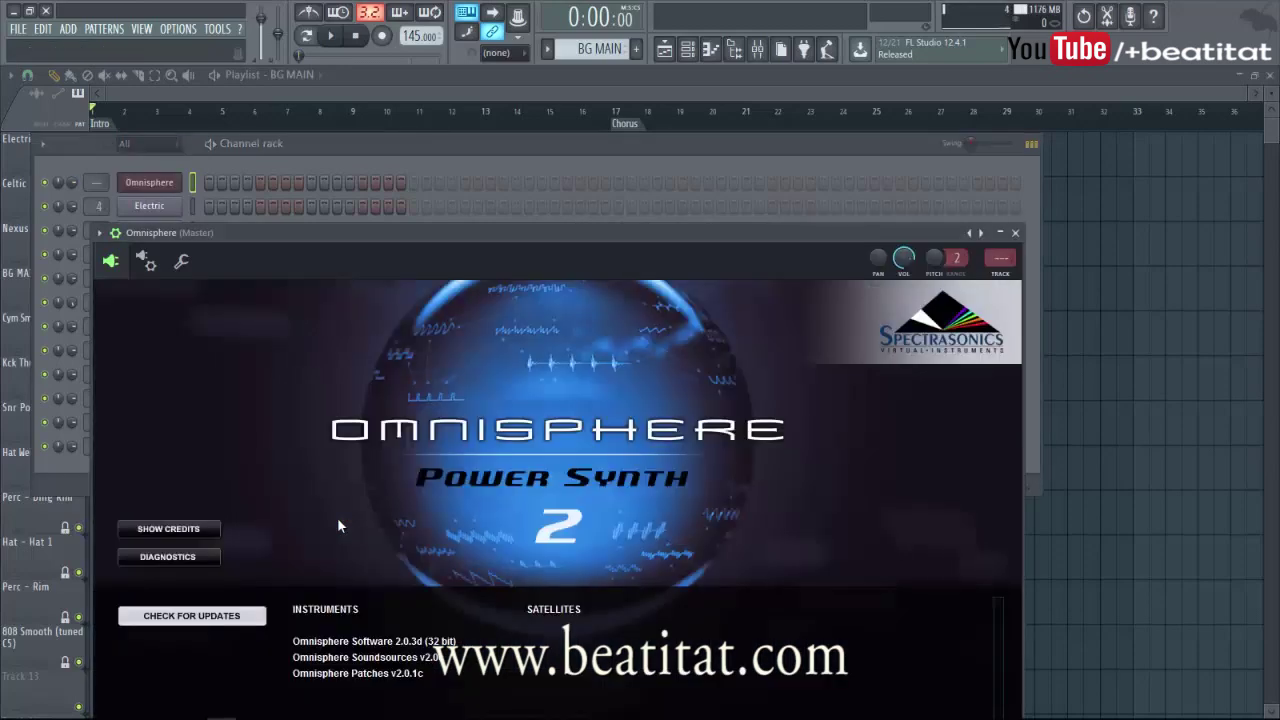
left_click(421, 431)
left_click_drag(327, 234, 617, 77)
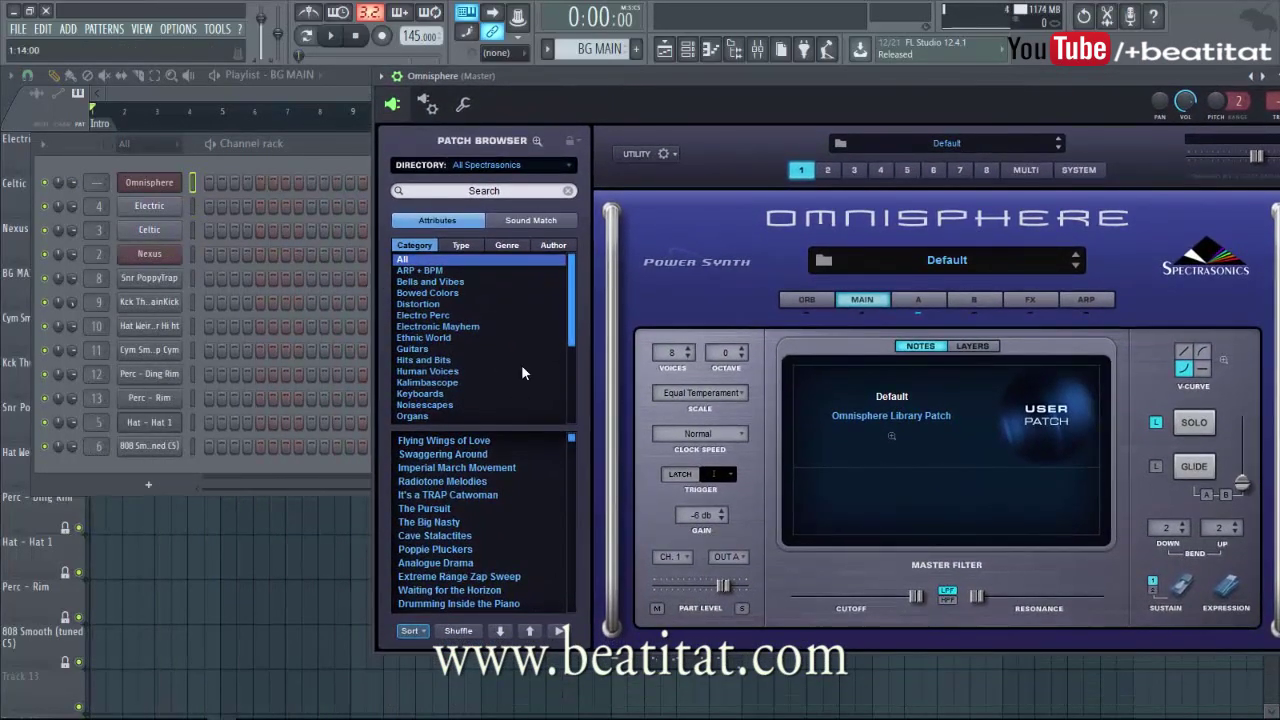
- Load the Cream of Emotion 1 patch from Omnisphere's Pads + Strings category and return to the playlist
scroll(518, 368, "down", 2)
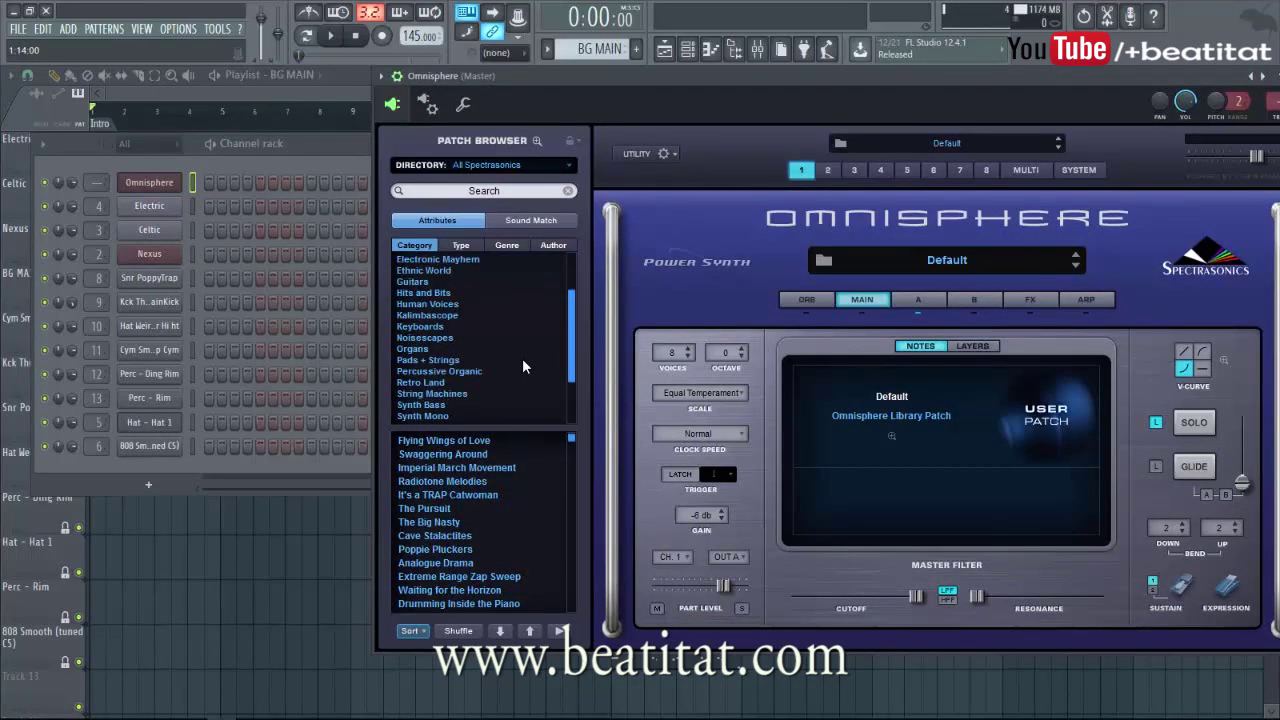
scroll(515, 360, "down", 2)
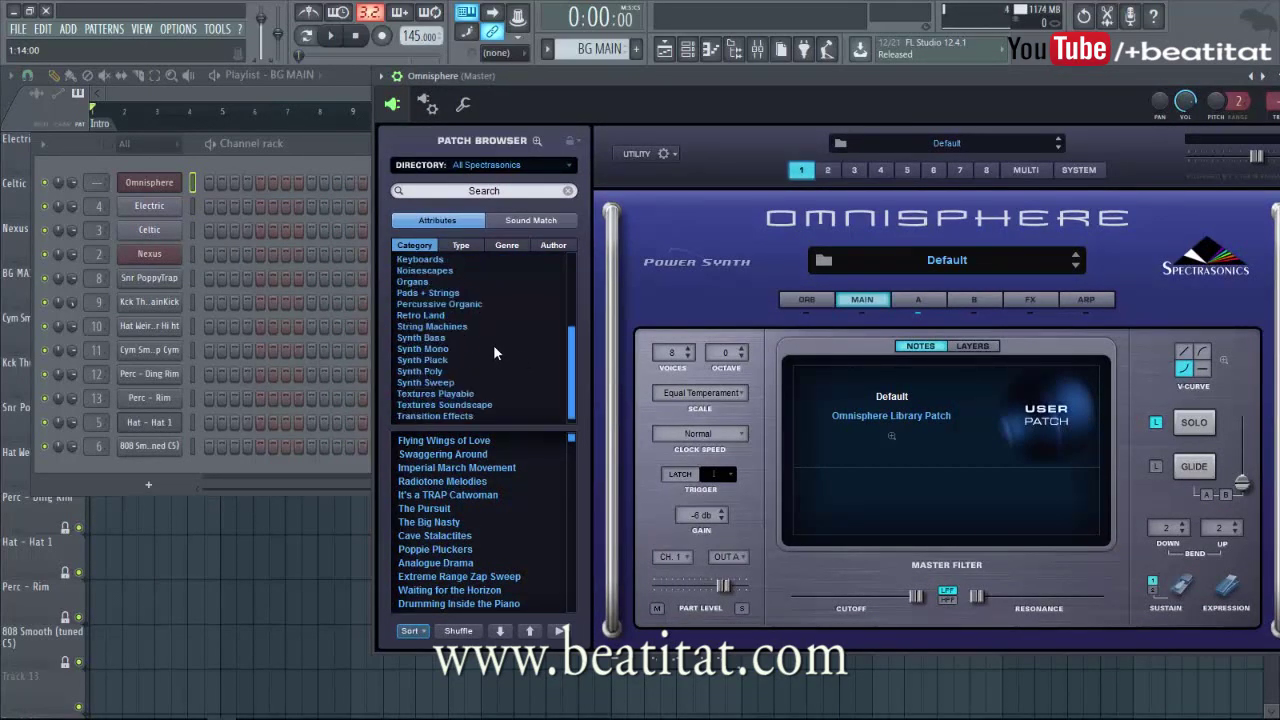
left_click(430, 293)
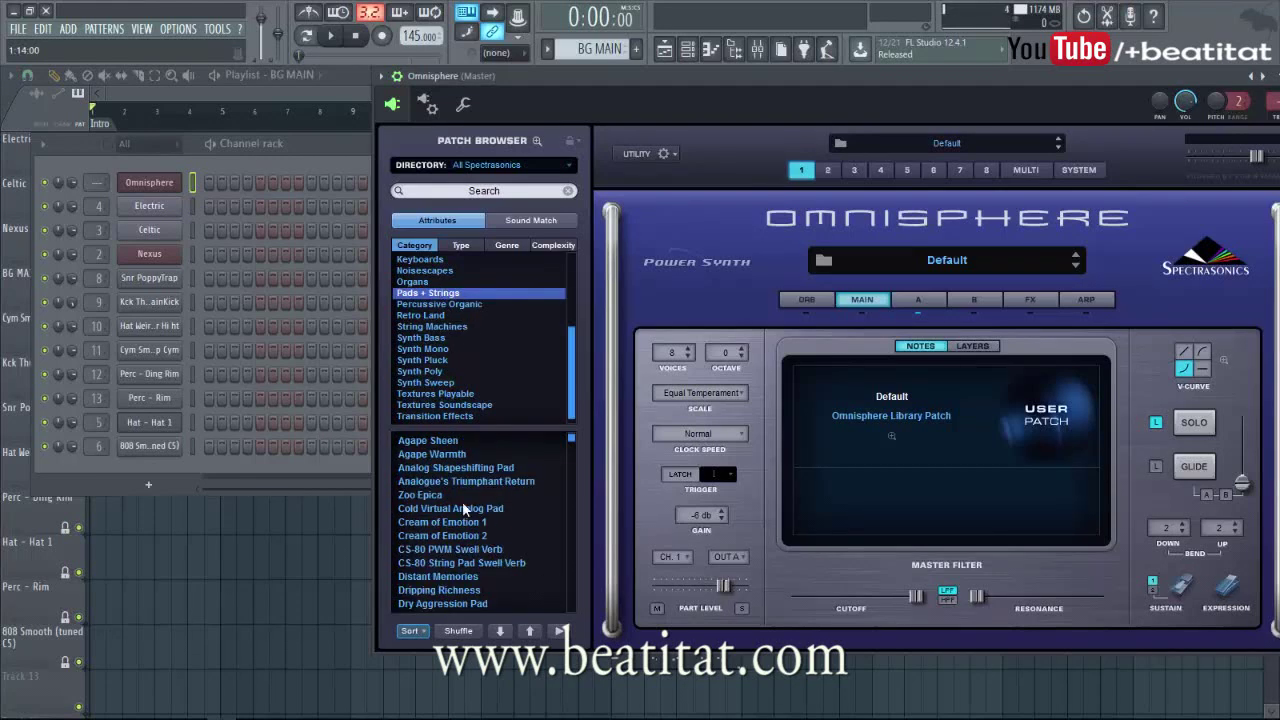
left_click(462, 527)
left_click(259, 162)
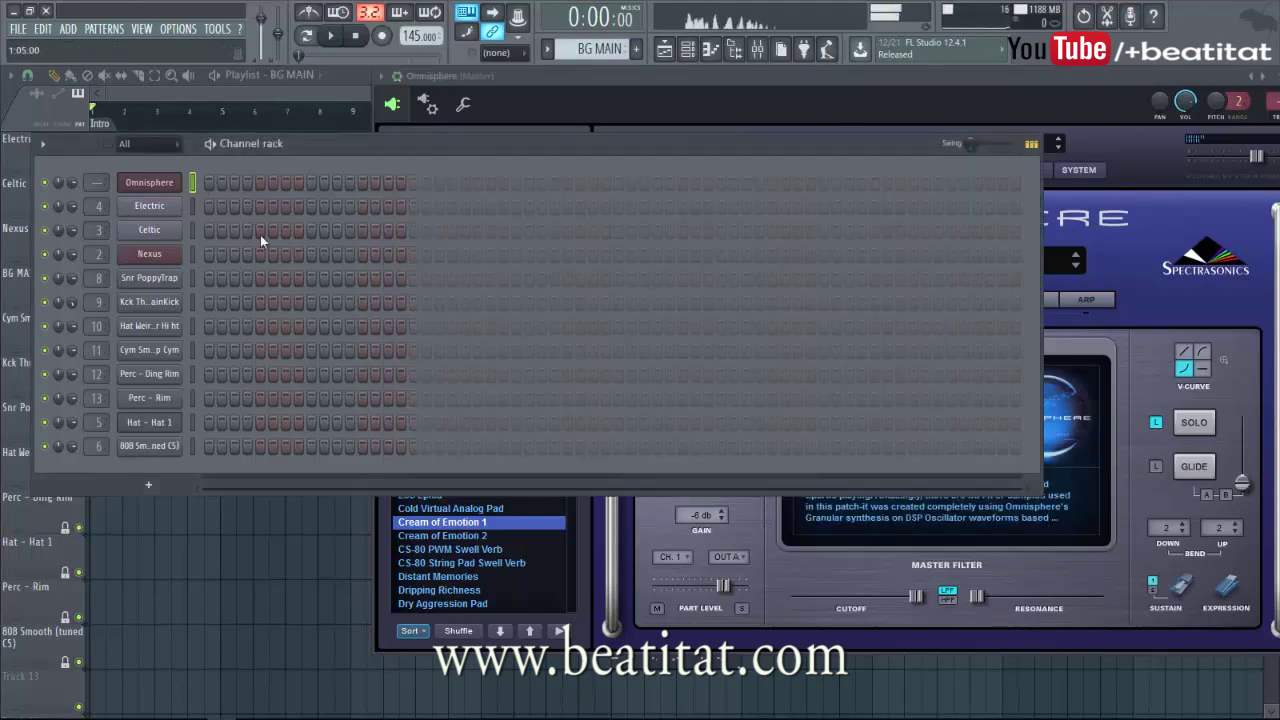
left_click(484, 563)
left_click(294, 159)
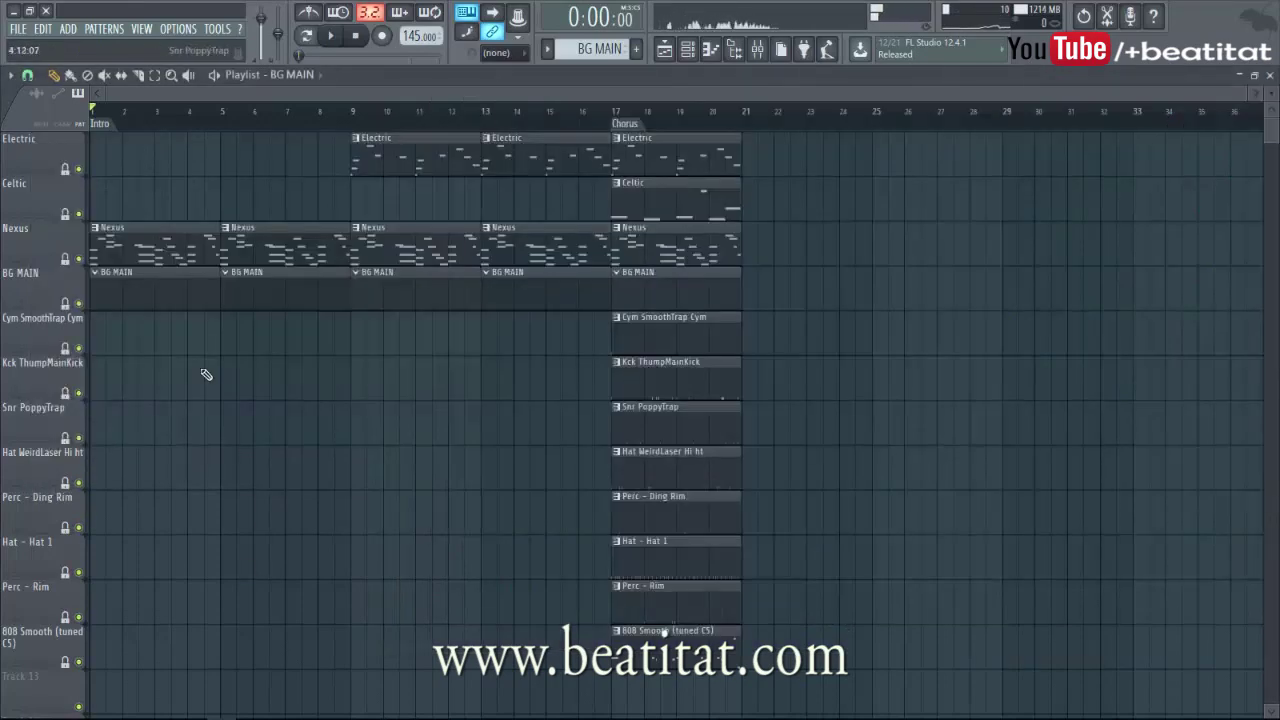
- Copy the notes of the Nexus pattern into the Omnisphere channel of BG MAIN and show them in the piano roll
double_click(155, 255)
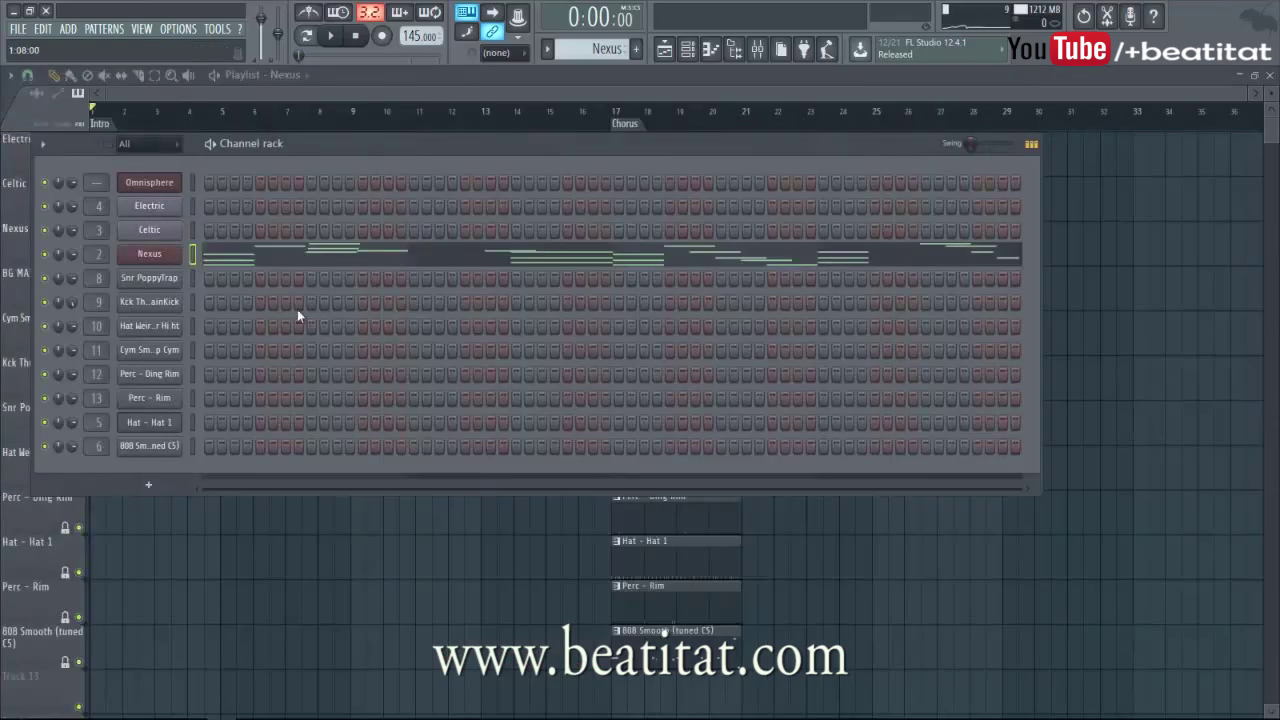
left_click(207, 517)
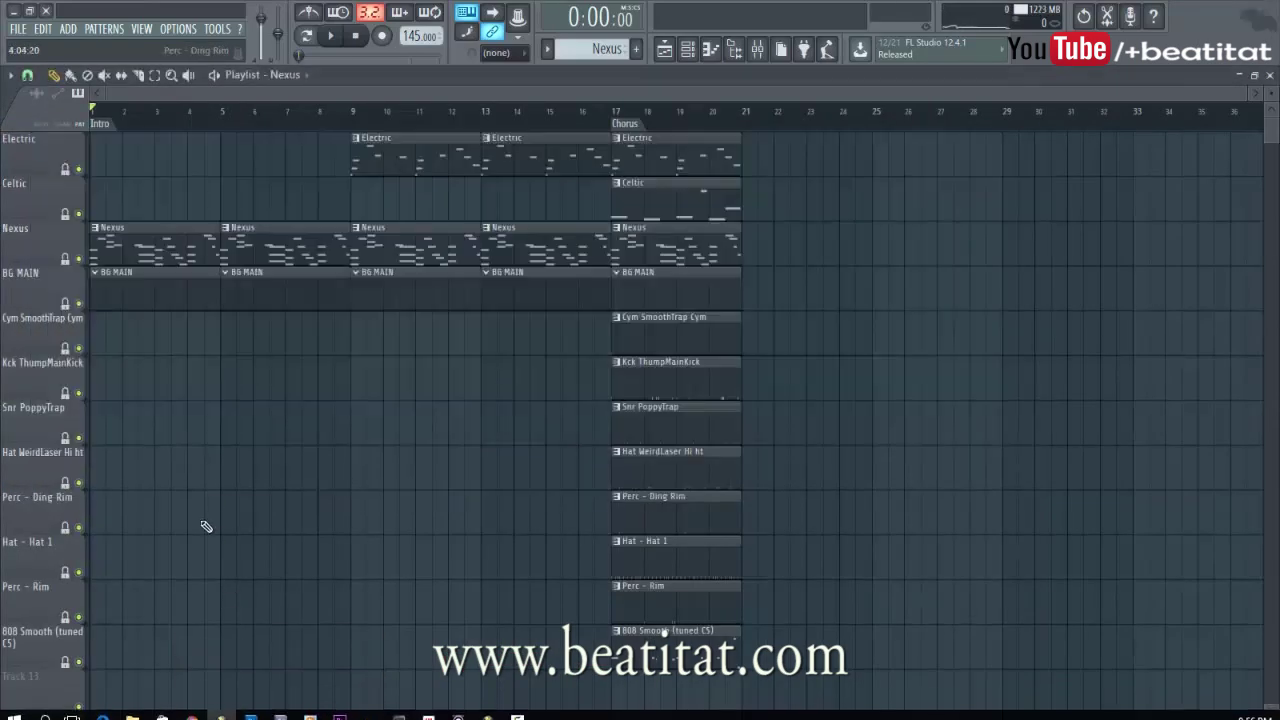
double_click(180, 300)
right_click(176, 176)
left_click(201, 181)
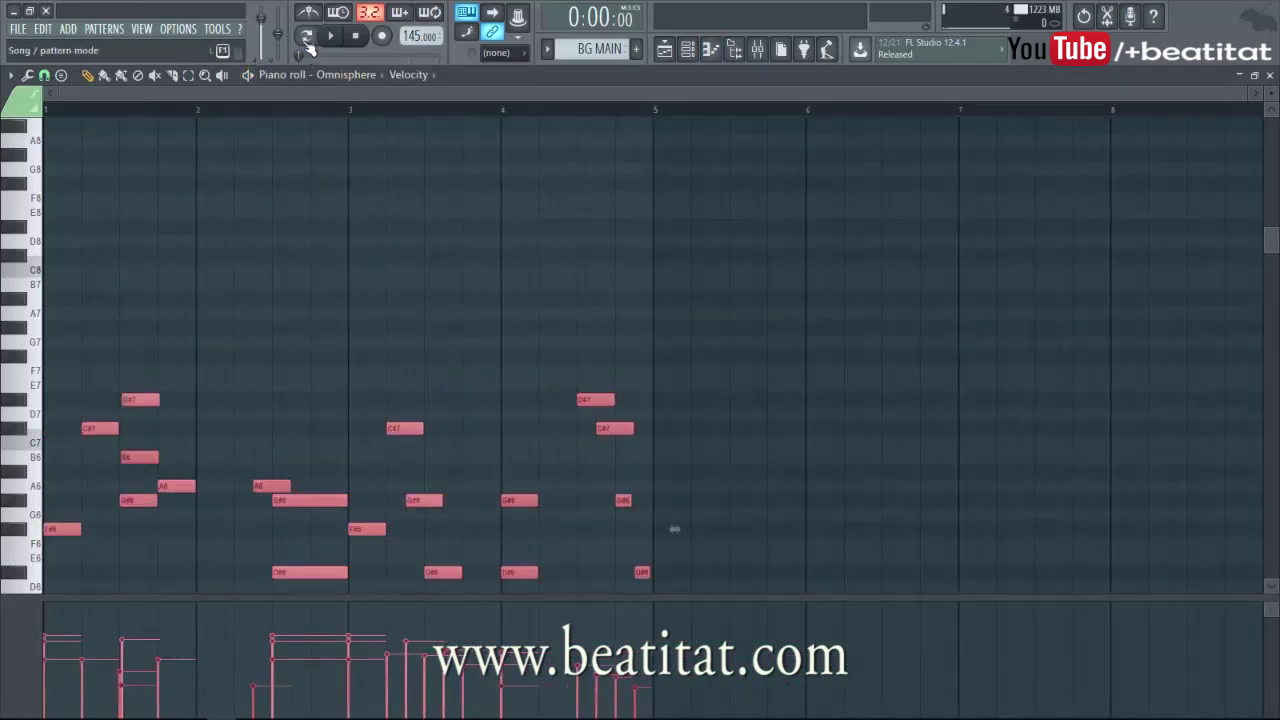
- With the pattern looping, delete the Omnisphere part's single melody notes, keeping the chords and the D#7 and C#7 near the end of bar 4
key("F7")
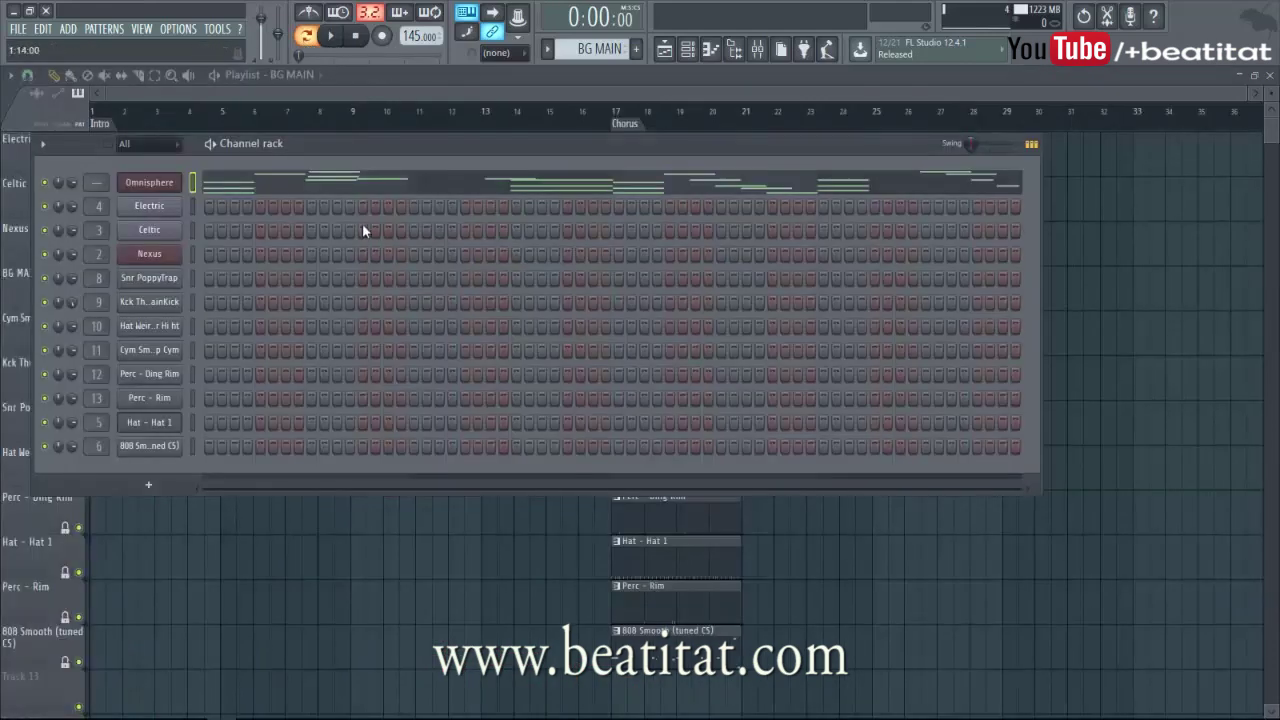
left_click(212, 144)
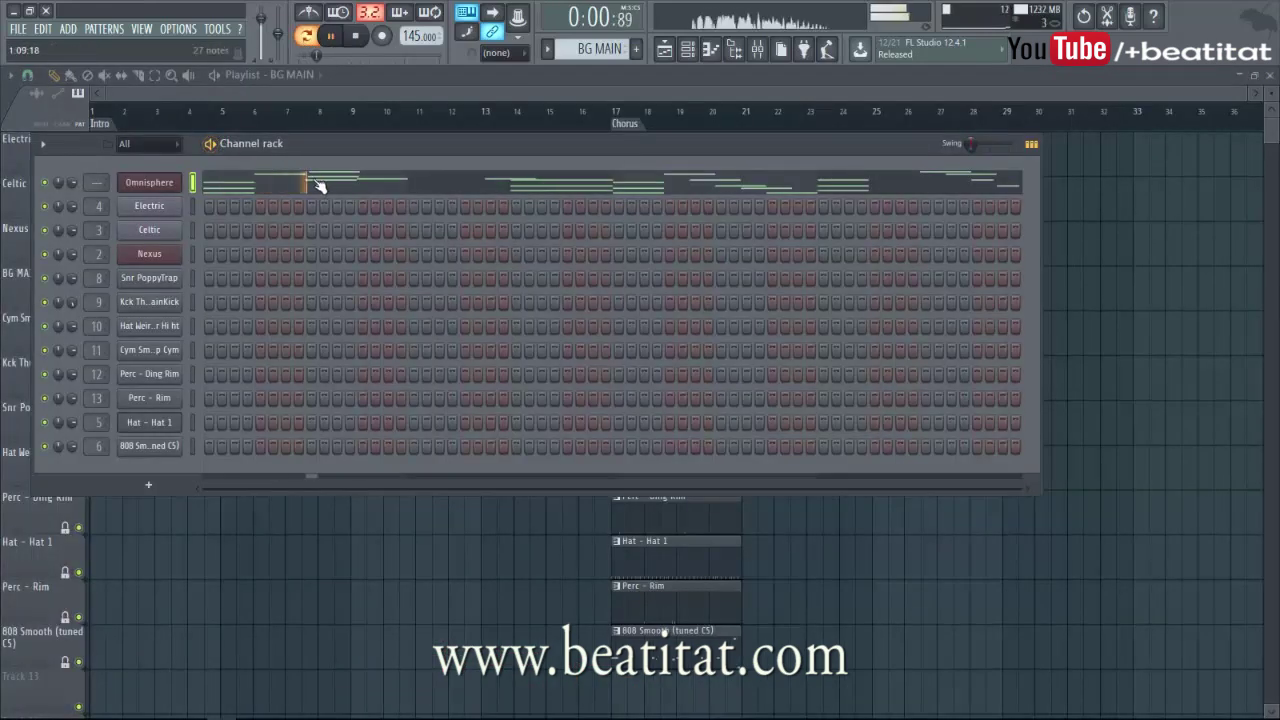
left_click(244, 190)
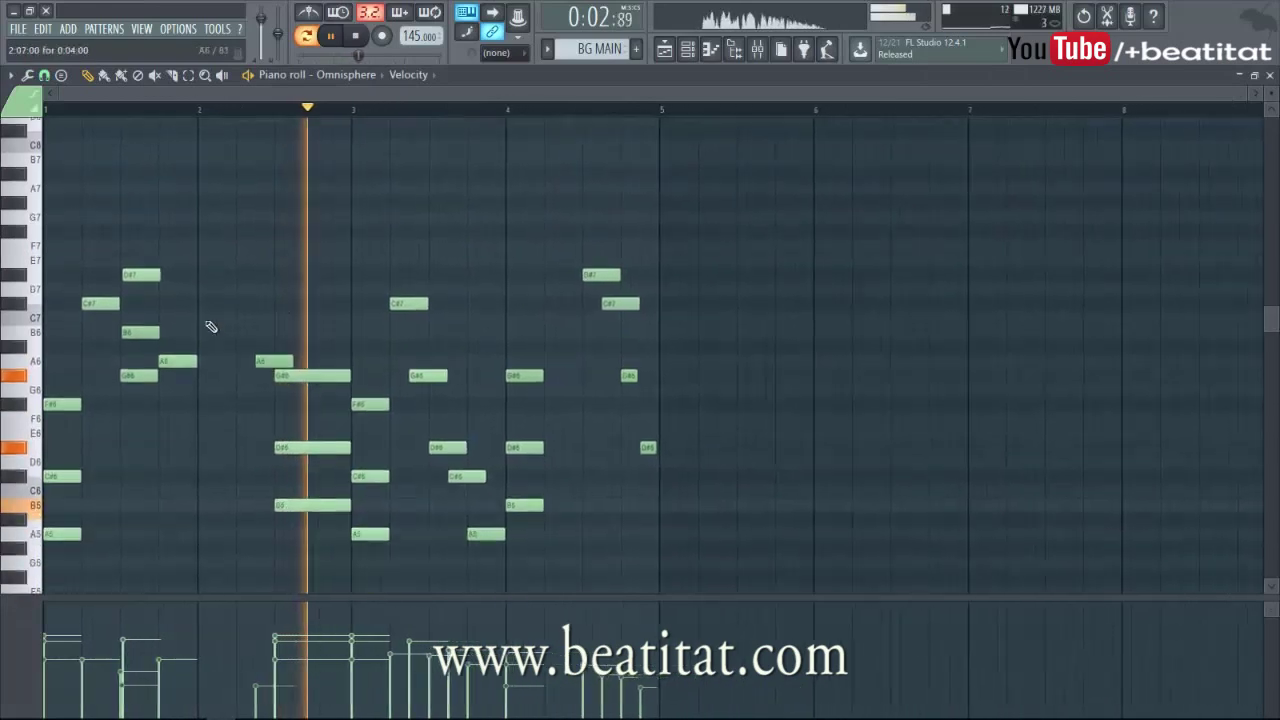
right_click(177, 227)
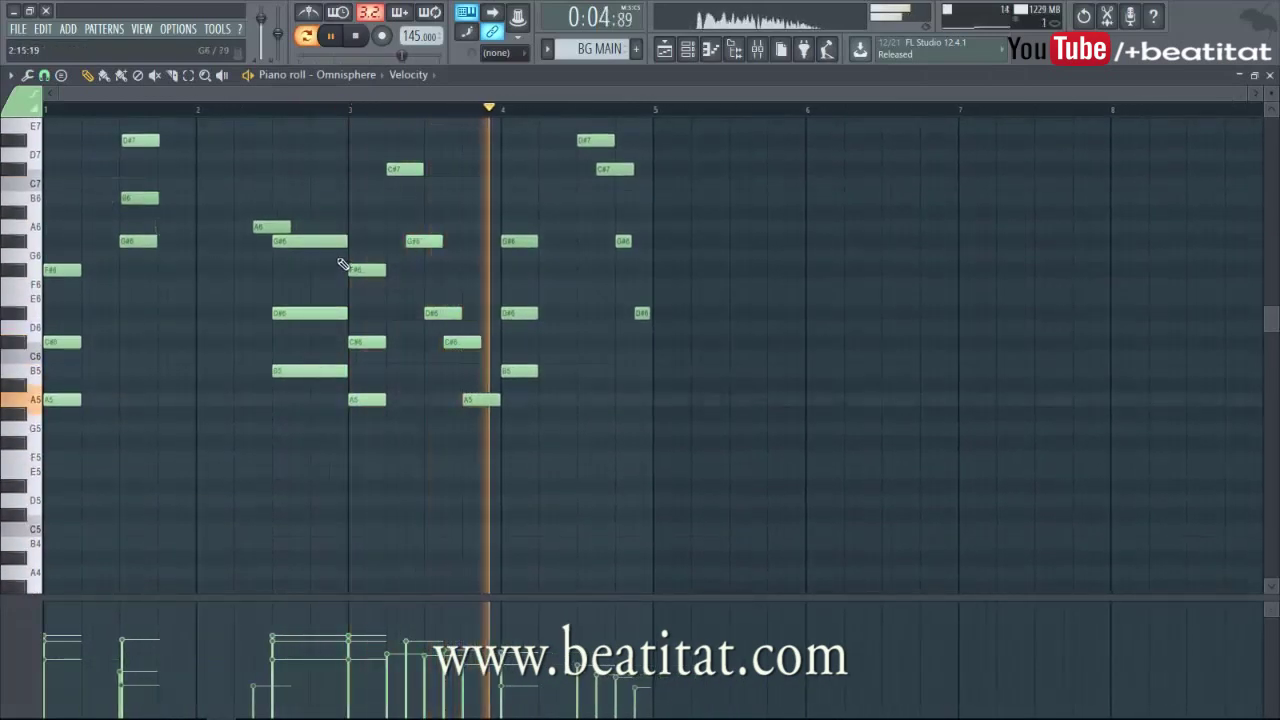
right_click(271, 227)
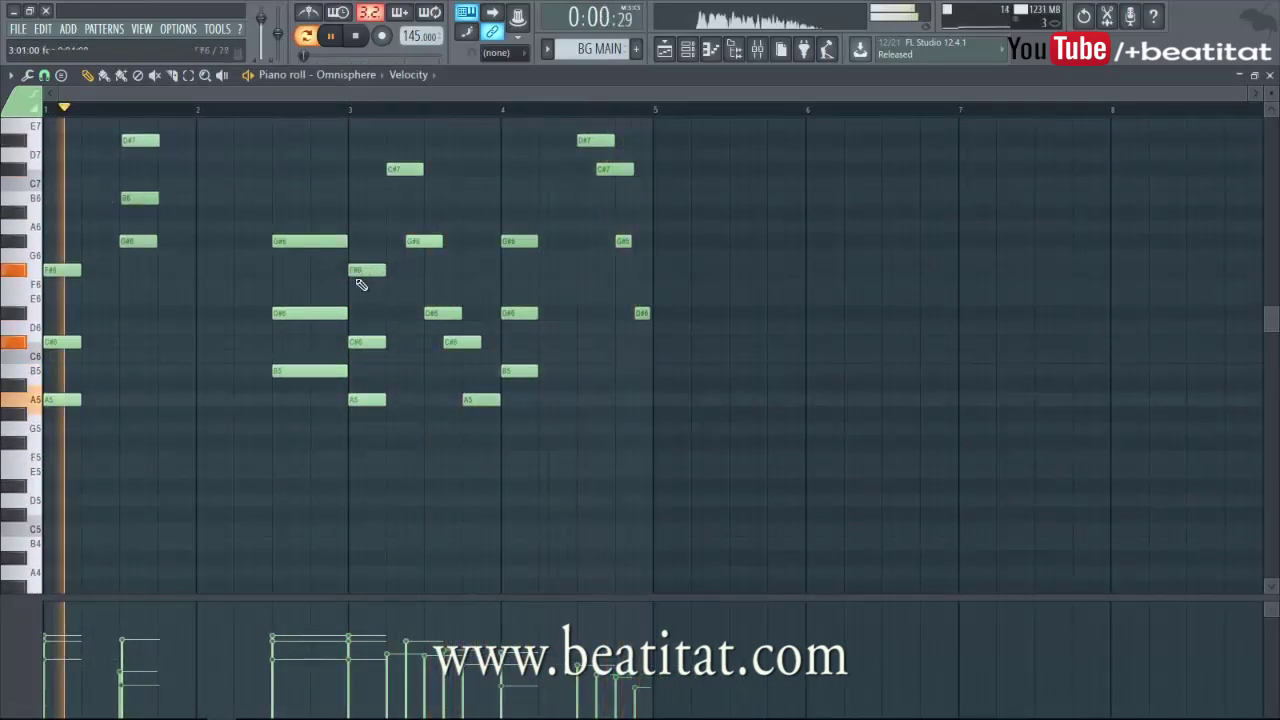
left_click_drag(400, 163, 486, 434)
key("Delete")
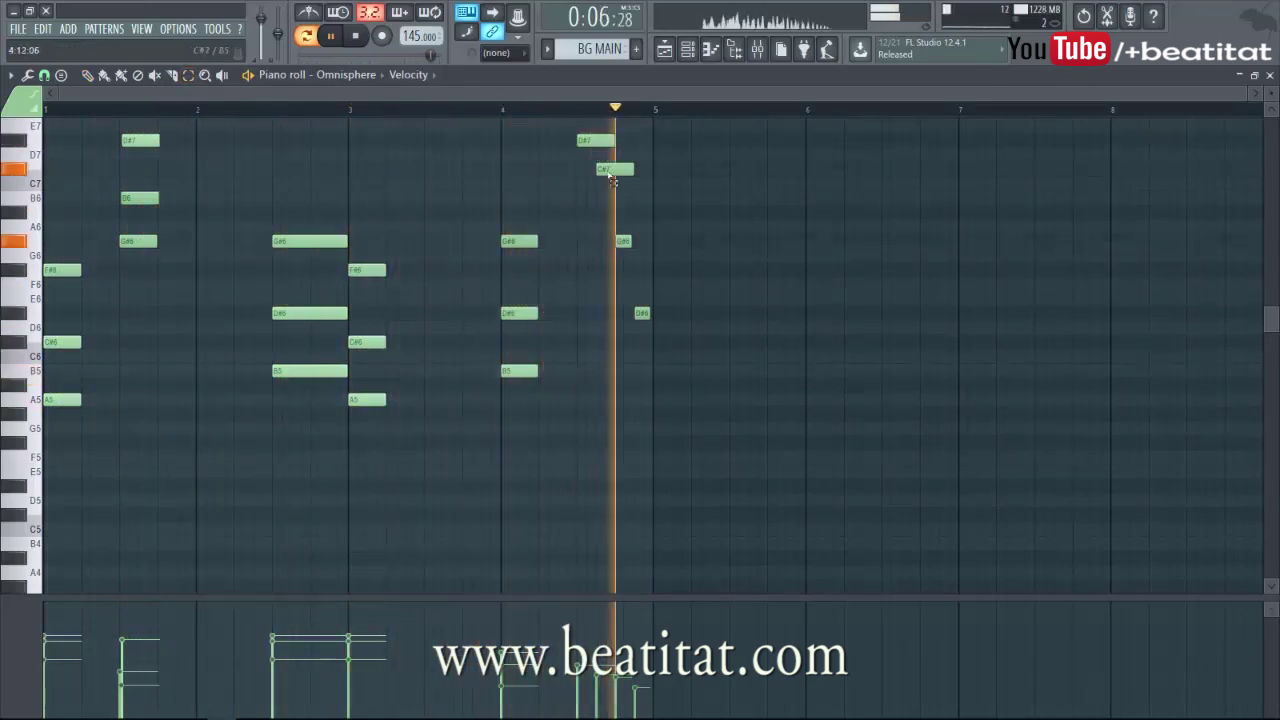
left_click_drag(614, 222, 648, 336)
key("Delete")
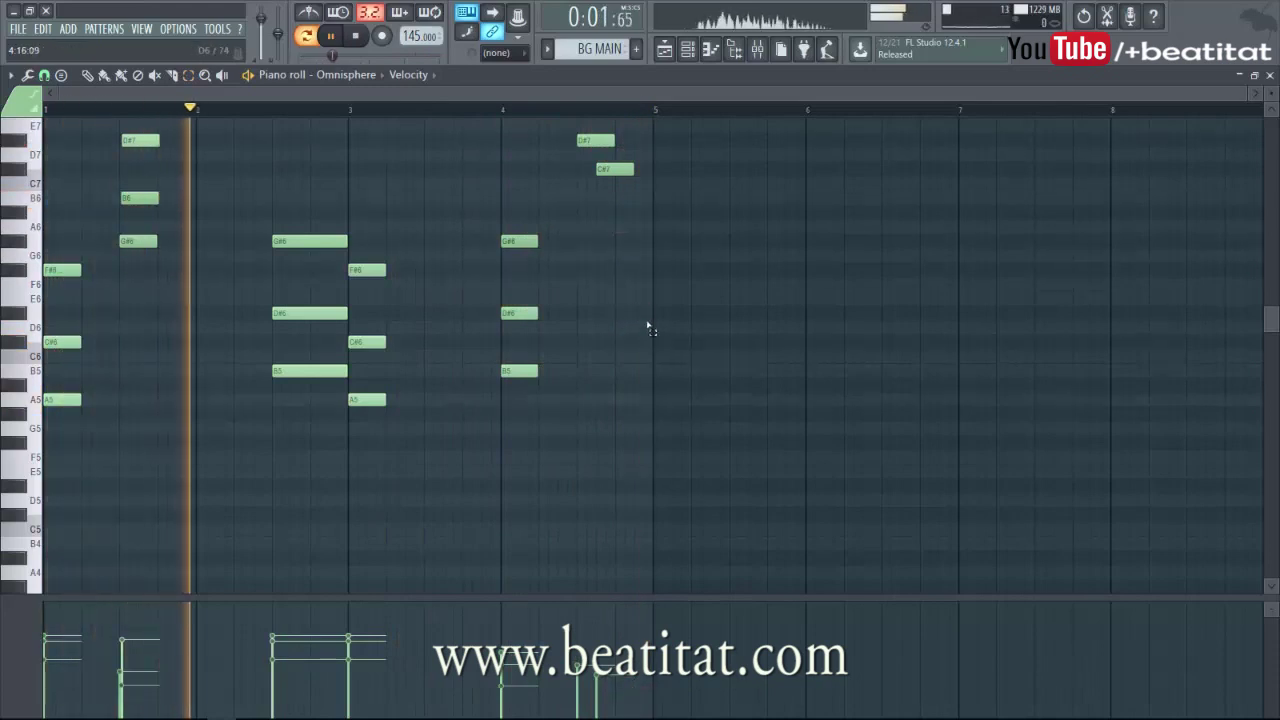
- Rename the Omnisphere channel to Pad and route it to mixer track 7 with its fader lowered
key("F7")
right_click(178, 186)
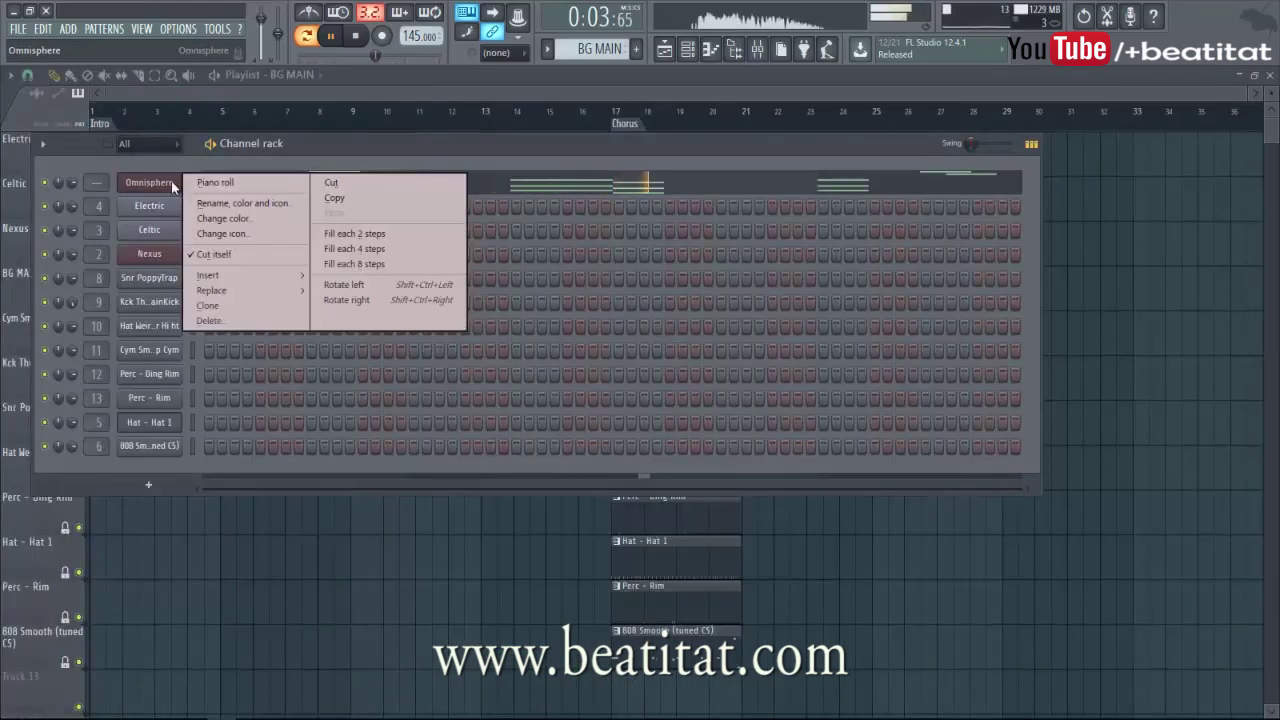
left_click(186, 203)
type("Pad")
key("Return")
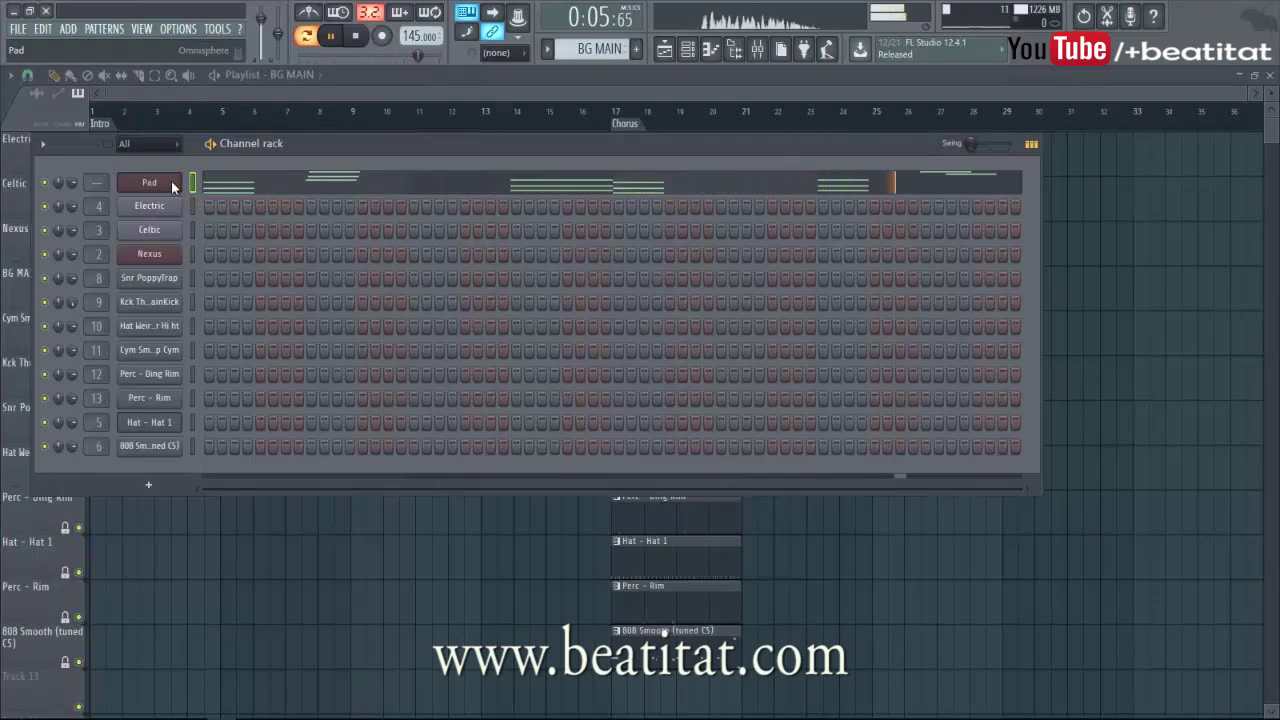
left_click(178, 186)
key("F9")
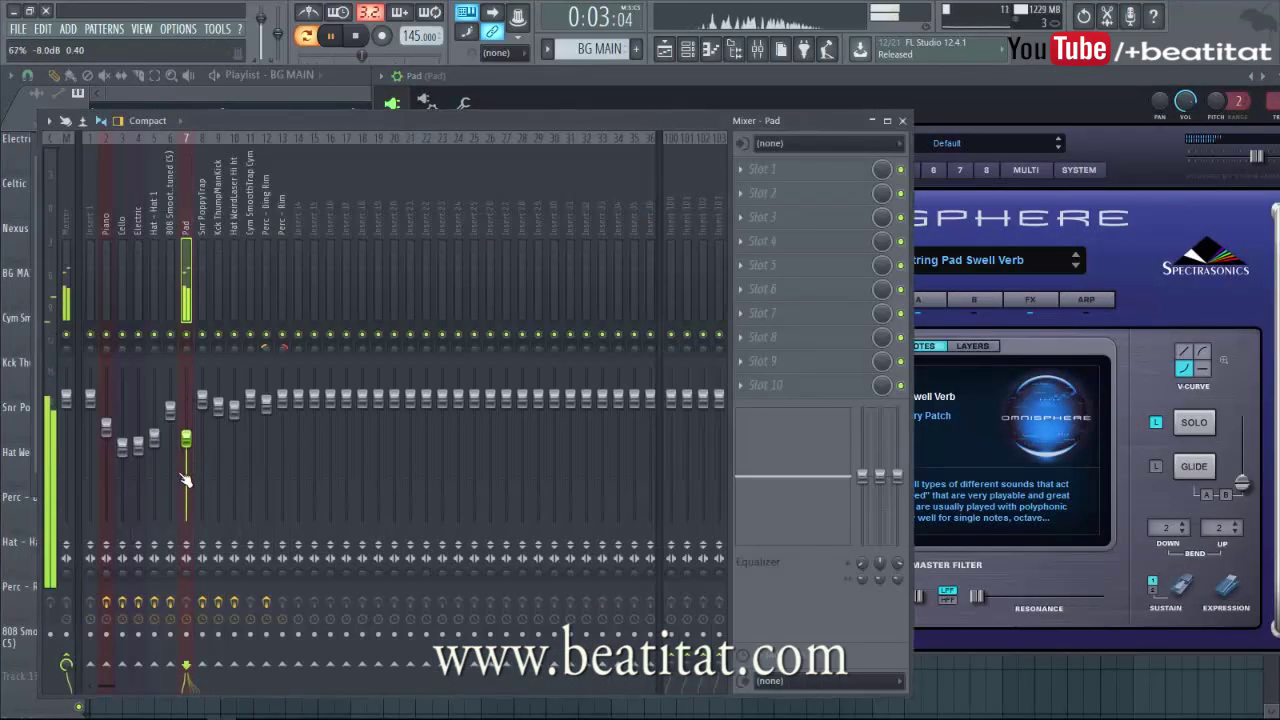
- Insert Fruity Parametric EQ 2 on the Pad track, high-pass the lows with band 1 and lower the band 7 shelf to about -1.5 dB
left_click(817, 181)
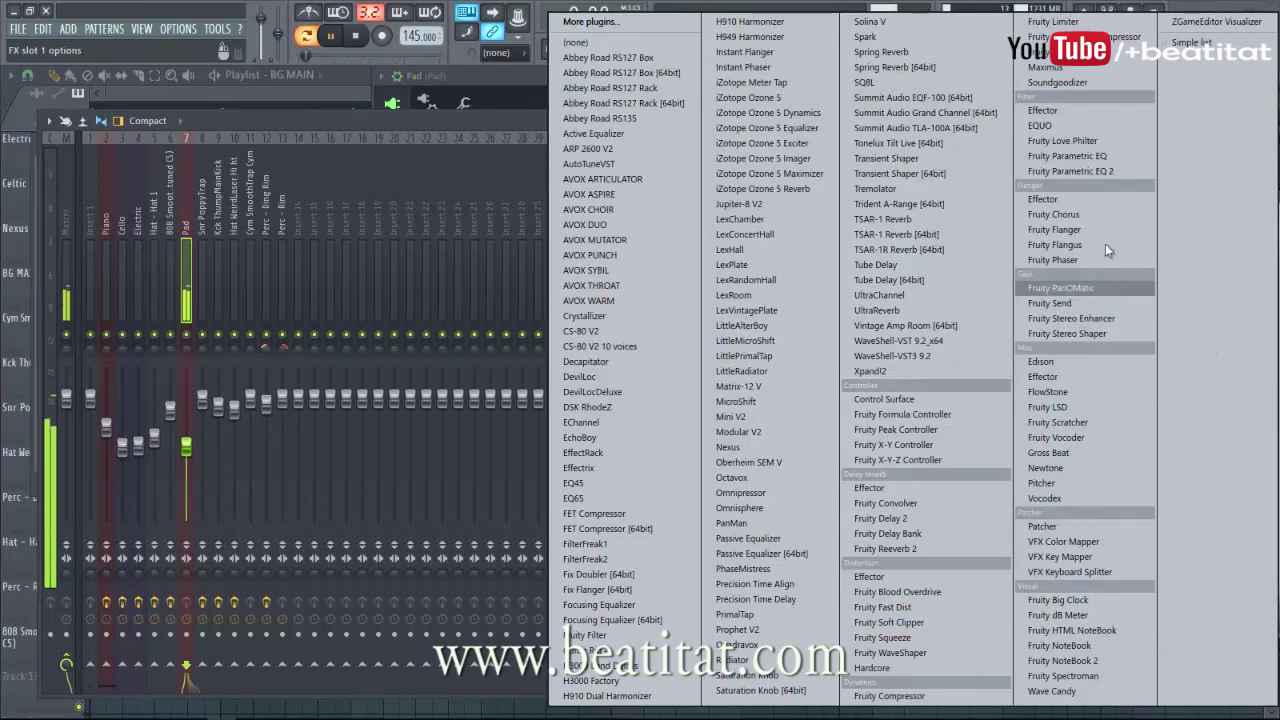
left_click(1112, 176)
scroll(379, 195, "up", 1)
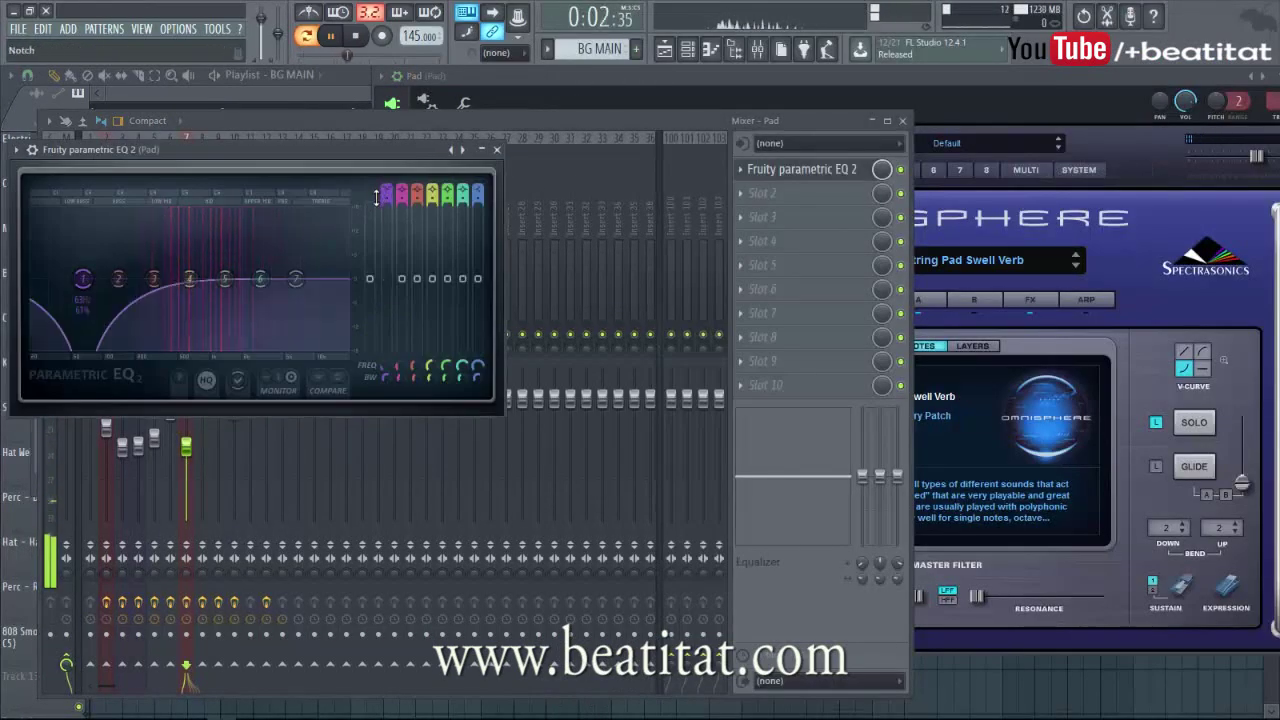
scroll(376, 199, "up", 1)
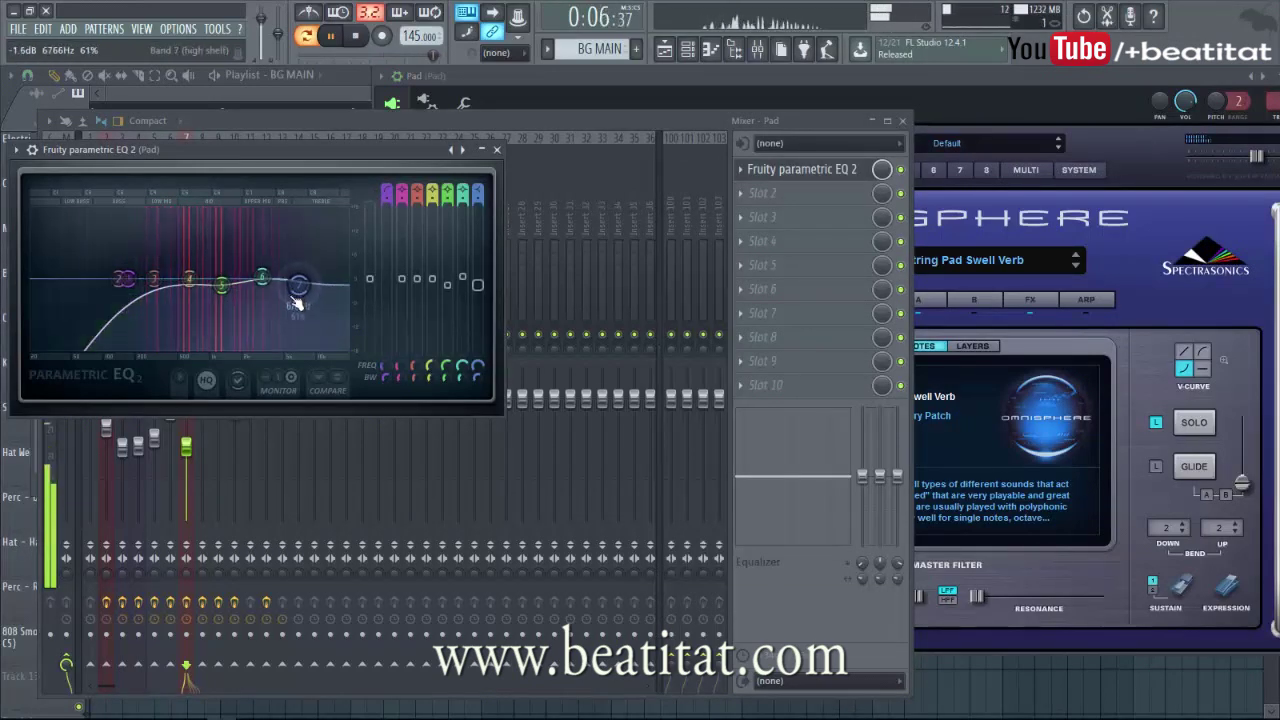
left_click(499, 152)
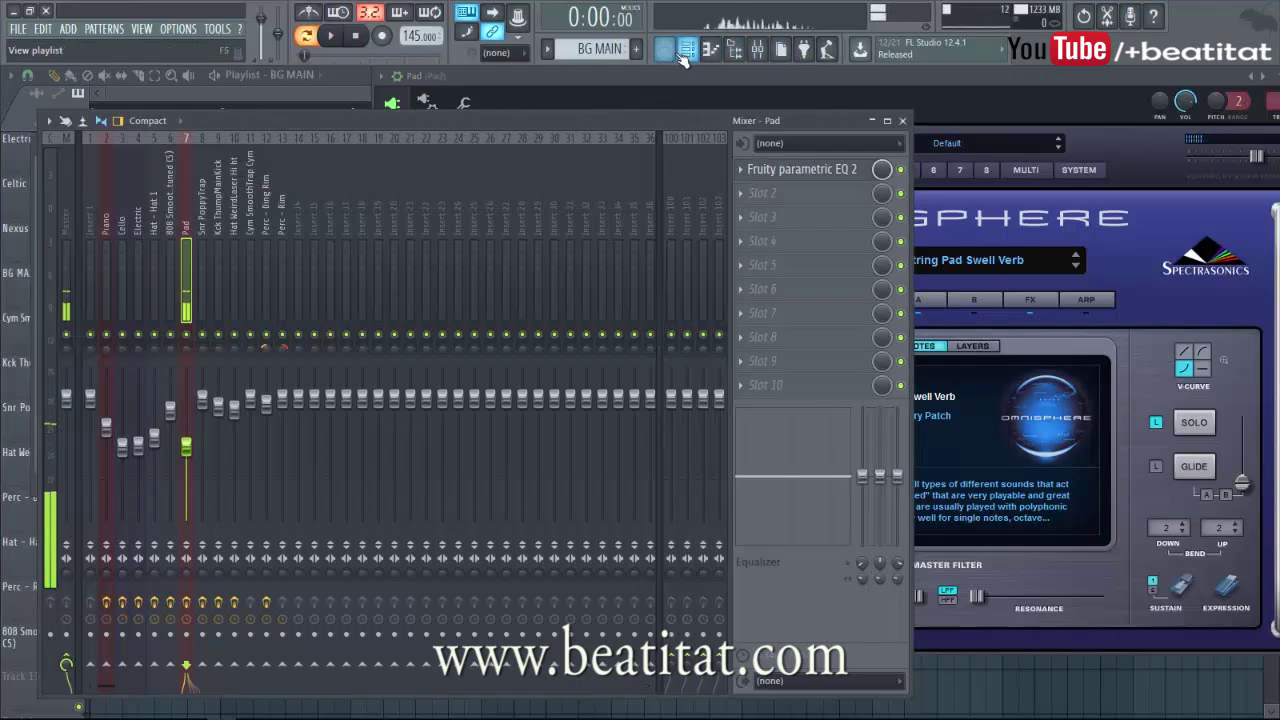
- Stop playback and compare the Pad notes in BG MAIN with the Nexus pattern's notes in the piano roll
left_click(681, 56)
left_click(688, 51)
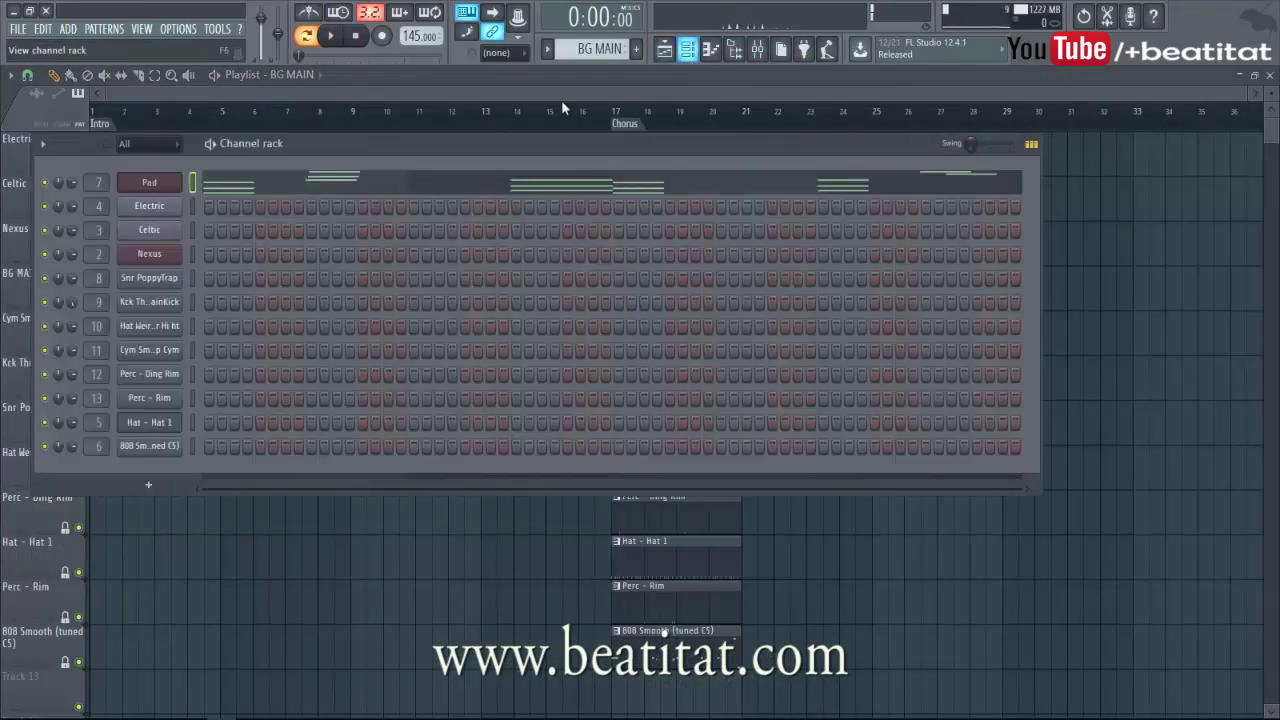
left_click(270, 170)
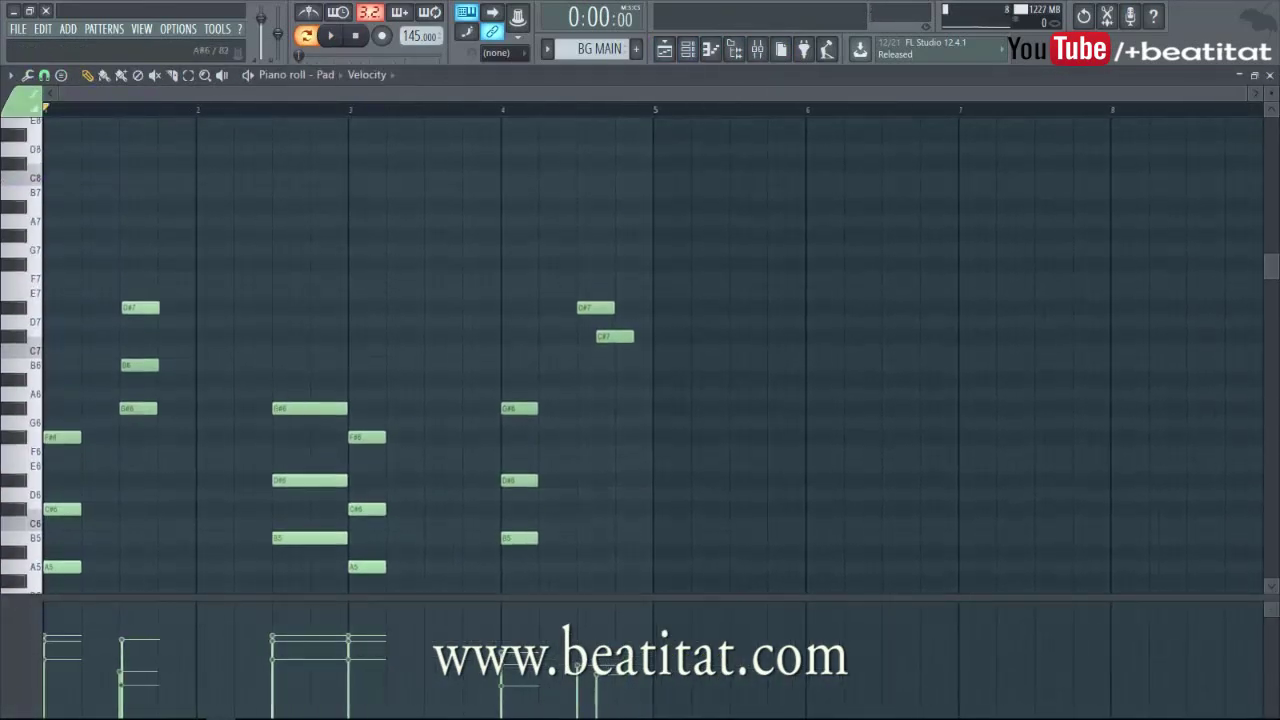
scroll(386, 354, "down", 4)
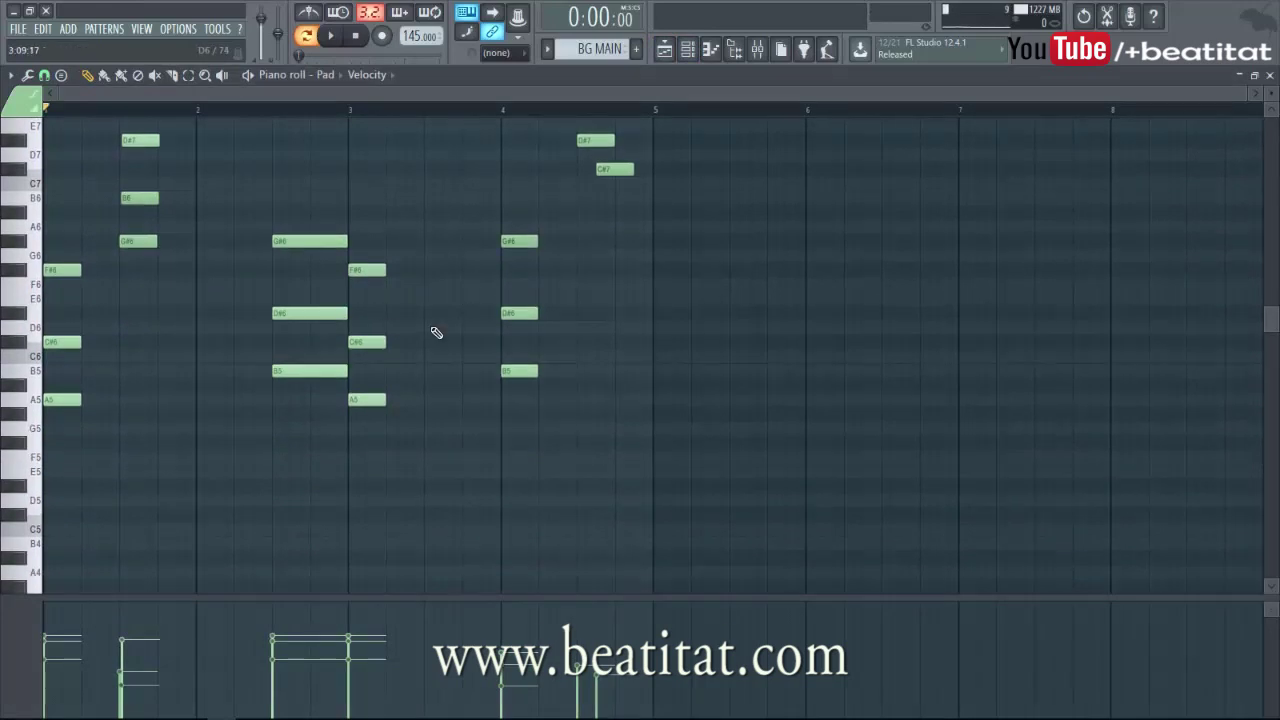
scroll(410, 363, "up", 1)
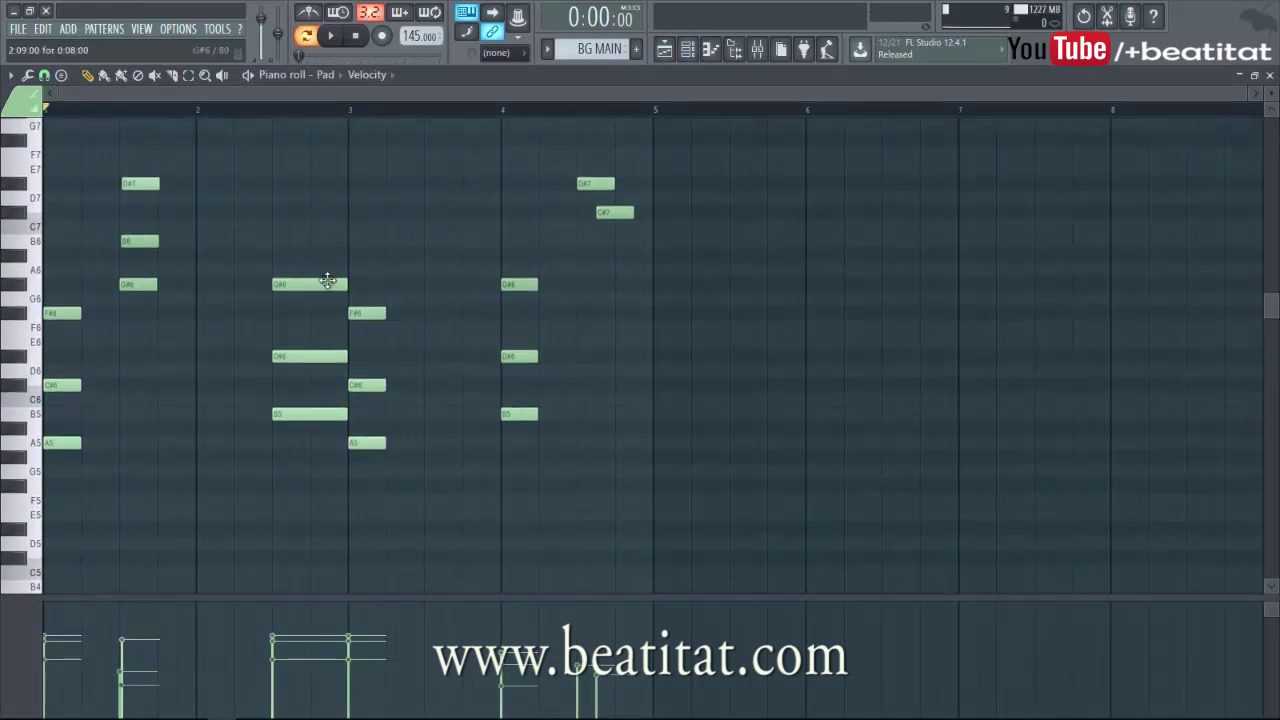
key("F6")
key("F6")
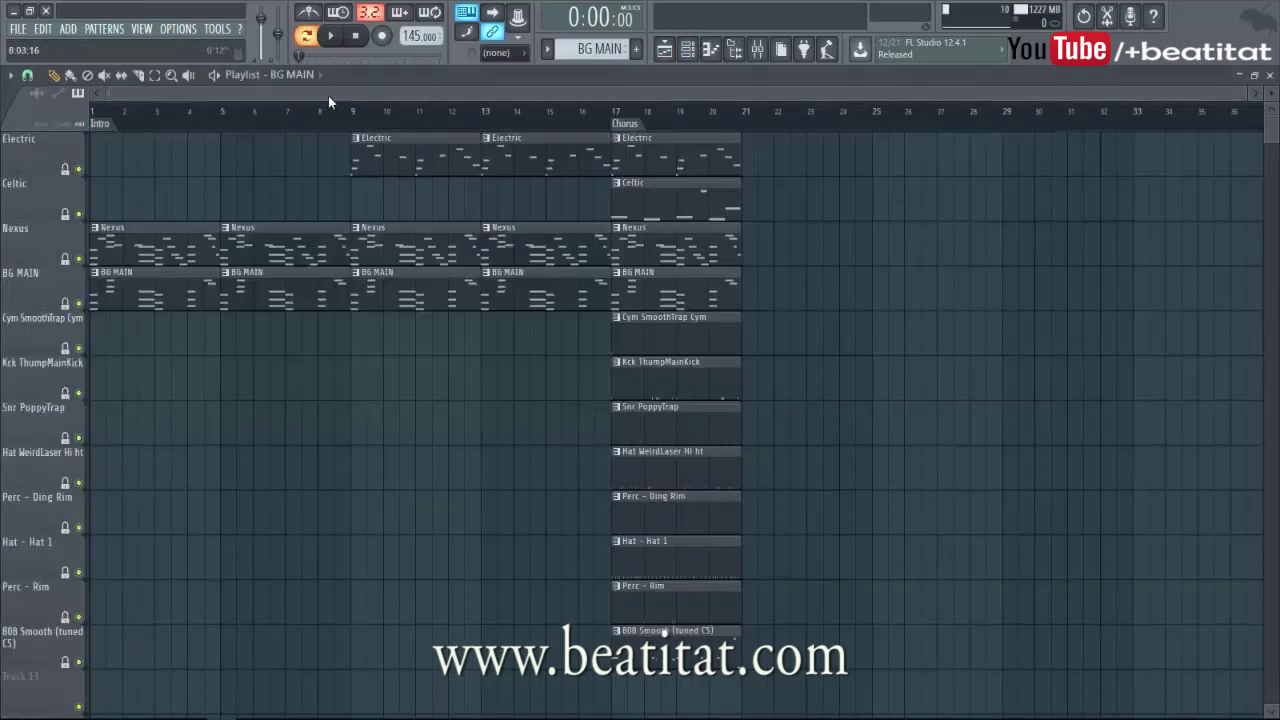
double_click(203, 229)
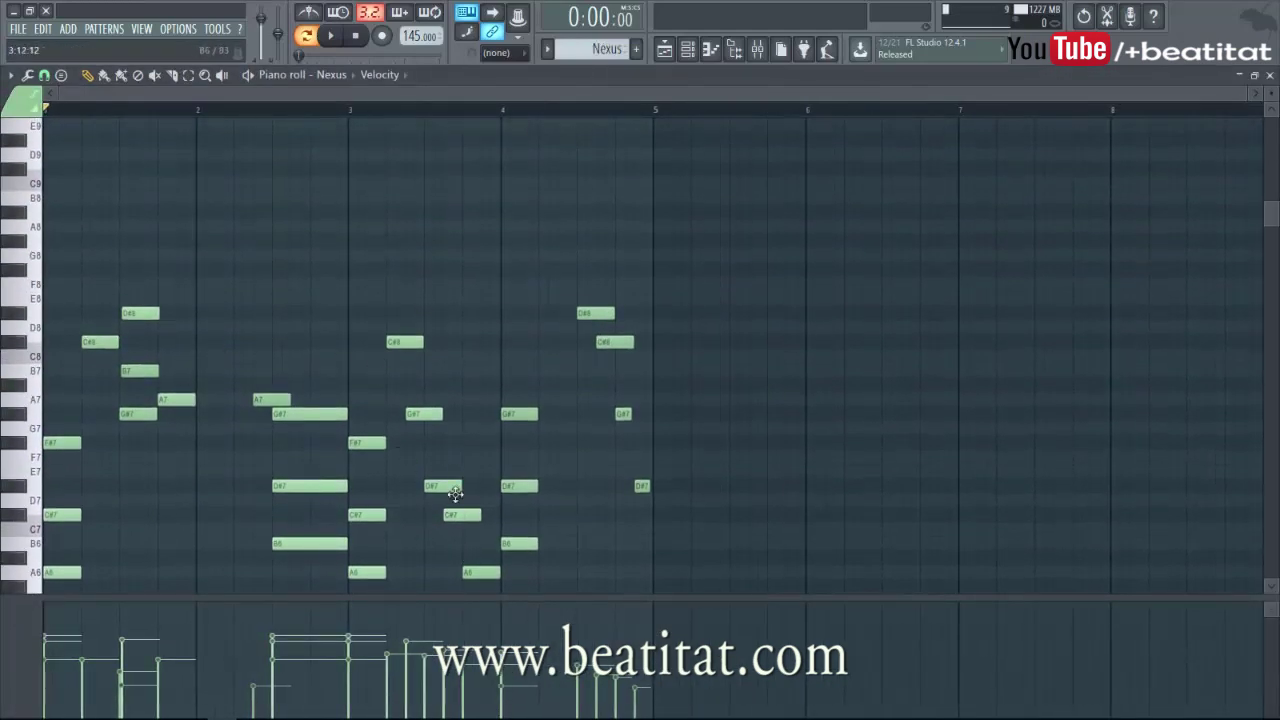
key("F6")
key("F6")
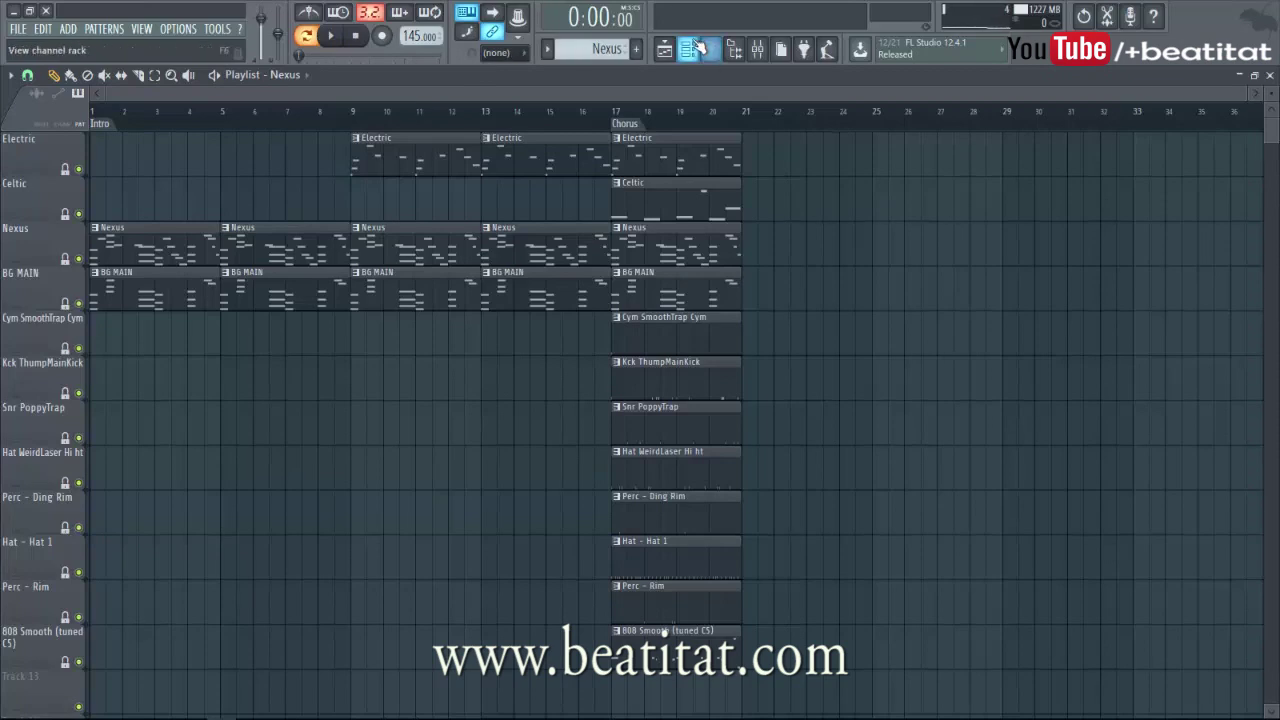
- Play the arrangement in song mode and lower the Pad track's mixer fader slightly
key("space")
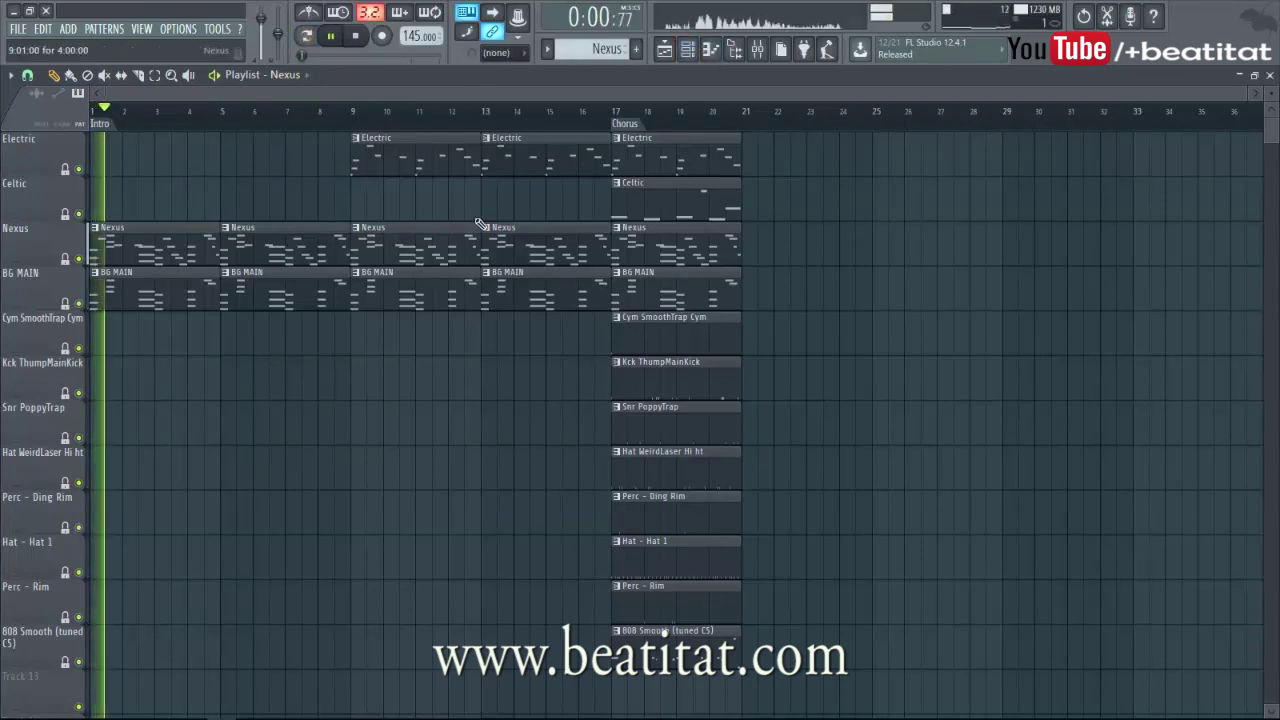
left_click(758, 50)
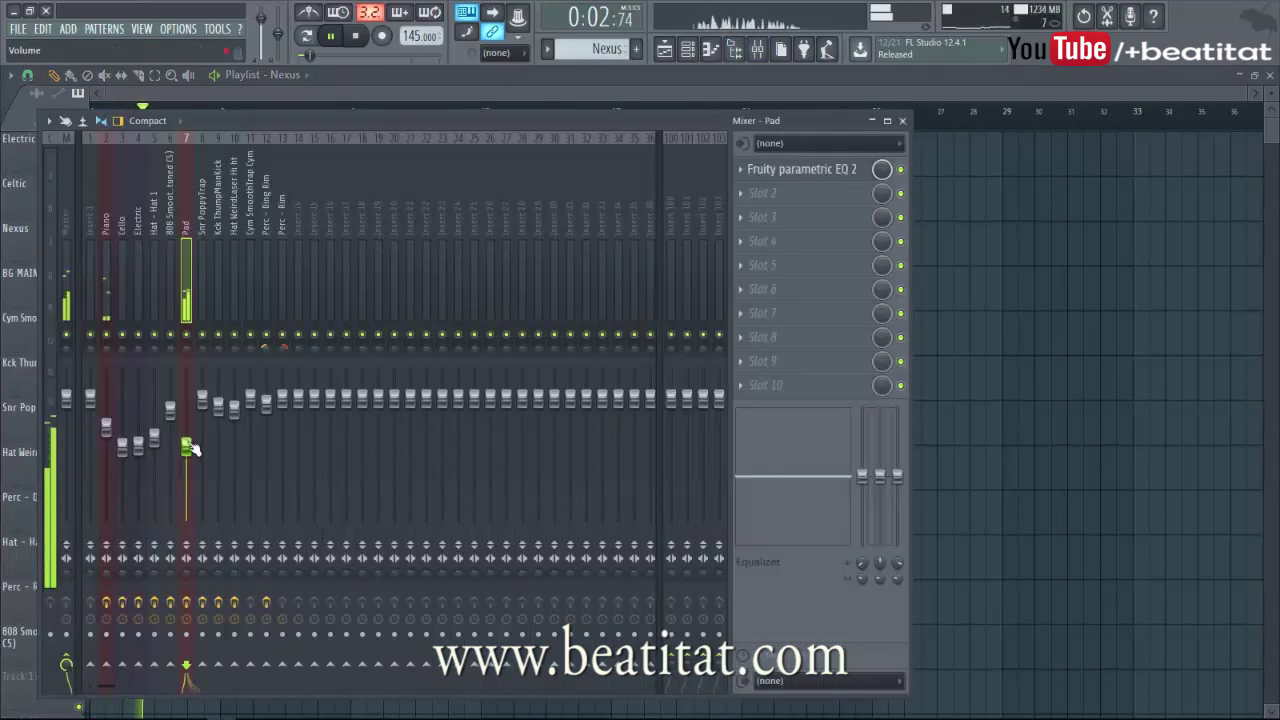
left_click(805, 225)
left_click(468, 127)
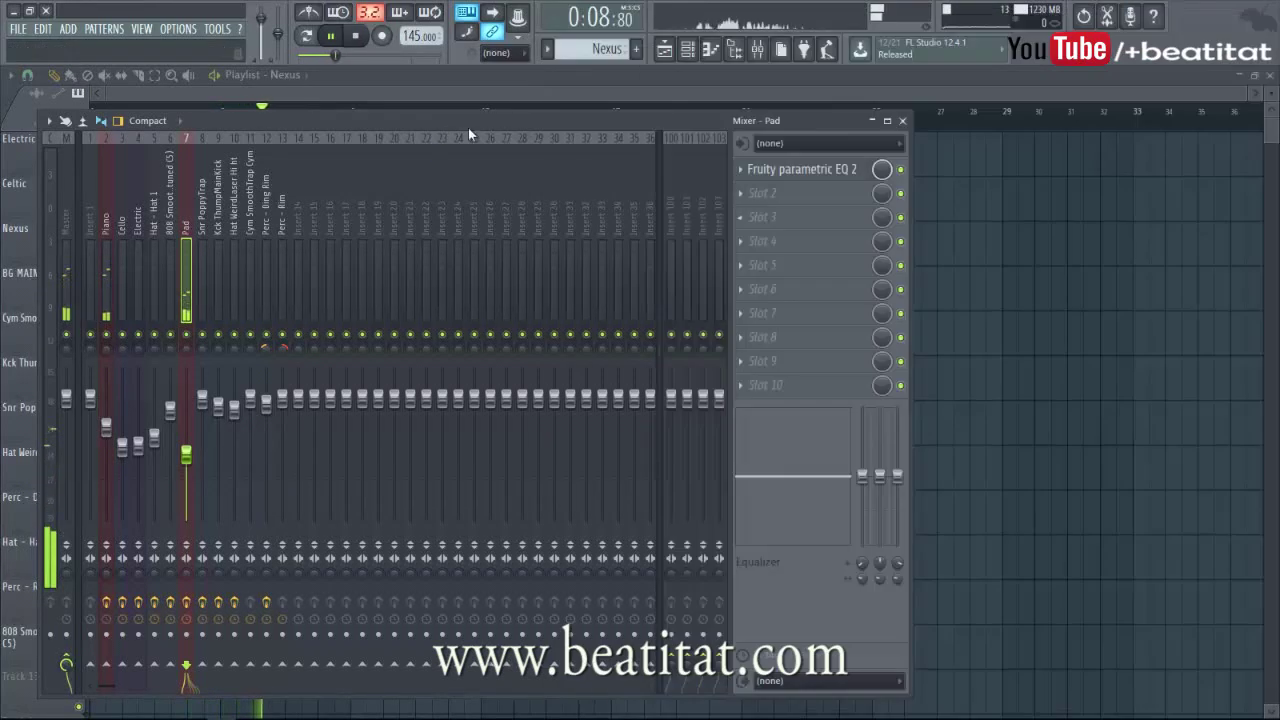
- Raise the high-pass cutoff in the Pad's EQ, pull bands 4, 6 and 7 down slightly, and return to the playlist
left_click(766, 172)
left_click_drag(110, 285, 176, 283)
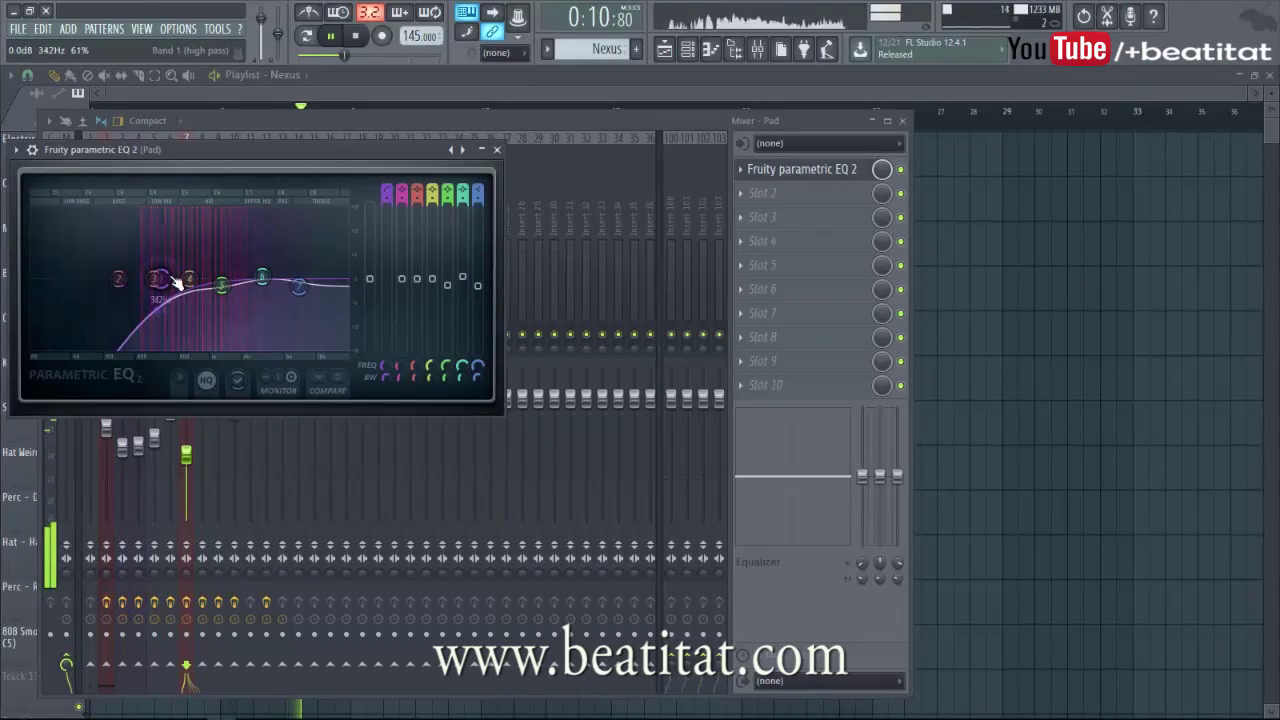
left_click_drag(272, 292, 296, 300)
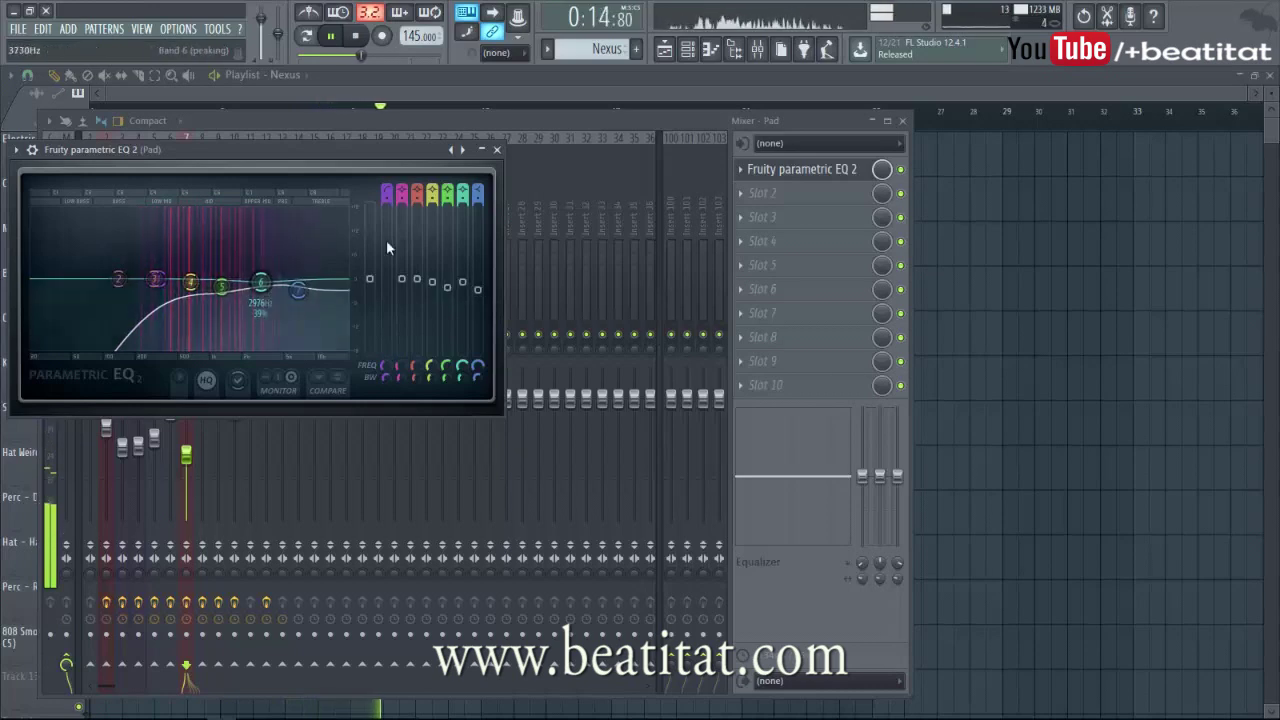
left_click(496, 149)
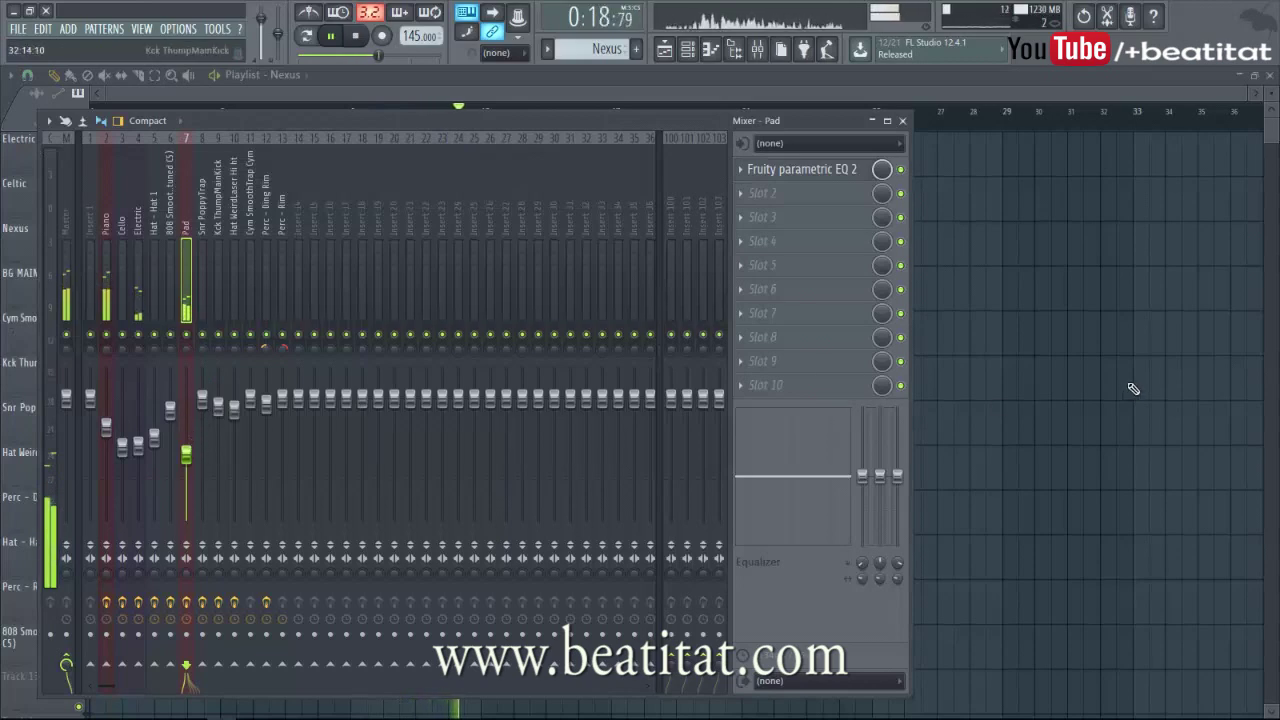
key("F9")
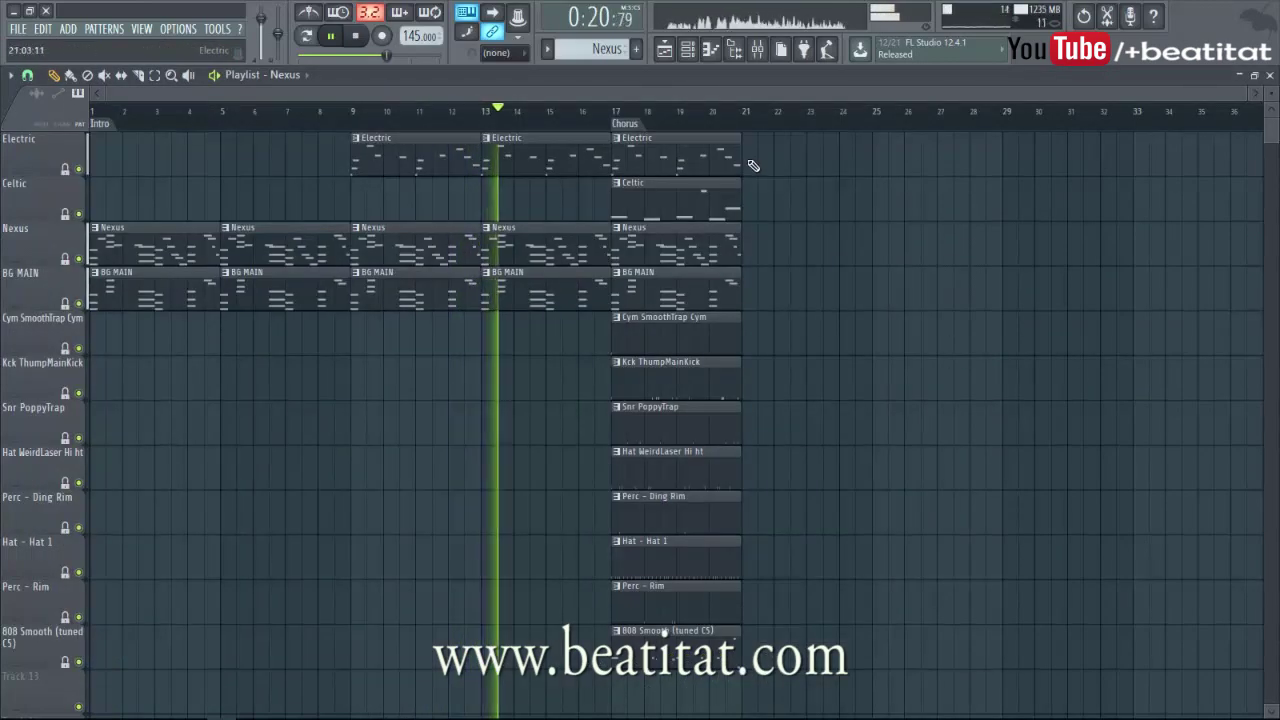
- Duplicate all the four-bar Chorus clips at bar 17 to bars 21, 25 and 29
key("e")
mouse_move(745, 130)
left_mouse_down()
mouse_move(636, 585)
mouse_move(636, 648)
left_mouse_up()
key("p")
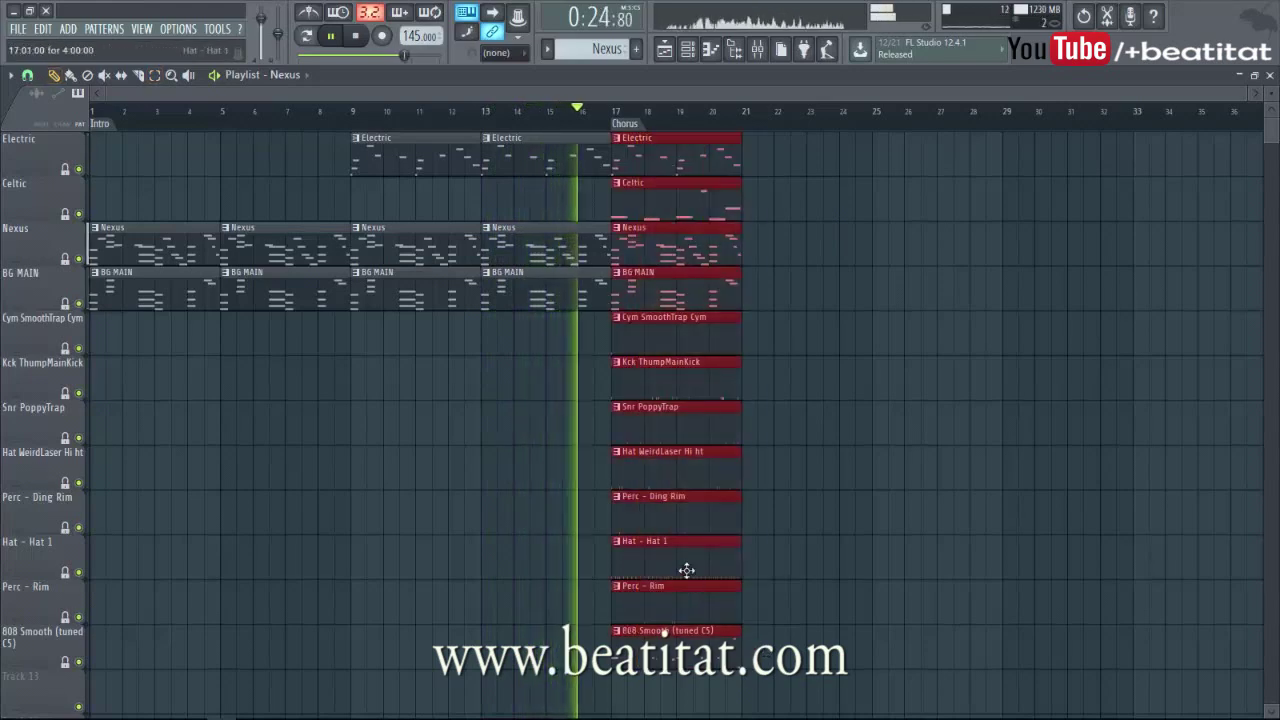
key("ctrl+b")
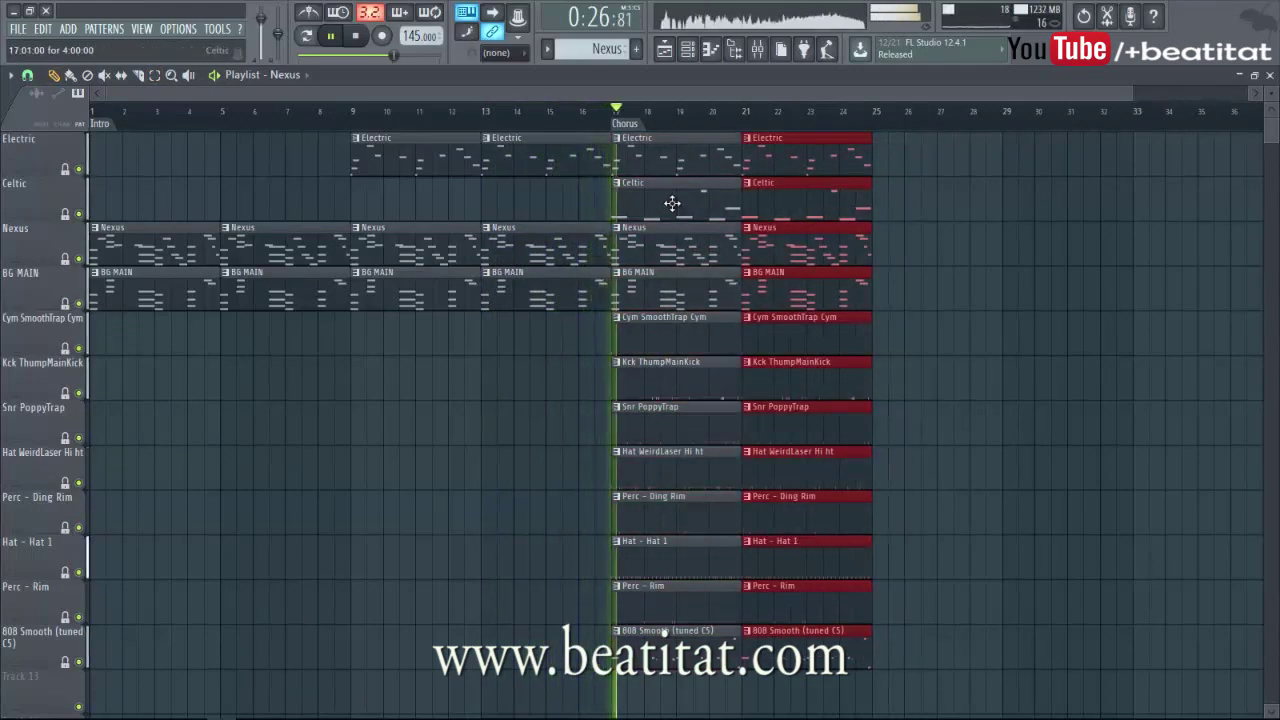
left_click(873, 283)
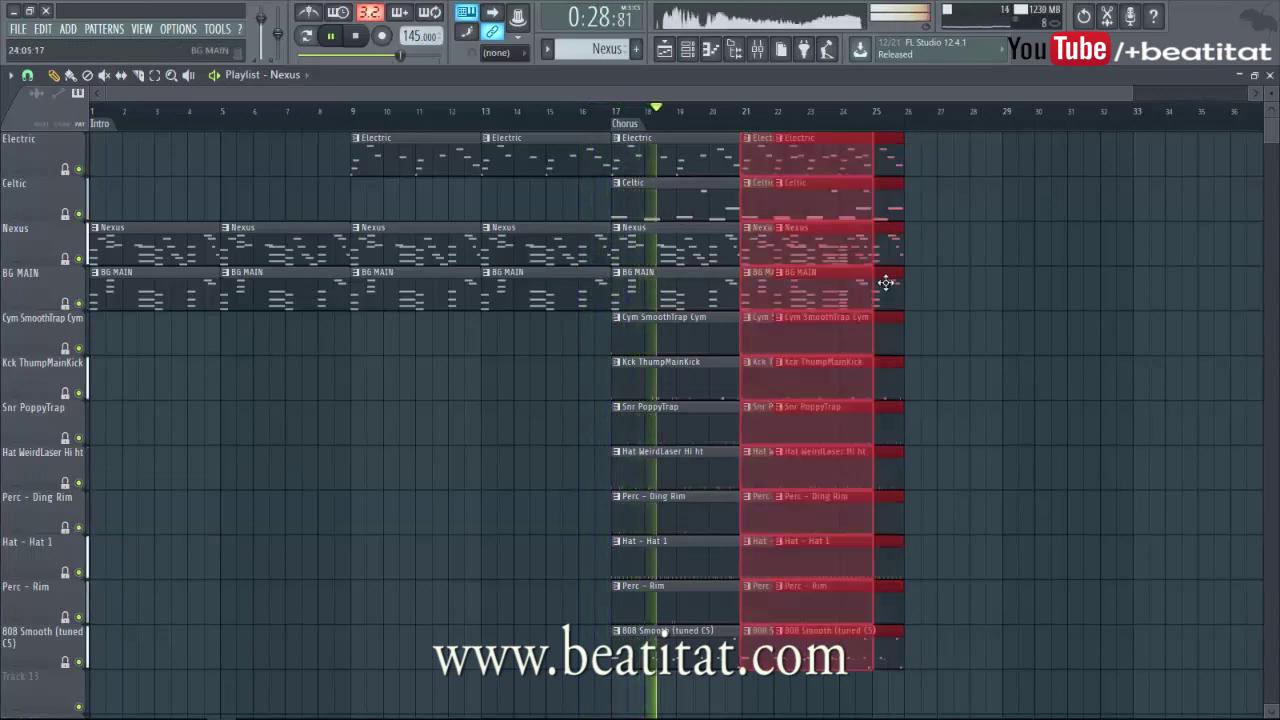
key("ctrl+b")
key("ctrl+b")
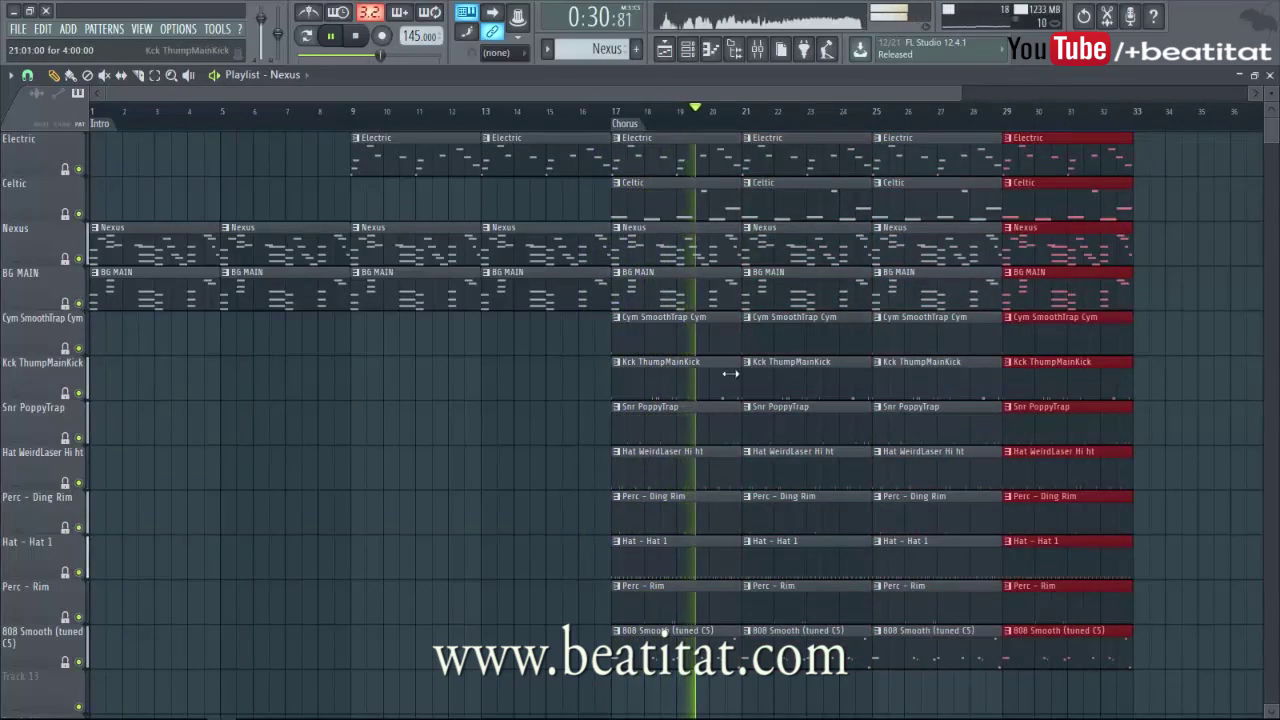
- Delete the Celtic clips at bars 17 and 21, and move the Celtic clip from bar 25 to bar 21
left_click(739, 369)
right_click(751, 210)
right_click(640, 205)
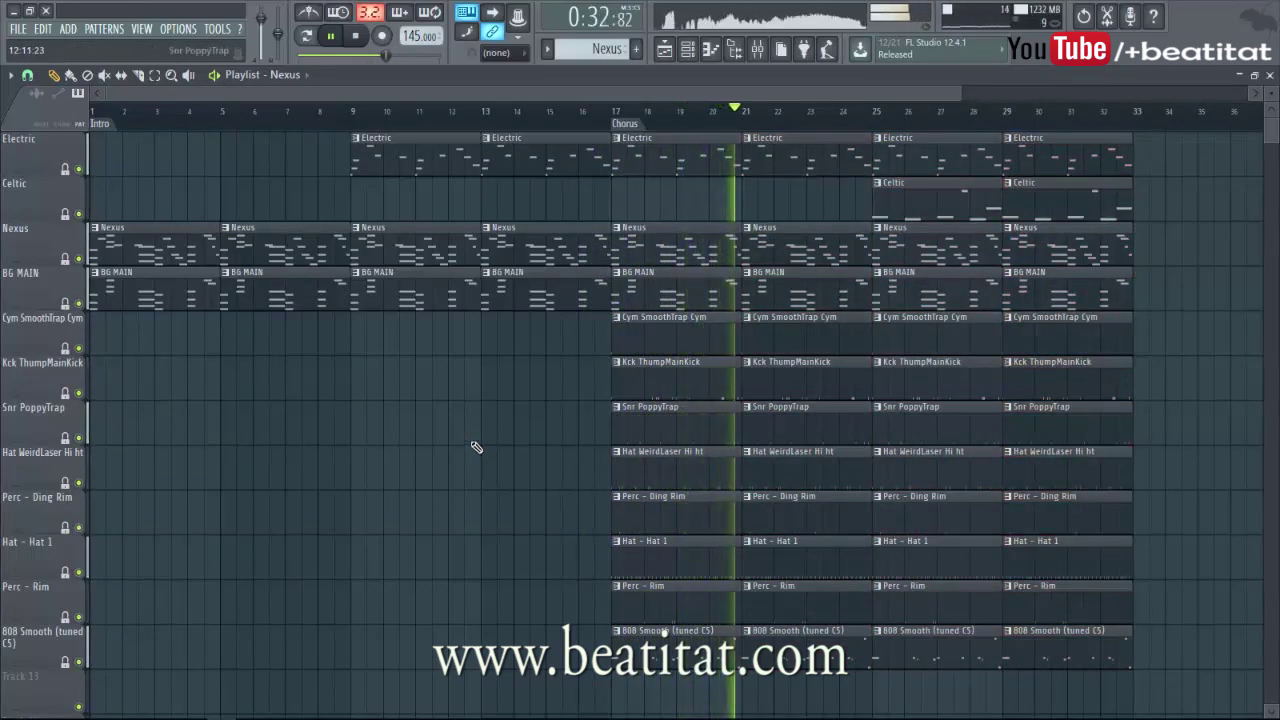
scroll(476, 447, "down", 2)
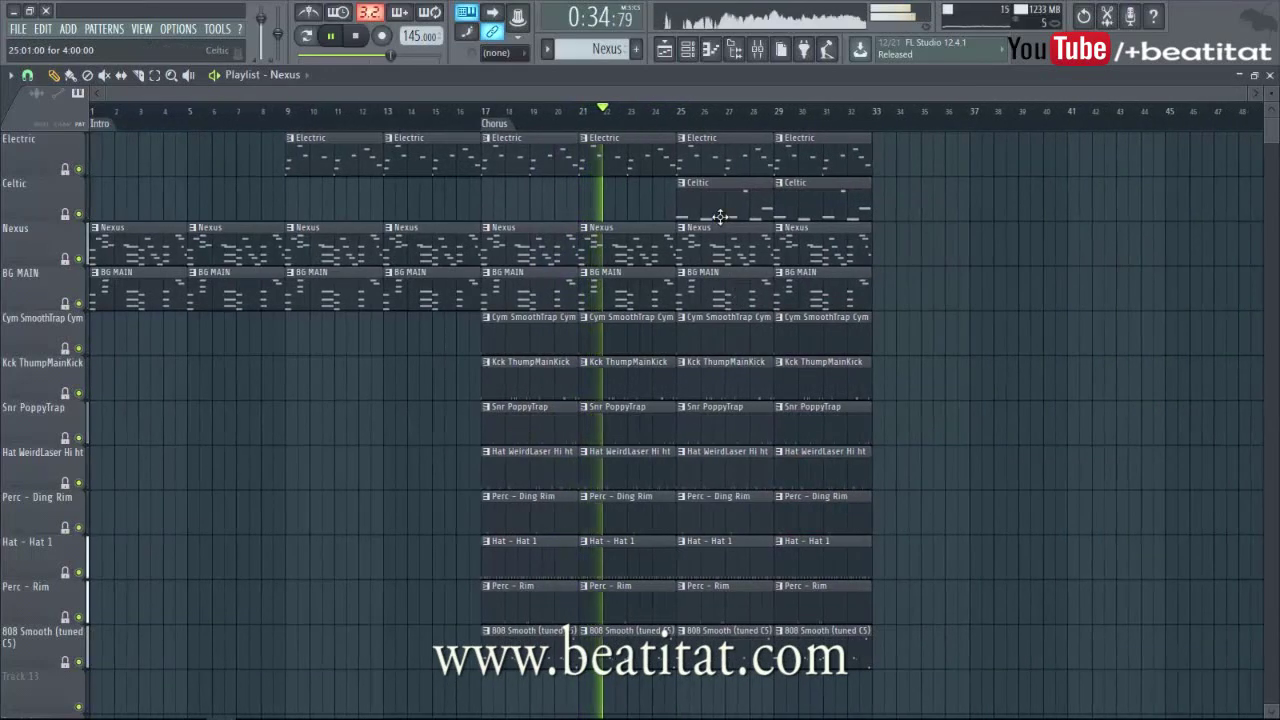
left_click_drag(700, 214, 588, 222)
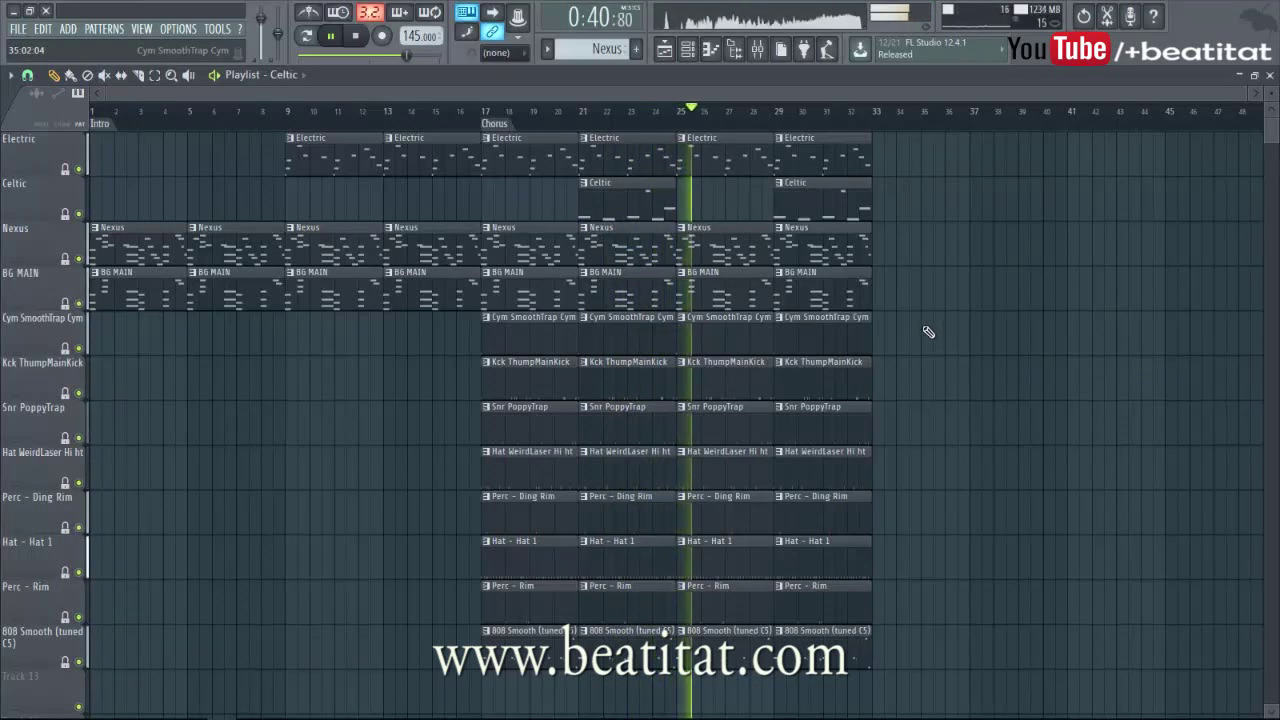
- Move the Celtic clip from bar 21 to bar 25 in the playlist
left_click_drag(638, 217, 760, 235)
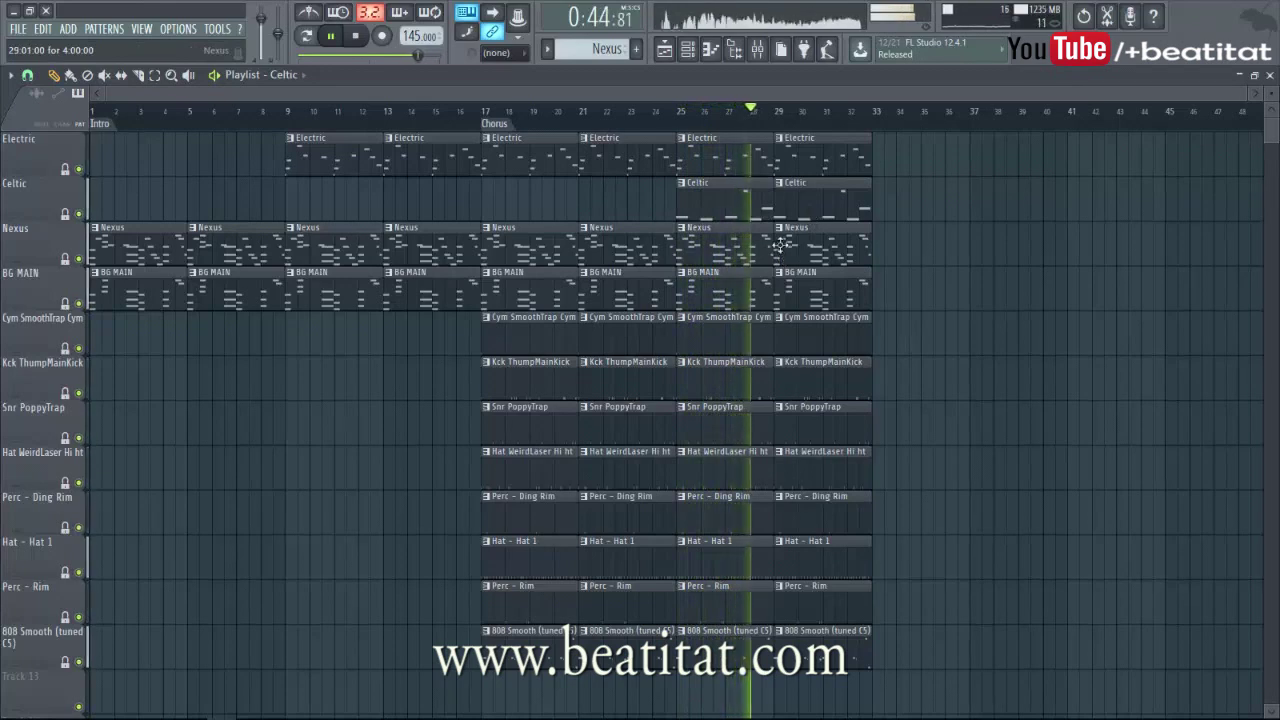
- Raise the Cello's mixer fader, lower the Pad's fader to about -12.1 dB, and return to the playlist
key("F9")
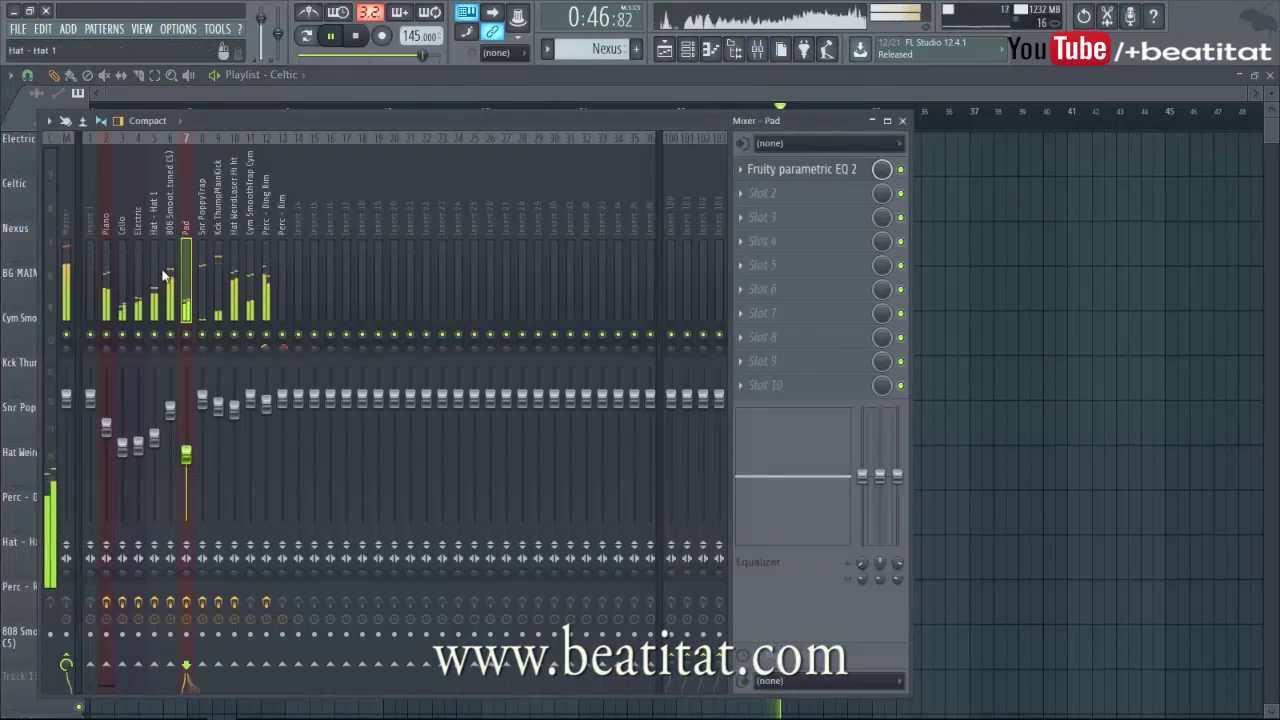
left_click(123, 446)
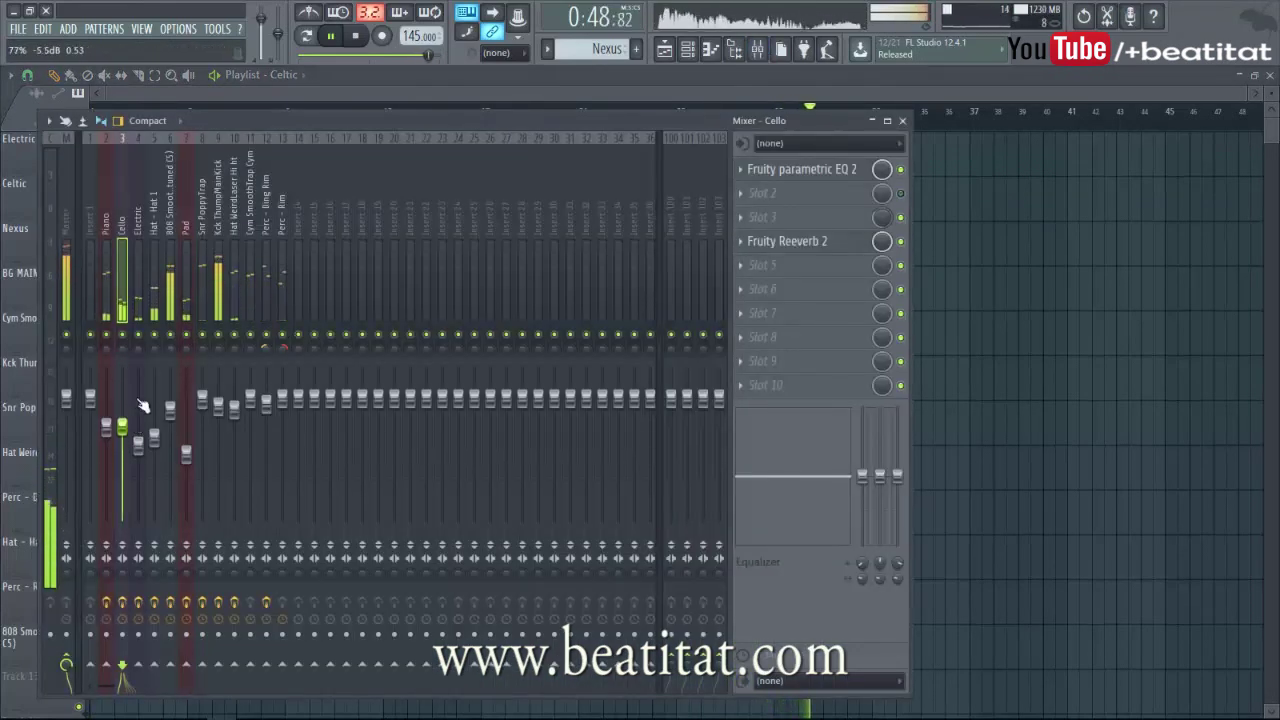
left_click(187, 455)
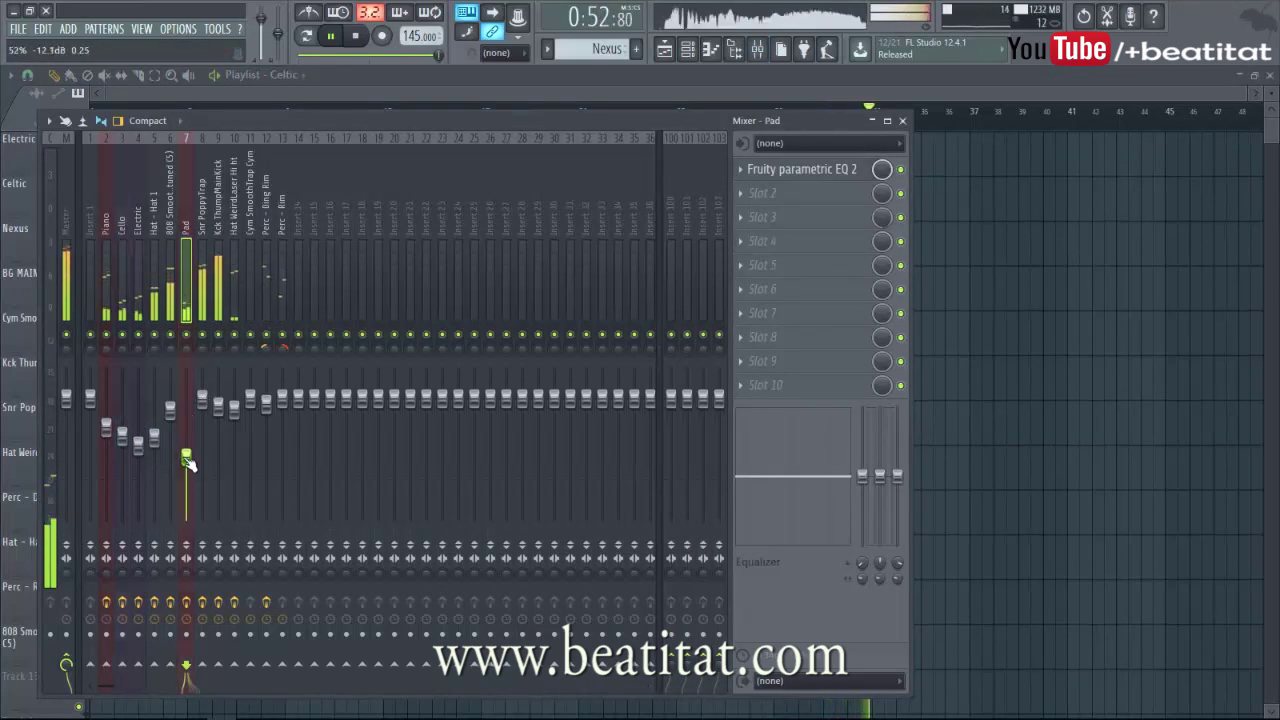
left_click(903, 118)
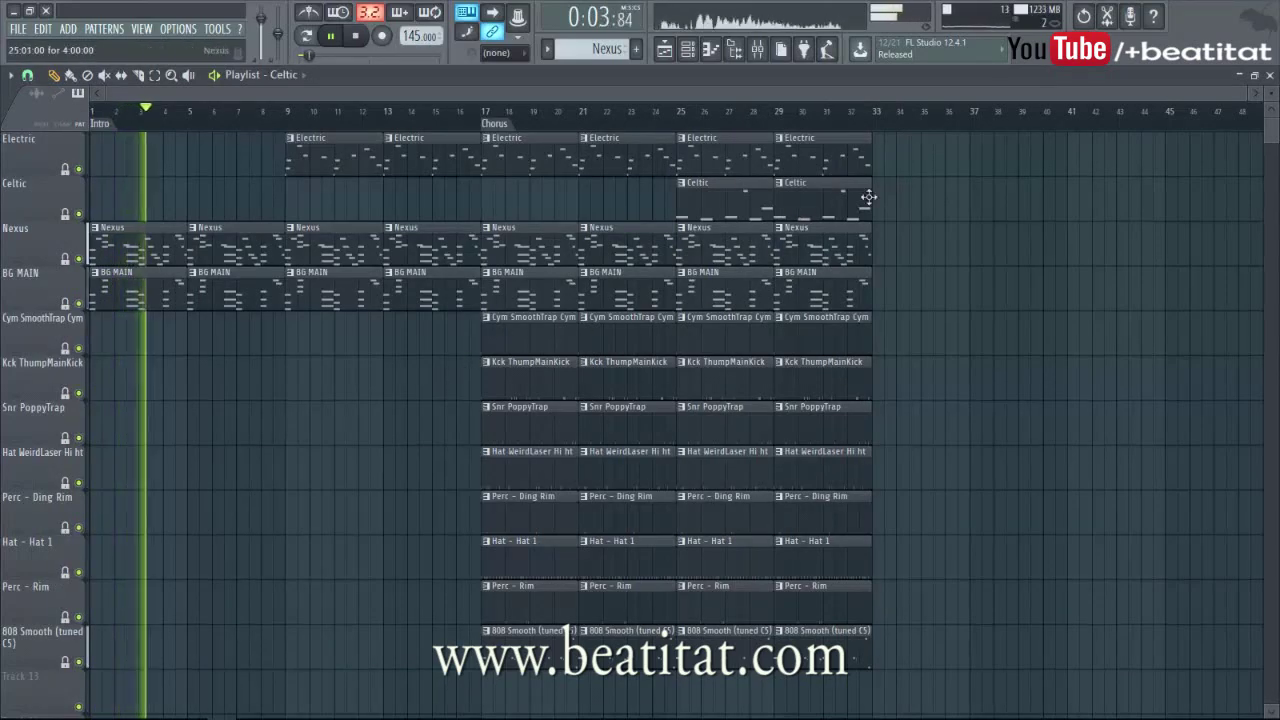
key("ctrl+shift+s")
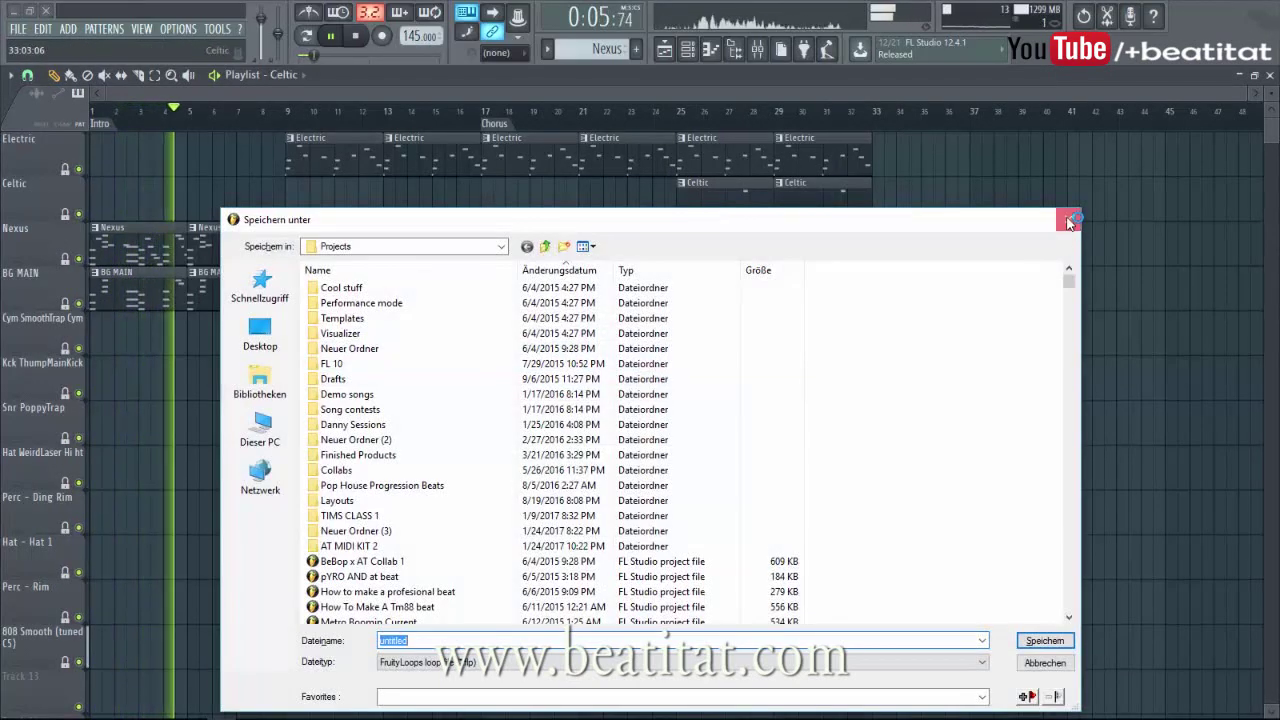
key("Escape")
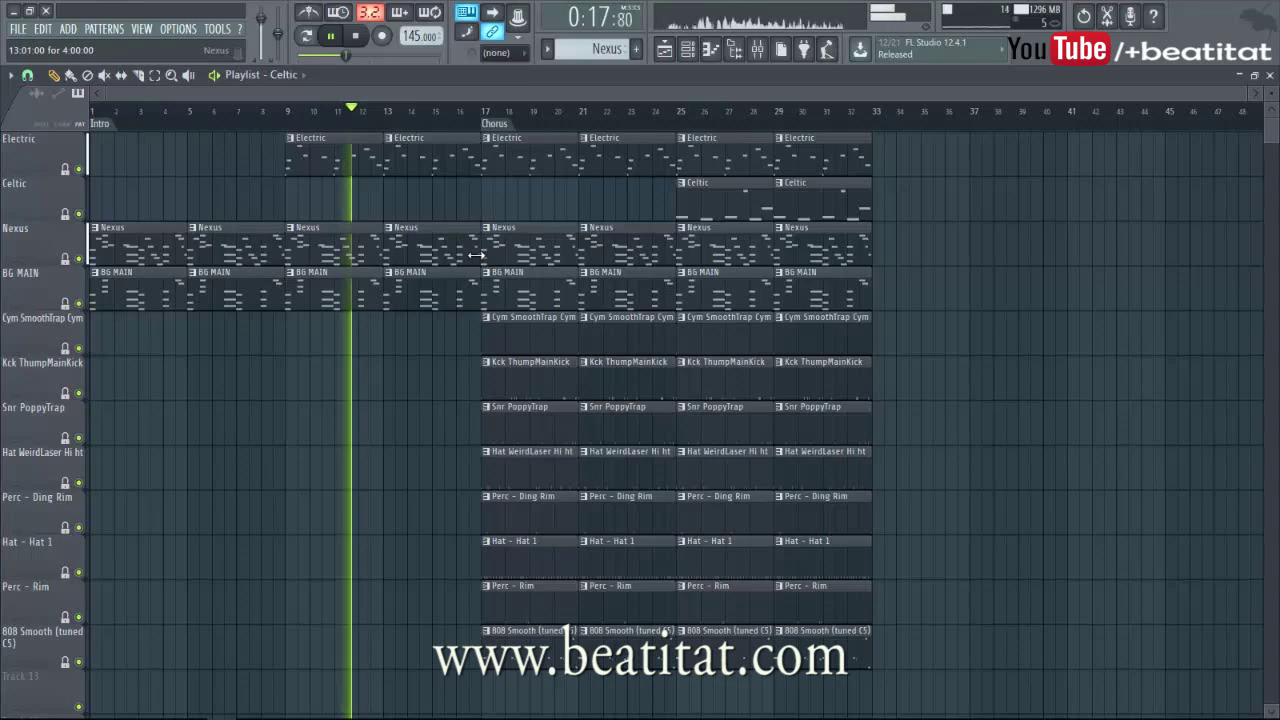
- Shorten the Intro's last BG MAIN clip to end at bar 15 and the last Electric clip to end at bar 16
left_click_drag(477, 291, 432, 291)
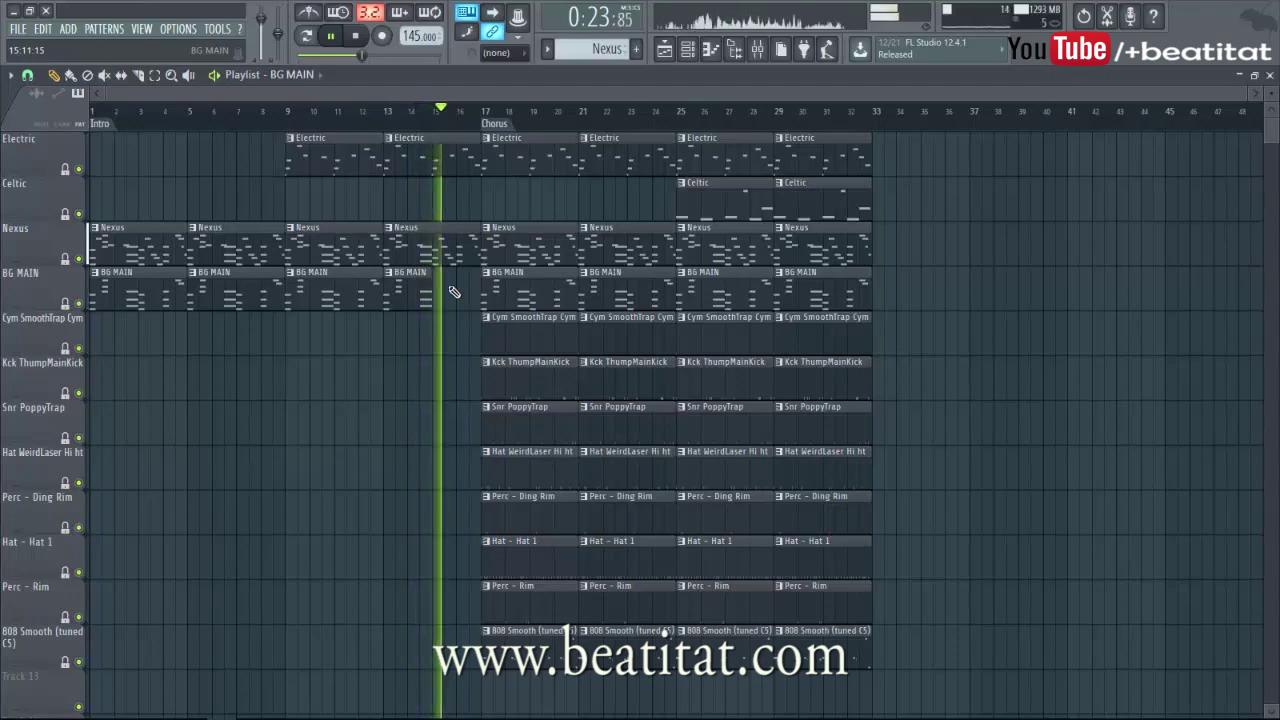
left_click(466, 162)
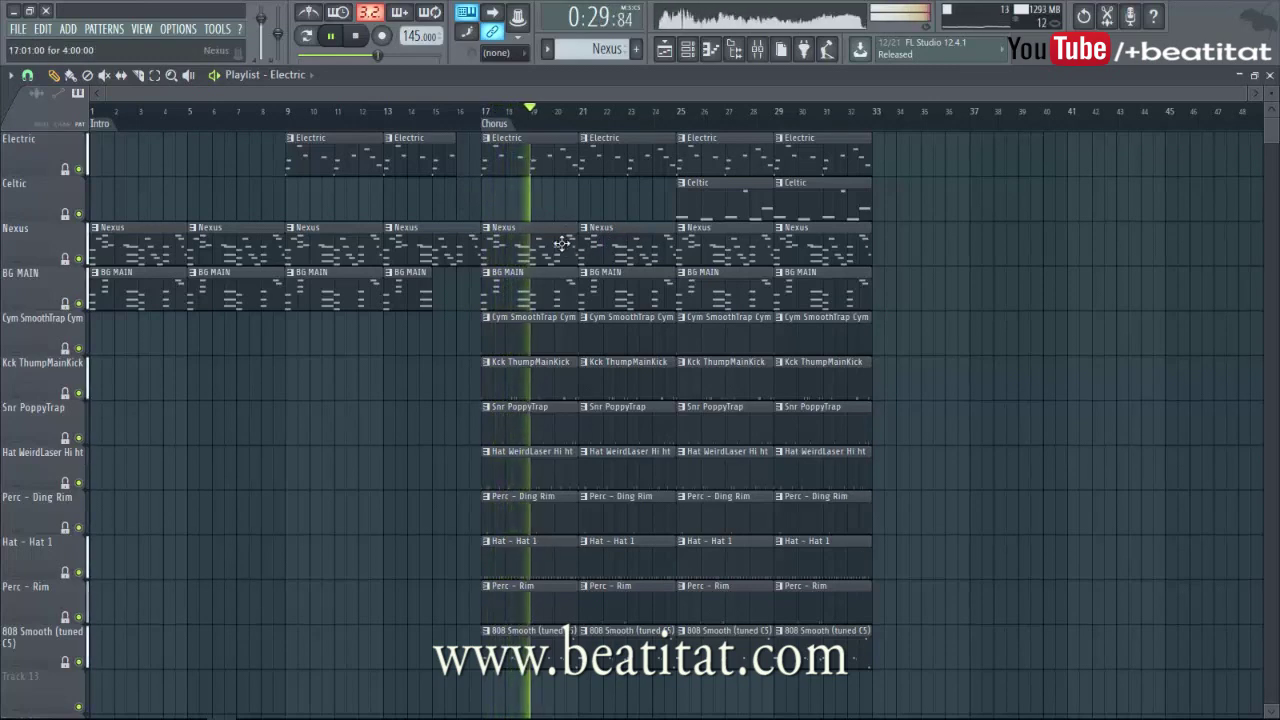
- Delete the Hat - Hat 1 clips at bars 17 and 21 from the first half of the Chorus
scroll(465, 95, "right", 5)
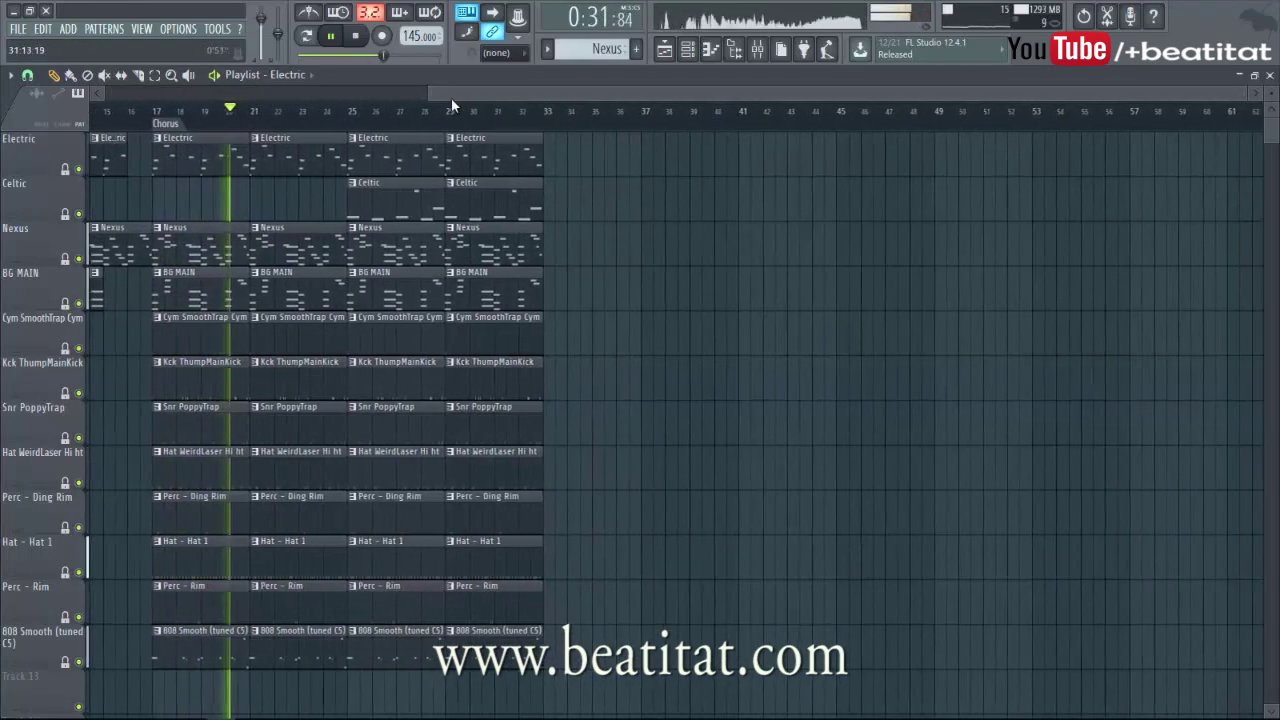
left_click_drag(435, 93, 100, 93)
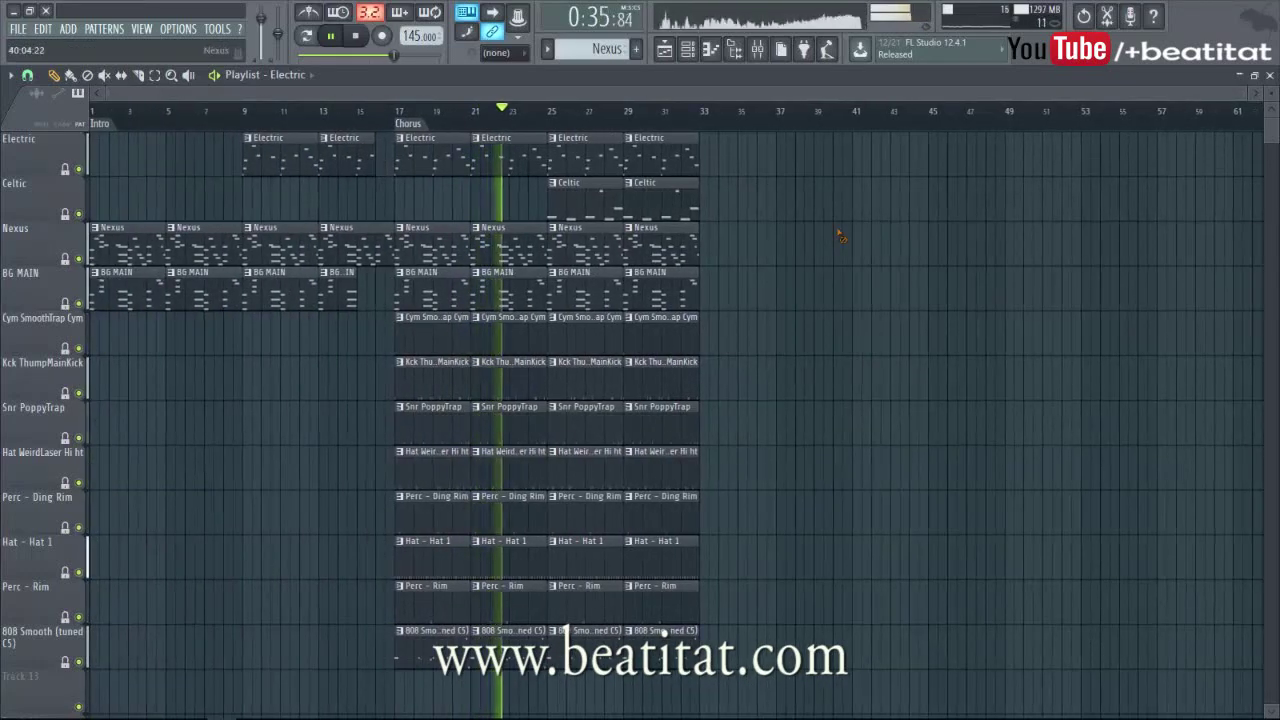
left_click_drag(552, 538, 395, 580)
key("Delete")
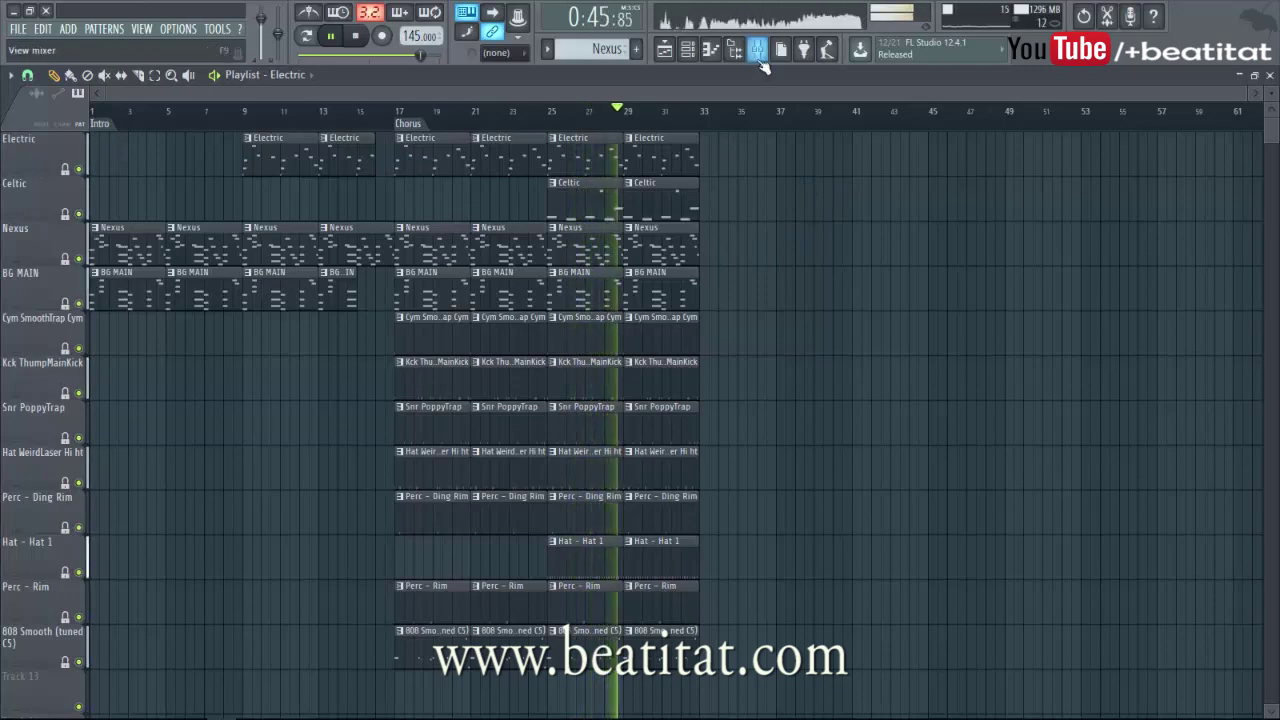
- Lower the Piano's mixer fader to about -7.2 dB and return to the playlist
key("F9")
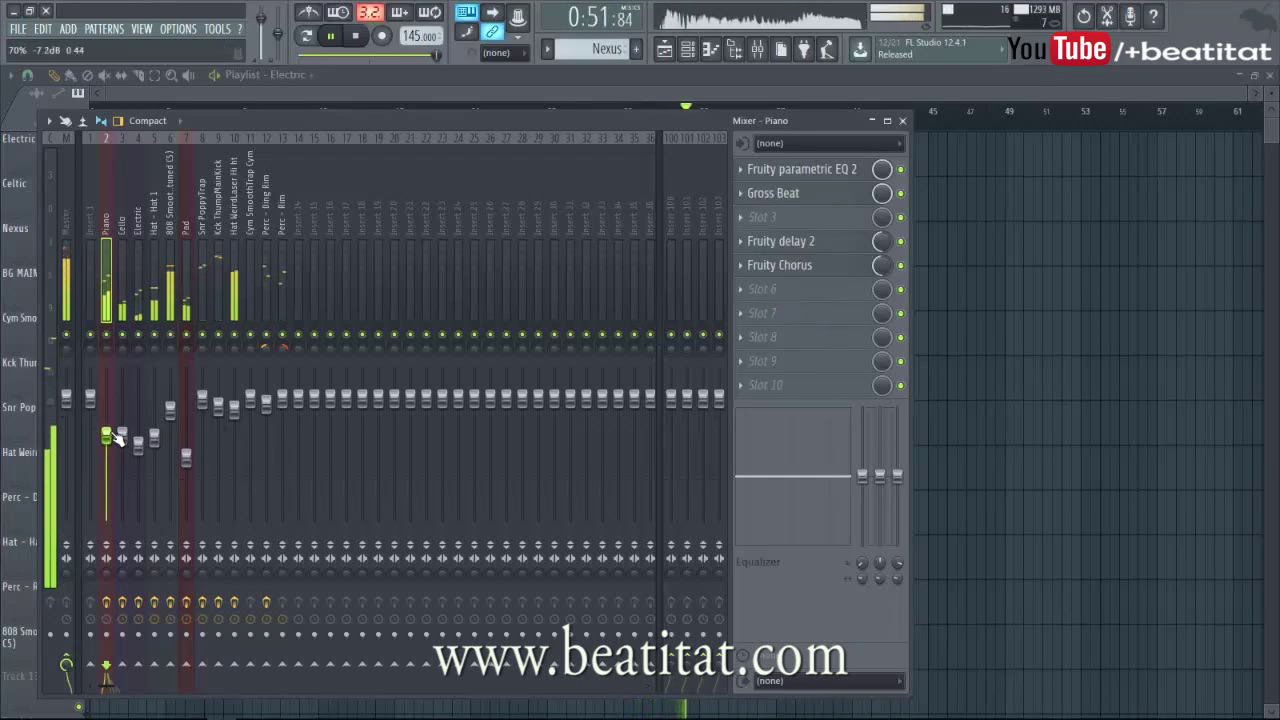
left_click(902, 120)
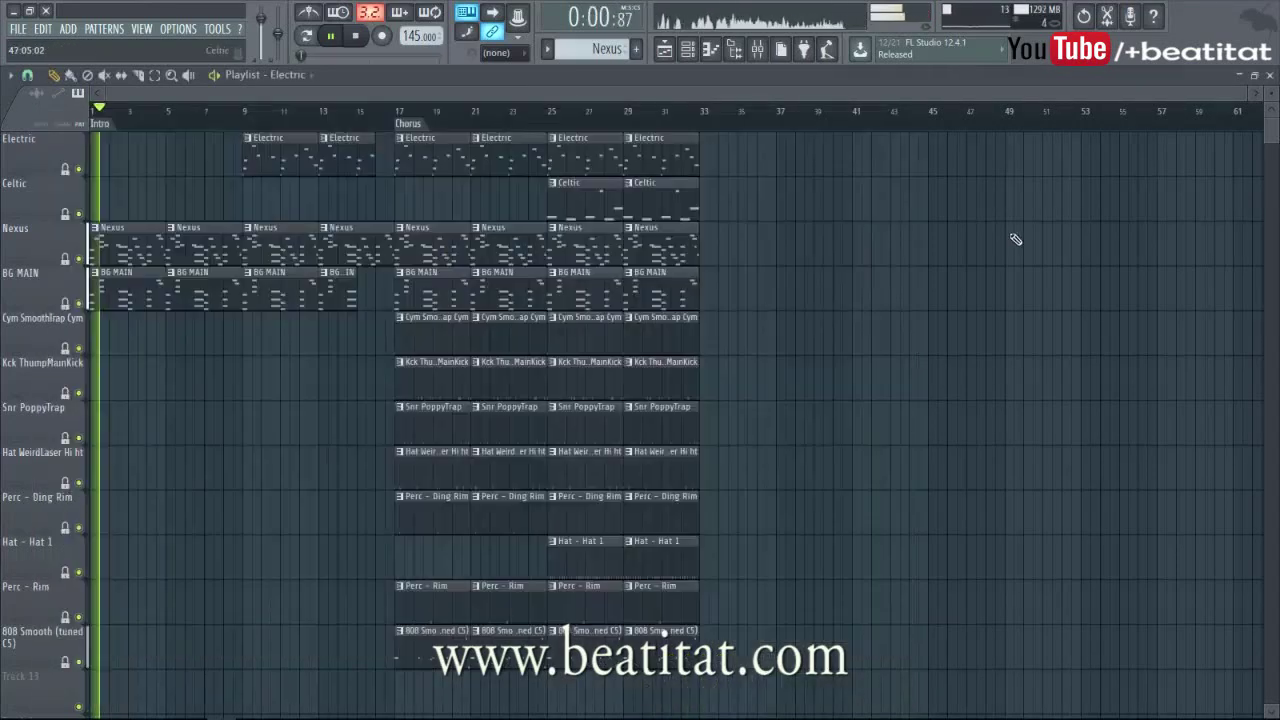
key("ctrl+shift+s")
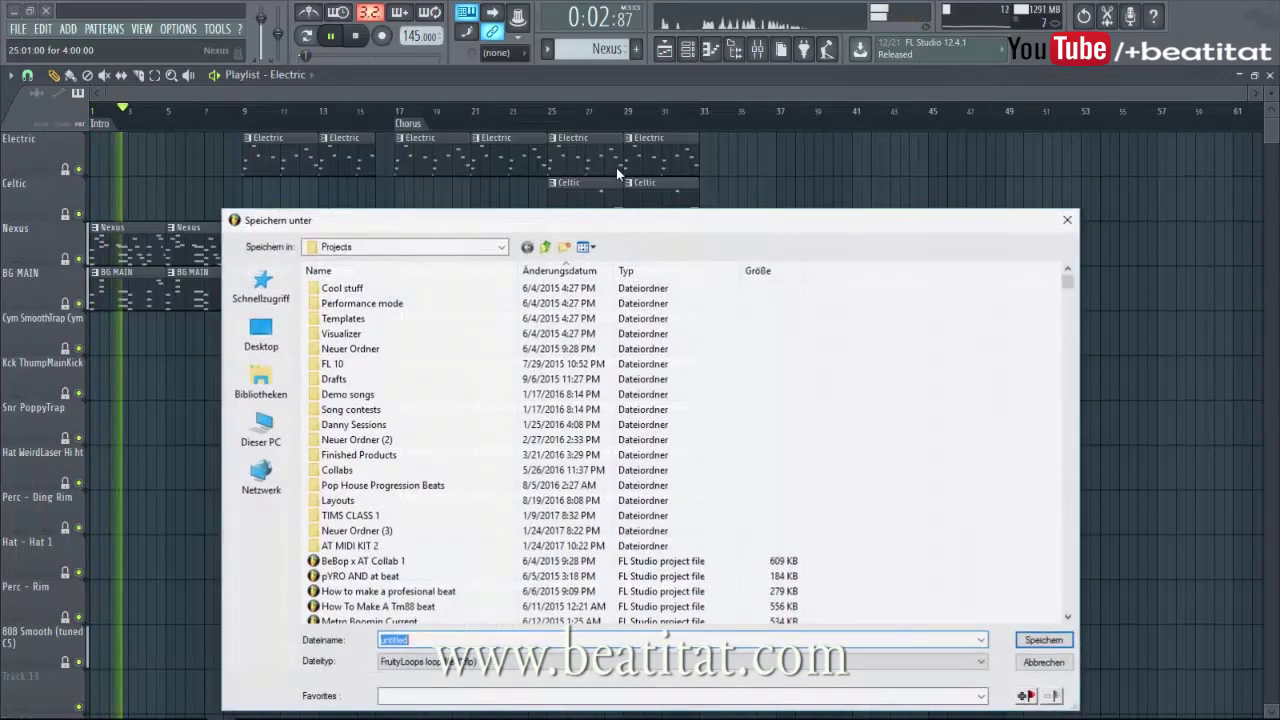
key("Escape")
- Stop playback and check the Hat - Hat 1 pattern's steps in the channel rack
left_click(372, 37)
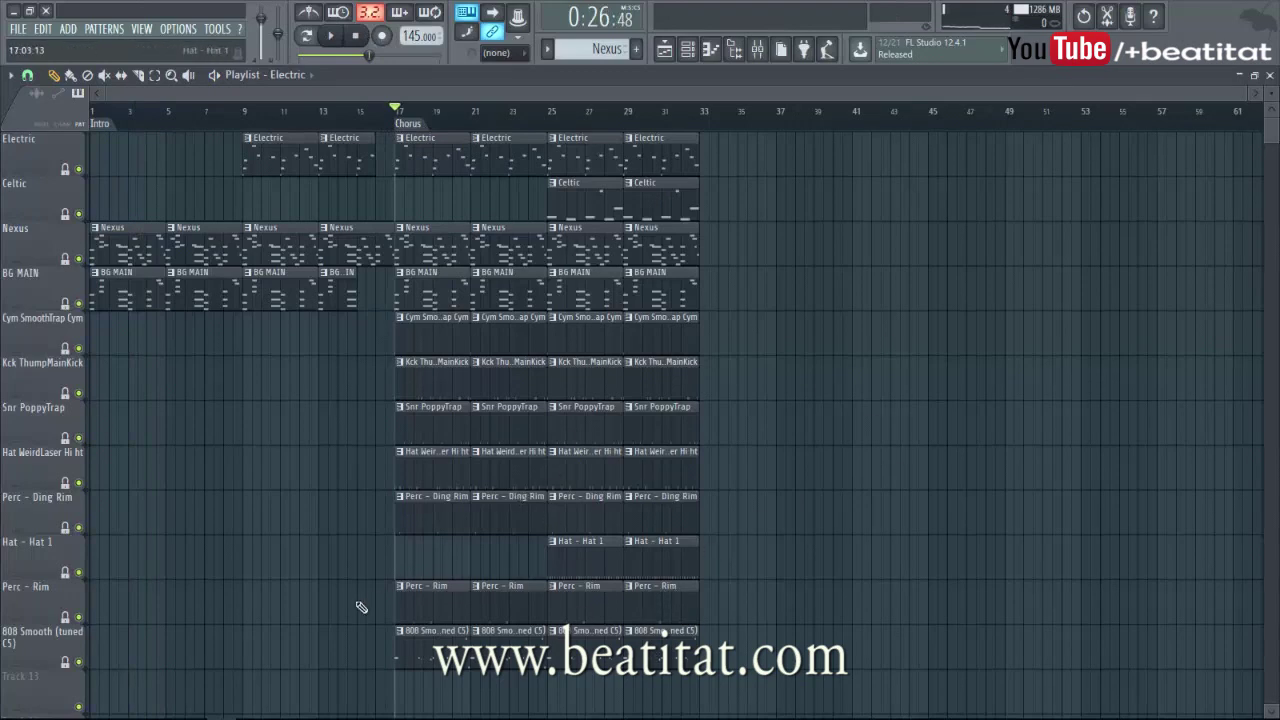
double_click(584, 554)
key("F6")
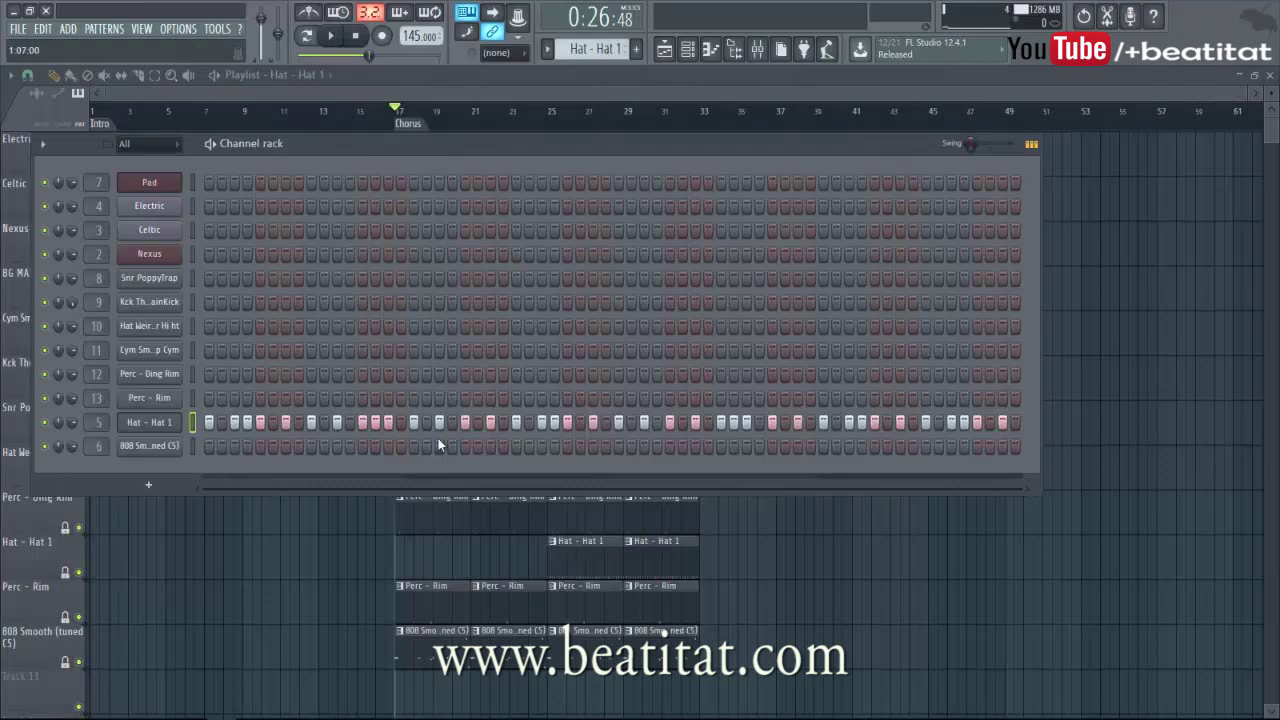
key("F6")
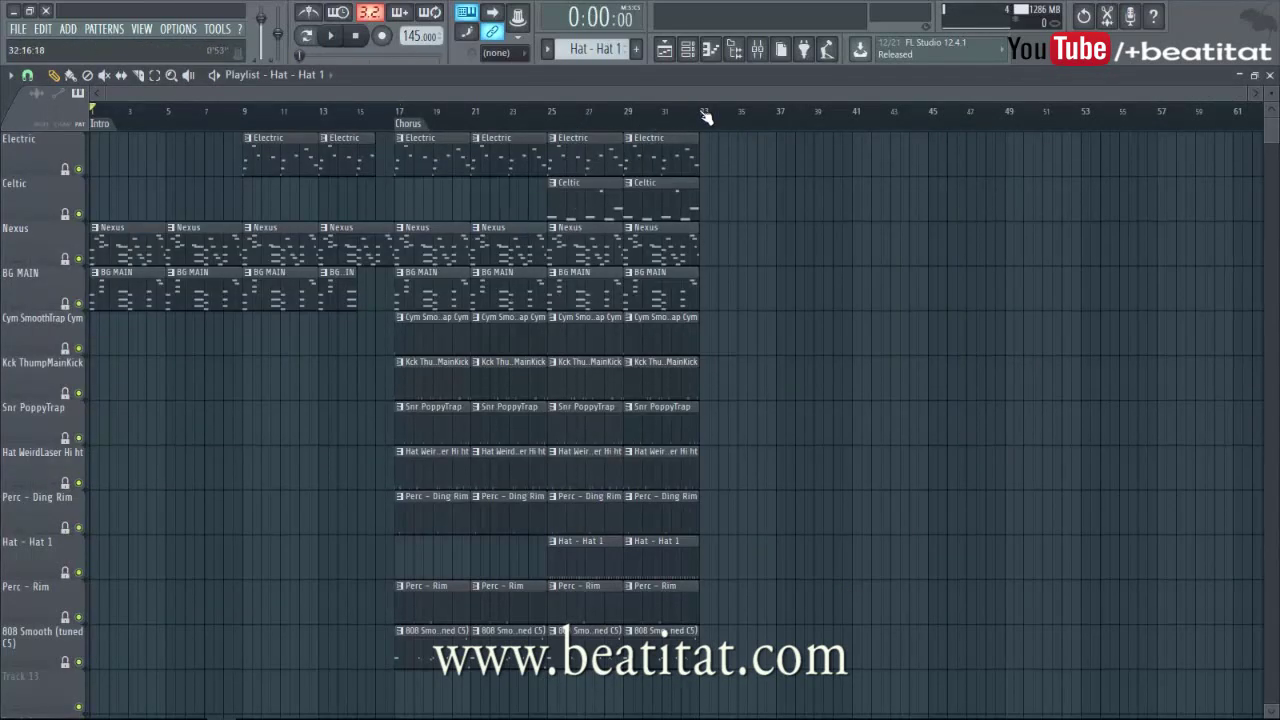
- Add a time marker named Verse at bar 33 of the playlist
key("alt+t")
type("Verse")
- Trim the ends of the 808 Smooth clips at bars 17 and 25 slightly and play from the end of the Intro
scroll(794, 217, "up", 3, "ctrl")
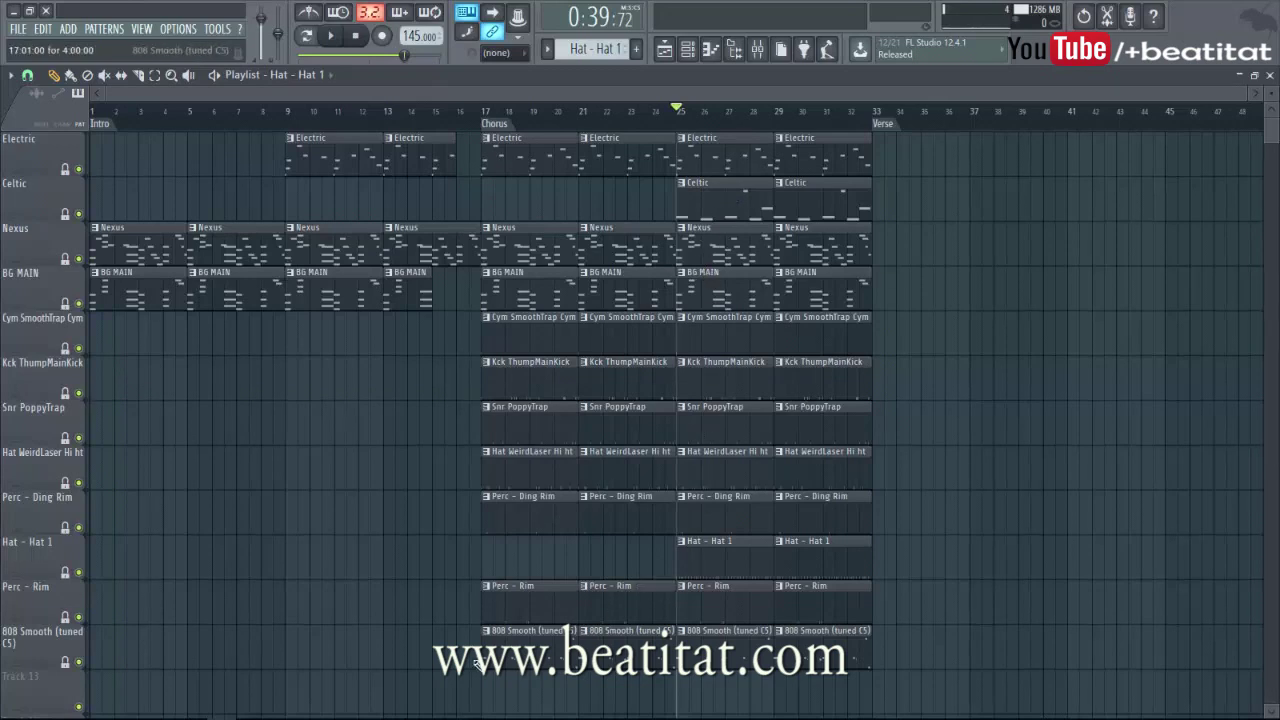
scroll(565, 638, "up", 2)
left_click_drag(588, 642, 575, 648)
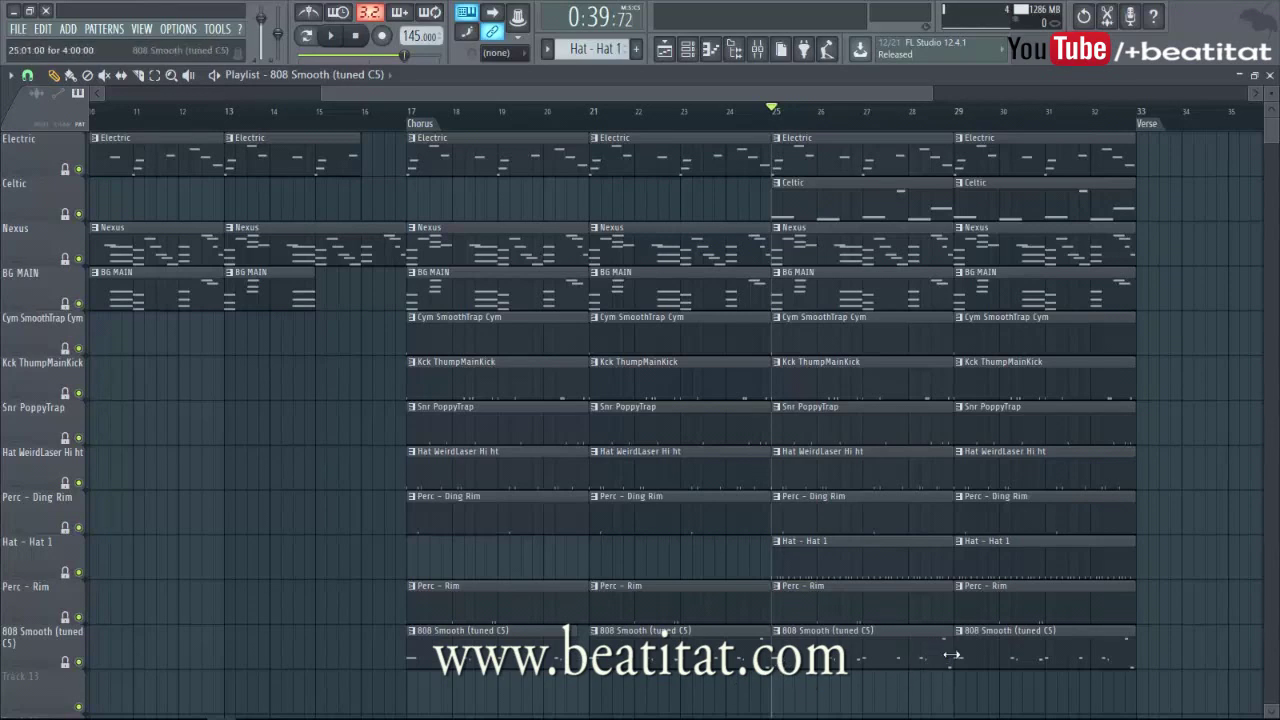
scroll(950, 685, "down", 5)
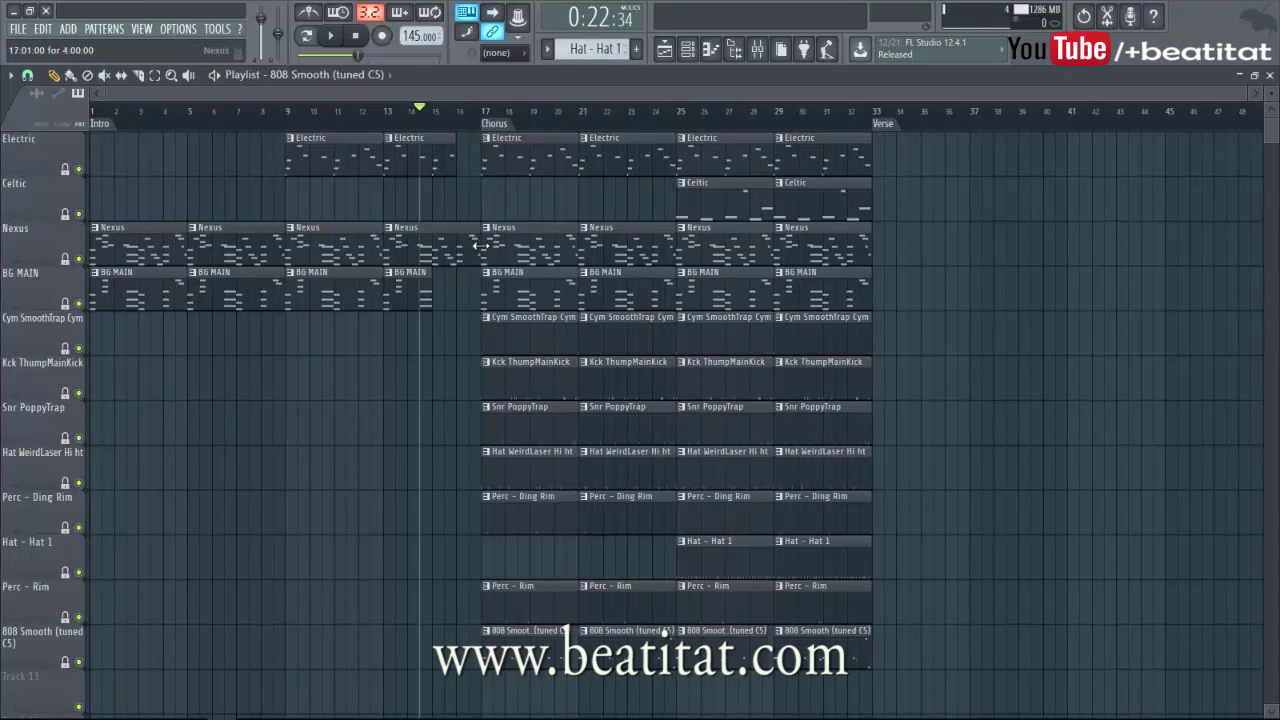
key("space")
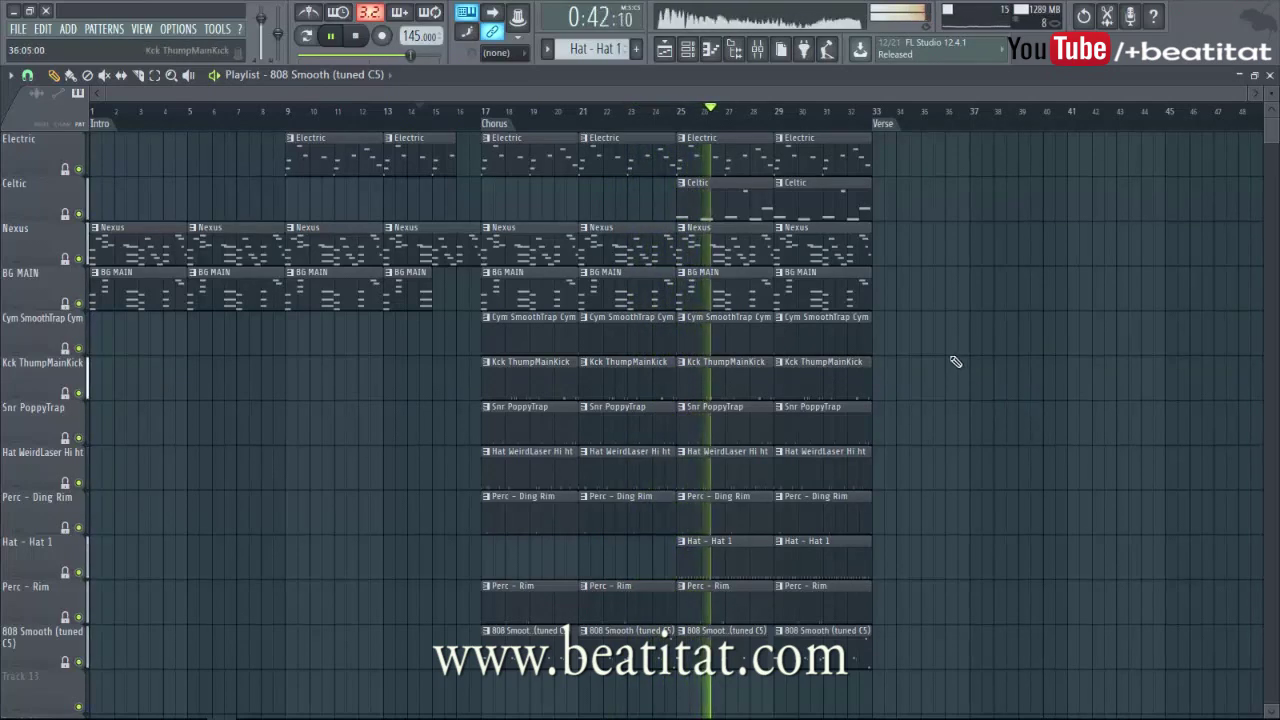
- Add BG MAIN and Snr PoppyTrap clips at bars 33 and 37 of the Verse
left_click_drag(519, 89, 753, 113)
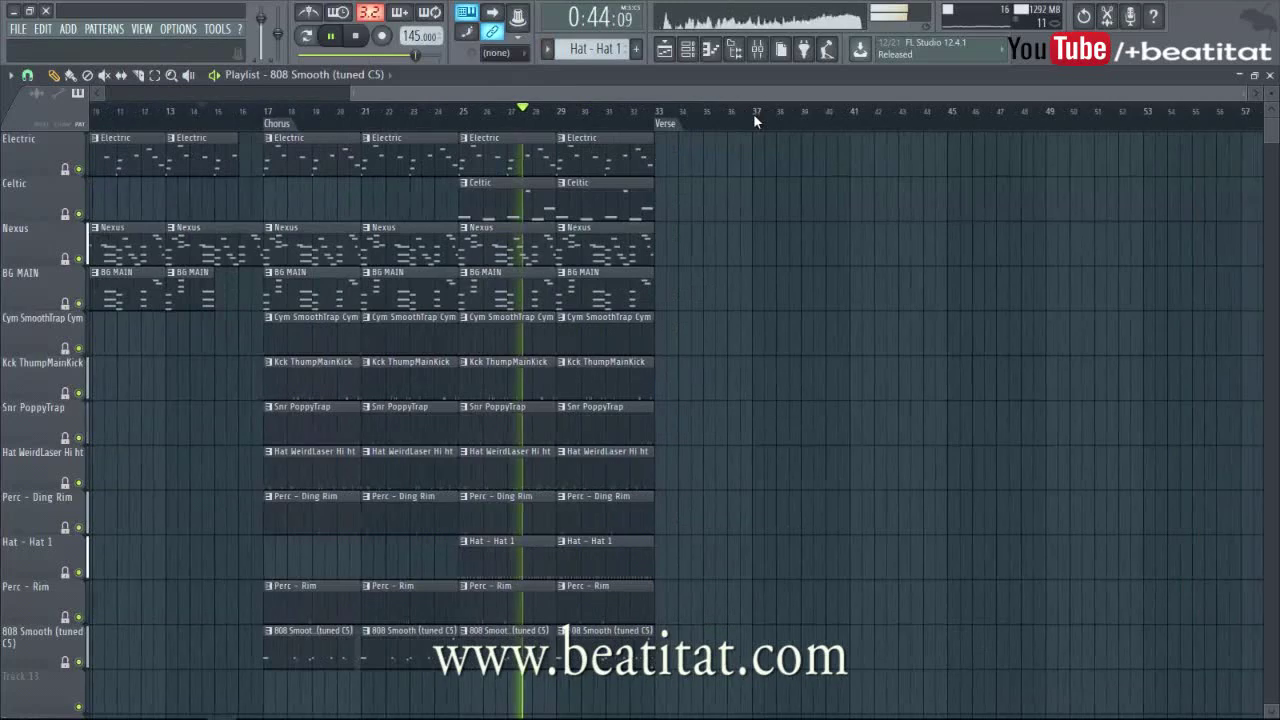
scroll(754, 118, "right", 3)
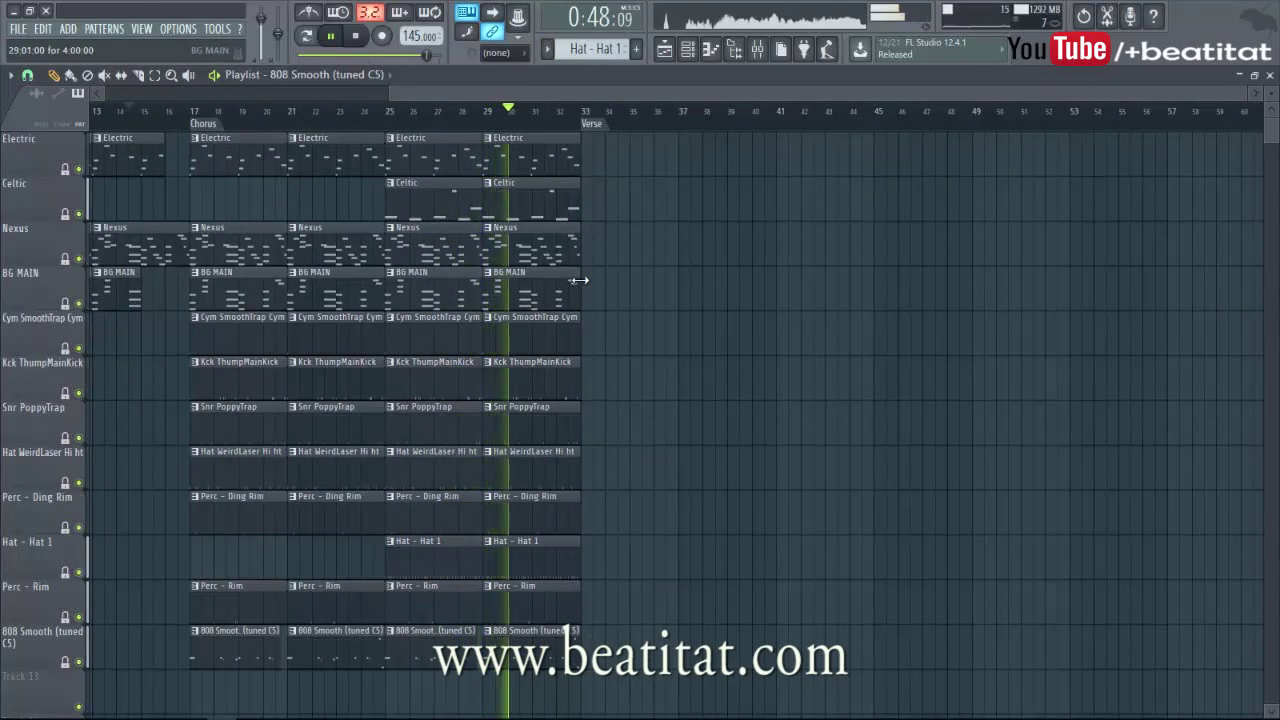
left_click_drag(579, 280, 774, 282)
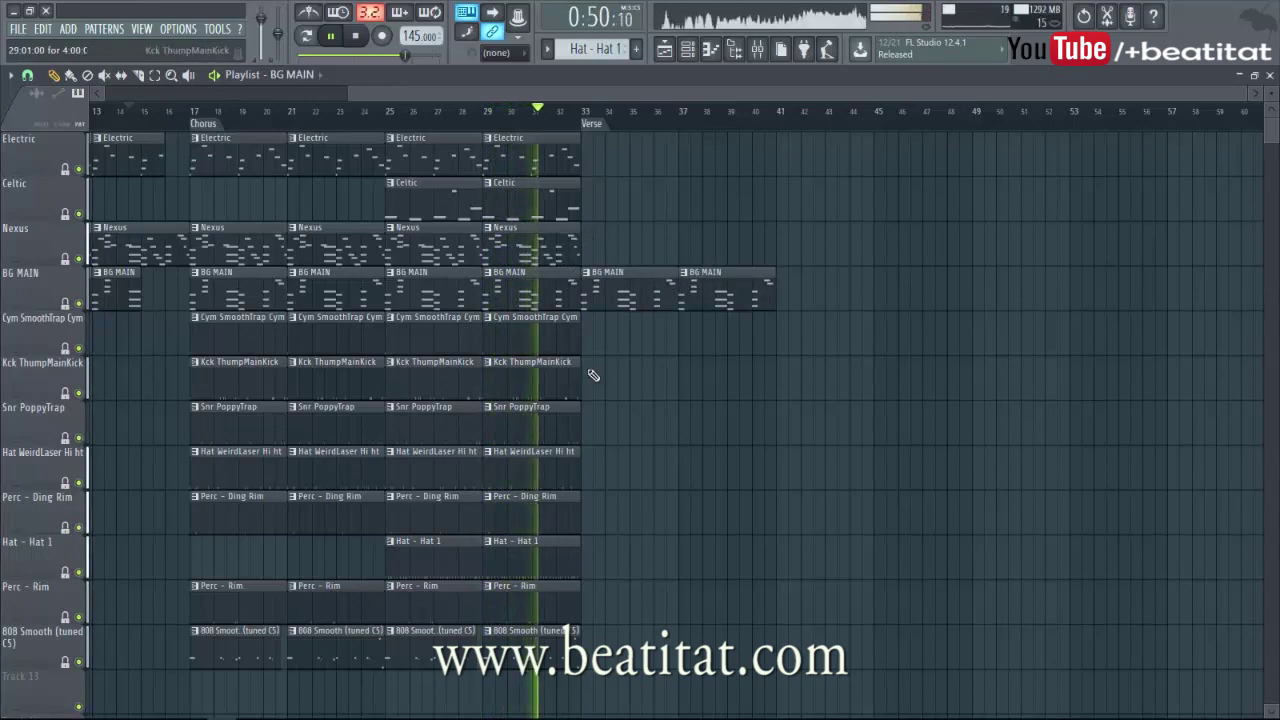
left_click(588, 433)
left_click_drag(586, 433, 575, 434)
left_click(687, 430)
- Add Nexus clips at bars 33, 37 and 41 of the Verse
left_click(592, 240)
left_click(671, 229)
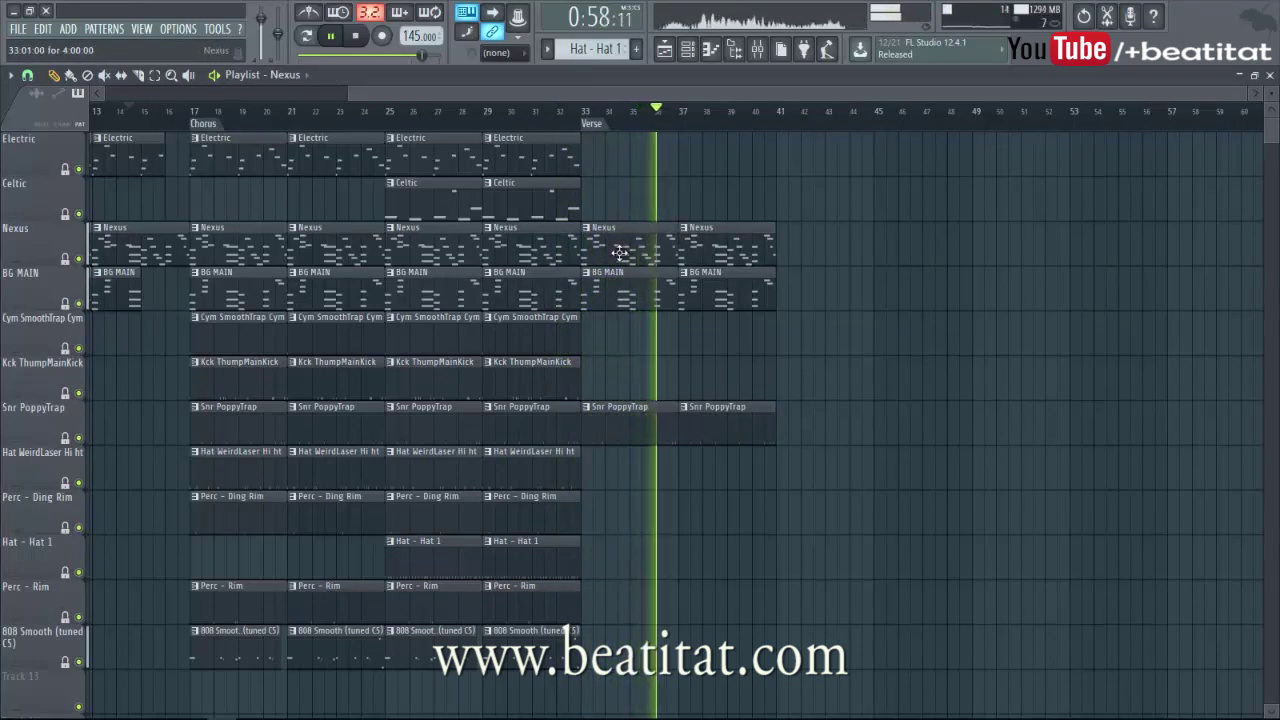
left_click(787, 262)
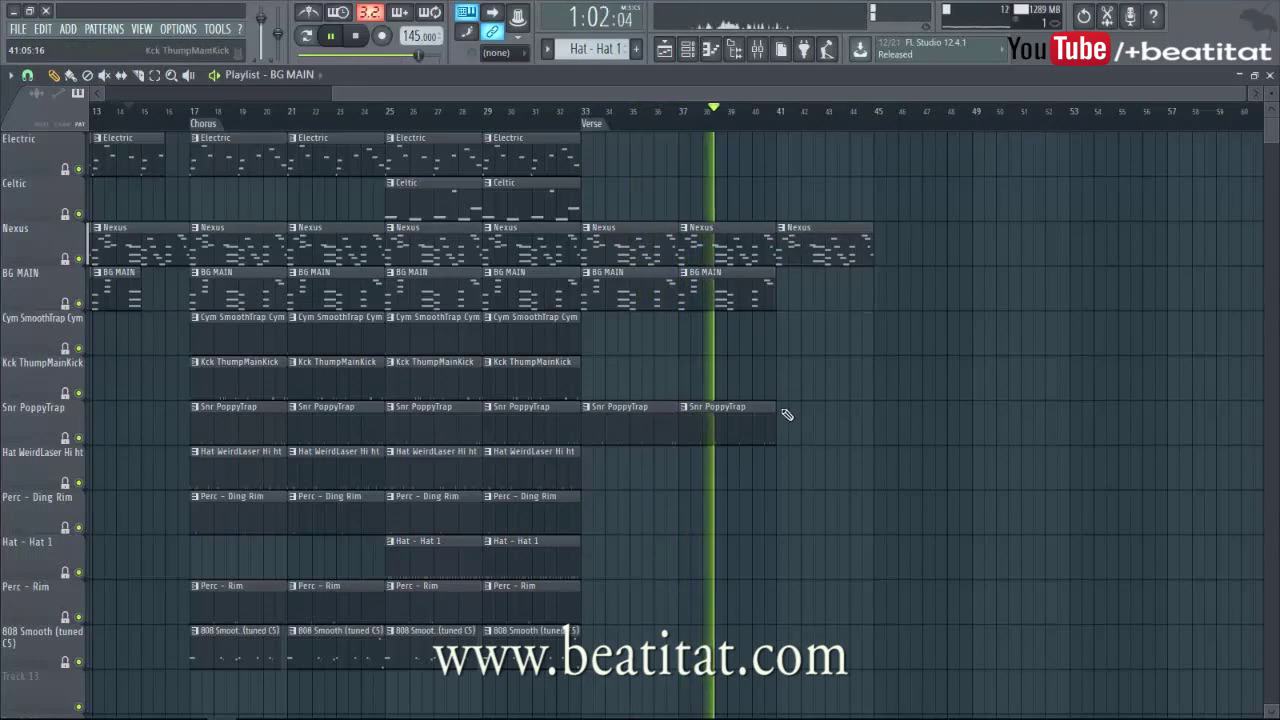
- Place a Kck ThumpMainKick clip at bar 37 and trim its start to 39:09, keeping only its last part
left_click(685, 390)
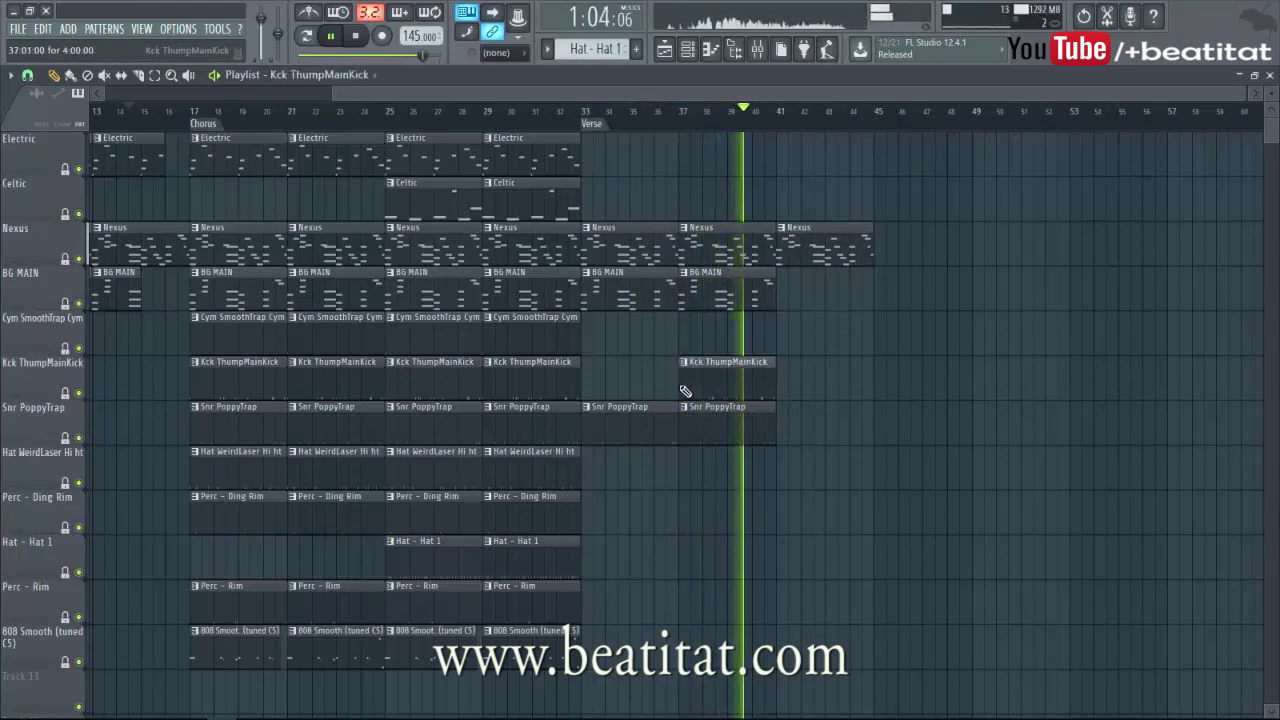
double_click(685, 390)
key("Escape")
key("Escape")
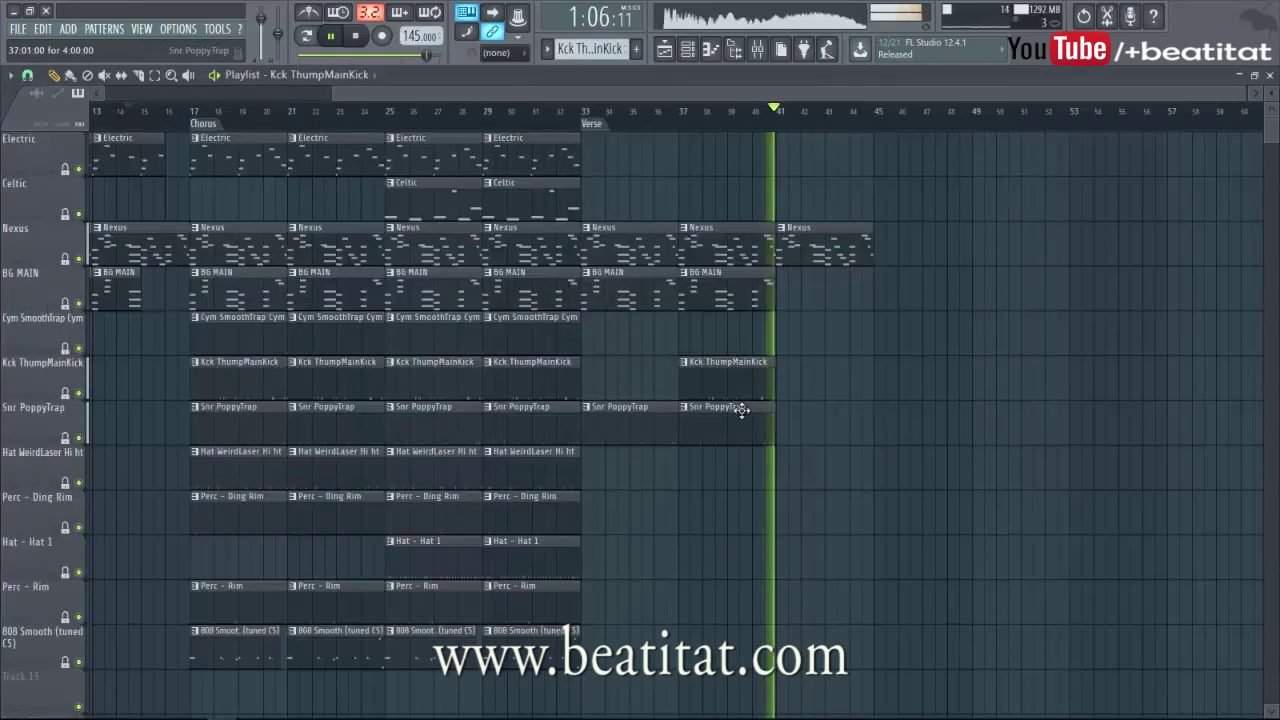
left_click_drag(687, 391, 740, 392)
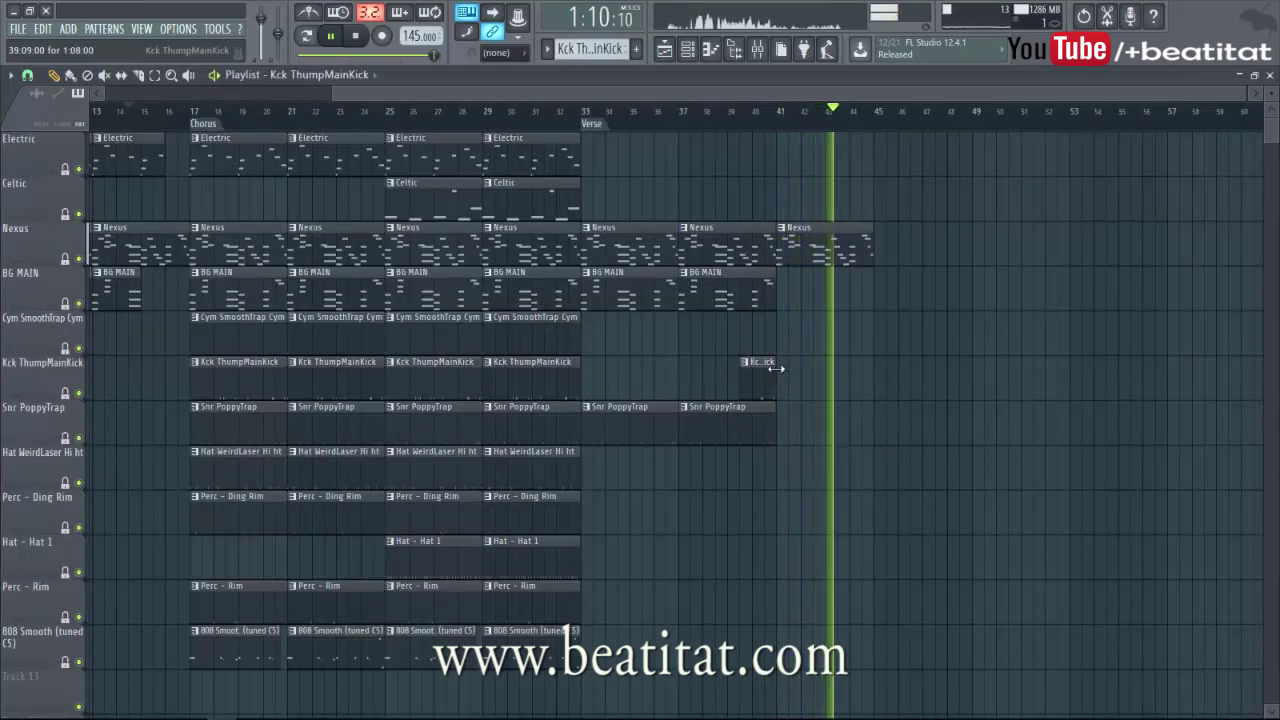
- Add Kck ThumpMainKick clips at bars 41 and 45 and a Nexus clip at bar 45
left_click(785, 382)
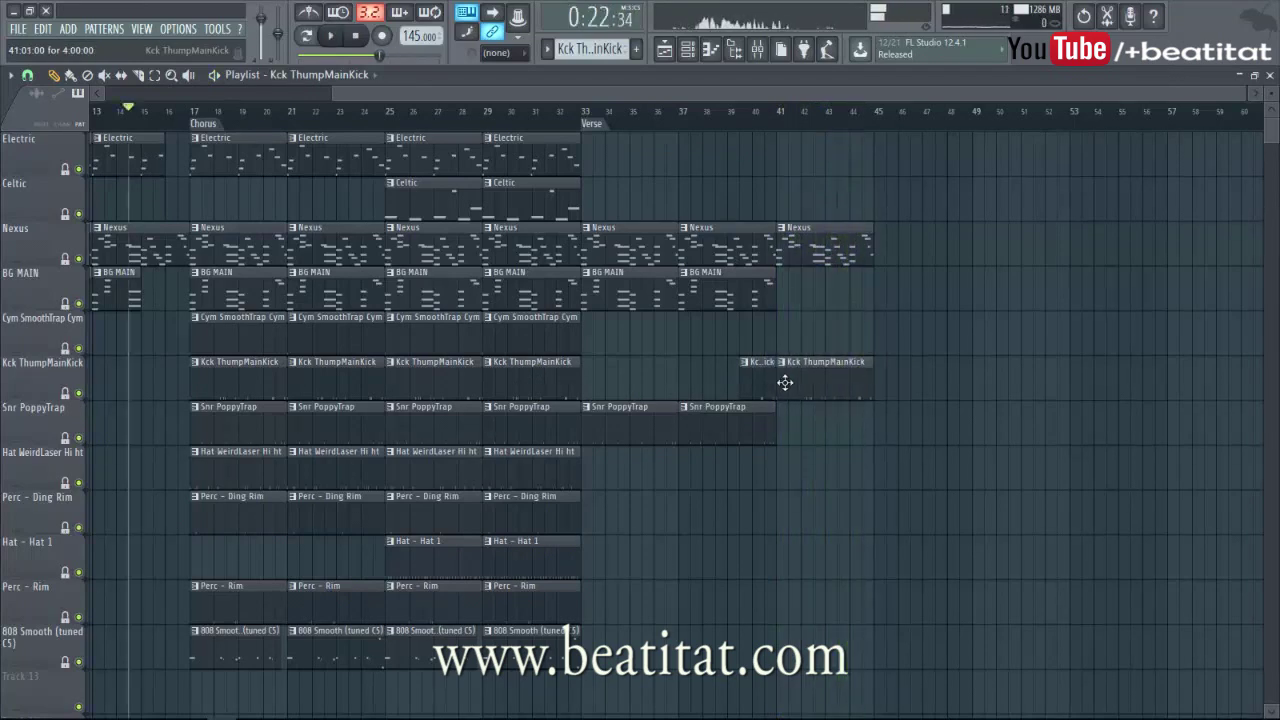
left_click(878, 373)
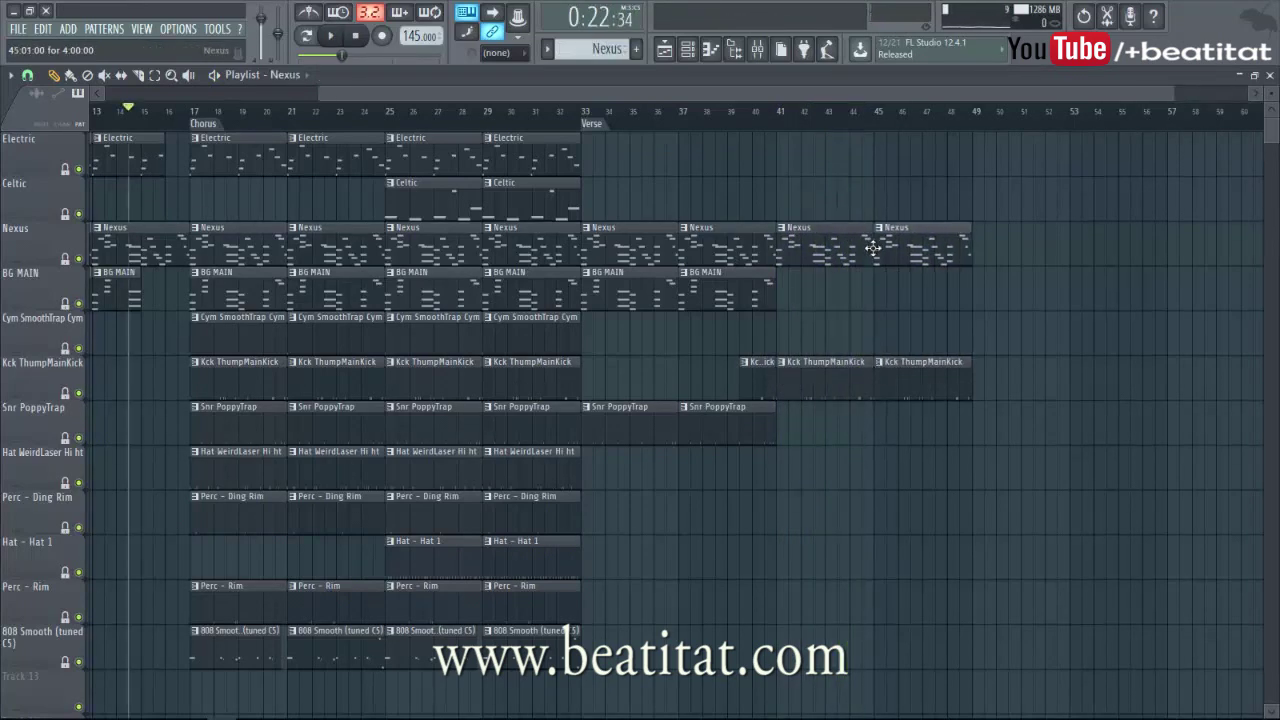
- Add Snr PoppyTrap, Perc - Ding Rim and Hat WeirdLaser Hi ht clips at bars 41 and 45
left_click(787, 428)
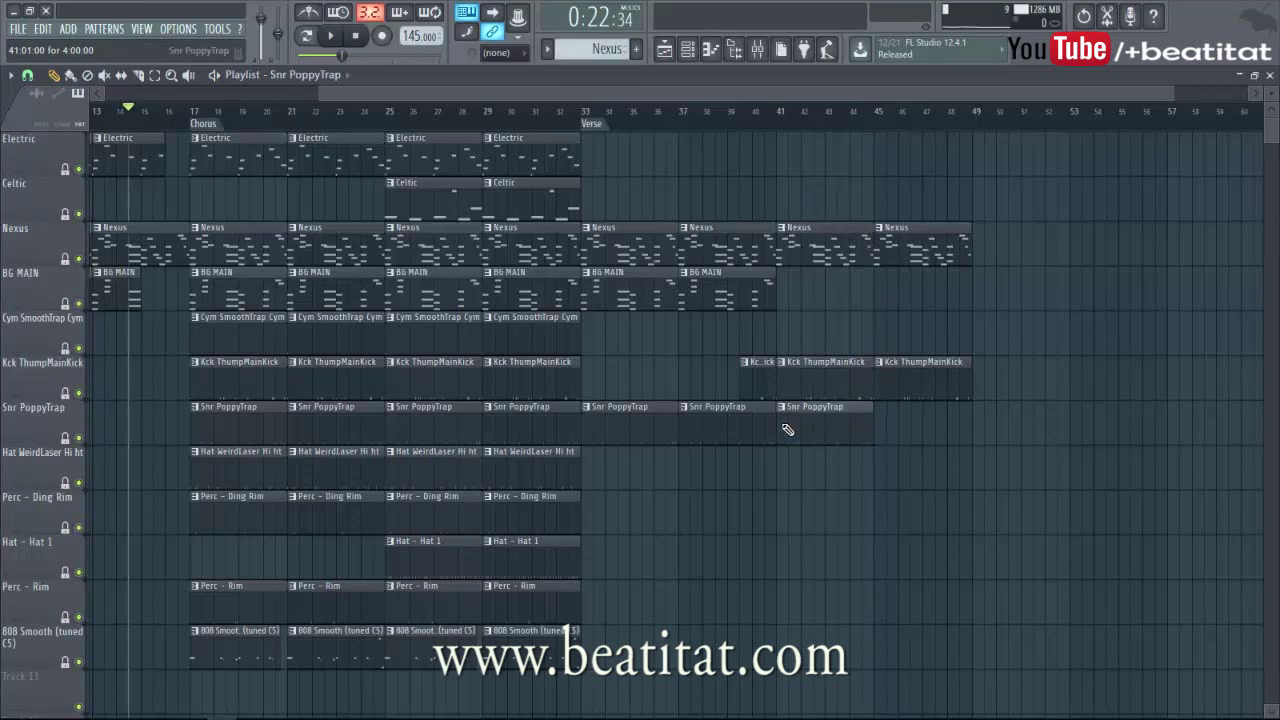
left_click(771, 526)
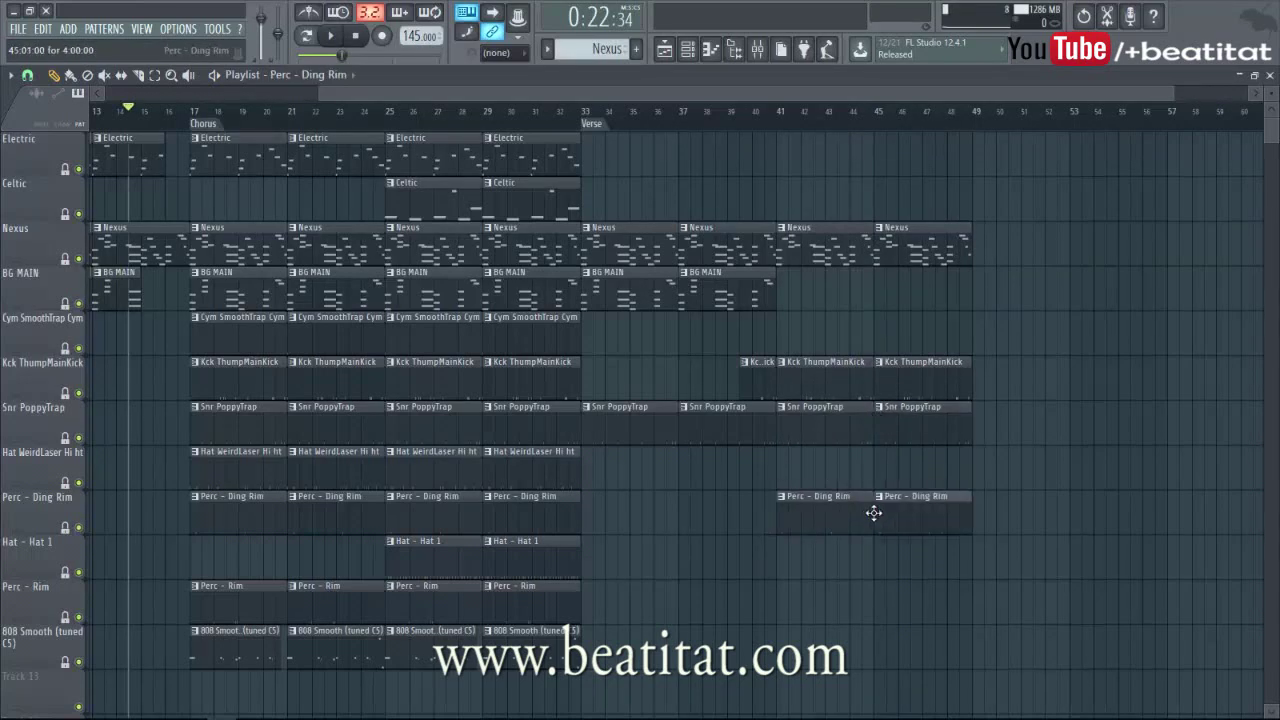
left_click(796, 474)
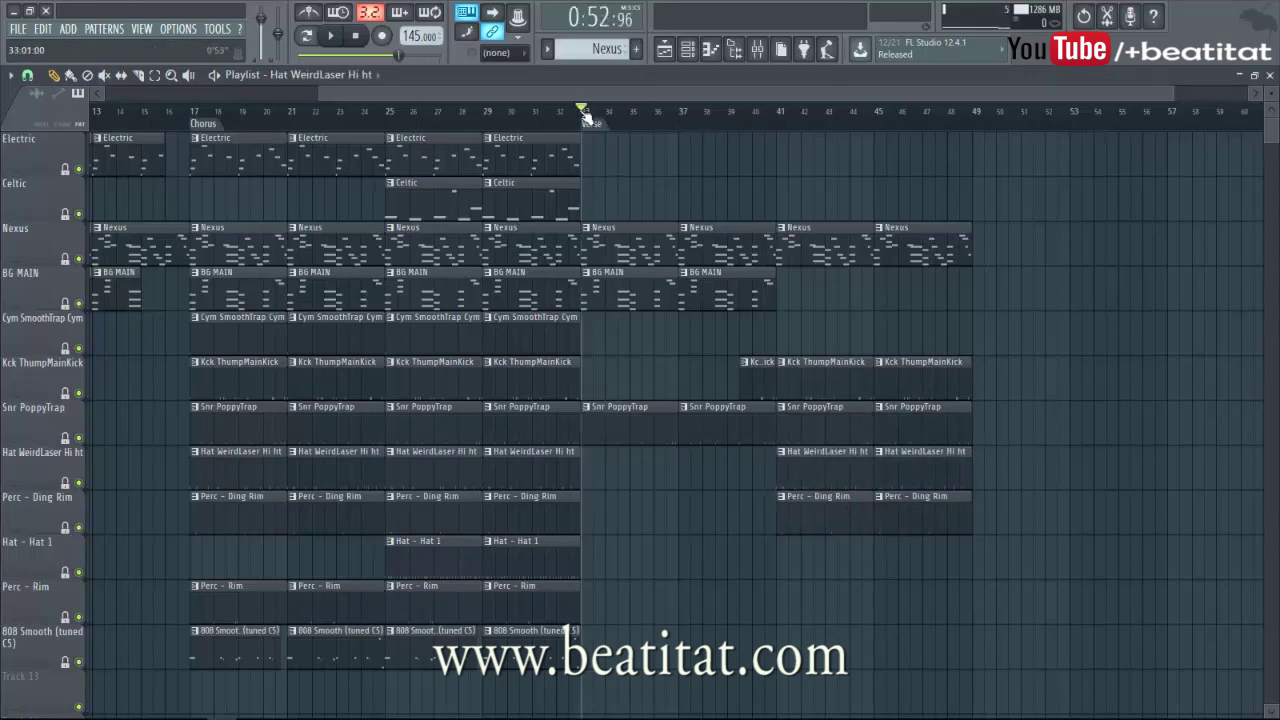
- Add Perc - Rim clips at bars 41 and 45 of the Verse and play the song from bar 39
scroll(843, 323, "down", 3)
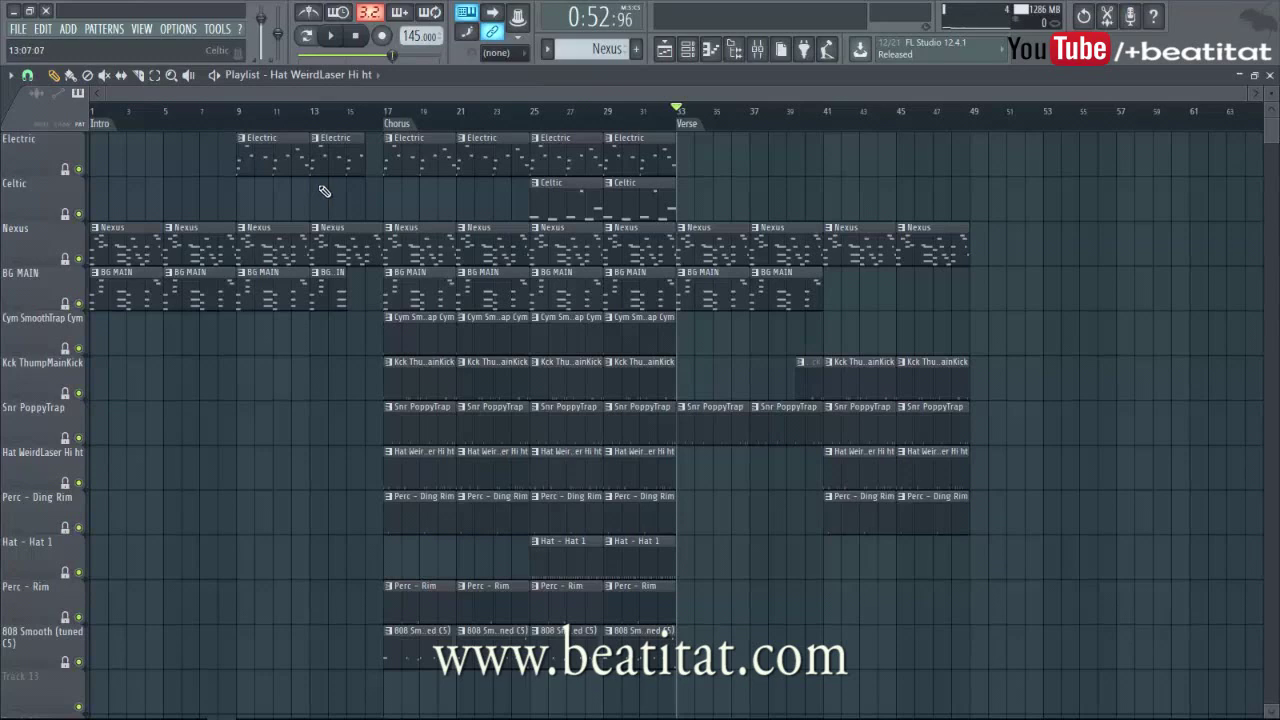
left_click(837, 610)
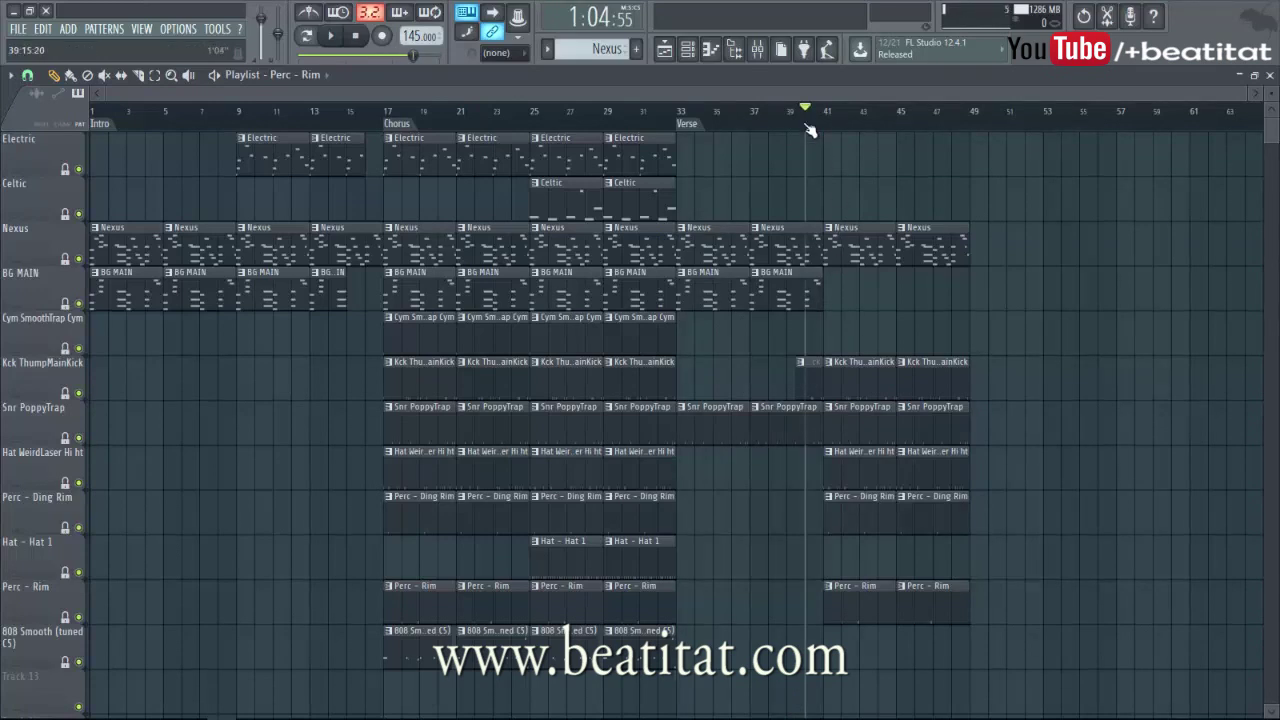
key("space")
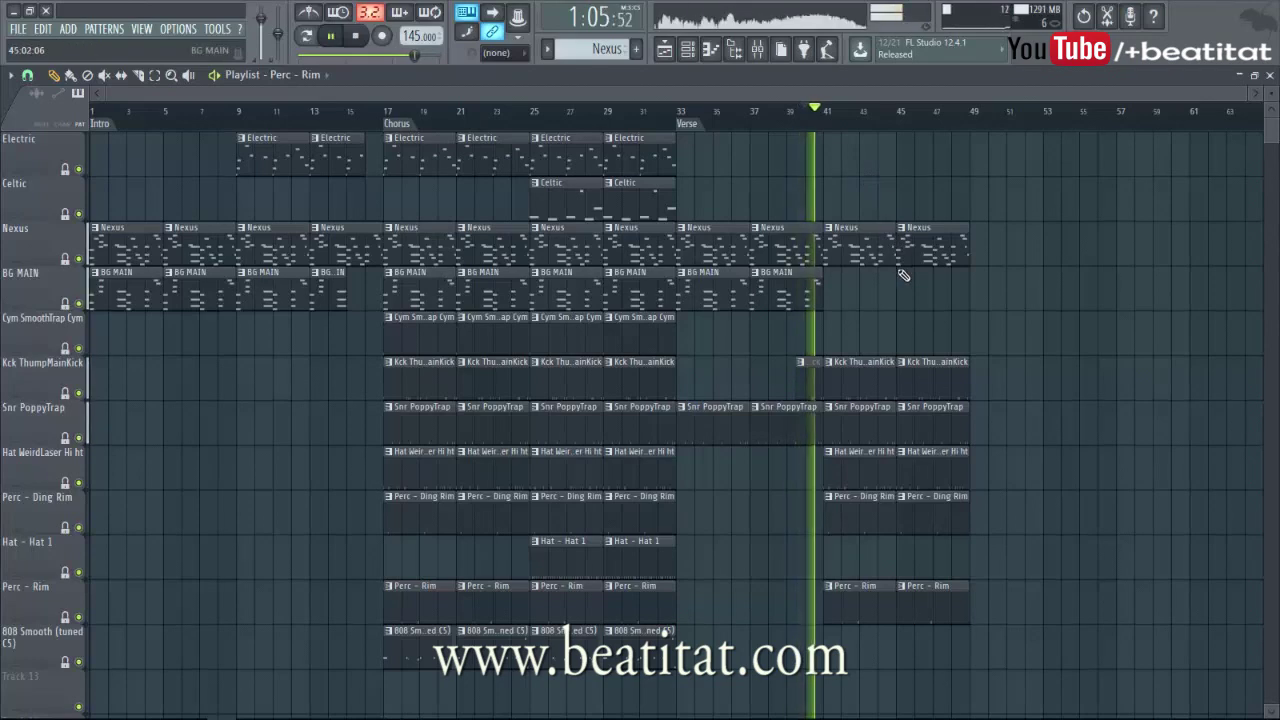
- Duplicate all clips of bars 41 to 48 so they repeat at bars 49 to 56
left_click_drag(850, 220, 939, 602)
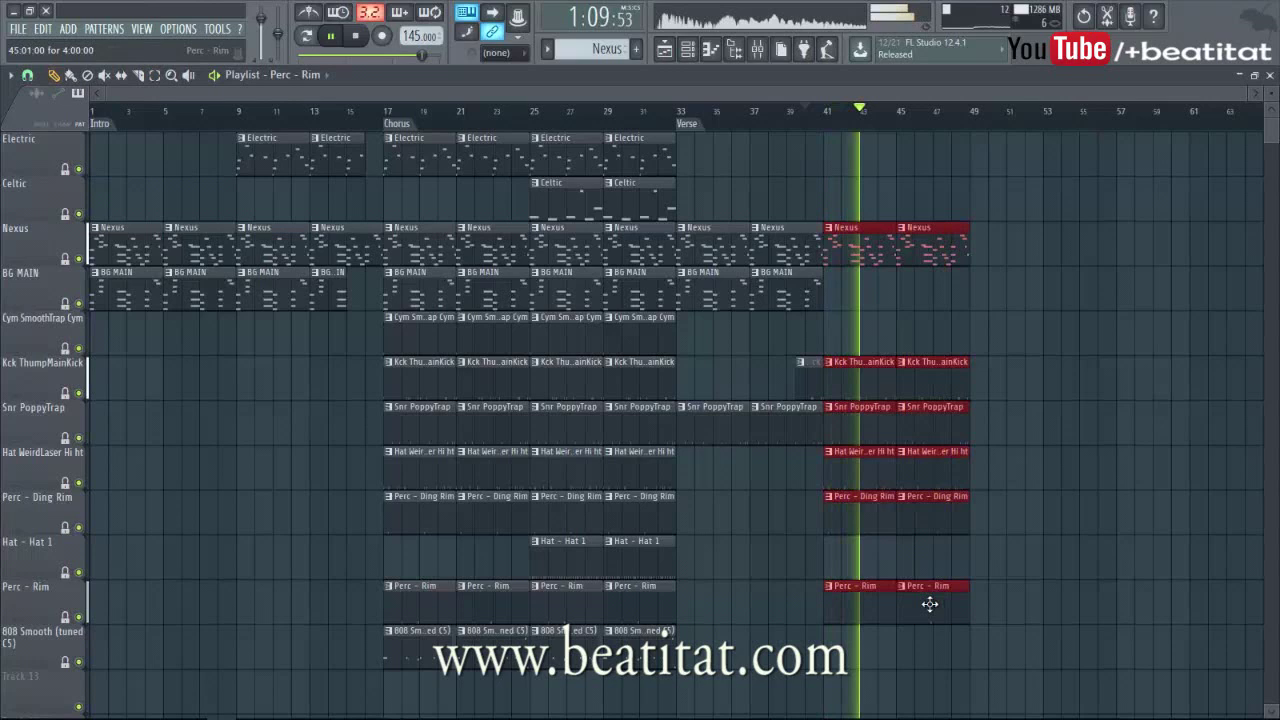
key("ctrl+b")
- Add a Hat - Hat 1 clip at bar 49 and 808 Smooth (tuned C5) clips at bars 49 and 53
left_click(985, 565)
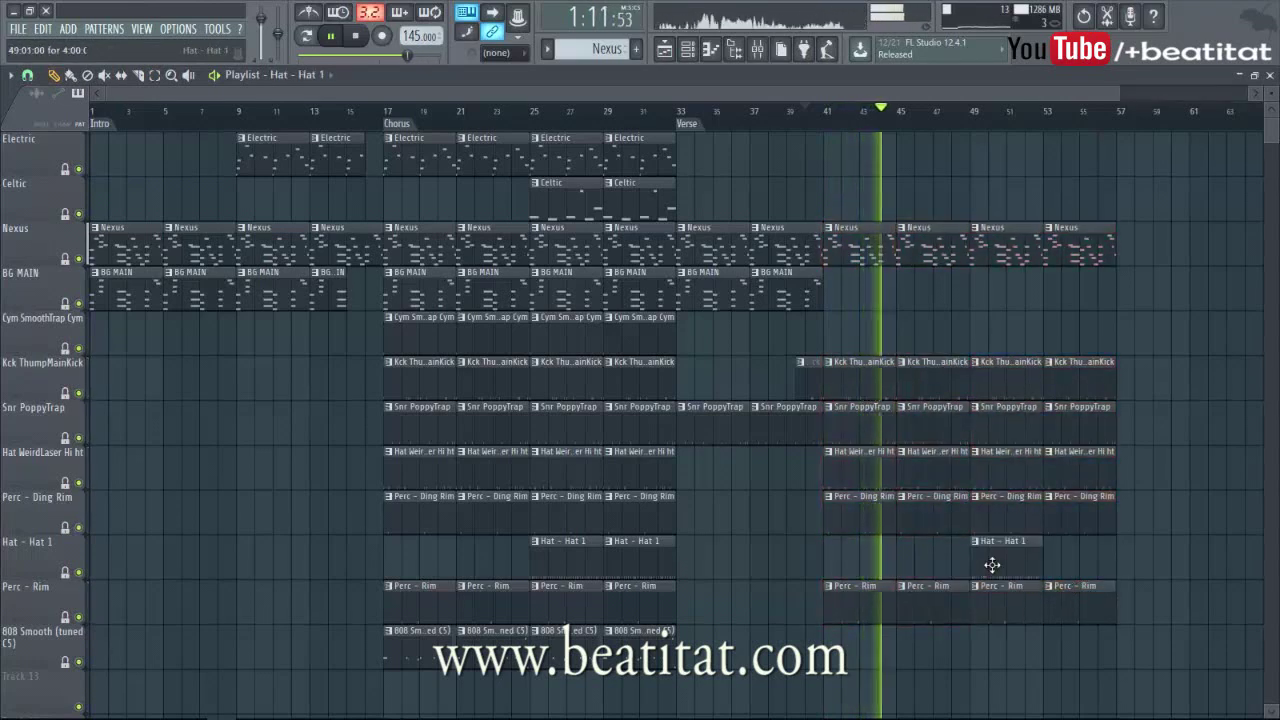
mouse_move(971, 665)
left_mouse_down()
mouse_move(1003, 660)
mouse_move(1050, 688)
left_mouse_up()
scroll(1020, 674, "up", 6)
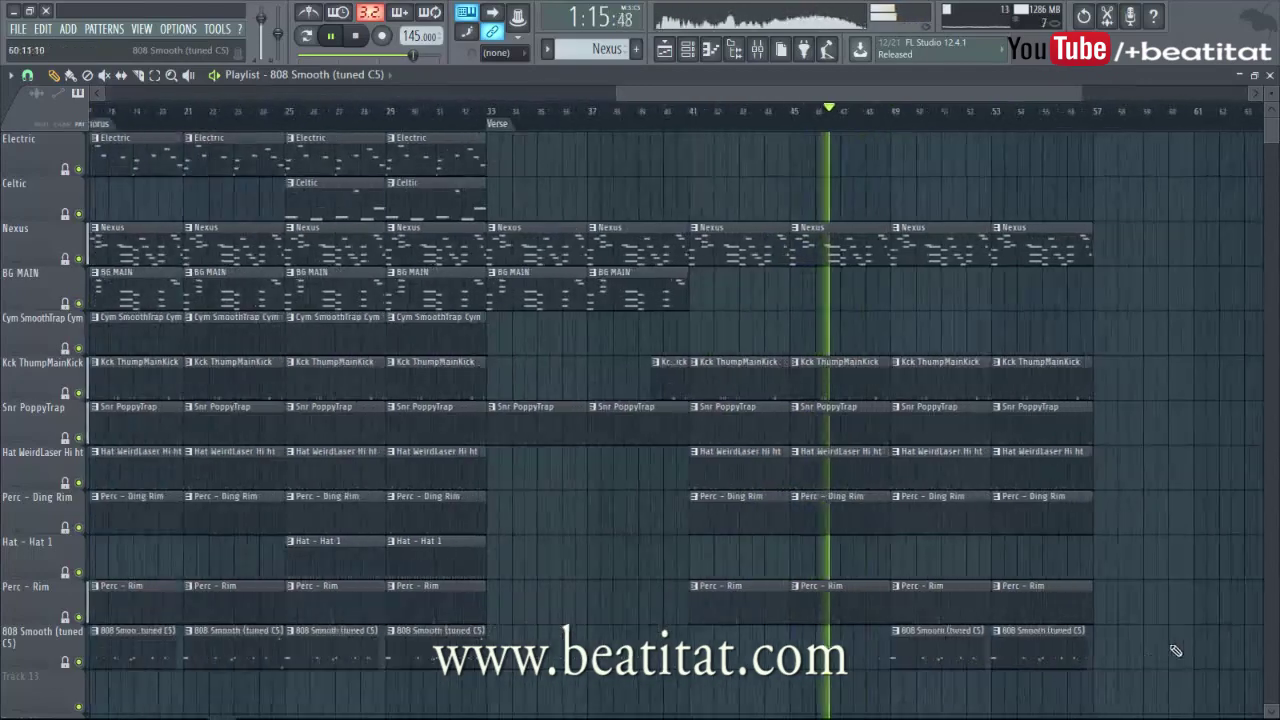
scroll(997, 663, "down", 7)
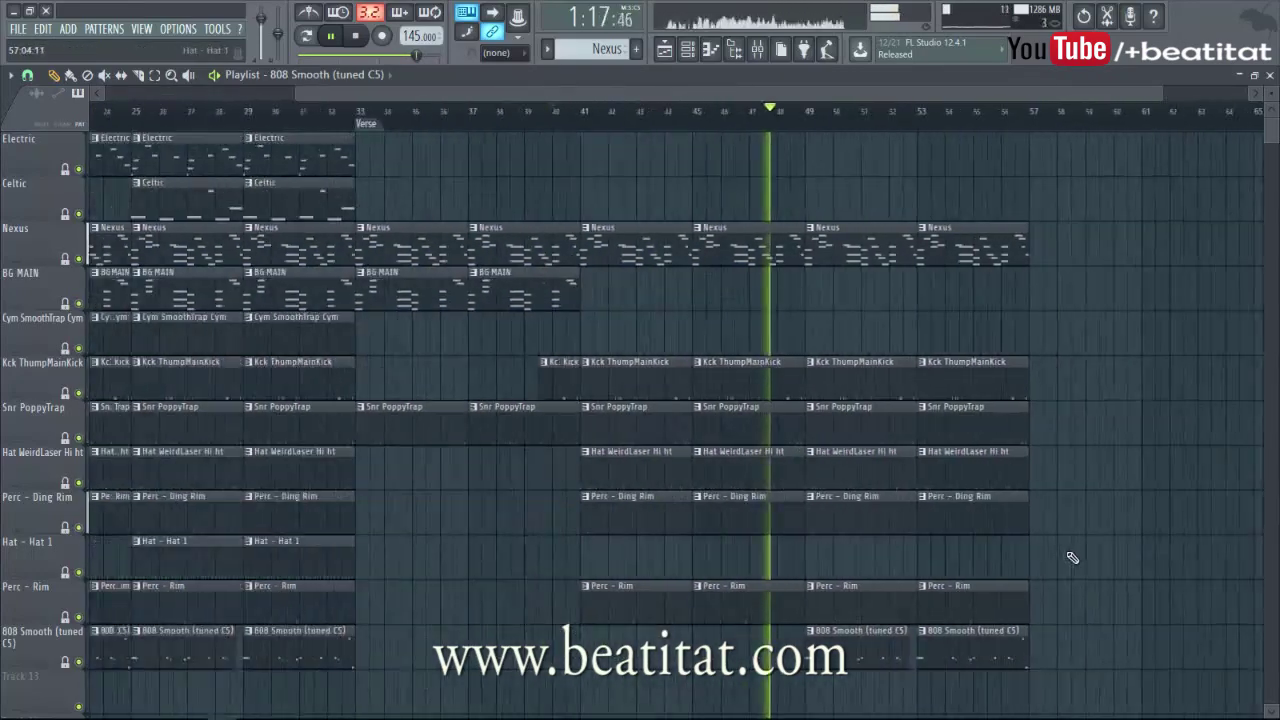
left_click(895, 552)
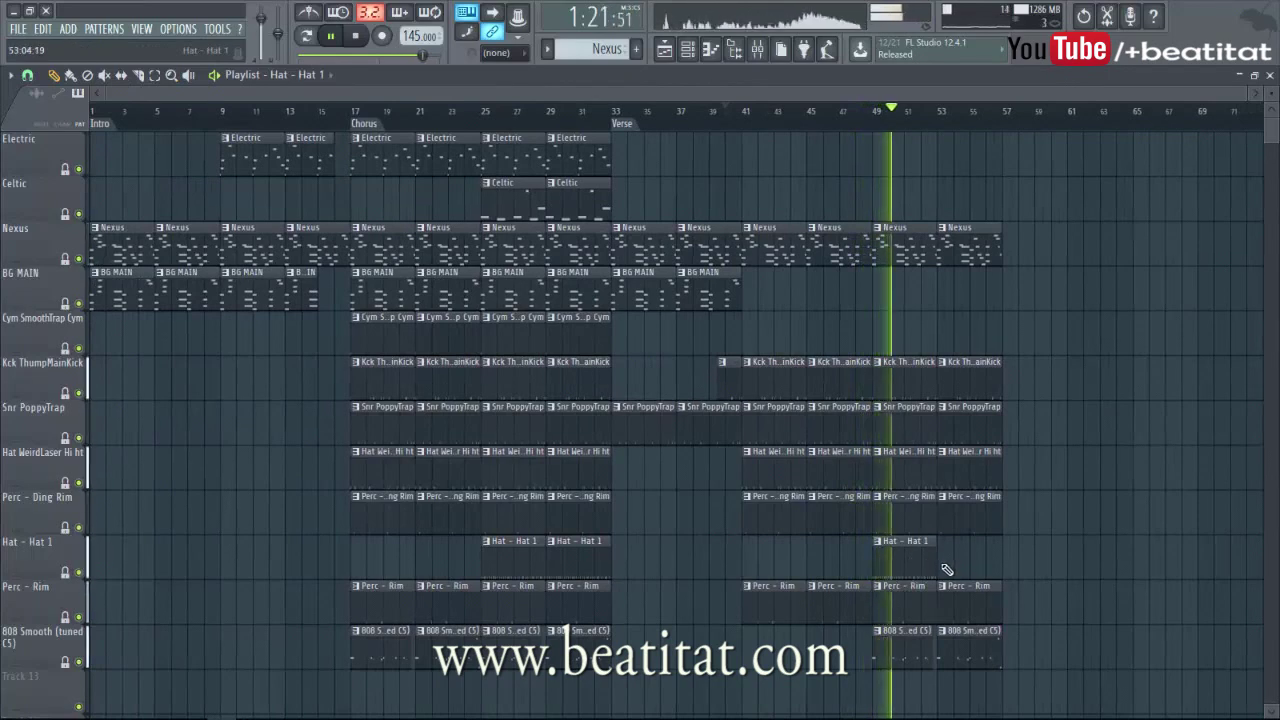
- Set the 808 Smooth (tuned C5) mixer track's volume to 88% and check its Fruity Fast Dist effect during playback
key("F9")
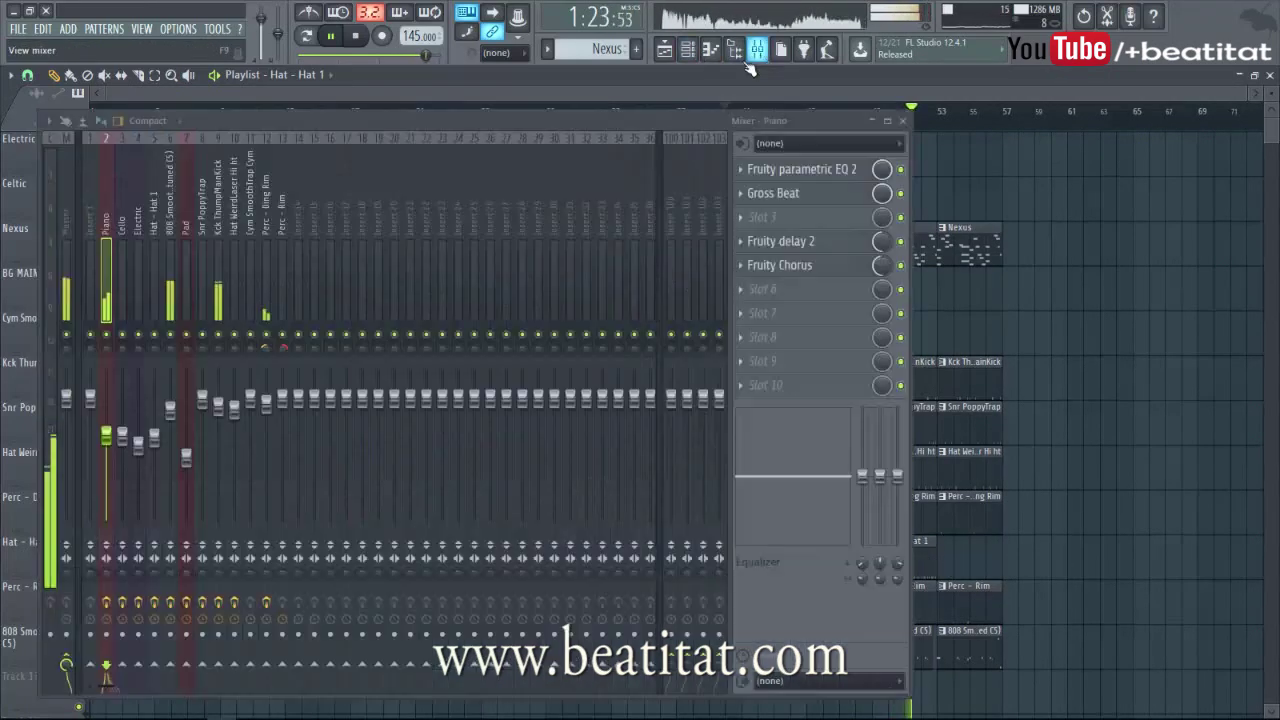
left_click(170, 296)
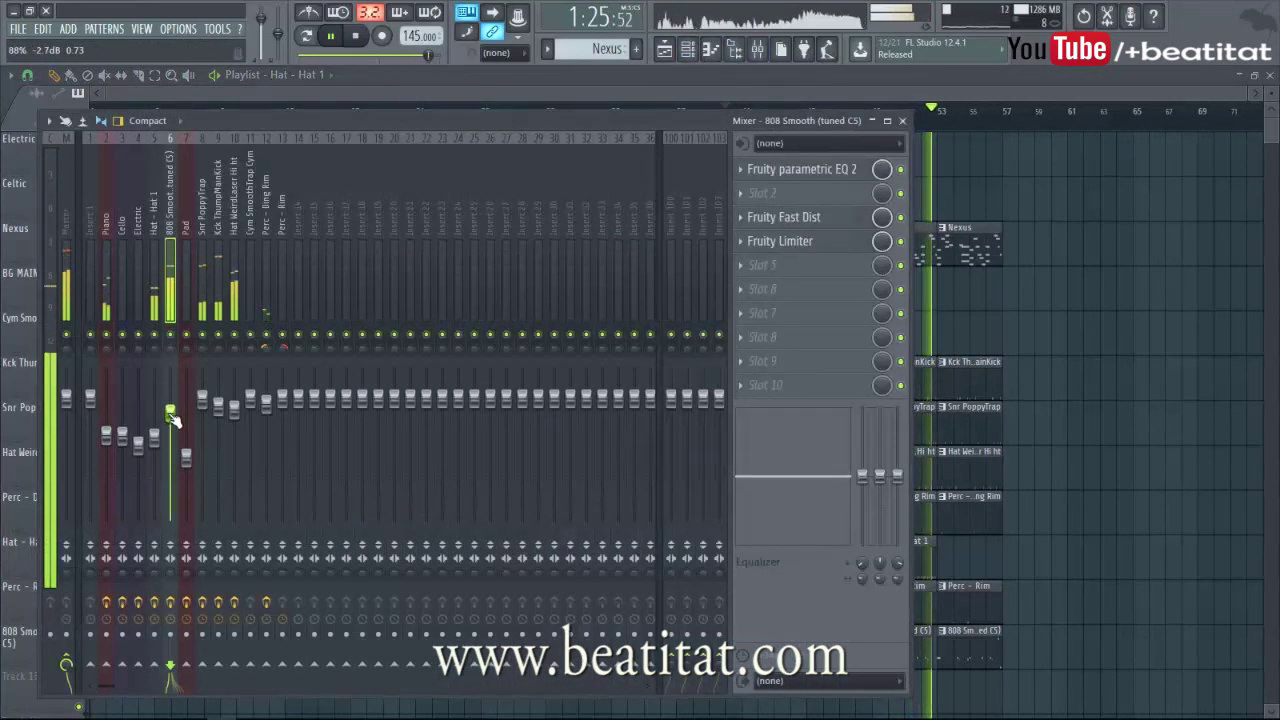
left_click(784, 217)
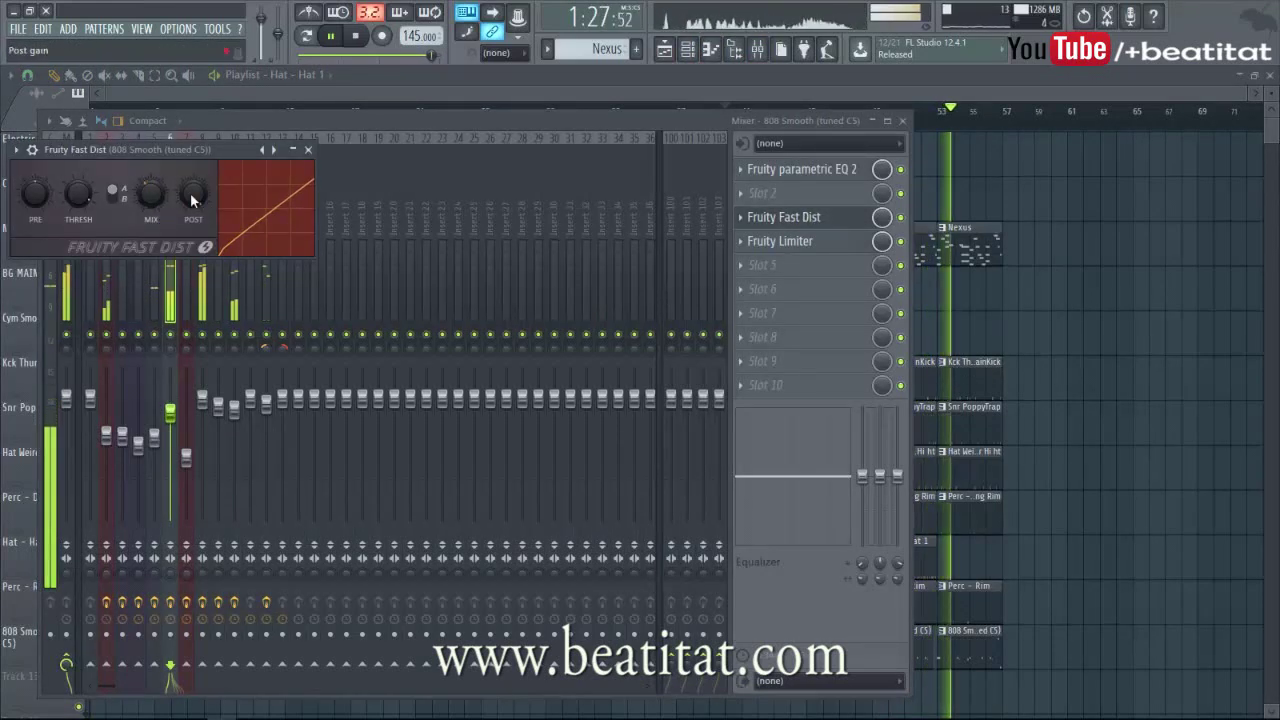
left_click(308, 149)
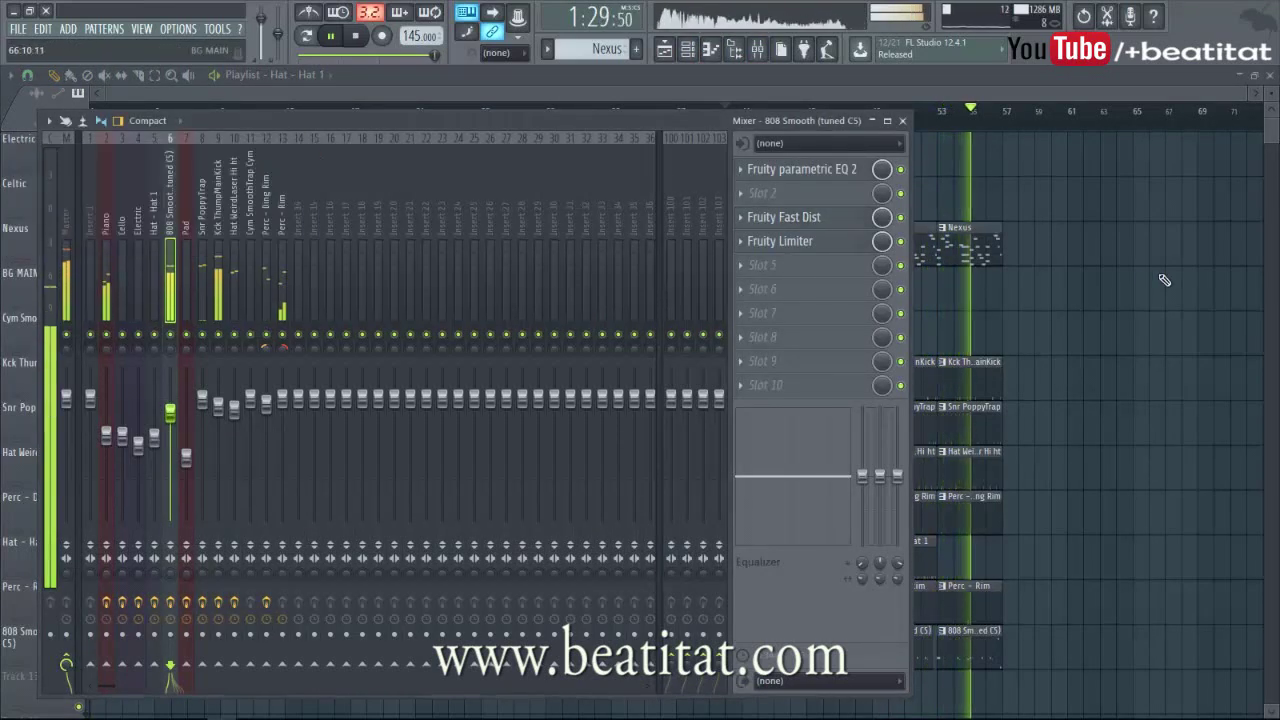
key("F9")
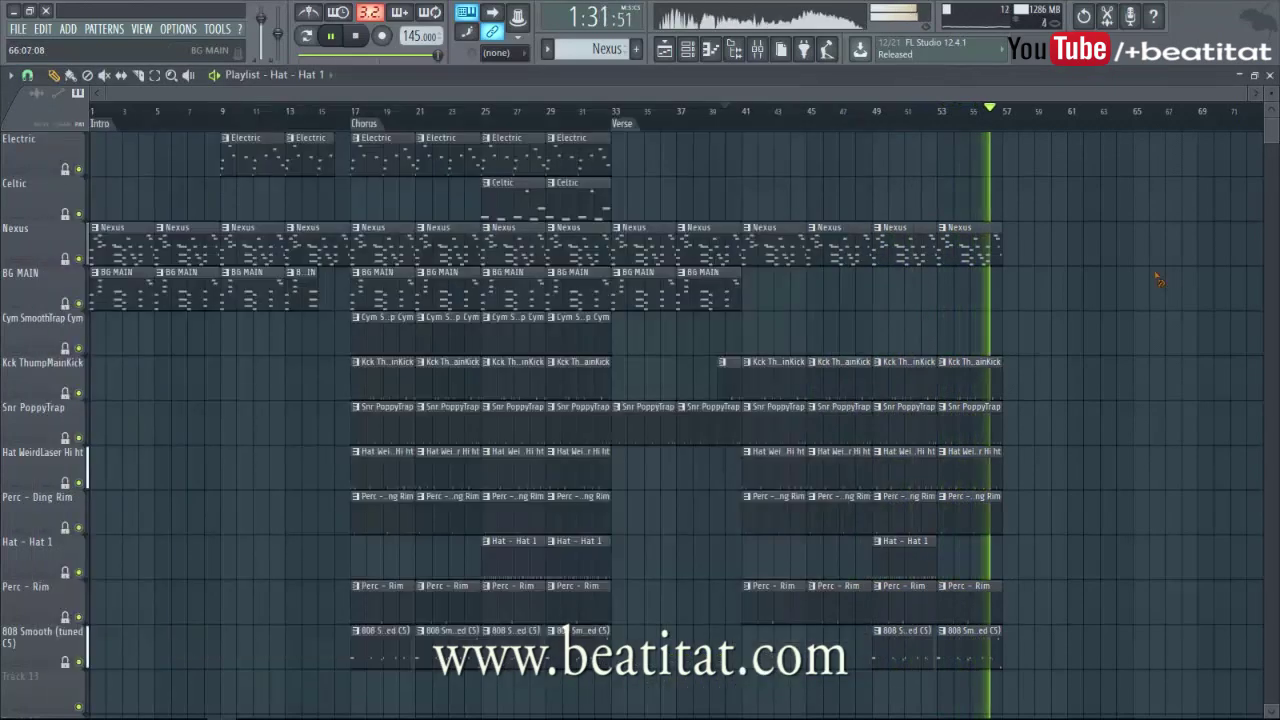
key("space")
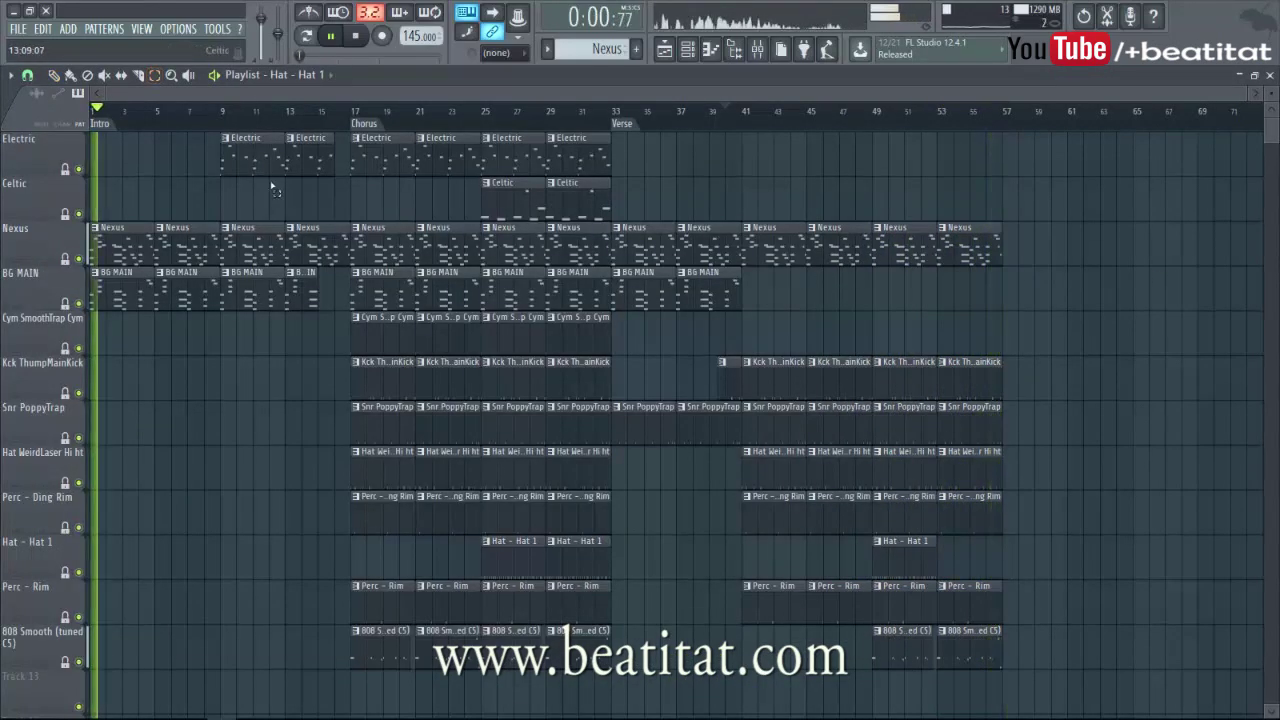
- Copy the Electric, Nexus and BG MAIN clips from bars 9 to 16 to bars 57 to 64
left_click_drag(243, 140, 1030, 278)
left_click(1071, 362)
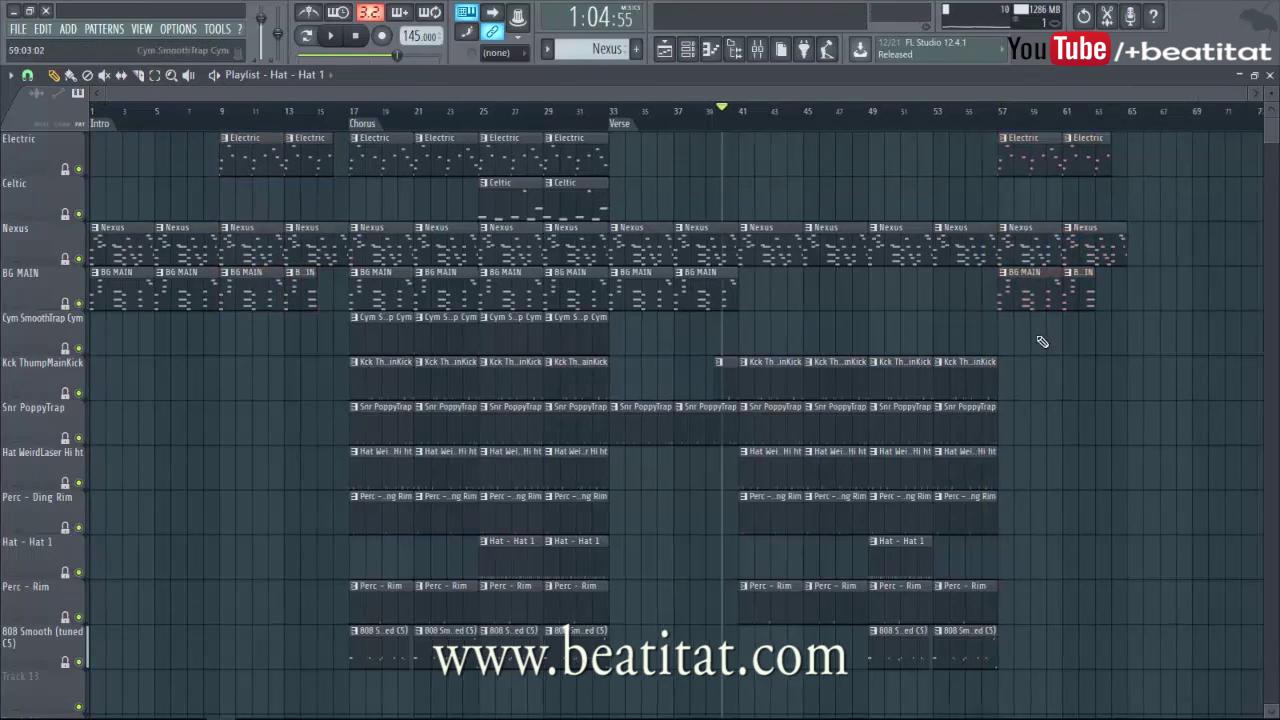
scroll(1043, 337, "down", 2)
- Examine the Verse sections between bars 33 and 56 and the break at bars 57 to 64
left_click_drag(1000, 110, 1016, 118)
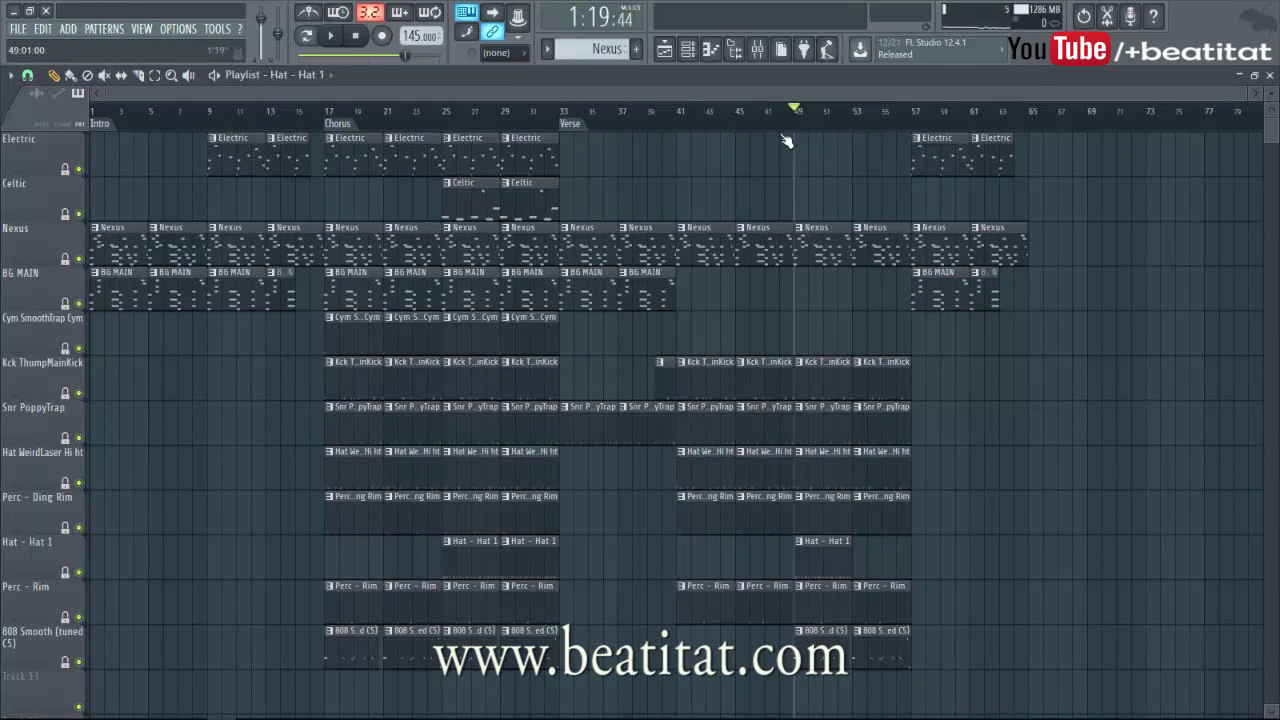
left_click(923, 111)
left_click(1014, 111)
left_click(792, 111)
left_click(1060, 110)
left_click(980, 111)
left_click(750, 111)
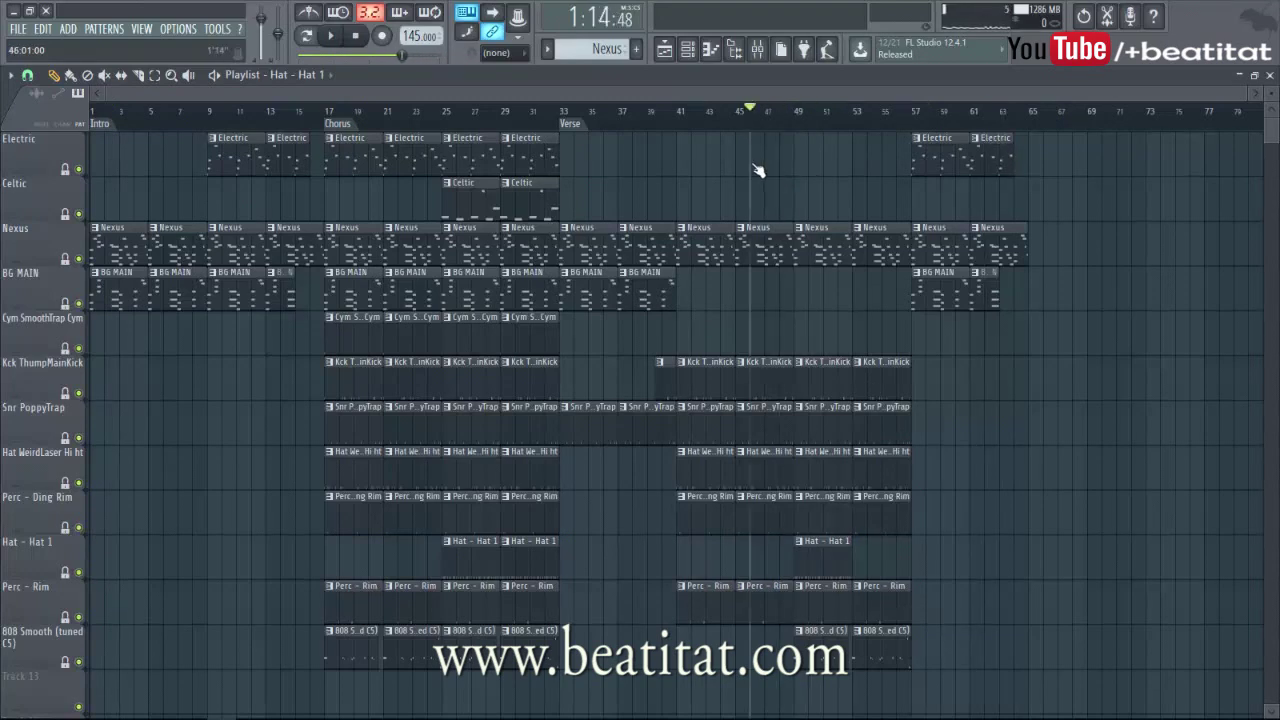
left_click_drag(626, 260, 678, 536)
left_click_drag(694, 140, 752, 668)
left_click_drag(837, 136, 909, 691)
left_click_drag(920, 134, 994, 378)
left_click(940, 385)
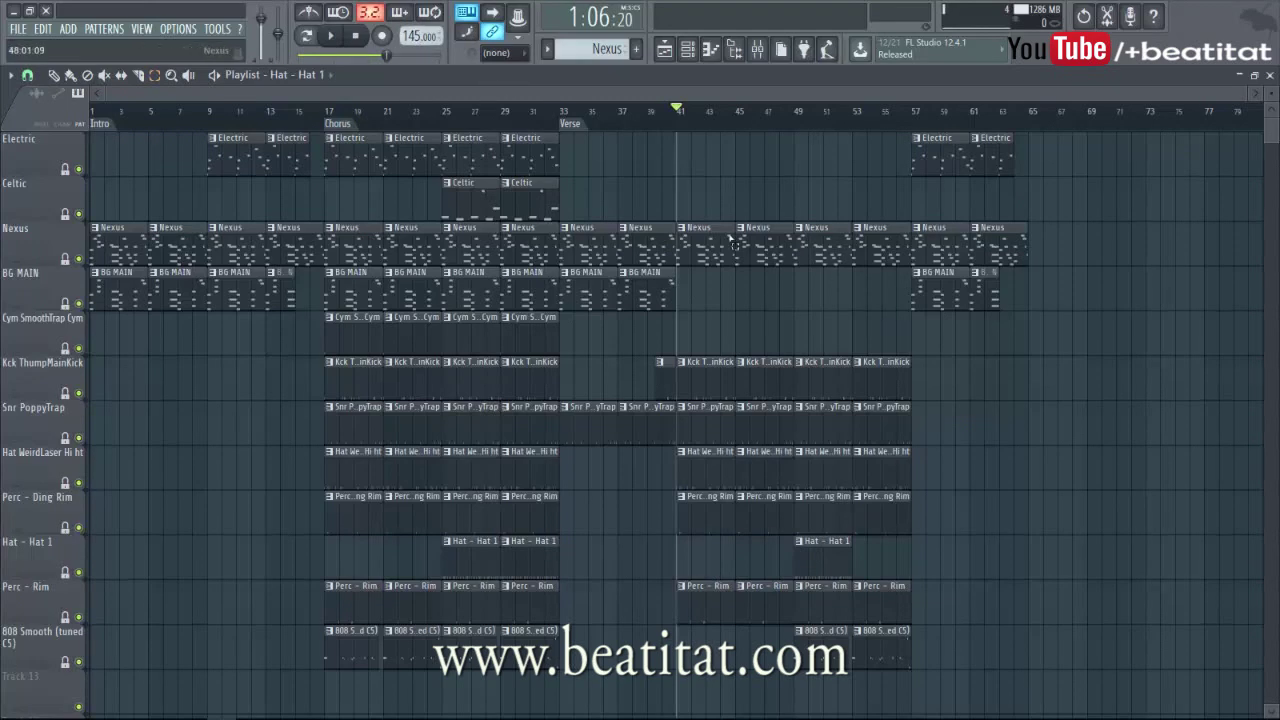
left_click_drag(565, 158, 770, 697)
left_click_drag(370, 158, 430, 710)
left_click(753, 337)
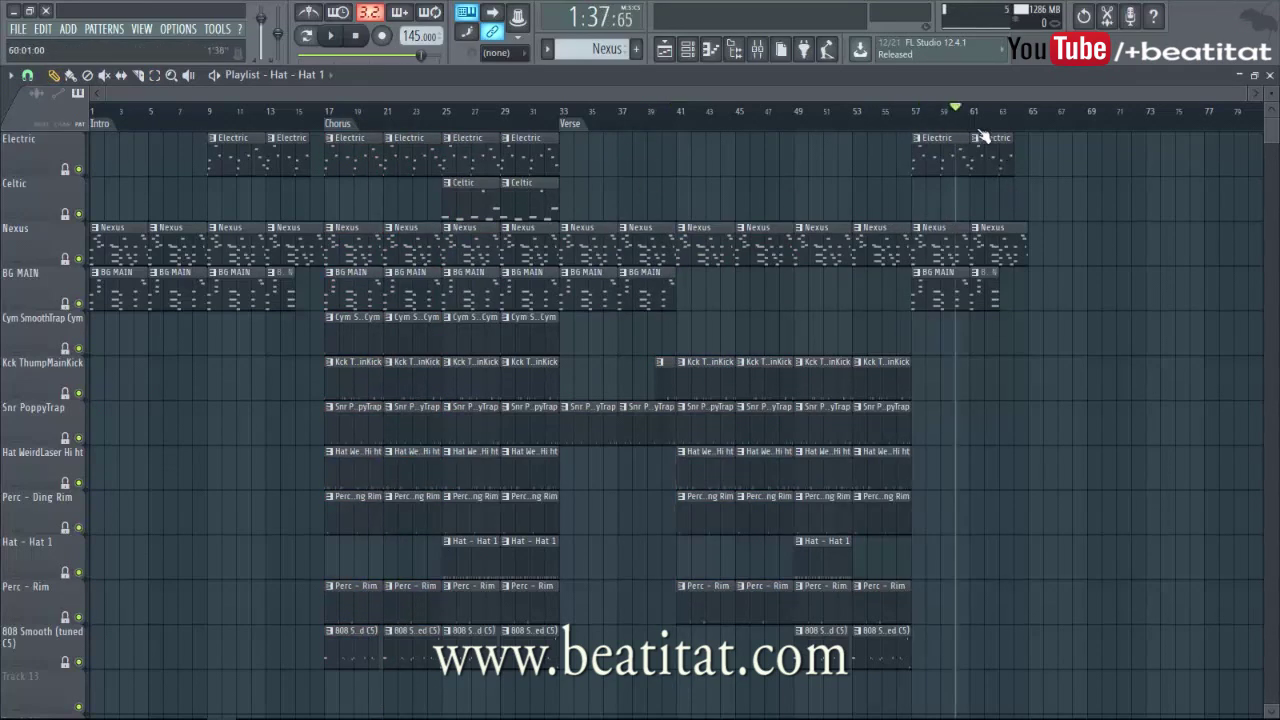
- Copy all Chorus clips from bars 17 to 32 to bar 65 and add a Chorus marker there
left_click_drag(335, 132, 560, 706)
left_click_drag(341, 425, 1046, 437)
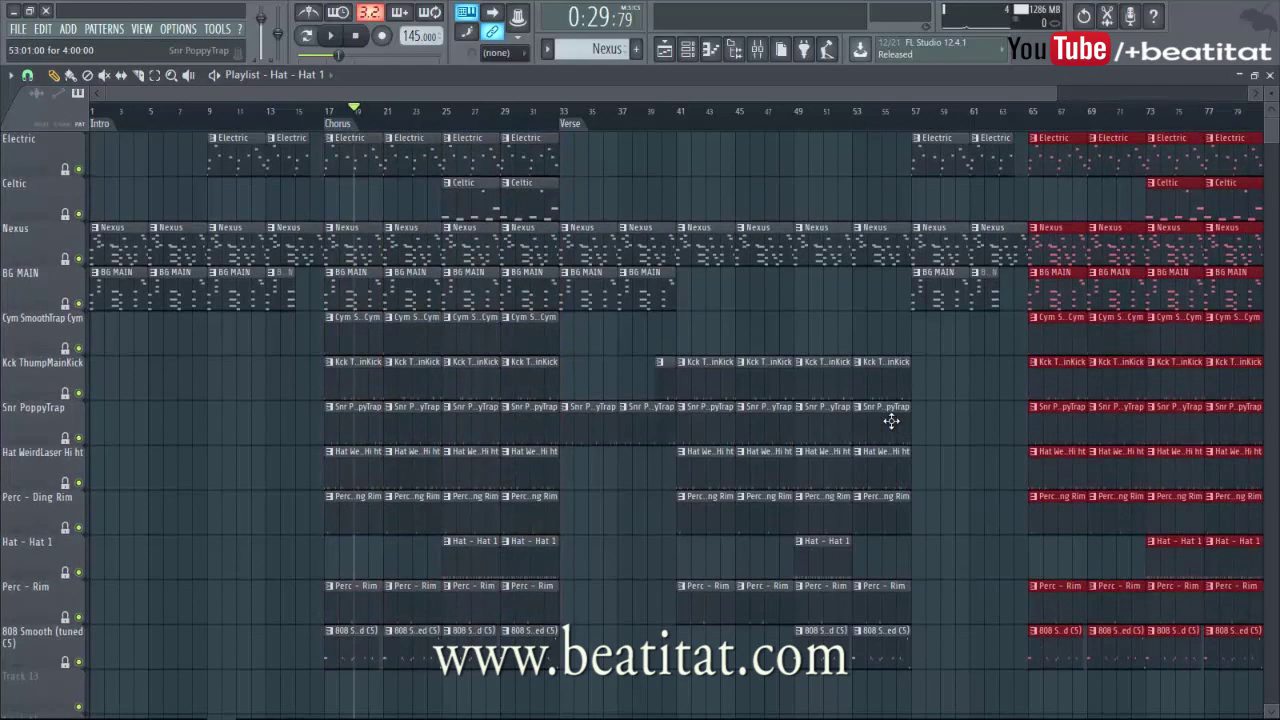
key("alt+t")
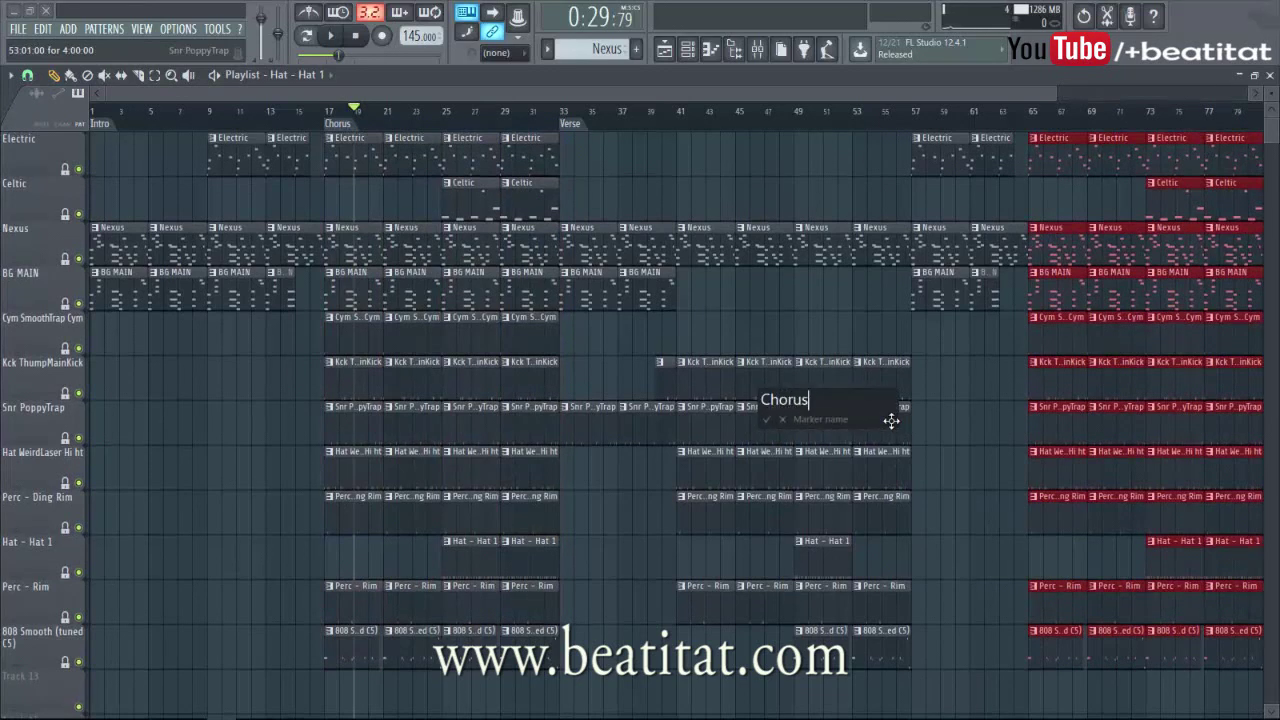
key("Return")
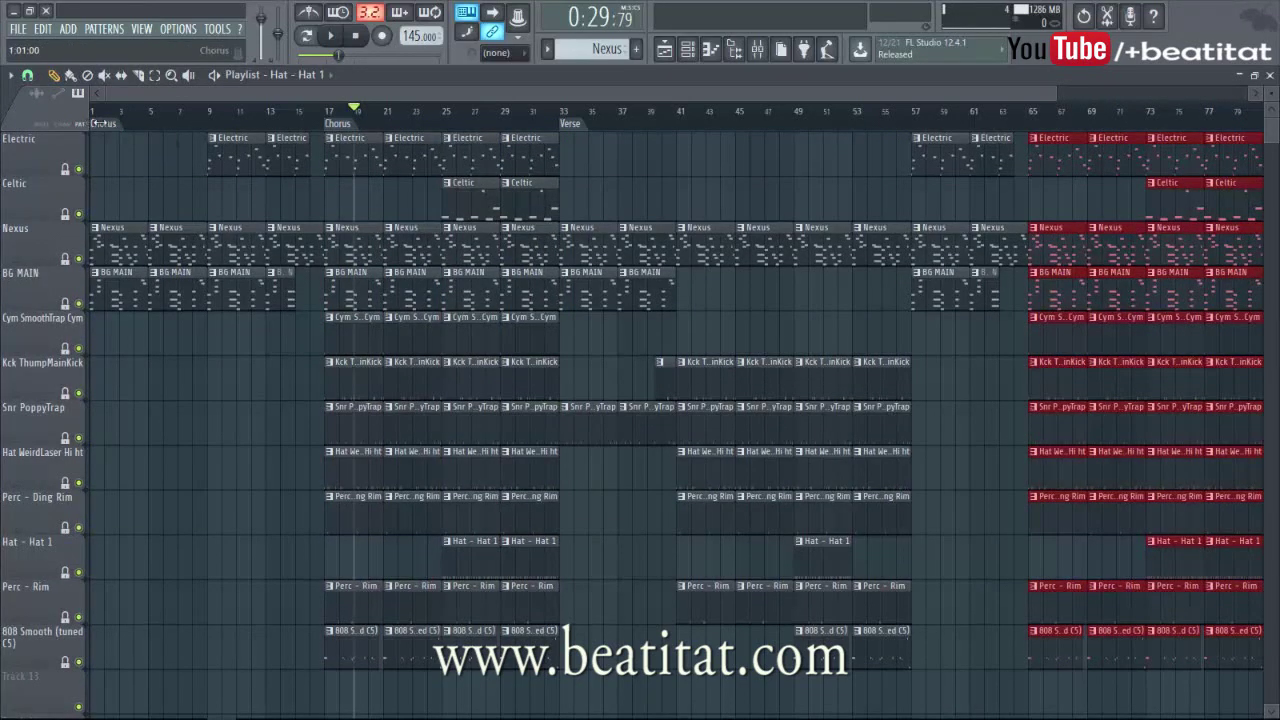
left_click(848, 163)
scroll(763, 197, "down", 3)
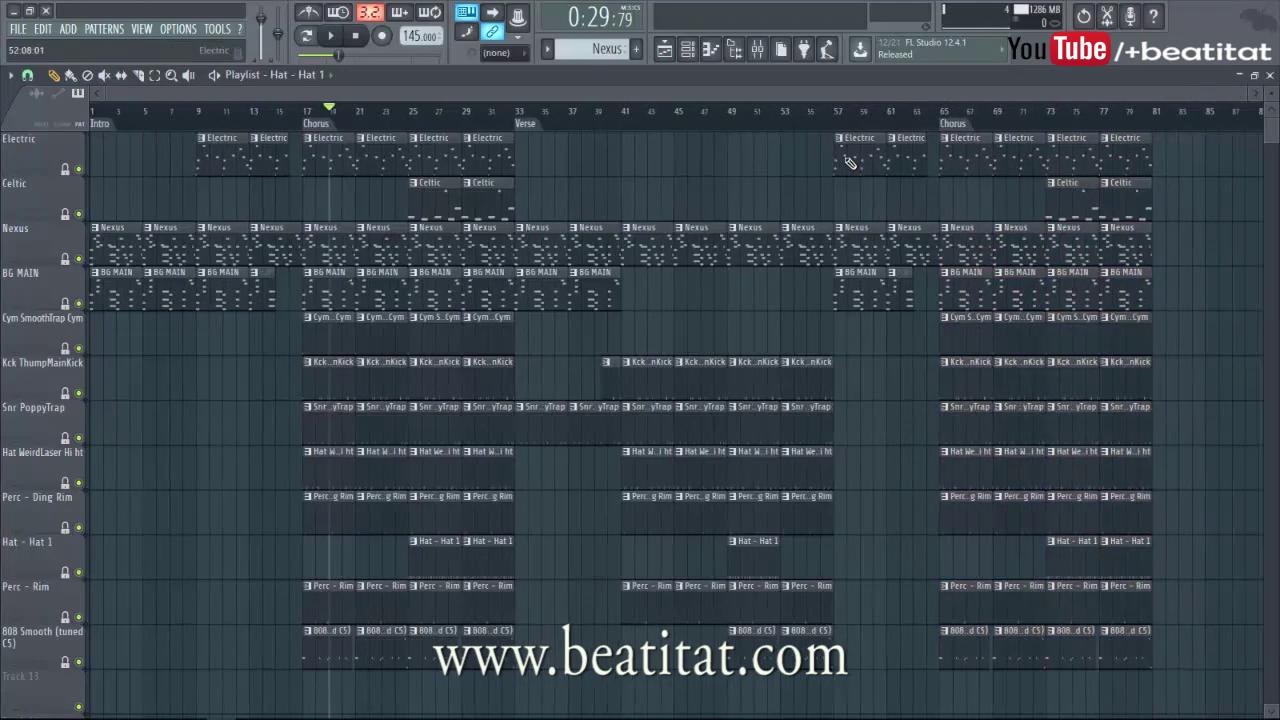
- Copy all Verse clips from bars 33 to 56 to bar 81, directly after the second Chorus
left_click_drag(510, 200, 773, 645)
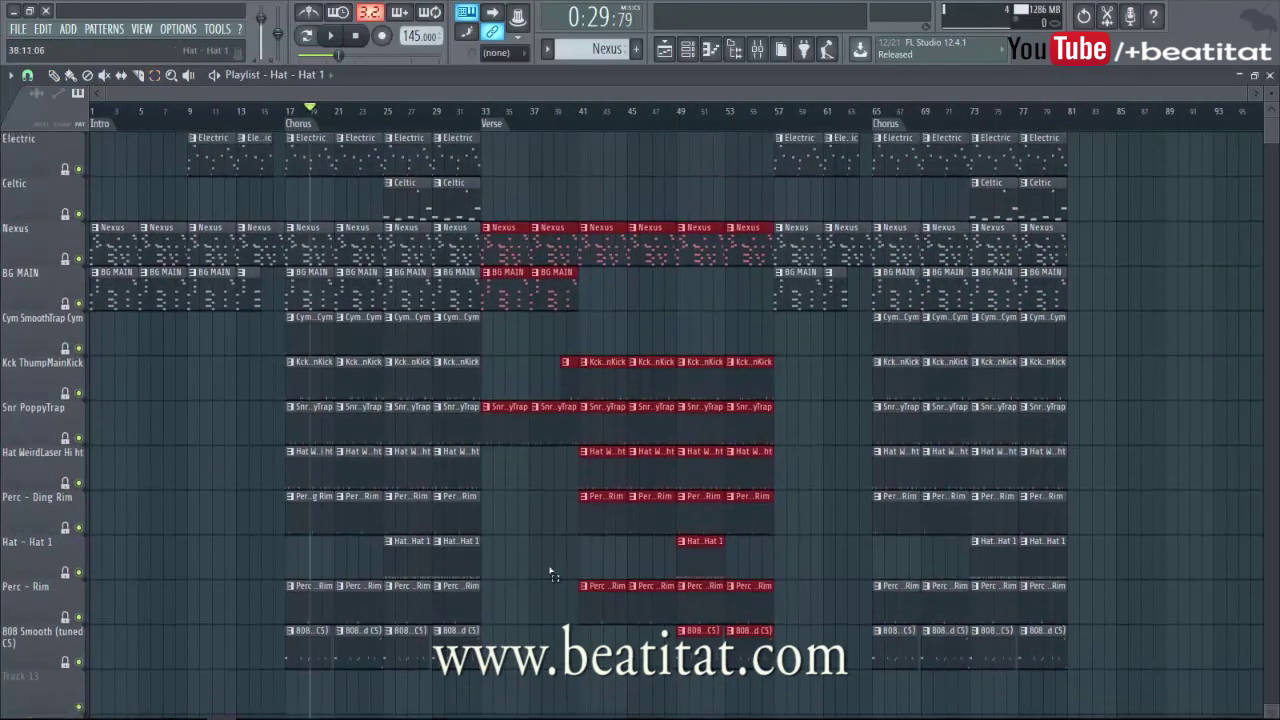
left_click_drag(505, 292, 1094, 303)
left_click(1108, 370)
scroll(1000, 371, "up", 5)
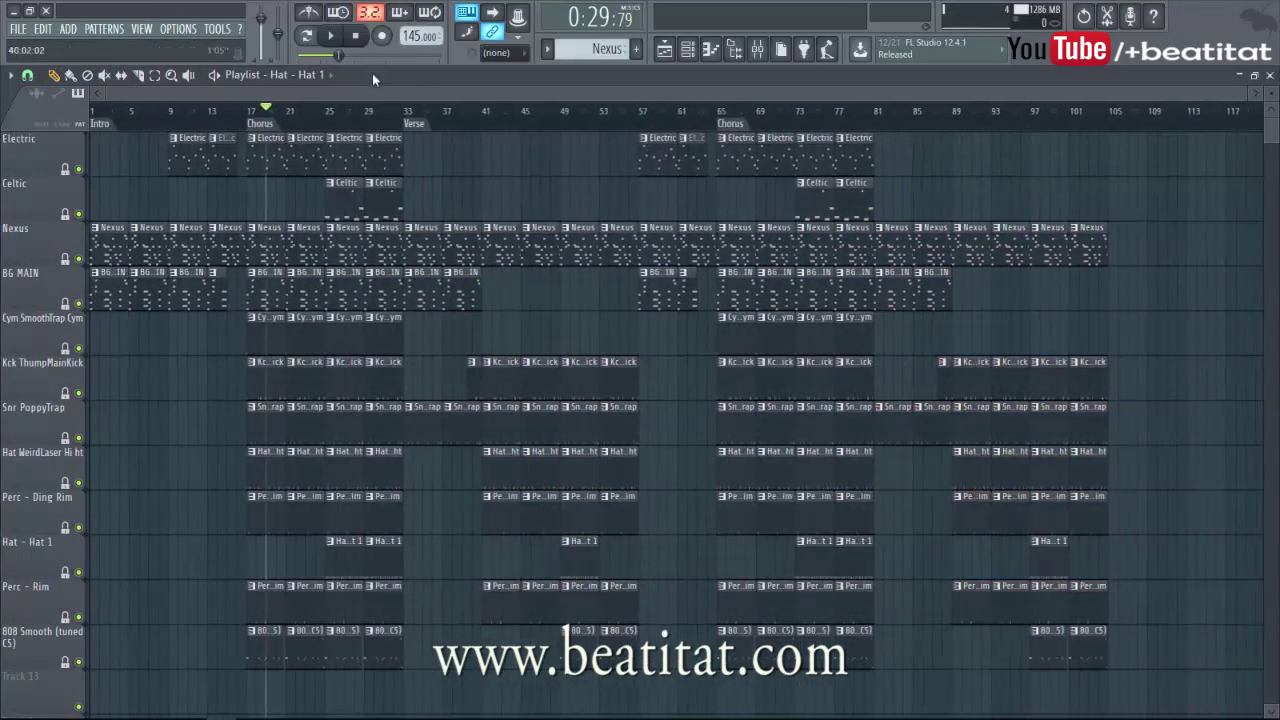
- Repeat the clips of bars 97 to 104 at bars 105 to 112 and add a two-bar Hat - Hat 1 clip at bar 101
scroll(1080, 571, "down", 3)
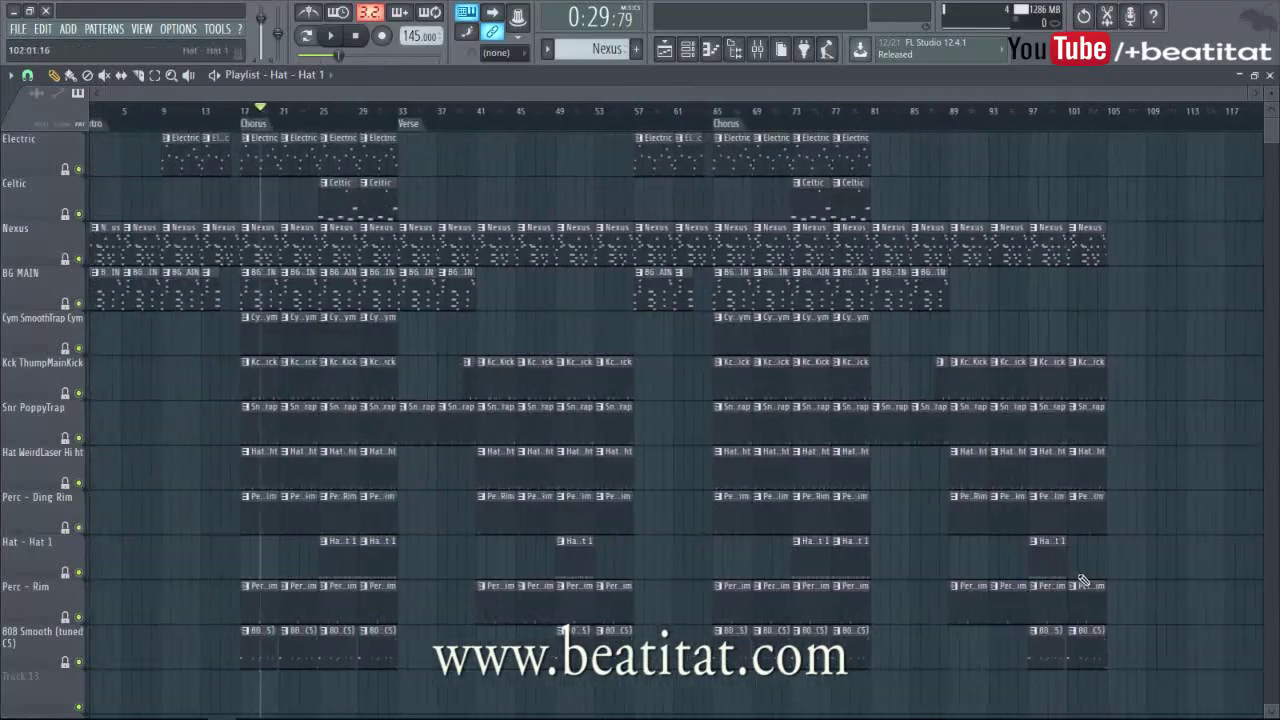
left_click_drag(1032, 224, 1103, 653)
left_click_drag(1051, 614, 1129, 614)
left_click(1062, 570)
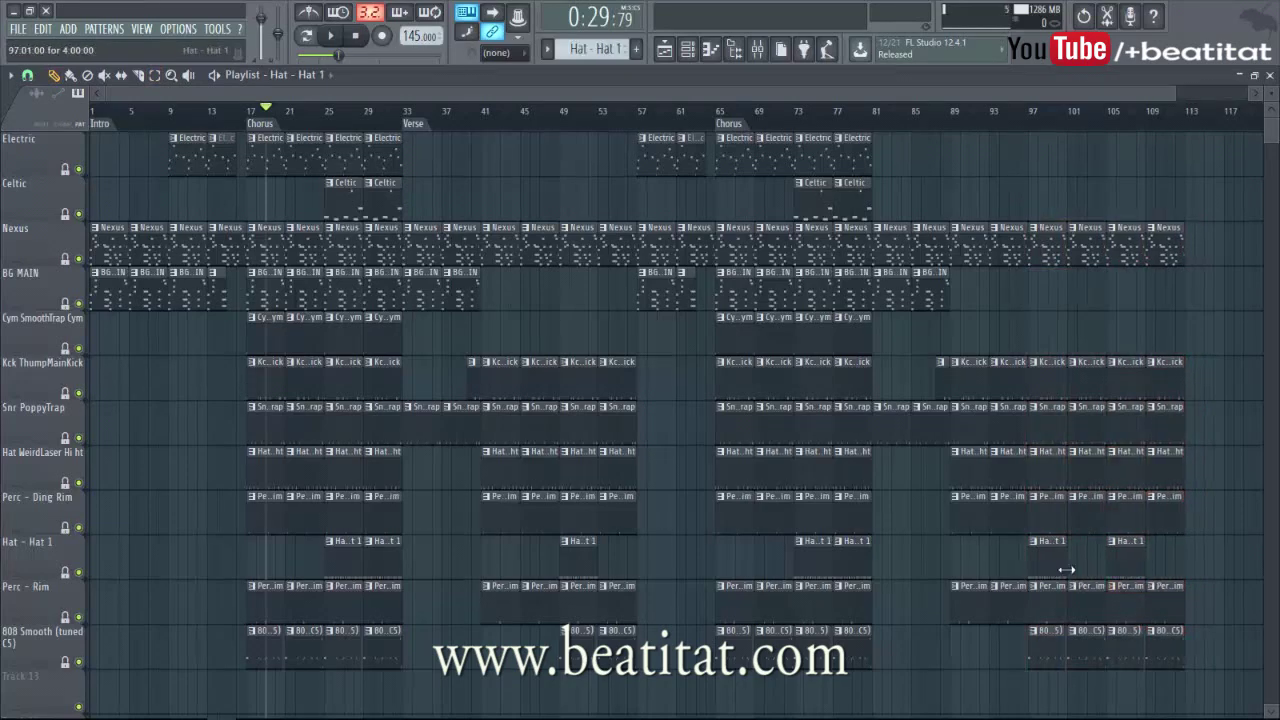
scroll(1090, 565, "up", 3)
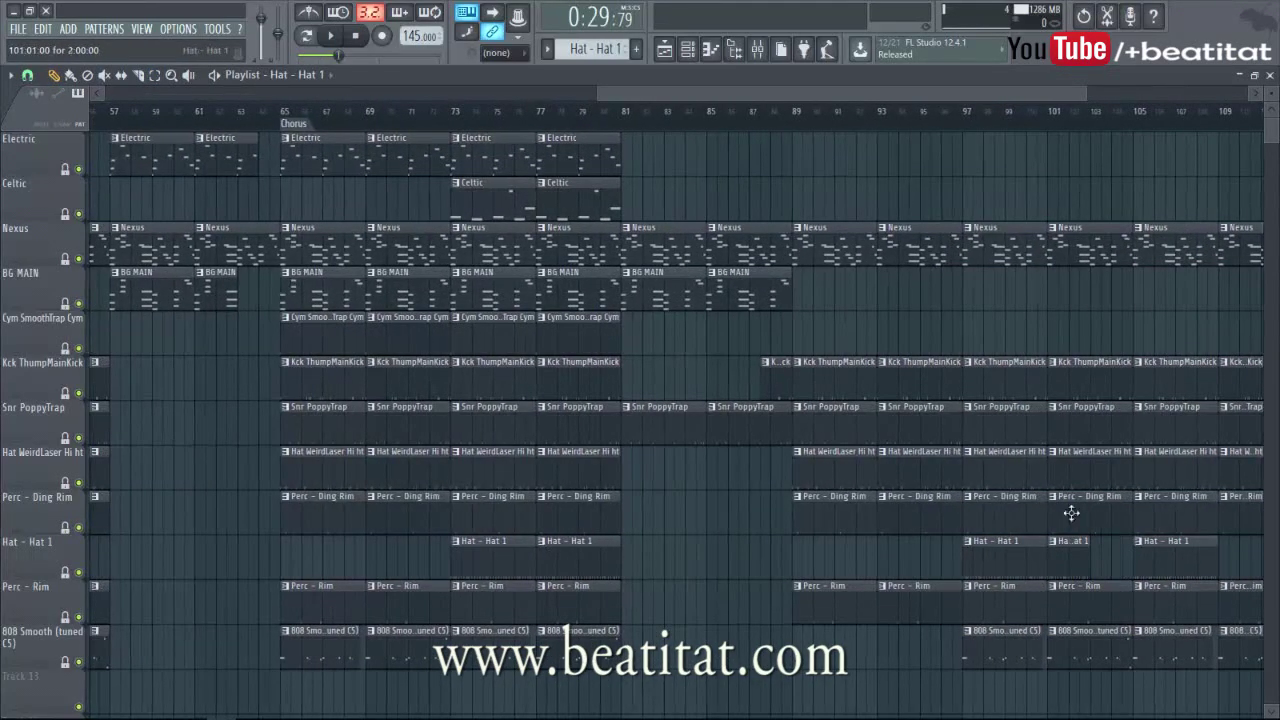
- Add Cym SmoothTrap Cym clips at bars 97 and 105 of the second Verse and at bars 41 and 49 of the first
left_click(1131, 340)
left_click(979, 347)
scroll(740, 371, "down", 3)
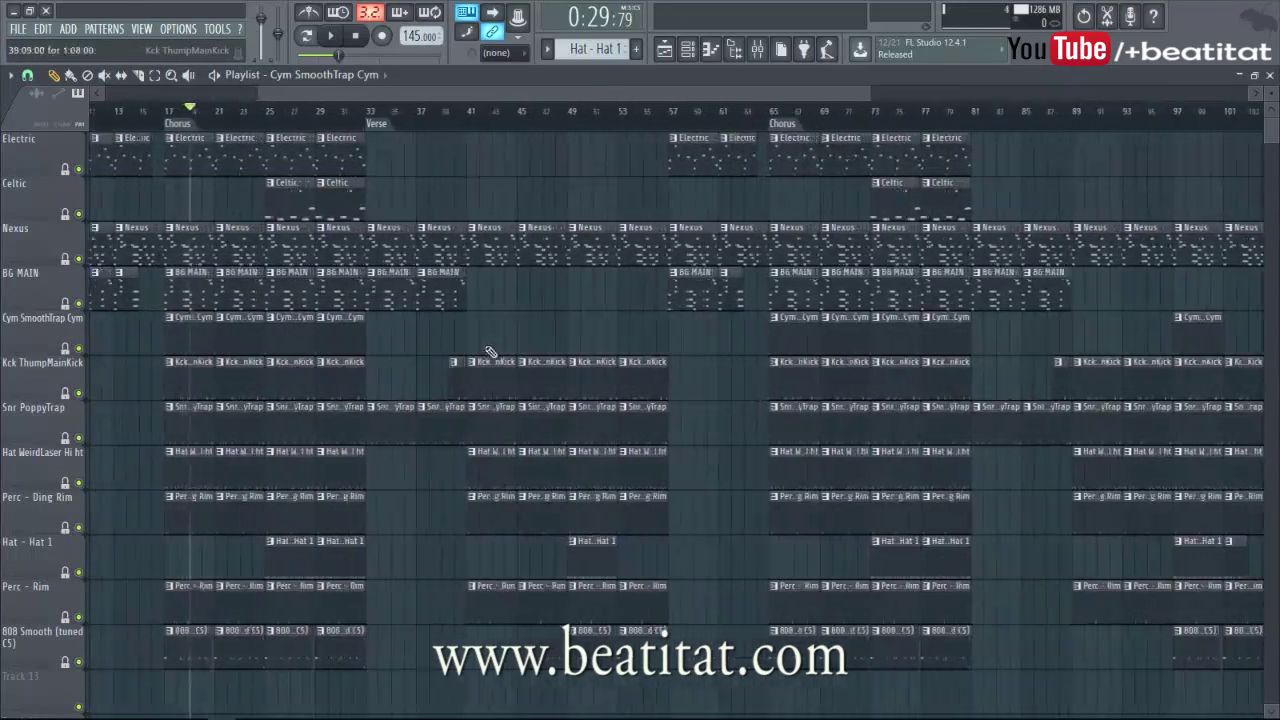
scroll(474, 357, "up", 2)
left_click(480, 345)
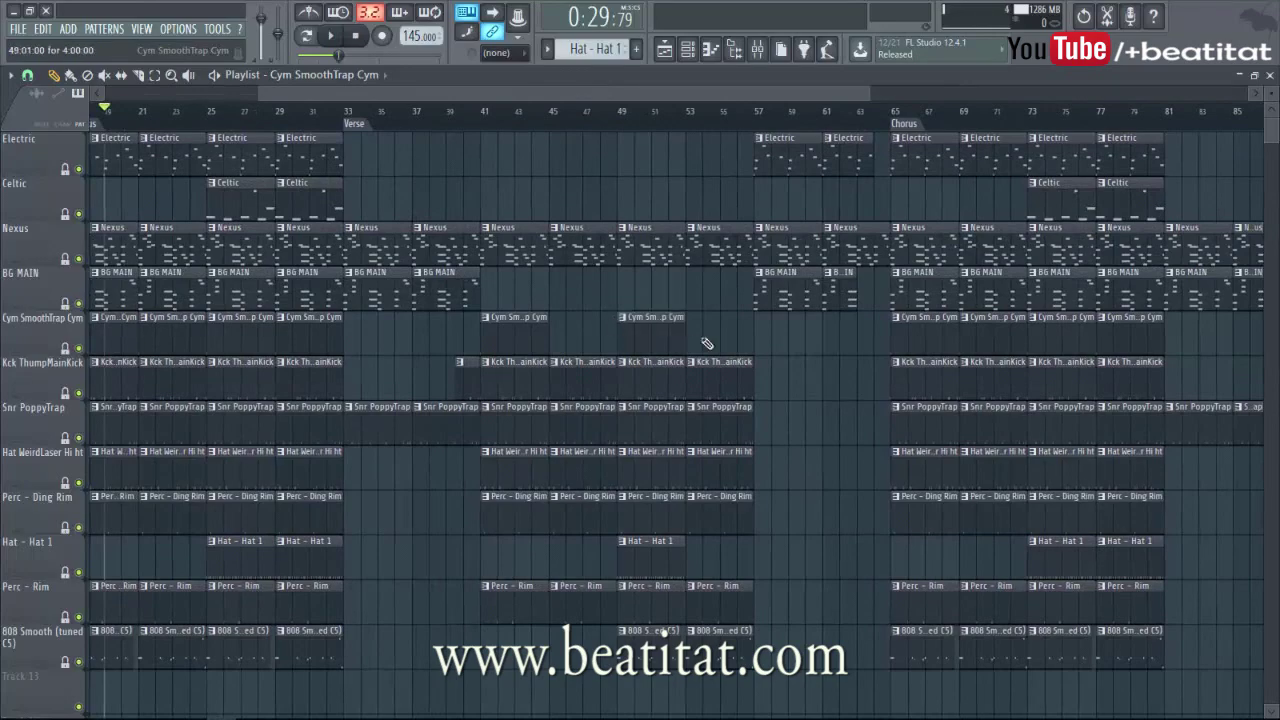
- Add a marker named Verse 2 at bar 81
scroll(686, 343, "right", 6)
scroll(814, 350, "down", 4)
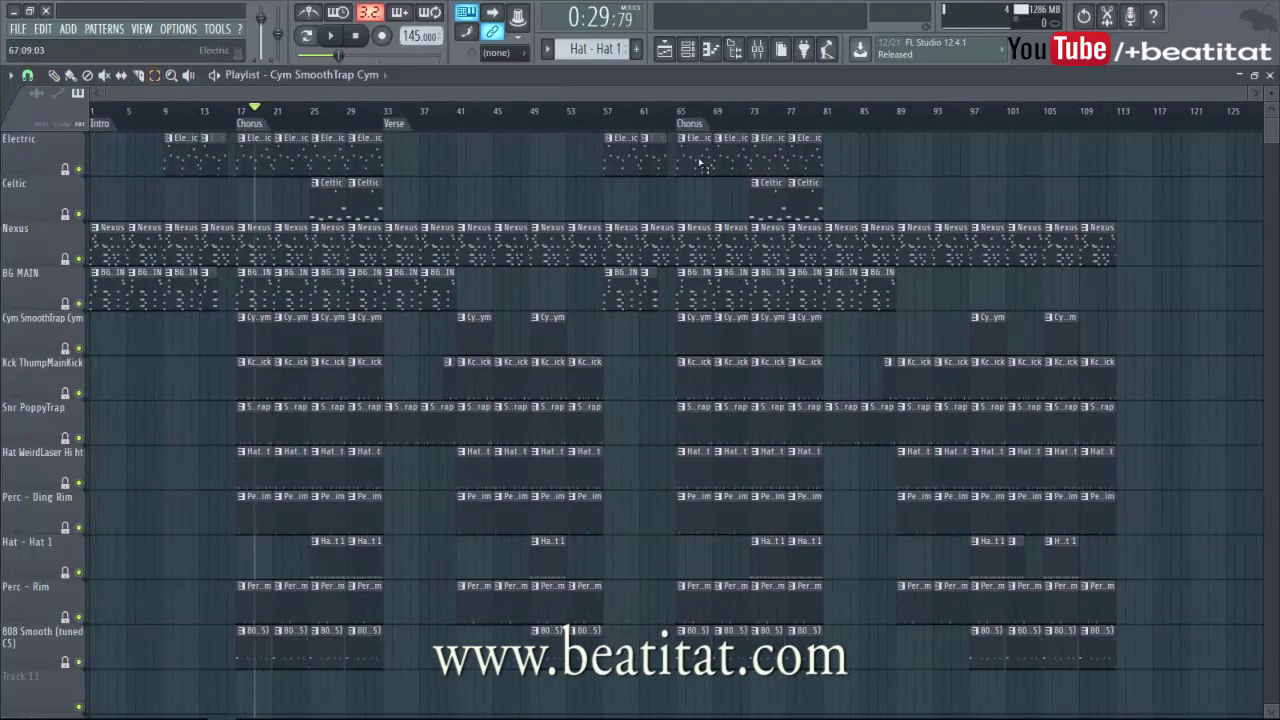
key("alt+t")
type("Verse ")
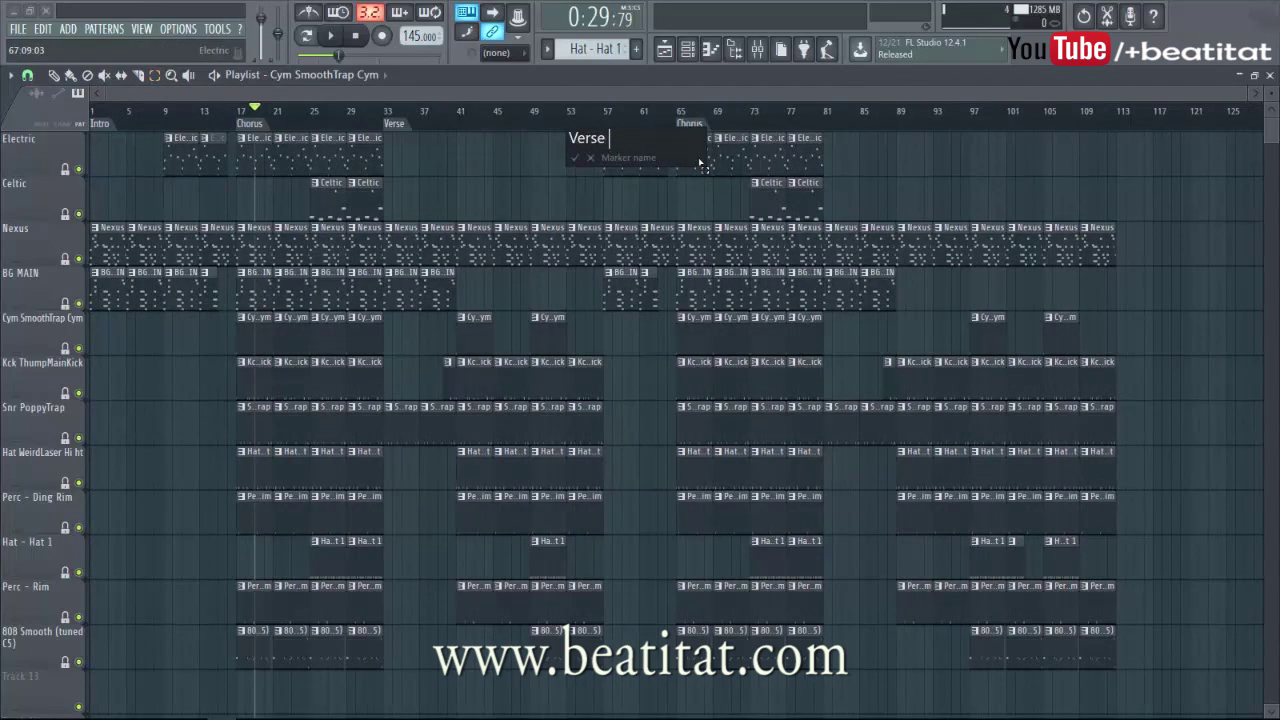
type("2")
key("Return")
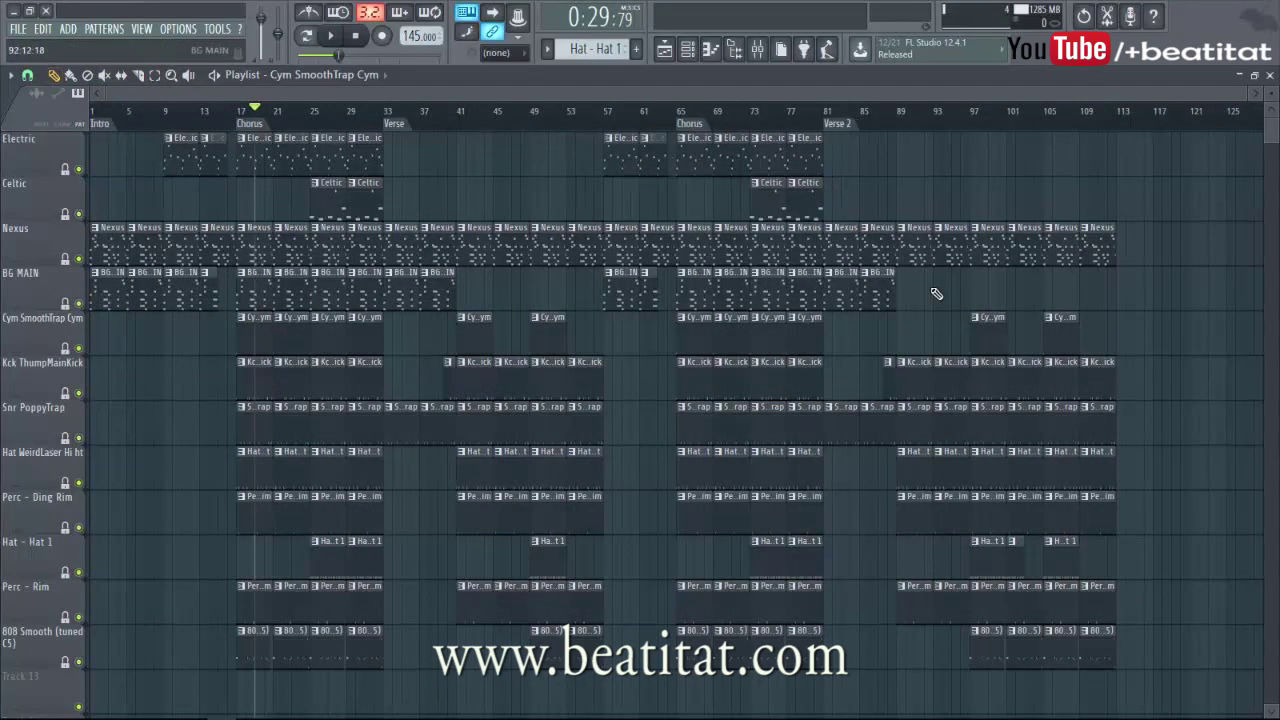
- Copy all clips of the second Chorus, bars 65 to 80, to bar 113 after Verse 2
left_click_drag(697, 160, 800, 645)
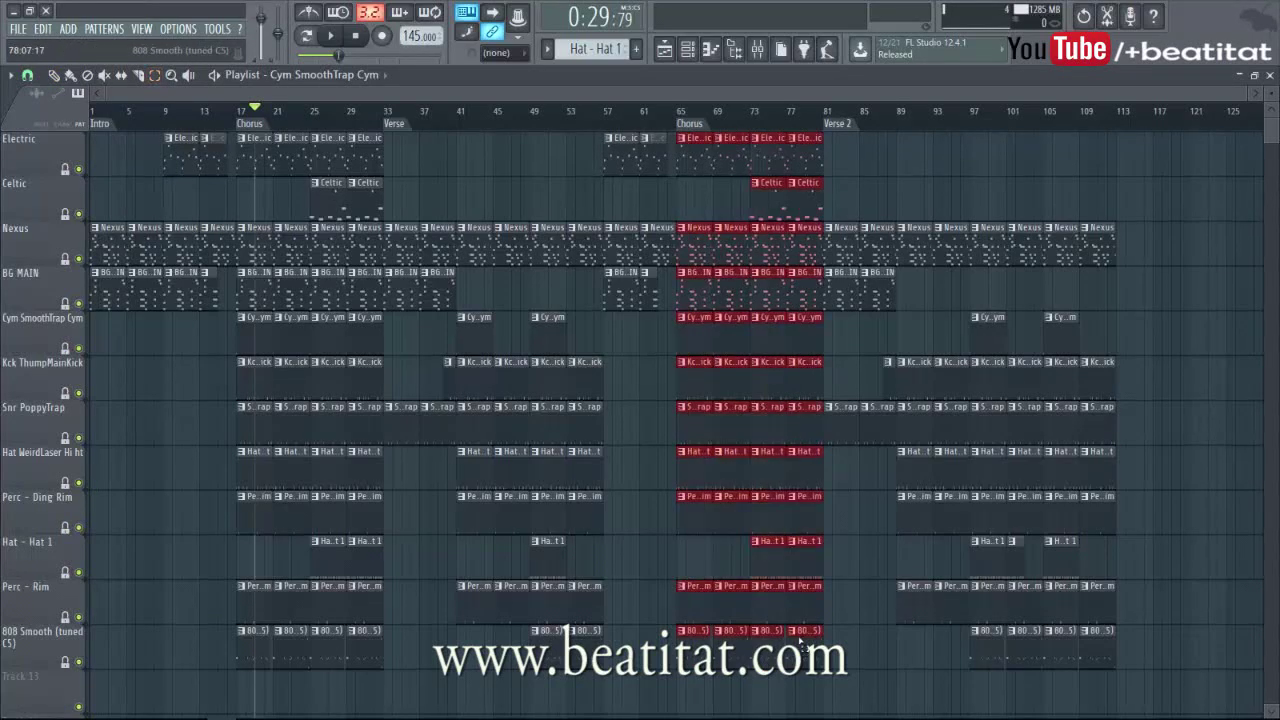
left_click_drag(700, 346, 1128, 304)
left_click(1064, 200)
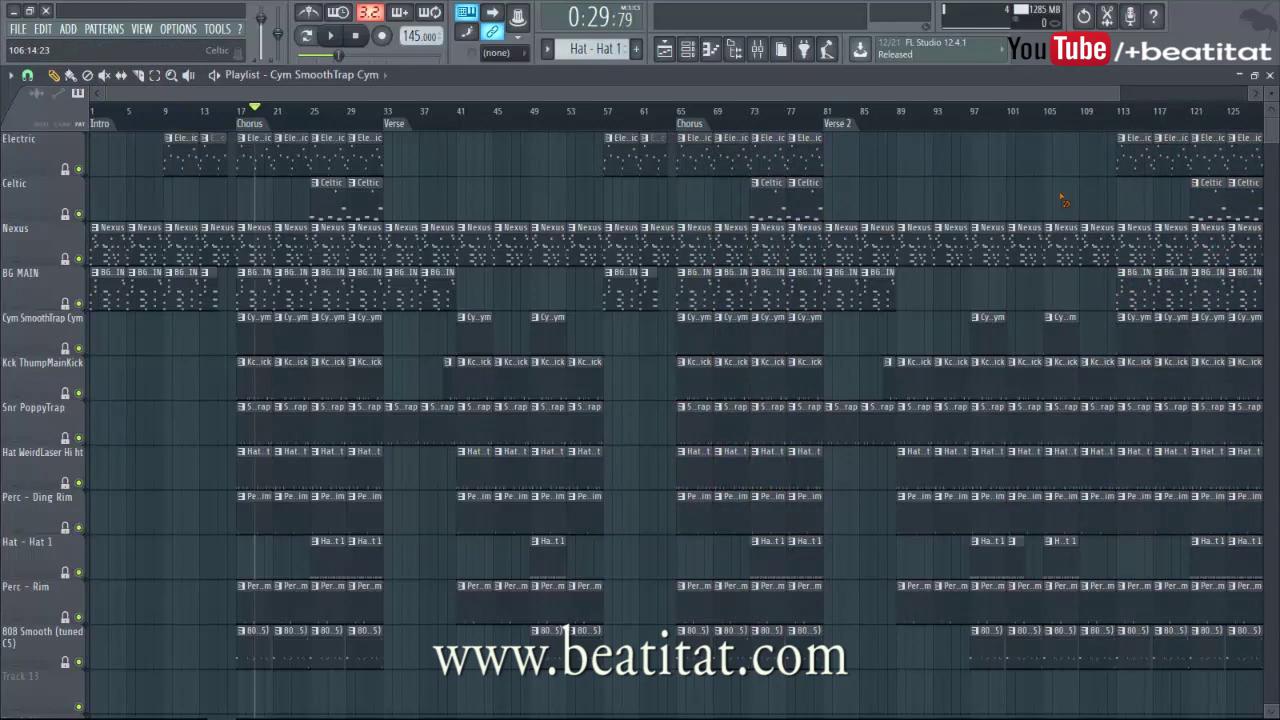
- Add playlist markers named Chorus at bar 113 and Outro at bar 129
key("alt+t")
key("Return")
scroll(1127, 115, "down", 2)
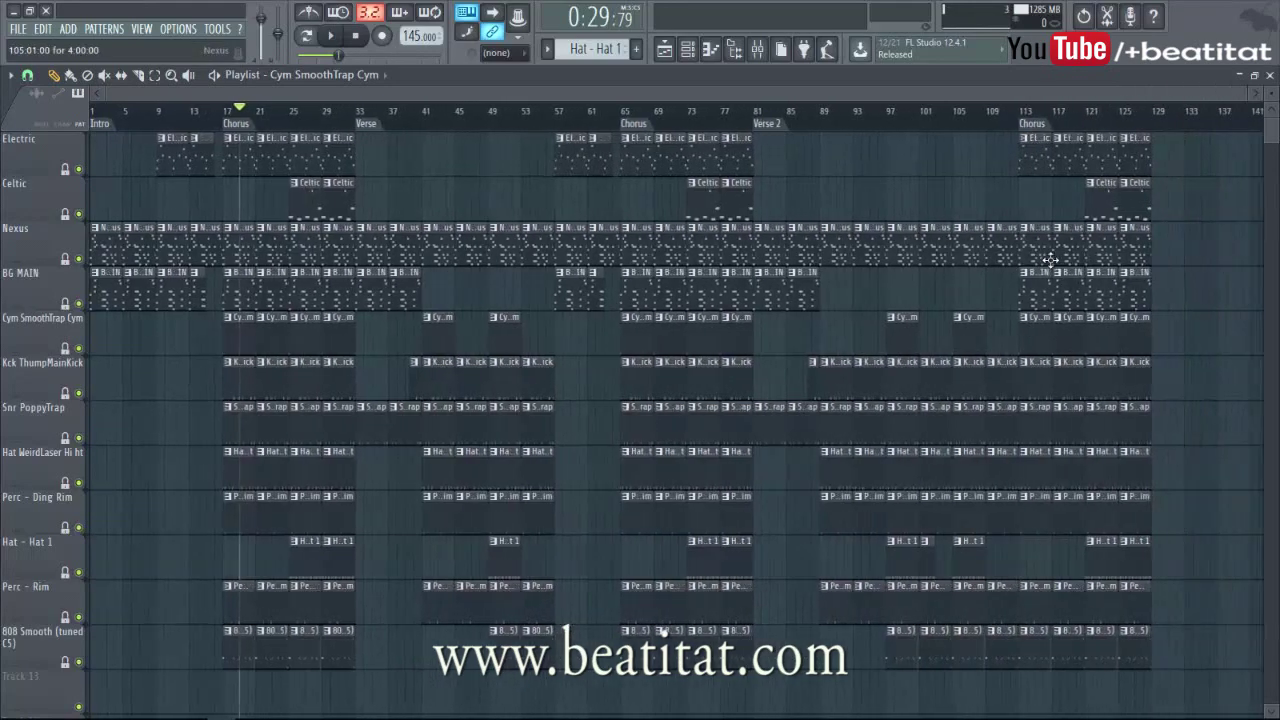
key("alt+t")
type("Outro")
key("Return")
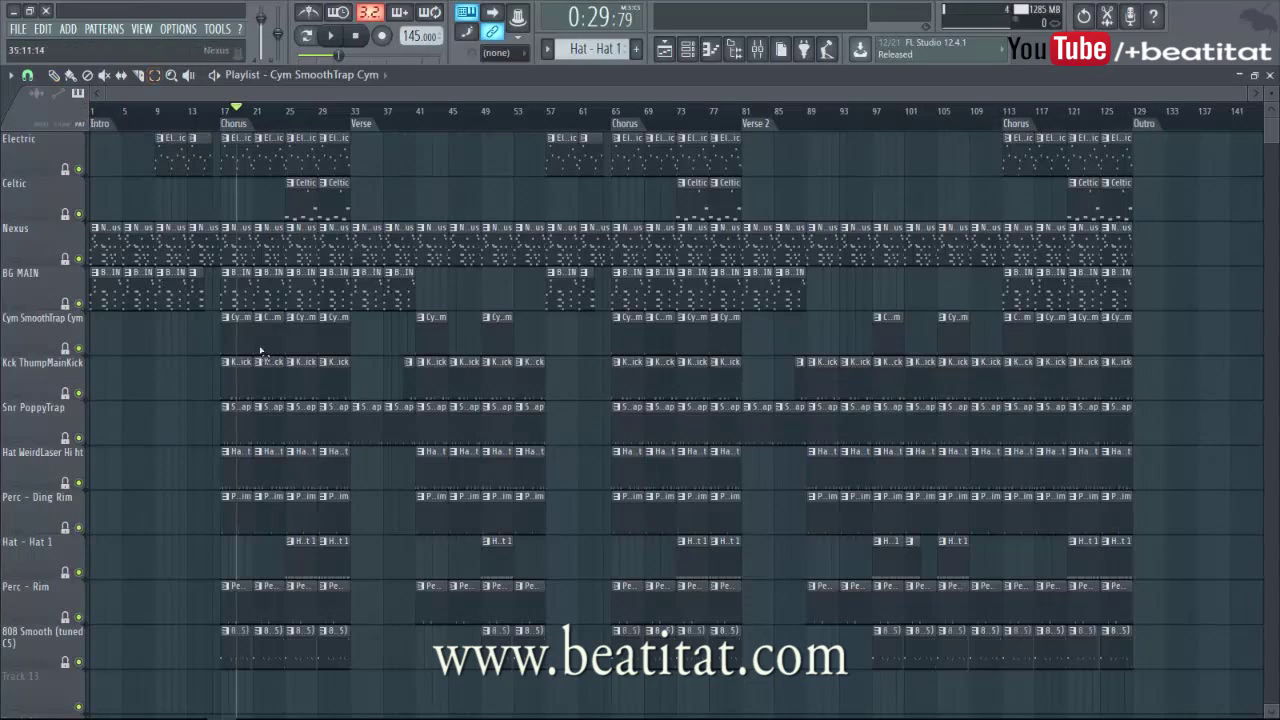
- Copy the Electric, Nexus and BG MAIN clips of bars 9 to 16 to the Outro at bar 129
left_click_drag(158, 166, 200, 300)
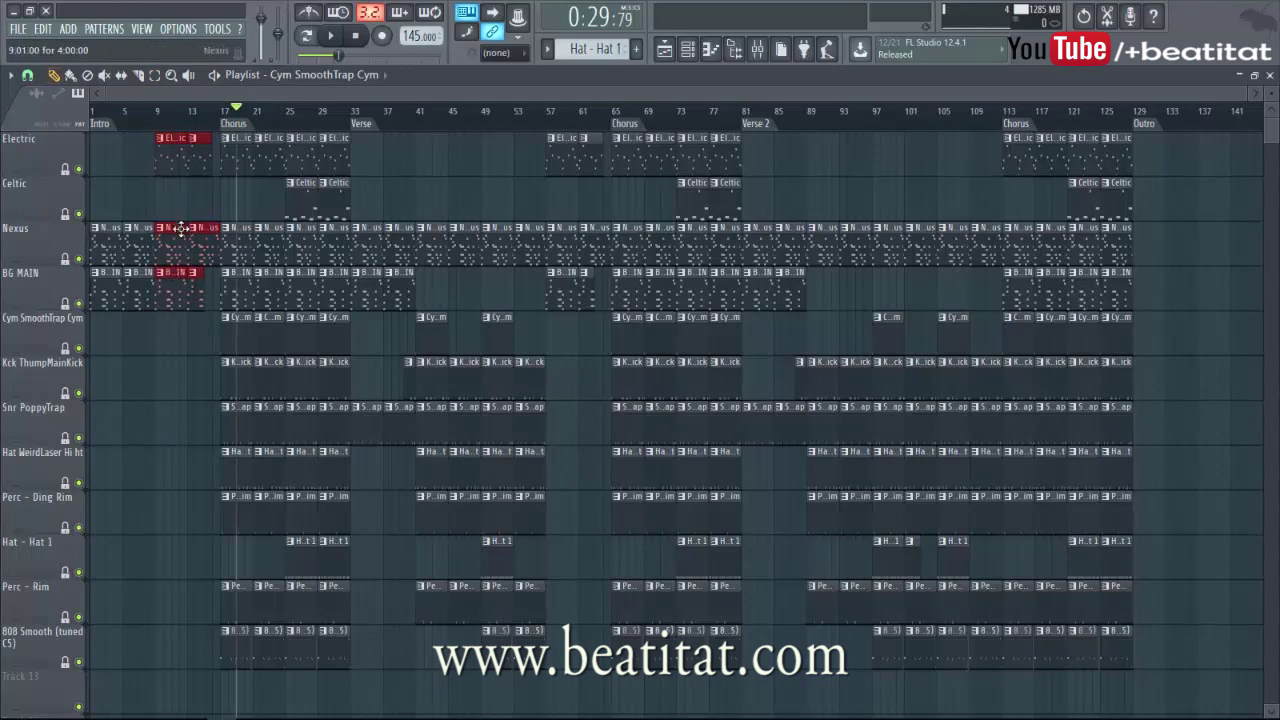
left_click_drag(178, 244, 1156, 250)
left_click_drag(1172, 119, 20, 190)
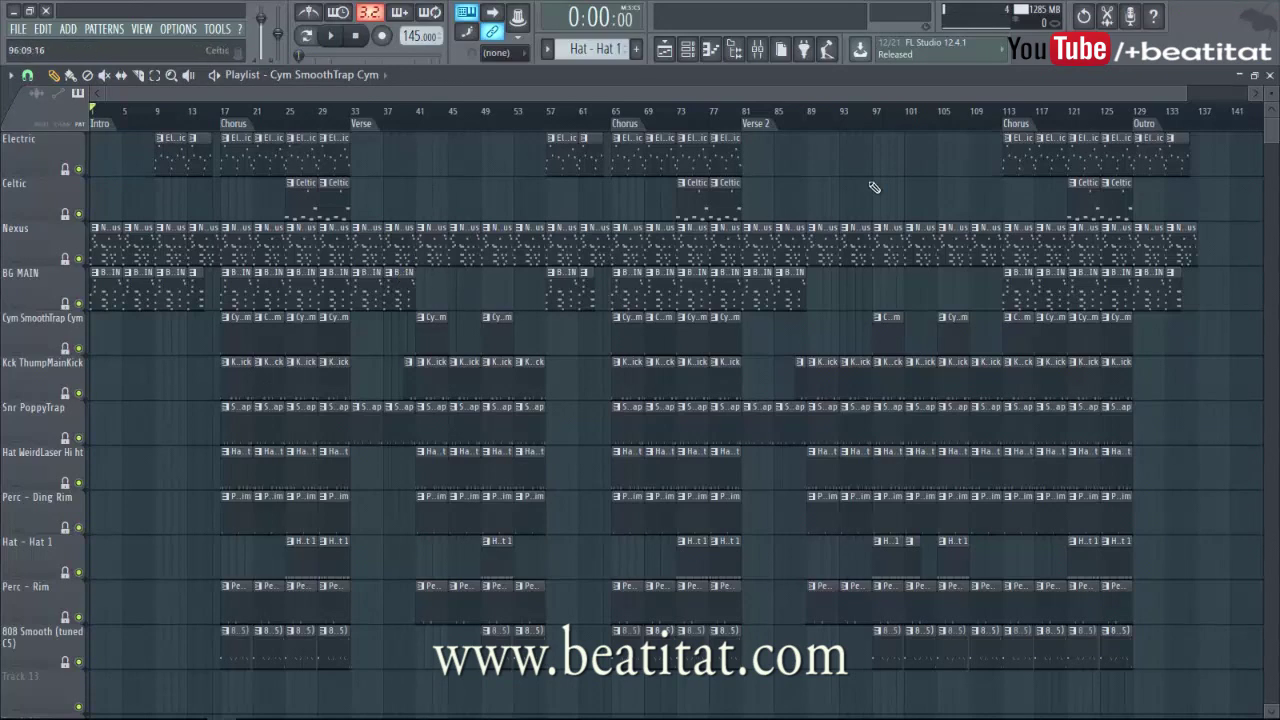
- Check the mixer channels of Cym SmoothTrap Cym and Perc - Ding Rim
scroll(900, 172, "up", 4)
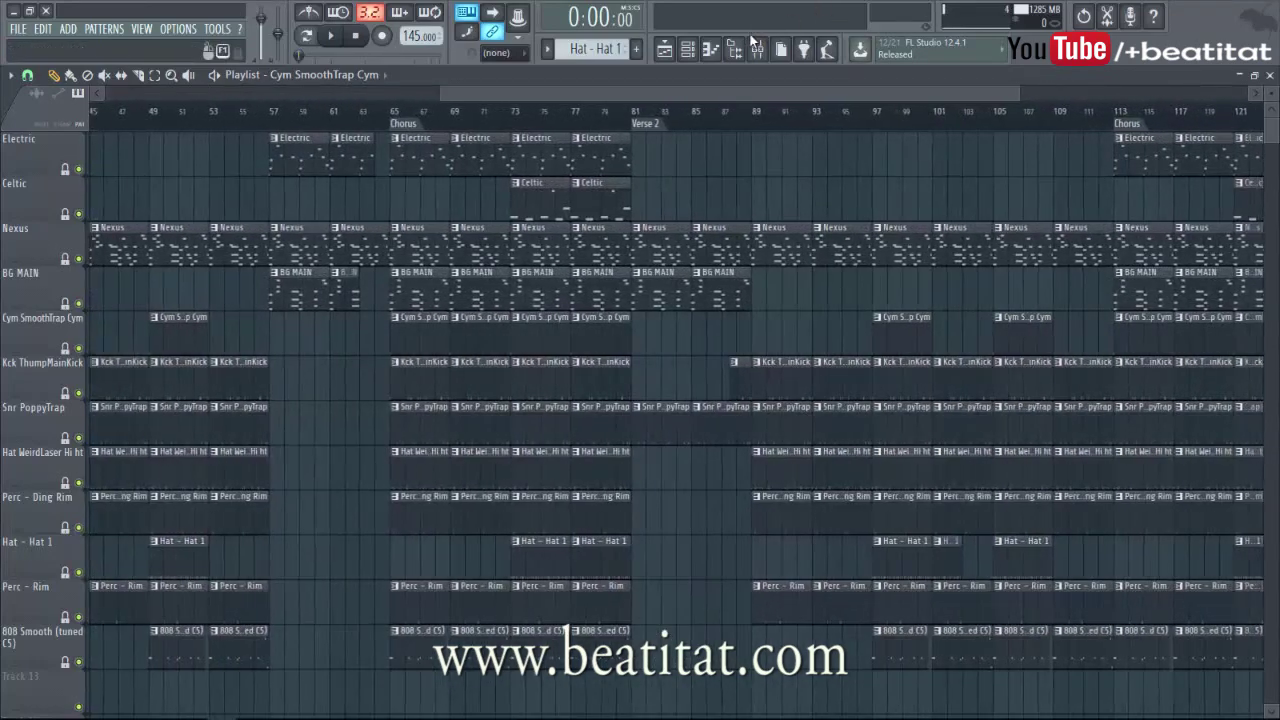
left_click(758, 49)
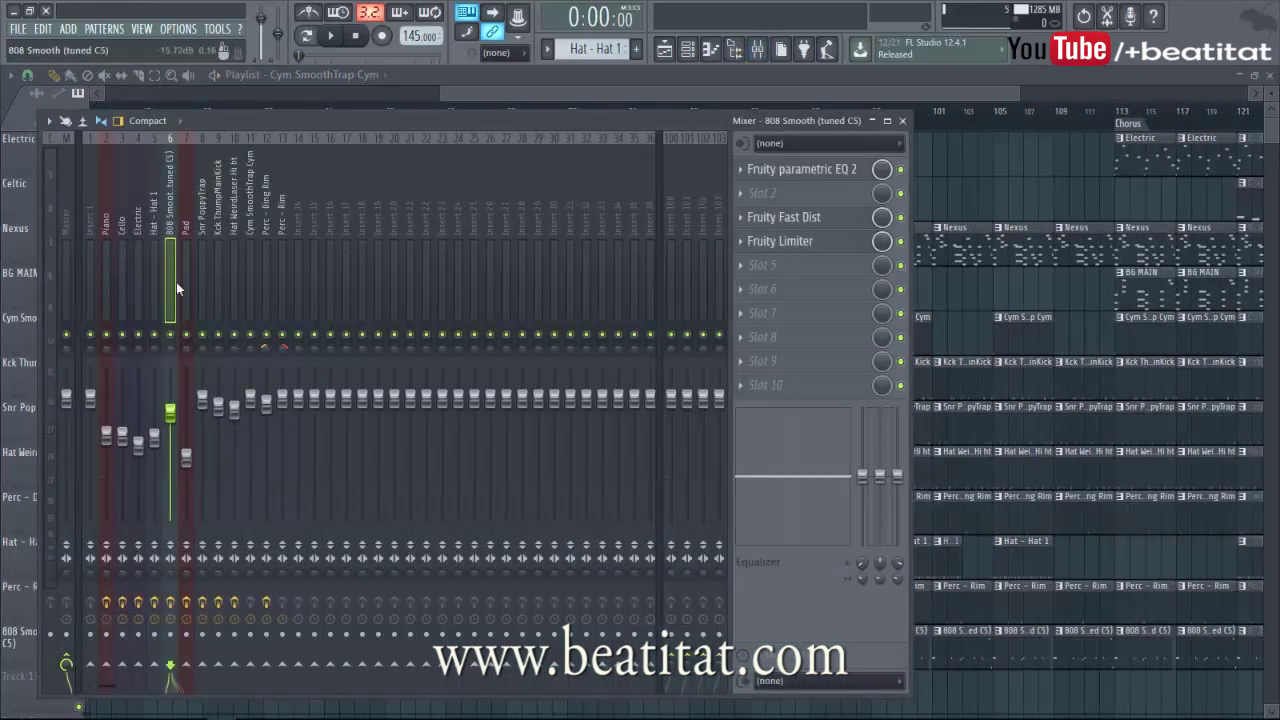
left_click(255, 268)
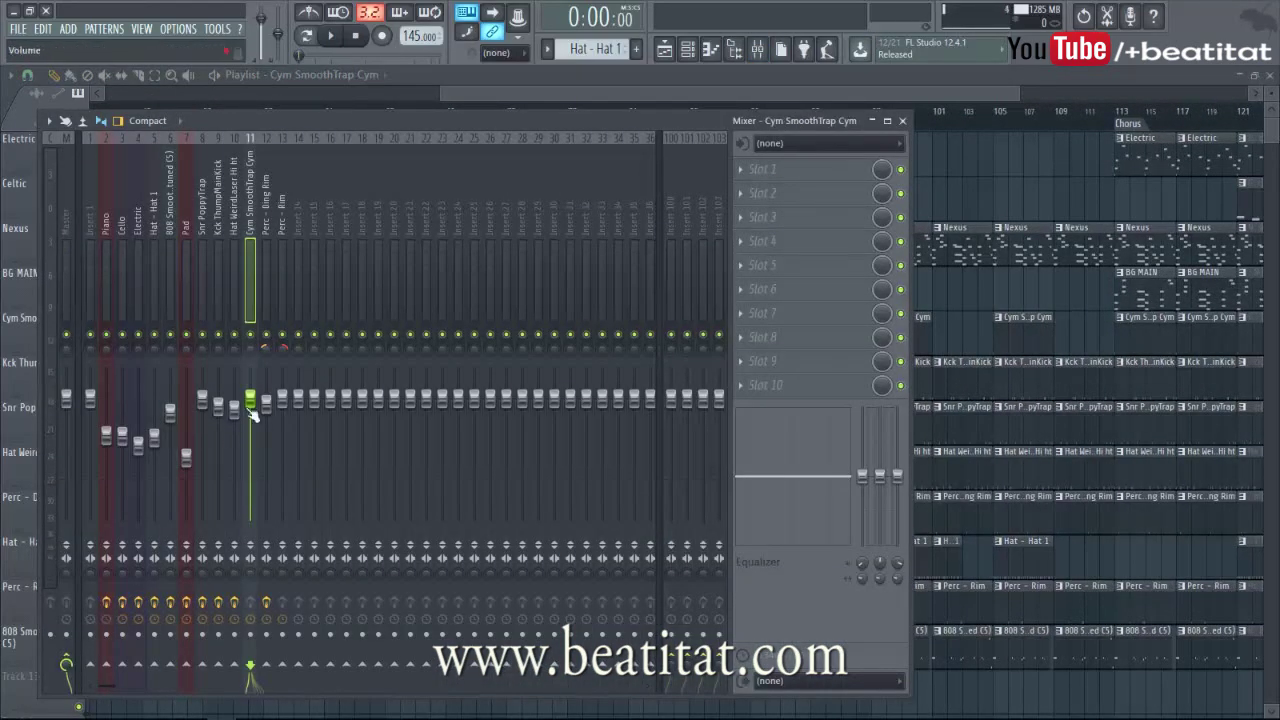
left_click(268, 232)
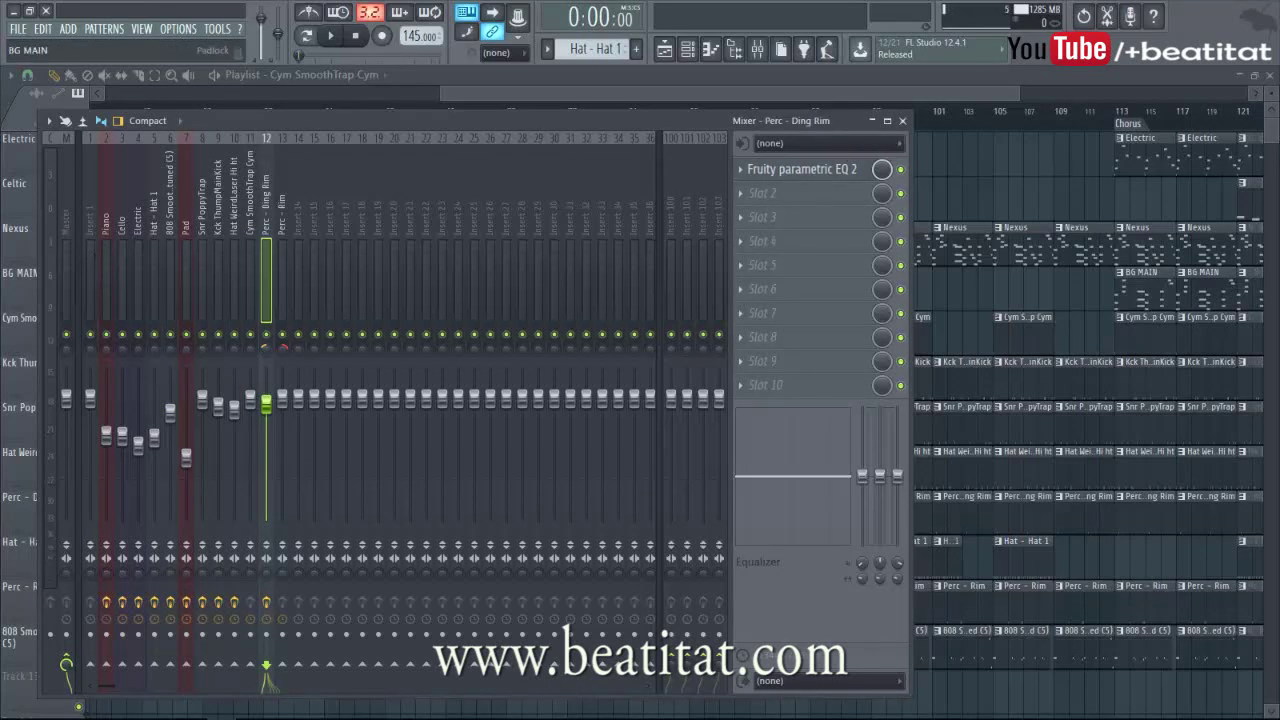
left_click(903, 121)
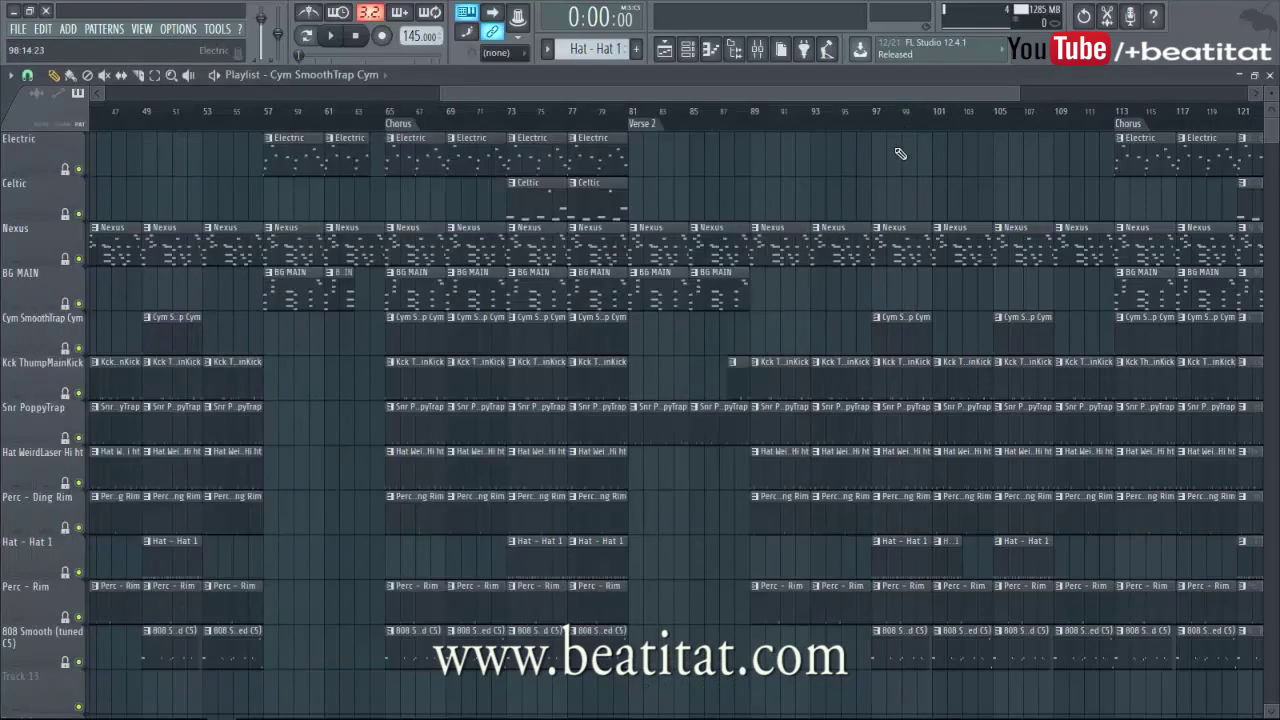
- Delete the Perc - Ding Rim and Hat WeirdLaser Hi ht clips from bars 105 to 112 of Verse 2
scroll(820, 180, "down", 5)
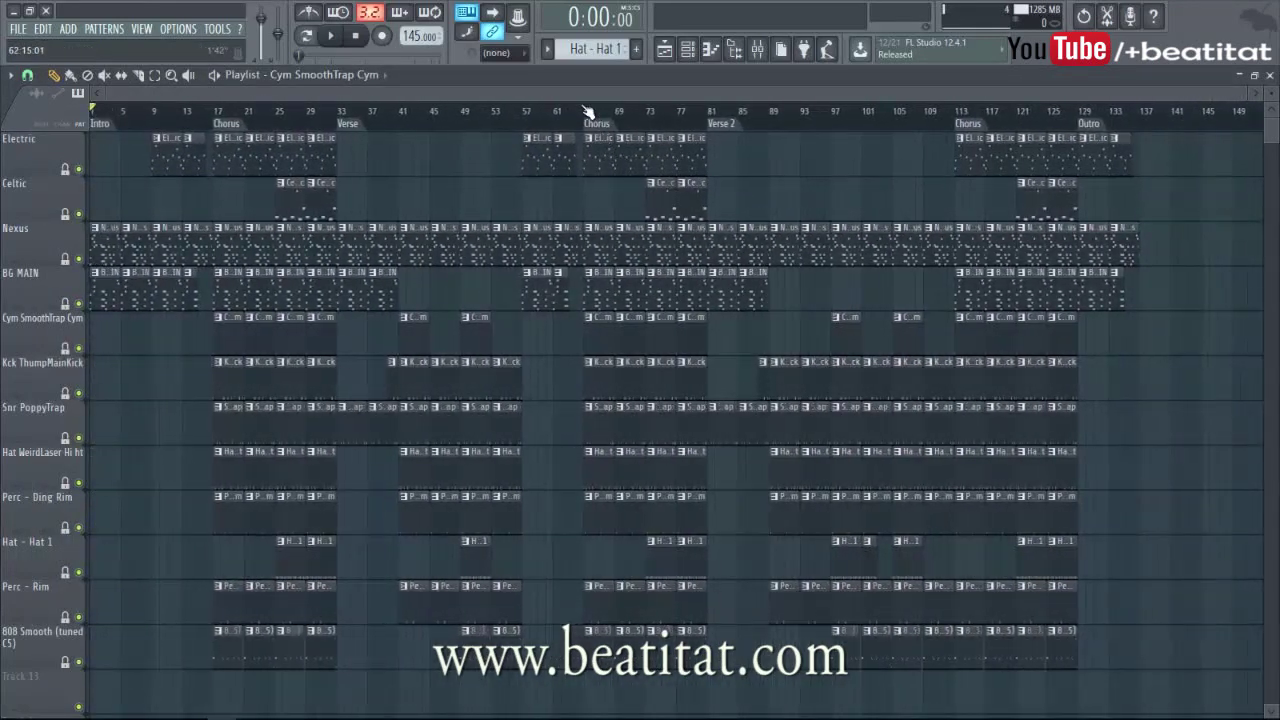
mouse_move(410, 112)
left_mouse_down()
mouse_move(857, 106)
mouse_move(1080, 120)
mouse_move(1070, 135)
mouse_move(920, 150)
mouse_move(76, 197)
mouse_move(534, 286)
mouse_move(597, 277)
left_mouse_up()
left_click_drag(757, 121, 915, 125)
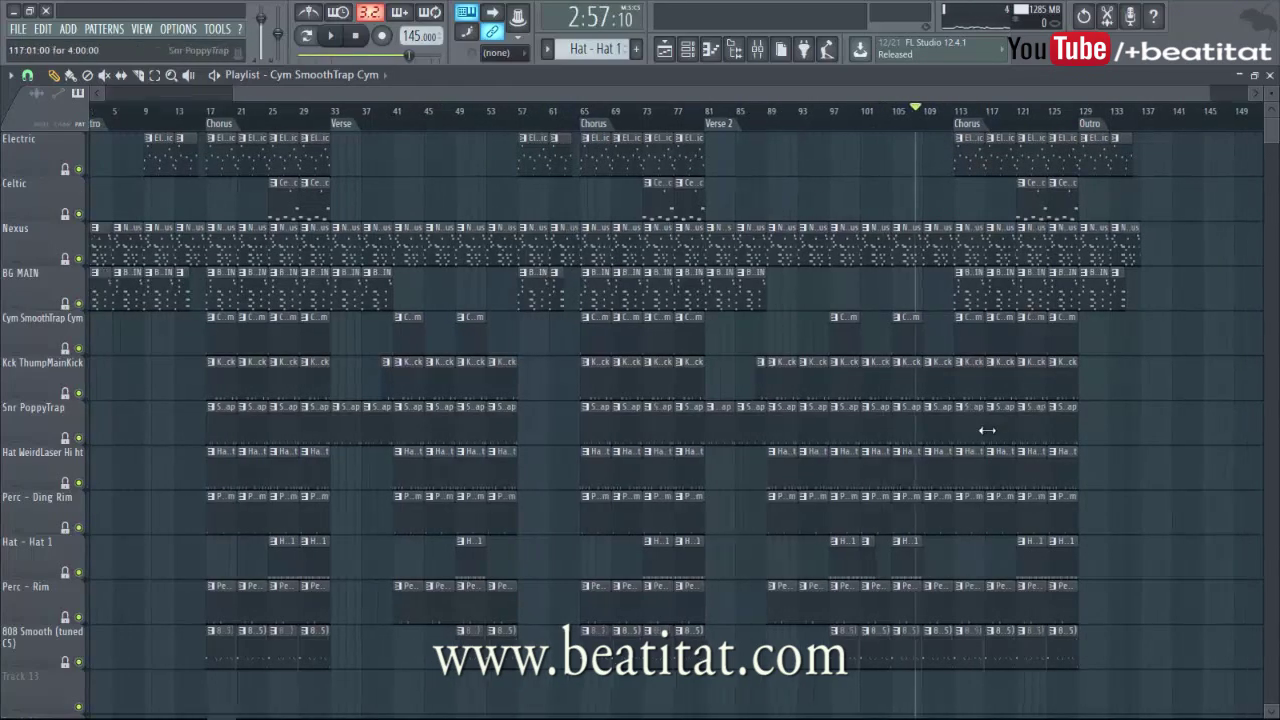
scroll(987, 430, "up", 5)
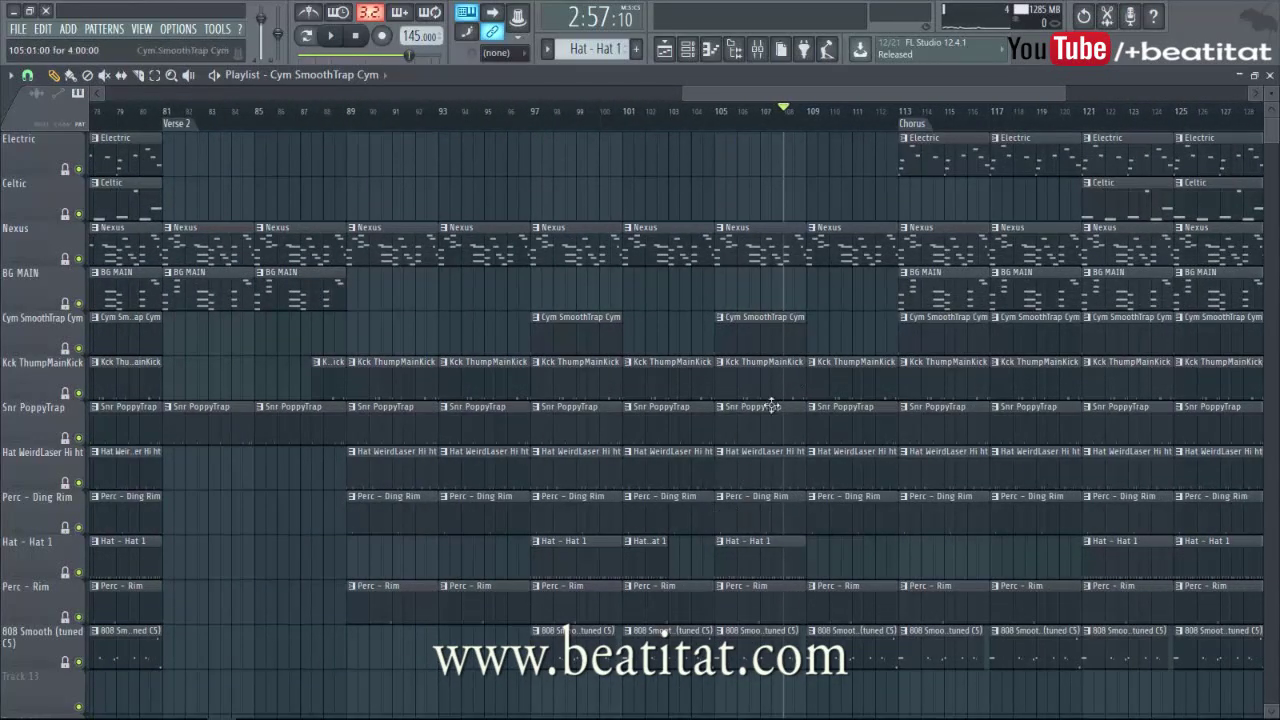
scroll(853, 378, "down", 3)
scroll(957, 414, "up", 4)
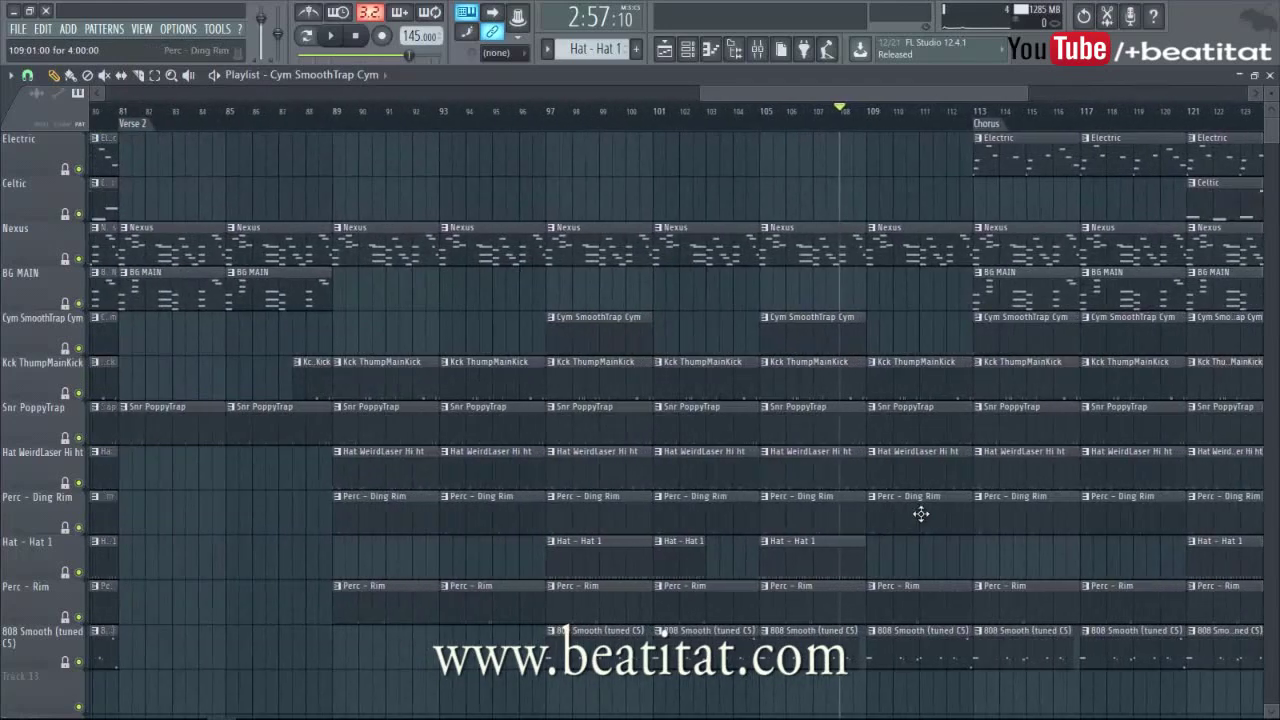
right_click(905, 510)
right_click(810, 510)
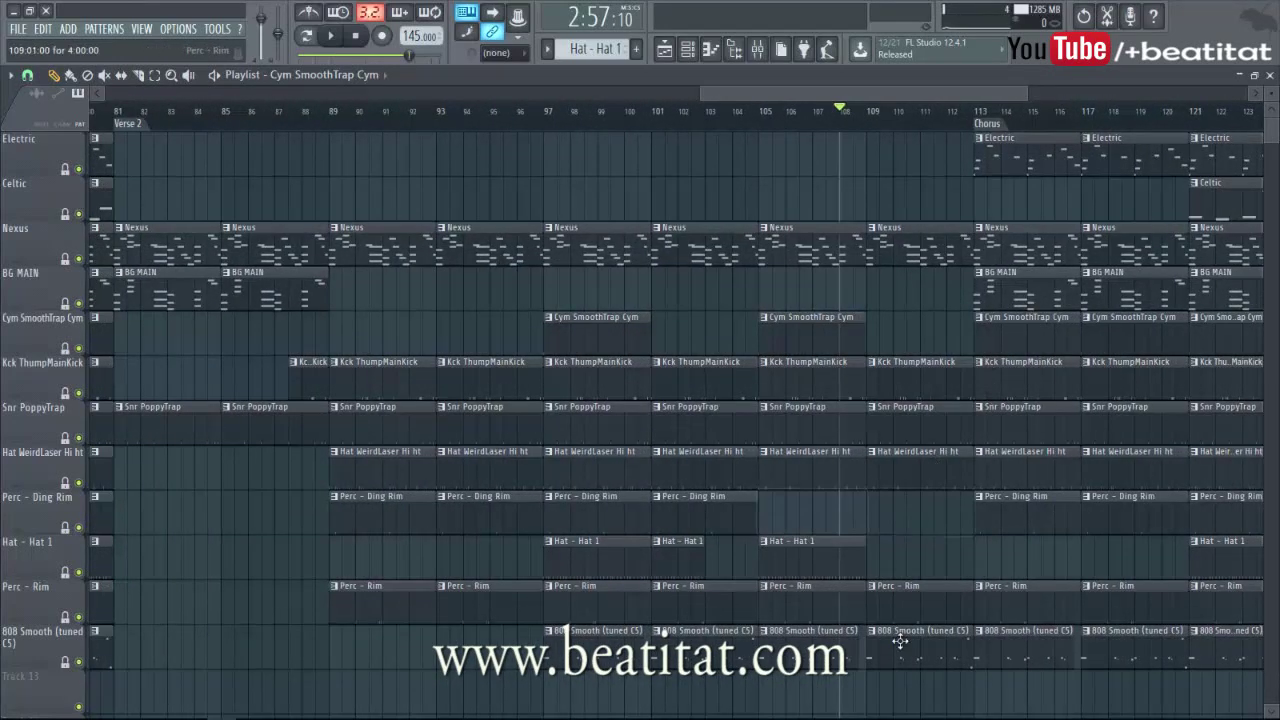
right_click(859, 477)
right_click(886, 480)
scroll(928, 500, "down", 5)
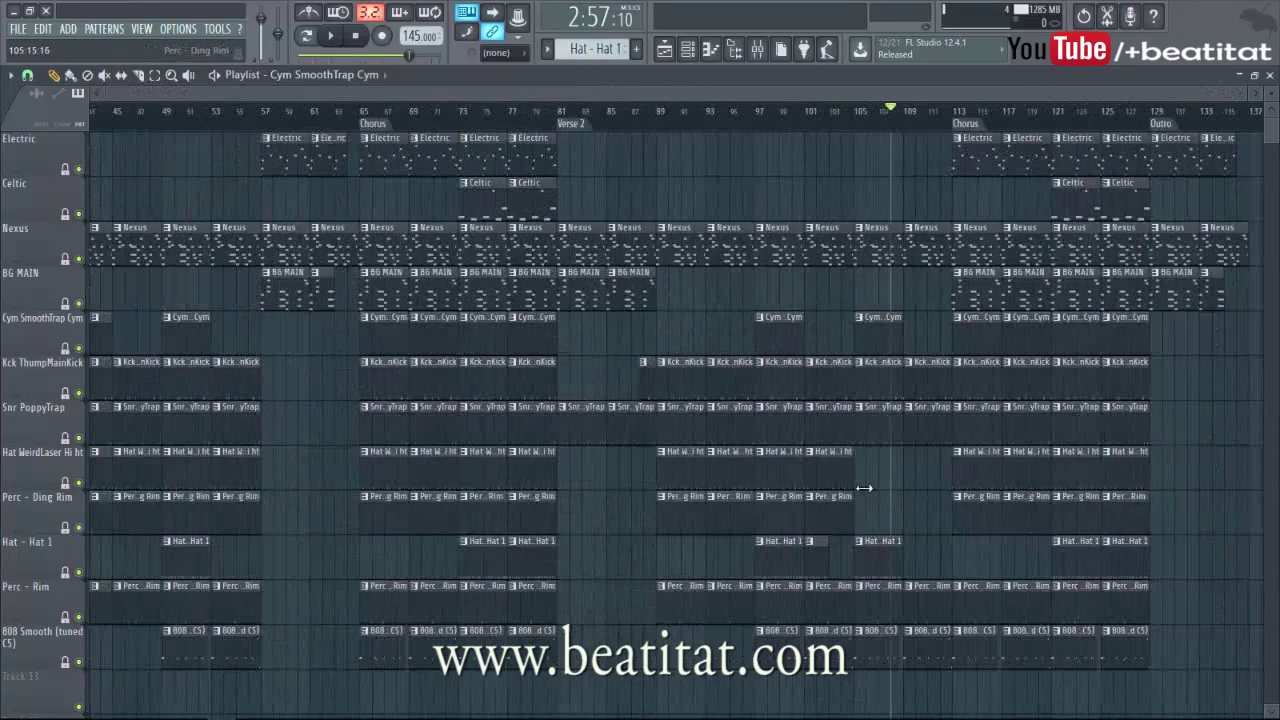
- Play the whole arrangement from the start of the Intro to review it
left_click(777, 111)
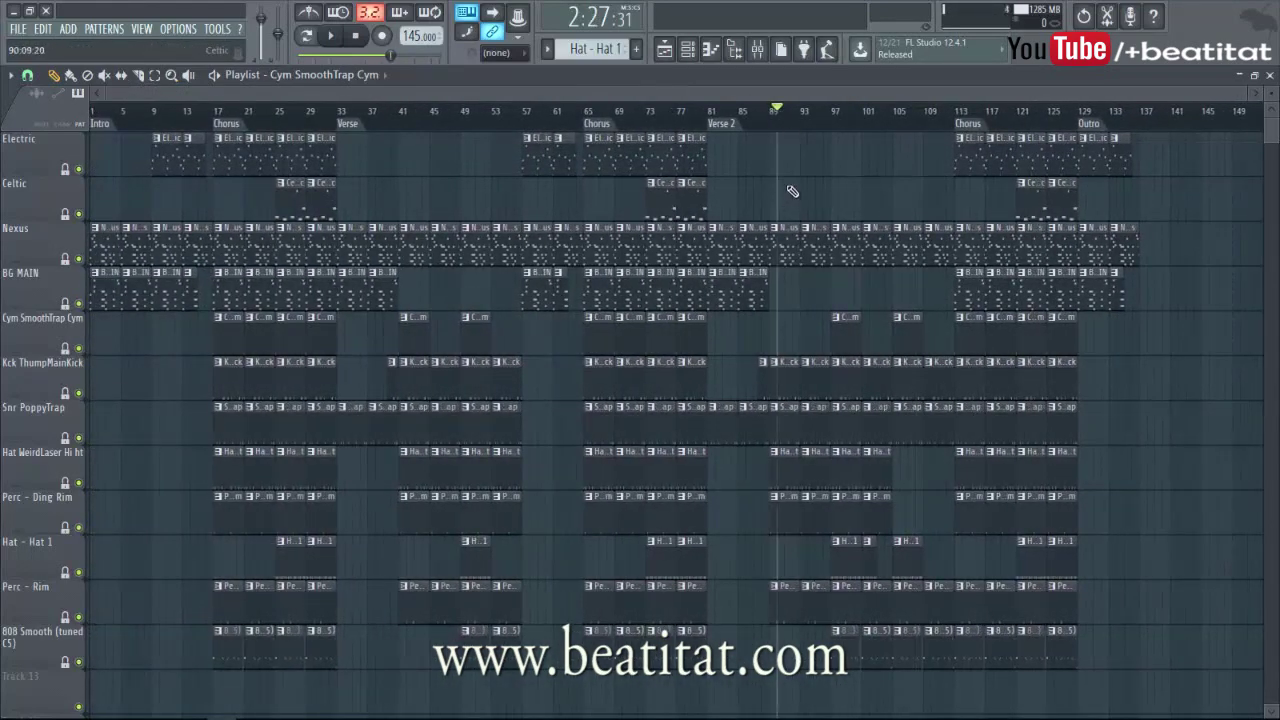
key("space")
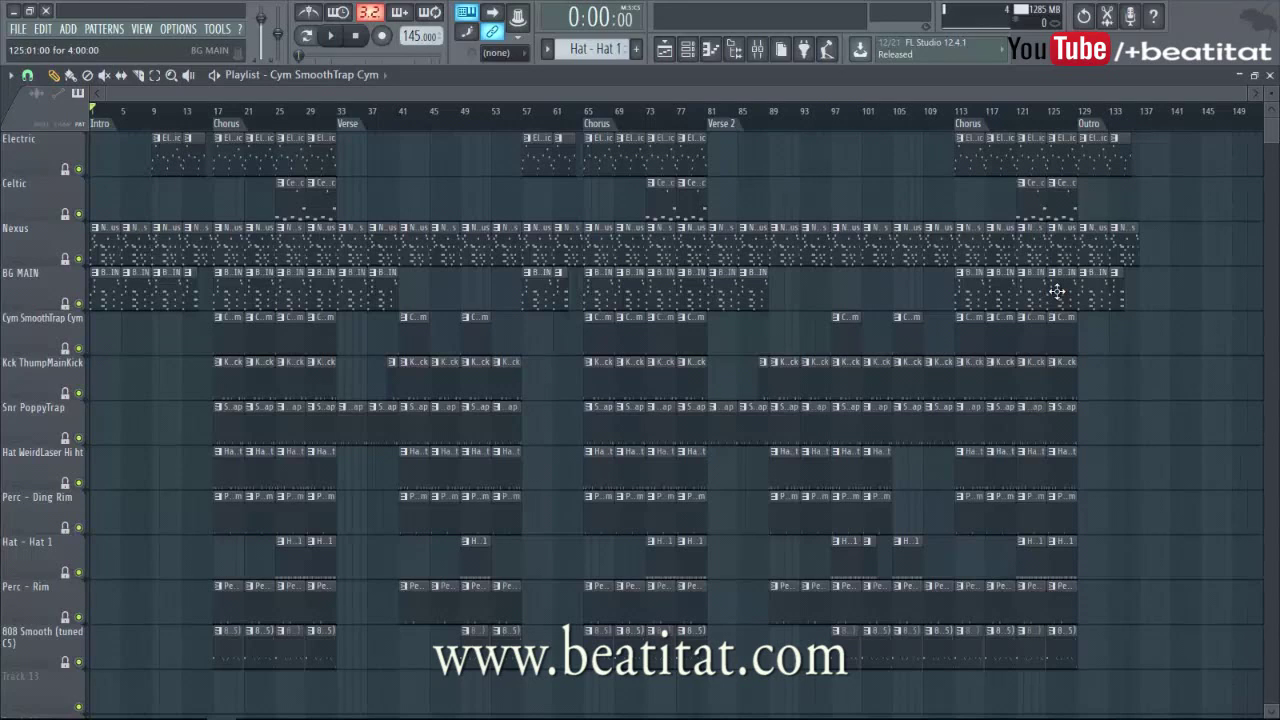
key("space")
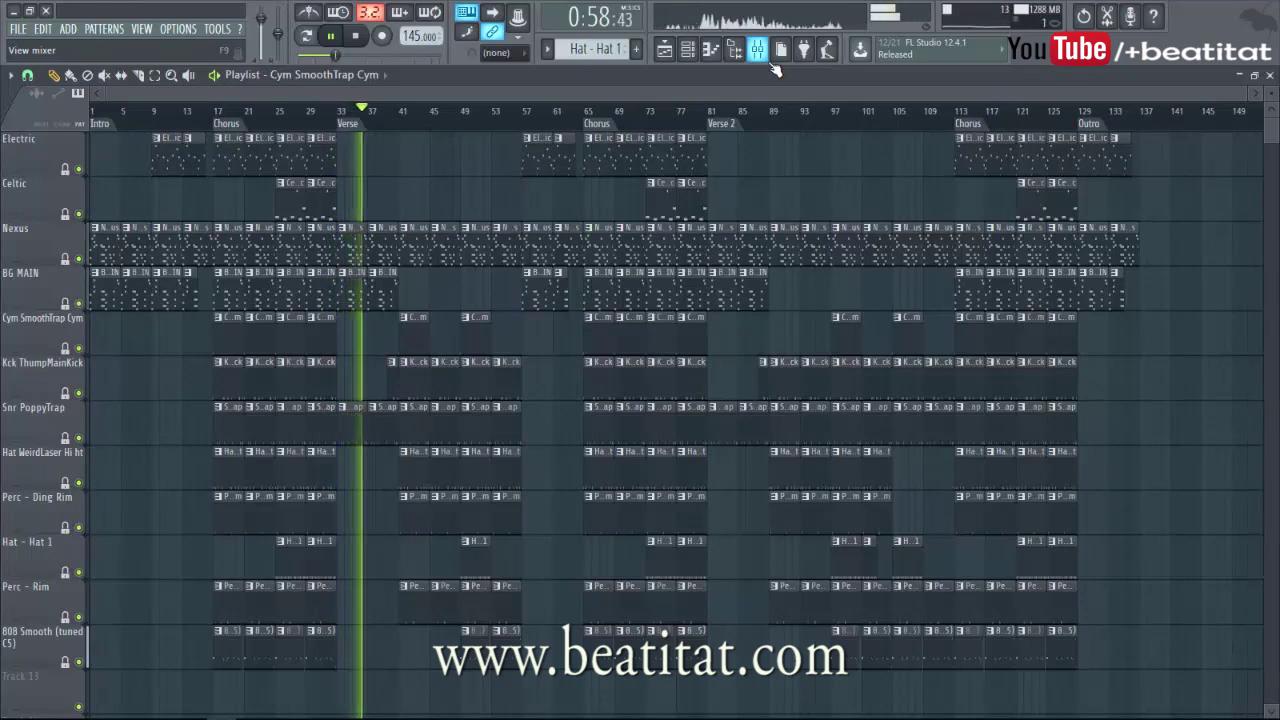
- Lower the Pad channel's volume slightly in the mixer during playback
left_click(757, 49)
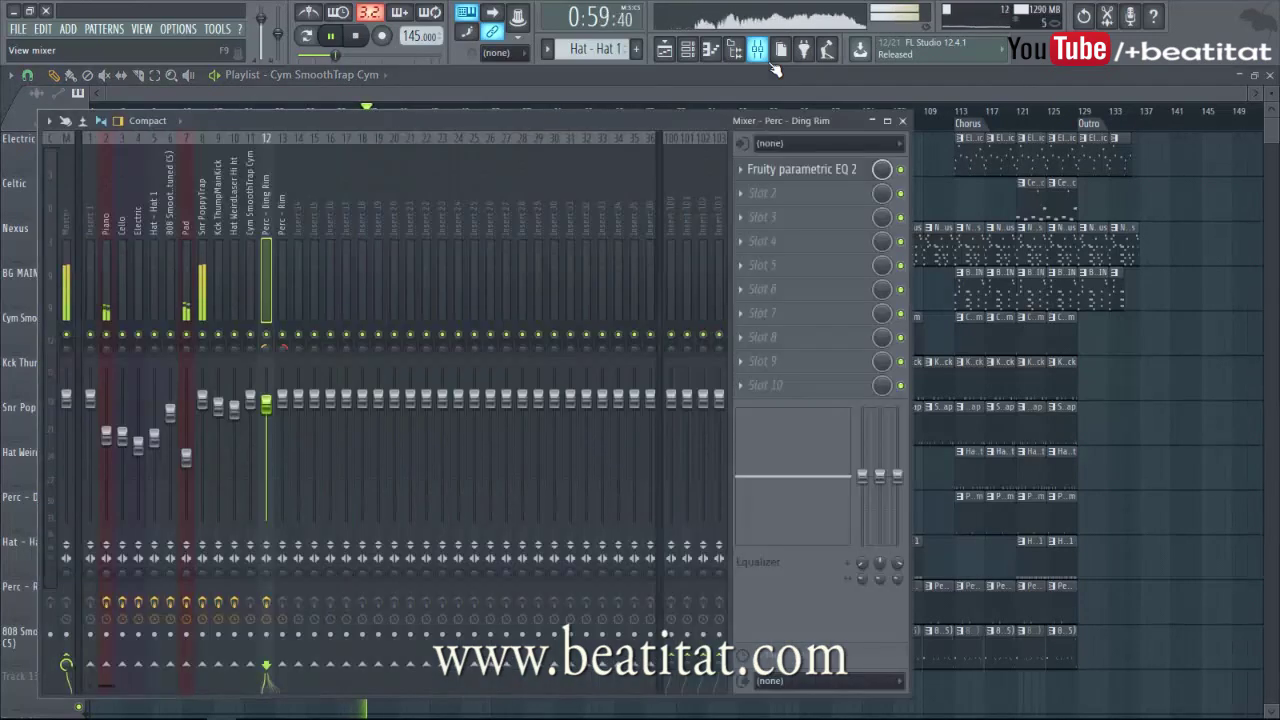
left_click(110, 294)
left_click(184, 289)
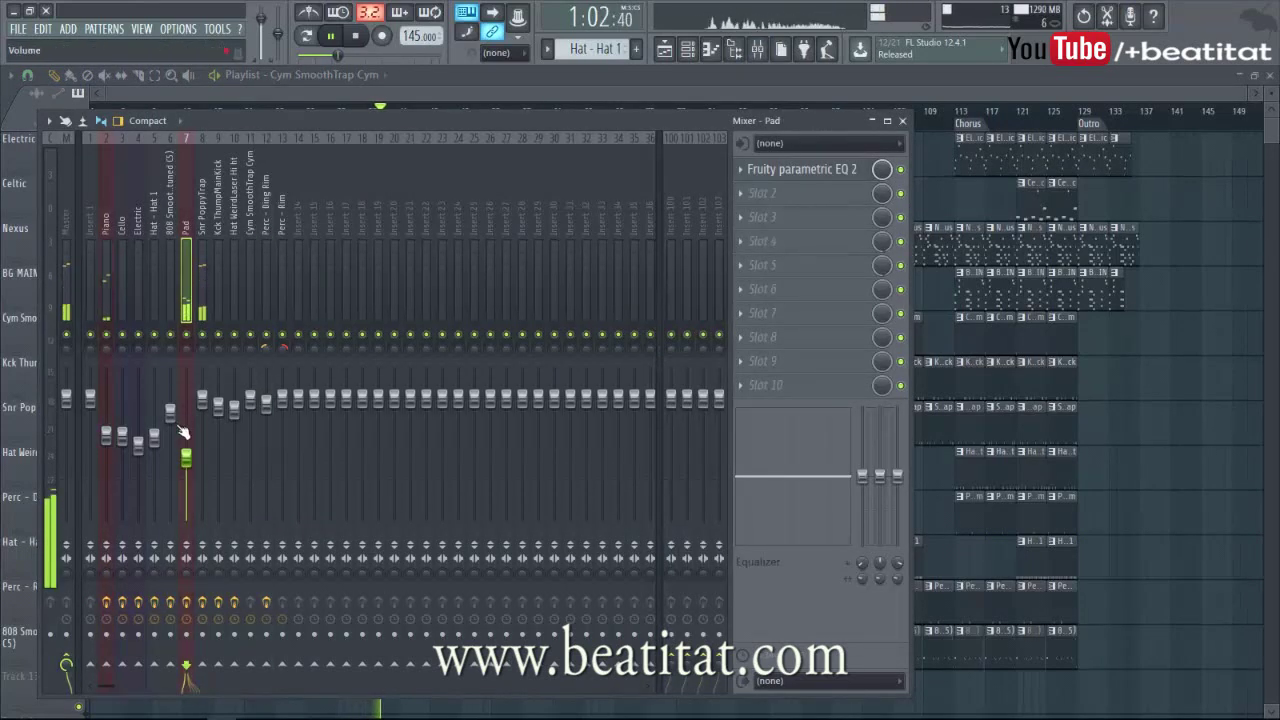
left_click_drag(185, 460, 185, 466)
left_click(903, 121)
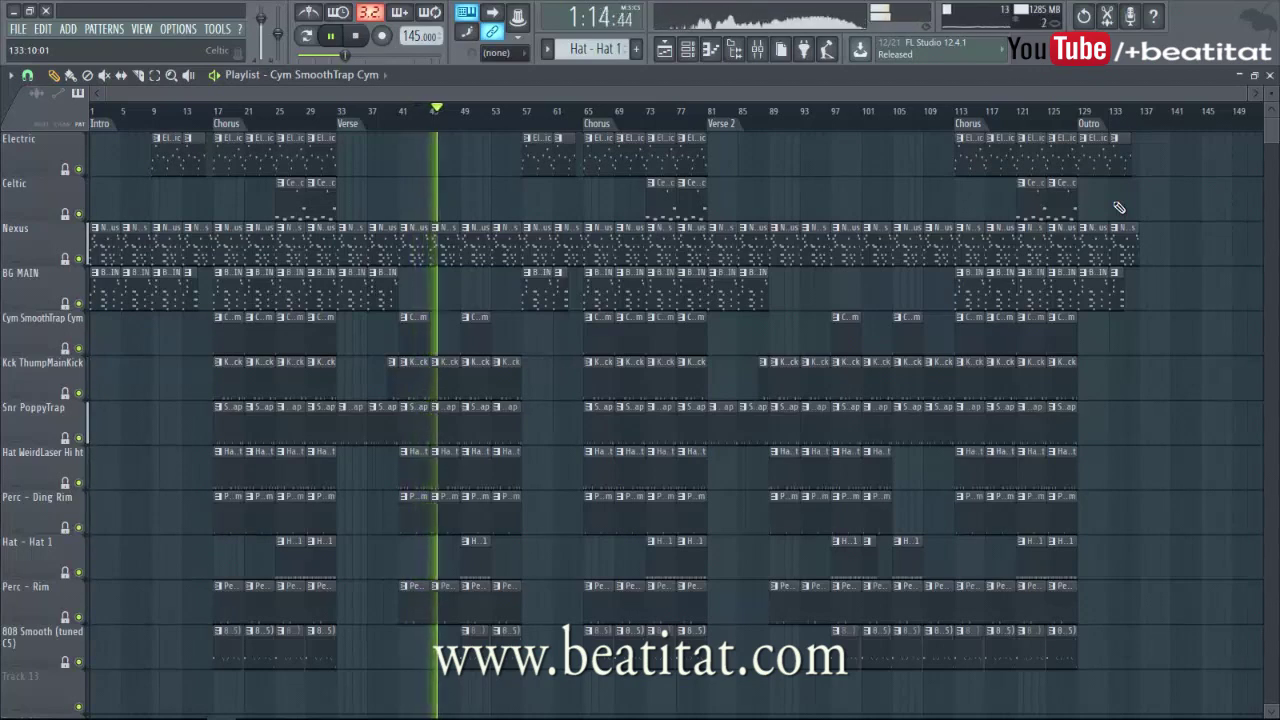
- Lower the Piano channel's volume to about 67% and raise the Pad channel's volume slightly in the mixer
left_click(772, 60)
left_click_drag(110, 442, 108, 446)
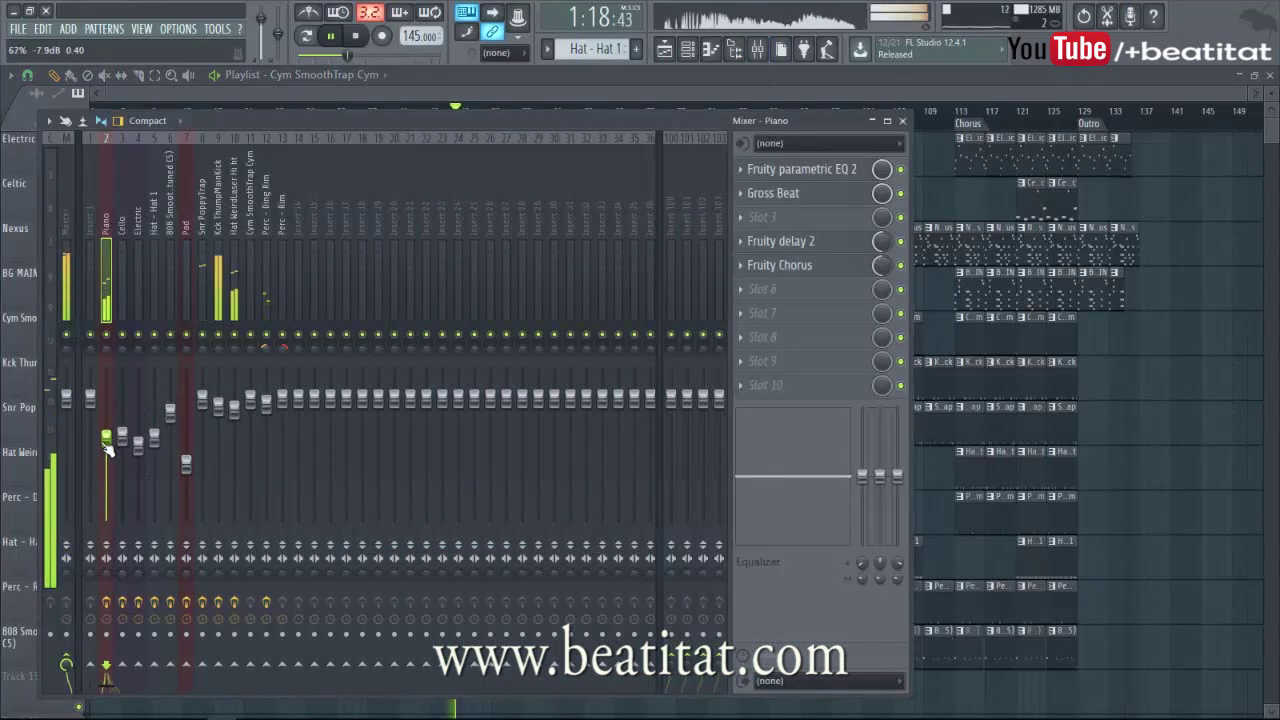
left_click_drag(186, 464, 186, 460)
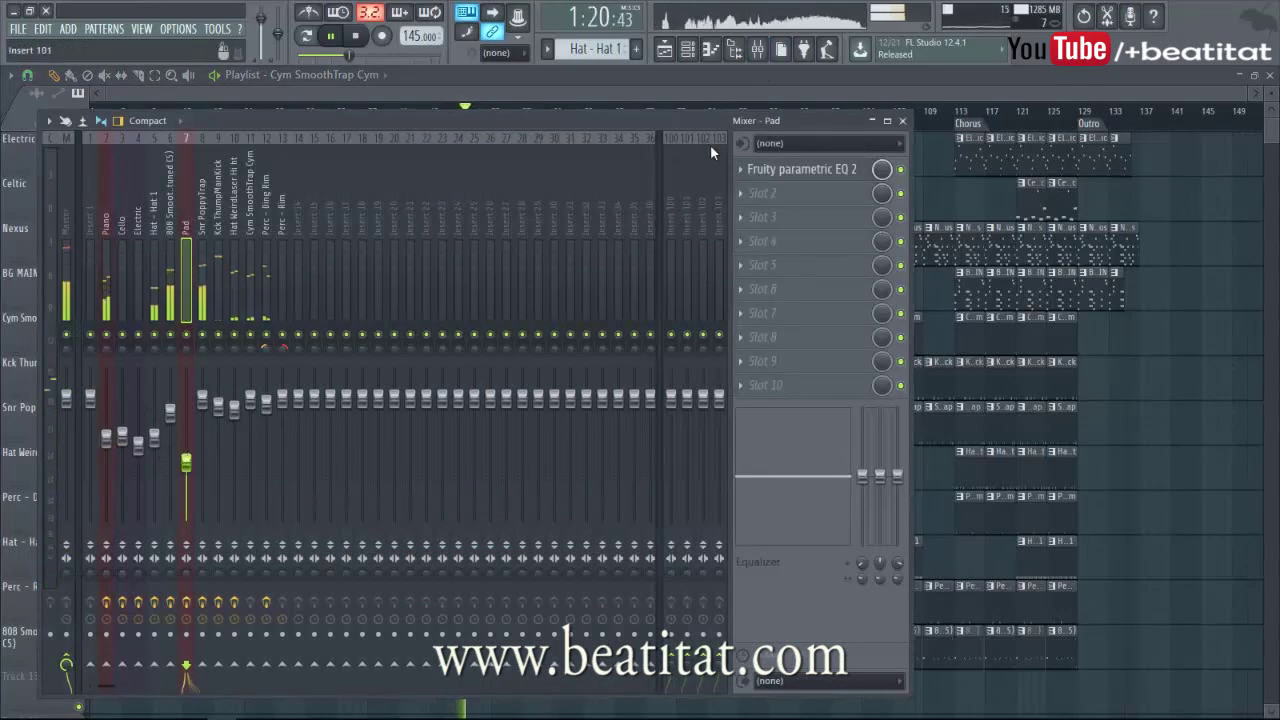
left_click(903, 121)
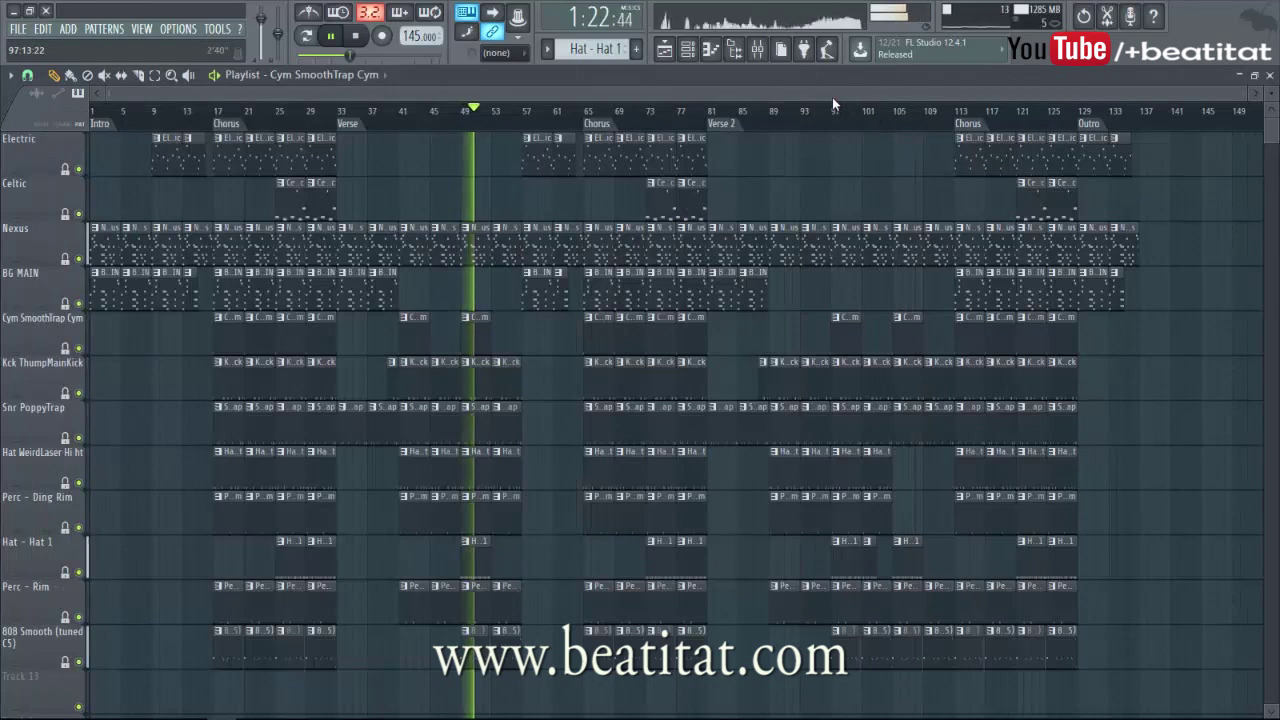